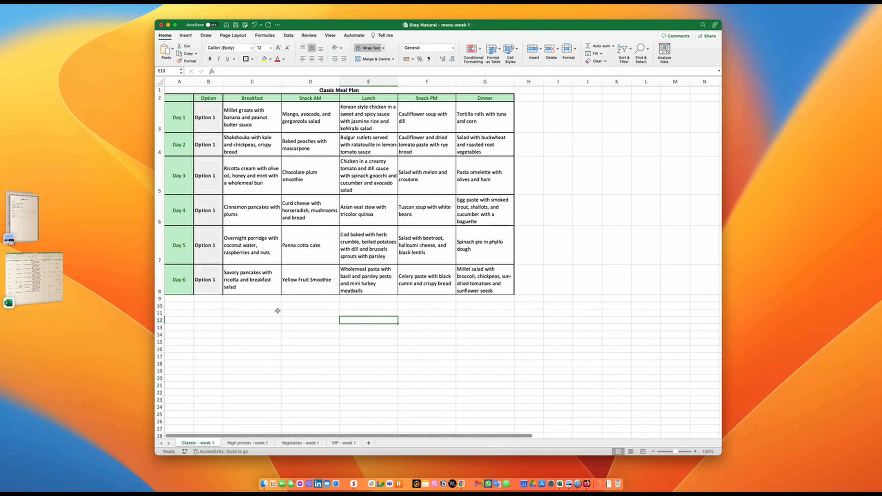
left_click(253, 311)
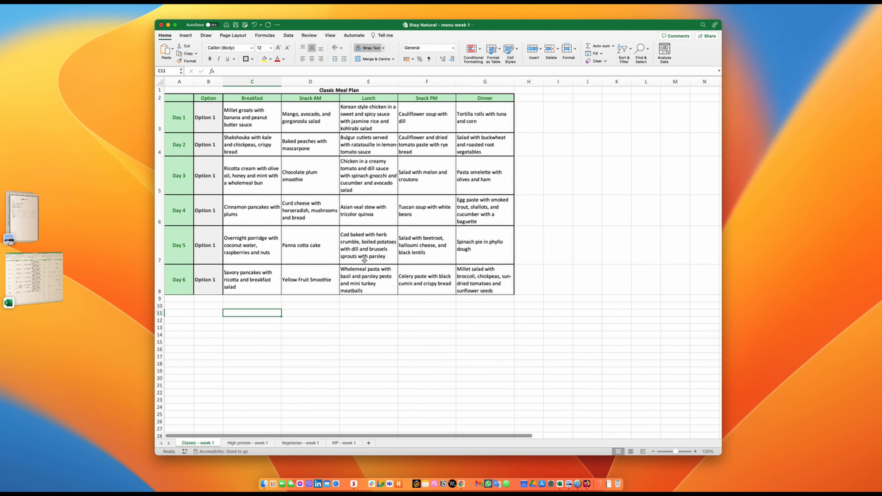
left_click(358, 304)
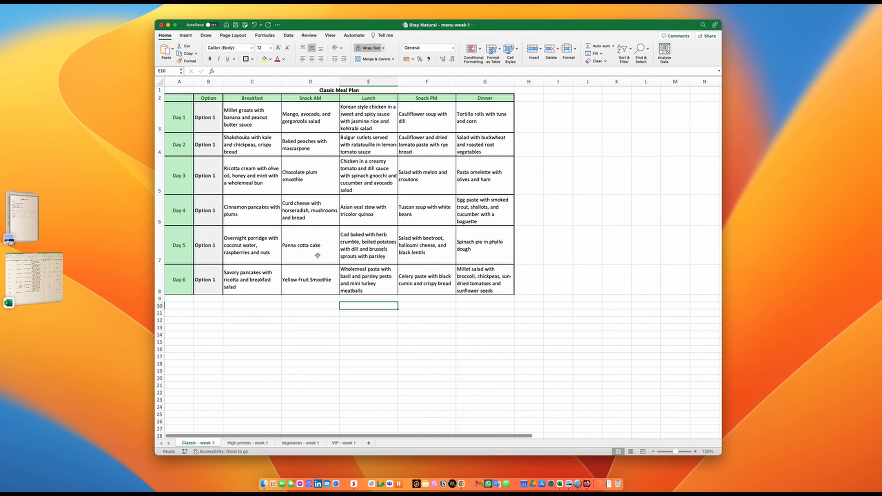
scroll(288, 108, "right", 1)
scroll(239, 166, "left", 1)
Review the Day 1 meals from breakfast to dinner and the Day 2 meals up to lunch in the Classic meal plan
left_click(242, 119)
left_click(327, 115)
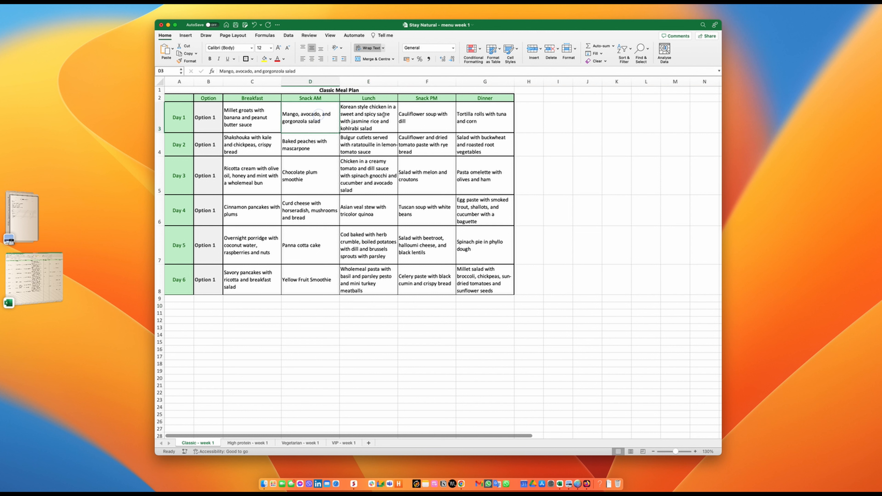
left_click(383, 116)
left_click(436, 116)
left_click(488, 124)
left_click(267, 144)
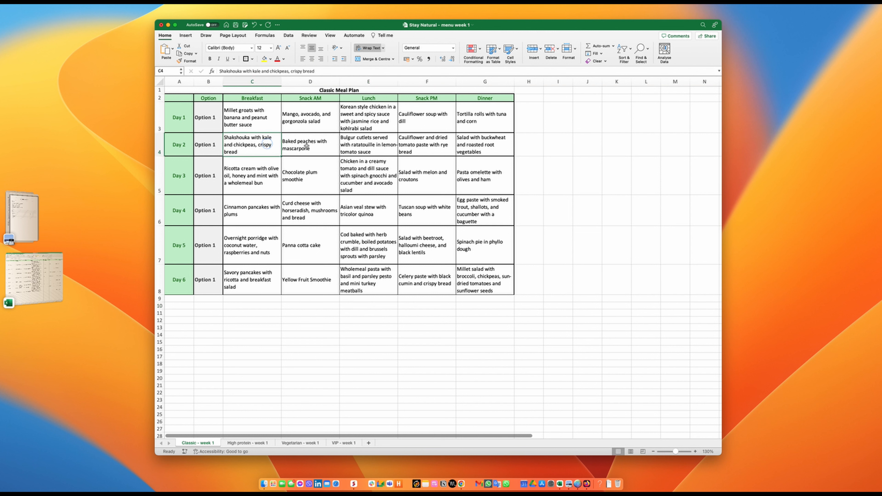
left_click(312, 146)
left_click(360, 145)
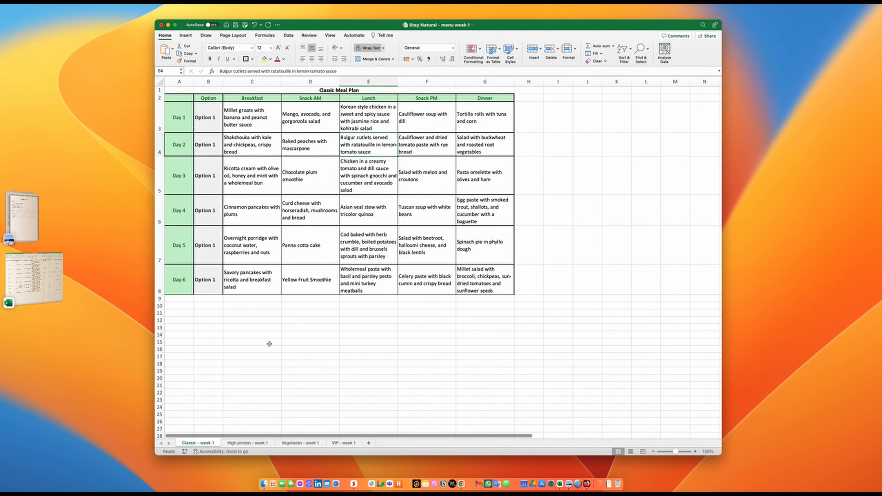
Review the Day 1 and Day 2 meals on the Vegetarian - week 1 sheet
left_click(299, 443)
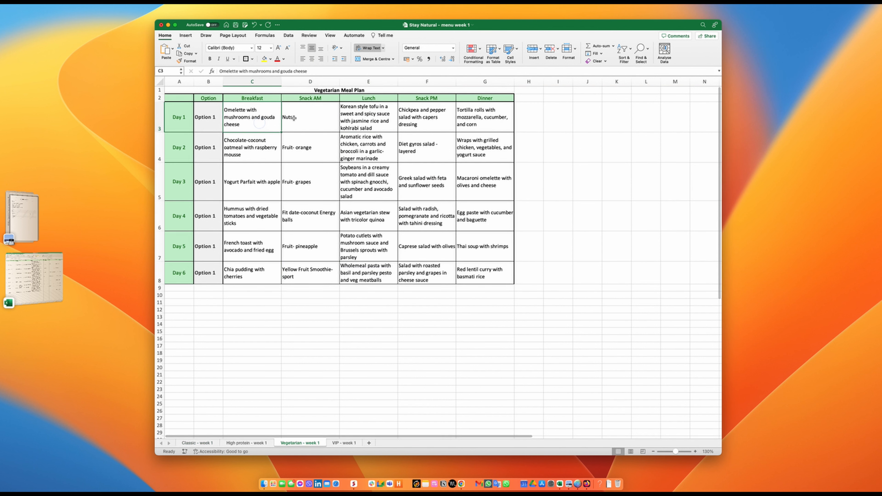
key("Right")
key("Right")
key("Right")
key("Right")
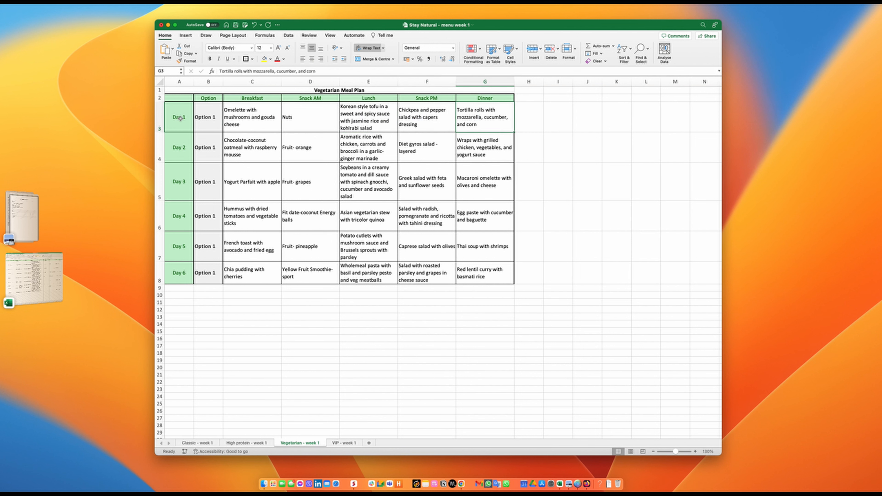
left_click_drag(180, 118, 477, 122)
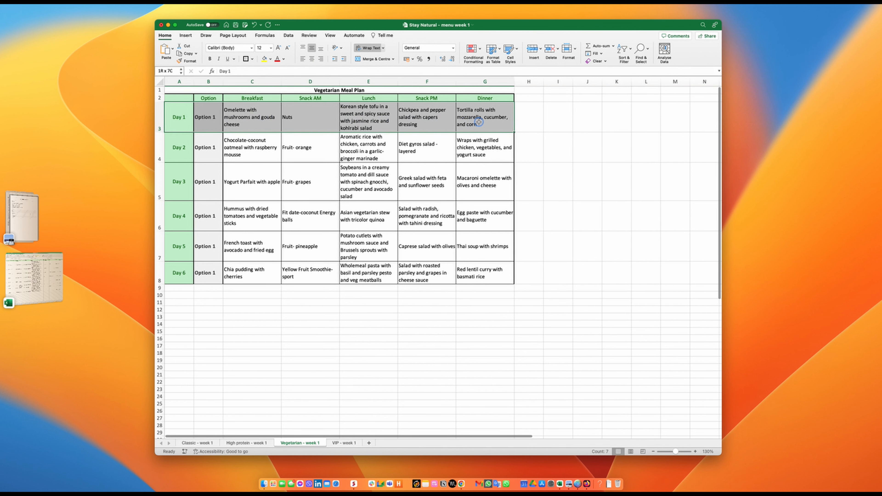
left_click_drag(191, 160, 482, 147)
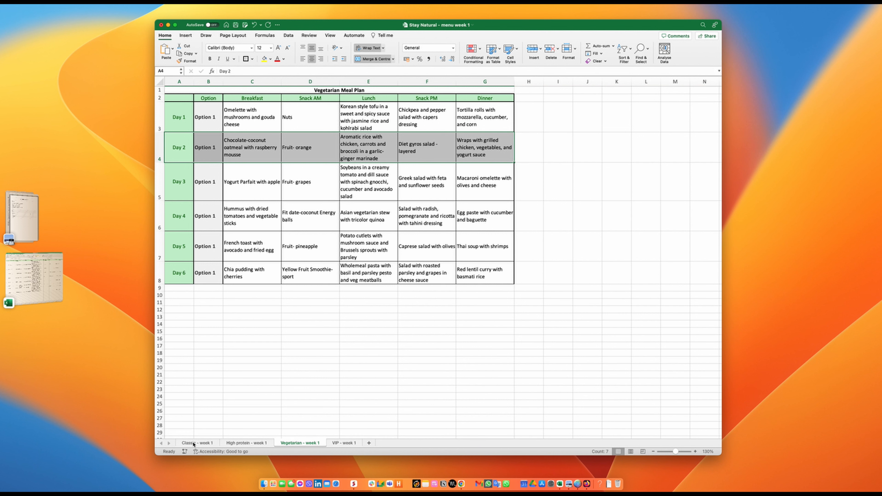
Examine the three Day 1 options on the VIP - week 1 sheet, including the Option 3 snack, lunch and dinner
left_click(344, 443)
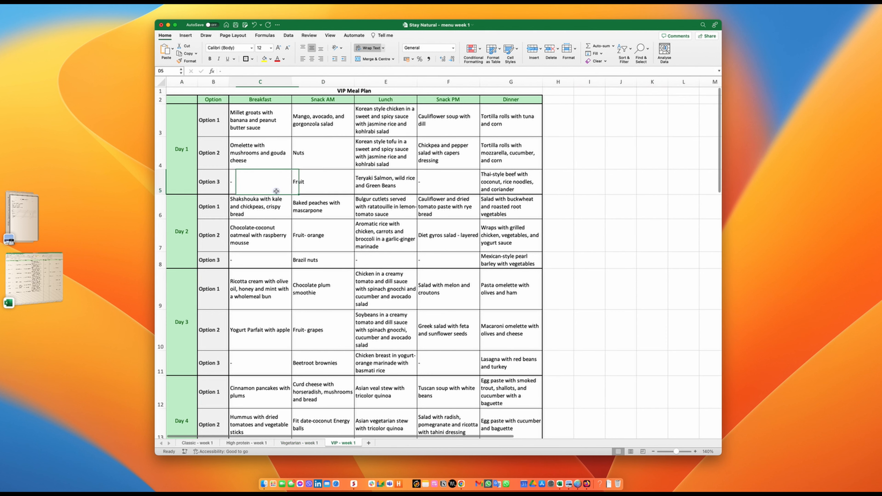
left_click_drag(182, 131, 511, 174)
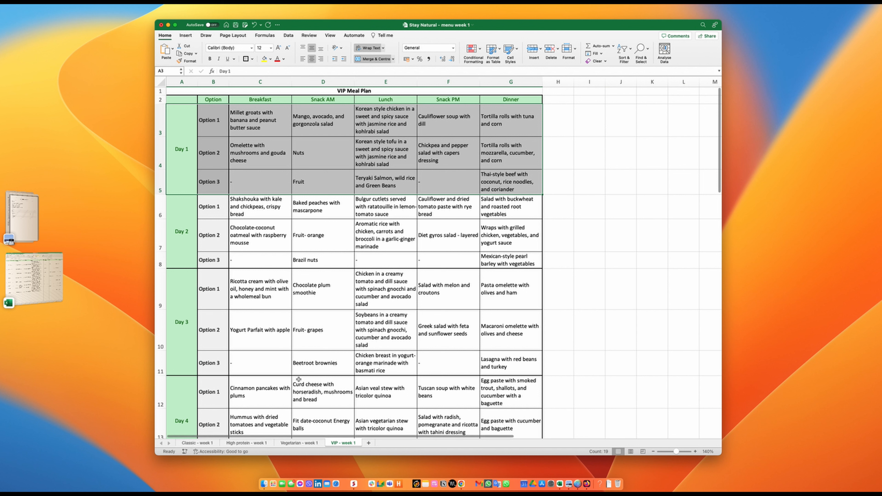
left_click(302, 184)
left_click(381, 184)
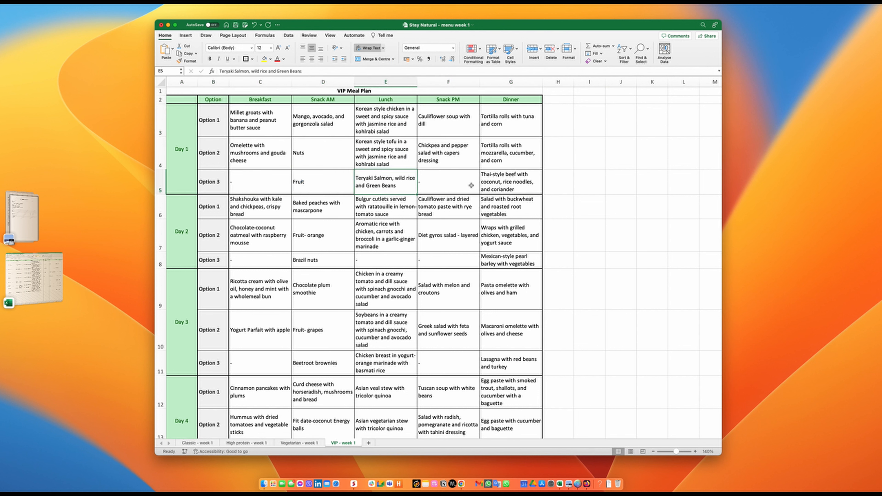
left_click(491, 180)
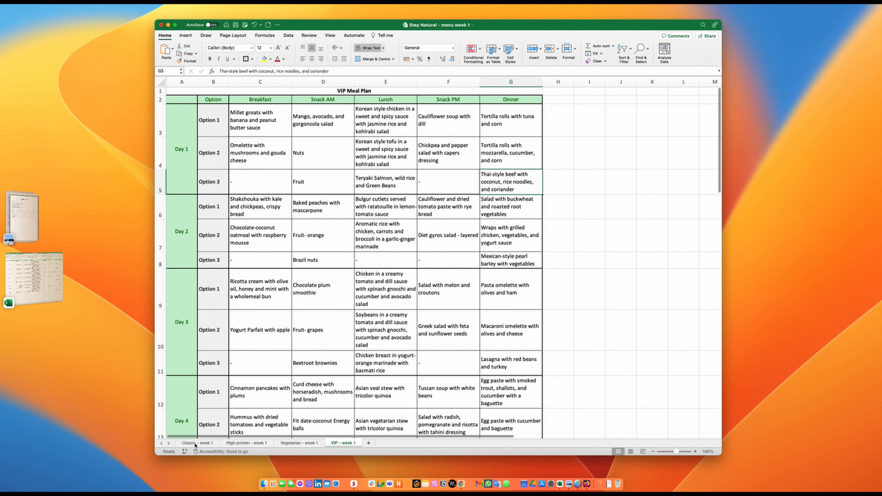
Compare the High protein, Classic, Vegetarian and VIP week 1 sheets, ending on the Classic sheet
left_click(246, 443)
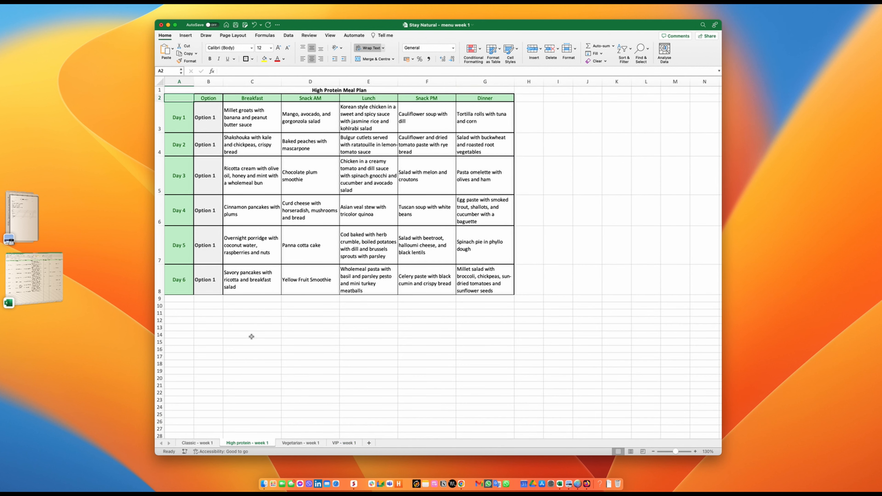
left_click(191, 444)
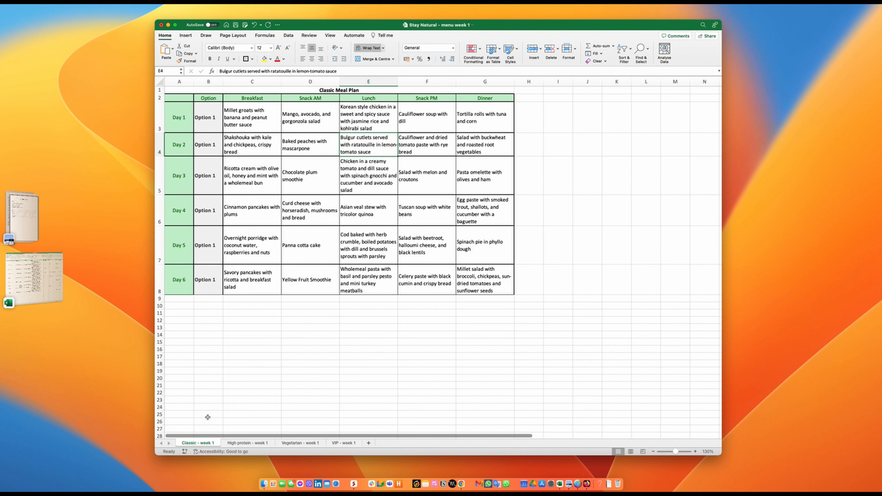
left_click(246, 444)
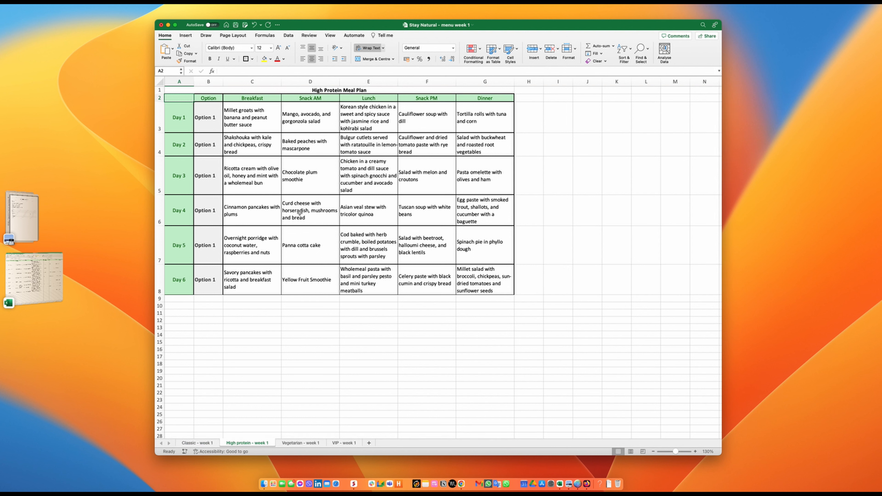
left_click(199, 444)
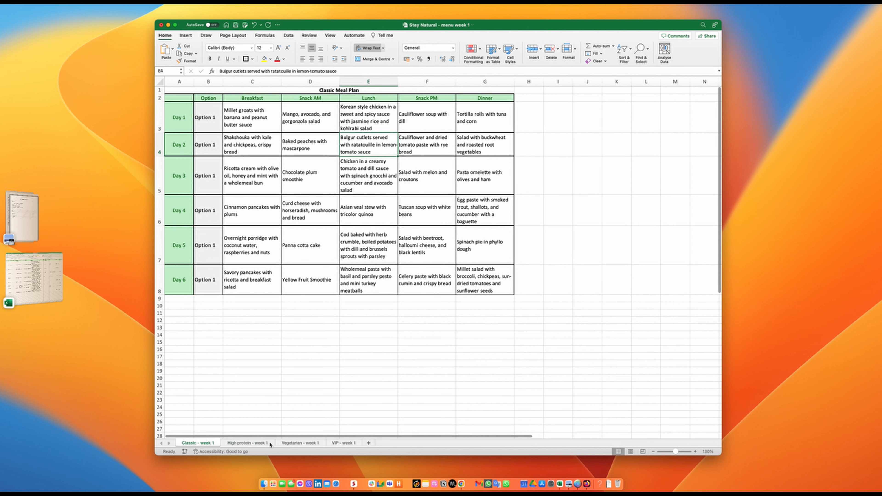
left_click(291, 443)
left_click(345, 443)
left_click(247, 443)
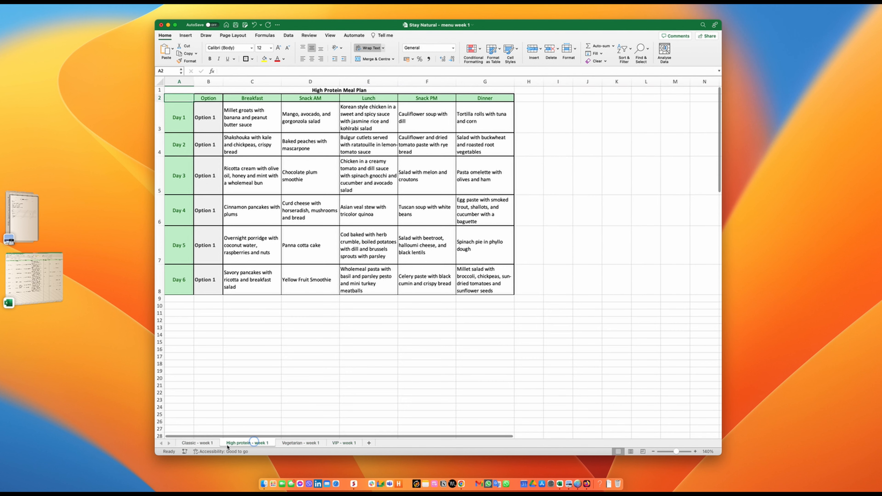
left_click(198, 443)
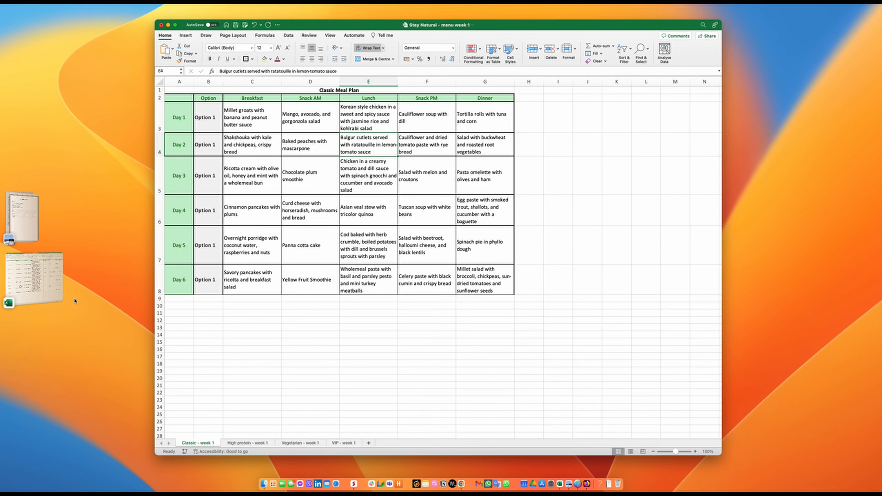
Switch to the ordered-meal-plans-2023-01-17 workbook and review the customer name and Customer ID columns
left_click(41, 281)
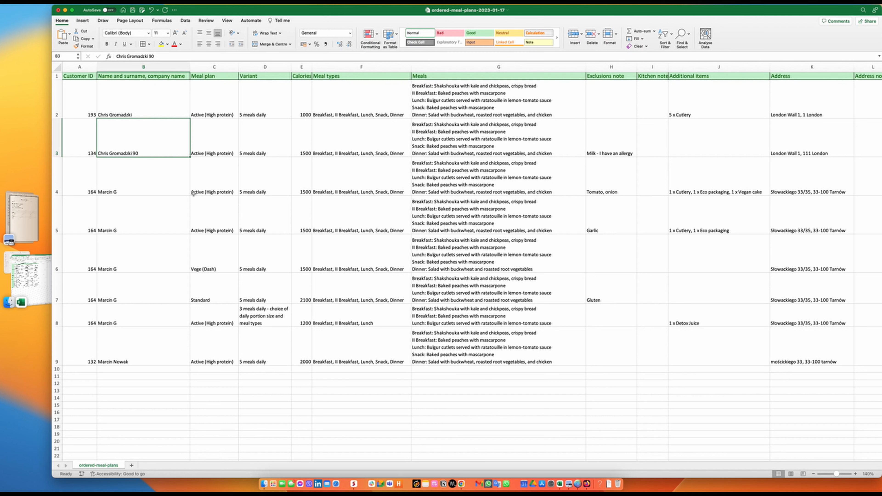
left_click(122, 109)
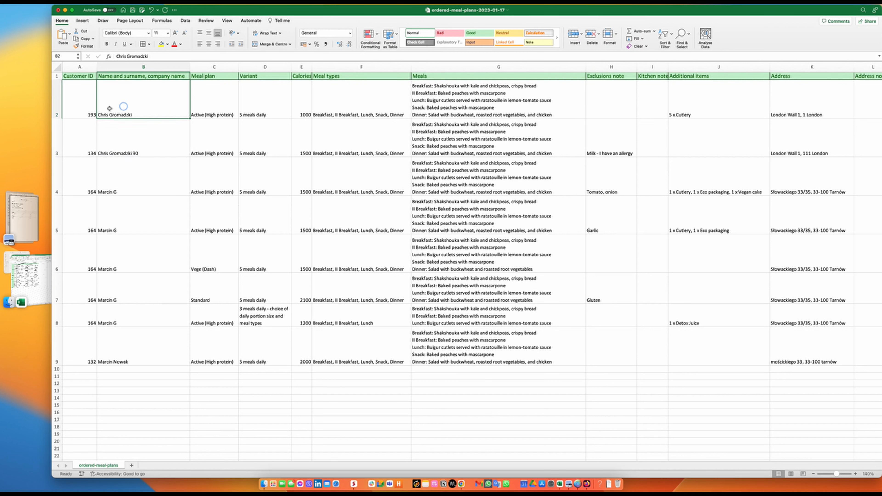
left_click(126, 167)
left_click_drag(137, 110, 128, 348)
left_click(126, 113)
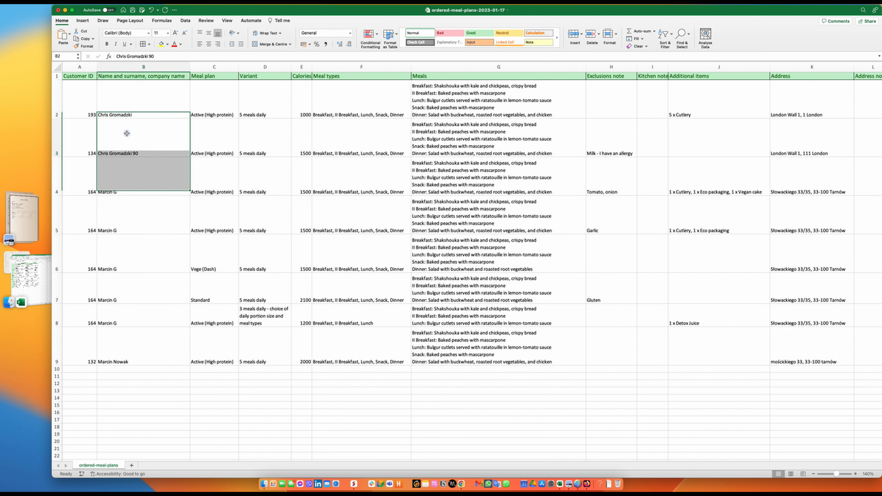
left_click_drag(88, 102, 87, 250)
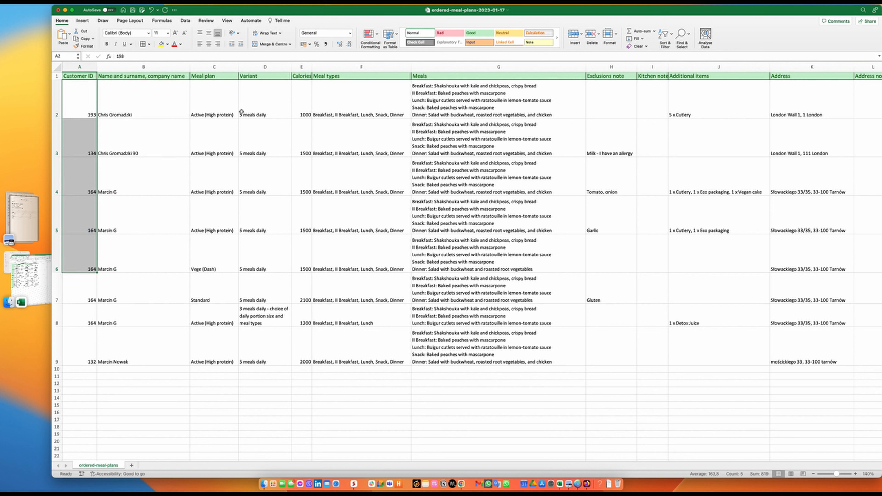
Examine the Meal plan column of the orders, including the high protein, Vege (Dash) and Standard entries
left_click_drag(211, 99, 213, 298)
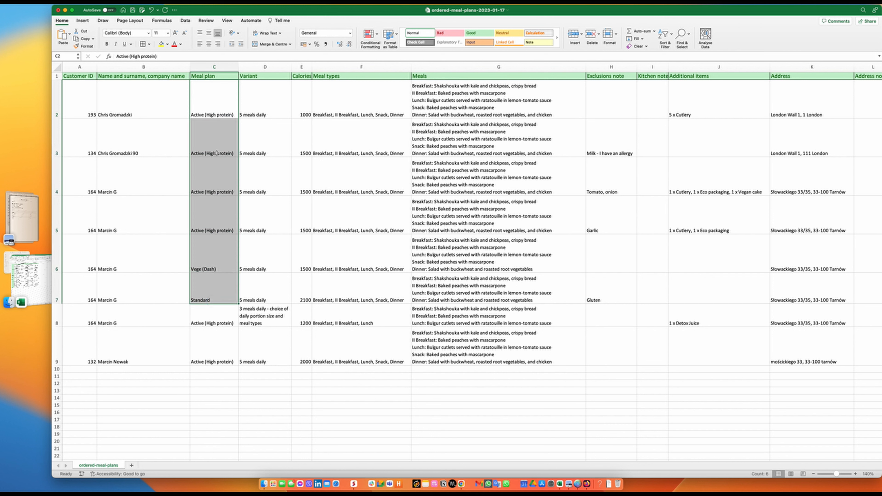
left_click(212, 140)
left_click(208, 271)
left_click(208, 300)
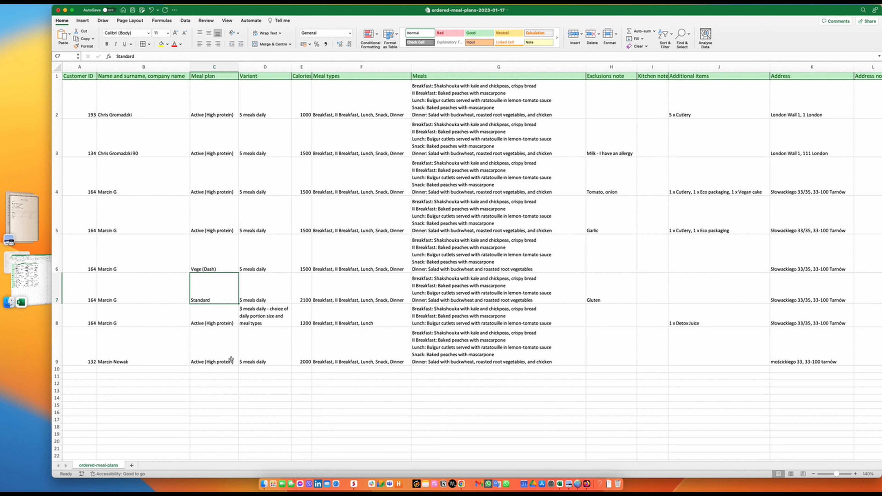
Review the Variant column for all orders, checking the entries in rows 6, 8 and 9
left_click(277, 112)
left_click_drag(278, 111, 270, 359)
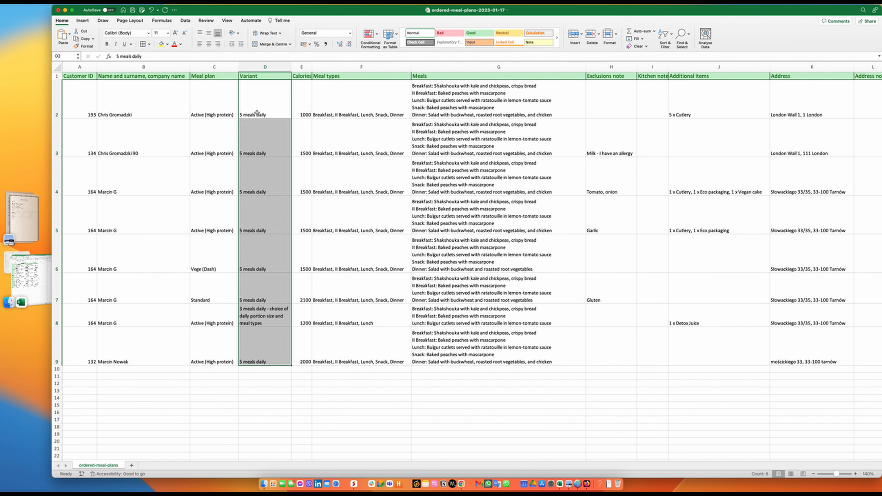
left_click(256, 271)
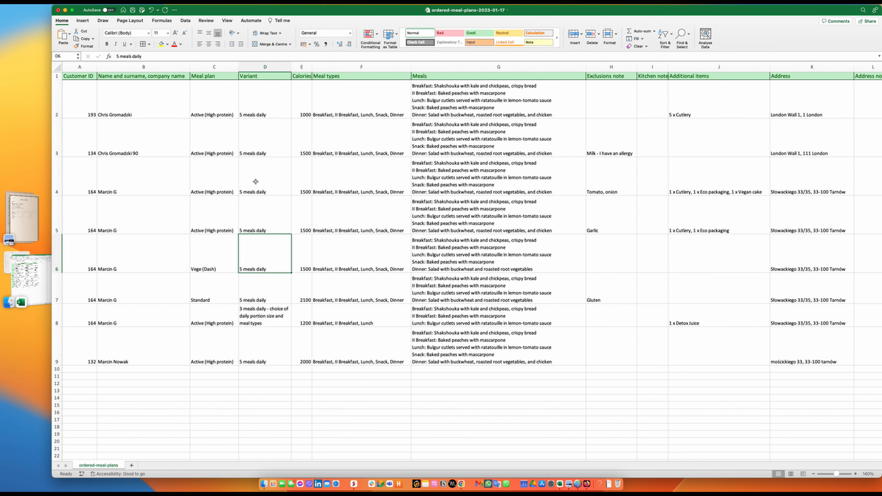
left_click(247, 324)
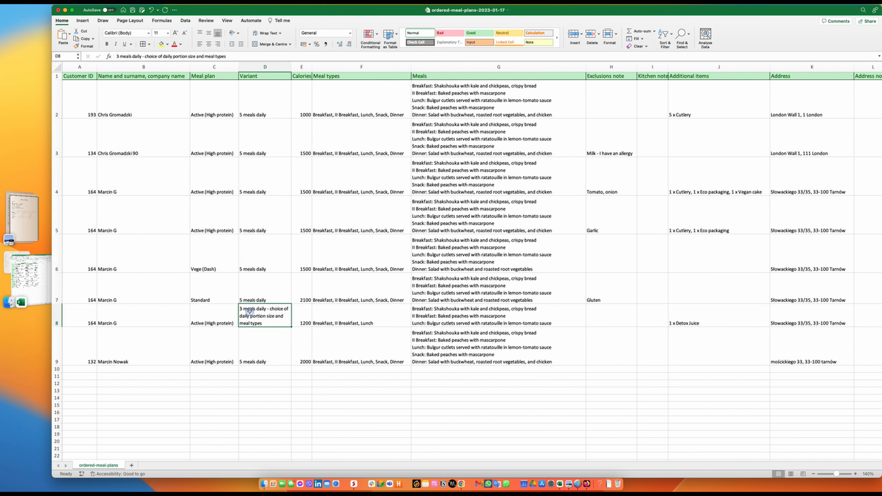
left_click(253, 362)
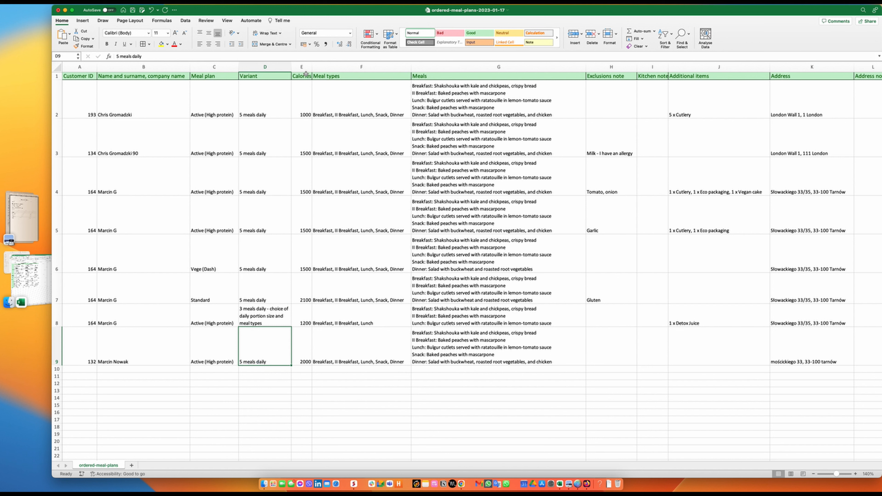
Review the Calories column and compare the meal types in rows 7 and 8 with the ordered variant
left_click_drag(304, 77, 302, 361)
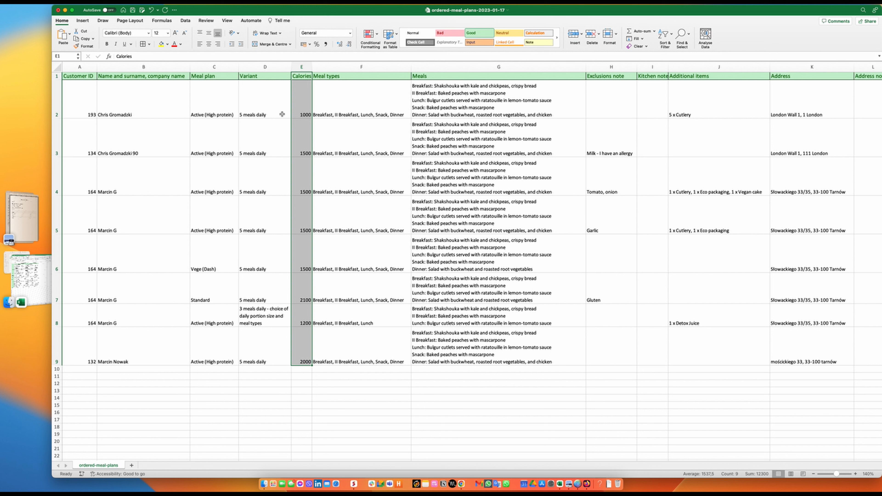
left_click(302, 112)
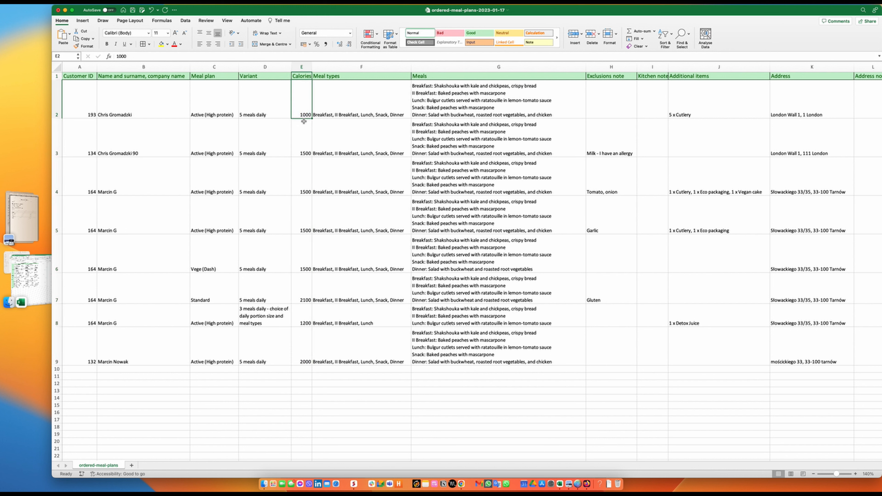
left_click(308, 302)
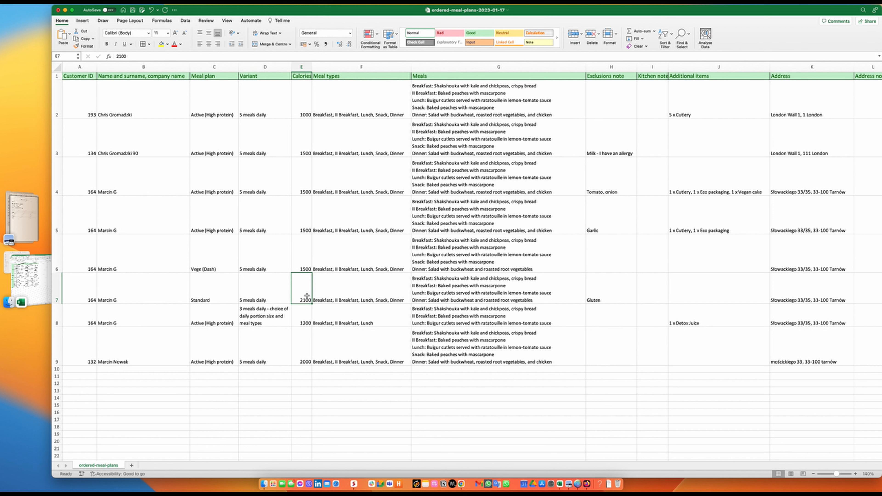
left_click(368, 301)
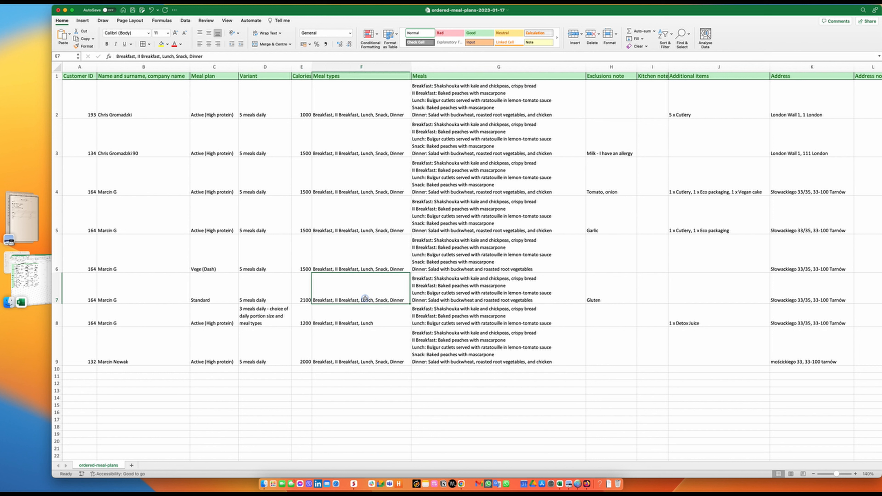
left_click(367, 319)
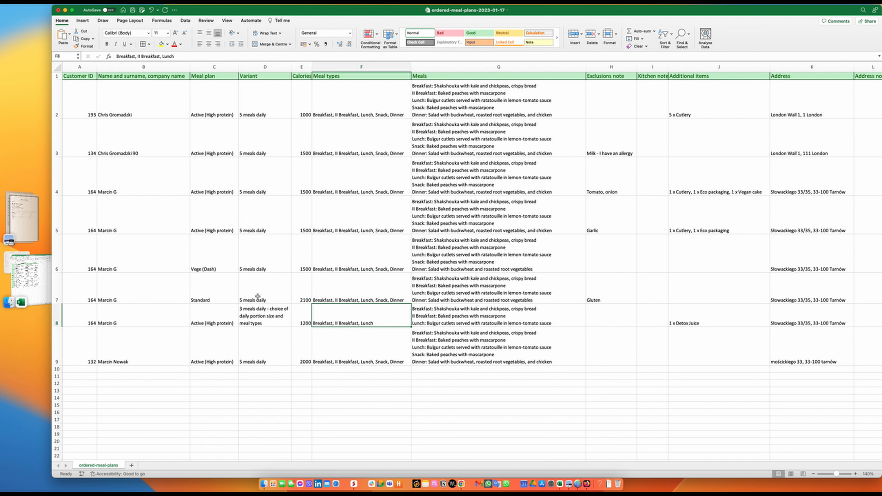
left_click(260, 297)
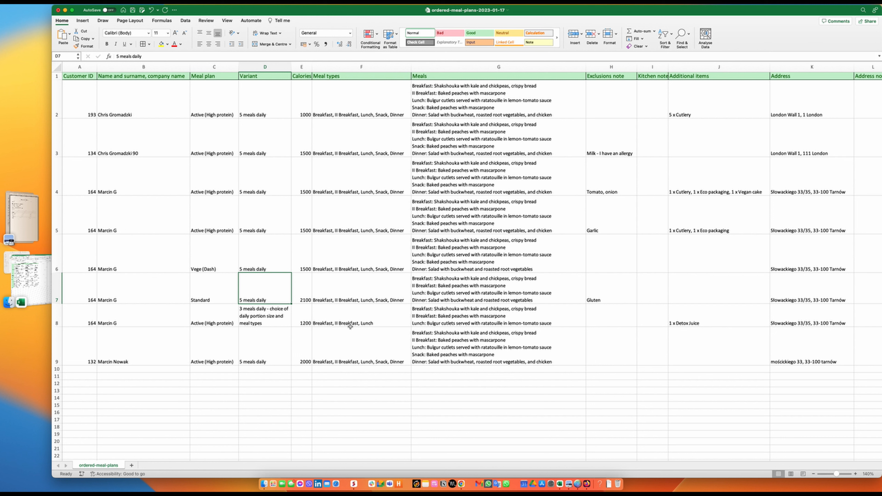
Check the meal types ordered in row 8 and review the Meals column for all orders in rows 2 to 9
left_click(375, 323)
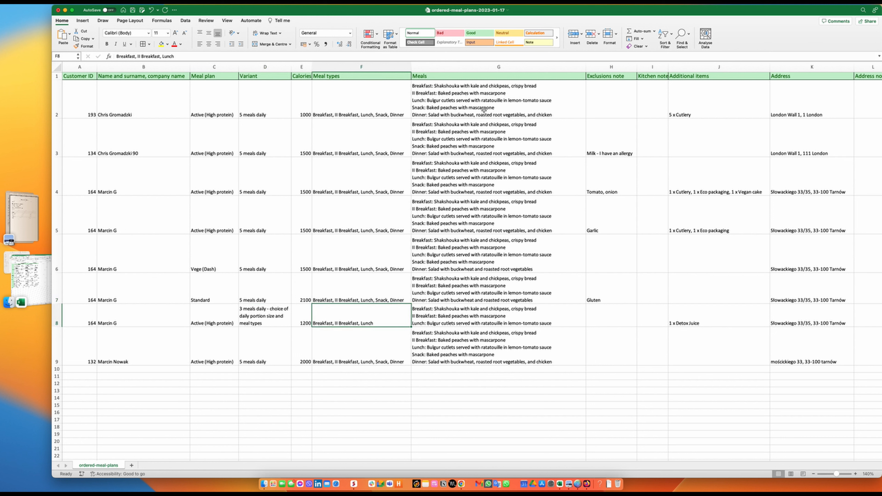
left_click_drag(484, 110, 490, 349)
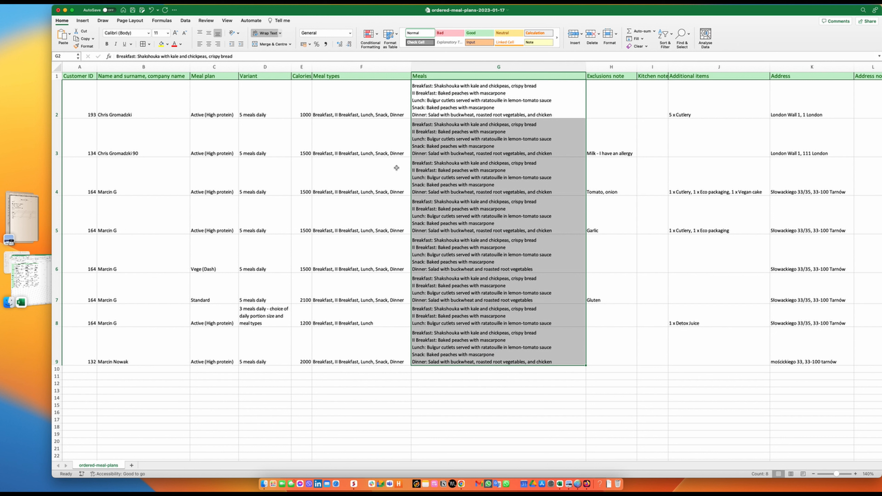
left_click(391, 160)
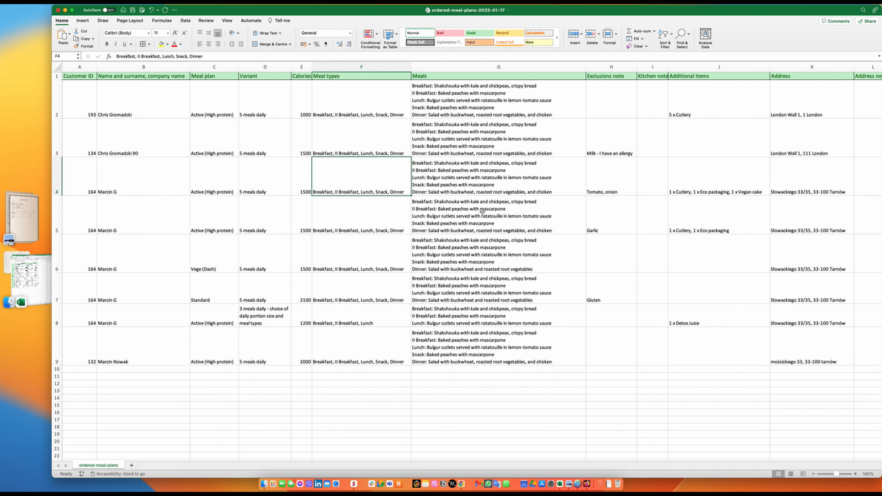
left_click_drag(460, 98, 467, 342)
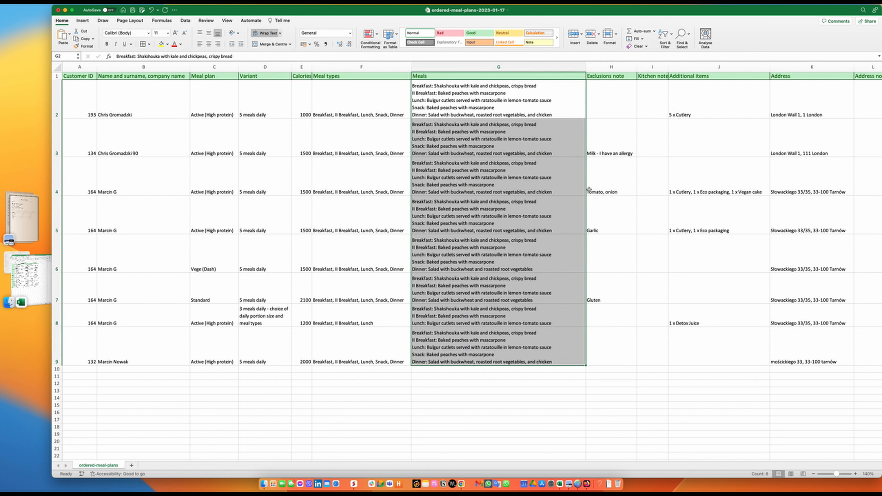
Review the Exclusions note entries in rows 3, 4, 5 and 7, comparing the gluten exclusion with the meals in row 7
left_click(604, 147)
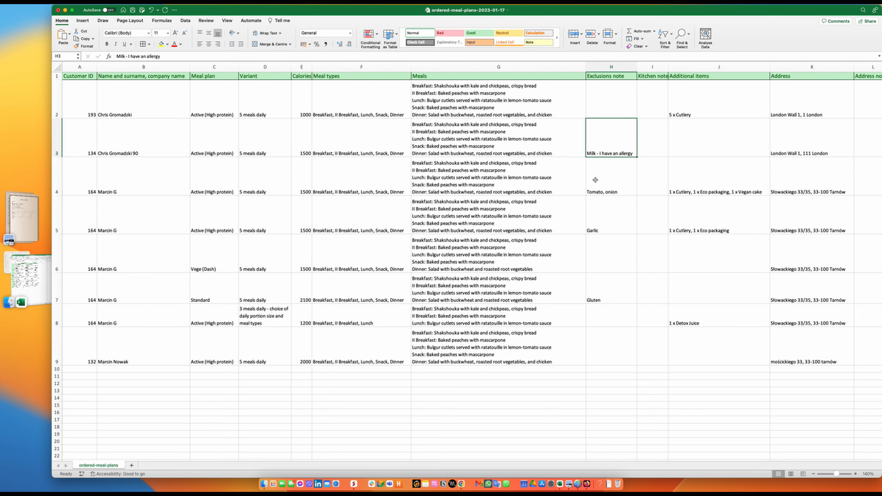
scroll(595, 180, "right", 2)
scroll(573, 184, "right", 2)
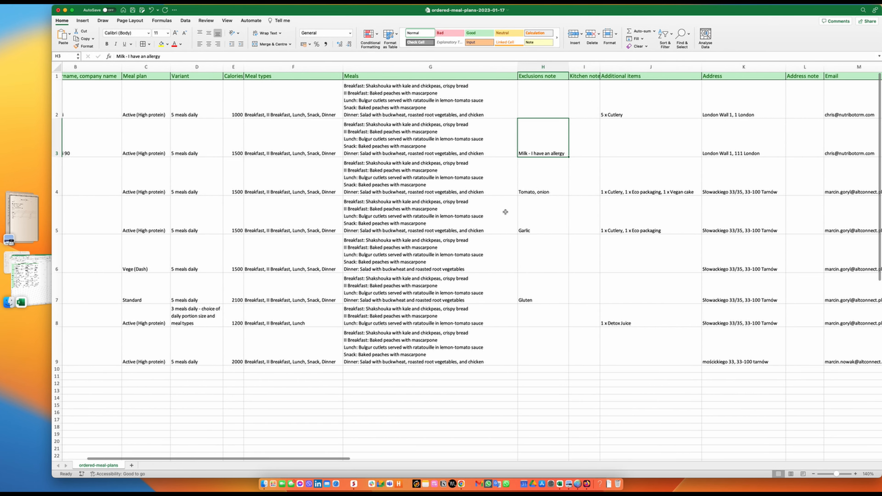
scroll(506, 212, "right", 1)
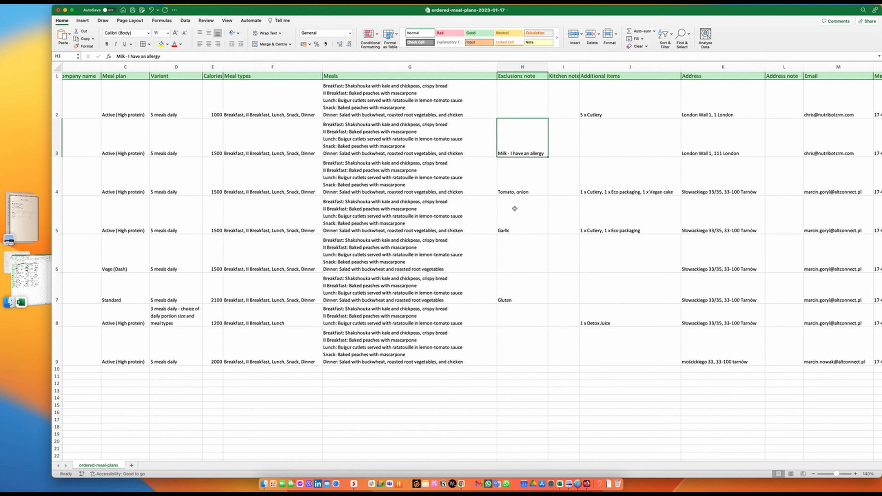
left_click(514, 189)
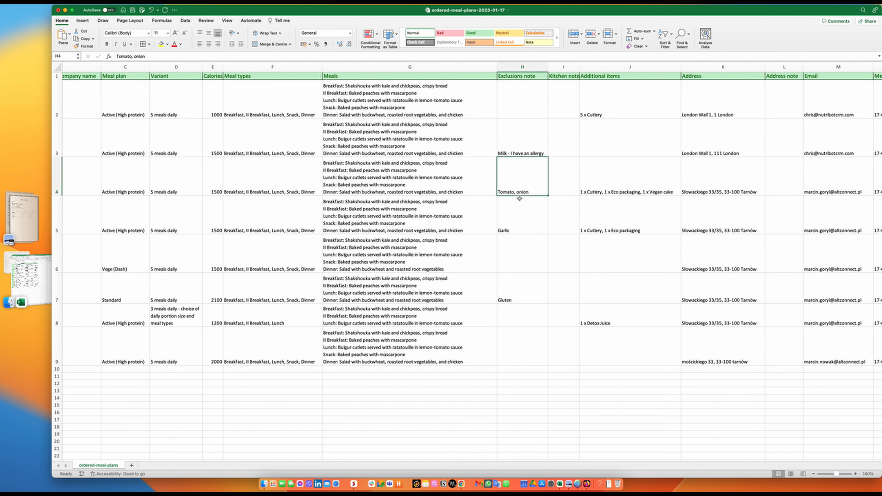
left_click(510, 230)
left_click(518, 294)
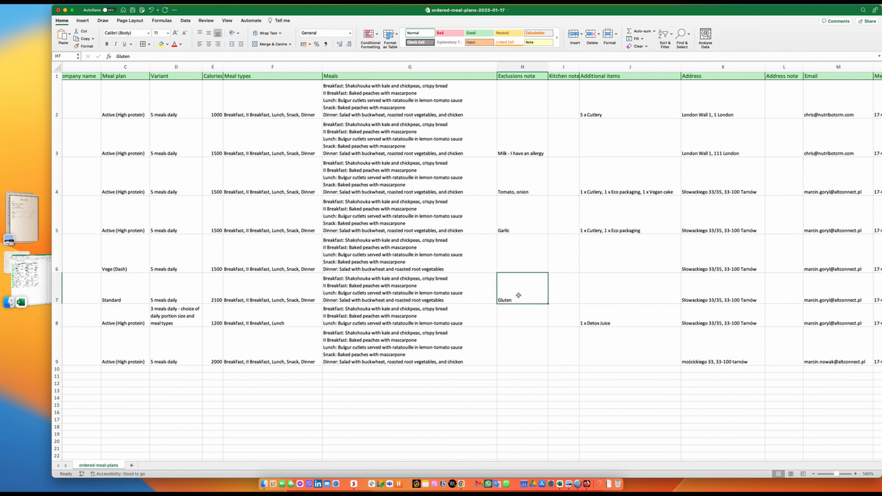
left_click(375, 282)
left_click(520, 292)
Examine the Additional items column of the orders in rows 2 to 8, including the cutlery, eco packaging and juice extras
scroll(485, 275, "right", 2)
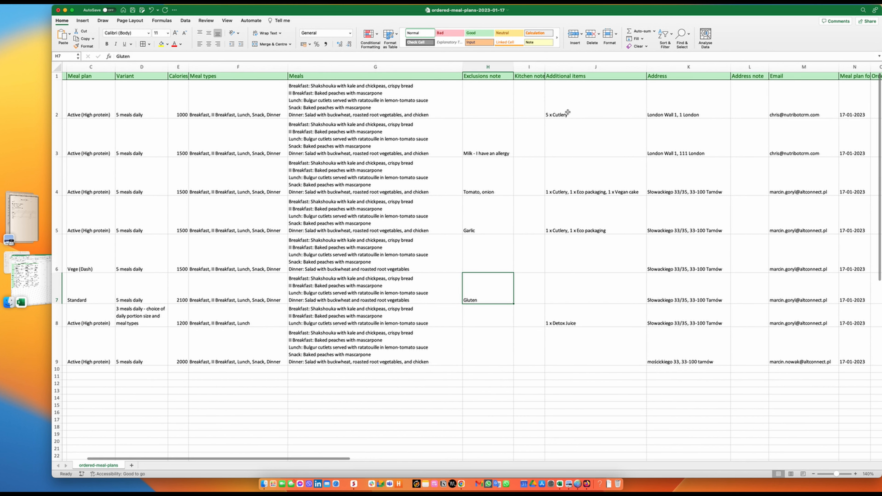
left_click_drag(567, 112, 563, 321)
scroll(548, 235, "right", 2)
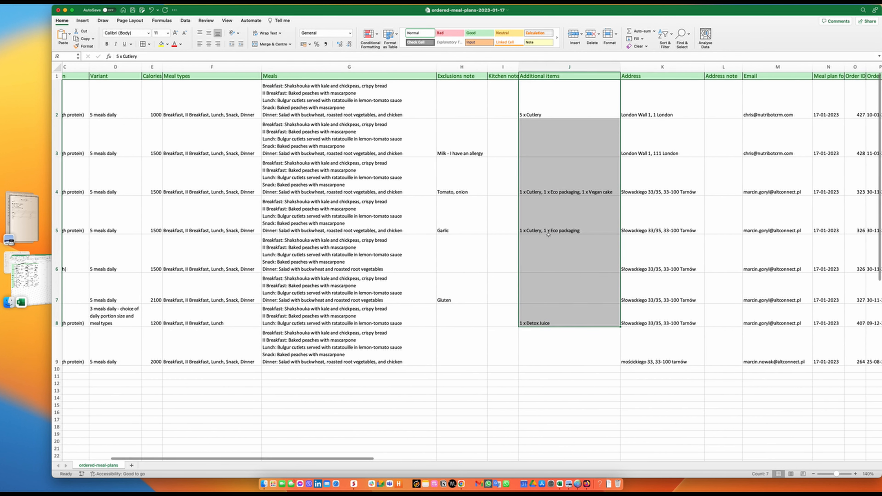
scroll(548, 235, "right", 2)
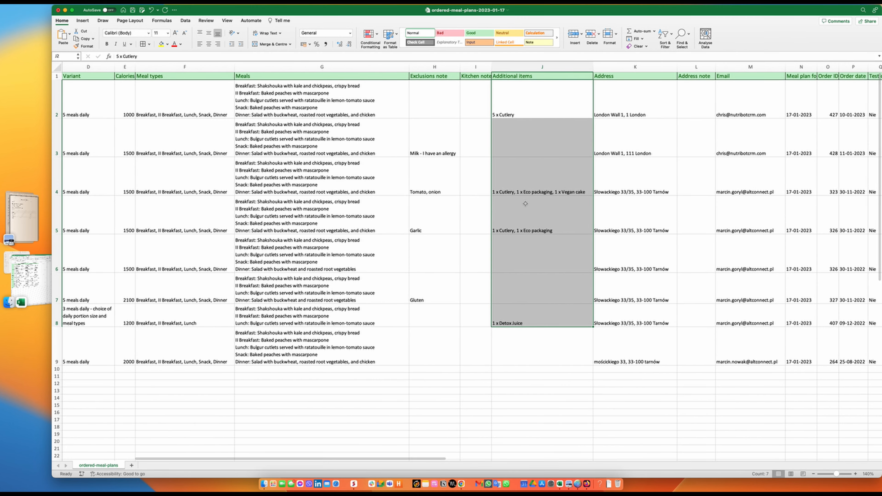
scroll(538, 210, "right", 2)
scroll(526, 219, "right", 4)
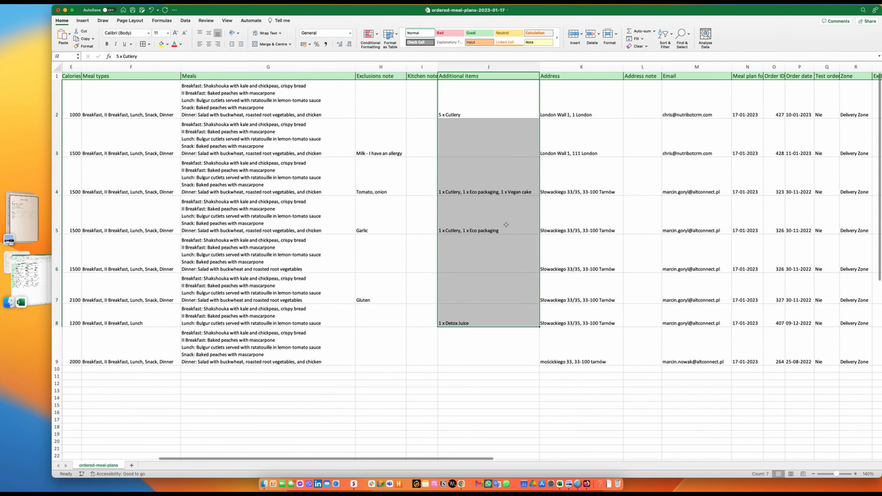
Review the Address column and the remaining order columns through to the Person column
left_click(542, 111)
left_click_drag(542, 117, 546, 250)
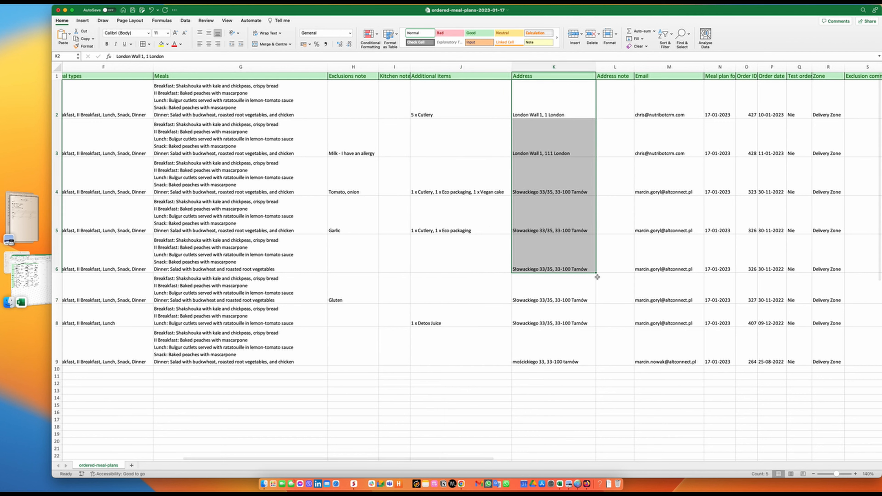
scroll(547, 236, "right", 20)
scroll(509, 241, "left", 5)
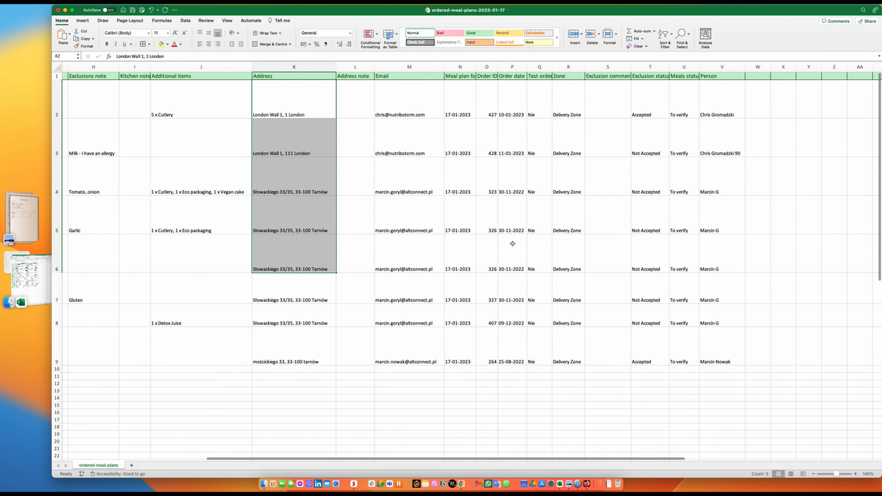
Return to the first columns and highlight all order data from Customer ID through Additional items in rows 2 to 9
scroll(550, 251, "left", 9)
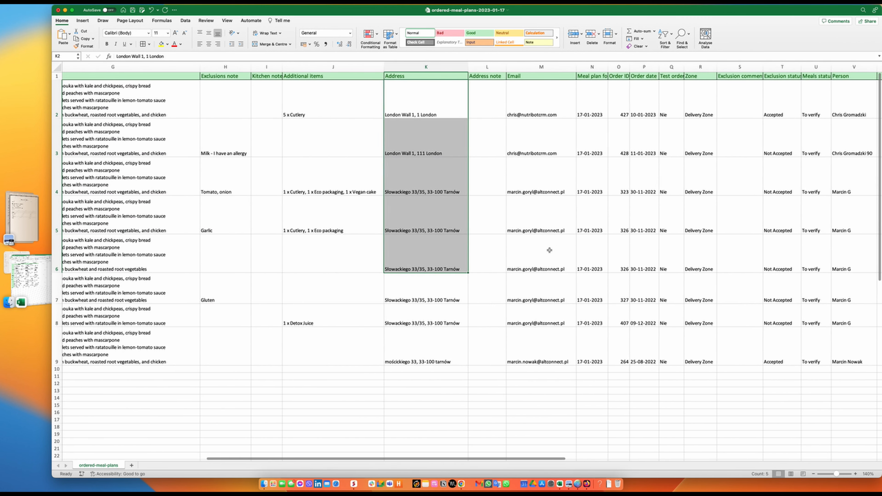
scroll(550, 250, "left", 6)
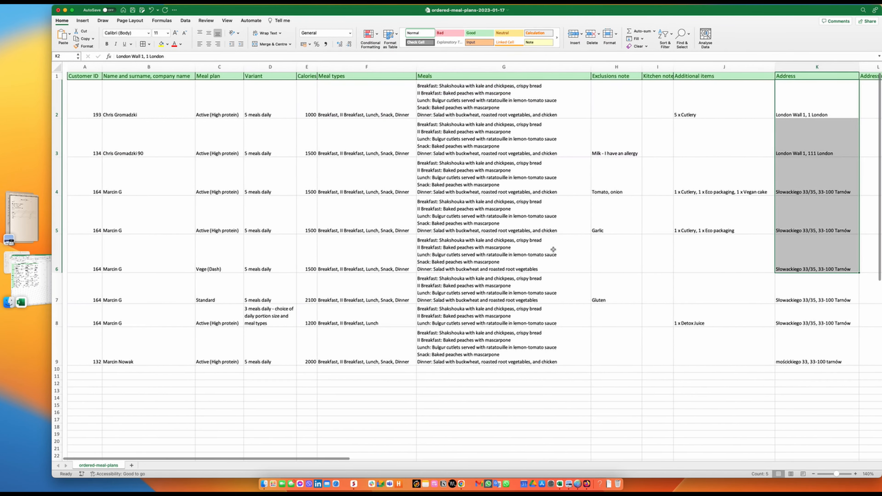
left_click_drag(87, 99, 703, 357)
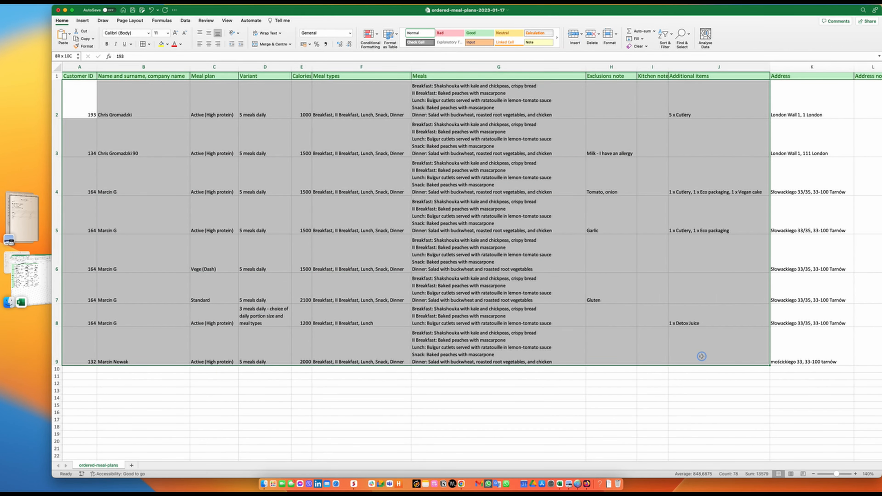
left_click(436, 395)
Compare the tomato and onion exclusions note in row 4 with the meals listed for that order
left_click(598, 184)
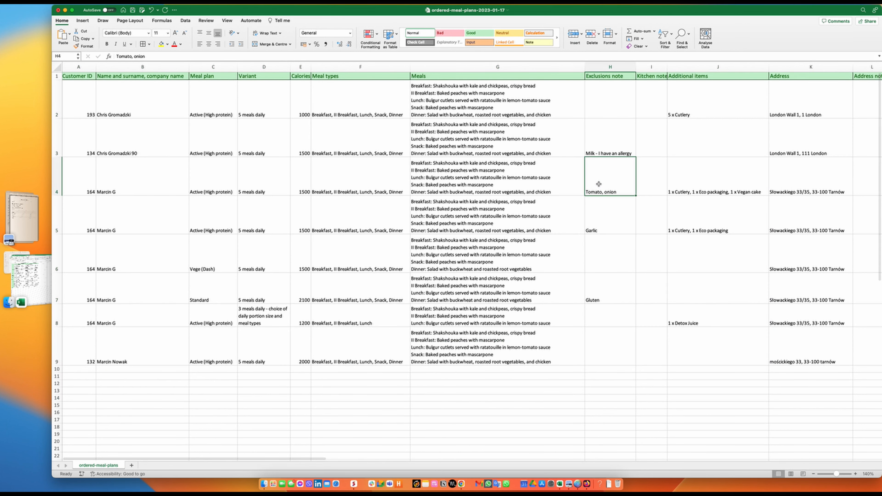
scroll(521, 182, "right", 1)
left_click(463, 181)
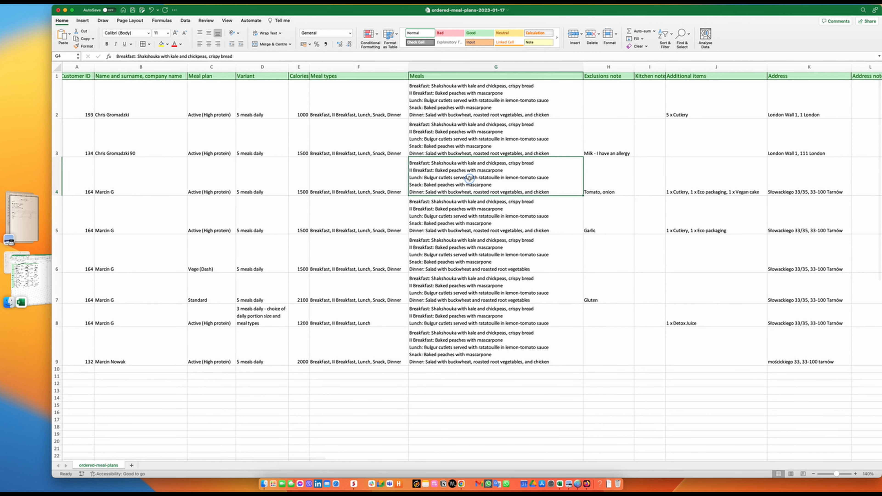
left_click(610, 187)
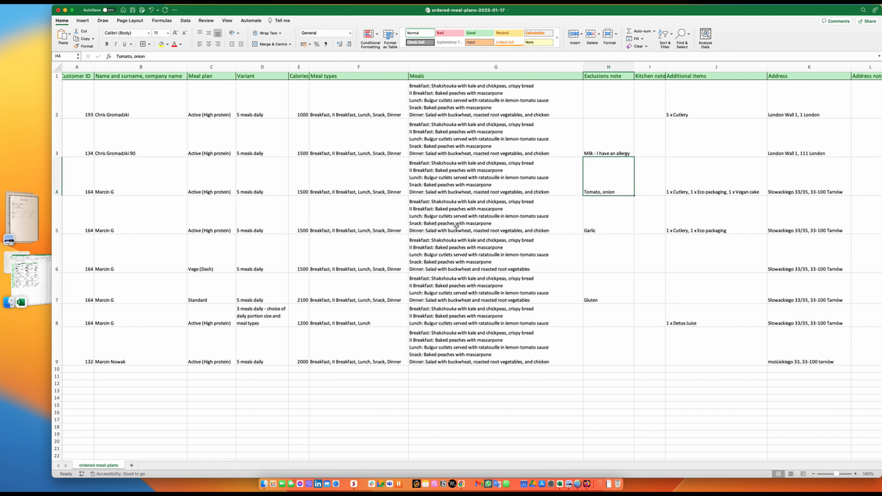
Go over the exclusions notes in rows 3 to 5 and recheck the row 4 exclusions against its meals
left_click(607, 223)
left_click(607, 185)
left_click(605, 153)
left_click(597, 194)
left_click(502, 174)
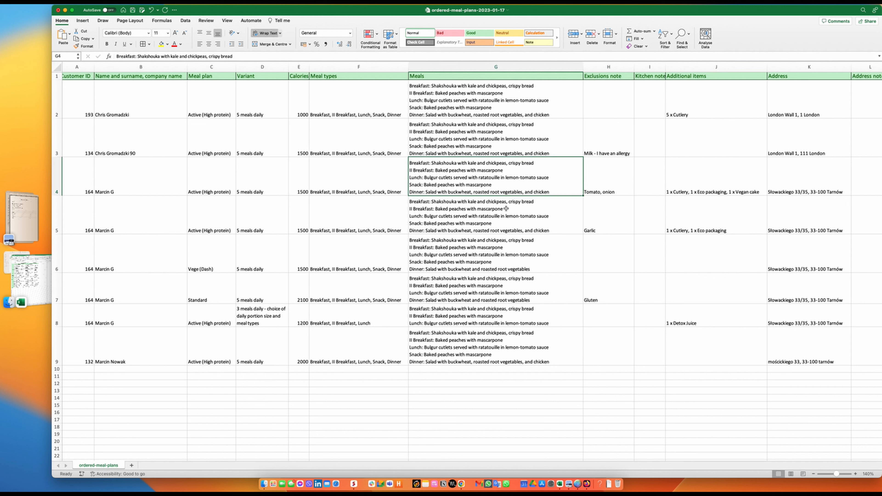
left_click(598, 185)
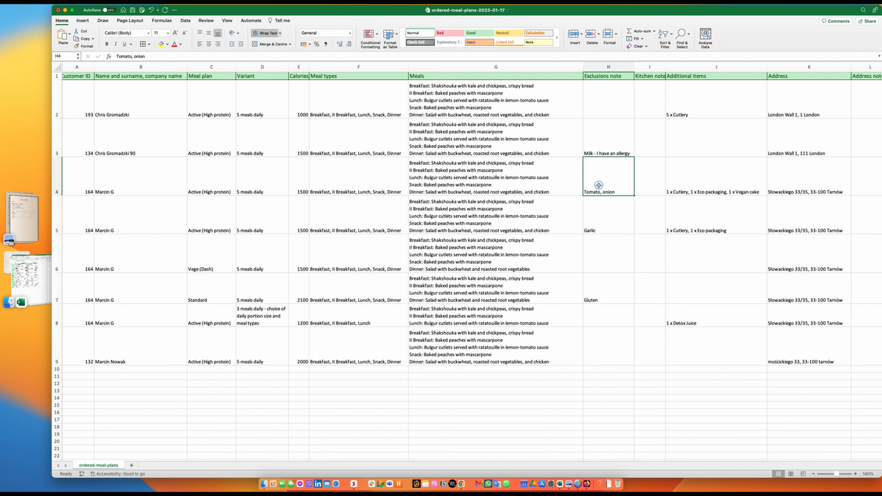
left_click(539, 186)
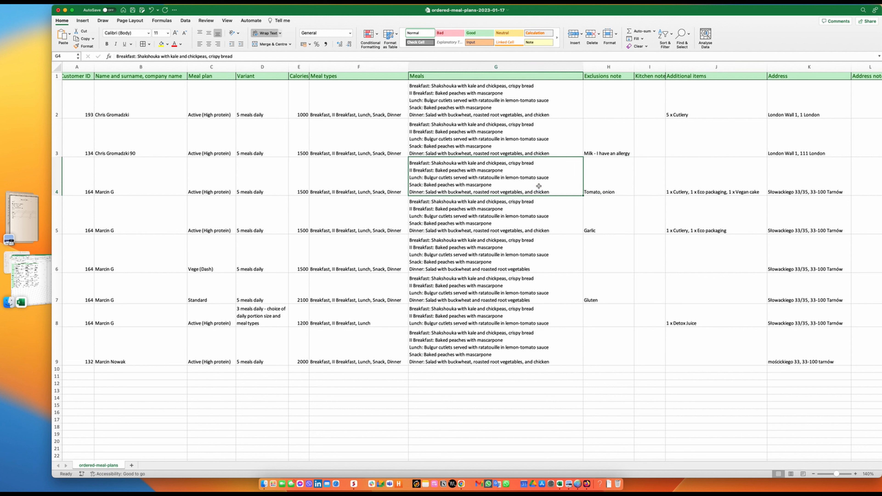
Switch to the recipe PDFs in Preview and read the six preparation instructions of the Shakshouka with kale and chickpeas recipe
left_click(23, 217)
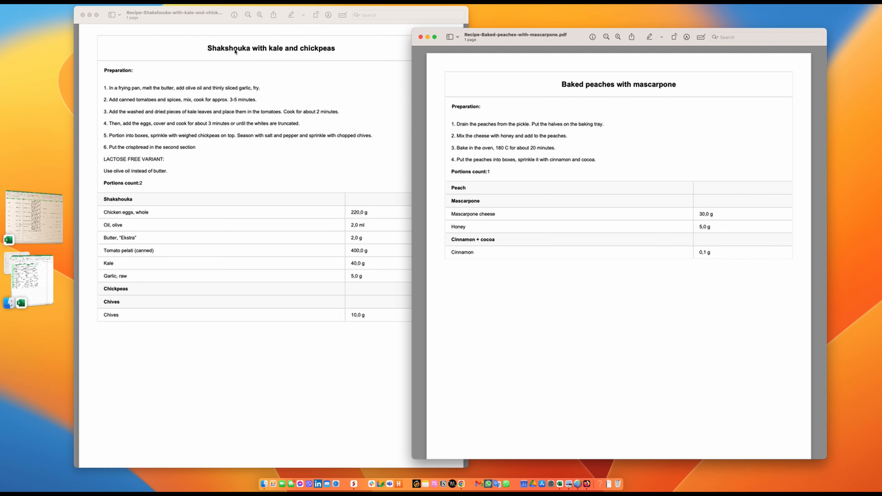
left_click(230, 118)
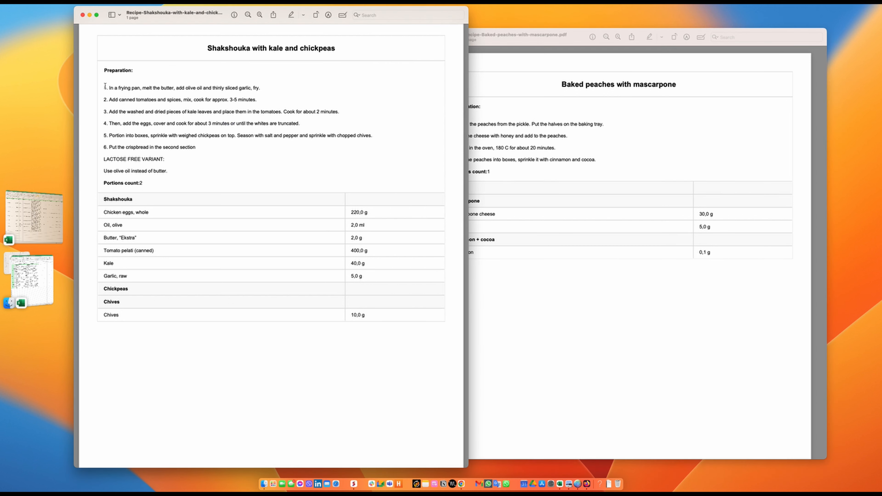
left_click_drag(105, 86, 209, 147)
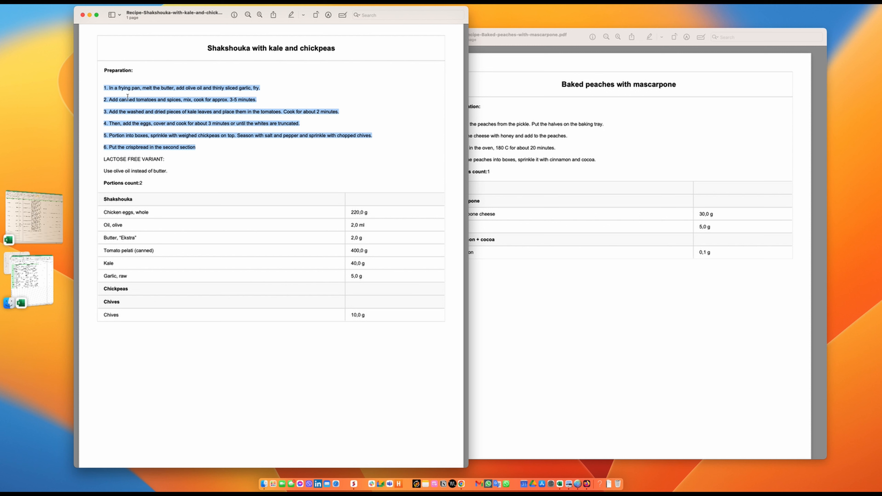
double_click(117, 71)
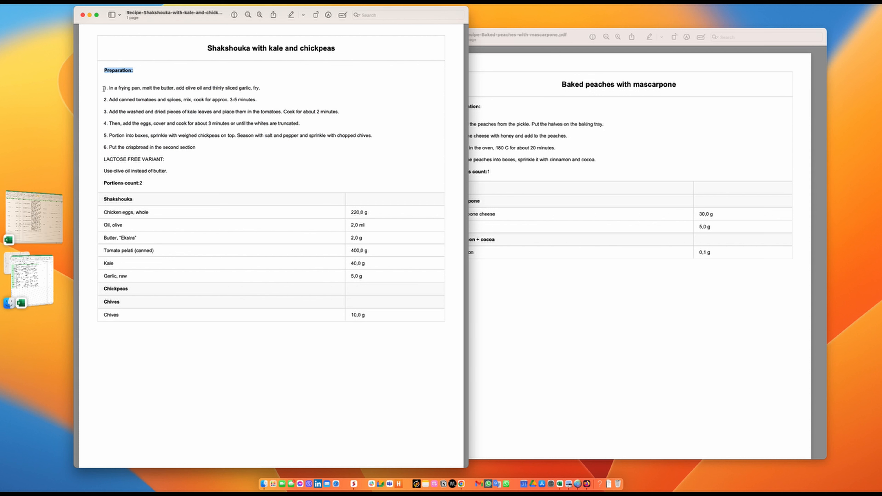
left_click_drag(104, 89, 236, 144)
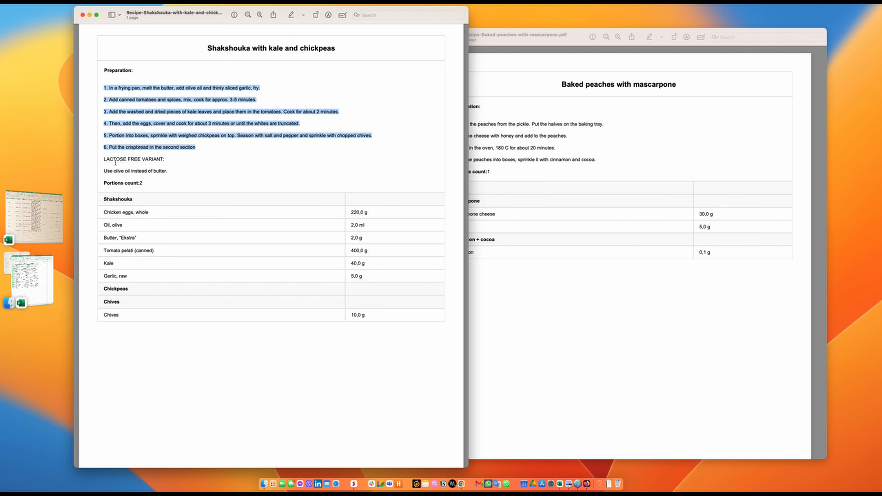
Examine the lactose free variant and the ingredient quantities in the Shakshouka recipe
left_click_drag(103, 159, 181, 172)
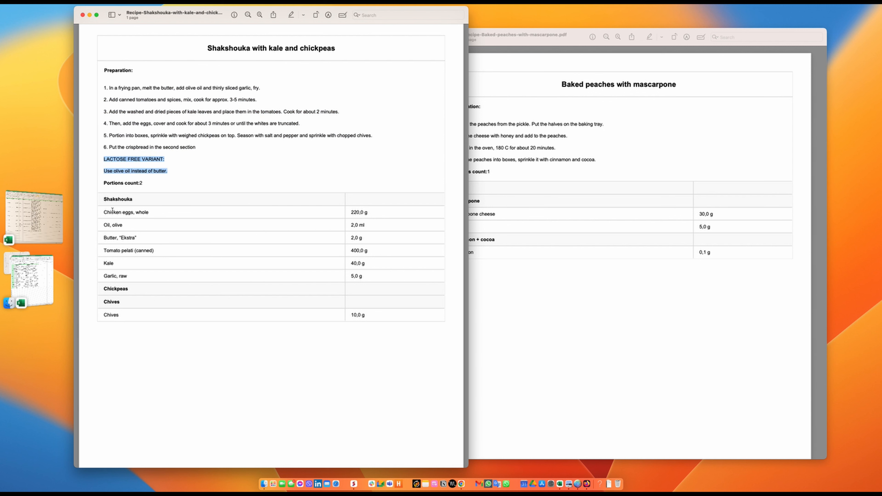
left_click_drag(111, 211, 276, 277)
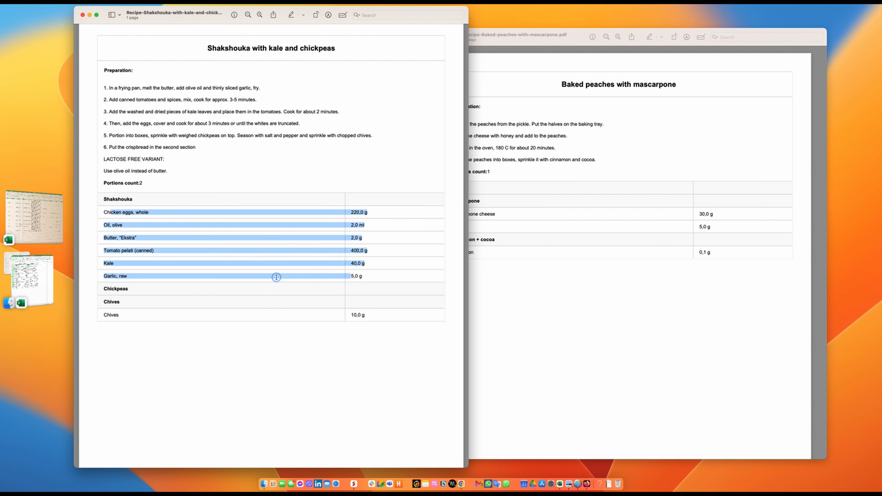
left_click(233, 283)
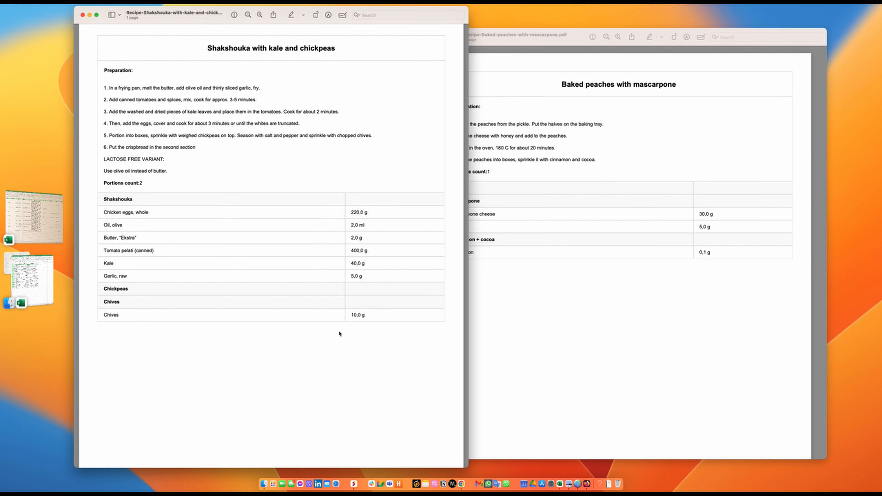
View the Baked peaches with mascarpone recipe, check back in the ordered-meal-plans workbook in Excel, and return to the recipe PDFs
left_click(563, 310)
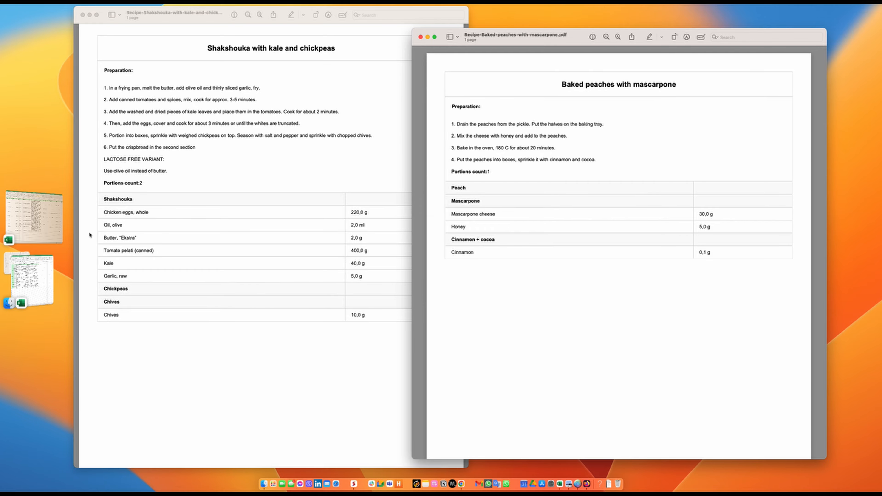
left_click(33, 224)
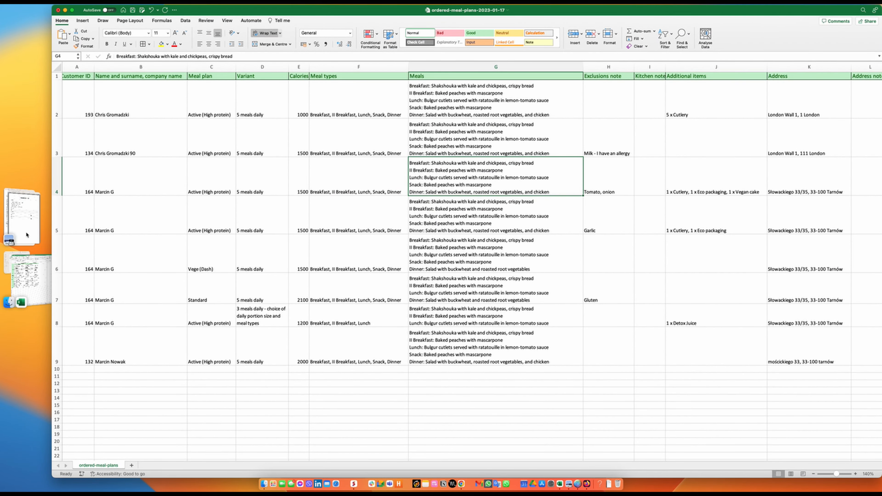
left_click(27, 217)
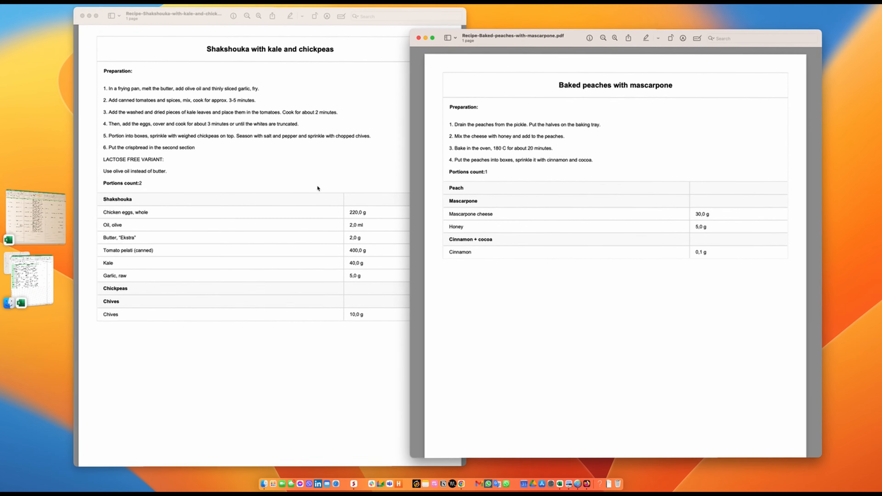
Switch to the Stay Natural menu week 1 workbook, place it in split view beside the NutriBot CRM browser, and widen the browser's side
left_click(34, 282)
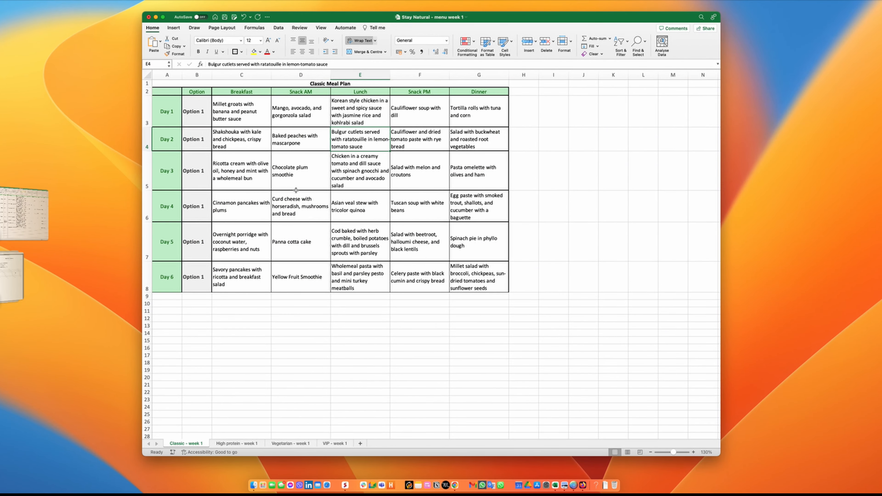
left_click_drag(346, 20, 309, 29)
mouse_move(0, 1)
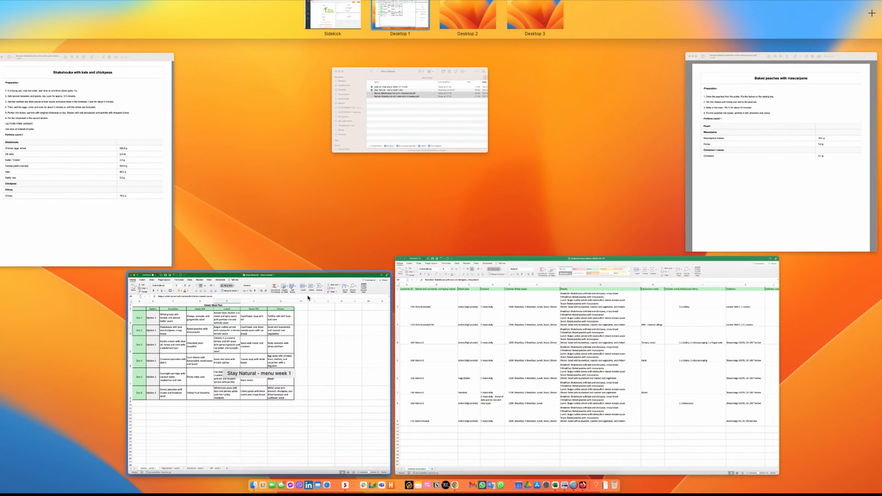
left_click_drag(309, 298, 357, 8)
left_click(357, 9)
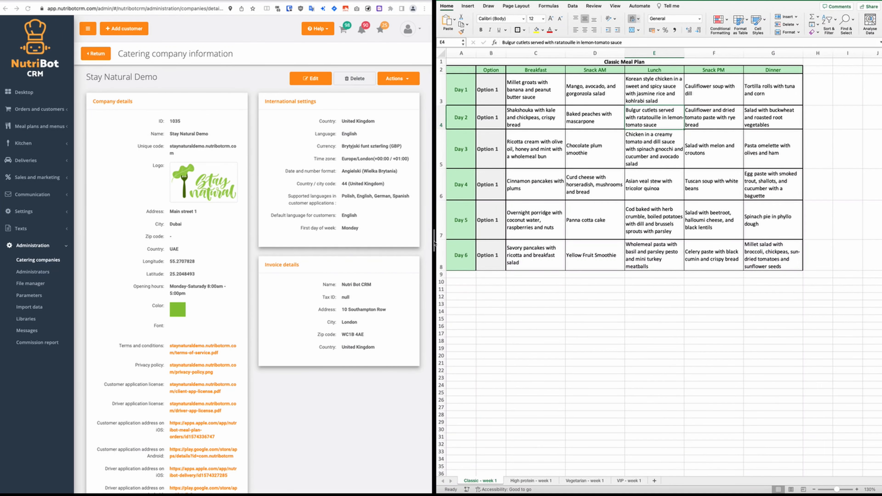
left_click_drag(434, 241, 502, 245)
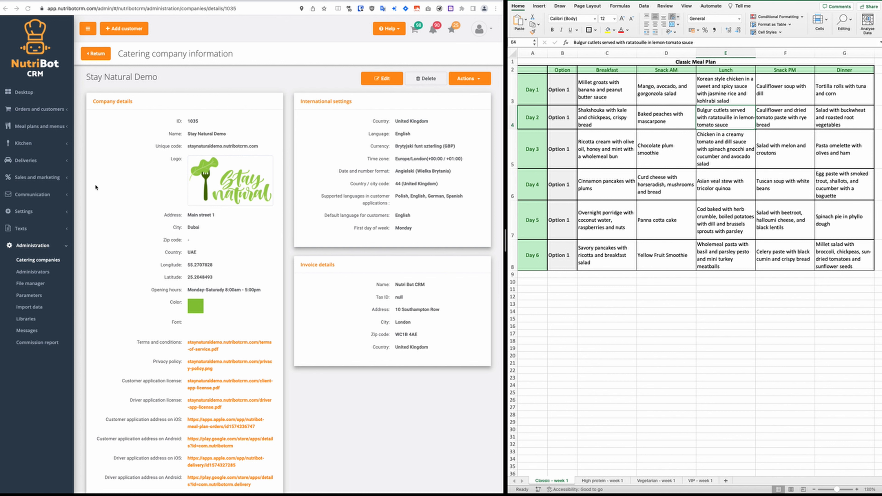
Open the Desktop dashboard in NutriBot CRM and set the catering company to Stay Natural Demo
left_click(25, 92)
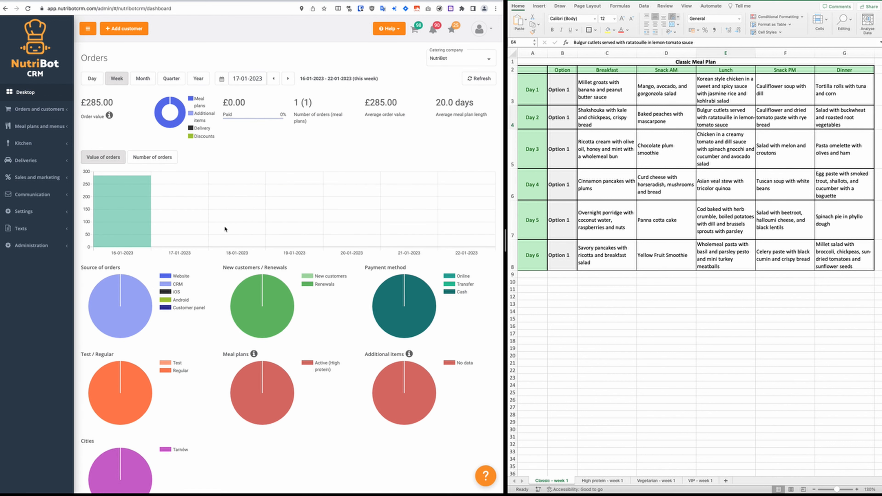
left_click(458, 58)
type("stay")
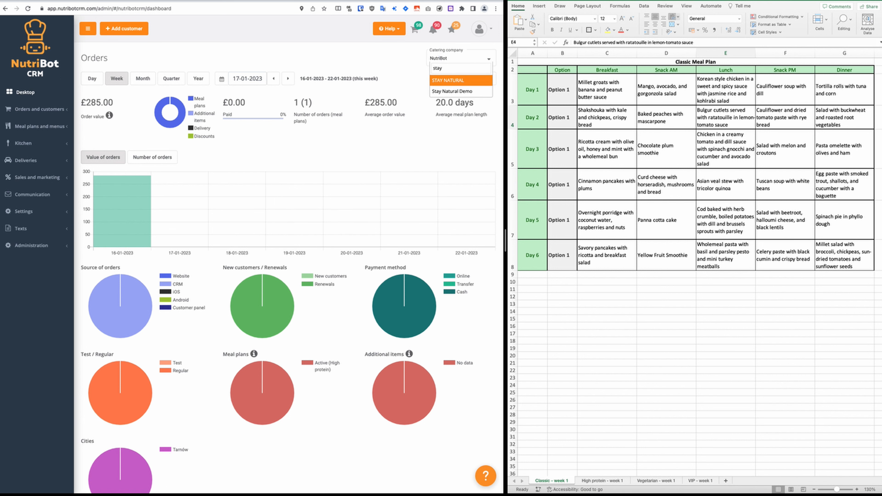
key("Down")
key("Return")
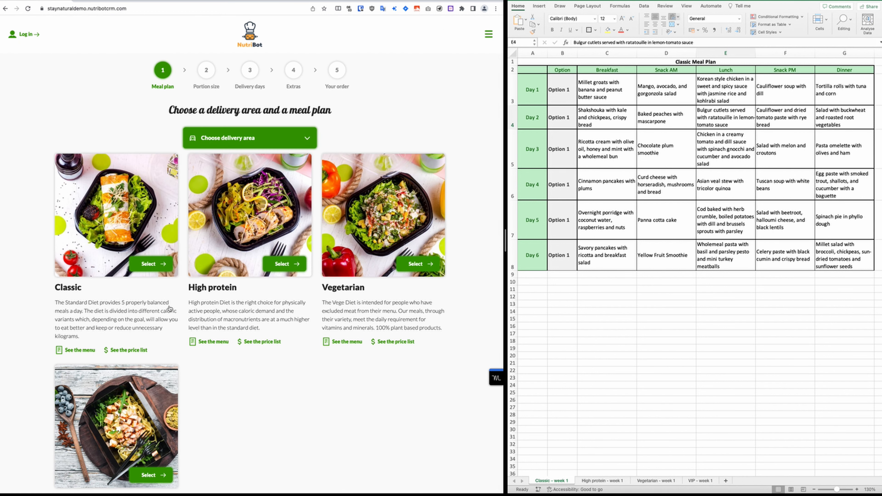
Review the Classic, High protein, Vegetarian and VIP diet meal plans on the Stay Natural customer ordering site
scroll(219, 313, "down", 3)
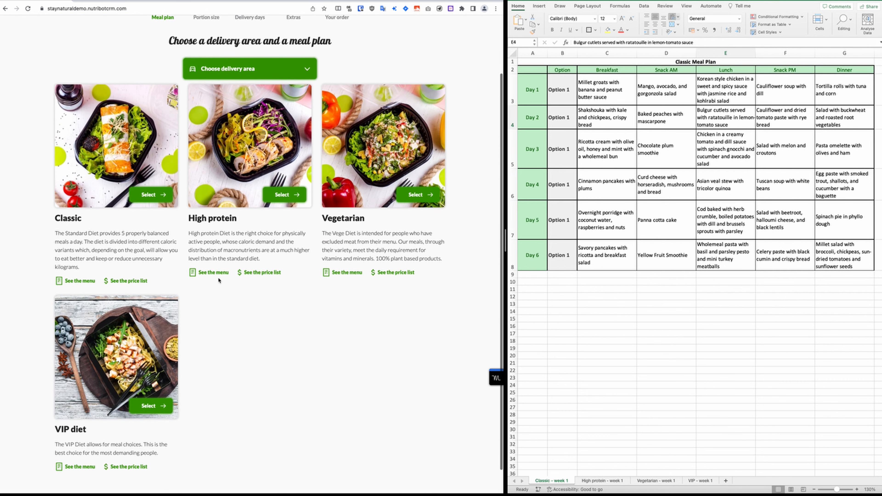
scroll(222, 326, "up", 3)
scroll(223, 327, "down", 3)
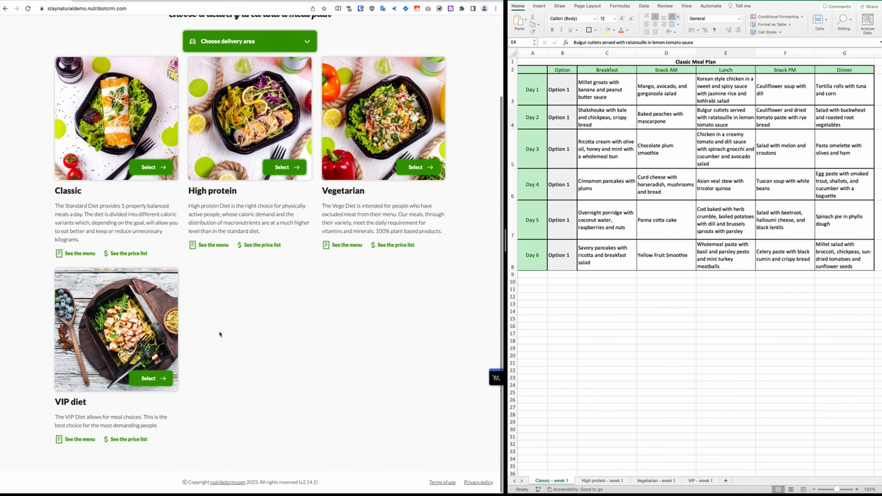
scroll(218, 335, "up", 3)
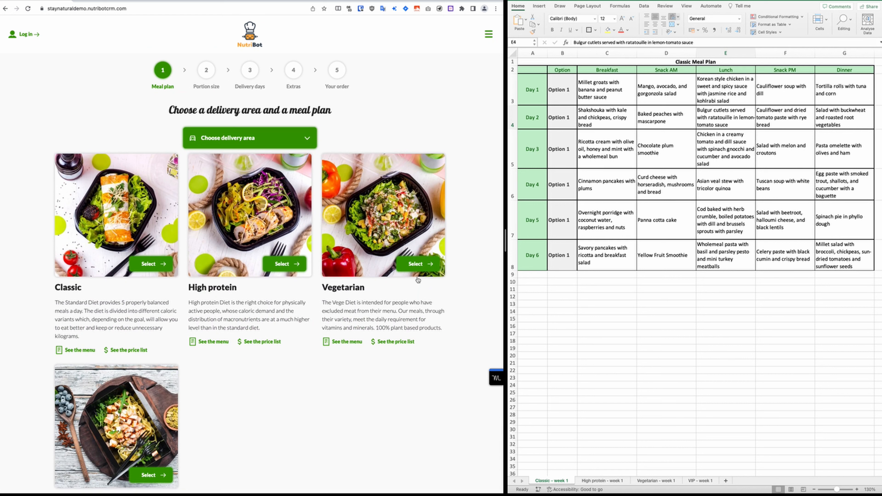
scroll(285, 370, "down", 3)
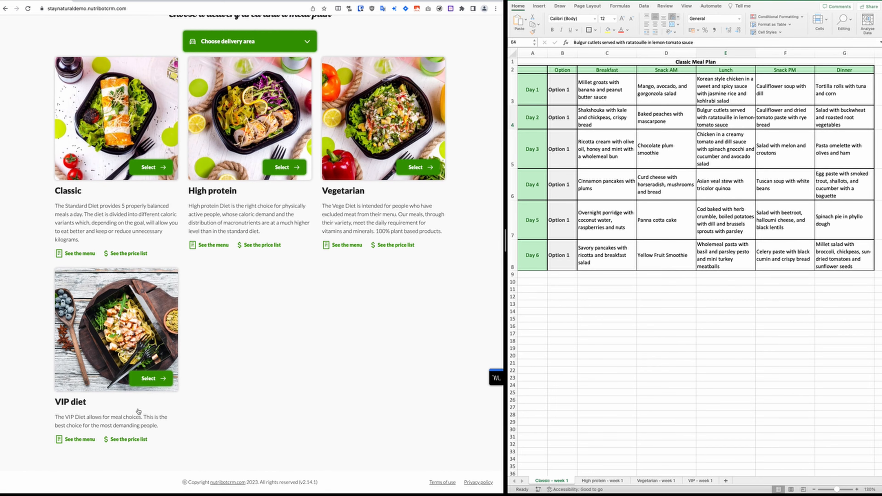
scroll(291, 306, "up", 3)
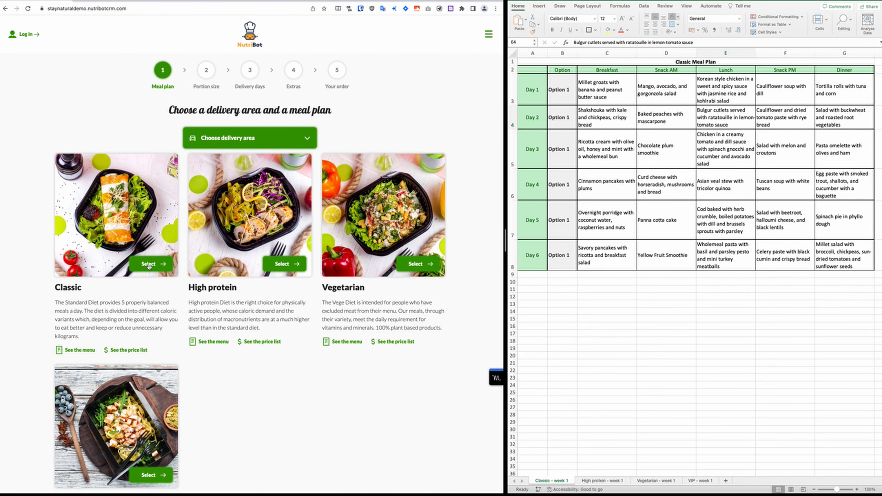
Choose Manchester as the delivery area, select the Classic meal plan, and view its meal-count options
left_click(148, 264)
left_click(195, 141)
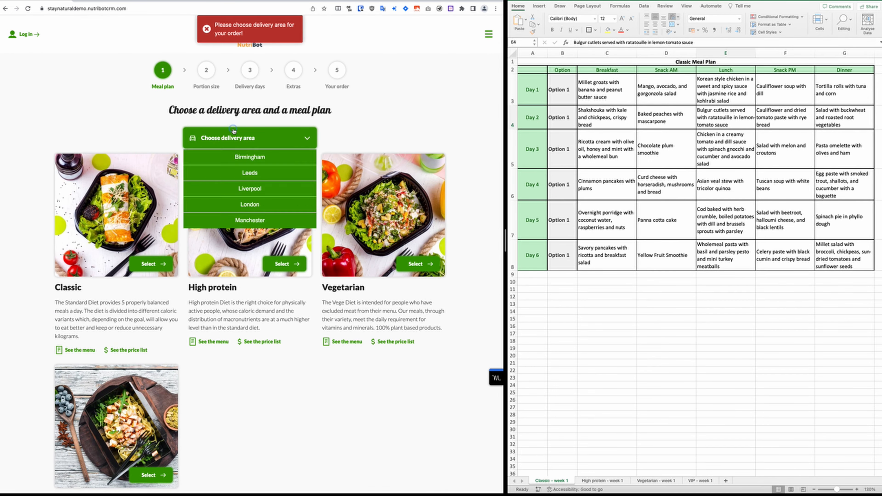
left_click(247, 206)
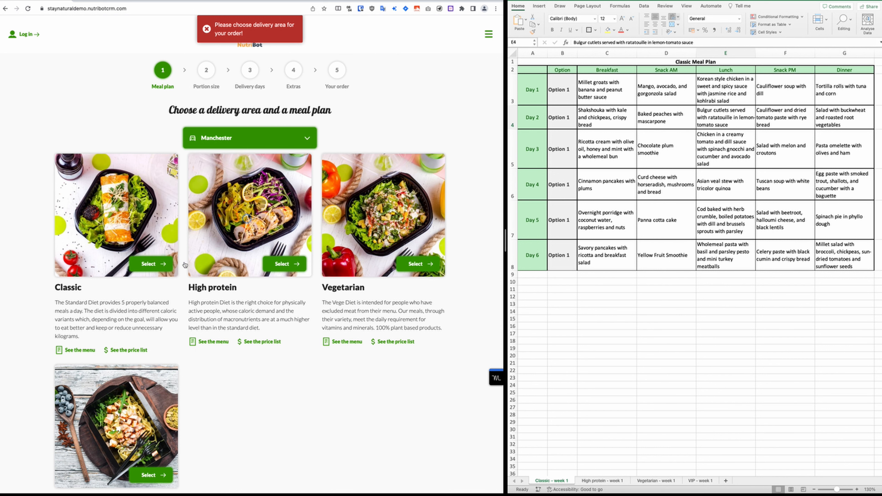
left_click(149, 264)
left_click(201, 137)
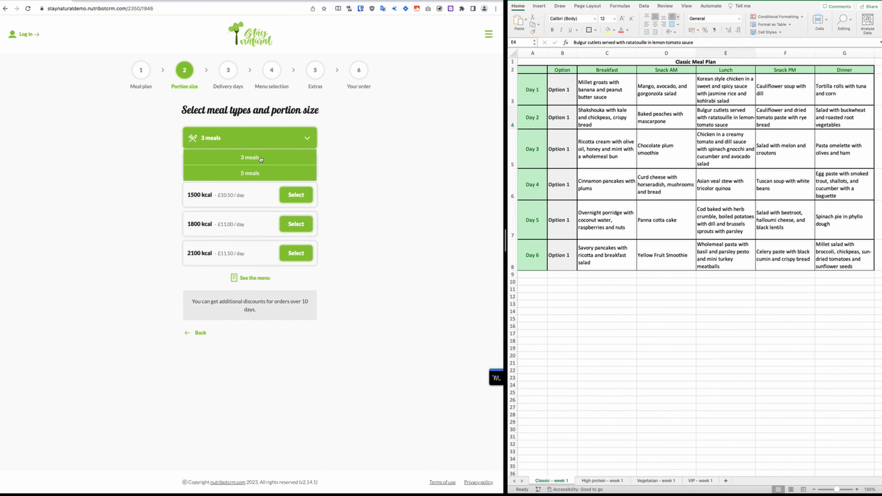
Return to the meal plan choice, select High protein, check its meal-count options and portion sizes, and go back to the meal plans
left_click(140, 77)
left_click(299, 263)
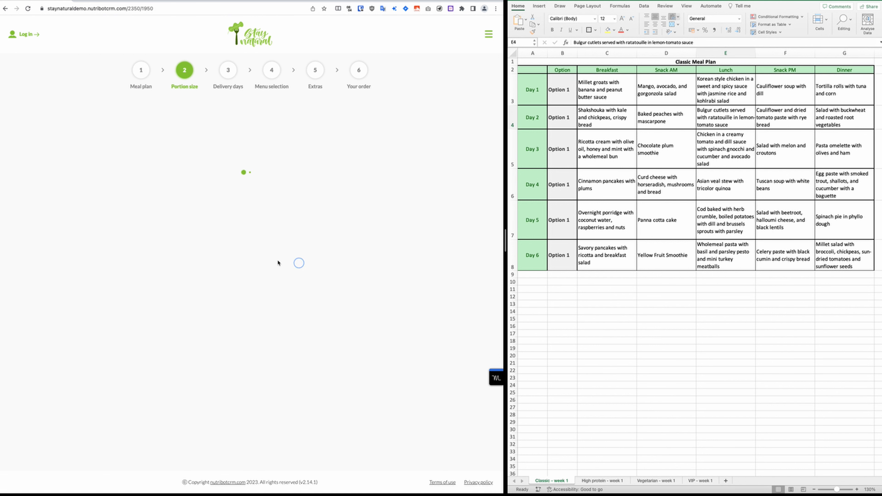
left_click(232, 136)
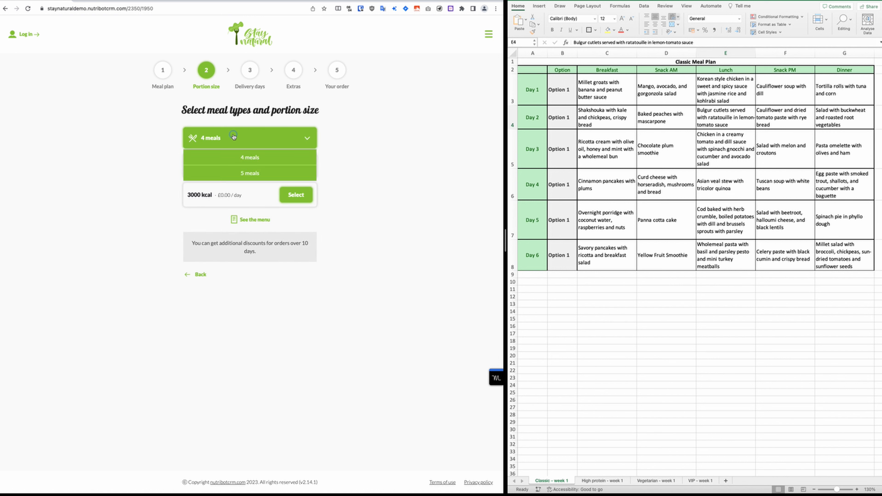
left_click(131, 126)
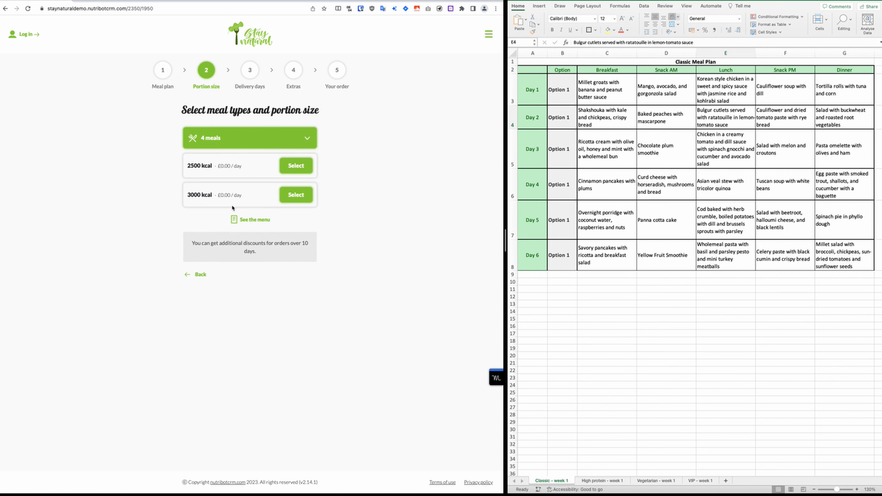
left_click(164, 71)
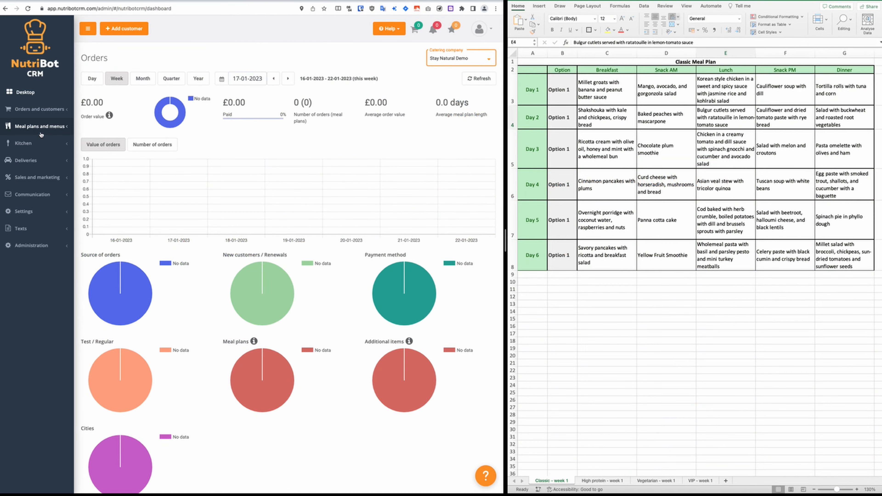
Open the Menus list in the NutriBot CRM and look over the topics of its Menu adding tutorial
left_click(38, 129)
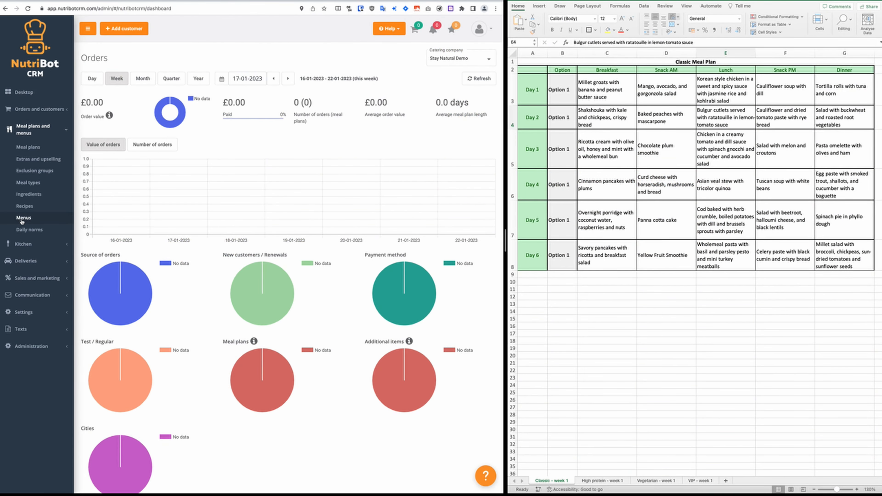
left_click(22, 219)
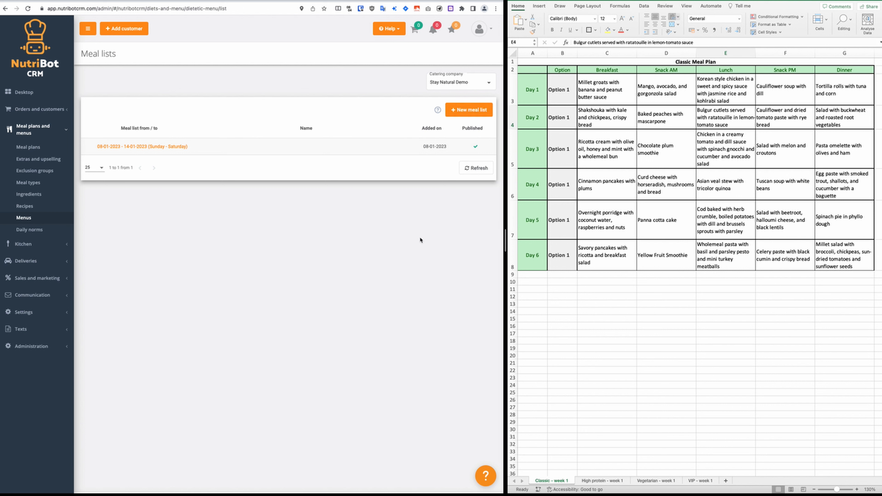
left_click(437, 110)
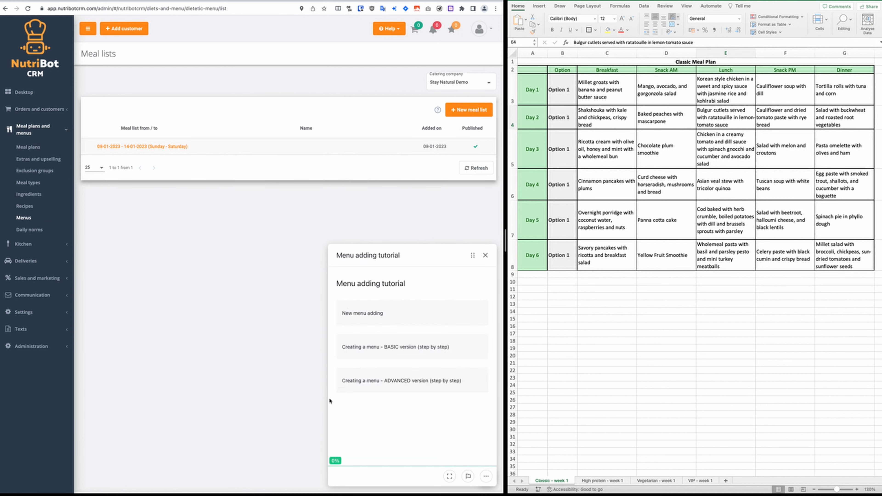
left_click(486, 255)
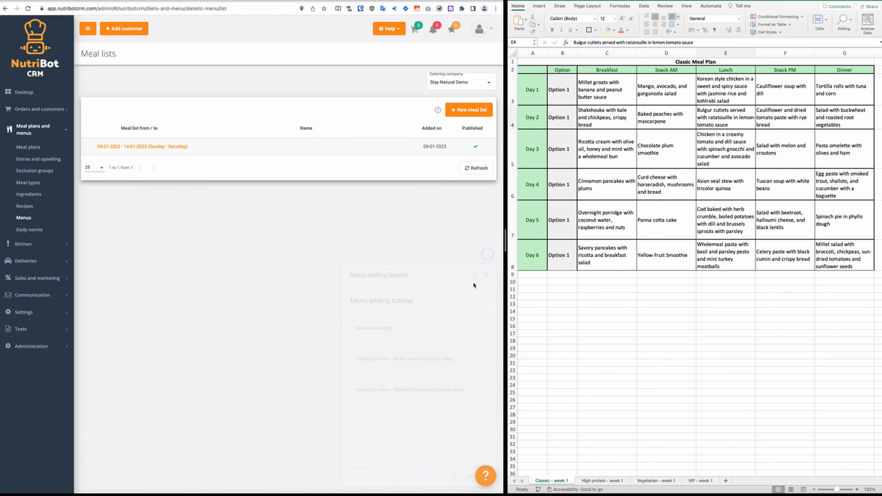
left_click(434, 110)
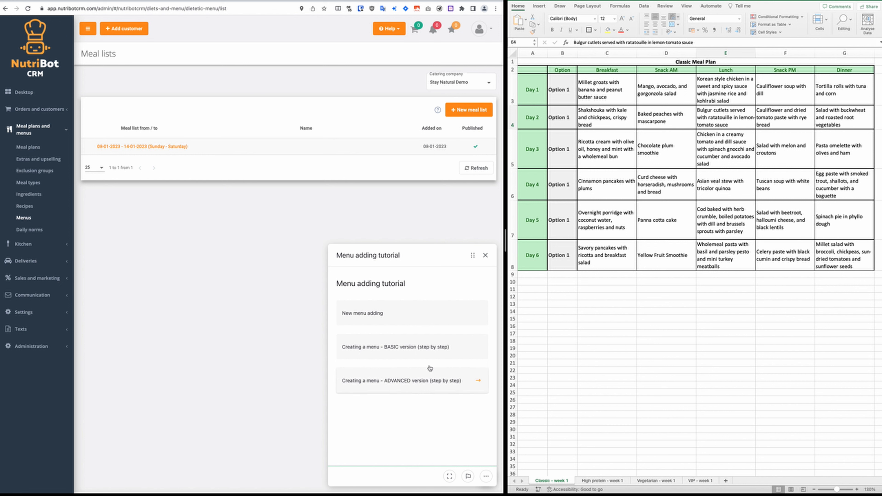
left_click(485, 255)
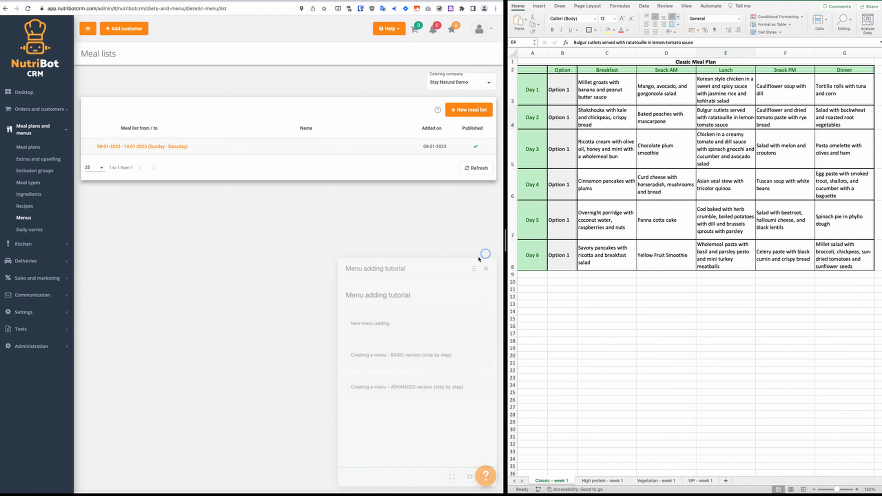
Open the help topic on Menus fundamentals and read its introduction to the nutritionist module
left_click(490, 479)
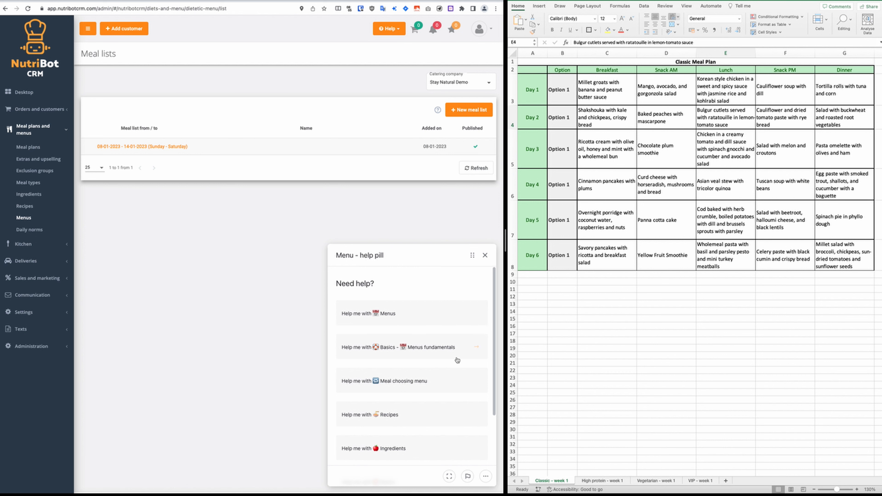
left_click(412, 350)
scroll(412, 370, "down", 3)
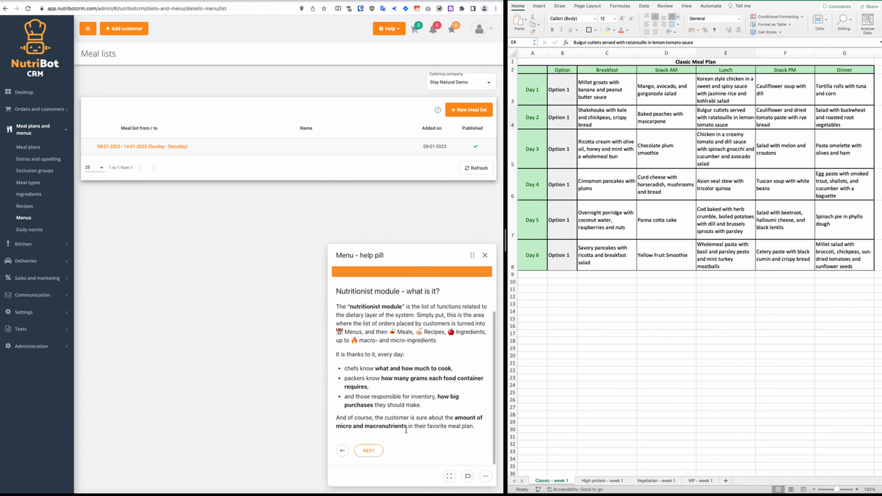
Go through the help guide's nutritionist module dictionary and the diagram of the Menu structure
left_click(371, 452)
scroll(383, 431, "down", 5)
scroll(409, 353, "up", 5)
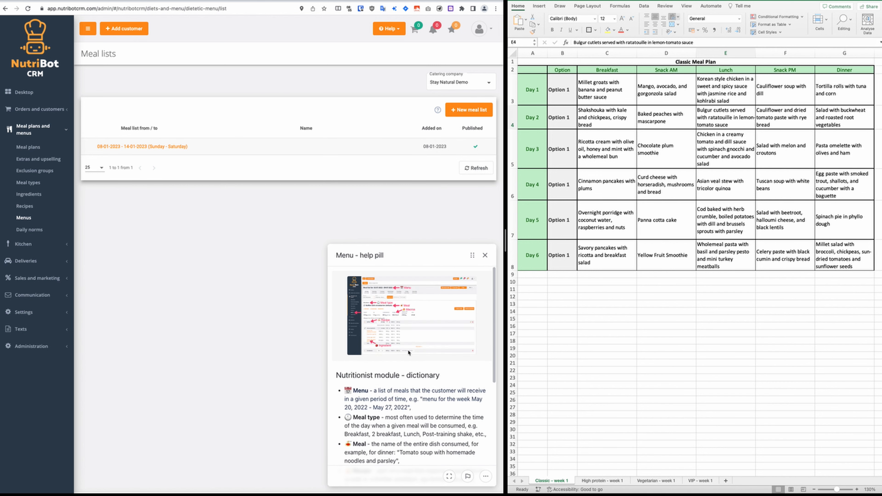
scroll(408, 353, "down", 2)
left_click(384, 451)
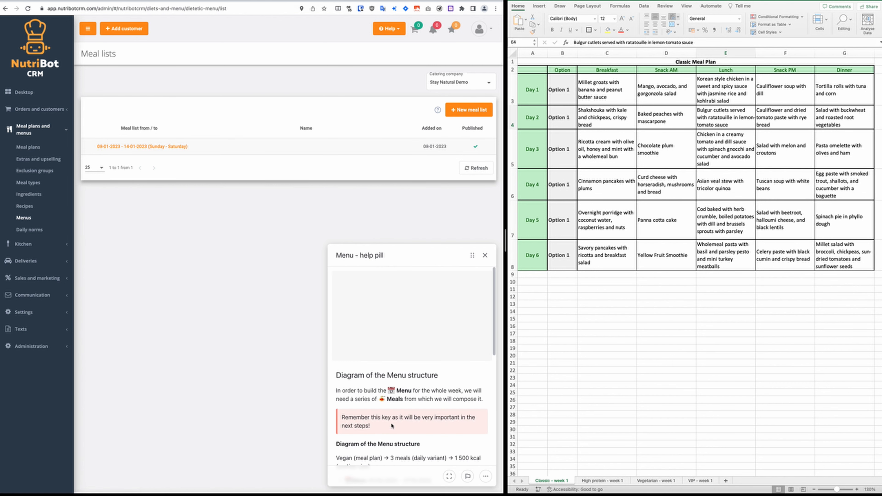
scroll(391, 426, "down", 5)
Page through the help guide's menu placement pages for Ingredients, Recipes, Meal types, Menus and Meals
left_click(371, 451)
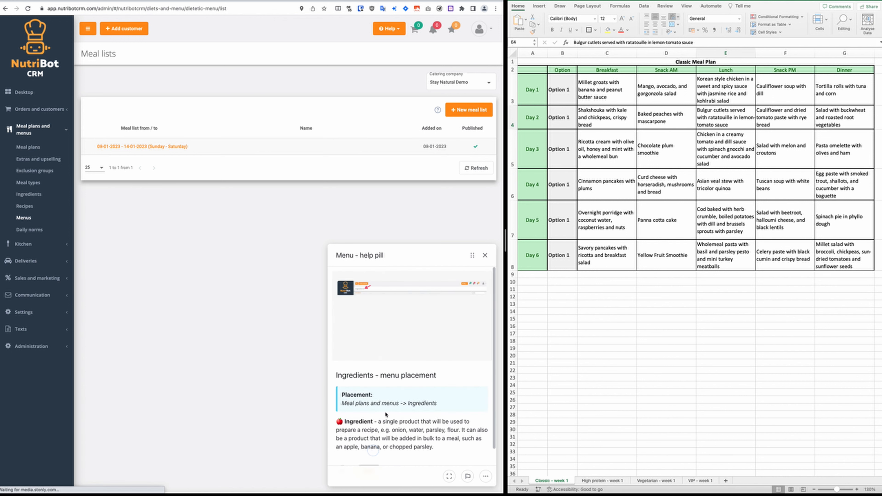
scroll(399, 382, "down", 1)
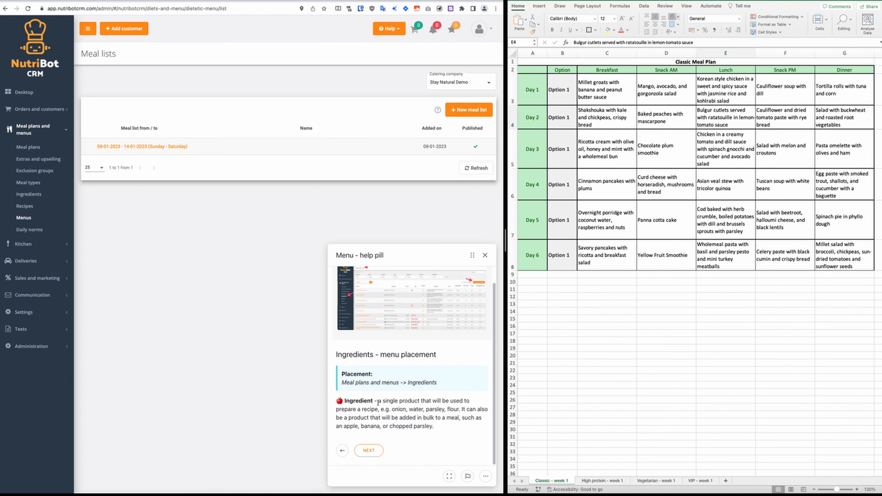
left_click(370, 451)
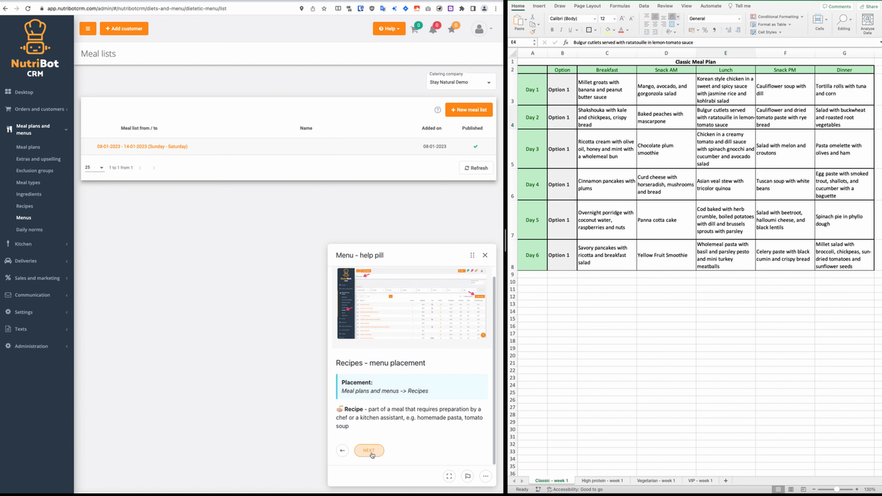
left_click(371, 451)
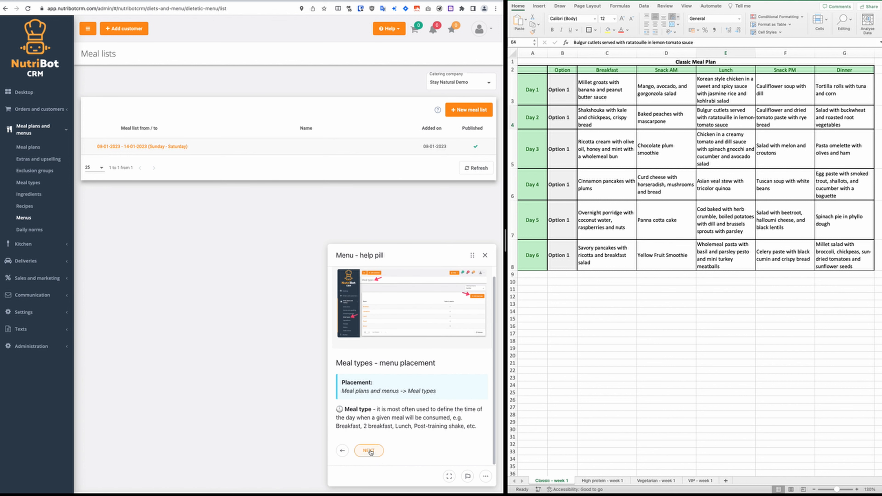
left_click(370, 451)
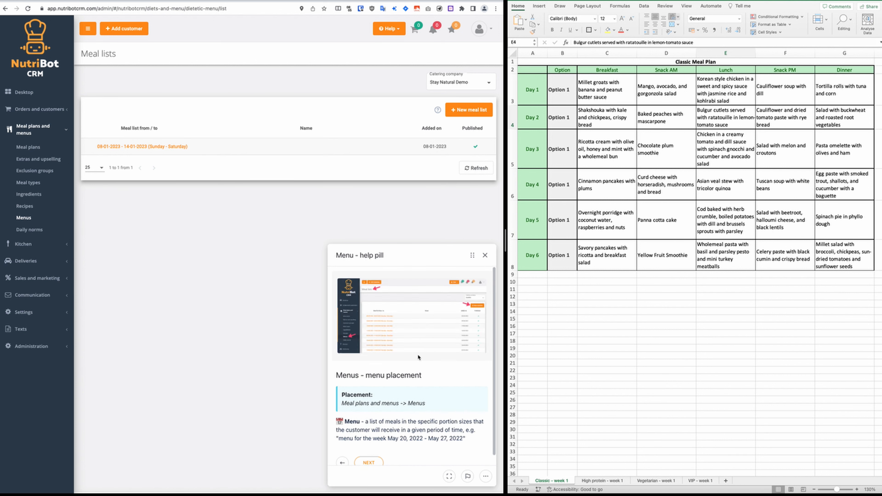
scroll(419, 357, "down", 1)
left_click(371, 451)
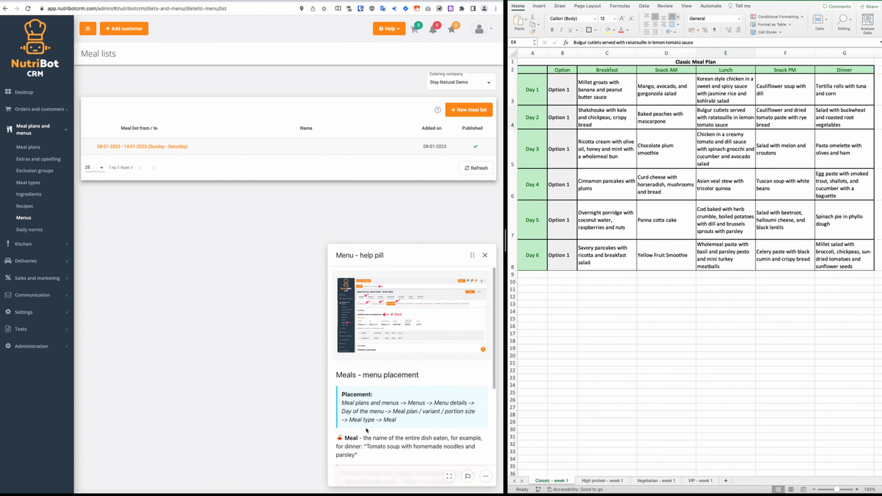
Go on to the nutritionist module's summary of terms, read it through and close the help guide
scroll(366, 430, "down", 5)
left_click(370, 450)
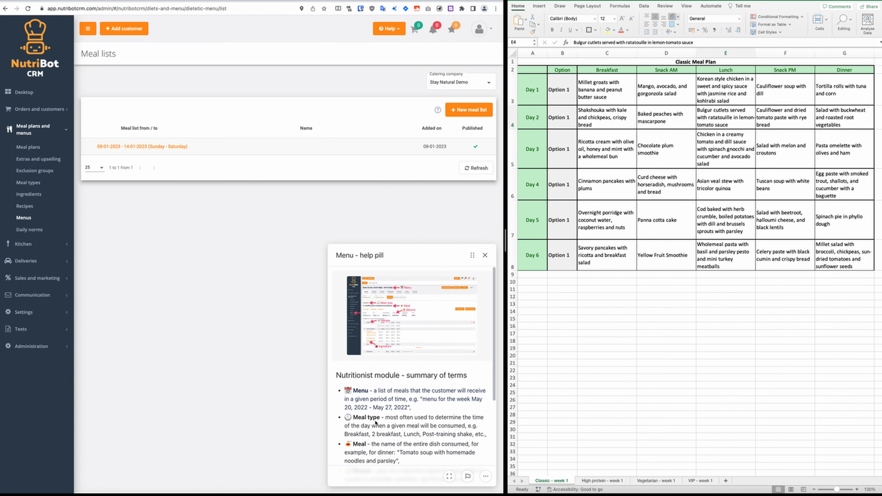
scroll(381, 404, "down", 3)
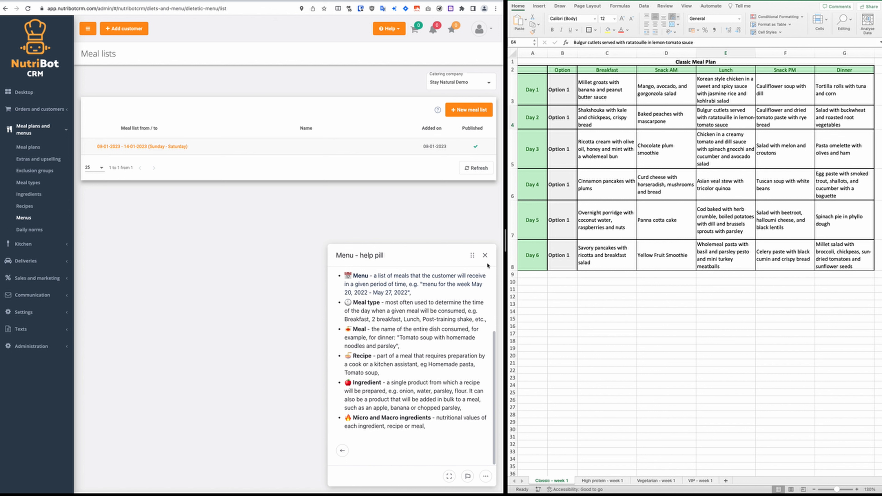
left_click(485, 255)
Reopen the help on Menus and open the guide "Creating a menu - BASIC version (step by step)"
left_click(479, 471)
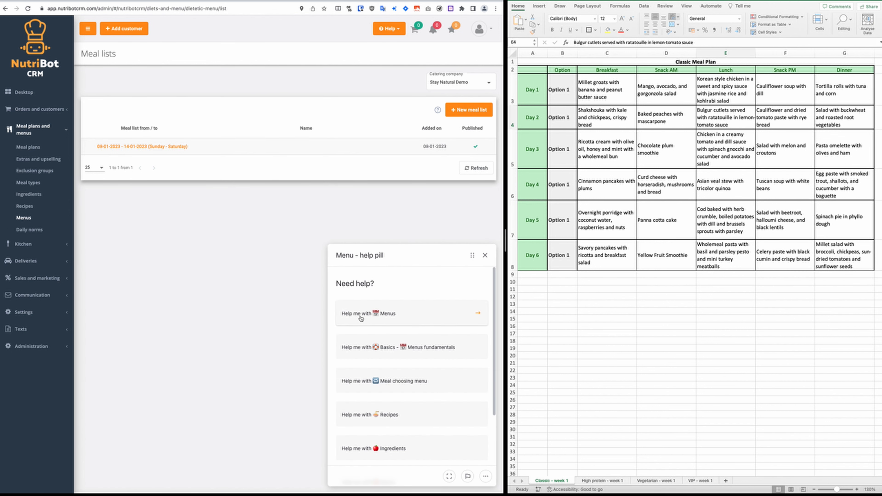
left_click(369, 316)
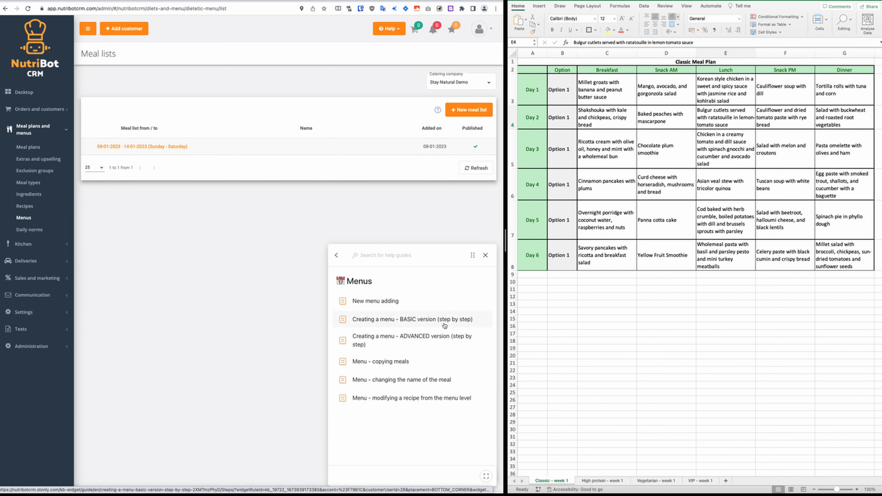
left_click(410, 319)
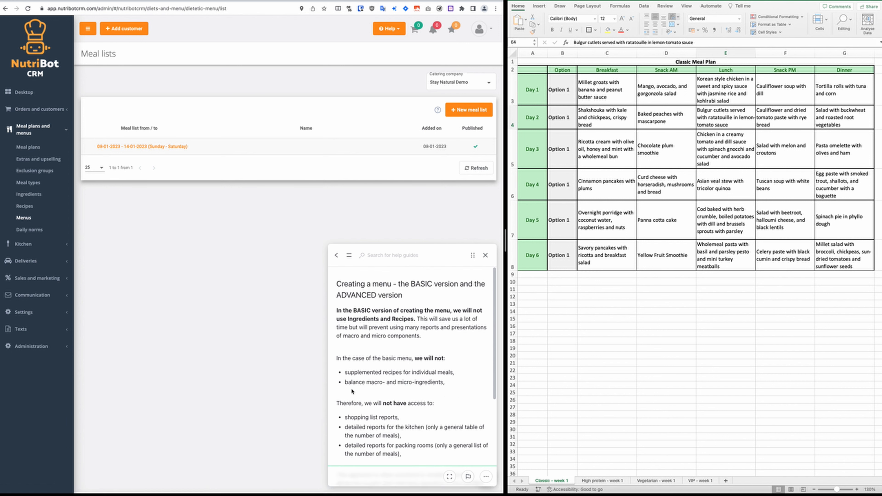
Read how the BASIC menu version differs from the ADVANCED one, including what it leaves out for recipes and nutrients
scroll(371, 371, "down", 2)
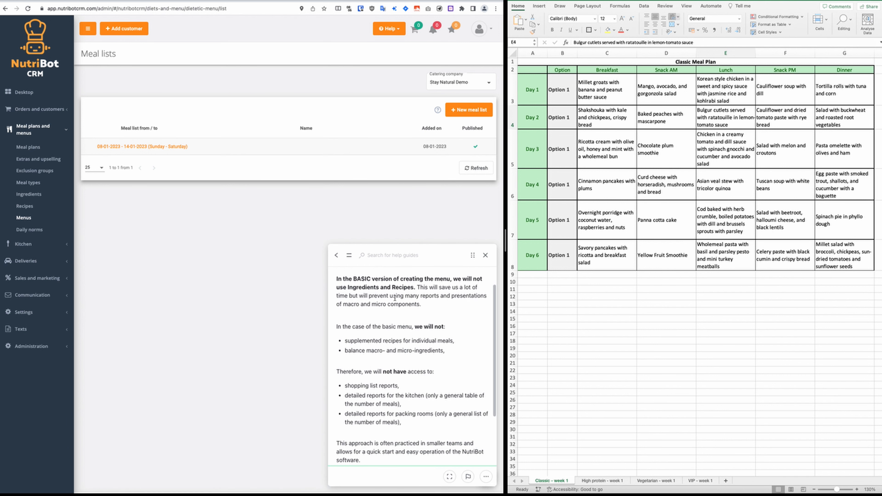
scroll(385, 307, "up", 1)
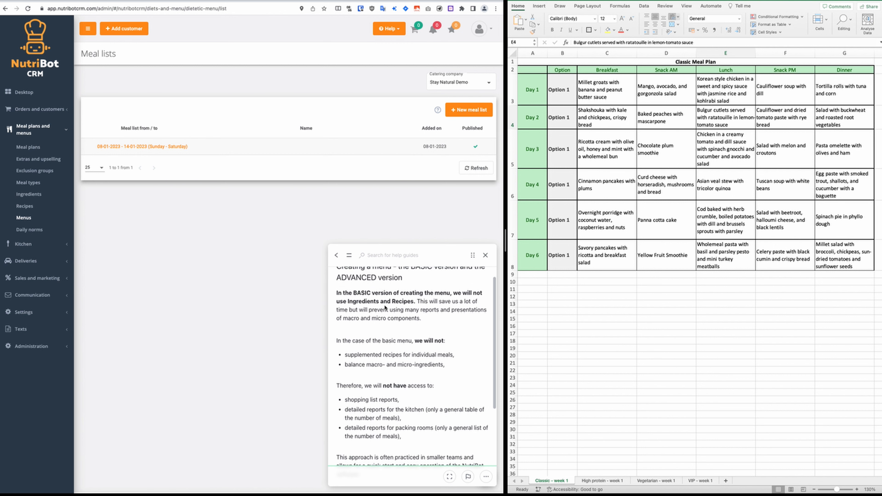
scroll(384, 307, "down", 3)
left_click_drag(347, 311, 449, 312)
scroll(392, 327, "down", 1)
left_click(376, 319)
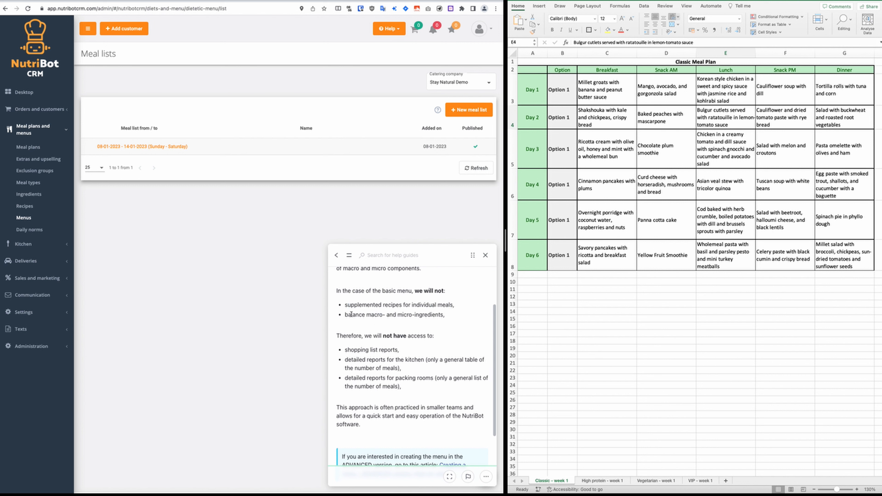
scroll(443, 315, "down", 1)
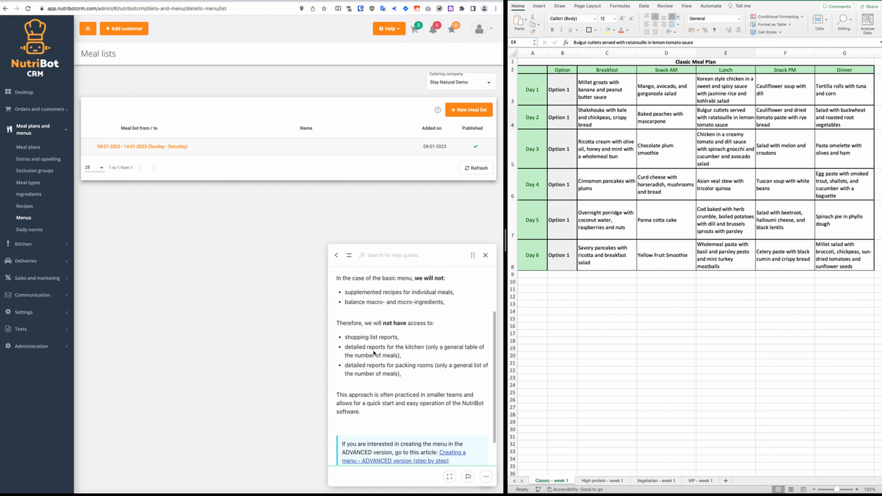
Examine which shopping list, kitchen and packing room reports the BASIC version lacks, and review the page to its end
left_click_drag(345, 338, 409, 338)
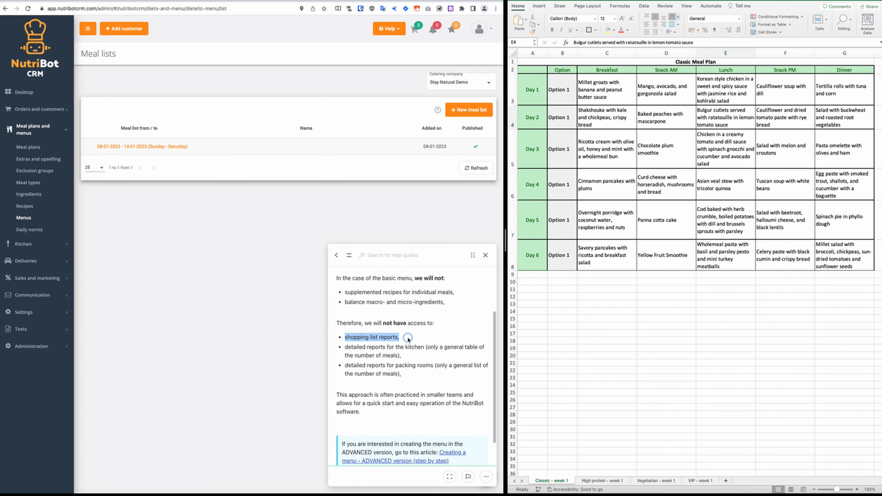
left_click(361, 355)
left_click_drag(350, 349, 422, 348)
left_click_drag(360, 365, 426, 365)
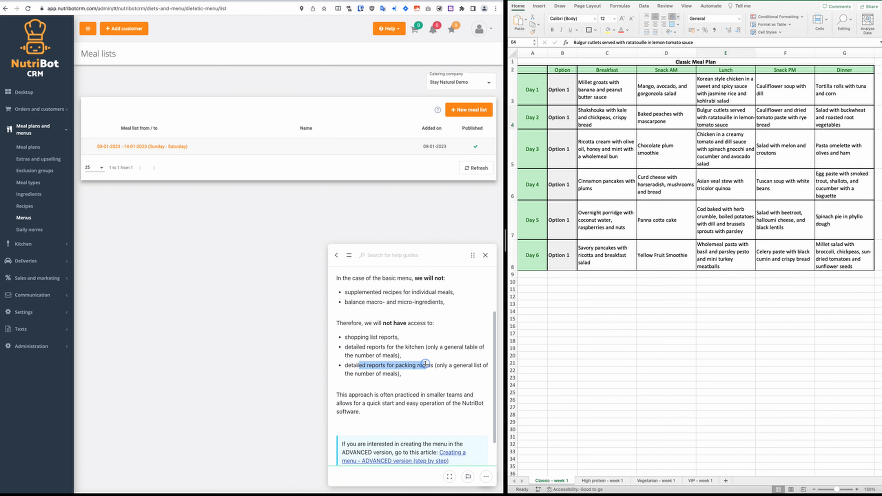
left_click(405, 374)
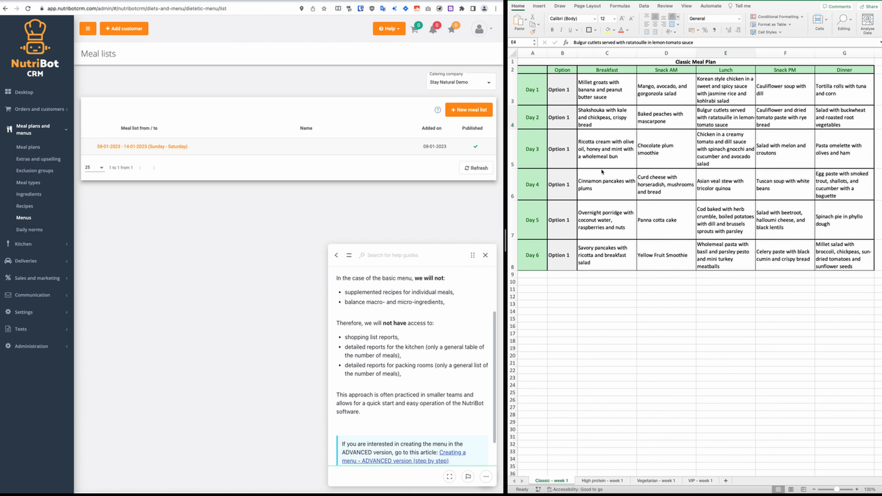
scroll(418, 385, "down", 2)
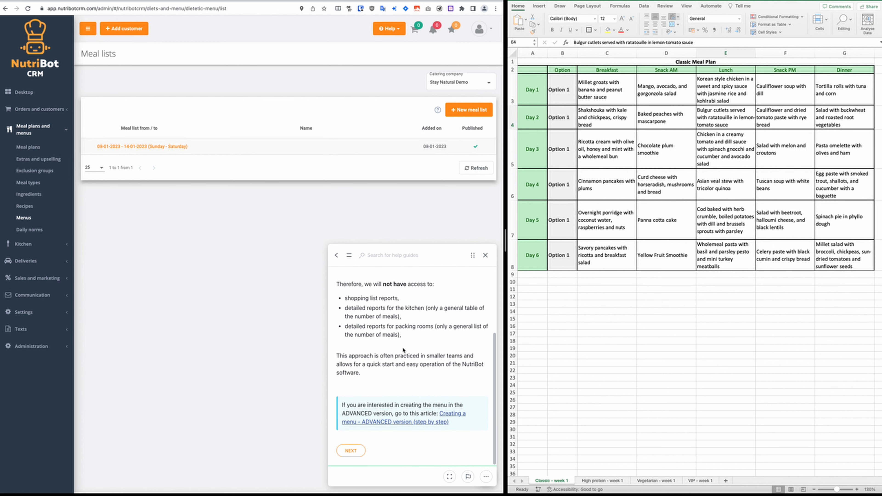
scroll(403, 350, "up", 1)
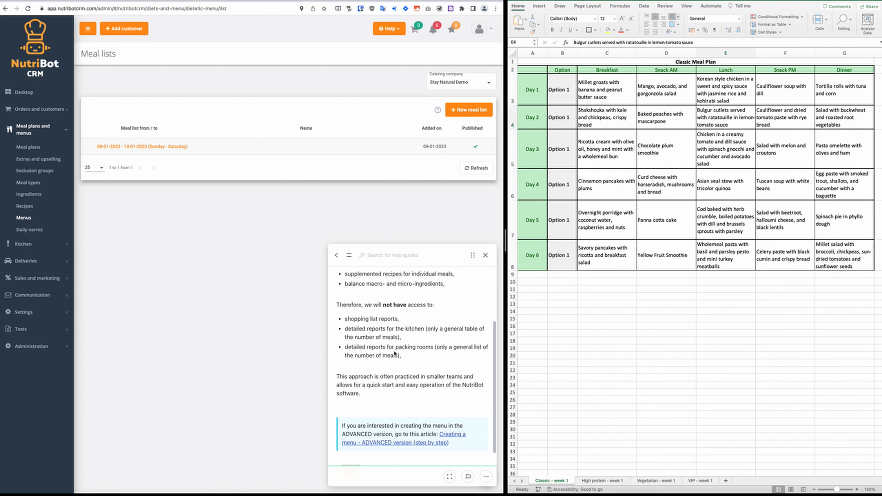
scroll(392, 348, "up", 5)
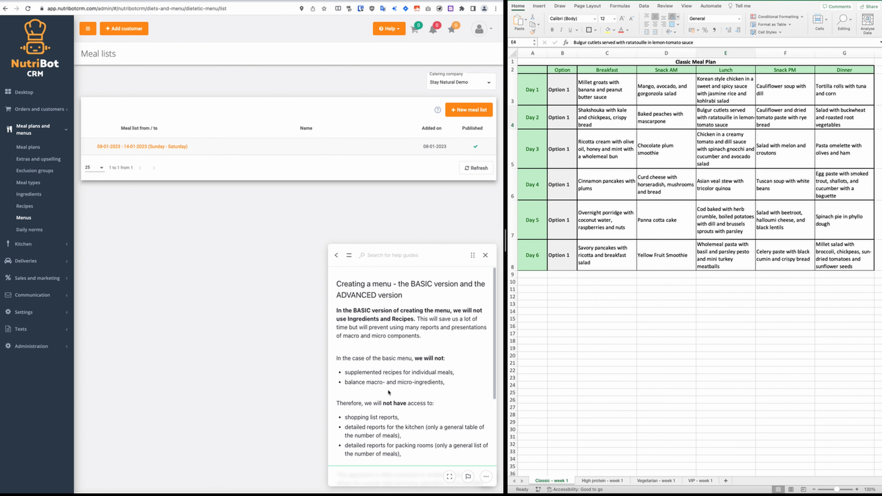
scroll(392, 395, "down", 5)
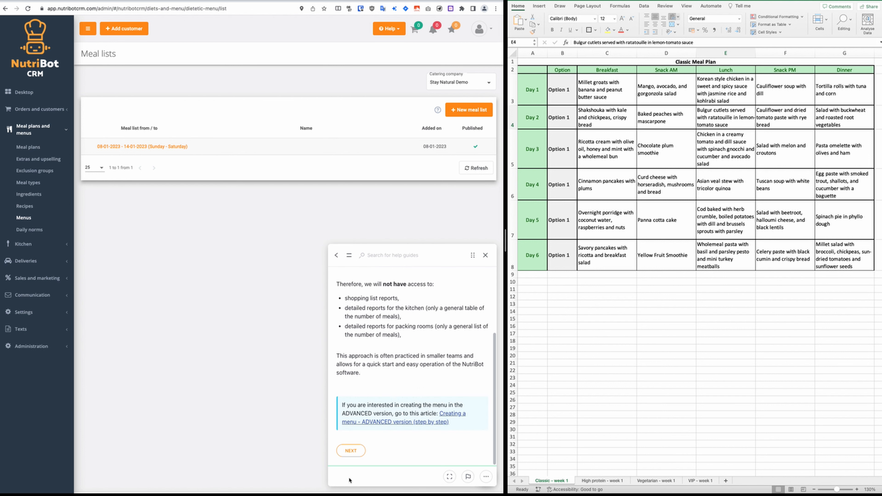
Advance the guide to "Step 1: Create a new Menu" and view its first screenshot enlarged
left_click(350, 451)
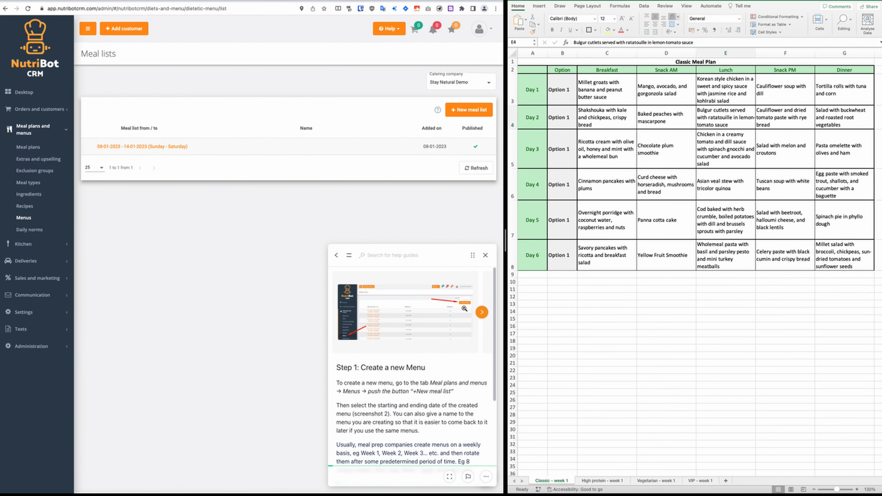
left_click(442, 308)
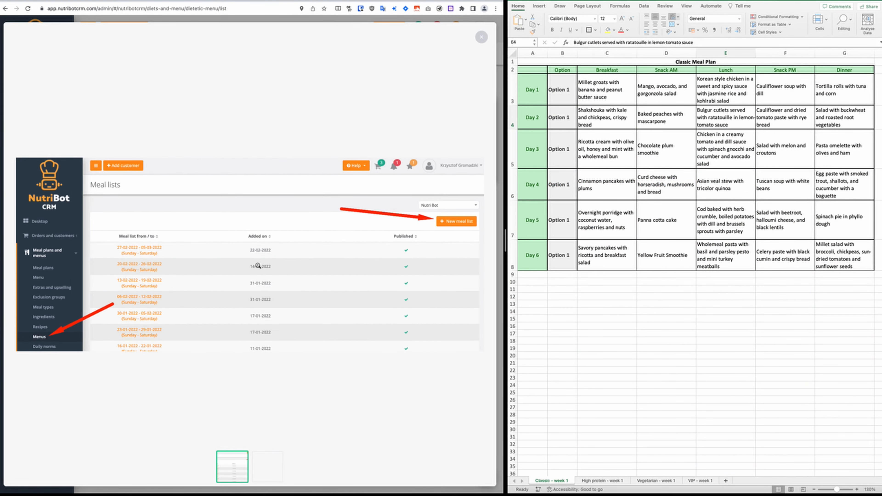
left_click(481, 37)
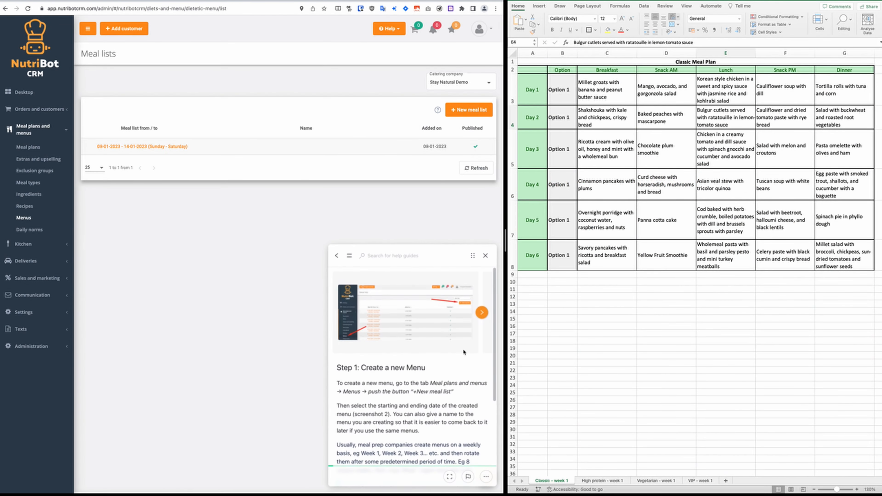
Start a new meal list and set its From date to 05/12/2022
left_click(467, 110)
left_click(118, 109)
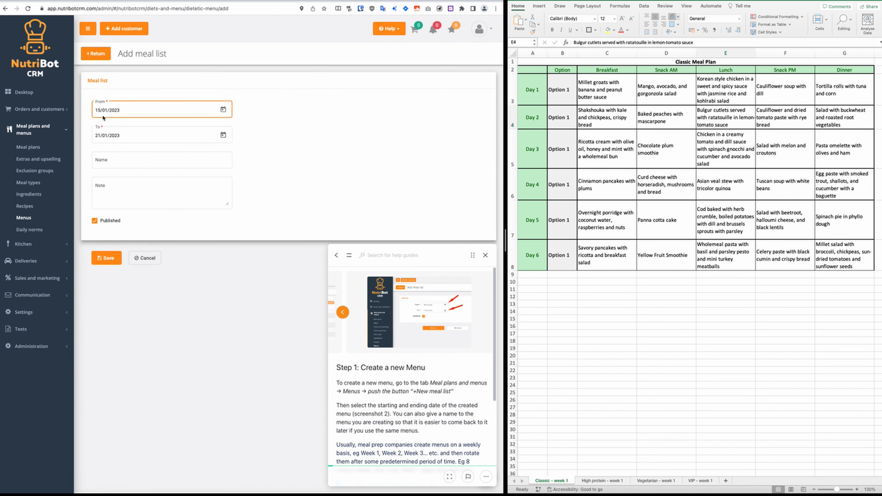
left_click(150, 110)
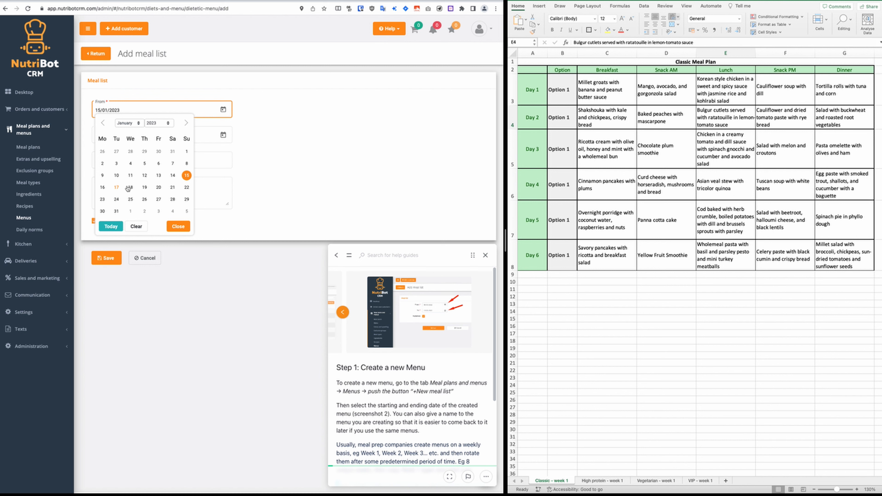
left_click(103, 123)
left_click(102, 164)
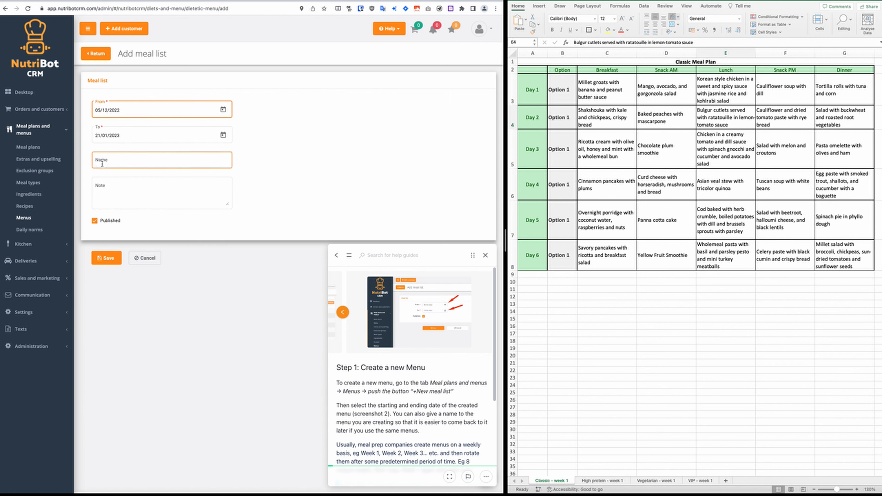
Set the new meal list's To date to 11/12/2022
left_click(120, 135)
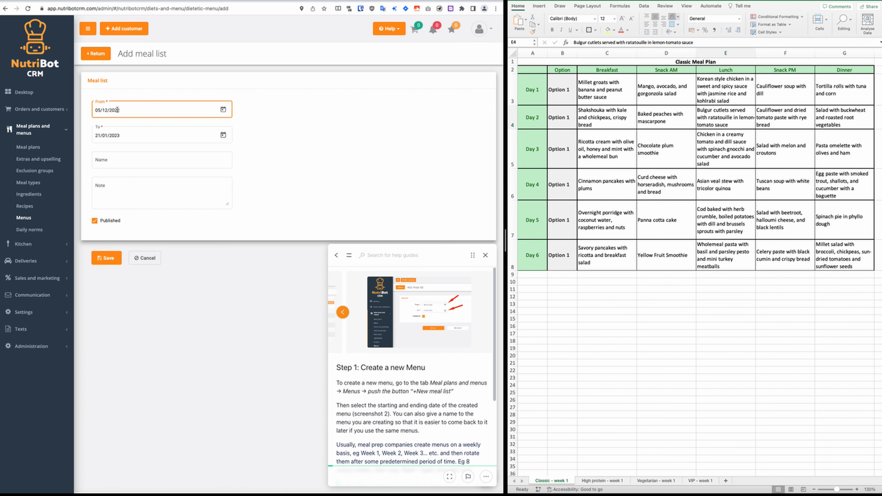
left_click(117, 134)
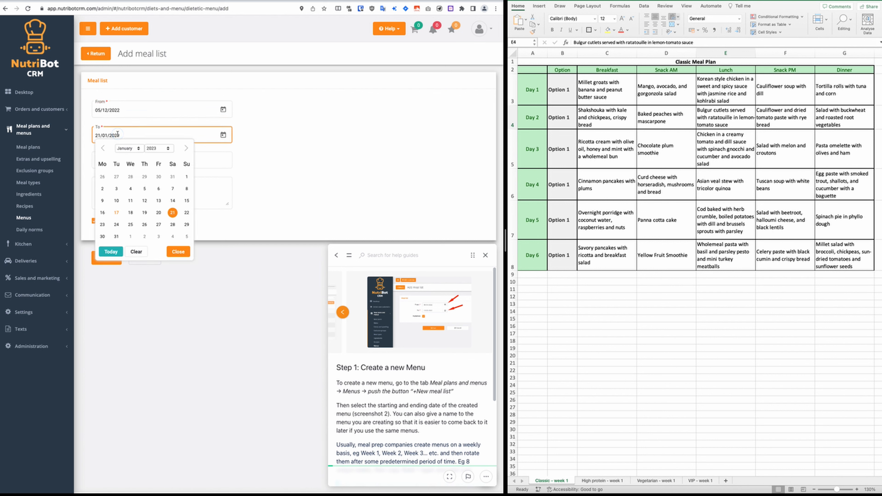
left_click(102, 148)
left_click(197, 190)
left_click(186, 189)
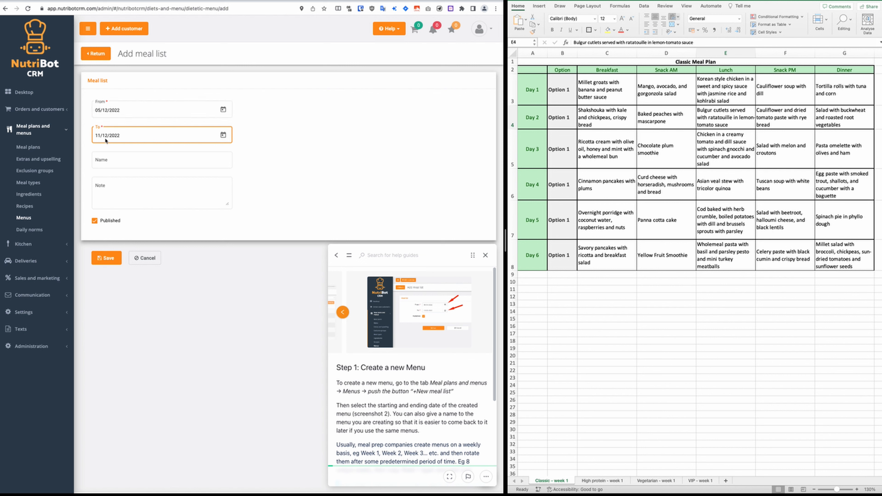
Name the meal list Week 1, add the note "Training menu - basic version" and save it
left_click(109, 162)
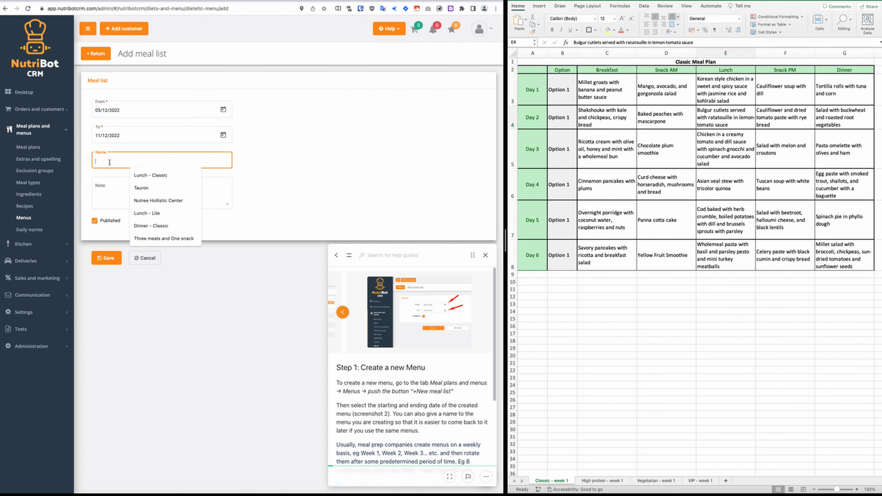
type("Week 1")
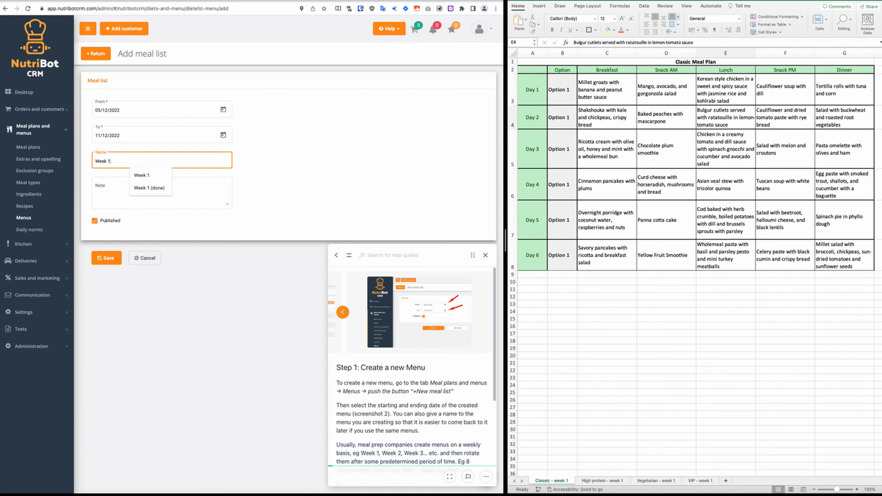
left_click(342, 170)
left_click(129, 198)
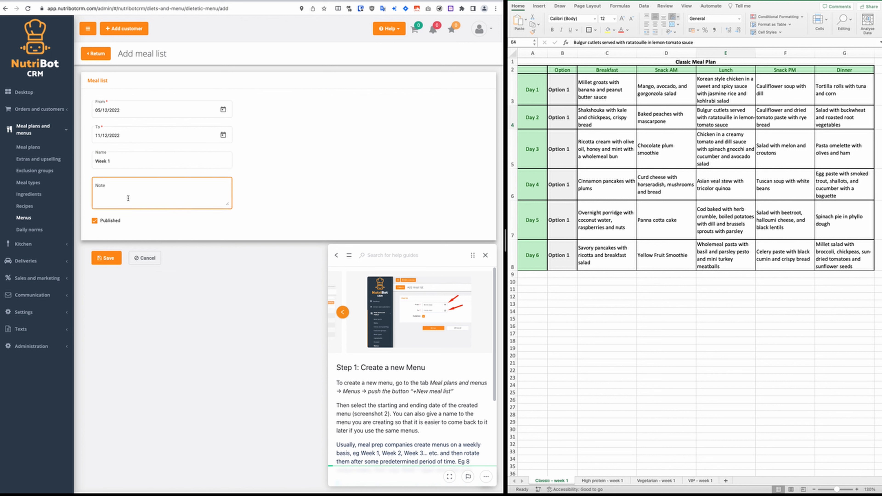
left_click(116, 191)
type("Training menu - basic version")
left_click(106, 258)
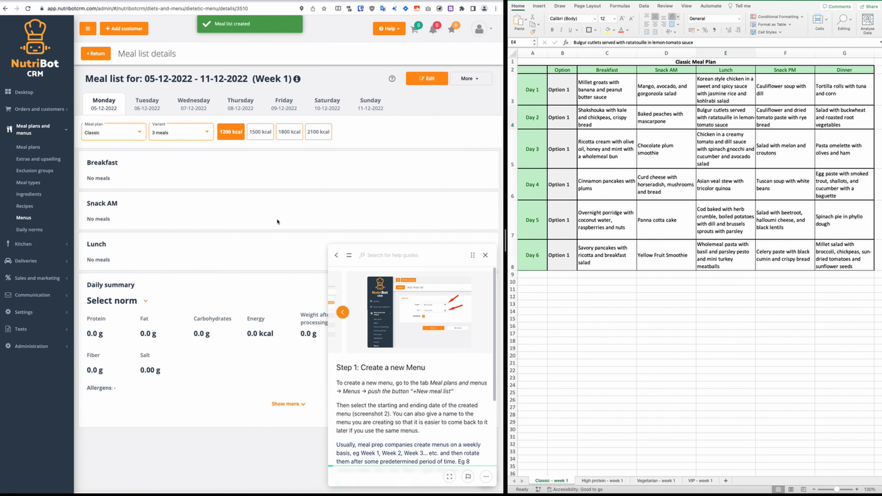
Read the rest of the guide's Step 1 and advance to Step 2 on choosing the starting meal plan, variant and portion size
scroll(485, 354, "down", 5)
scroll(393, 328, "up", 5)
scroll(396, 330, "down", 5)
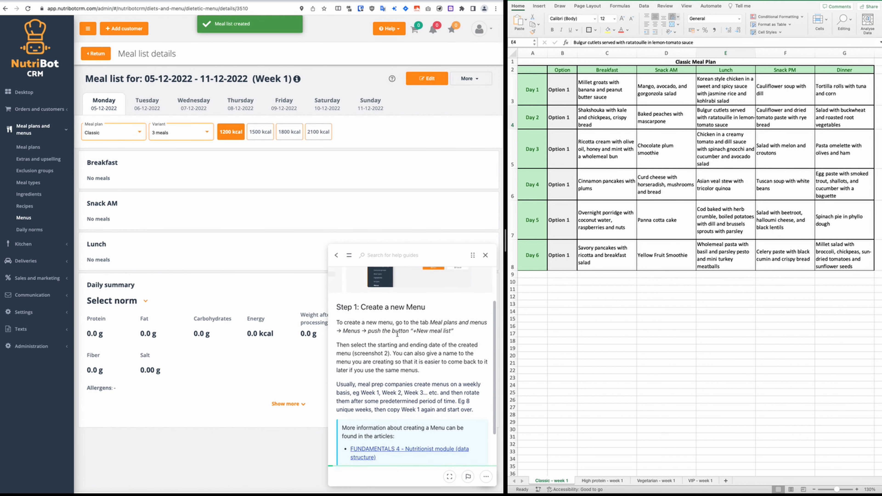
left_click(369, 449)
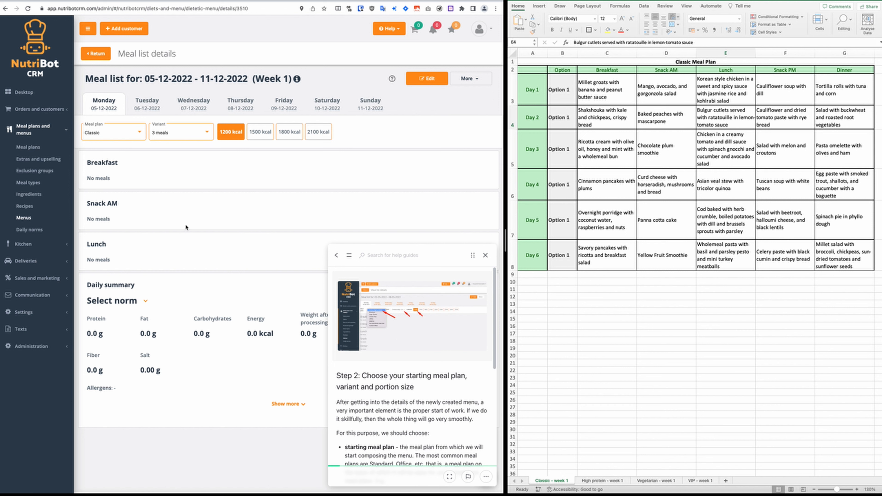
View Monday's menu for the High protein and Vegetarian meal plans and return to the Classic plan
left_click(101, 133)
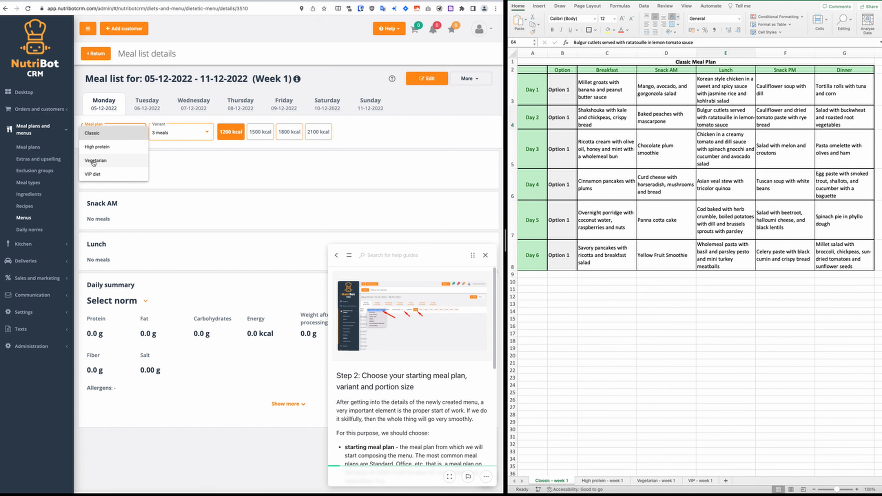
left_click(98, 147)
left_click(104, 138)
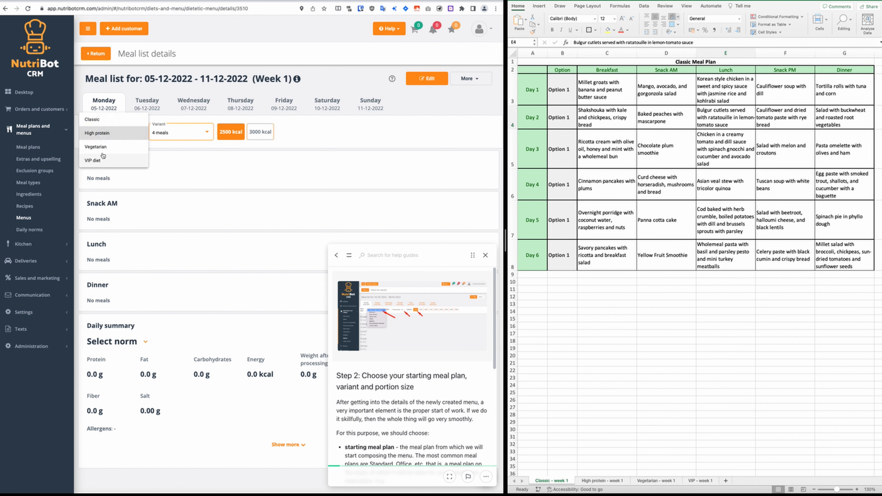
left_click(104, 147)
left_click(105, 134)
left_click(109, 111)
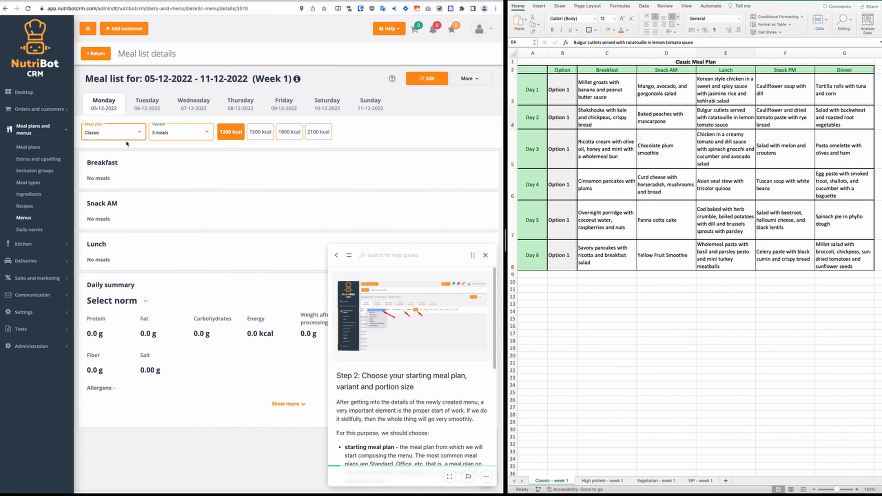
Step through the Classic plan's 1500, 1800 and 2100 kcal portion sizes for the 3 meals variant
left_click(257, 136)
left_click(293, 133)
left_click(318, 132)
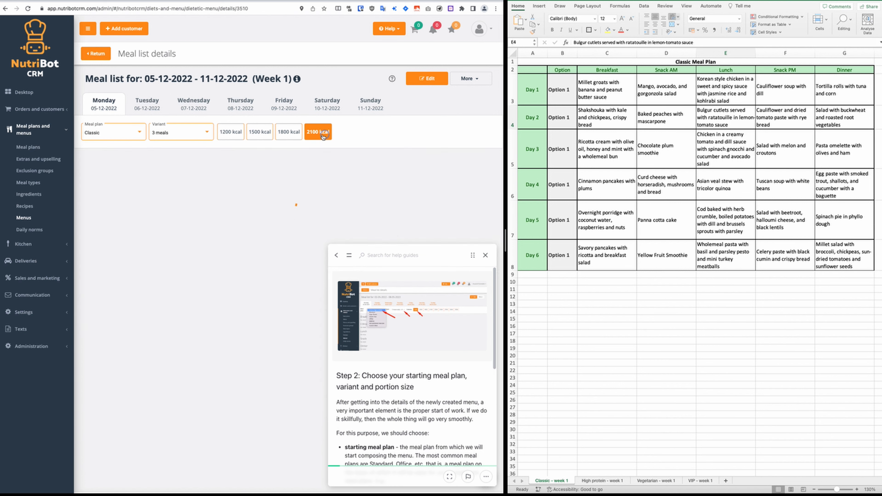
Switch the Classic plan to the 5 meals variant and compare it with the High protein and Classic week 1 sheets
left_click(202, 137)
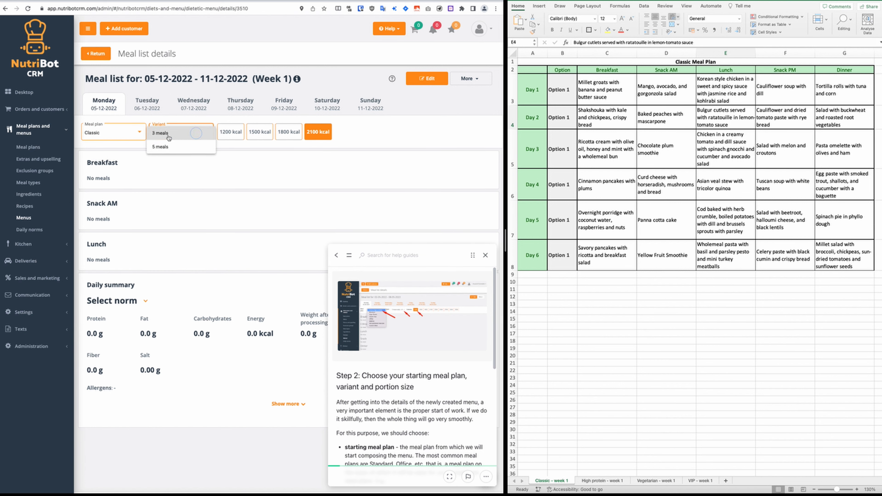
left_click(164, 145)
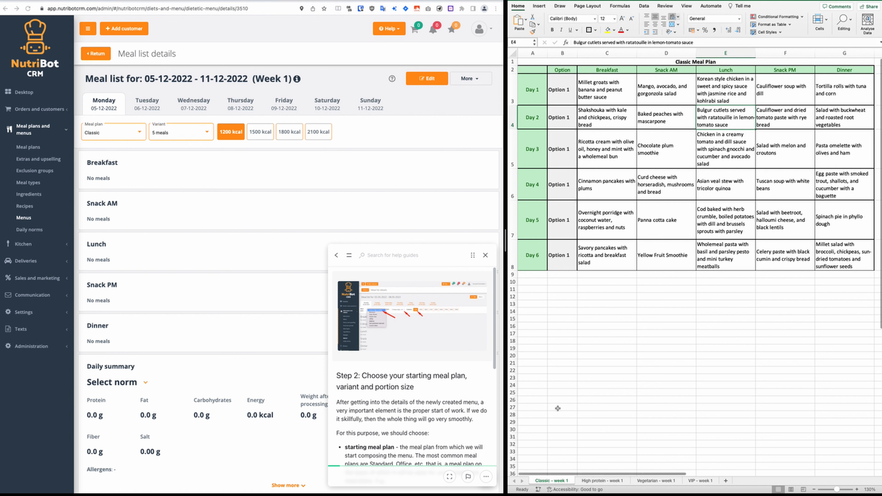
left_click(622, 483)
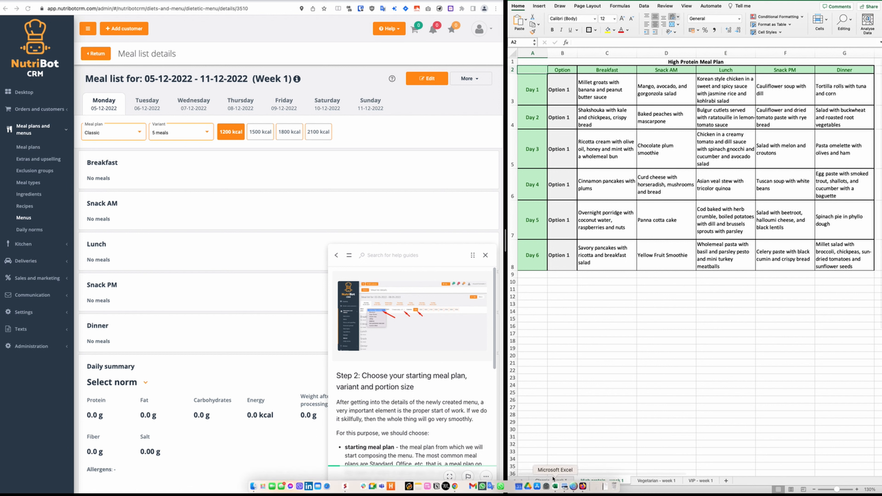
left_click(560, 482)
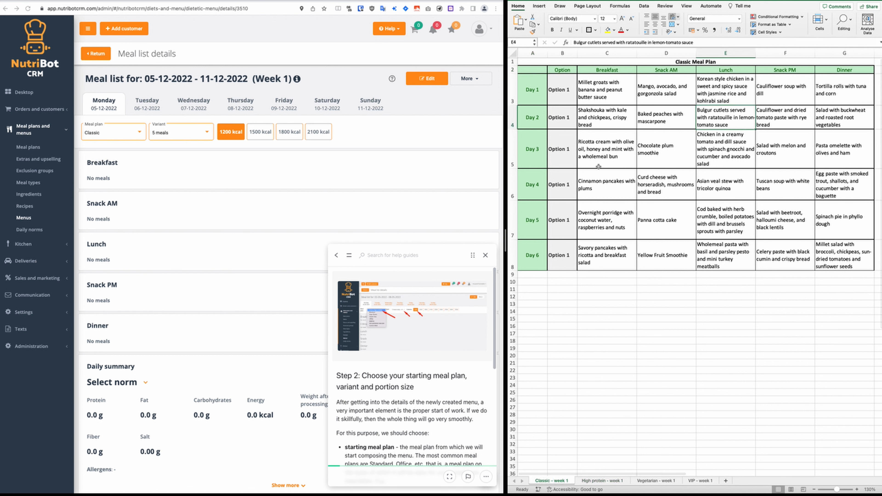
left_click(204, 135)
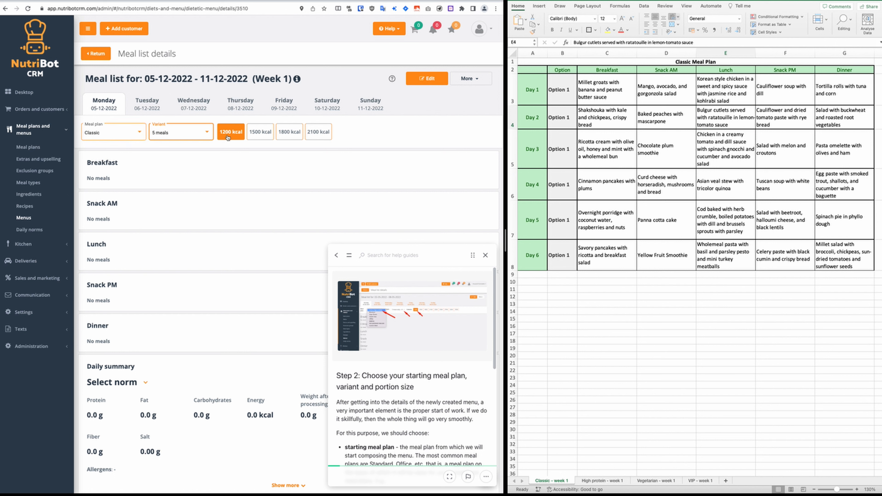
View Monday's menu for the High protein plan's 5 meals variant and return to the Classic plan
left_click(126, 133)
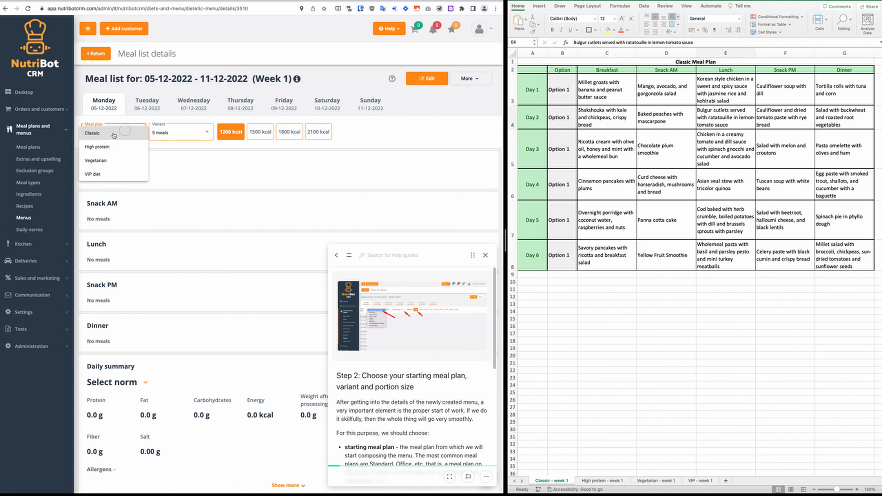
left_click(120, 146)
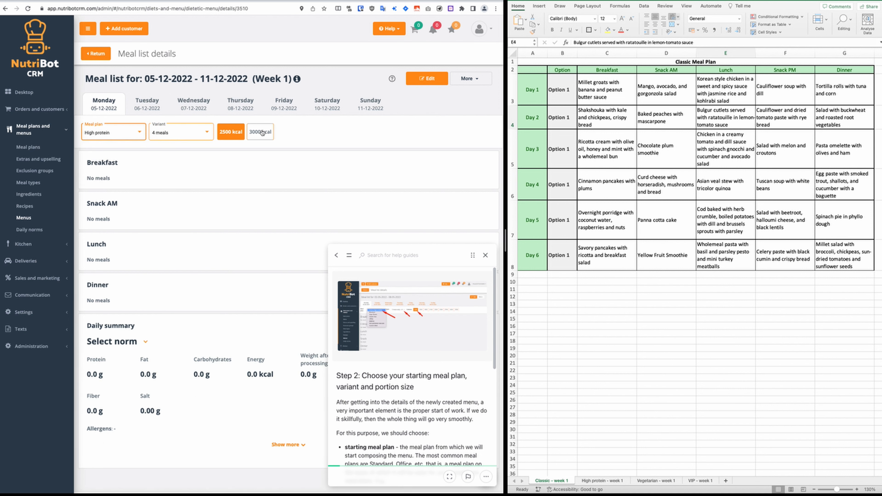
left_click(180, 132)
left_click(163, 148)
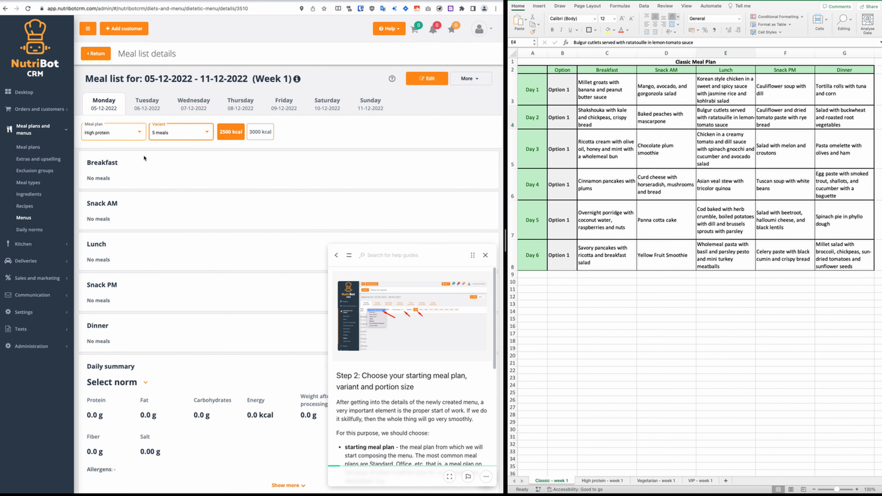
left_click(114, 137)
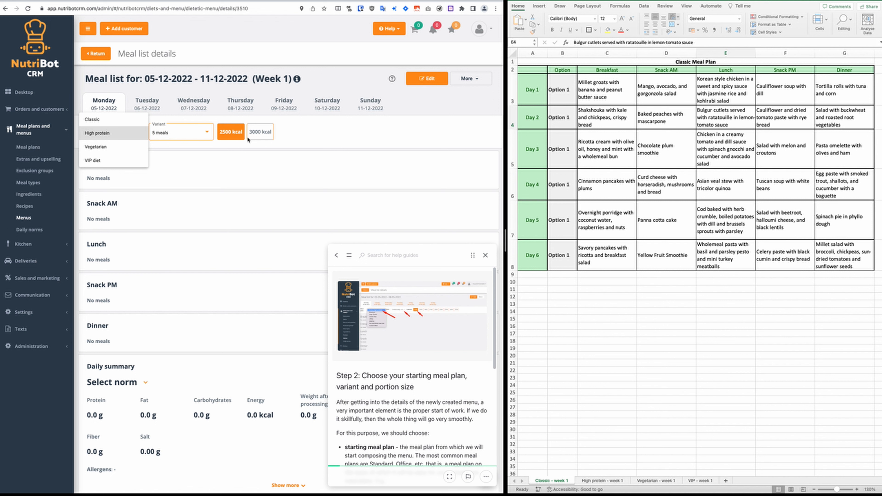
left_click(92, 120)
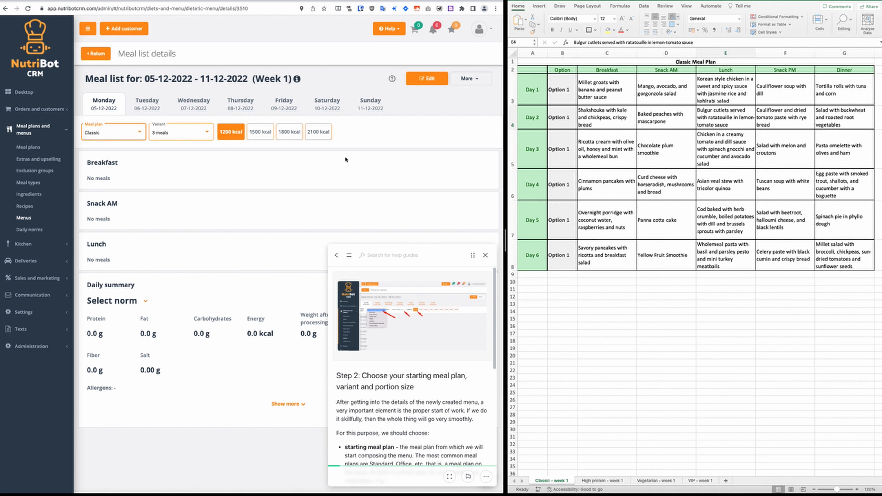
Read the guide's Step 2 advice on the starting meal plan and starting variant, highlighting the key phrases
scroll(395, 357, "down", 3)
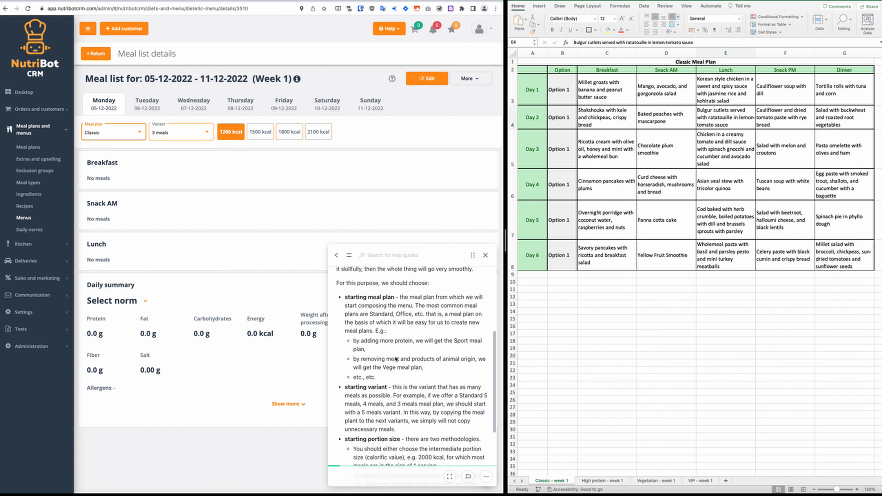
scroll(390, 353, "up", 1)
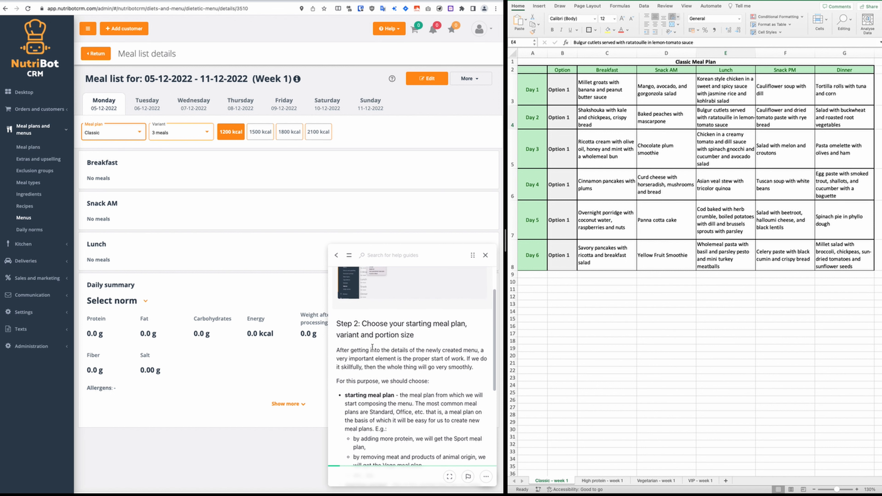
scroll(372, 346, "down", 2)
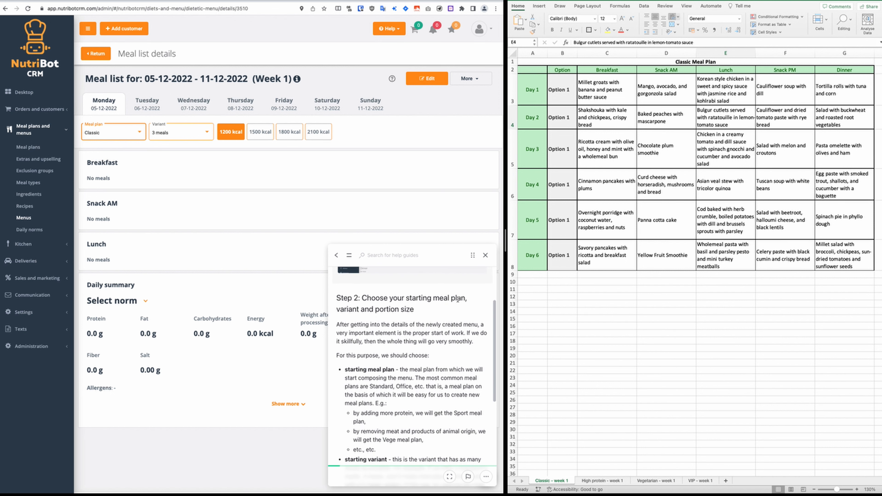
scroll(361, 310, "down", 1)
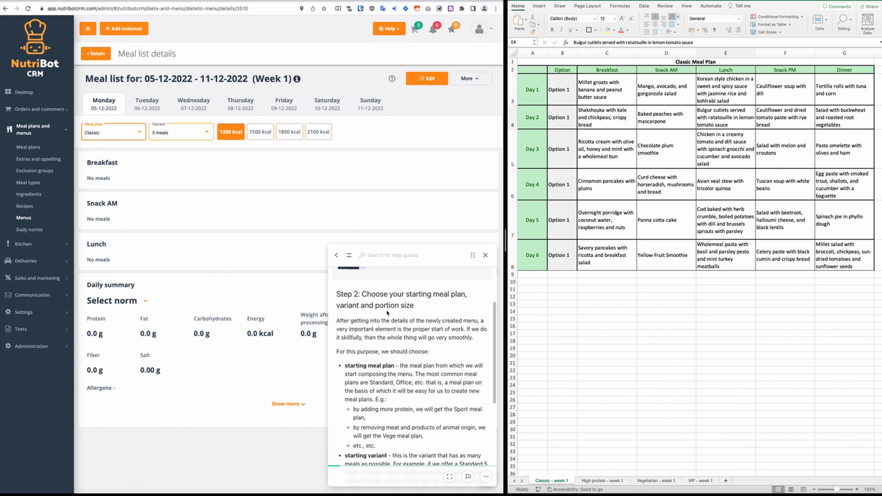
scroll(388, 311, "down", 5)
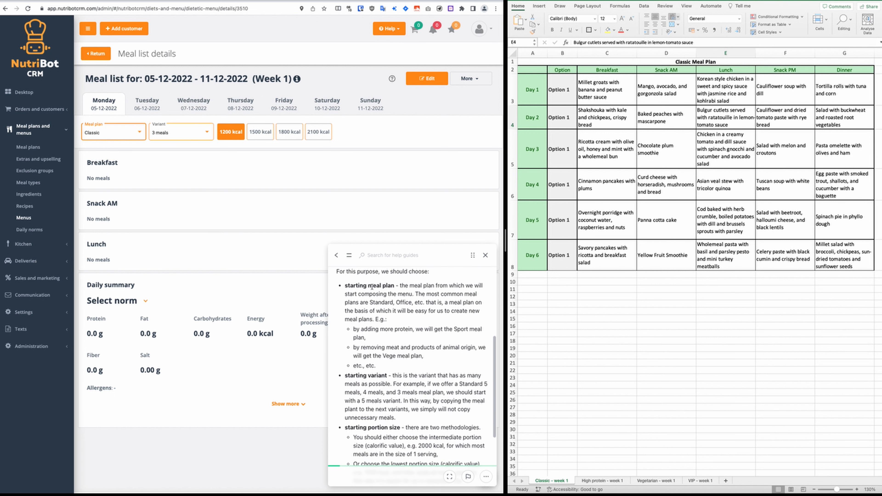
scroll(385, 302, "up", 1)
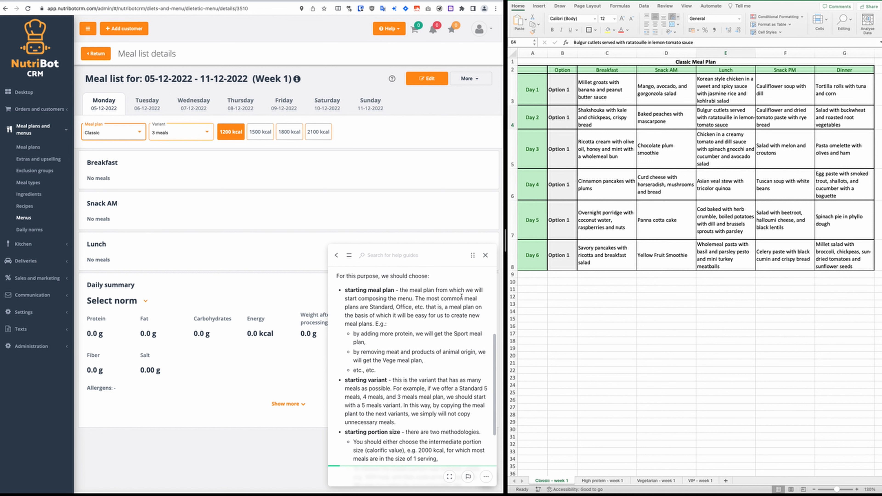
mouse_move(419, 298)
left_mouse_down()
mouse_move(389, 307)
mouse_move(409, 307)
left_mouse_up()
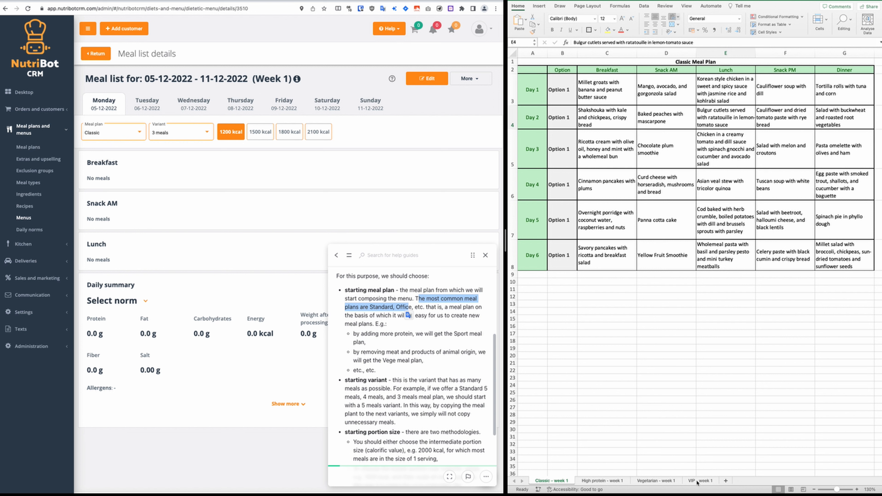
left_click(137, 169)
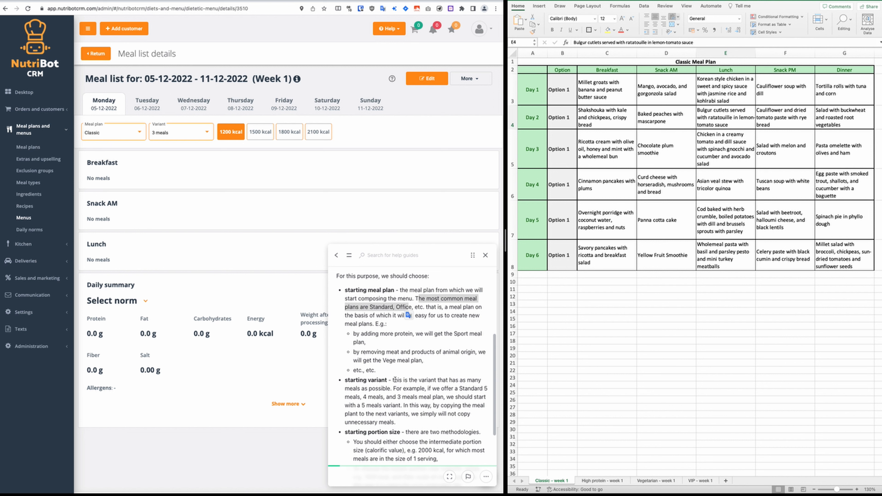
mouse_move(393, 380)
left_mouse_down()
mouse_move(461, 381)
mouse_move(380, 388)
mouse_move(389, 388)
left_mouse_up()
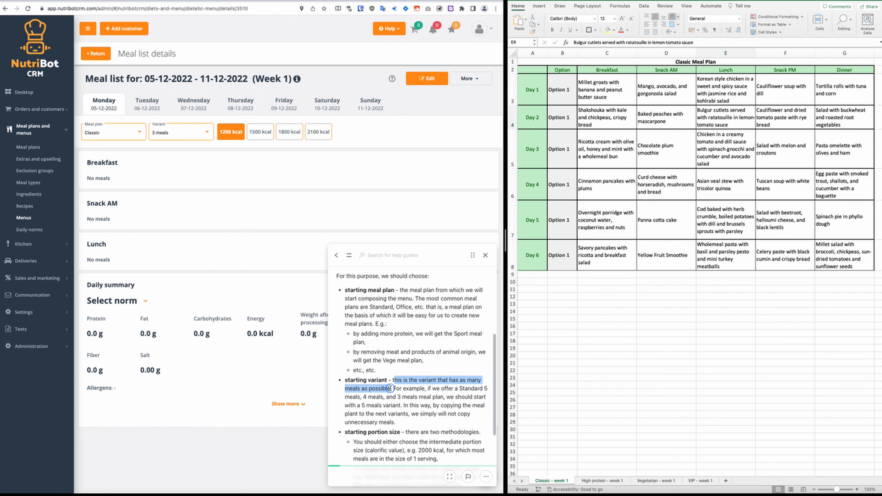
Choose 5 meals as the Classic plan's starting variant, and finish reading the guide's Step 2 to advance to Step 3
left_click(182, 137)
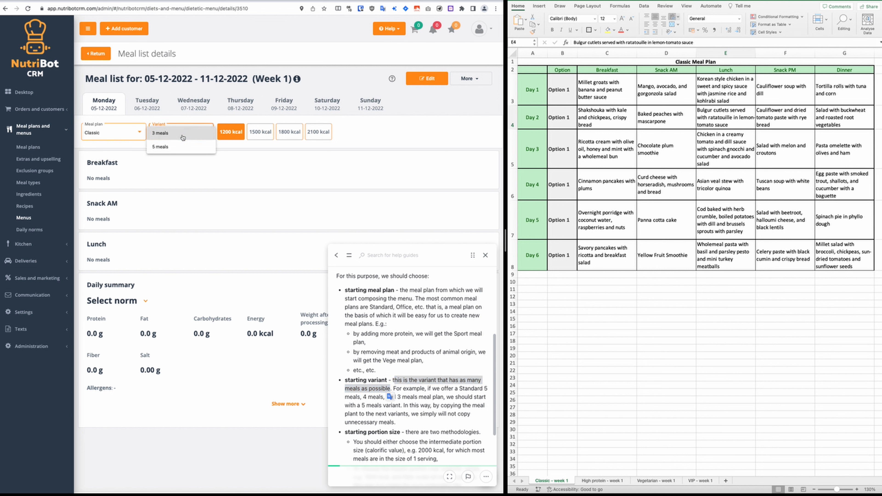
left_click(168, 147)
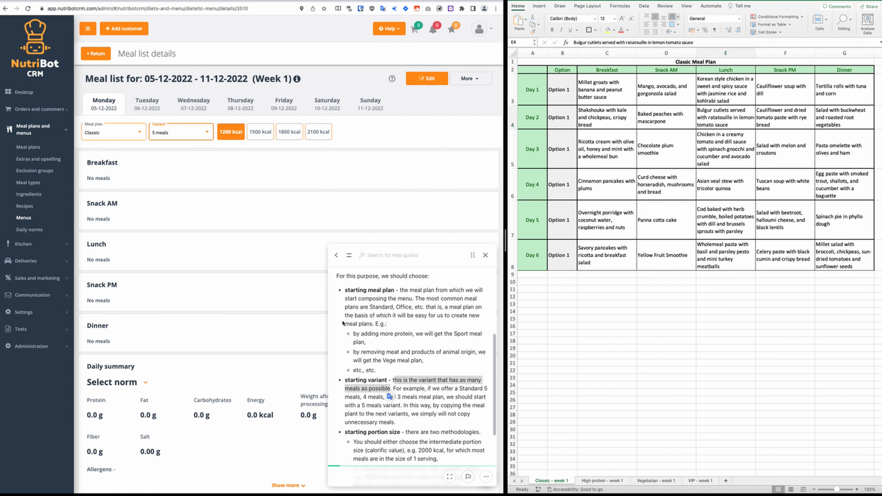
scroll(370, 441, "down", 4)
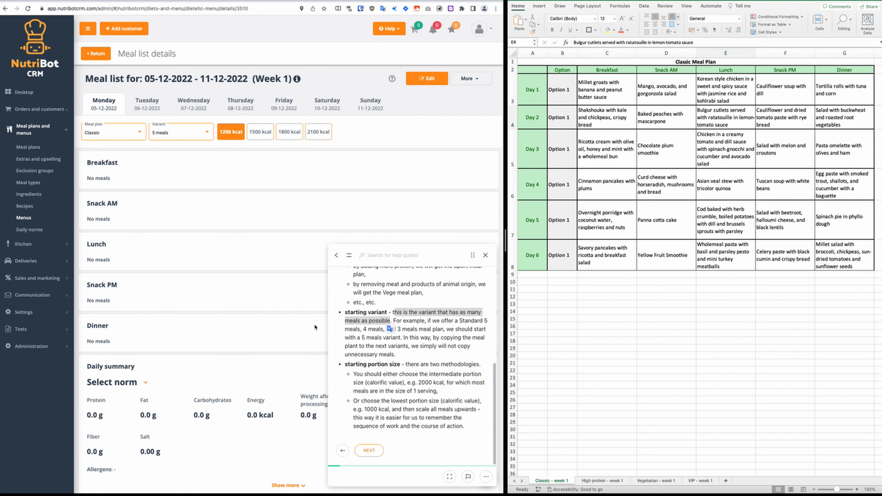
scroll(398, 382, "down", 1)
scroll(305, 268, "up", 1)
left_click(369, 450)
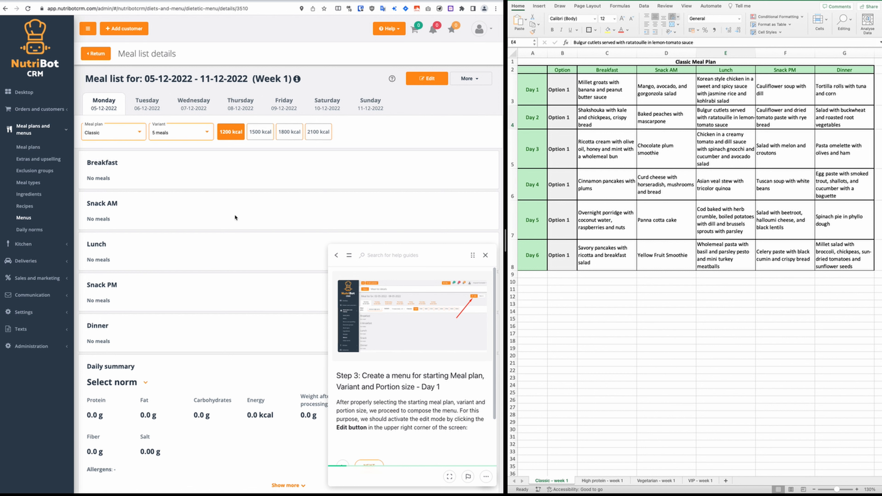
Put the Week 1 meal list into edit mode and advance the guide past its instructions on adding a meal
left_click(427, 78)
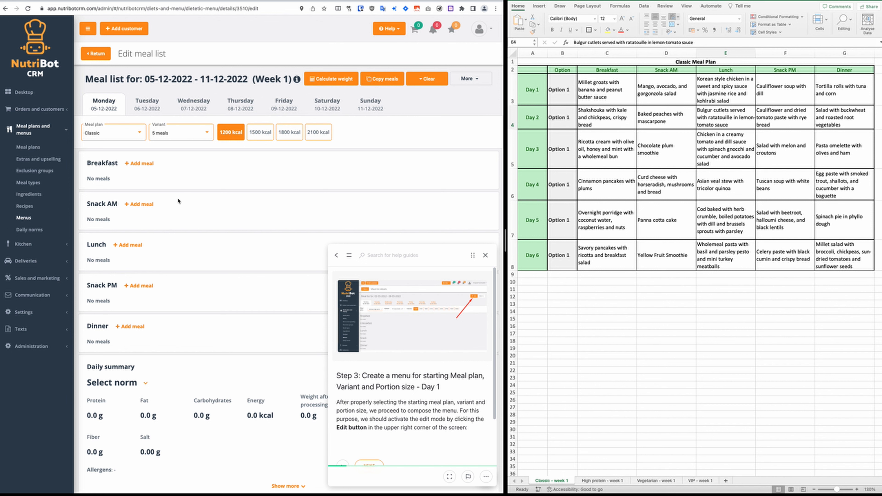
scroll(381, 355, "down", 1)
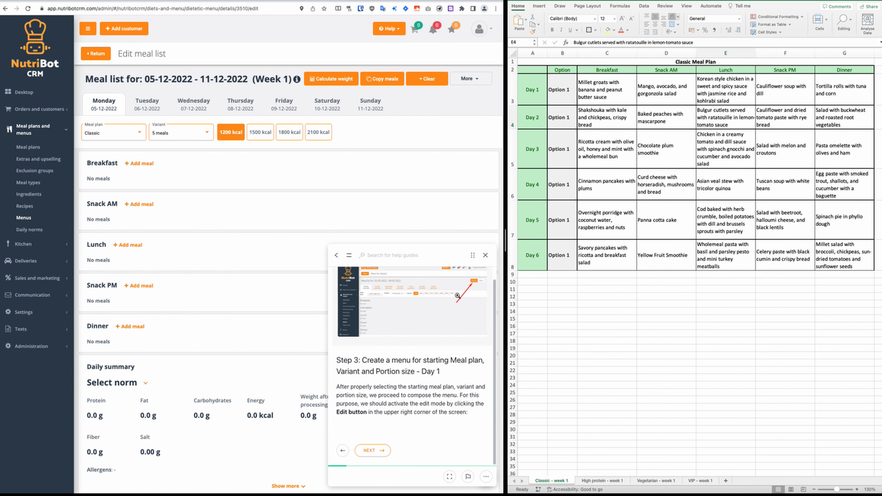
left_click(374, 451)
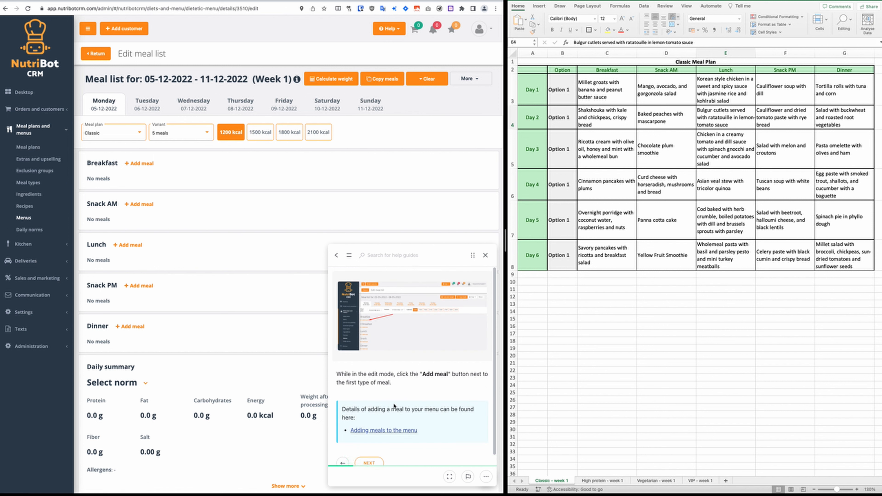
scroll(397, 393, "down", 1)
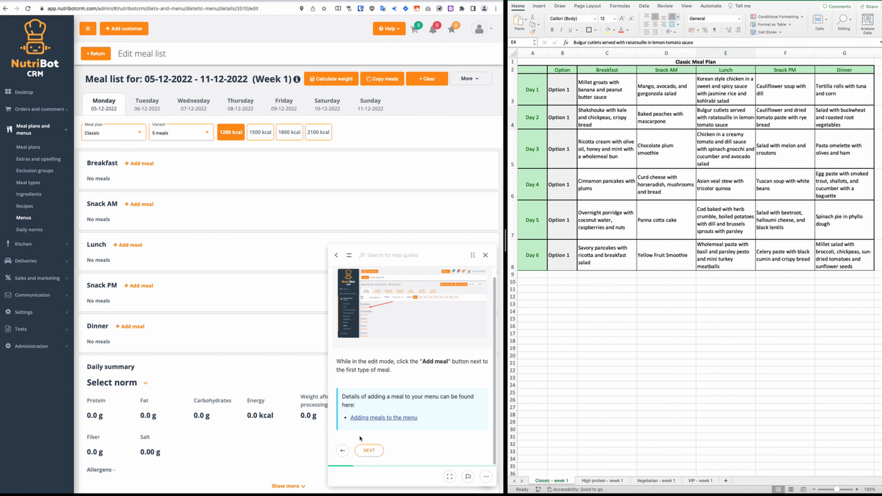
left_click(368, 450)
Start a new Monday breakfast meal and name it "Millet groats with banana and peanut butter sauce", copied from Day 1 of the Classic sheet
left_click(139, 163)
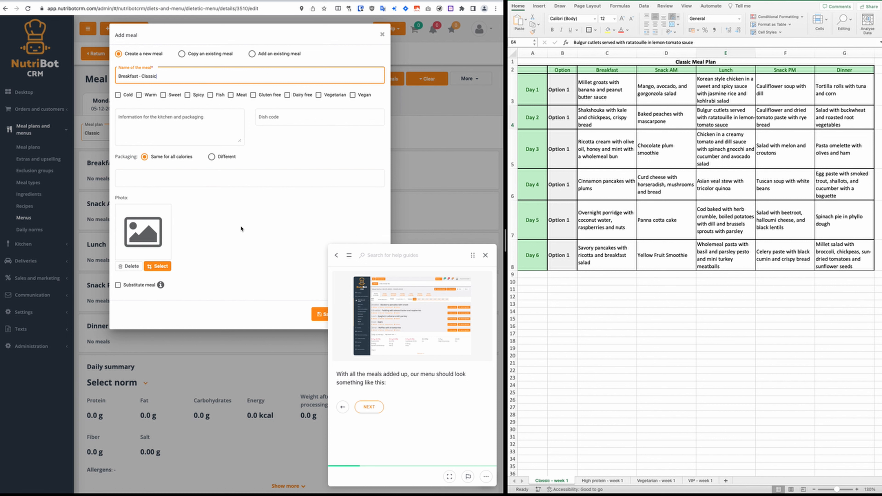
left_click(343, 406)
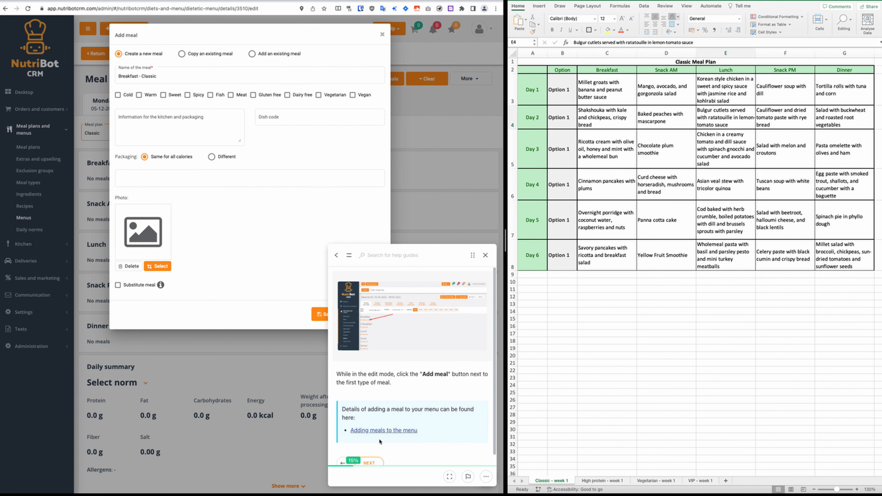
left_click(369, 463)
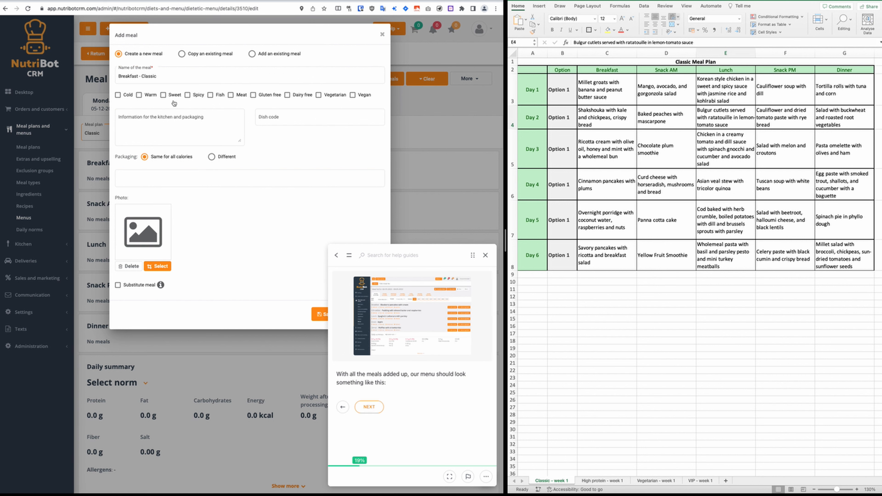
left_click(597, 84)
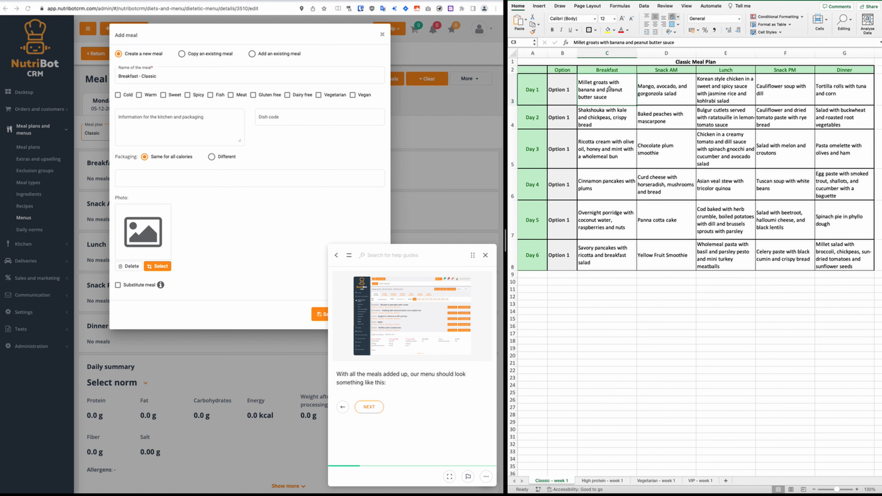
key("super+c")
left_click(167, 77)
key("super+a")
key("super+v")
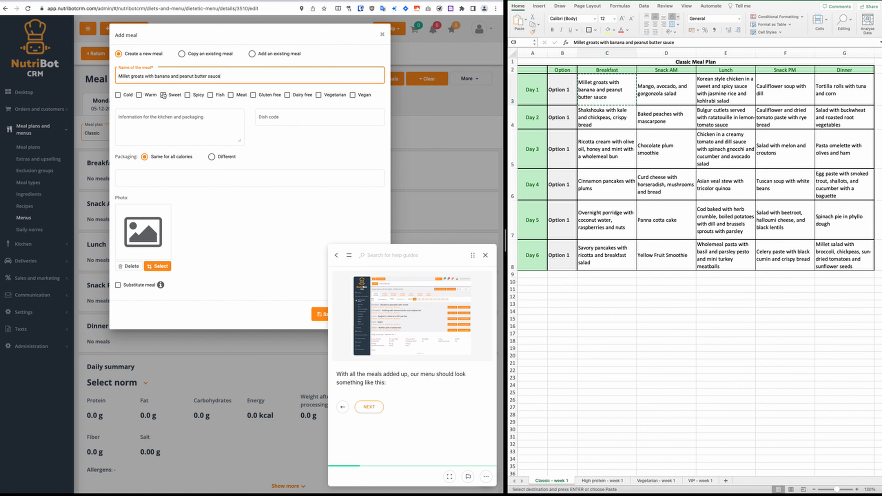
Tag the new breakfast meal as Warm and Sweet
left_click(147, 99)
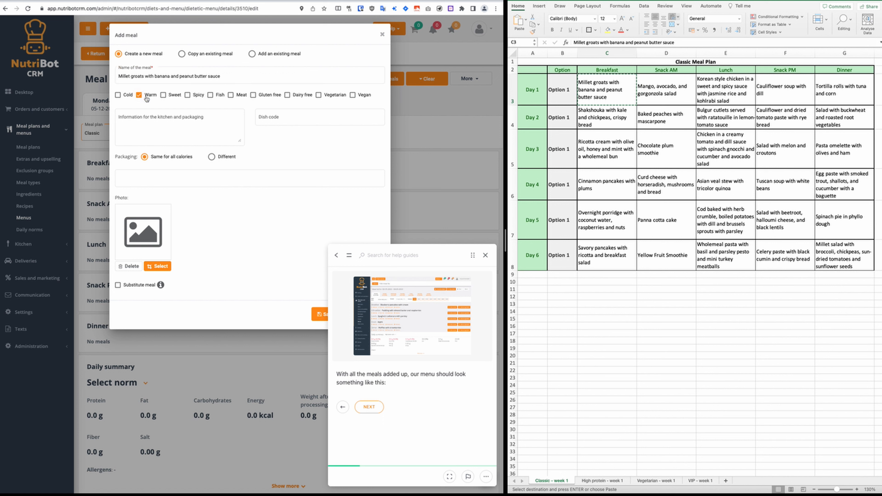
left_click(166, 97)
left_click(157, 140)
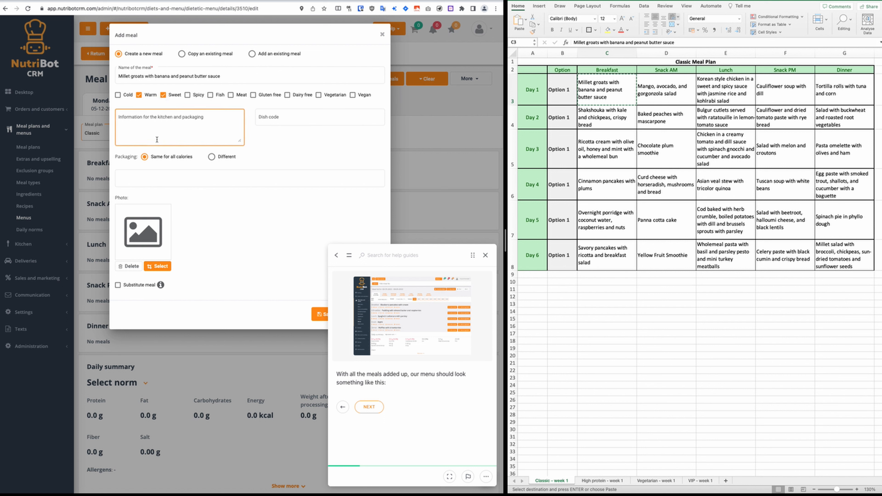
scroll(260, 195, "down", 1)
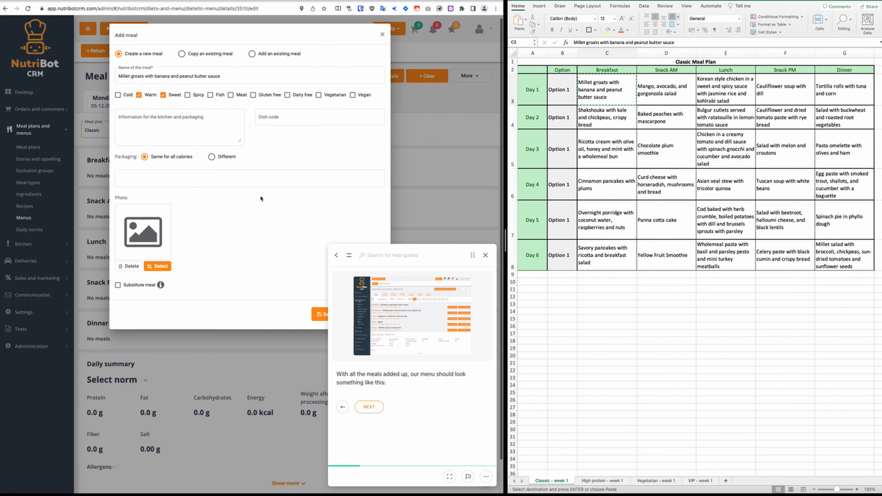
Add the kitchen note "At the end just add the butter sauce" and dish code B1 to the breakfast meal, and save it
left_click(148, 125)
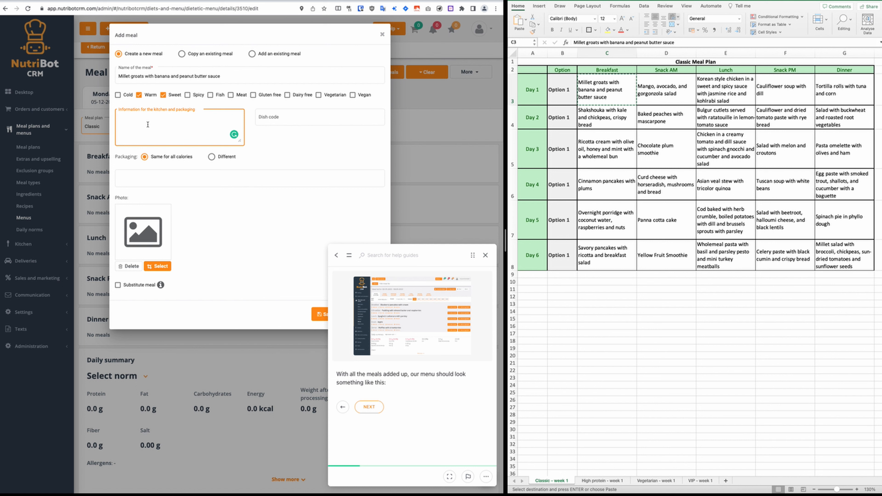
type("At the end just add the butter saus")
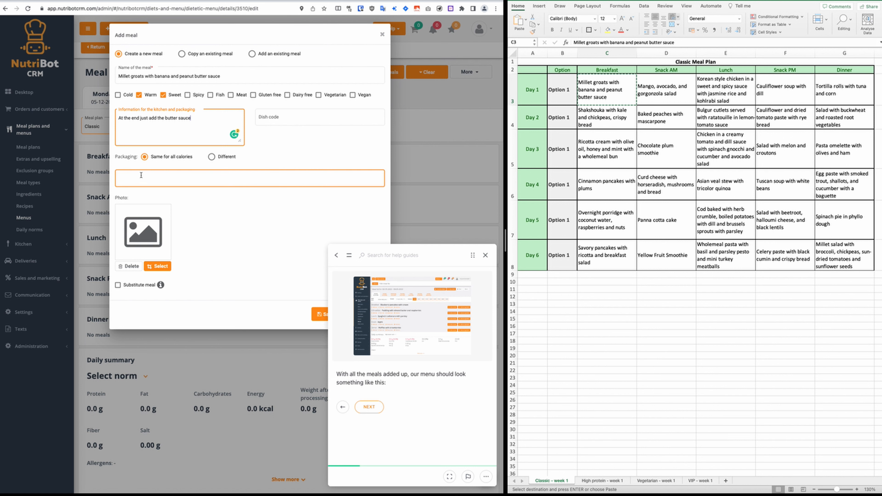
left_click(281, 118)
type("B1")
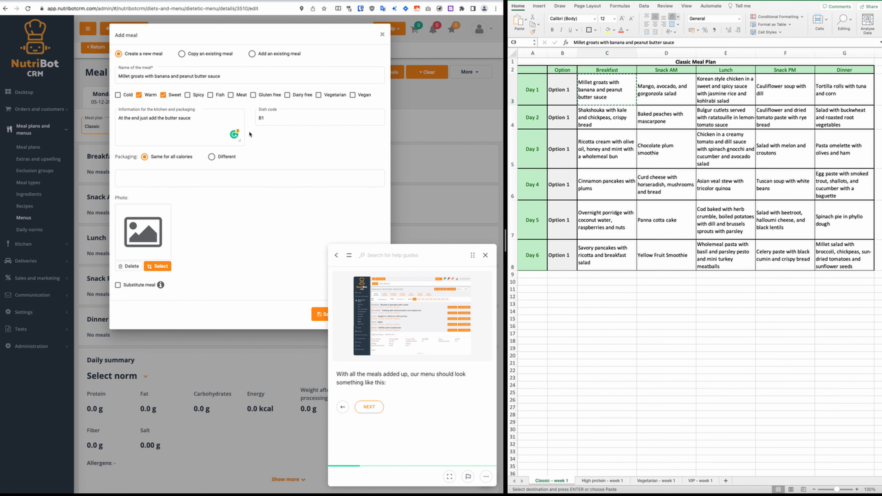
left_click(162, 267)
mouse_move(162, 286)
left_click(318, 314)
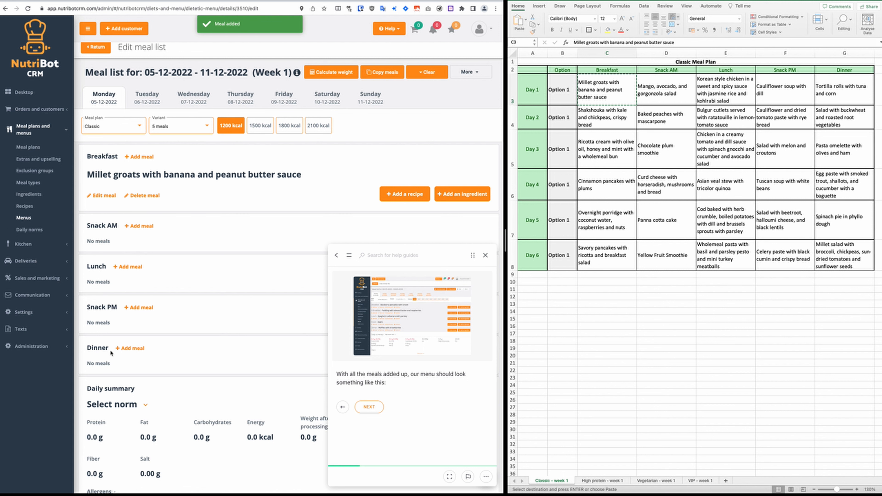
Add the Day 1 Snack AM dish "Mango, avocado, and gorgonzola salad" from the sheet to Monday's Snack AM, tagged Cold and Sweet
key("super+Tab")
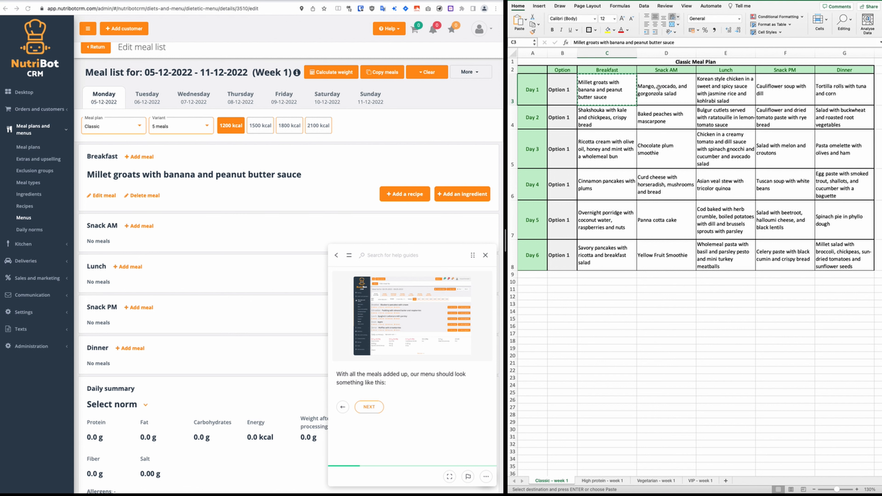
key("Right")
key("super+c")
left_click(139, 225)
key("super+v")
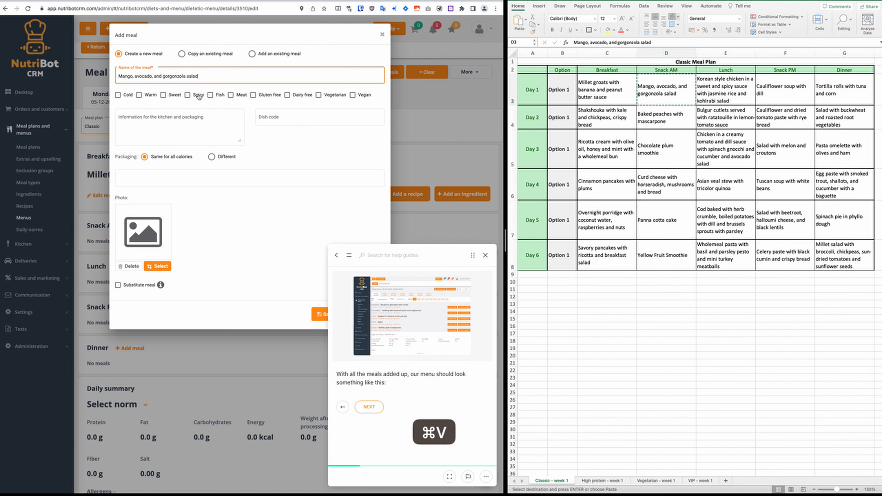
left_click(163, 95)
left_click(118, 95)
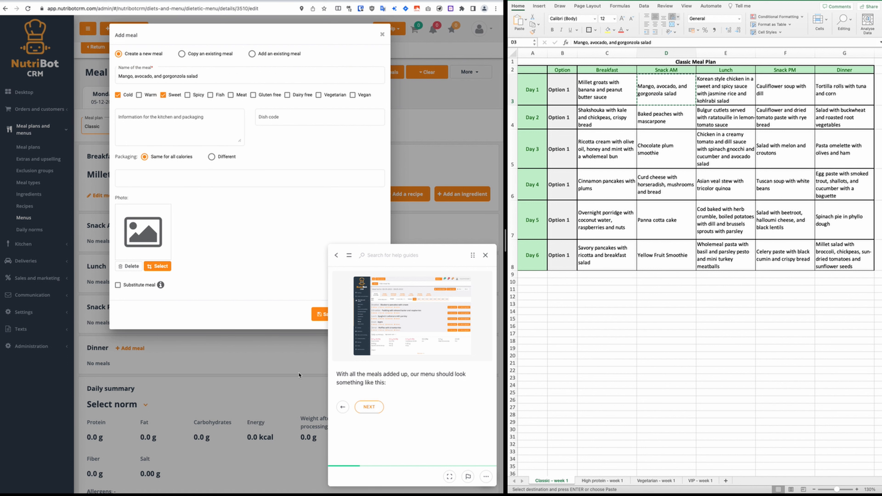
left_click(319, 317)
Add "Korean style chicken in a sweet and spicy sauce with jasmine rice and kohlrabi salad" from the sheet as Monday's lunch, tagged Warm and Spicy
key("super+Tab")
key("Right")
key("super+c")
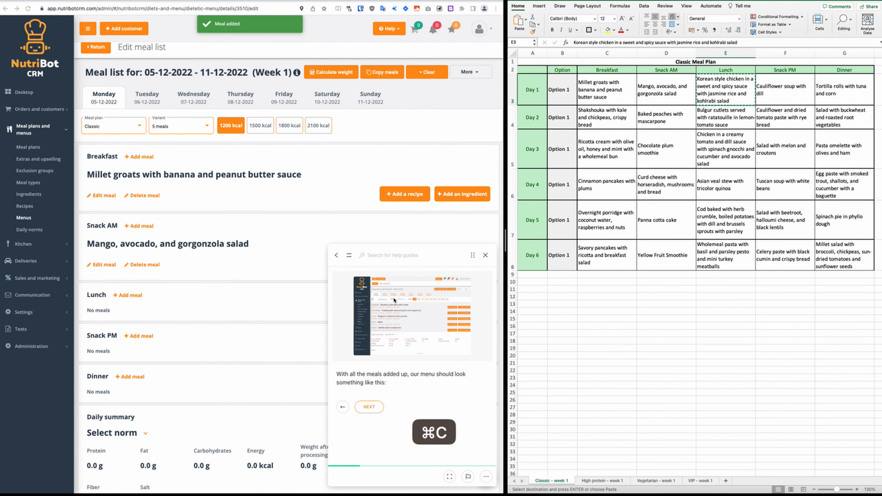
left_click(143, 312)
left_click(140, 296)
key("super+v")
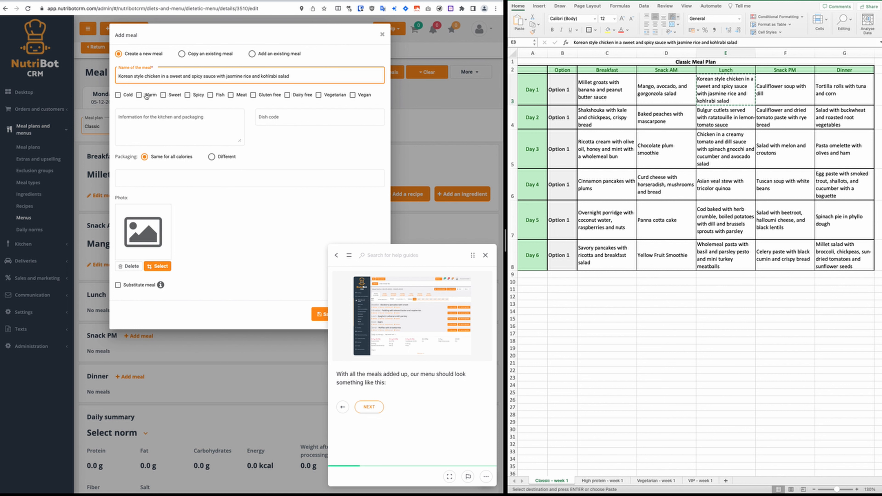
left_click(145, 95)
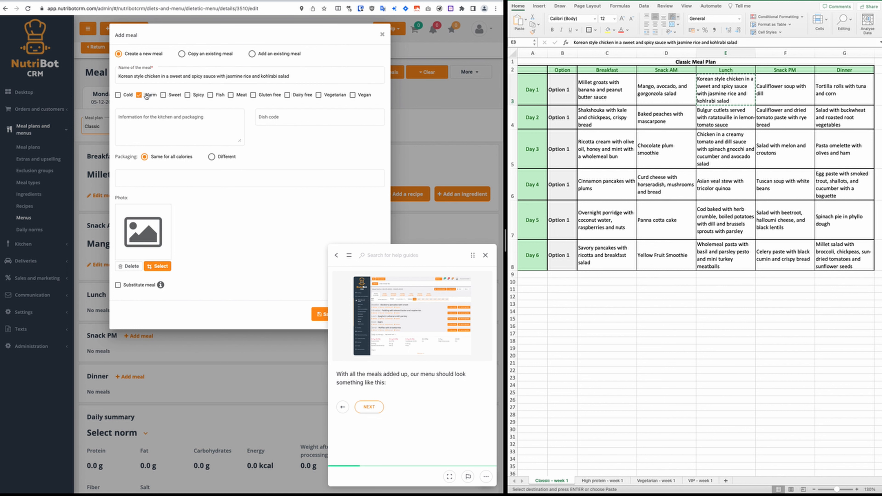
left_click(320, 314)
Add "Cauliflower soup with dill" from the Day 1 row as Monday's Snack PM meal, tagged Warm
left_click(776, 94)
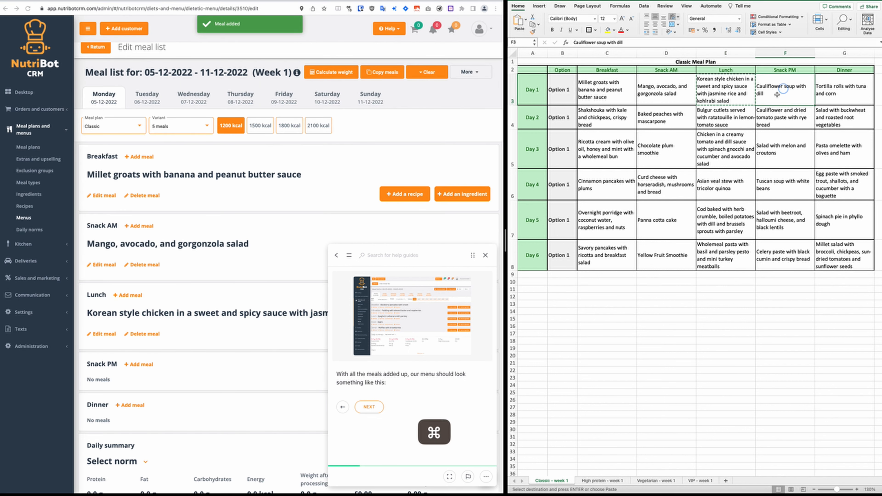
left_click(137, 364)
key("super+v")
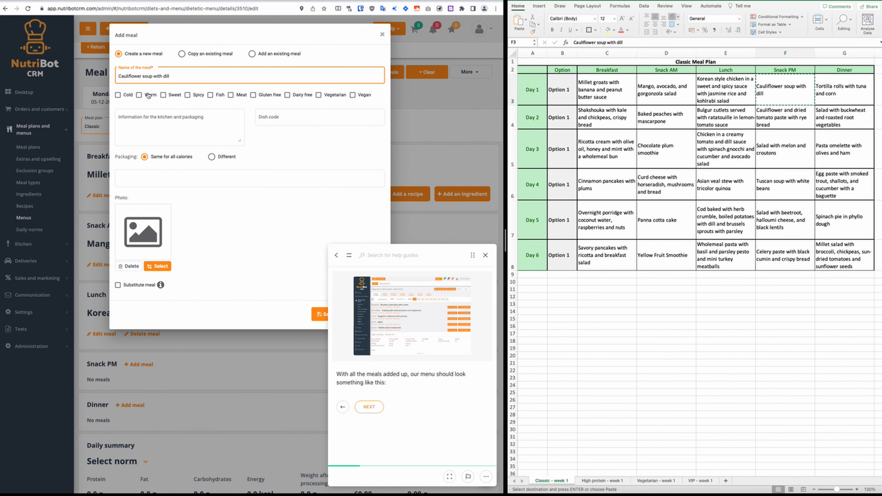
left_click(139, 95)
left_click(317, 315)
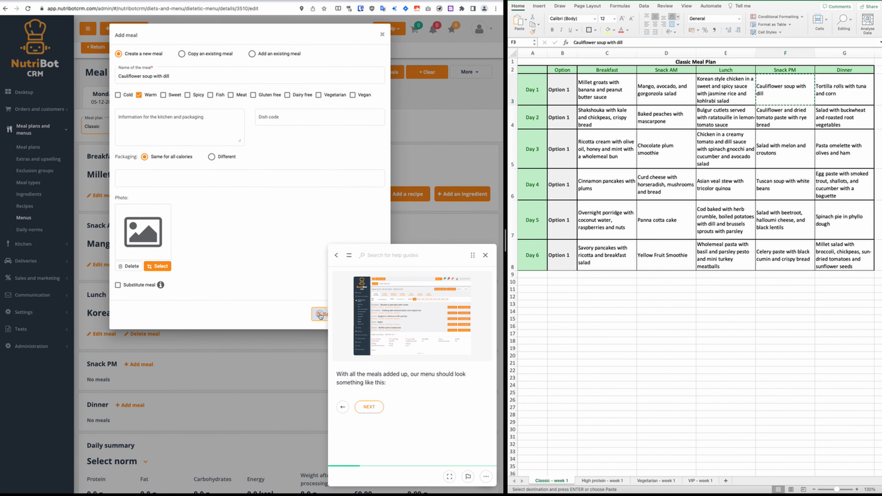
Add "Tortilla rolls with tuna and corn" from the Day 1 row as Monday's dinner, tagged Warm and Fish
left_click(835, 88)
key("super+c")
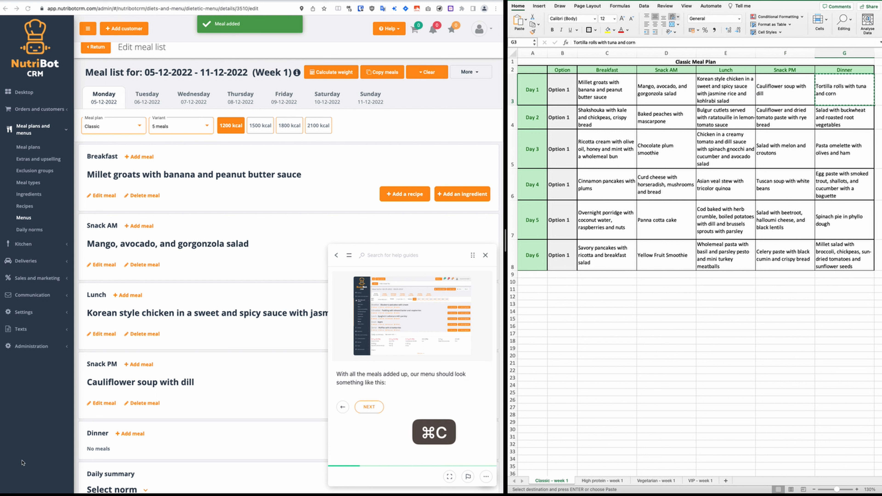
left_click(129, 434)
key("super+v")
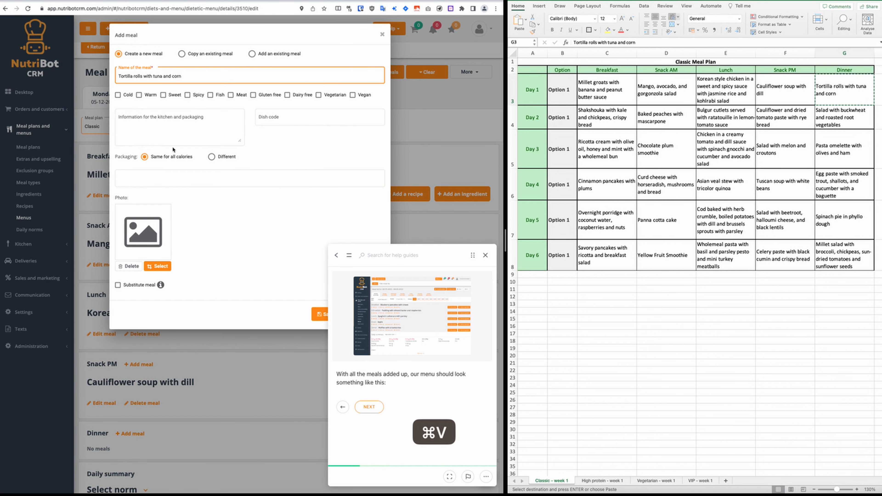
left_click(139, 95)
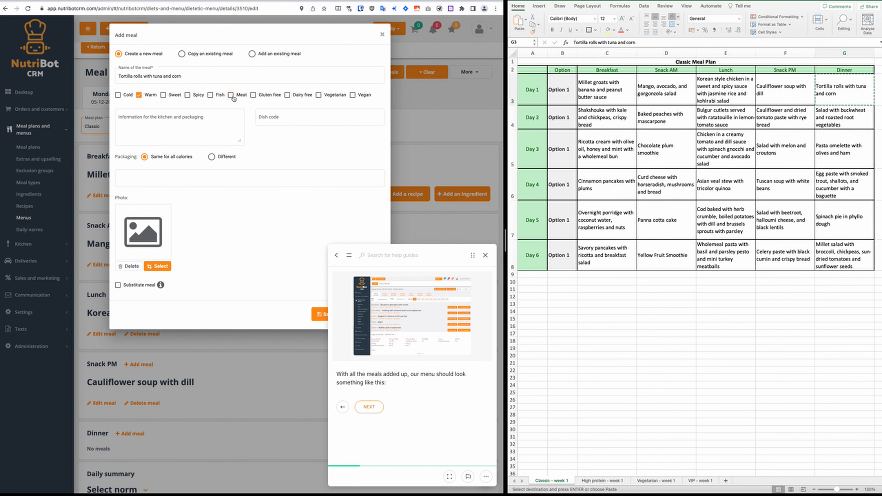
left_click(208, 95)
left_click(320, 314)
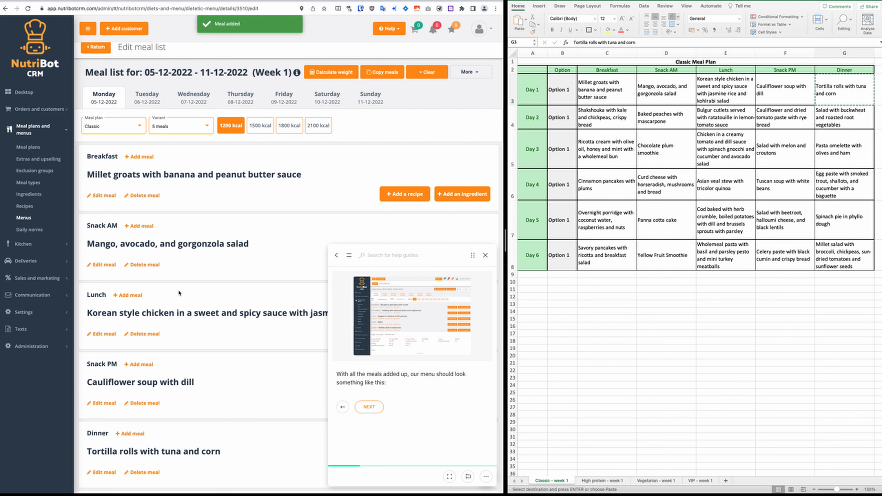
Give Monday's Snack AM salad the dish code SA1 and save the meal
left_click(103, 265)
left_click(280, 133)
type("S")
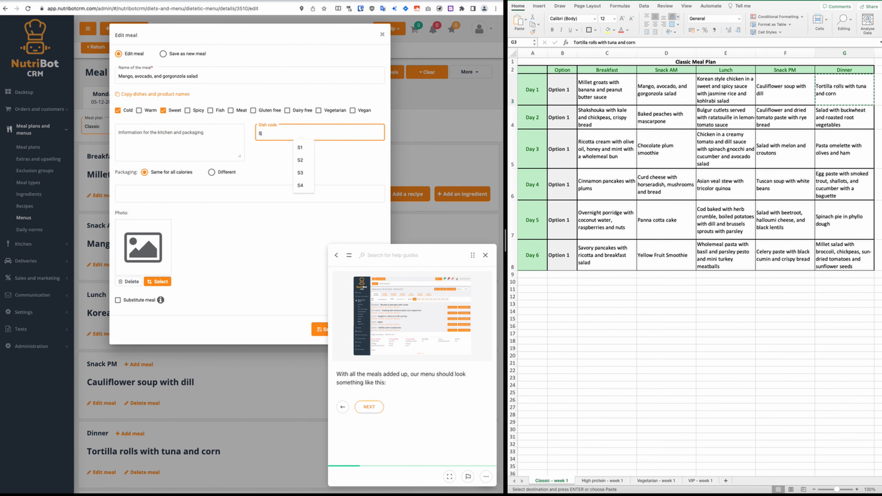
type("A1")
left_click(319, 329)
Set the dish code of Monday's dinner tortilla rolls to D1 and save the meal
left_click(114, 400)
left_click(289, 137)
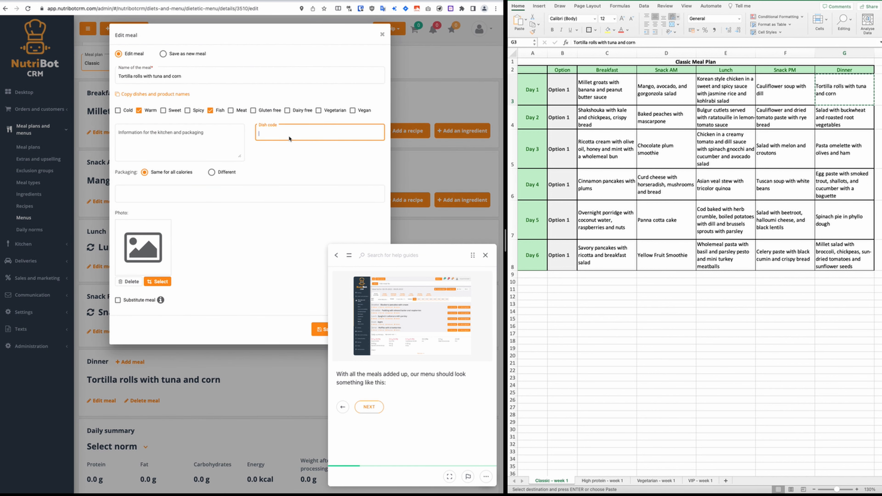
type("D1")
left_click(318, 329)
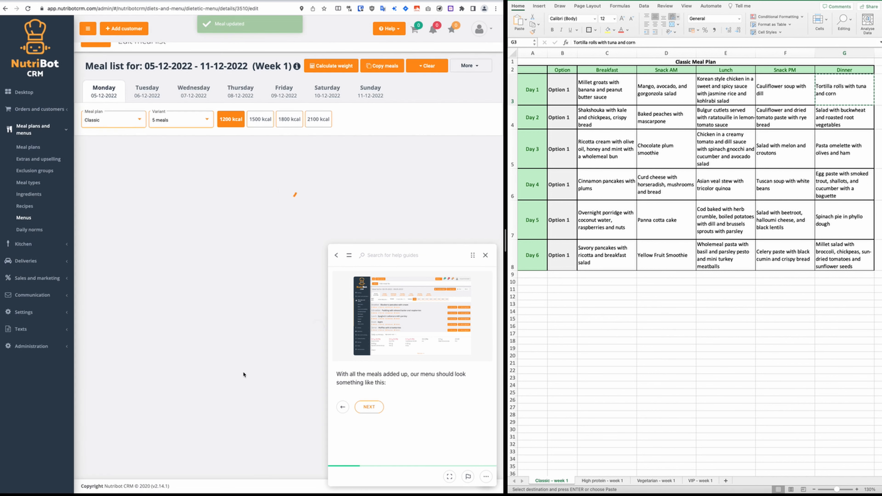
Set the dish code of Monday's Korean style chicken lunch to L1 and save the meal
left_click(105, 273)
left_click(289, 133)
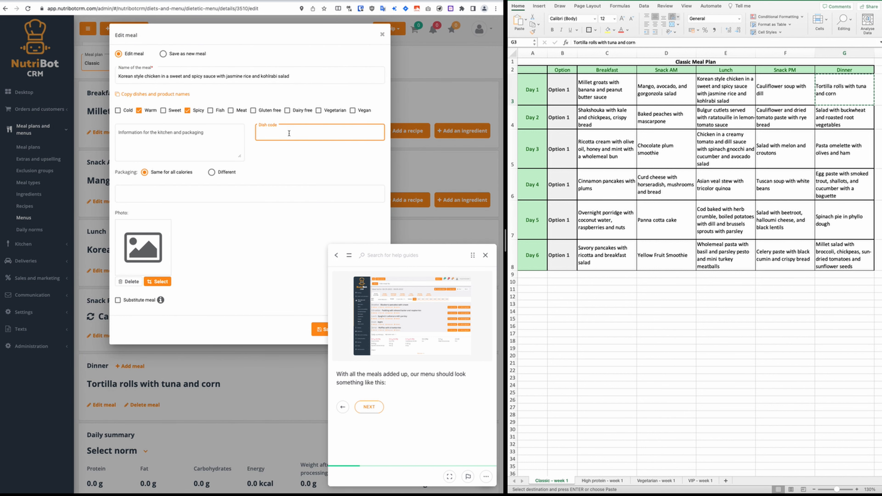
type("L1")
left_click(319, 329)
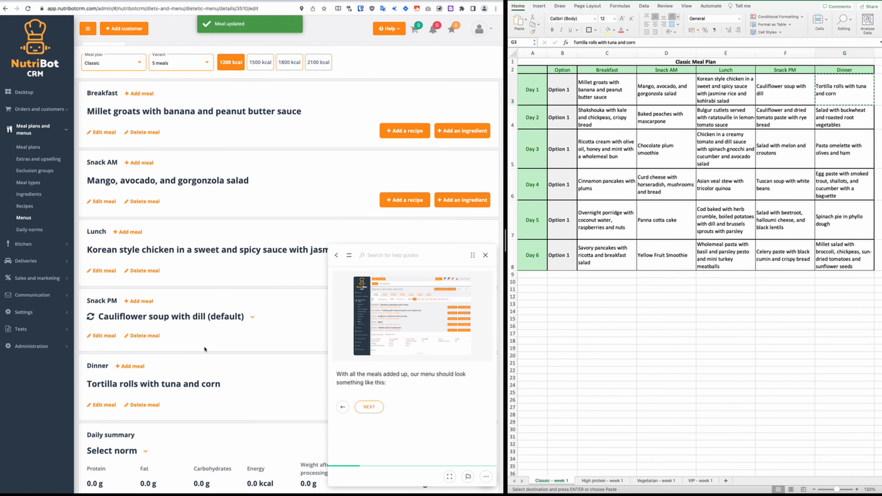
Set the dish code of Monday's Snack PM cauliflower soup to SPM1 and save the meal
left_click(103, 335)
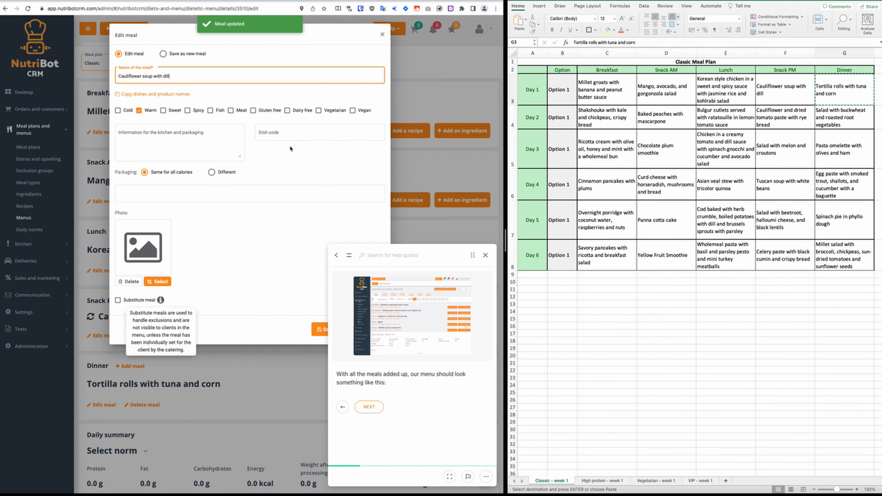
left_click(301, 135)
type("SPM1")
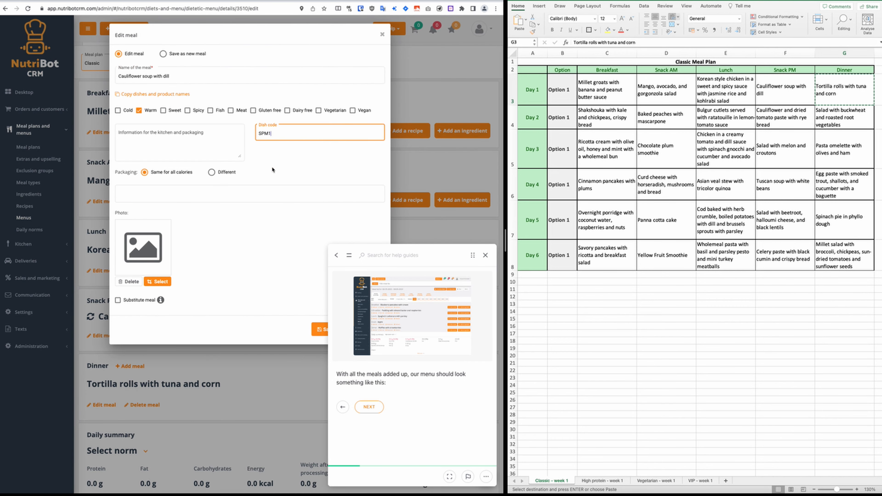
left_click(318, 329)
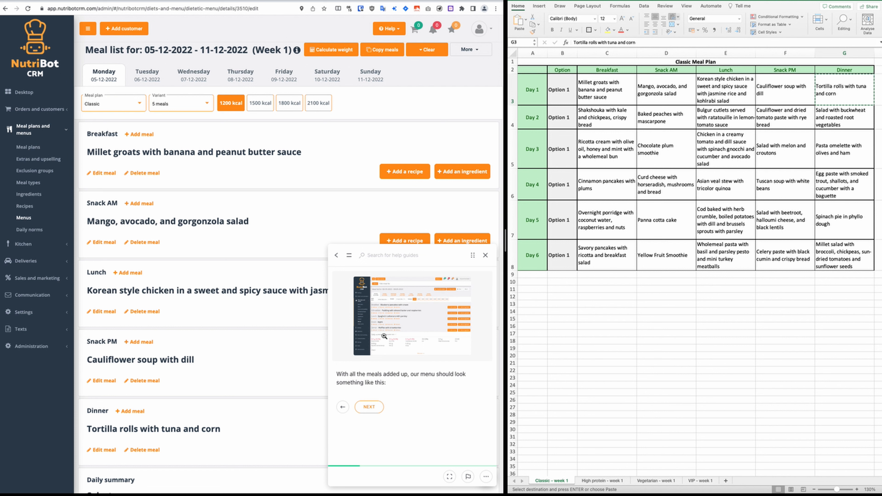
Advance the guide to Step 4 and read how to copy meals to different portion sizes
left_click(369, 407)
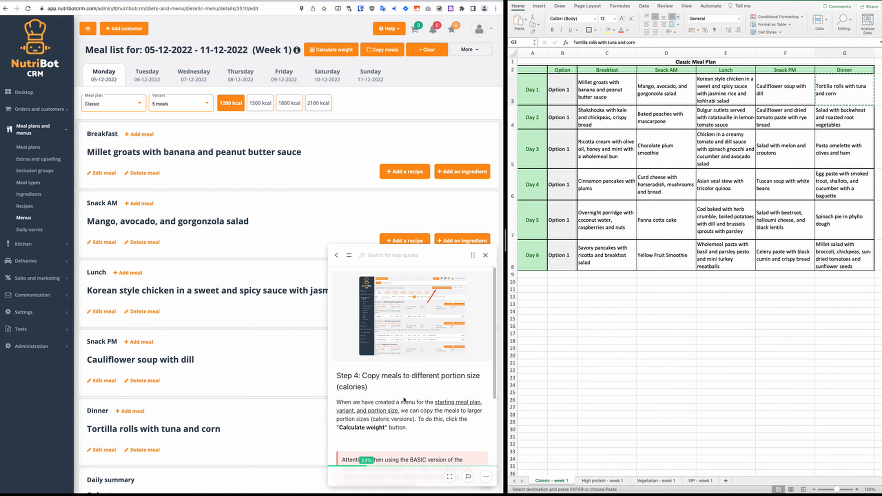
scroll(404, 390, "down", 2)
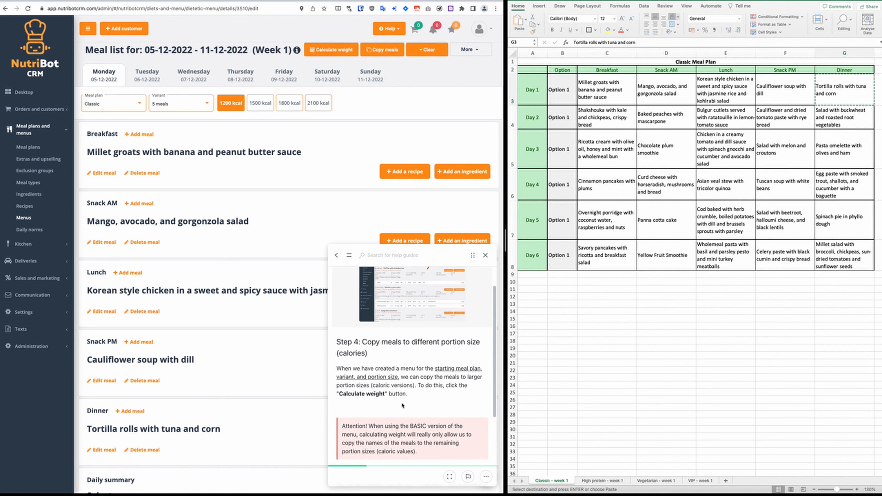
scroll(403, 406, "down", 3)
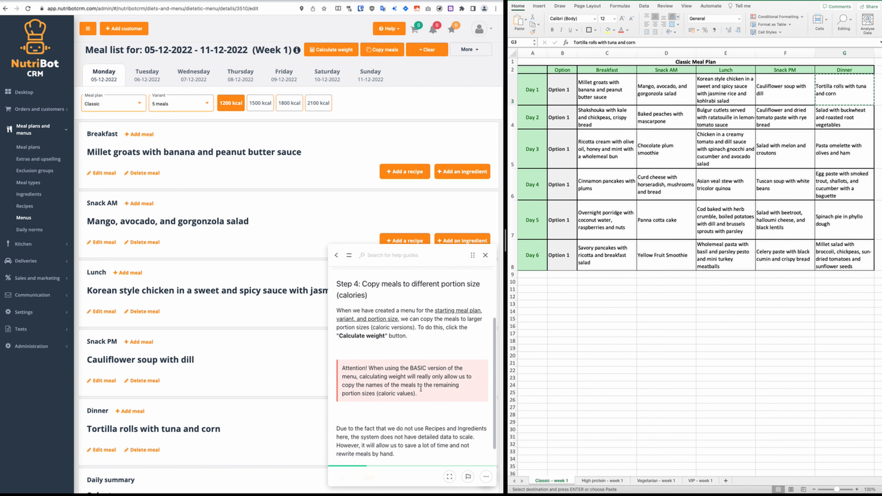
scroll(403, 385, "down", 1)
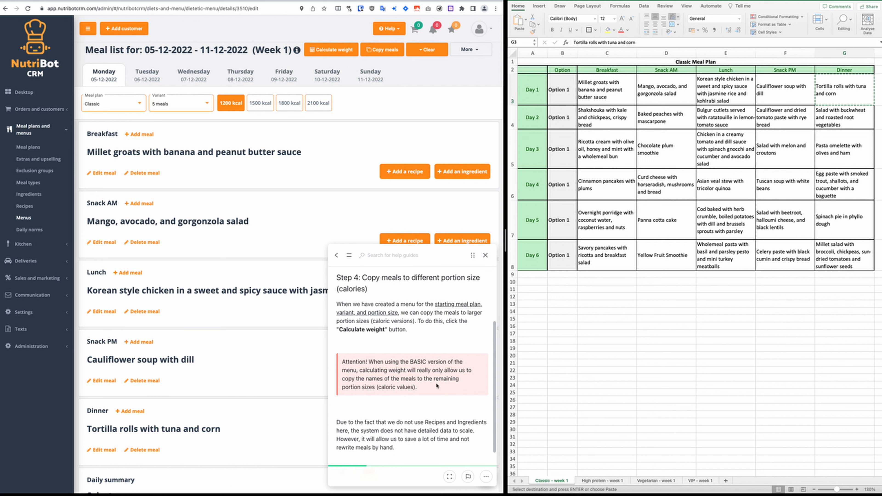
scroll(323, 369, "up", 1)
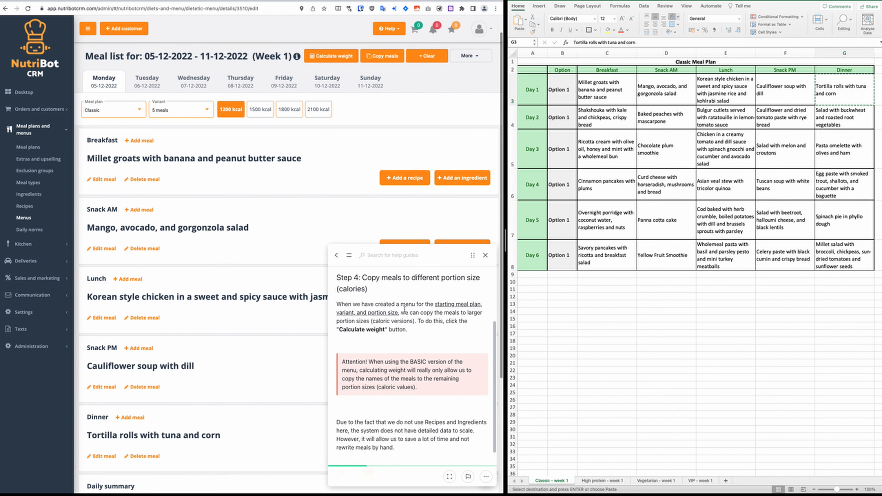
scroll(390, 372, "up", 1)
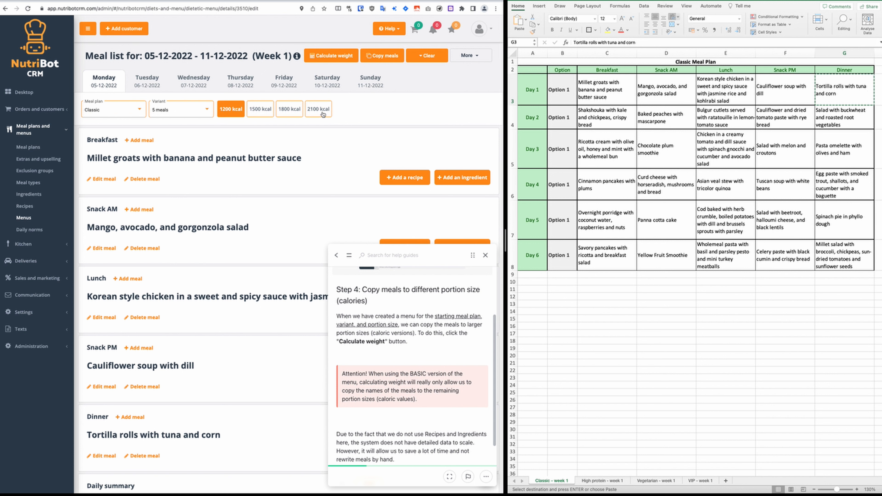
Check Monday's meals under the 1500, 1800 and 2100 kcal portion sizes, and return to 1200 kcal
left_click_drag(88, 158, 328, 155)
left_click(312, 162)
left_click(259, 110)
left_click(291, 110)
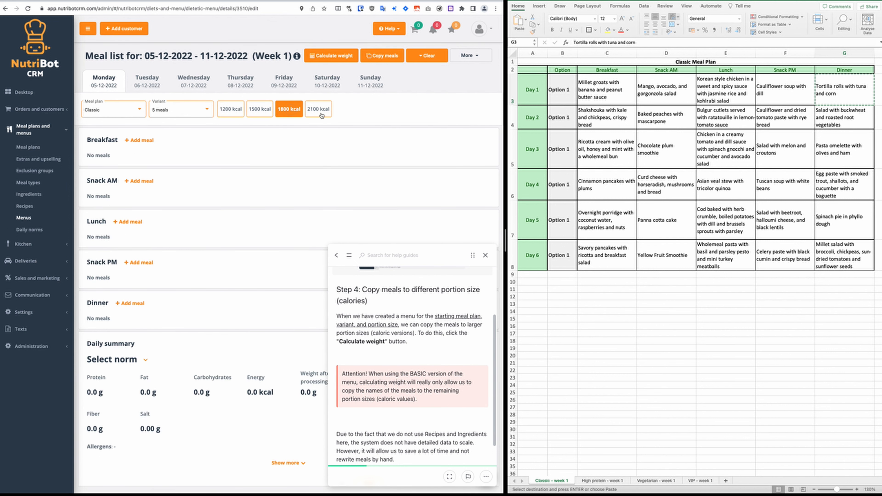
left_click(322, 109)
left_click(230, 108)
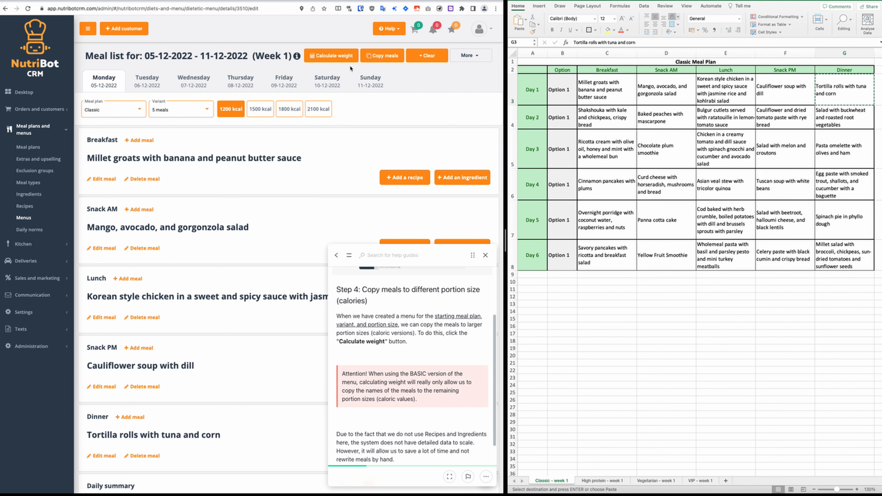
Recalculate the weights of all Monday Classic 5-meal dishes to the 1500, 1800 and 2100 kcal portion sizes
scroll(404, 304, "up", 3)
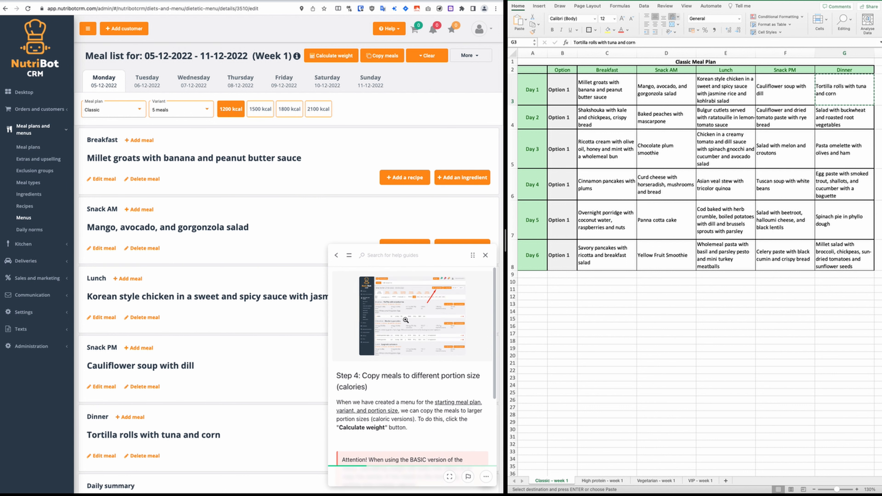
left_click(328, 57)
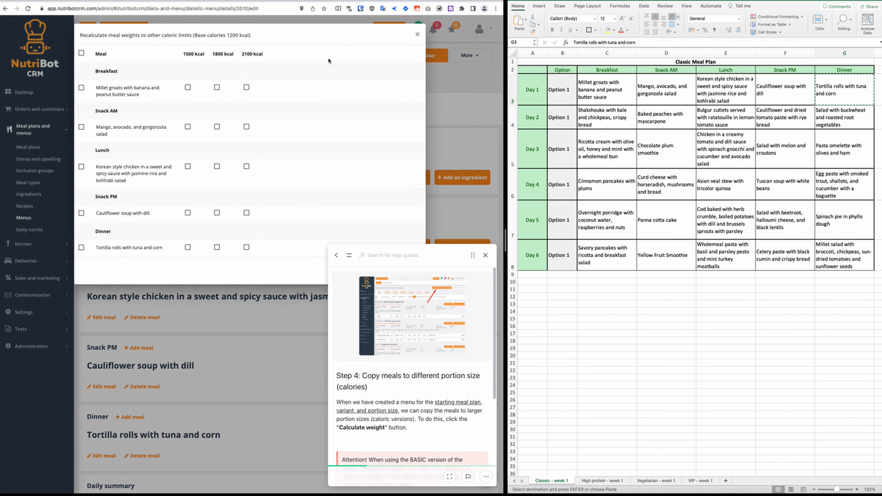
scroll(409, 382, "down", 5)
left_click(368, 451)
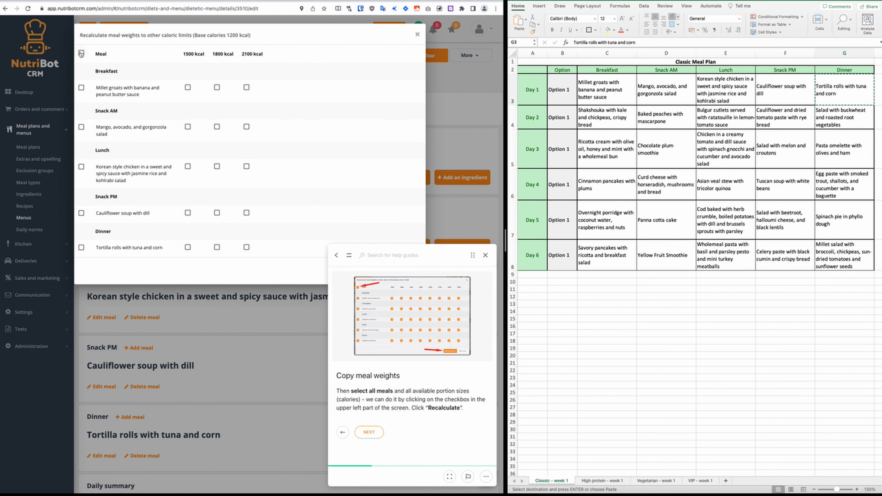
left_click(81, 53)
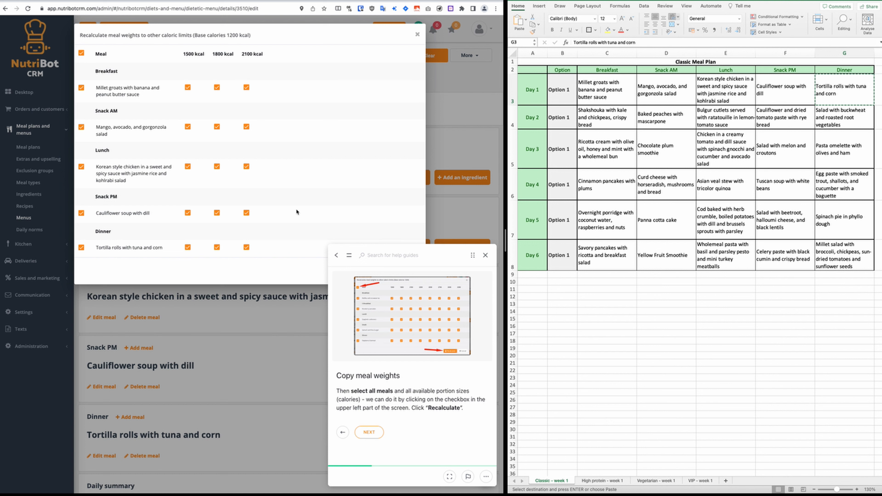
left_click_drag(473, 255, 270, 247)
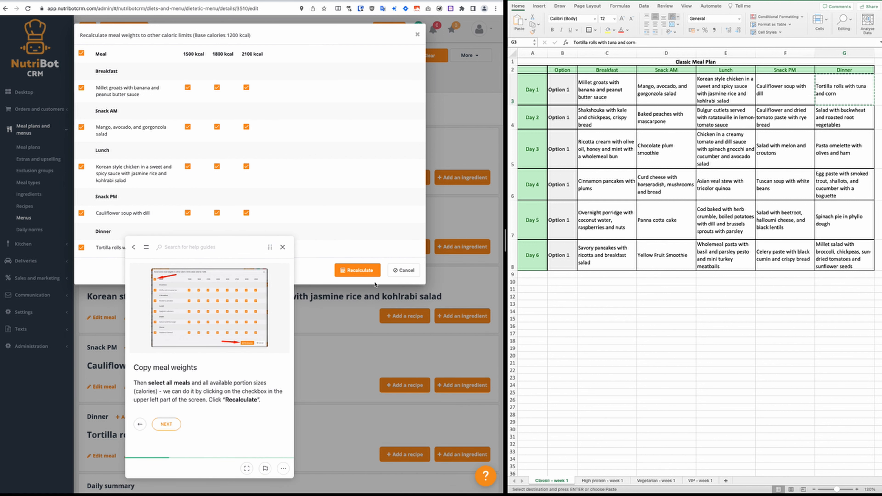
left_click(357, 271)
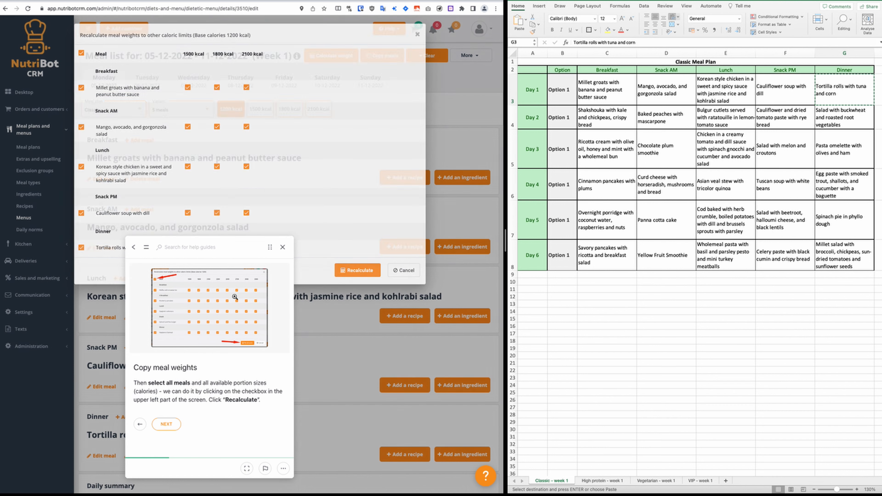
left_click_drag(270, 246, 472, 255)
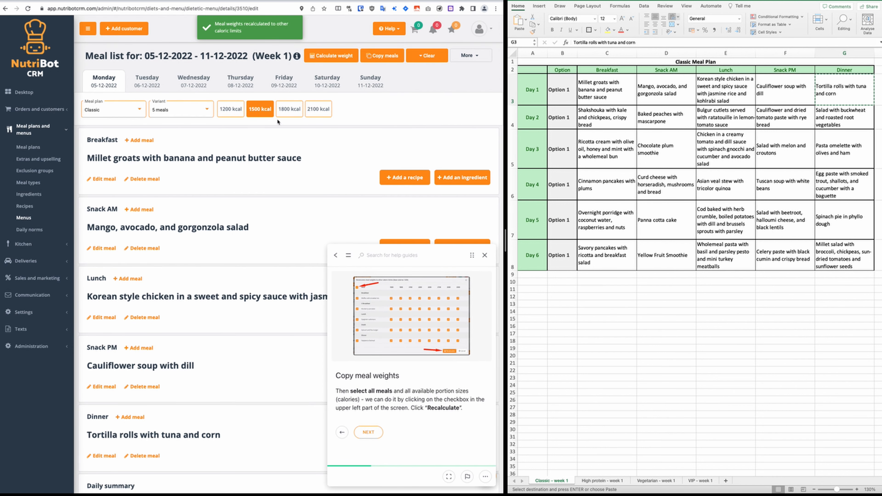
Review Monday's copied meals under the larger portion sizes up to 2100 kcal, and return to 1200 kcal
left_click(291, 111)
left_click(321, 111)
left_click(230, 113)
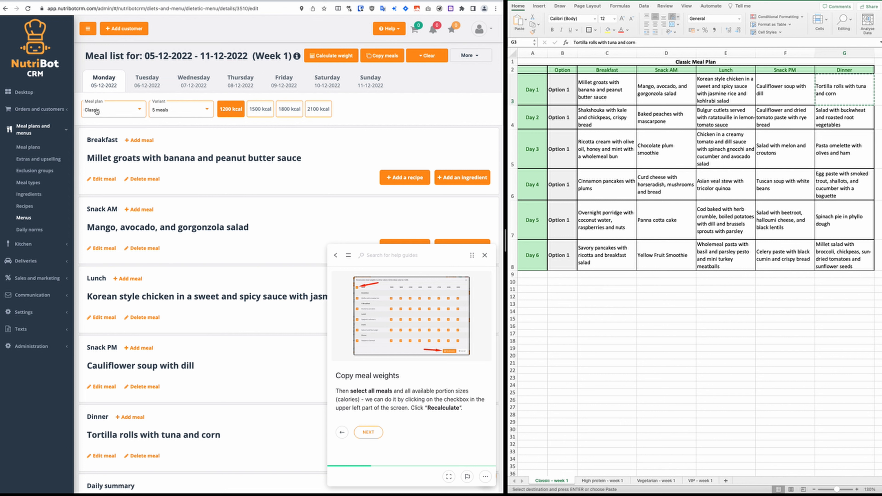
Advance the guide to Step 5 and read how to complete the remaining variants of the meal plan
left_click(371, 432)
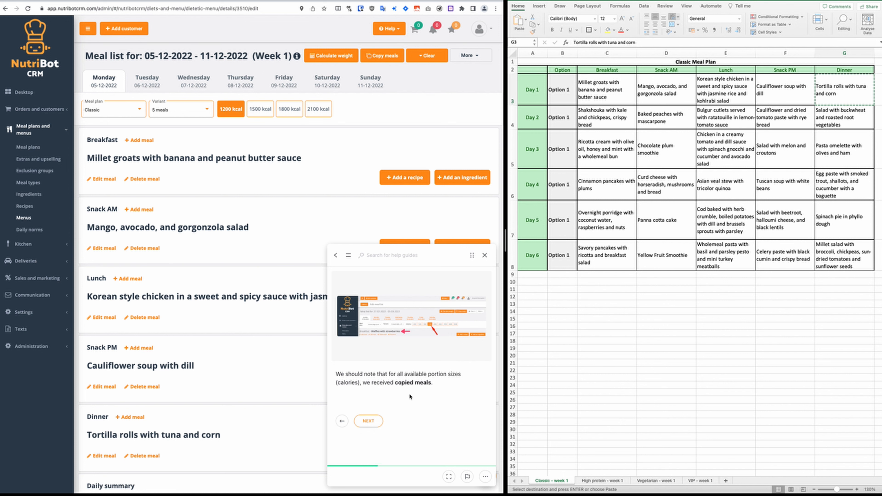
left_click(370, 421)
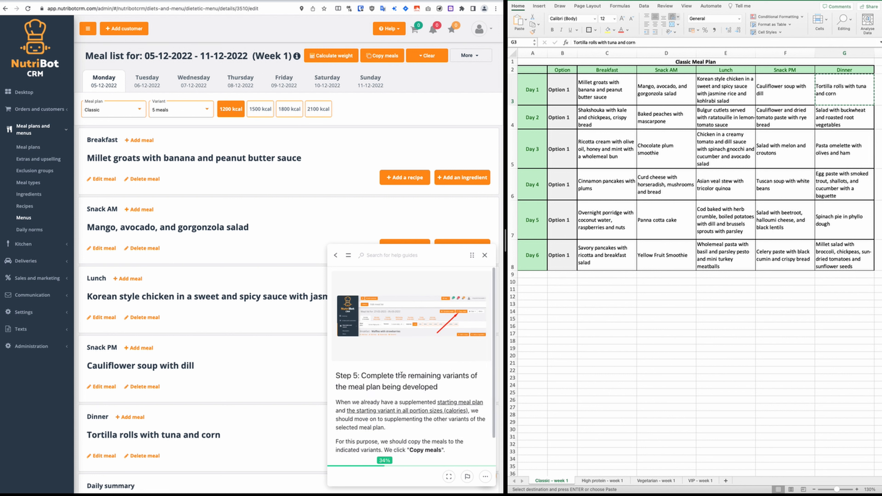
scroll(395, 388, "down", 1)
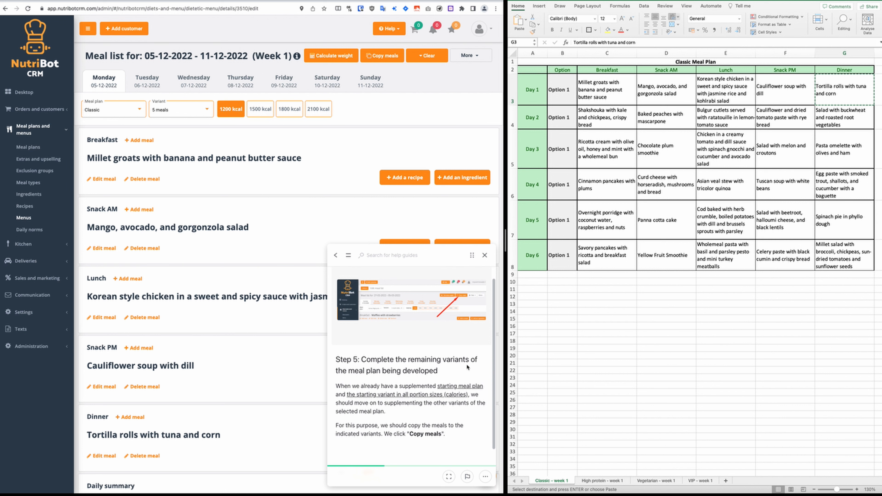
scroll(458, 369, "down", 1)
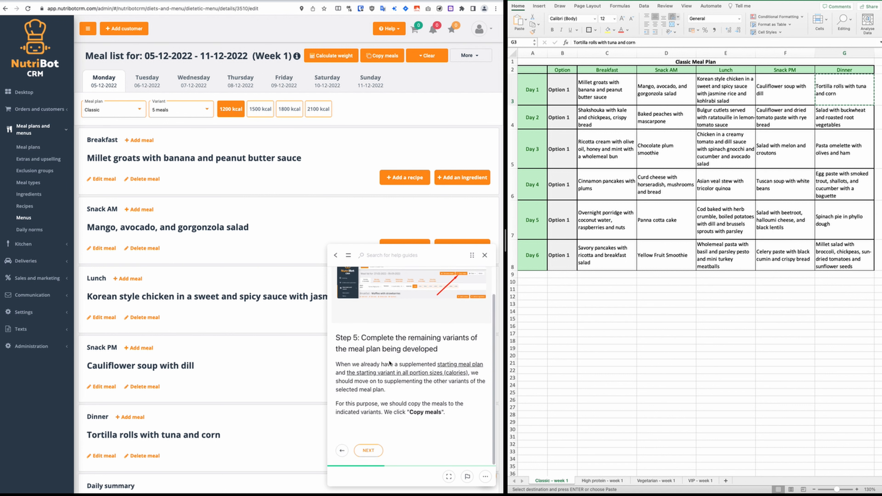
Compare Monday's Classic meals in the 3 meals and 5 meals variants, and return to the 5 meals variant
left_click(167, 115)
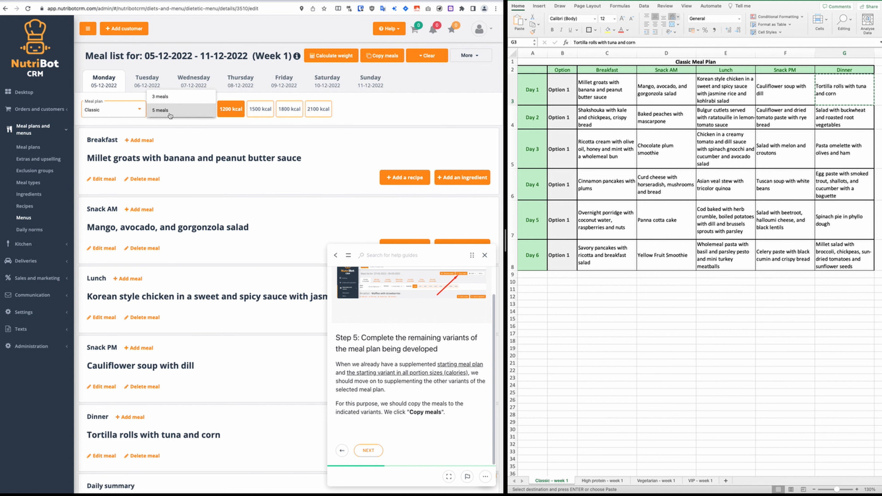
left_click(163, 97)
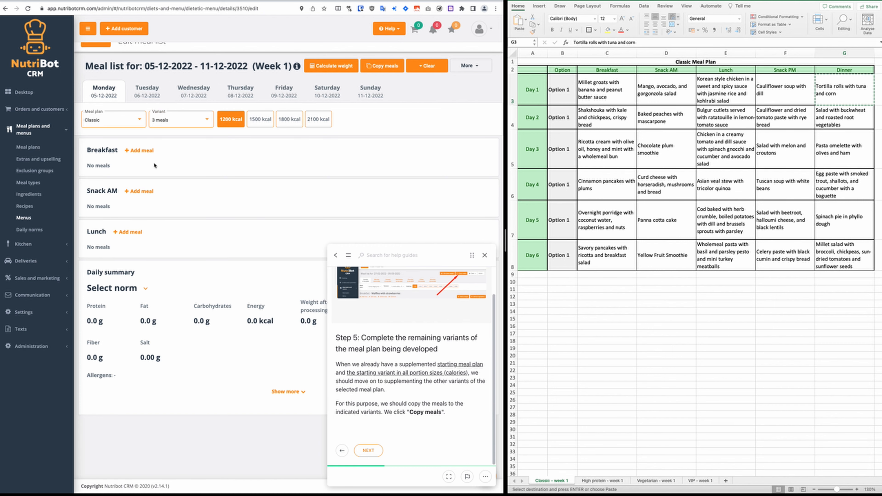
left_click(177, 128)
left_click(166, 135)
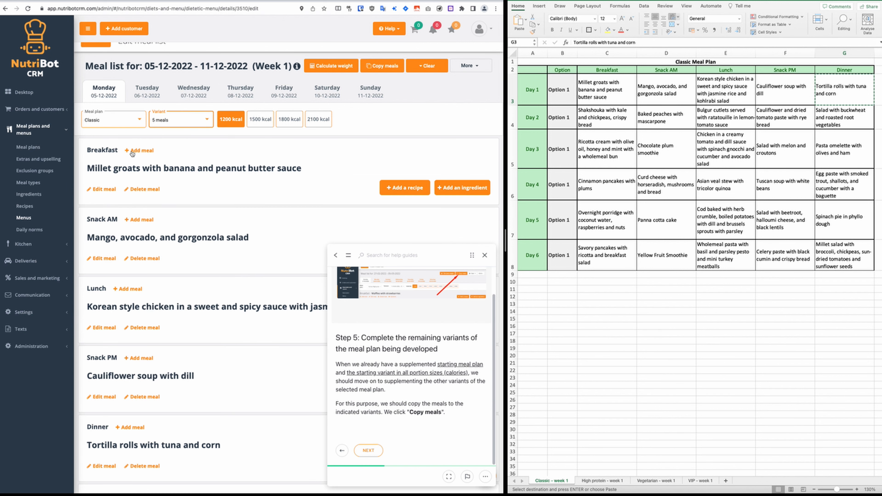
left_click(171, 125)
left_click(164, 110)
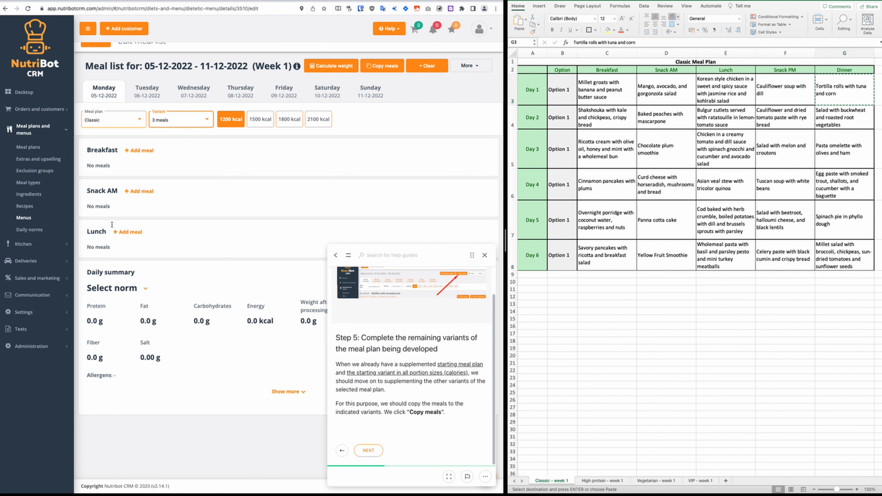
left_click(178, 118)
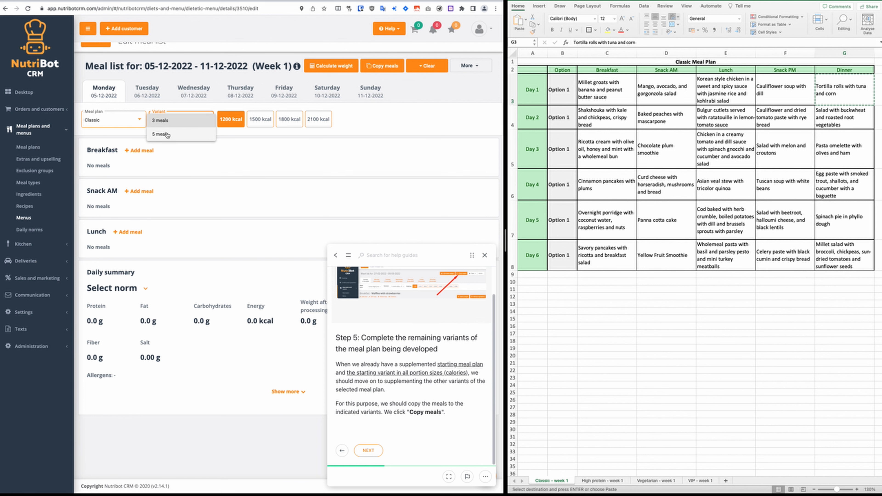
left_click(166, 135)
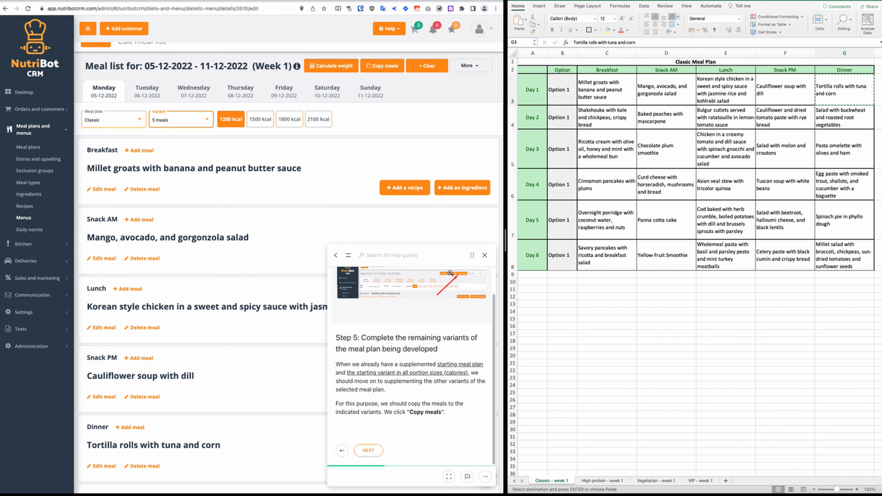
Start copying meals from the Classic 5 meals variant and select all of Monday's meals, from Breakfast to Dinner
left_click(385, 70)
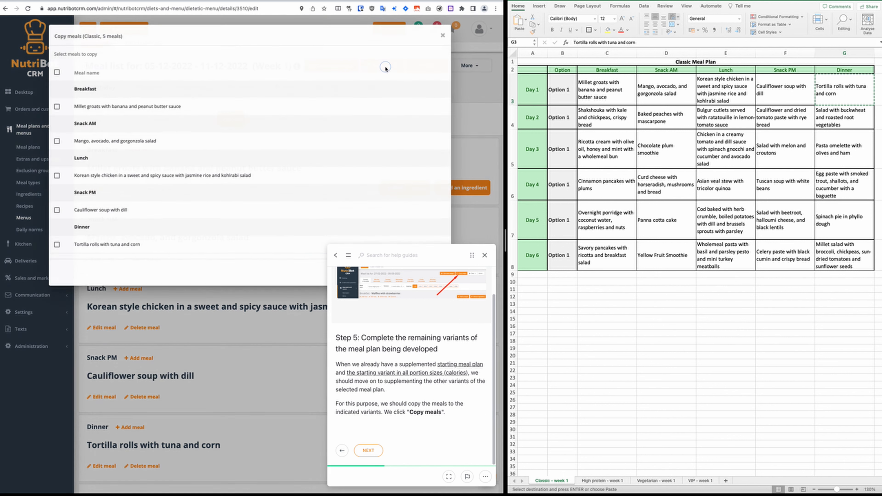
left_click(373, 451)
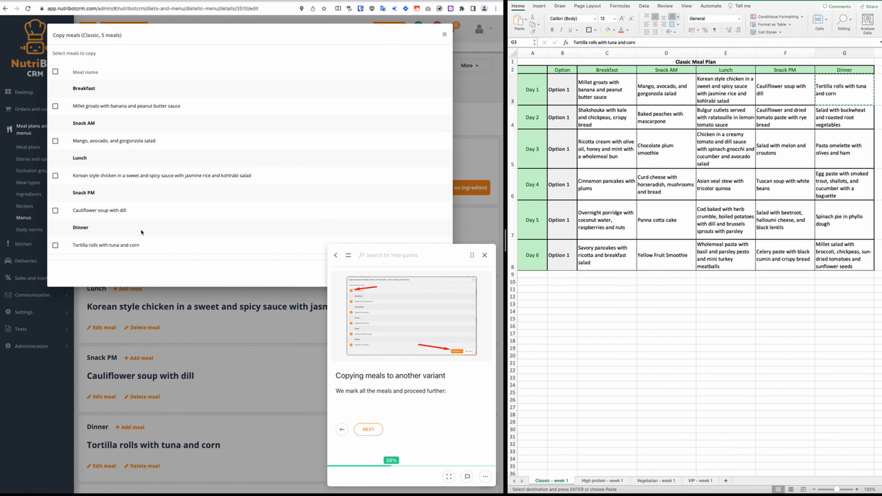
left_click(54, 72)
left_click_drag(472, 255, 300, 262)
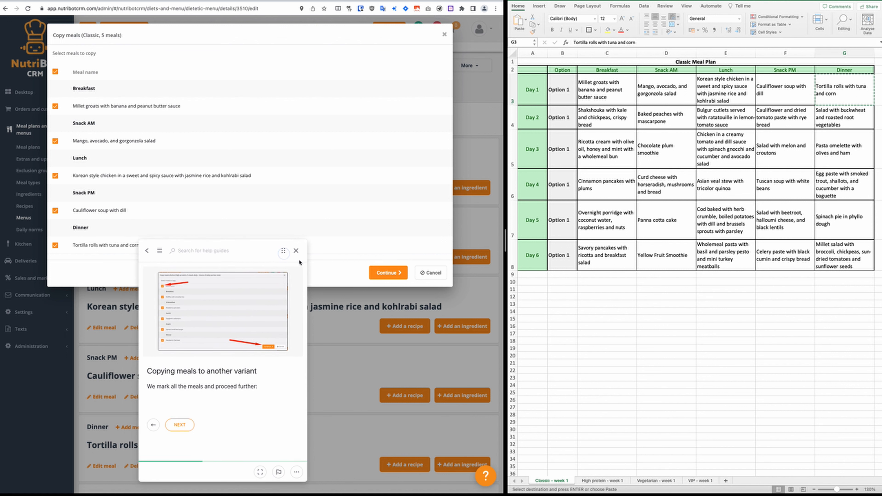
left_click(385, 272)
left_click(187, 425)
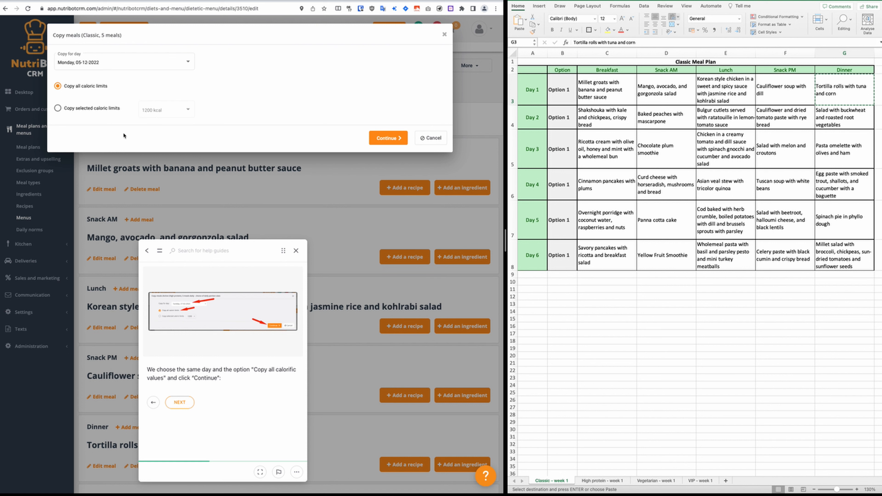
Keep Monday, 05-12-2022 with all caloric limits copied, and select the Classic 3 meals variant as the copy target
left_click(387, 138)
left_click(181, 402)
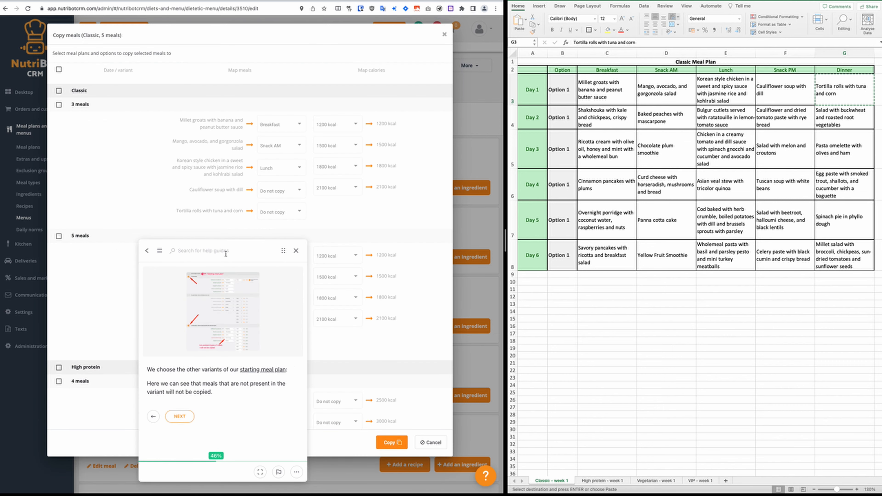
left_click_drag(285, 251, 339, 249)
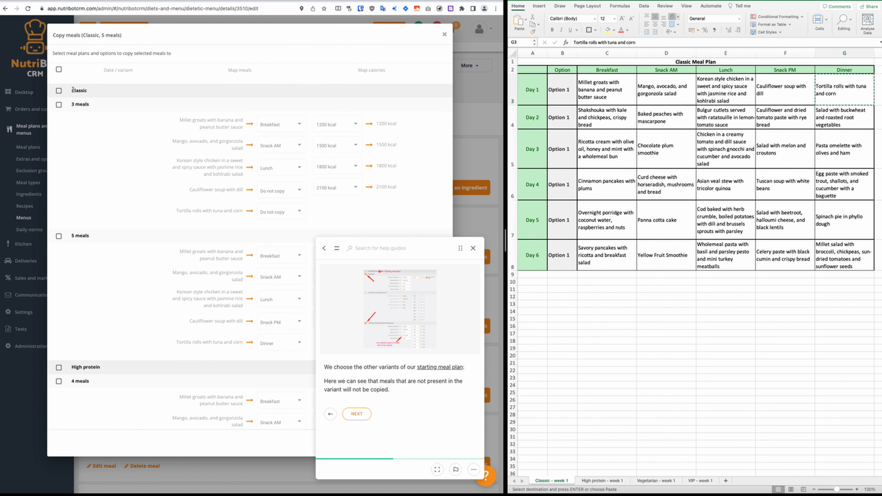
left_click(59, 104)
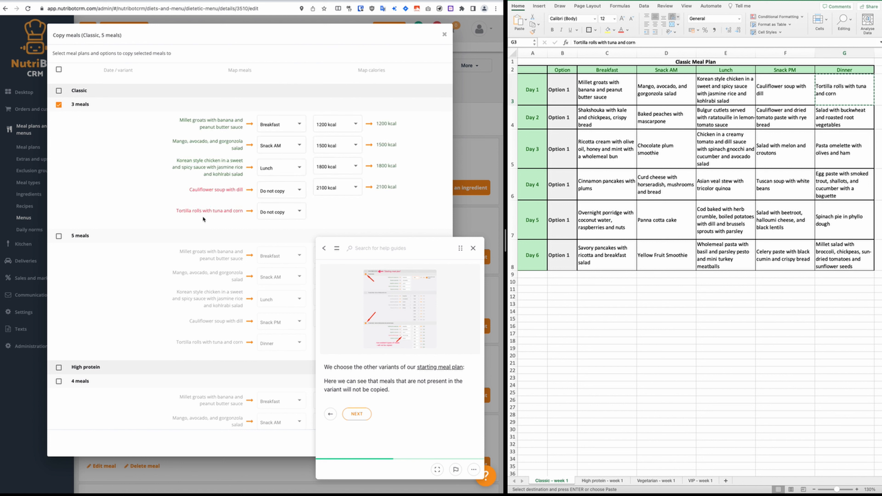
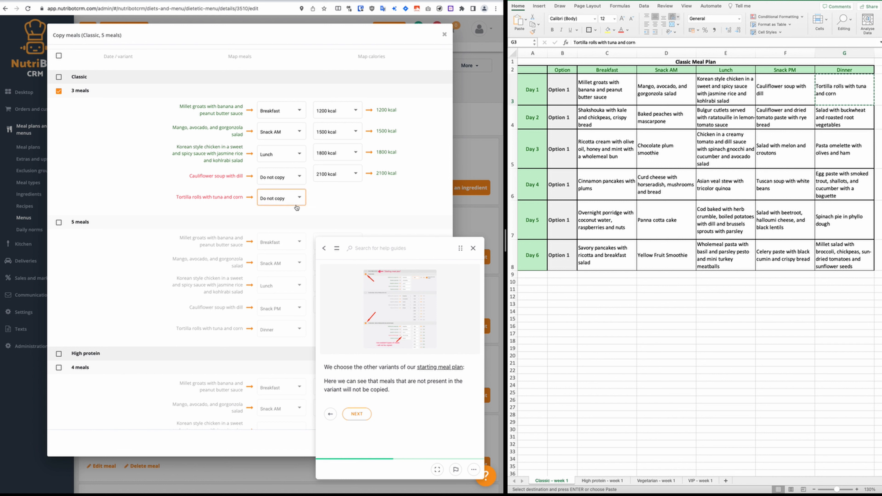
Examine the meal and calorie mapping options of the 3 meals variant and look through the other target plans
left_click(283, 176)
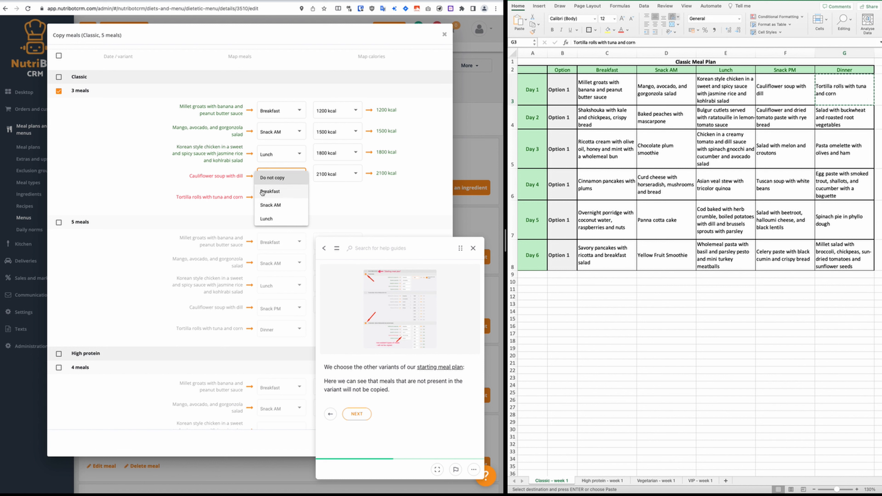
left_click(222, 175)
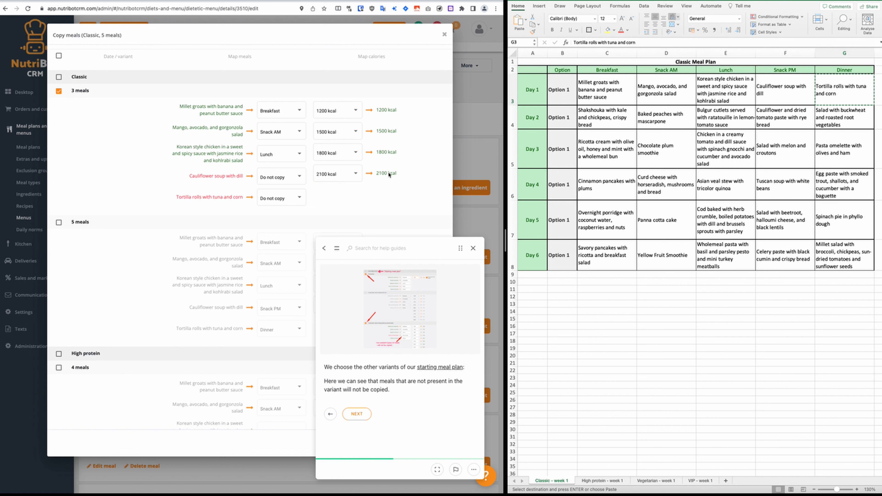
left_click(334, 132)
left_click(327, 133)
scroll(161, 253, "down", 2)
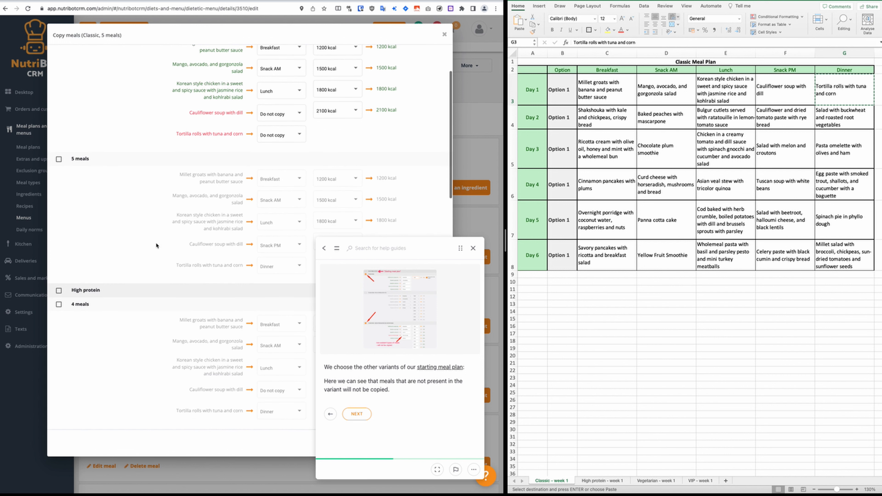
scroll(158, 243, "up", 3)
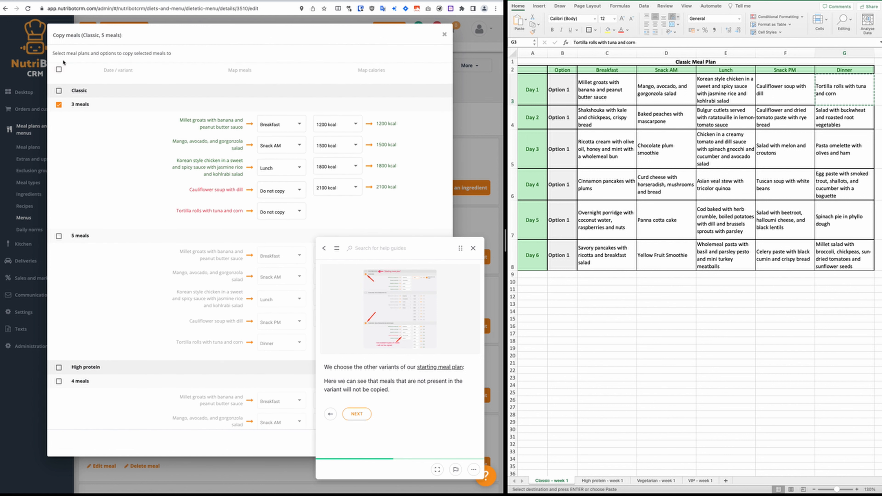
scroll(139, 312, "down", 5)
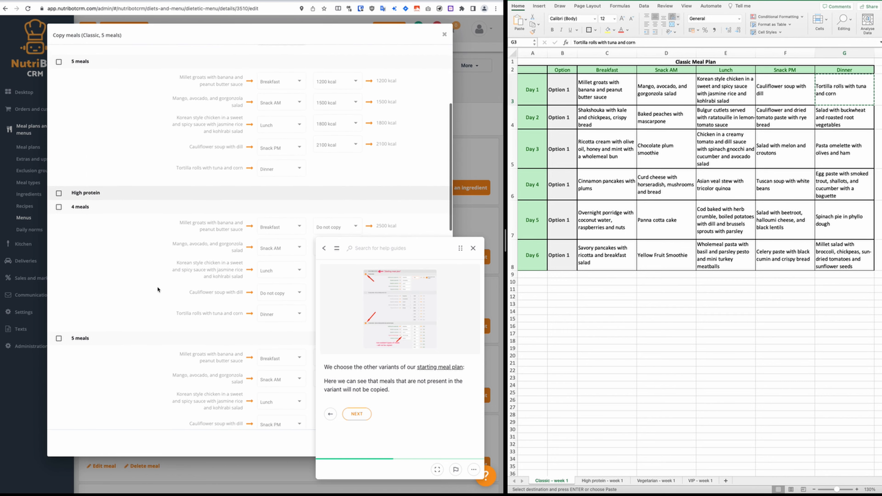
scroll(142, 250, "up", 5)
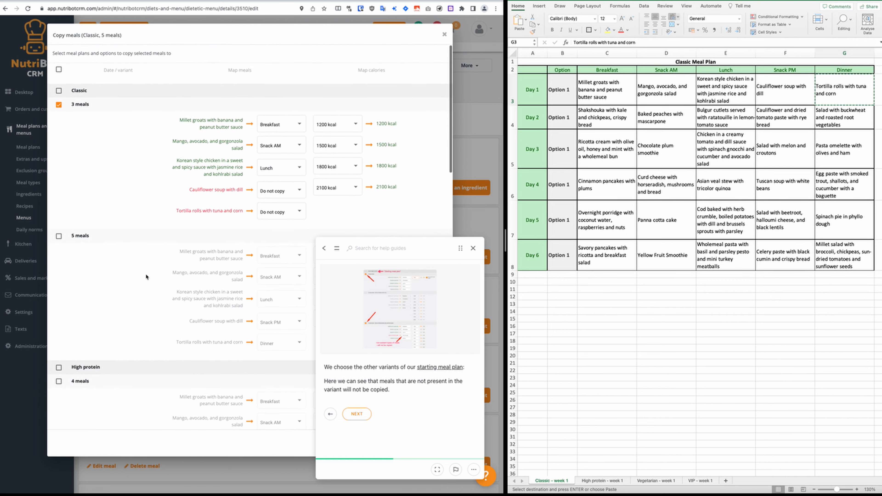
scroll(146, 275, "up", 1)
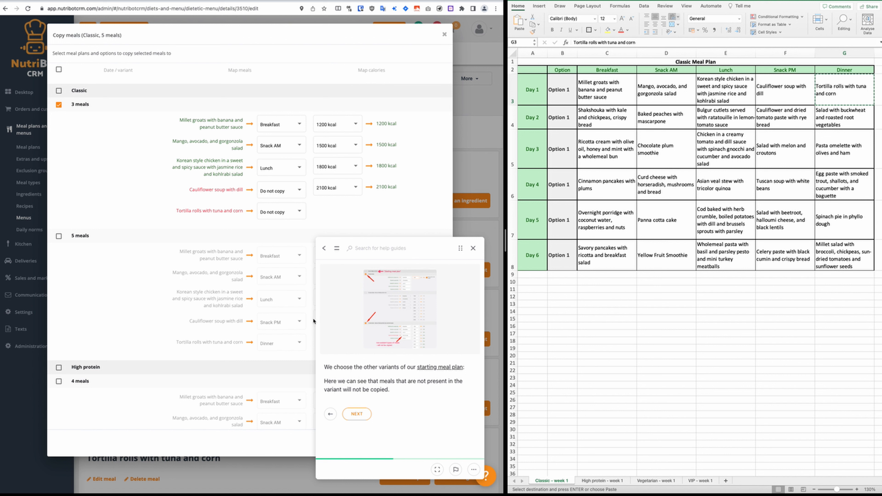
Advance the guide and read how to recalculate meal weight when copying meals to another variant
left_click(364, 413)
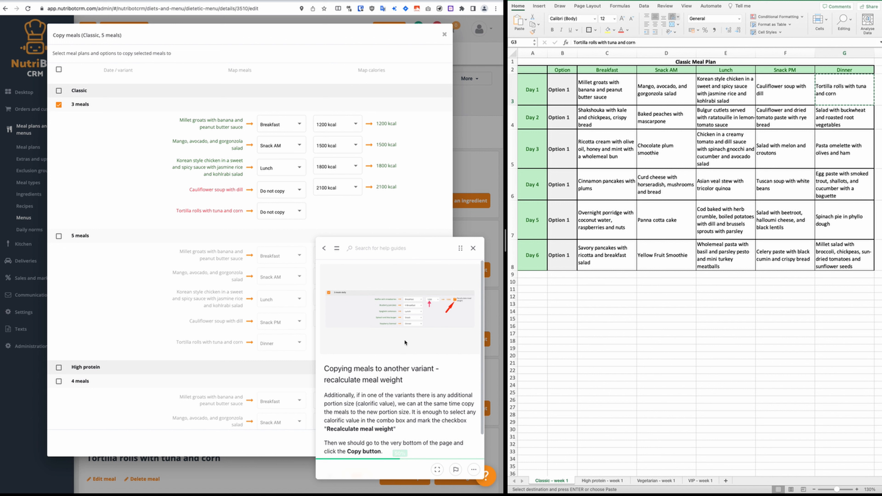
scroll(381, 391, "down", 2)
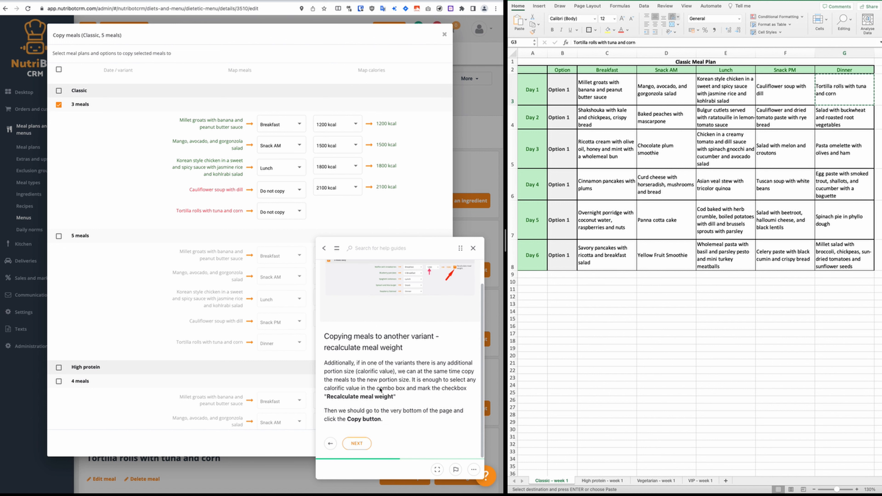
Move the help guide out of the way and copy Monday's selected meals to the Classic 3 meals variant
left_click(359, 441)
left_click(330, 439)
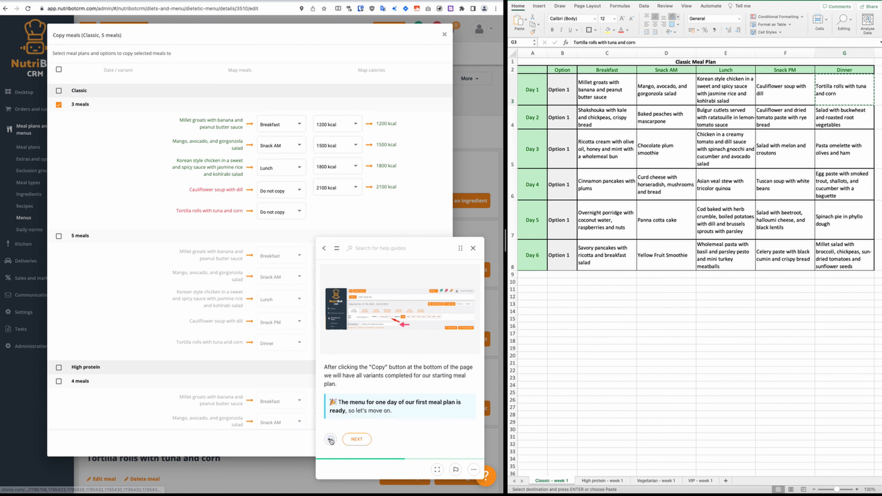
scroll(367, 397, "down", 2)
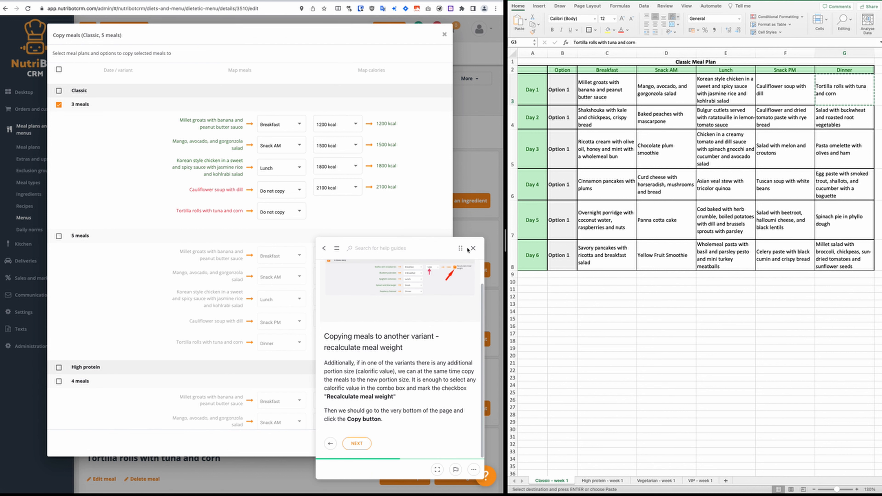
left_click_drag(461, 249, 228, 220)
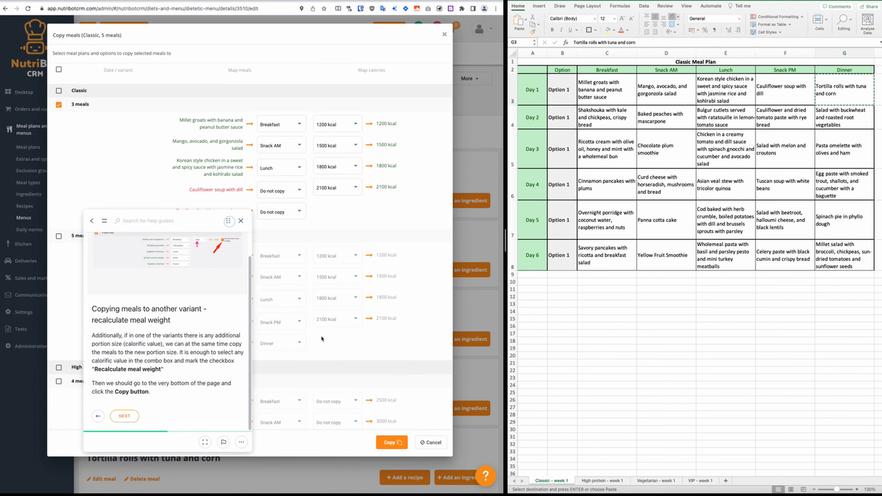
left_click(393, 443)
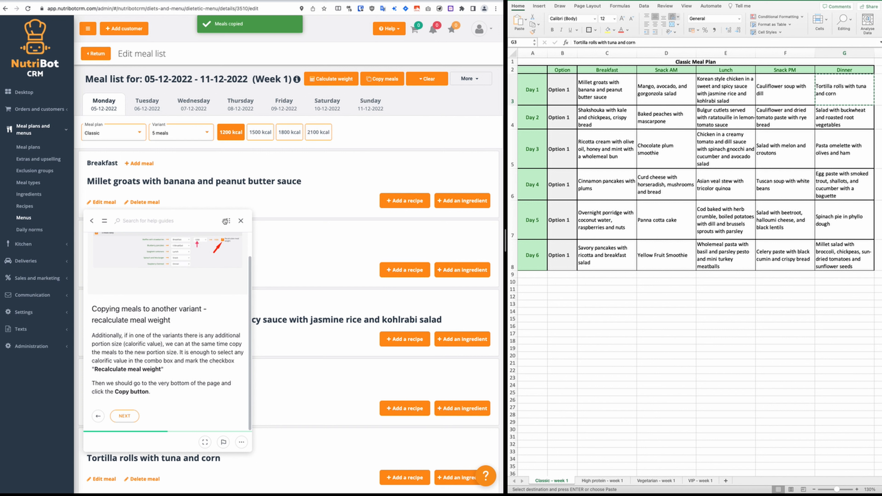
Move the help guide back to the side and advance it to the page on completing the starting meal plan
left_click_drag(225, 221, 463, 248)
scroll(387, 413, "up", 2)
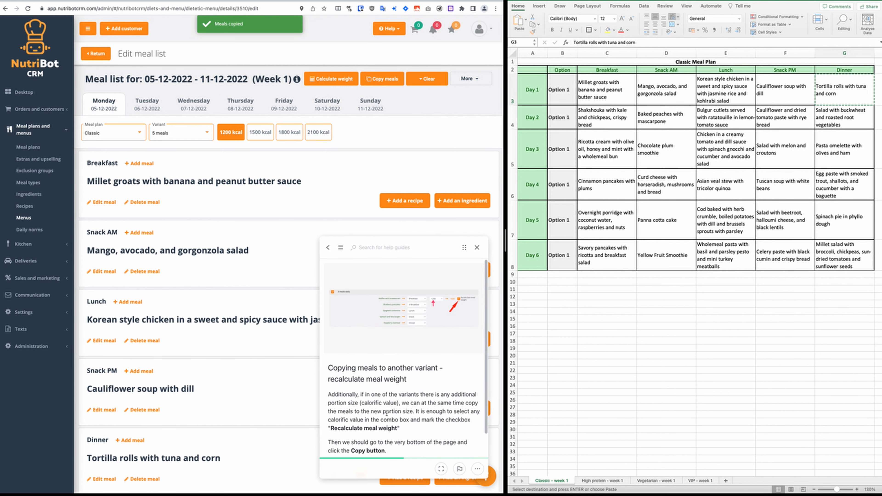
scroll(380, 420, "down", 2)
left_click(362, 440)
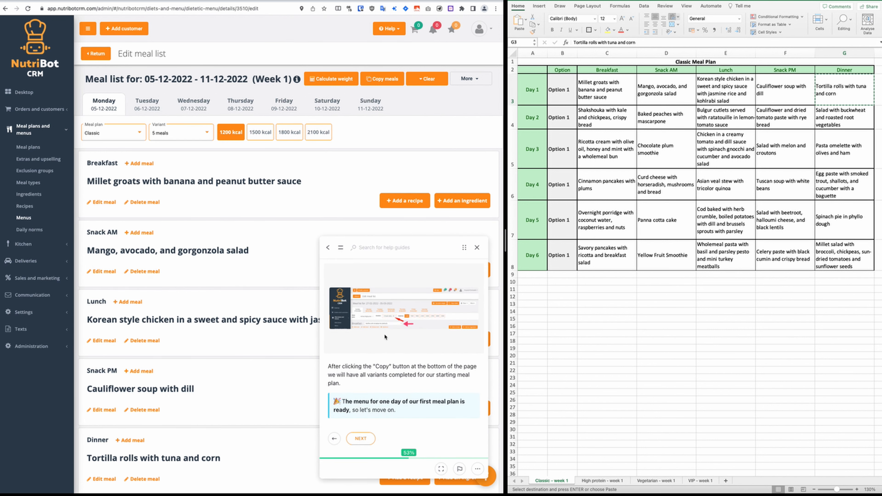
Check Monday's Classic 3 meals menu at 1200, 1500, 1800 and 2100 kcal, and return to the 5 meals variant
left_click(170, 133)
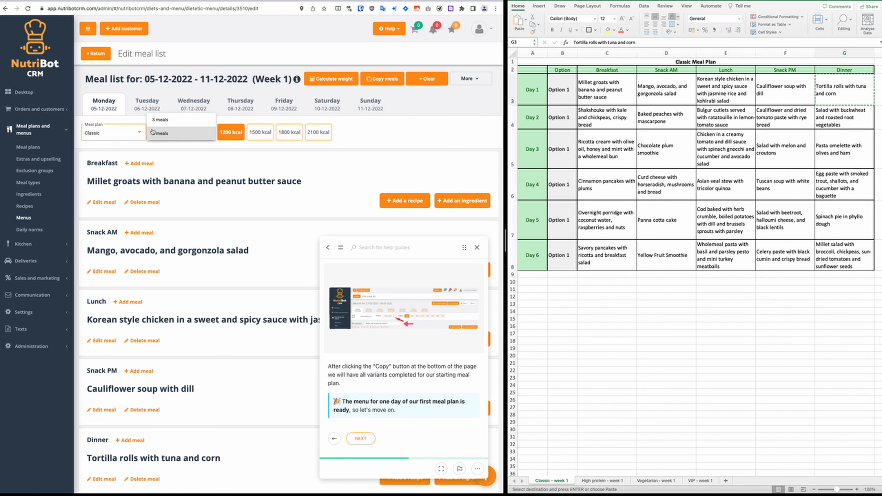
left_click(162, 122)
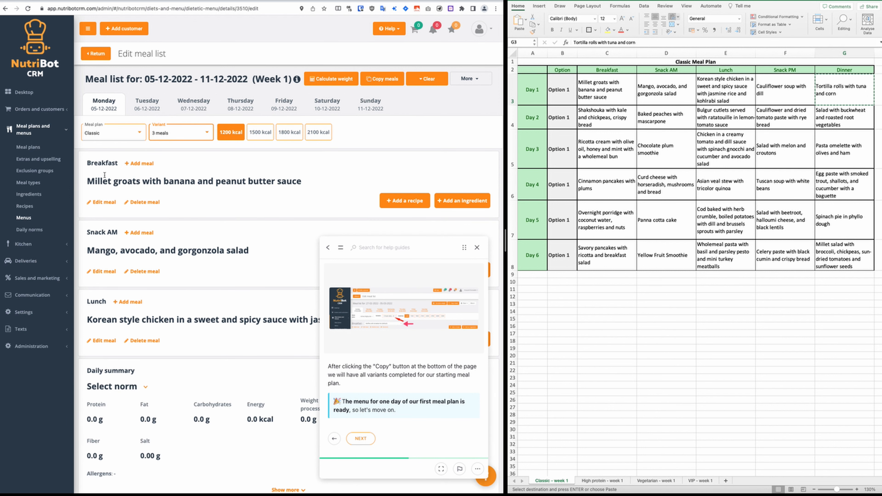
left_click(261, 139)
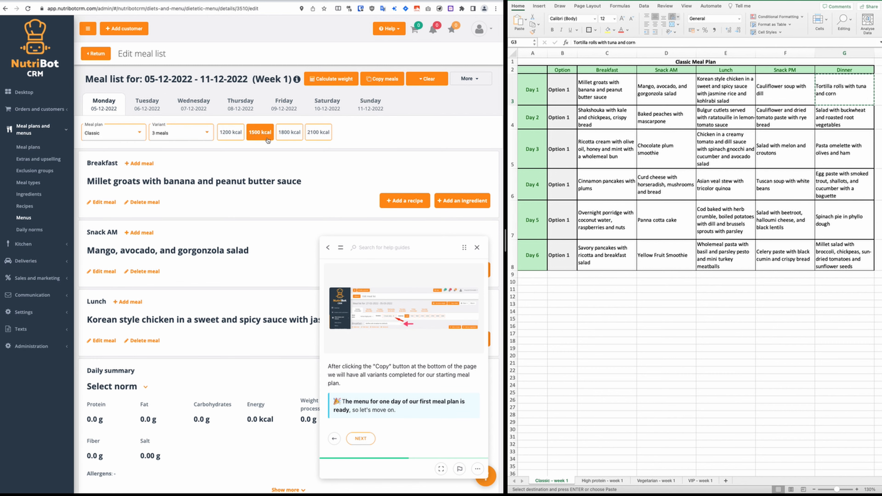
left_click(294, 131)
left_click(325, 135)
left_click(284, 136)
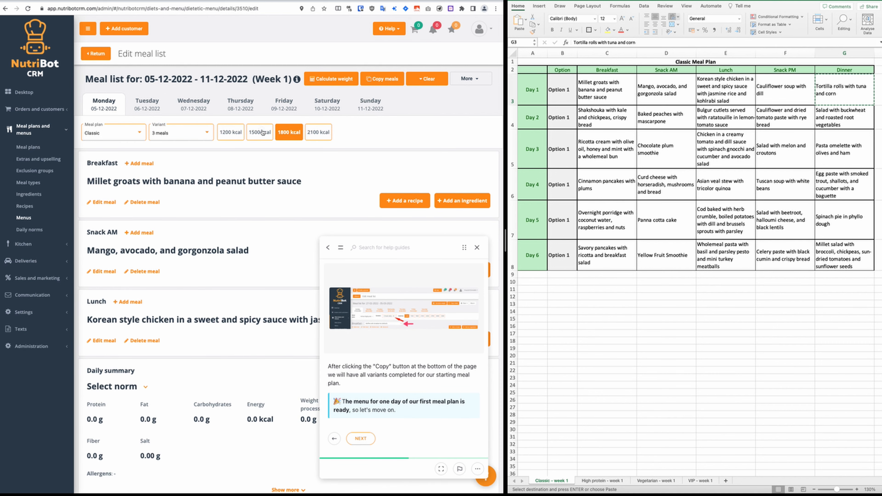
left_click(263, 134)
left_click(226, 135)
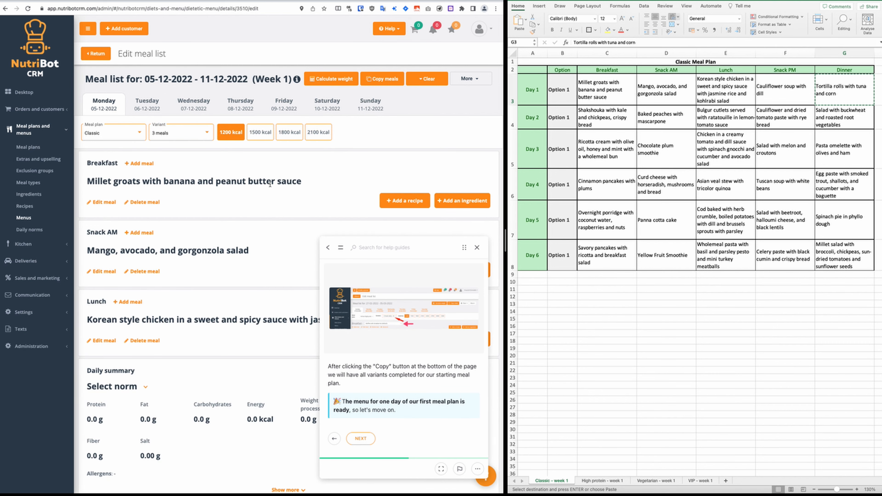
left_click(184, 133)
left_click(182, 147)
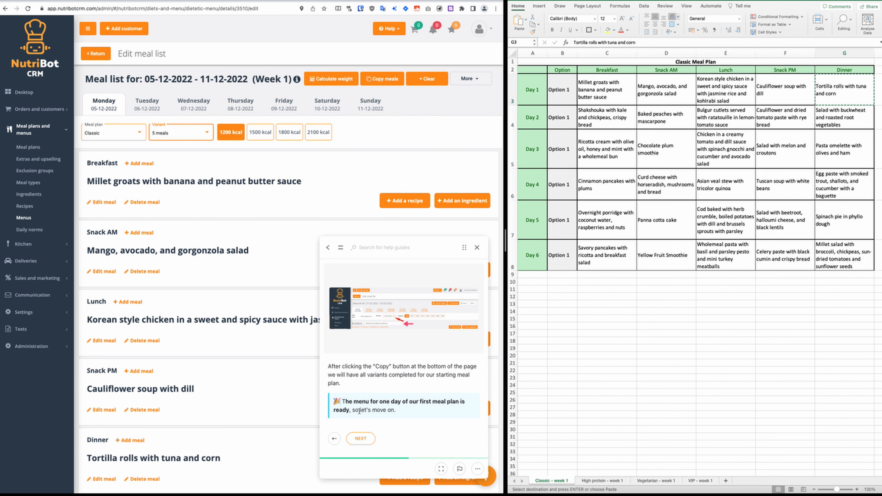
Advance the guide and read Step 6 on copying the starting meal plan and portion size to the next meal plan
left_click(363, 439)
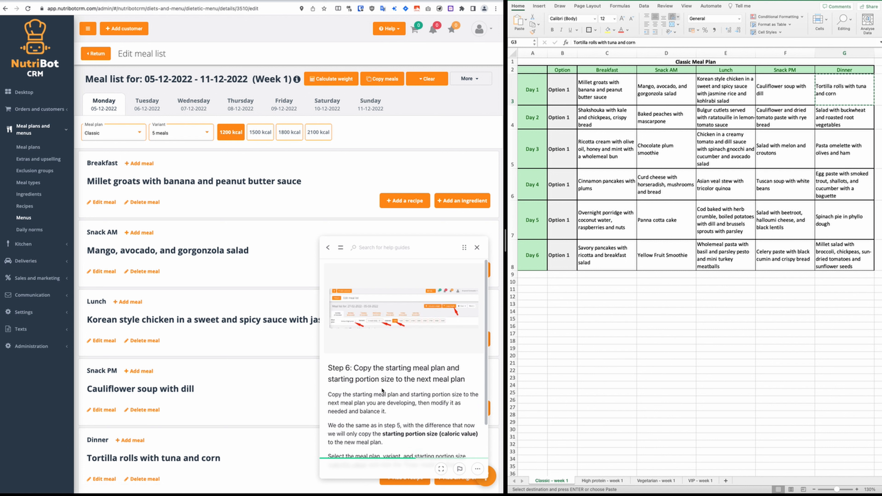
scroll(386, 384, "down", 3)
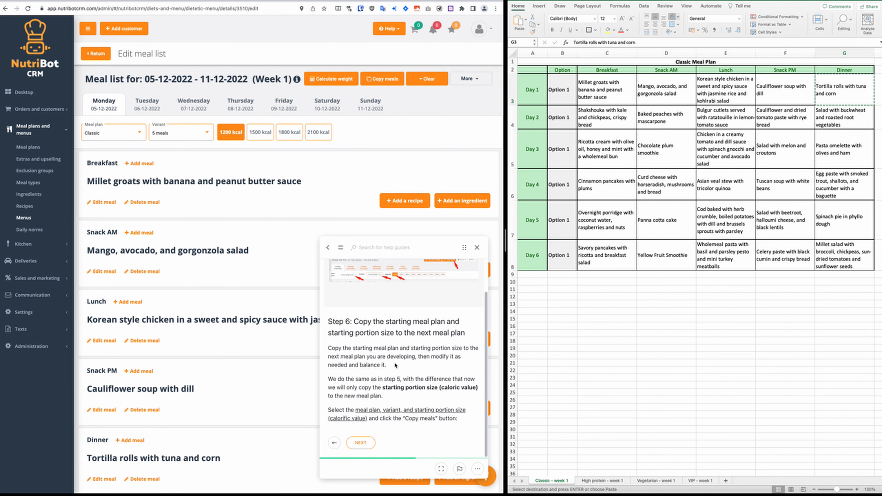
scroll(395, 364, "up", 3)
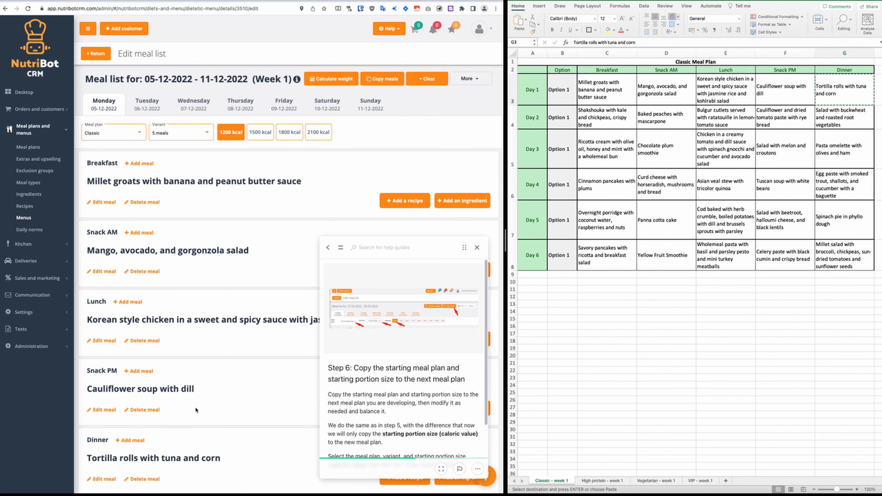
Review Monday's Classic 5 meals menu and look at the High protein - week 1 sheet before returning to Classic - week 1
scroll(214, 267, "down", 5)
scroll(213, 267, "up", 5)
scroll(213, 267, "down", 1)
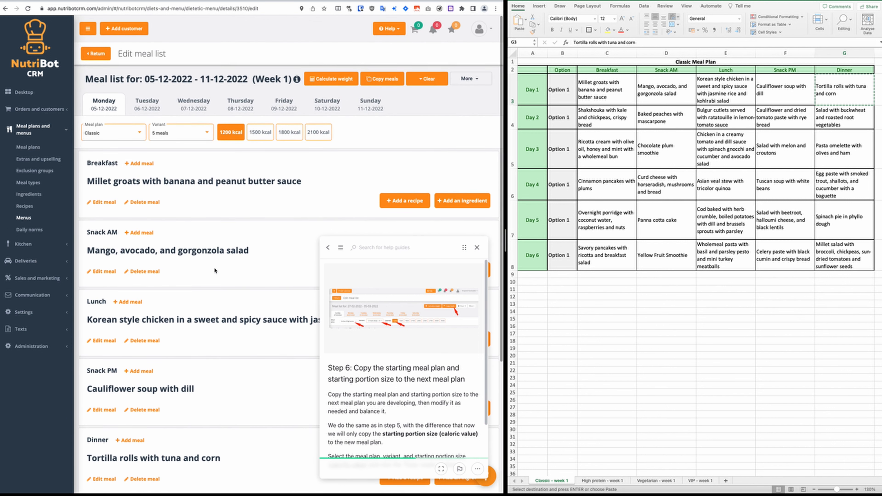
scroll(213, 267, "up", 1)
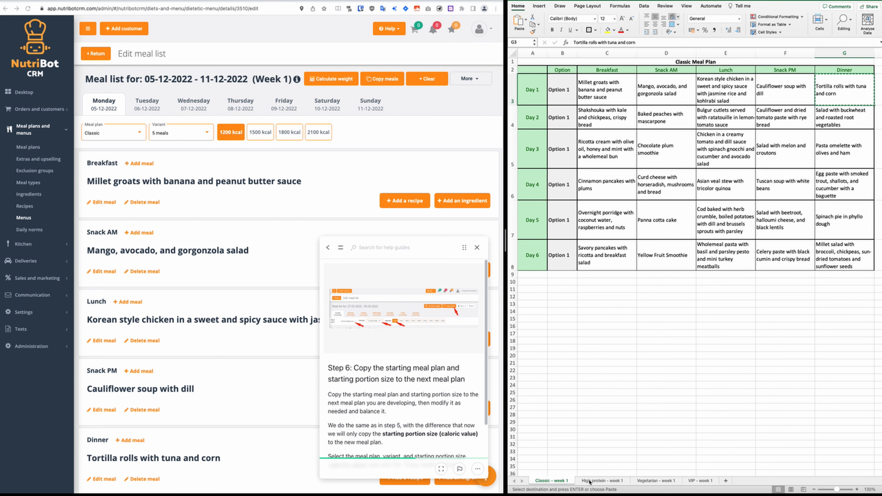
left_click(610, 482)
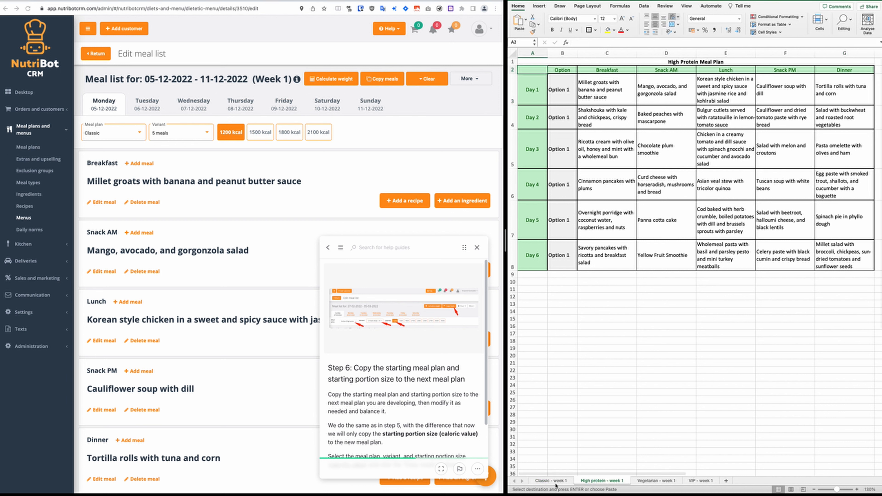
left_click(558, 483)
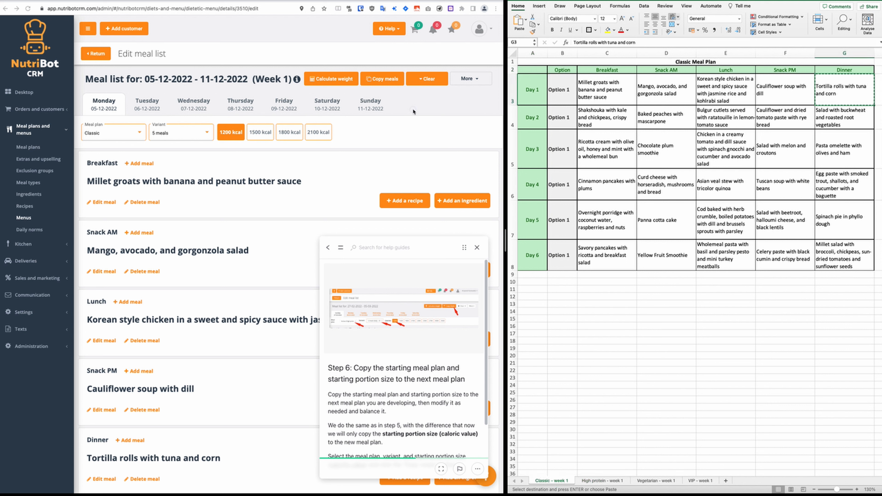
Start copying meals from the Classic 5 meals variant, follow the guide and select all of Monday's meals
left_click(382, 78)
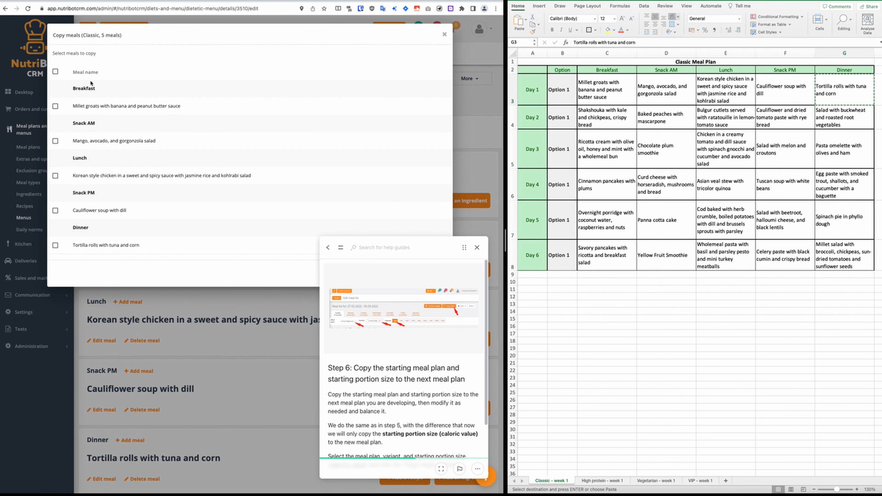
scroll(398, 419, "down", 3)
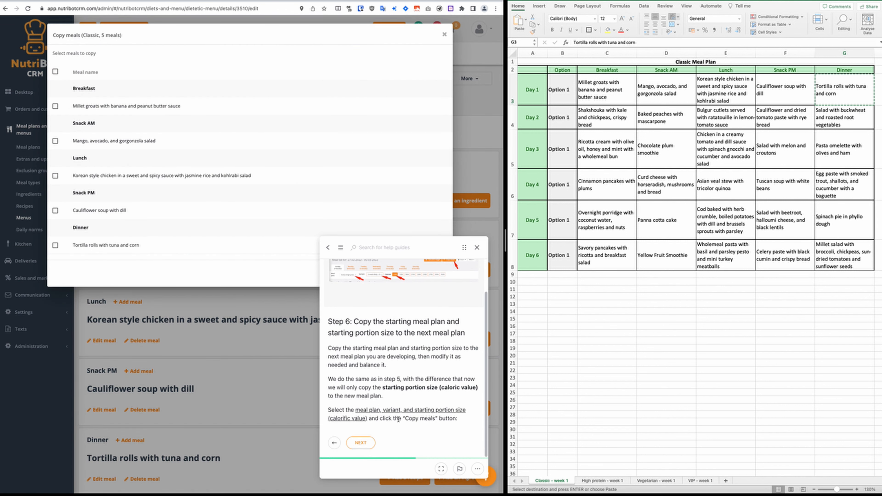
left_click(360, 443)
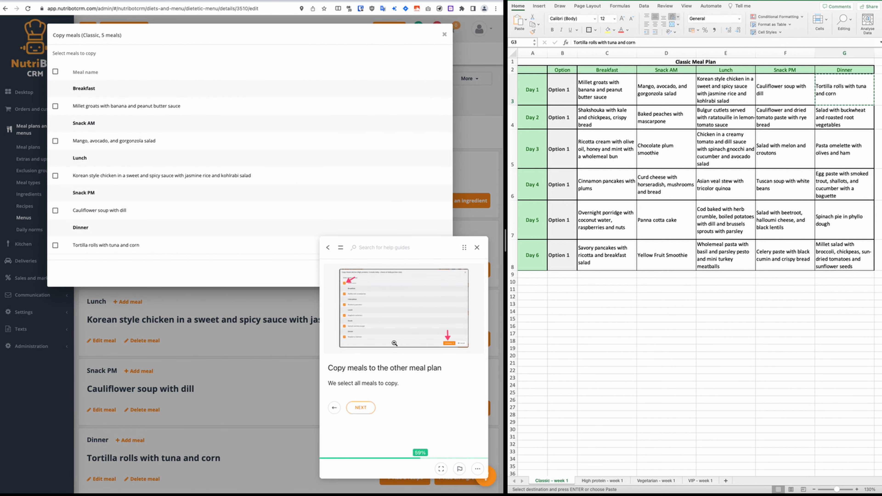
left_click(56, 72)
left_click_drag(464, 247, 300, 252)
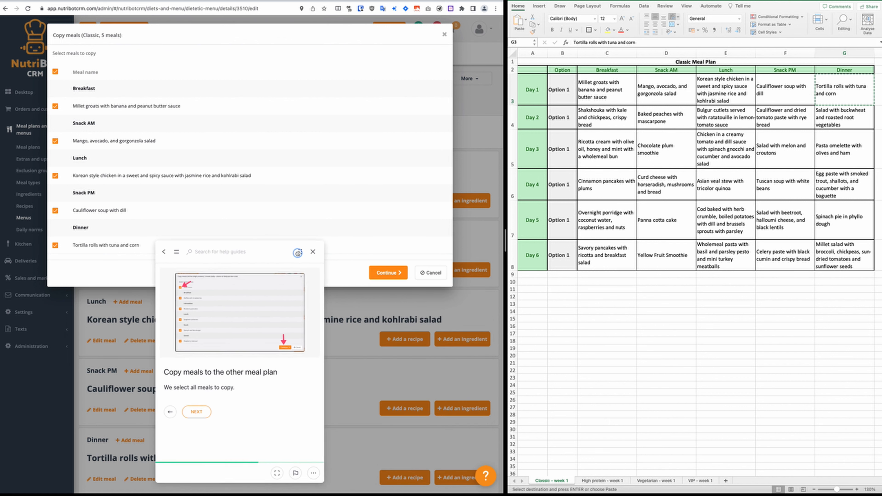
left_click(388, 273)
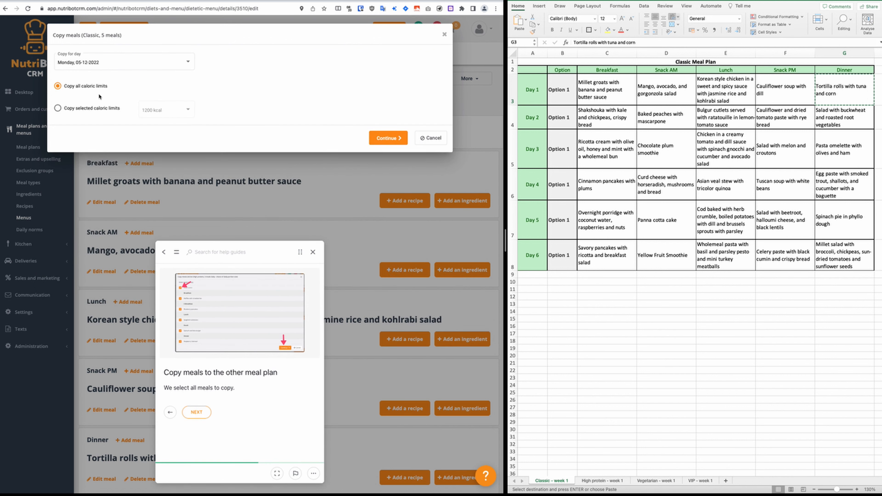
Keep Monday, 05-12-2022 as the day and limit the copy to the selected caloric limit of 1200 kcal
left_click(196, 412)
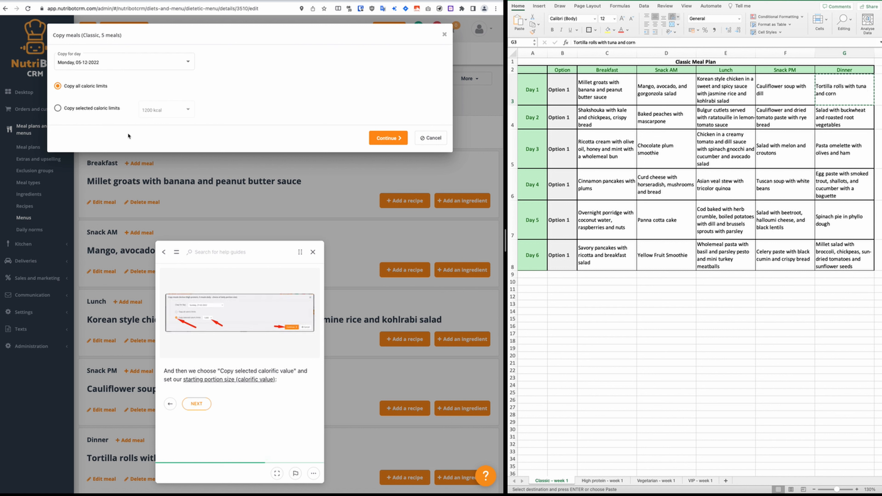
left_click(68, 110)
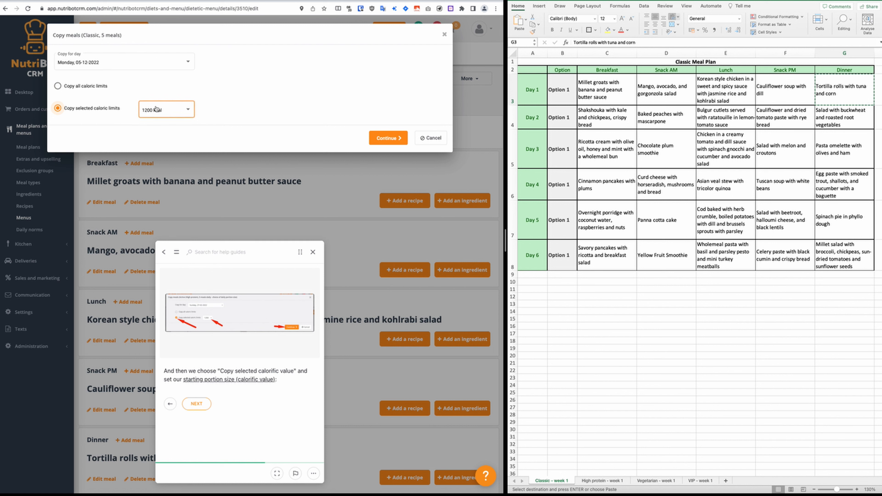
left_click(388, 138)
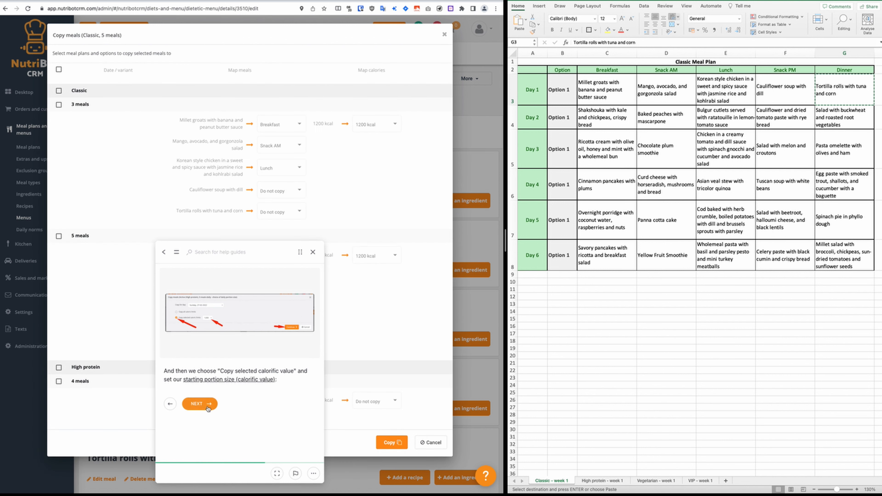
Read the guide on choosing the new meal plan, select High protein 5 meals as the copy target and review its meal and calorie mapping
left_click(196, 403)
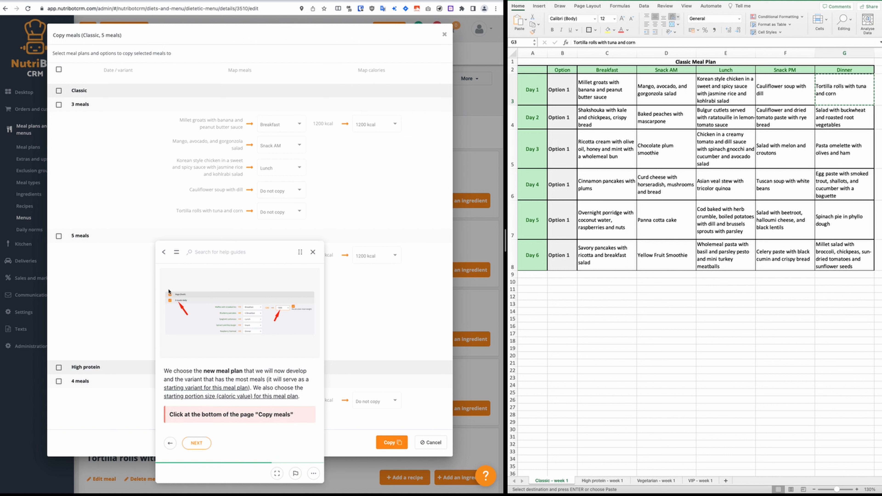
left_click_drag(301, 252, 370, 220)
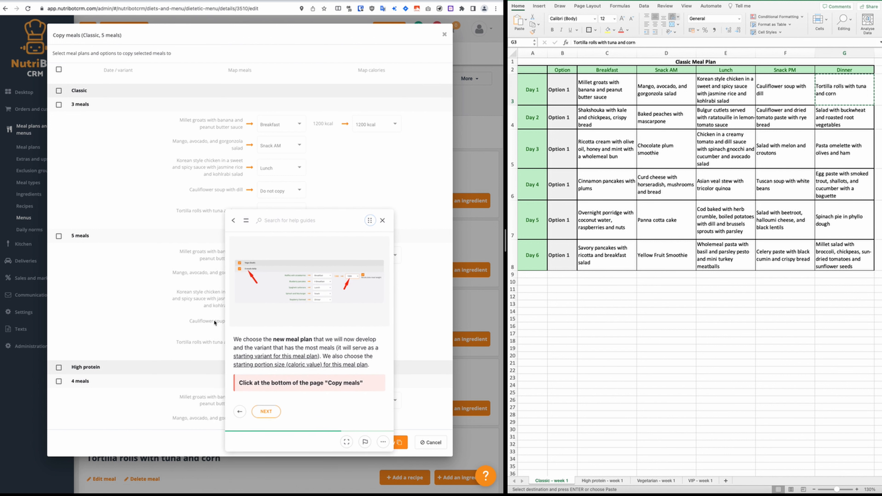
scroll(98, 205, "down", 10)
scroll(97, 204, "down", 1)
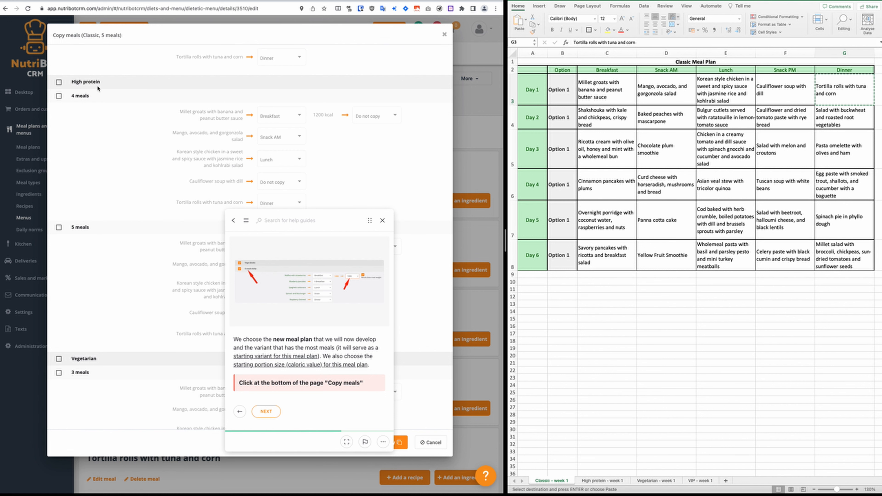
scroll(96, 213, "down", 4)
left_click(59, 199)
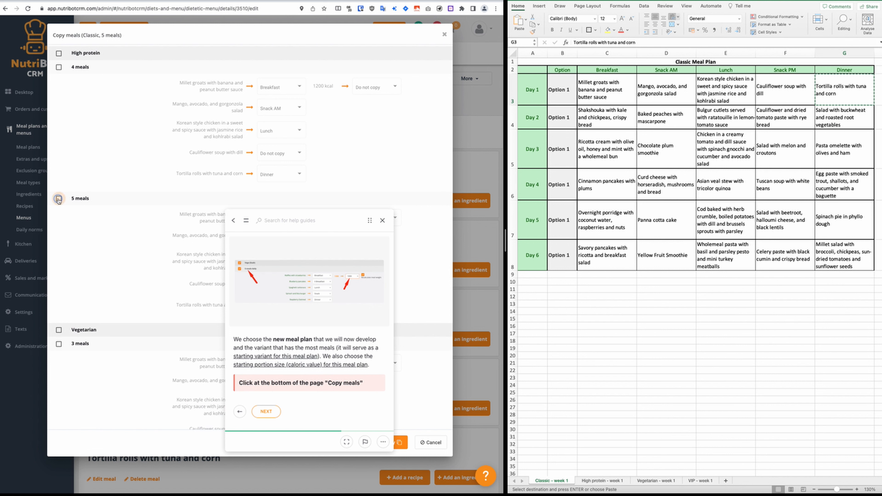
scroll(93, 222, "down", 18)
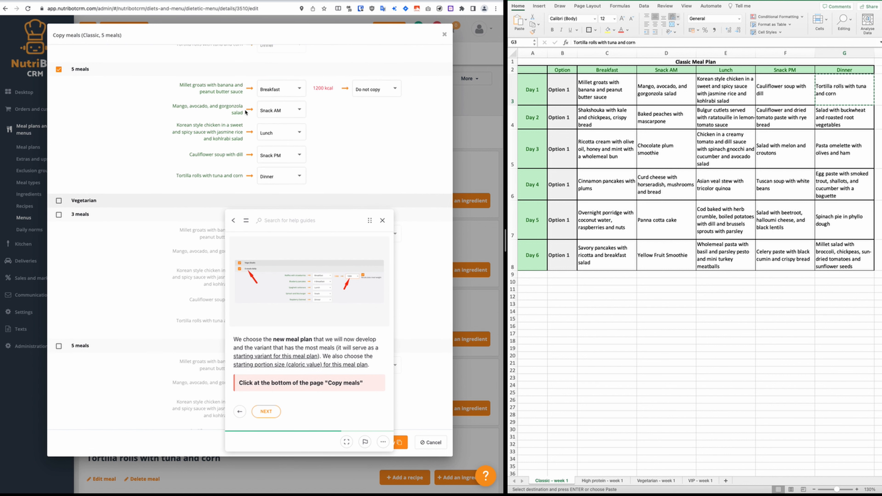
scroll(212, 90, "up", 1)
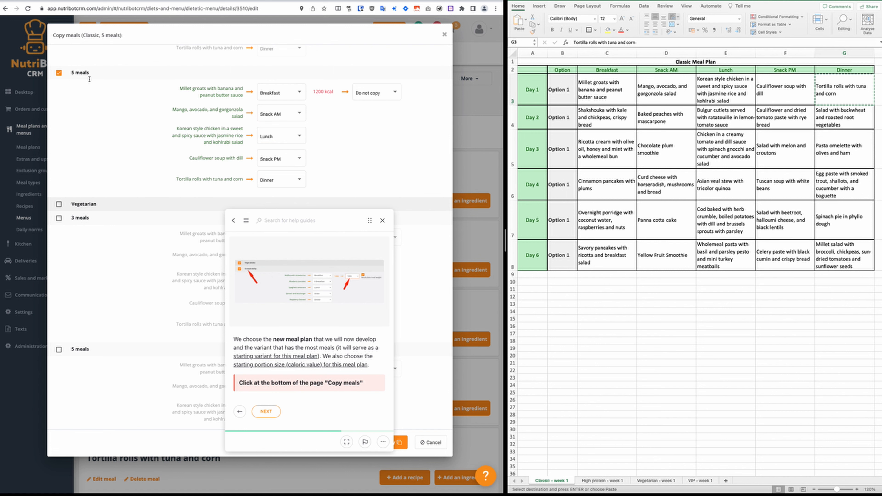
scroll(109, 103, "up", 3)
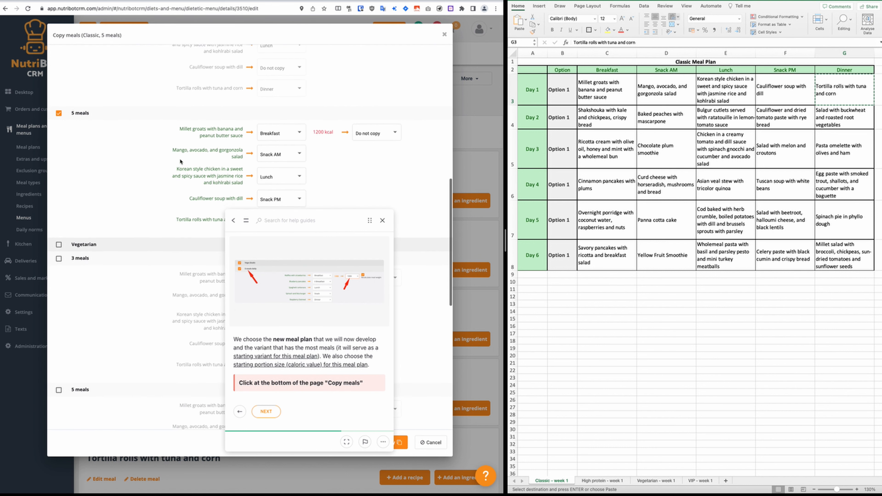
scroll(179, 161, "down", 1)
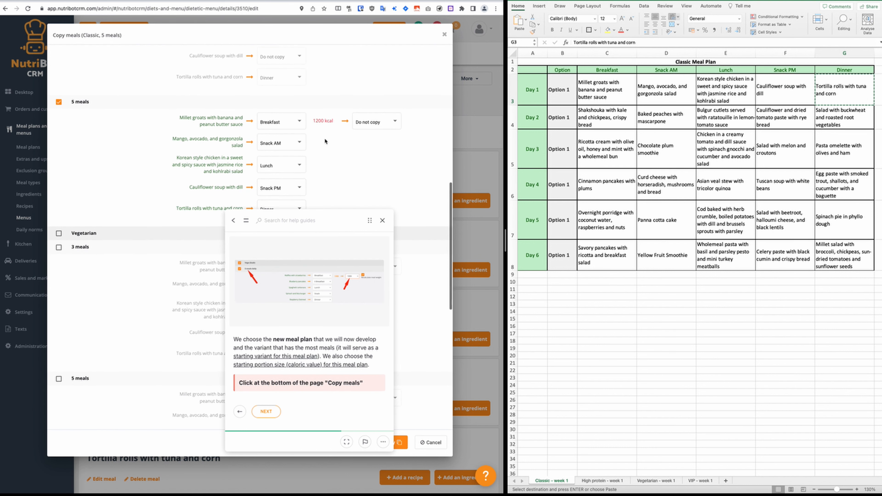
Map the 1200 kcal limit to 2500 kcal for High protein 5 meals, copy the meals with recalculated weights and advance the guide
scroll(324, 137, "down", 1)
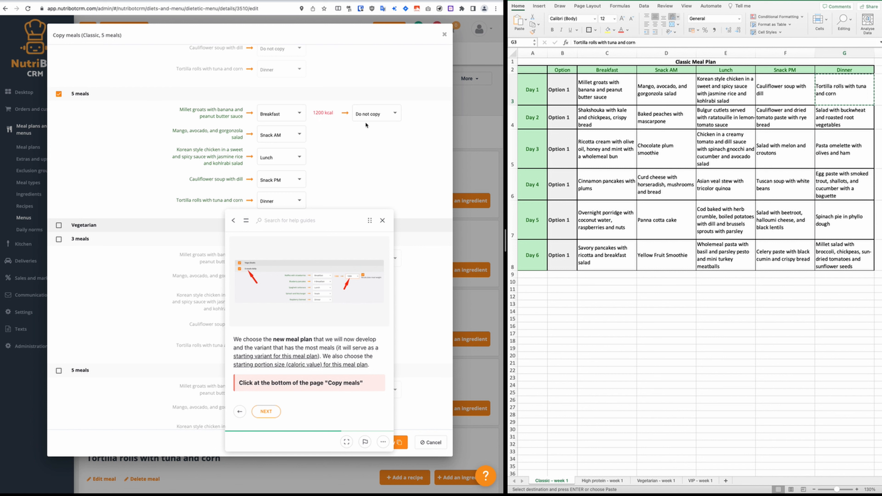
left_click(374, 116)
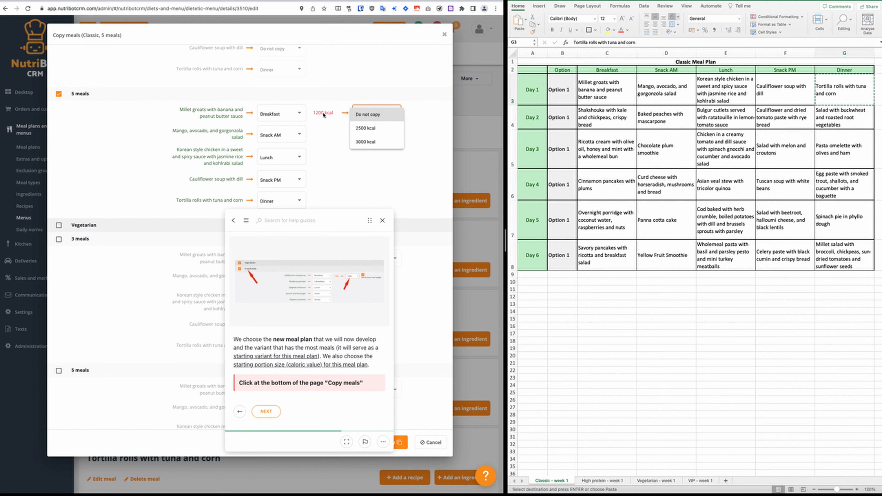
left_click(371, 133)
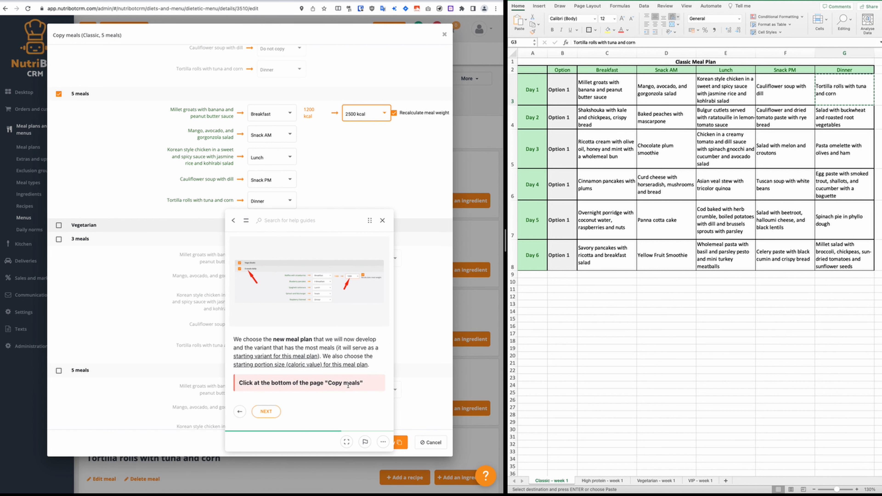
left_click_drag(360, 226, 454, 227)
left_click(390, 445)
left_click(352, 415)
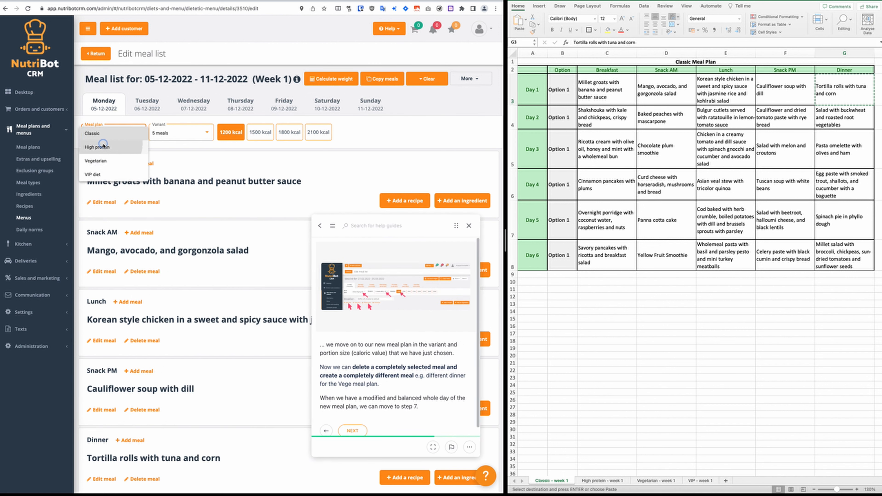
Switch Monday's meal list to the High protein plan with the 5 meals variant and review its meals alongside the guide
left_click(100, 146)
left_click(168, 133)
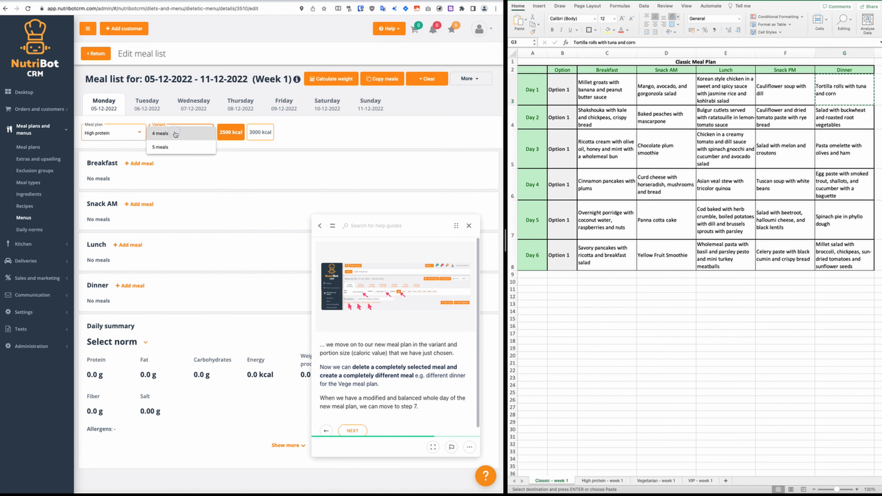
left_click(160, 149)
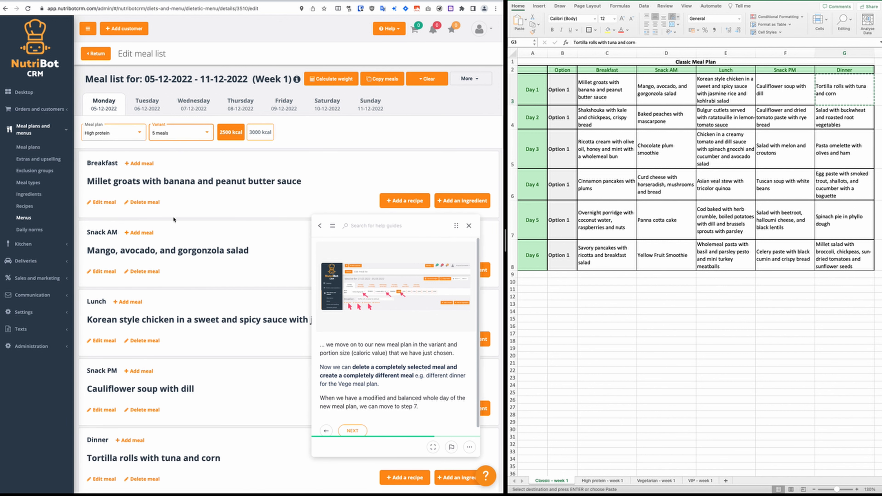
scroll(203, 225, "down", 5)
scroll(217, 225, "up", 6)
scroll(216, 227, "down", 2)
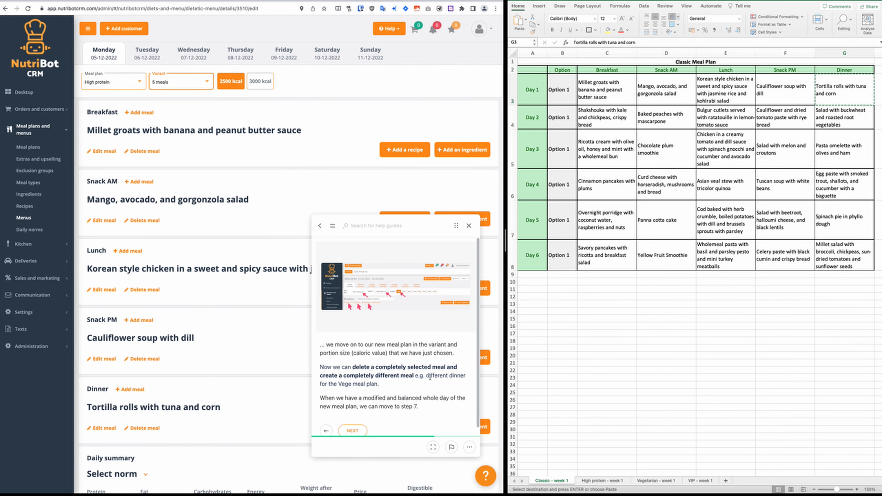
scroll(430, 376, "down", 1)
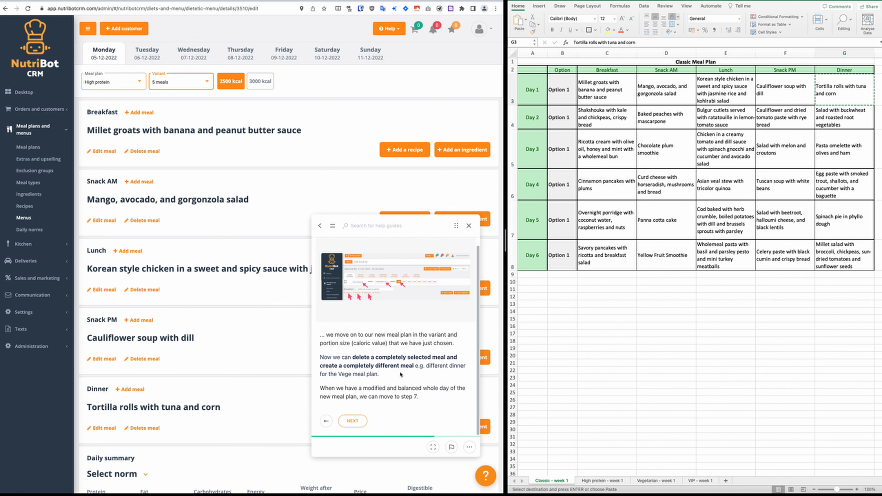
scroll(178, 231, "up", 1)
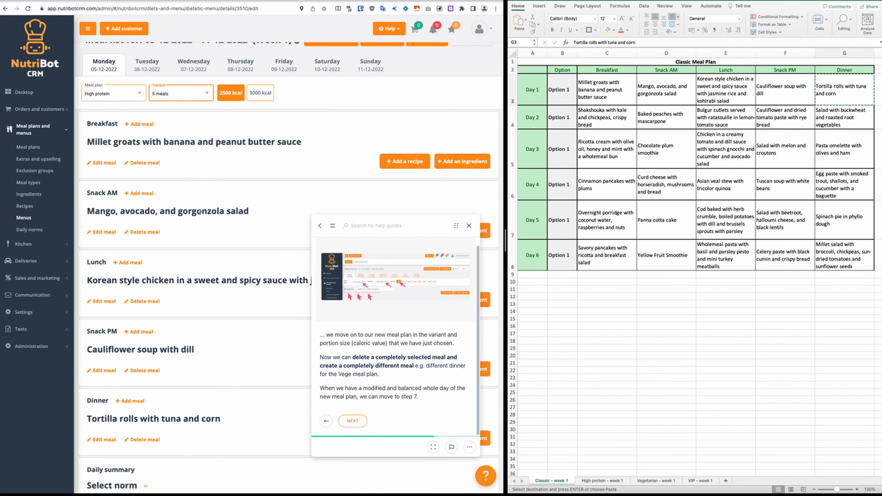
scroll(199, 212, "up", 1)
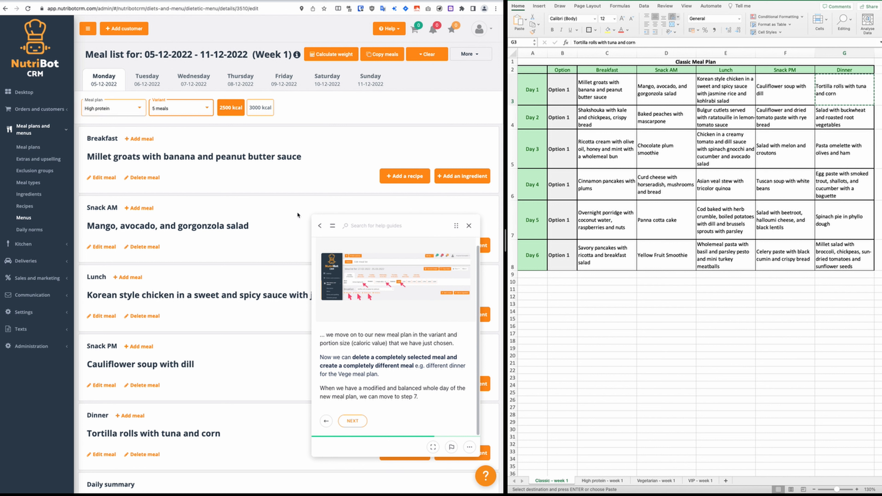
Save the High protein lunch as a new meal, adding "(+25g protein)" to its name and "HP" to its dish code
left_click_drag(455, 226, 467, 234)
scroll(228, 250, "down", 1)
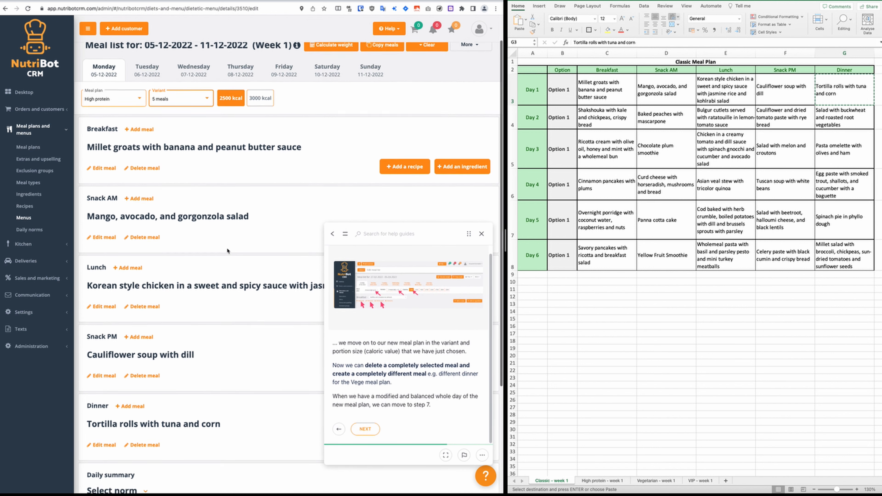
scroll(228, 250, "down", 3)
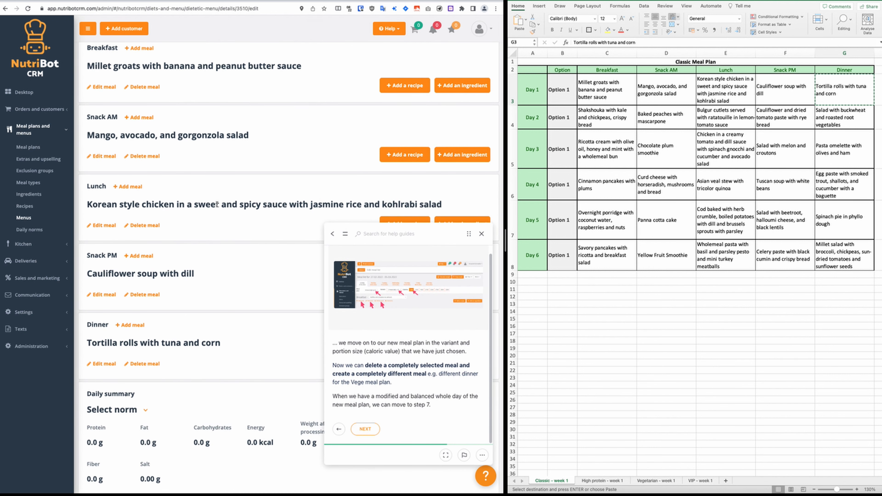
left_click(105, 225)
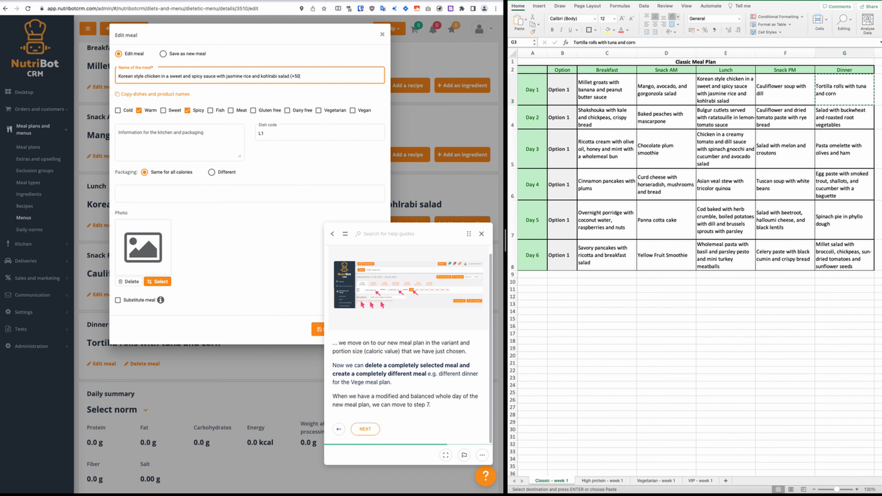
type("25g protein")
left_click(187, 54)
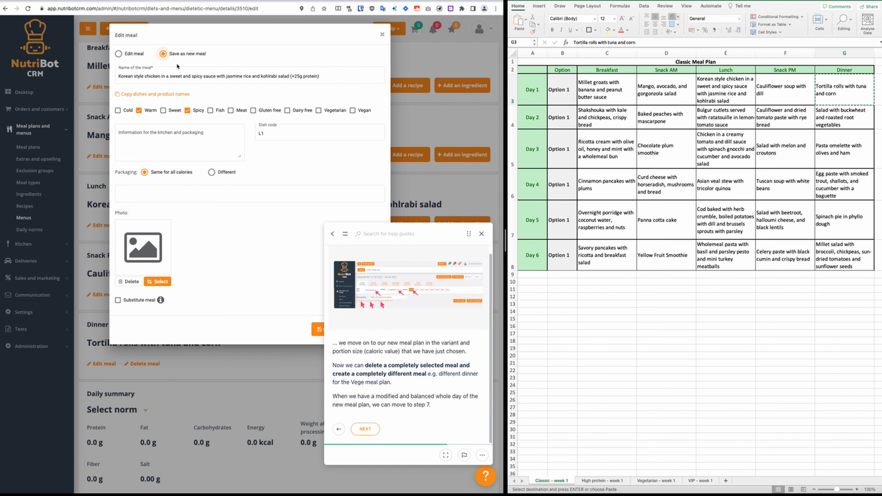
left_click(266, 134)
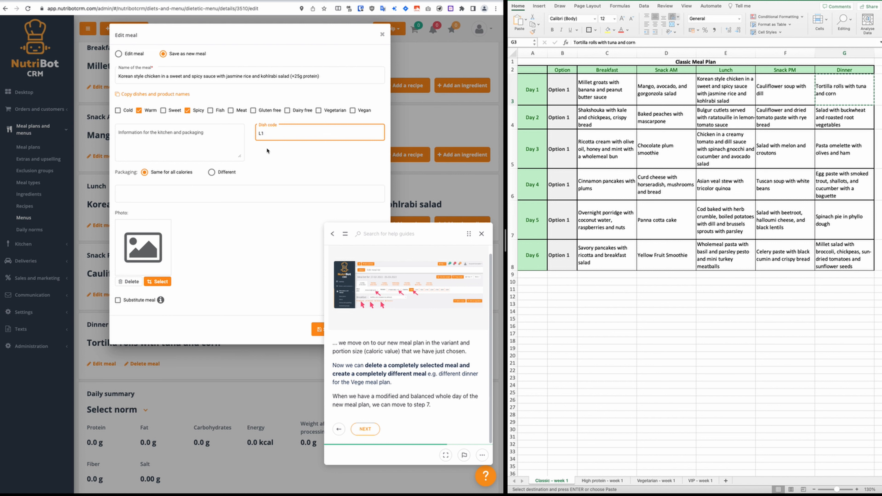
type("HP")
left_click(317, 331)
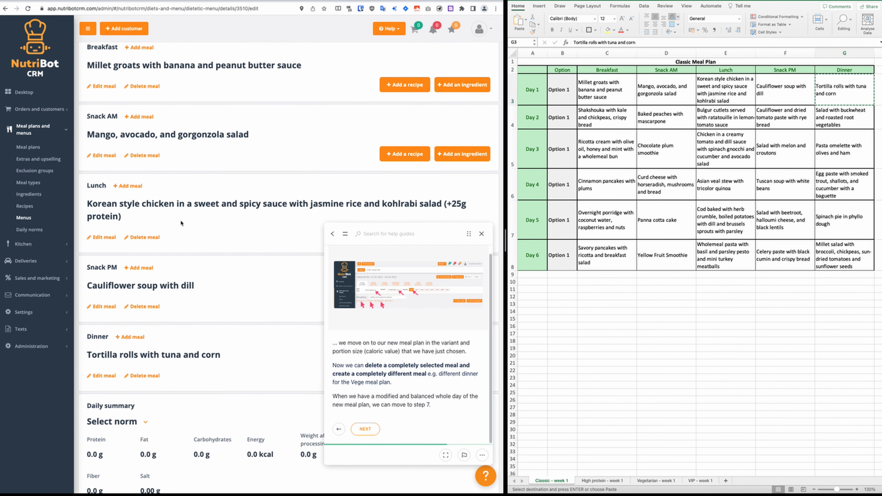
Save the High protein dinner as new meal "Tortilla rolls with tuna and corn (+25g protein)" with dish code D1(HP)
scroll(181, 221, "up", 1)
scroll(180, 221, "down", 1)
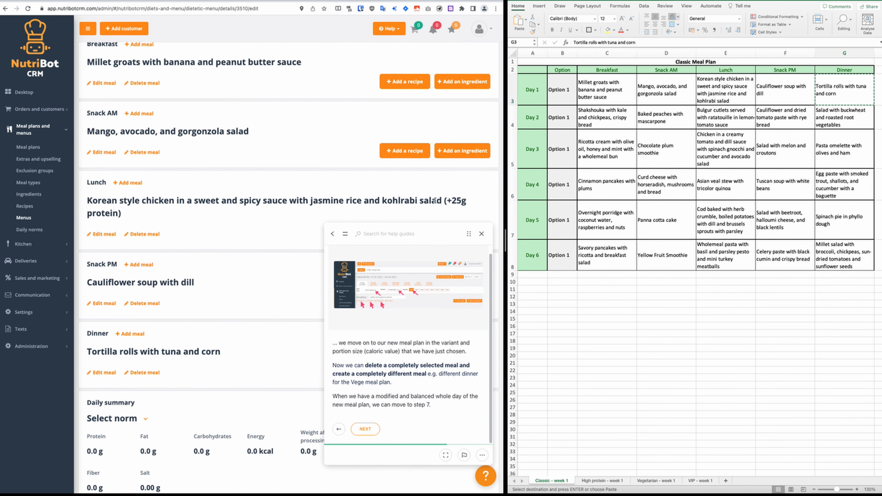
scroll(208, 207, "up", 1)
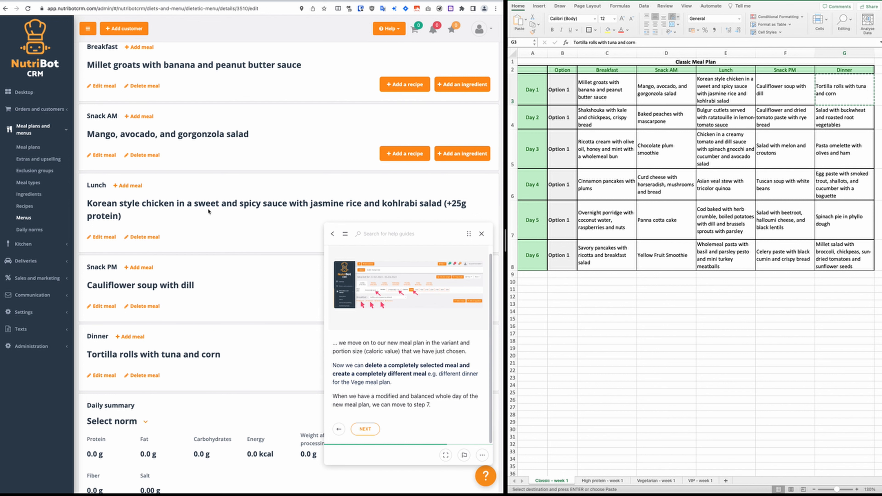
scroll(179, 211, "down", 2)
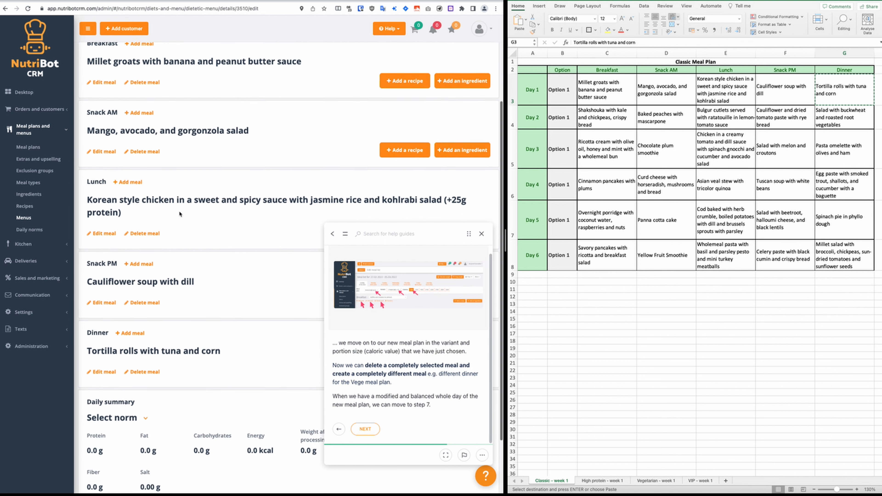
scroll(185, 191, "up", 8)
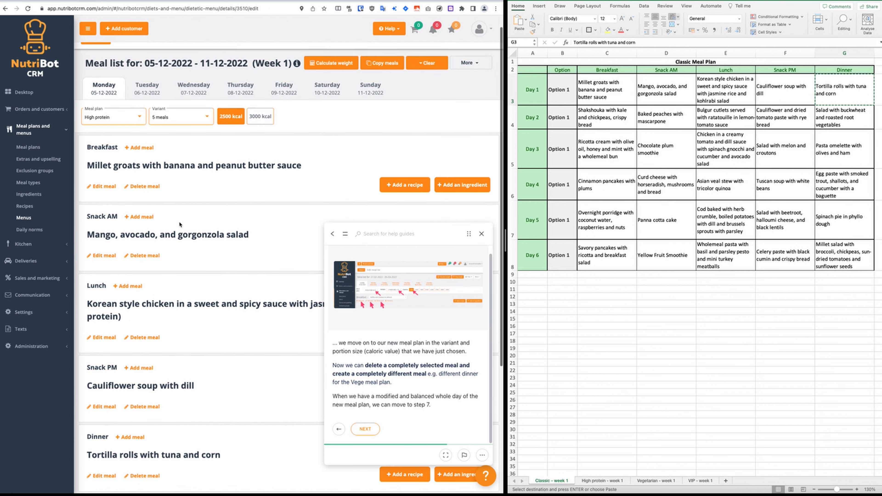
scroll(172, 228, "down", 10)
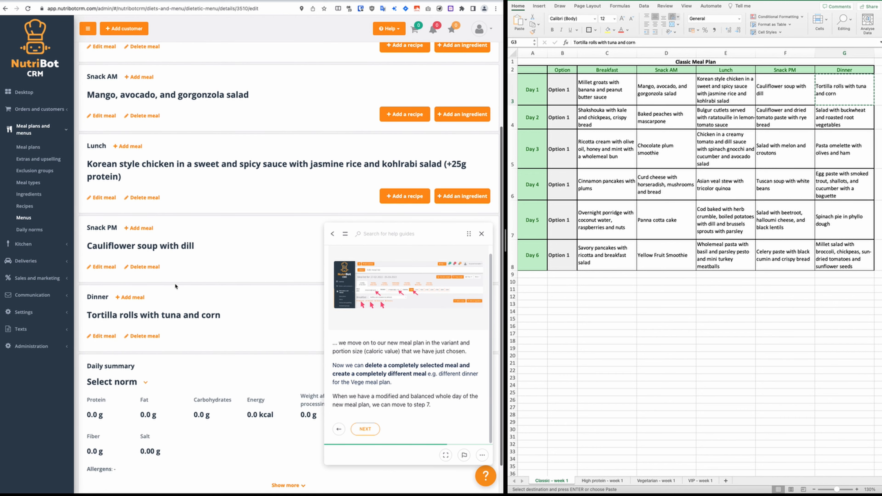
left_click(101, 298)
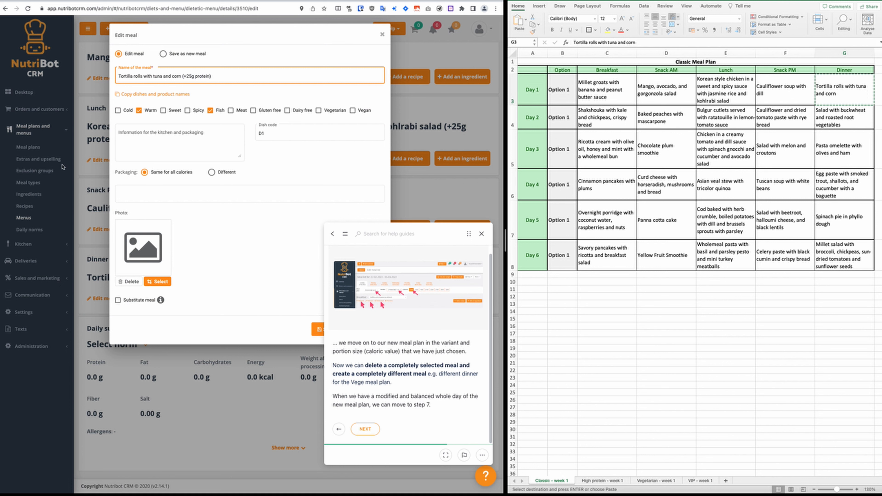
left_click(184, 53)
left_click(284, 132)
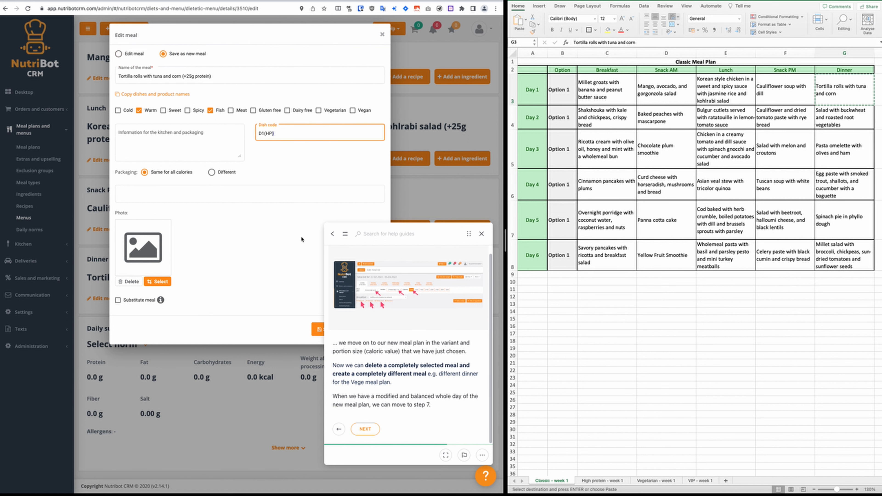
left_click(315, 327)
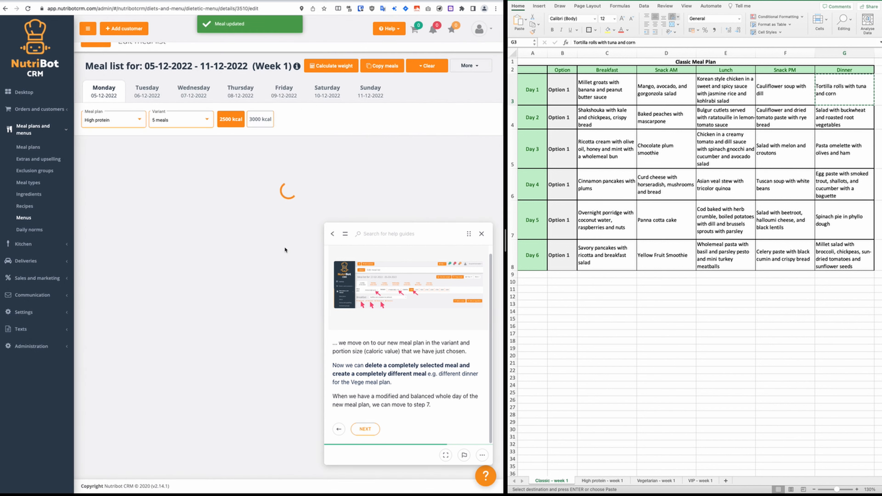
Review Monday's High protein menu and advance the guide to Step 7 on scaling meals to different portion sizes
scroll(220, 227, "up", 1)
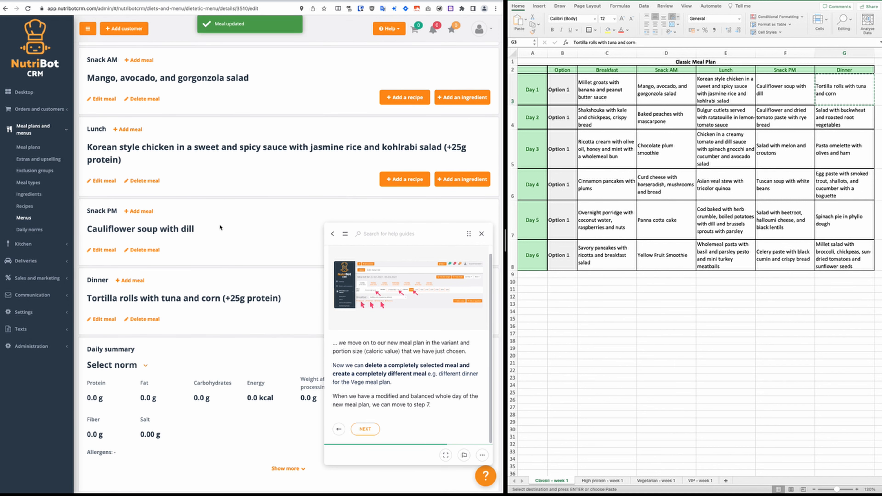
scroll(220, 239, "up", 2)
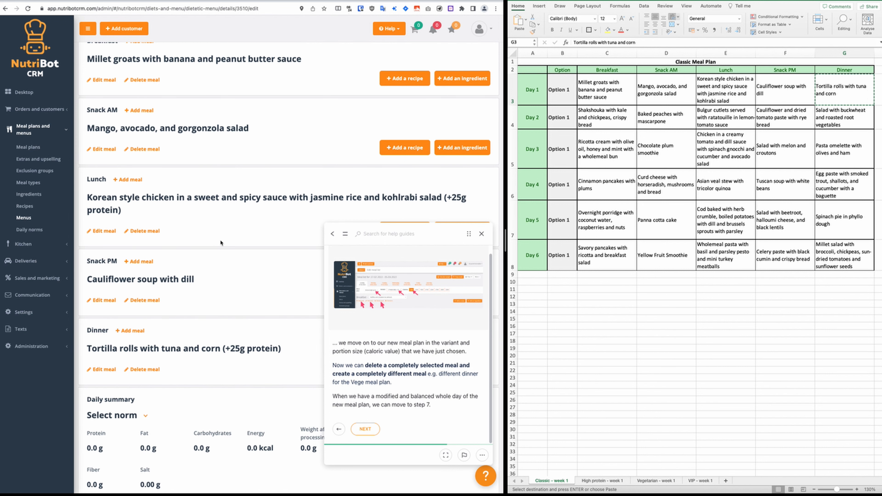
scroll(220, 239, "up", 4)
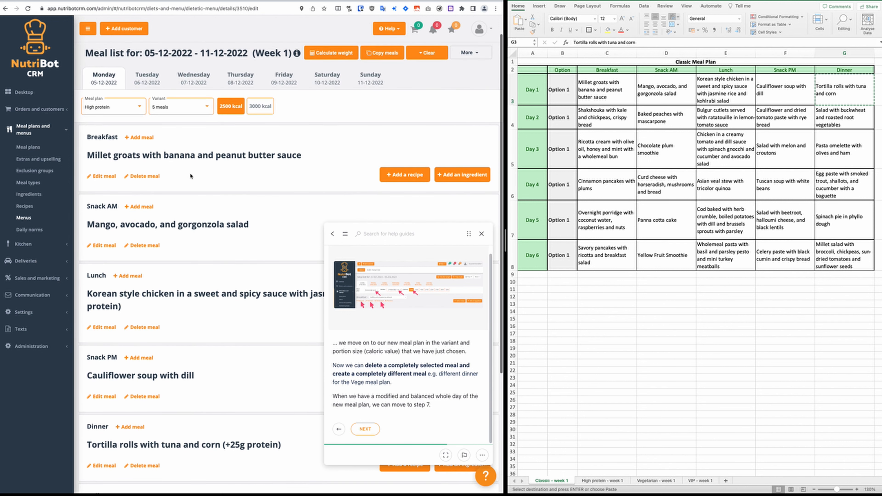
scroll(246, 204, "down", 2)
scroll(263, 272, "up", 3)
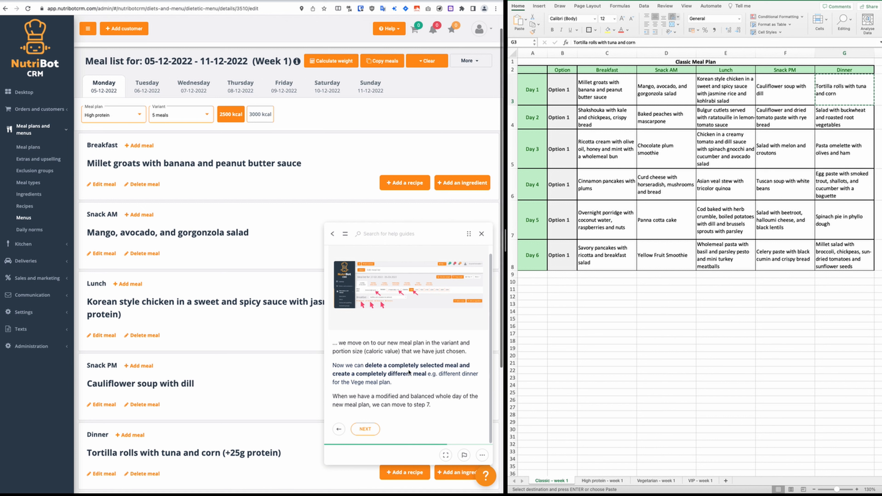
scroll(401, 379, "down", 1)
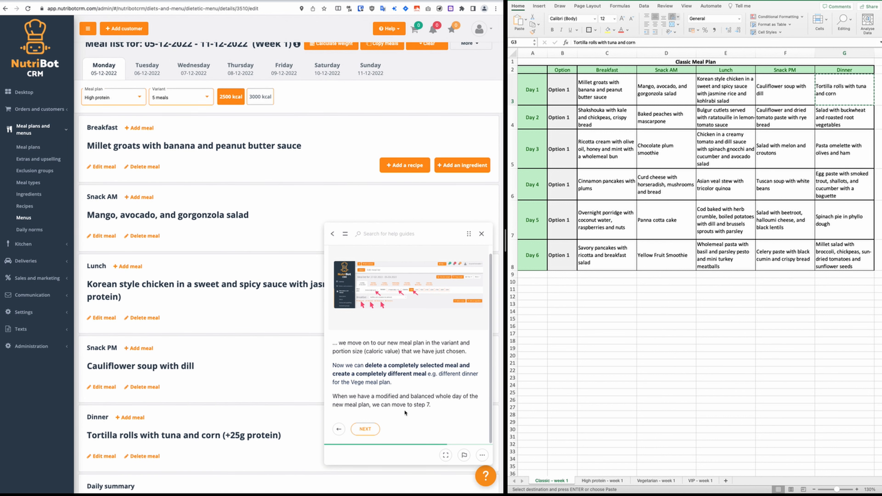
left_click(365, 428)
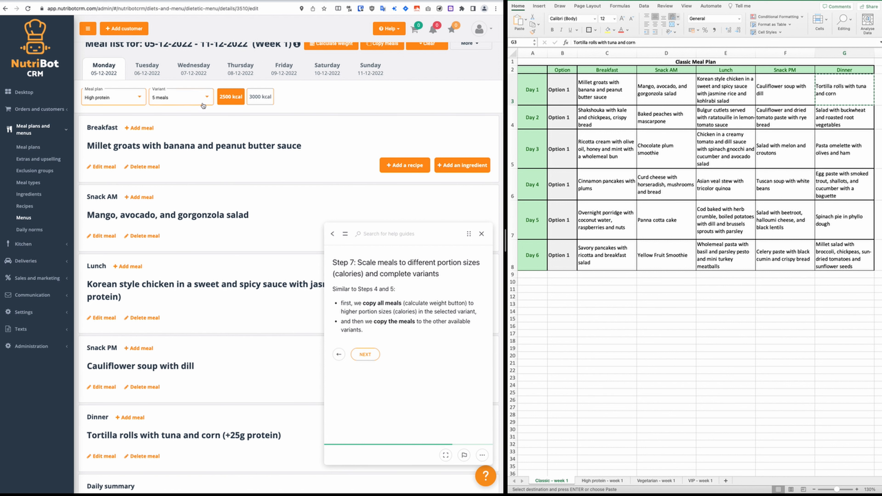
Check the 5 meals variant and the 3000 kcal menu of High protein, and return to 2500 kcal
left_click(170, 97)
left_click(202, 115)
scroll(232, 139, "up", 1)
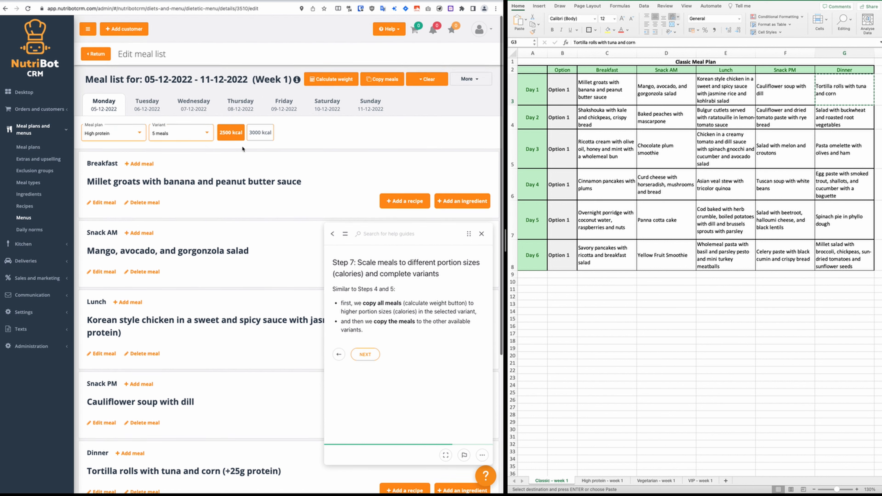
left_click(265, 135)
left_click(239, 137)
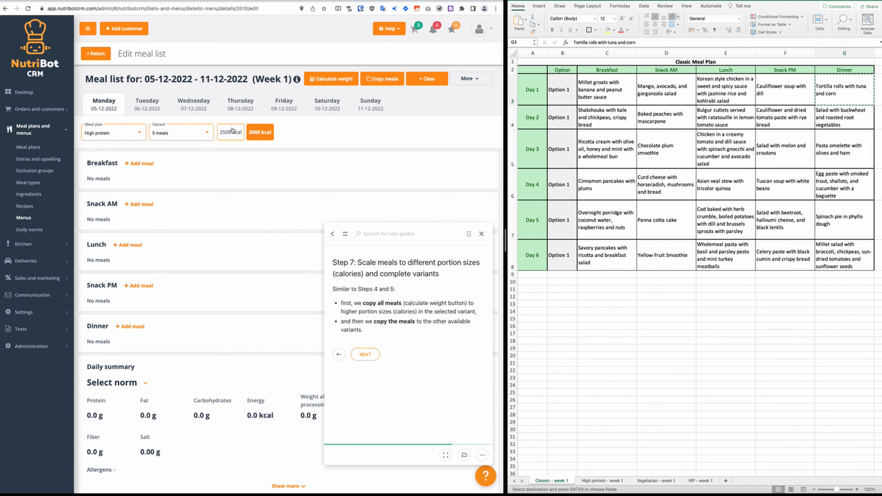
Start calculating weights from the 2500 kcal base and select all of Monday's High protein meals for 3000 kcal
left_click(343, 80)
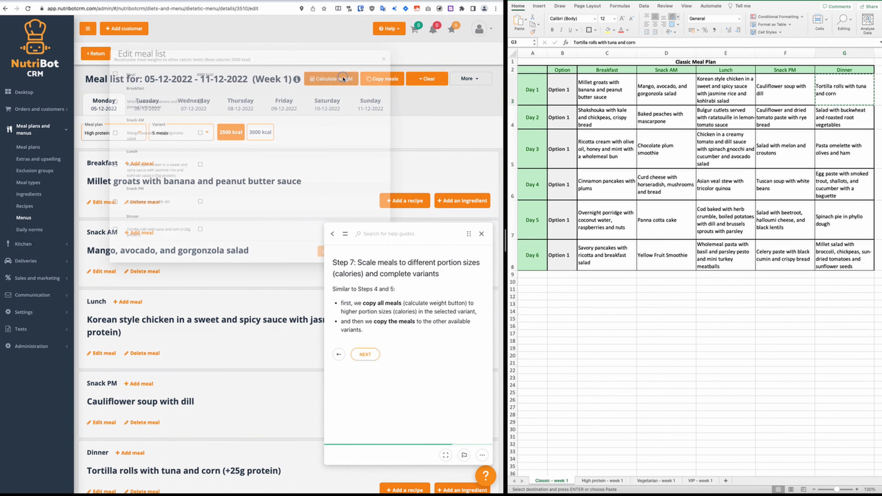
left_click(82, 53)
scroll(260, 160, "down", 5)
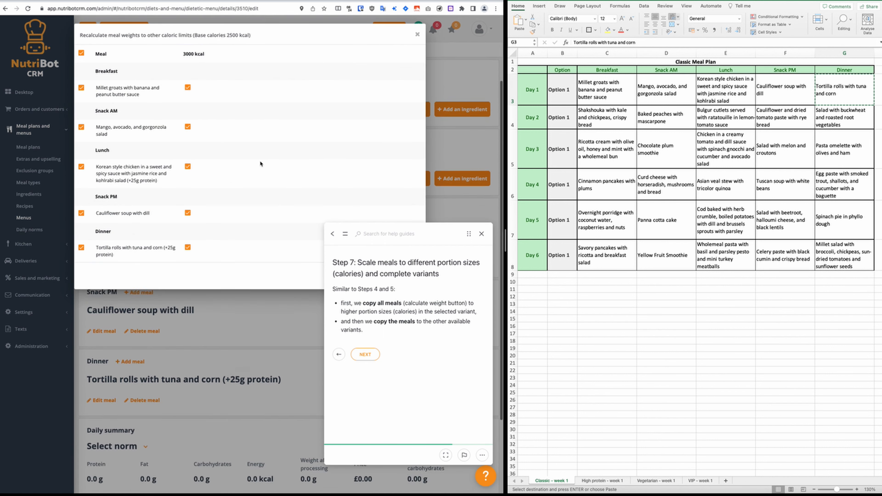
Recalculate the weights of all selected High protein meals in the 5 meals variant to 3000 kcal
left_click_drag(455, 232, 415, 245)
left_click(366, 276)
scroll(256, 132, "up", 5)
scroll(250, 143, "down", 5)
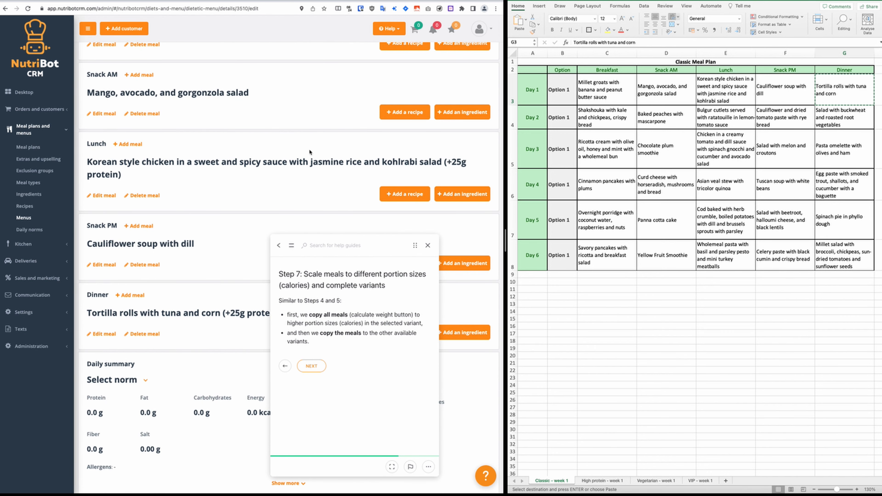
left_click(103, 196)
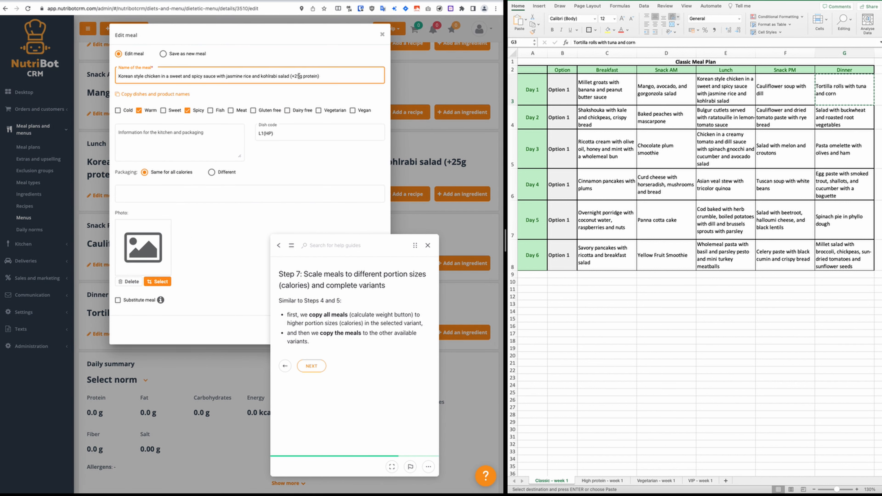
left_click_drag(299, 75, 294, 76)
type("50")
left_click(163, 54)
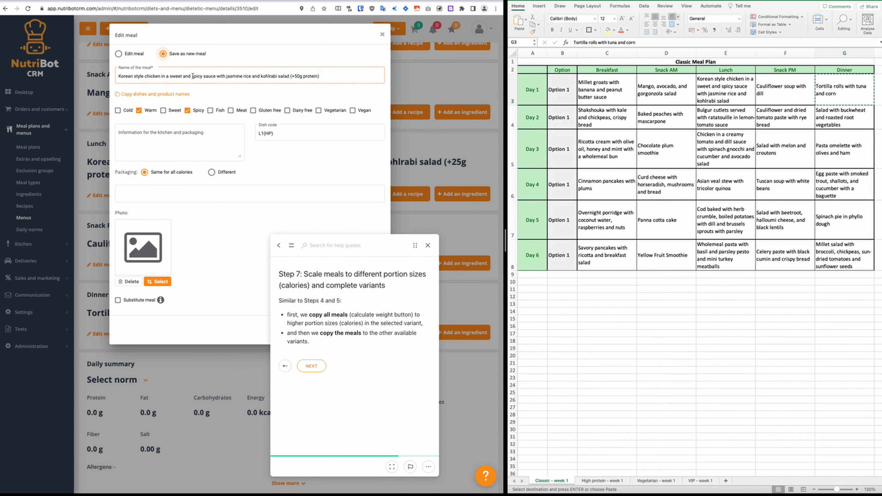
scroll(312, 208, "down", 2)
left_click_drag(415, 245, 470, 256)
left_click(367, 329)
Review the High protein meals in the 5 meals variant at both caloric limits, and check the 4 meals variant
scroll(192, 203, "up", 5)
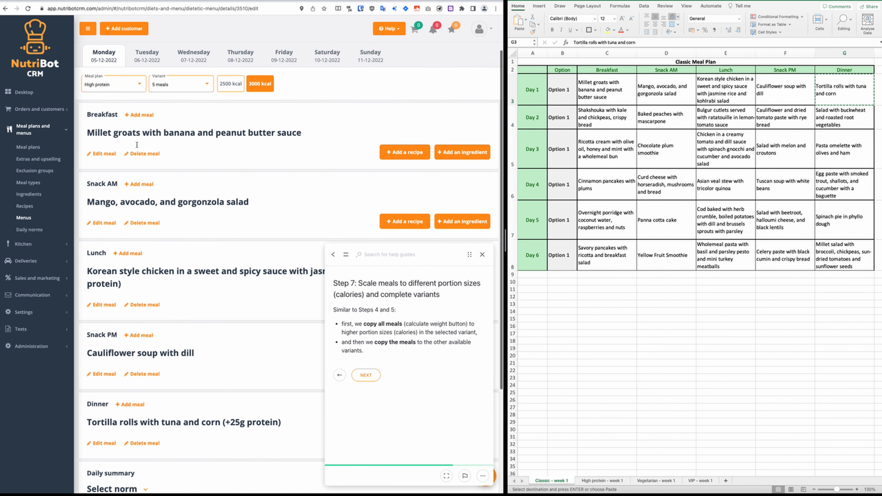
scroll(195, 150, "up", 2)
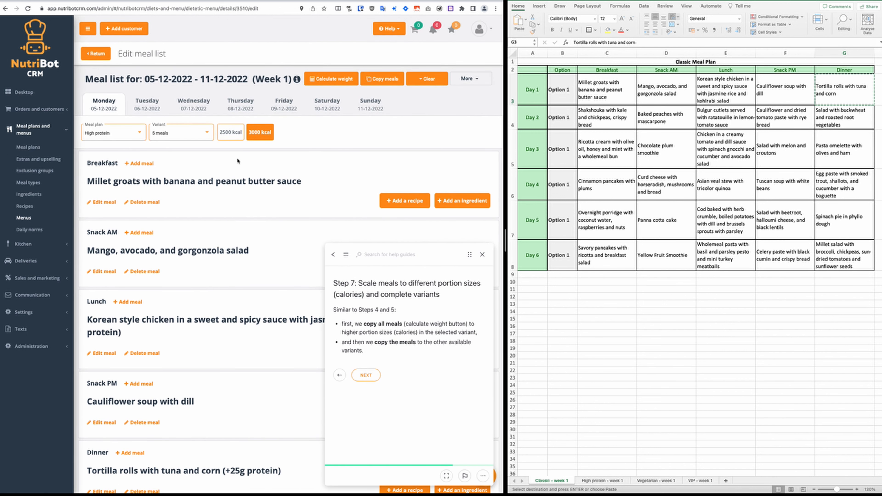
scroll(221, 196, "down", 5)
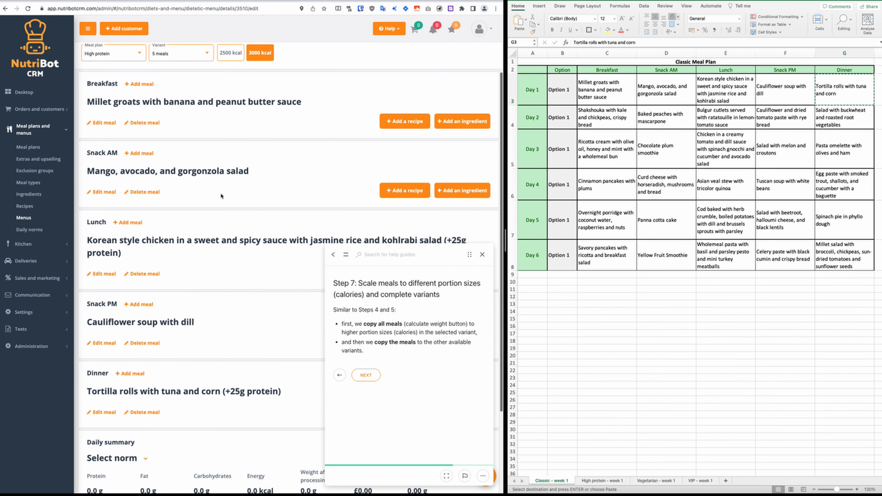
scroll(221, 196, "up", 4)
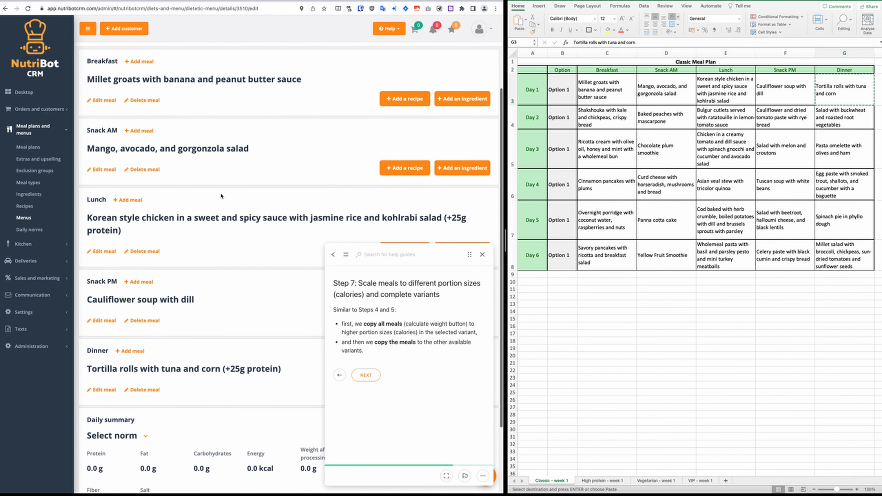
left_click(236, 92)
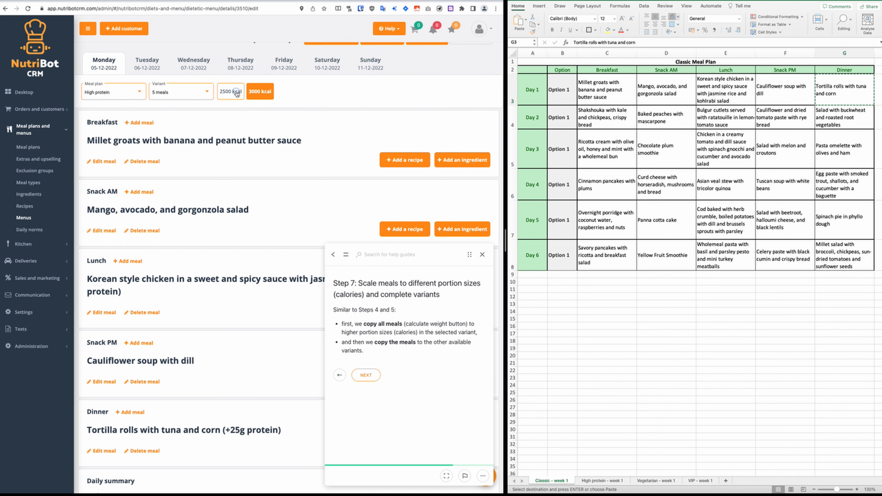
left_click(263, 93)
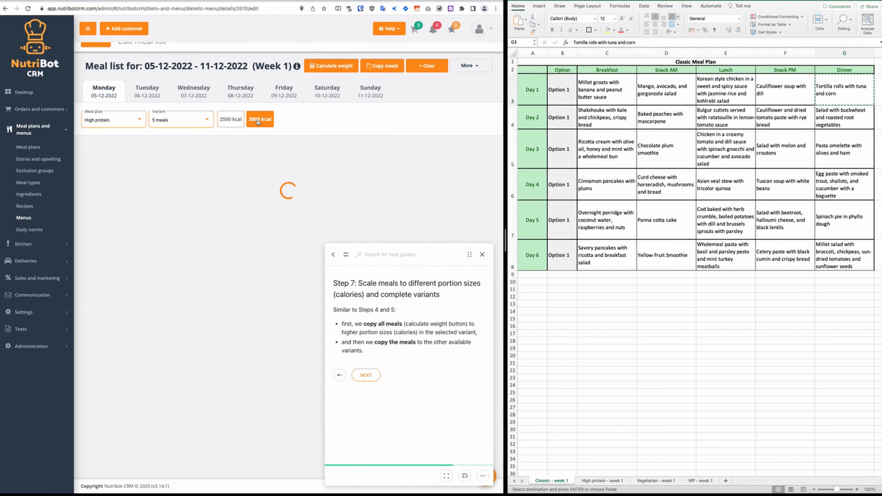
left_click(184, 132)
left_click(162, 119)
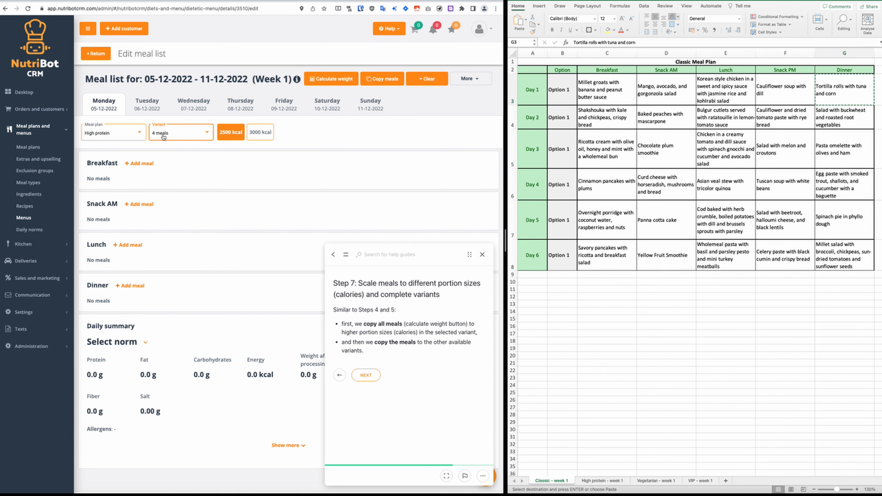
Set up copying all Monday meals of the High protein 5 meals variant with all caloric limits
left_click(161, 133)
left_click(163, 146)
left_click(382, 79)
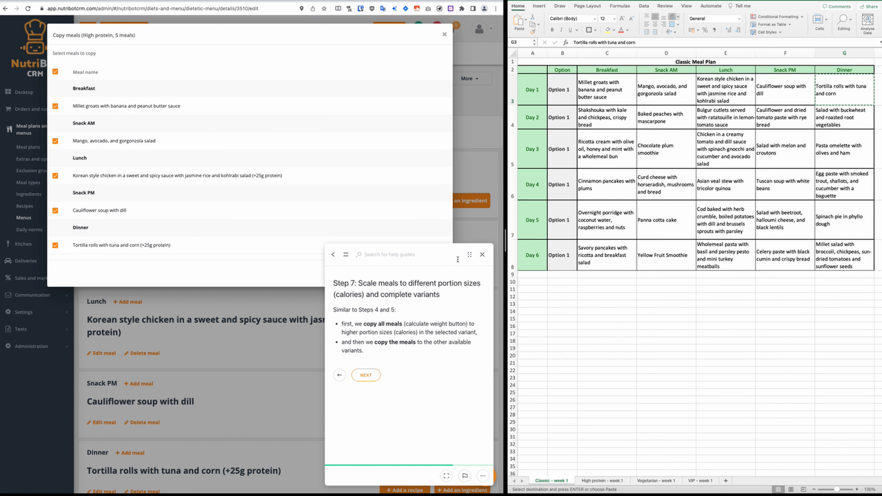
left_click_drag(469, 256, 302, 254)
left_click(392, 276)
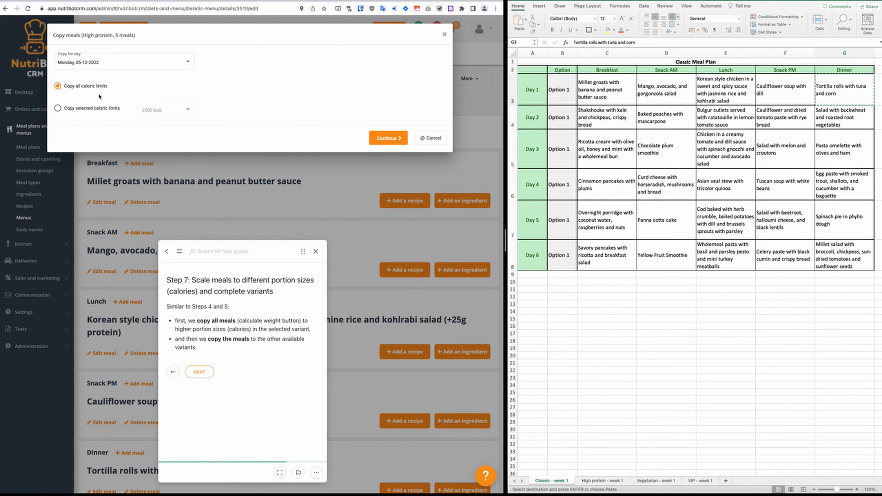
left_click(400, 140)
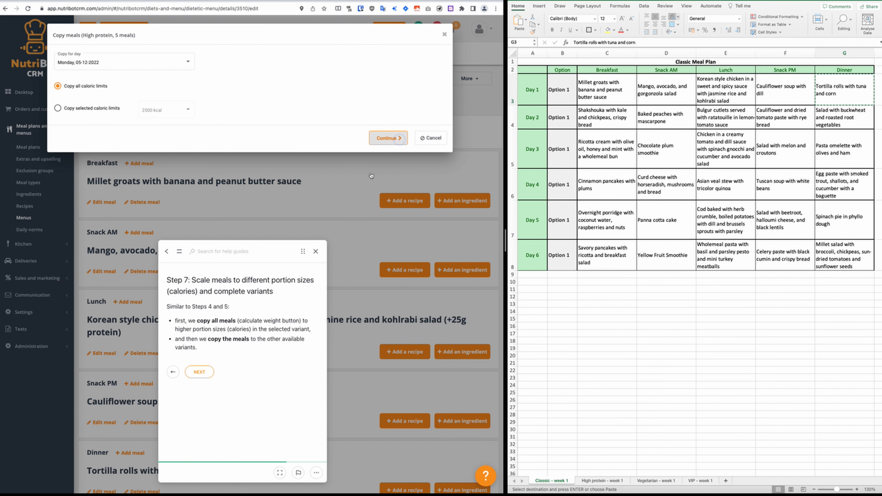
Copy the meals to the High protein 4 meals variant, keeping the suggested meal and calorie assignments
scroll(144, 237, "down", 5)
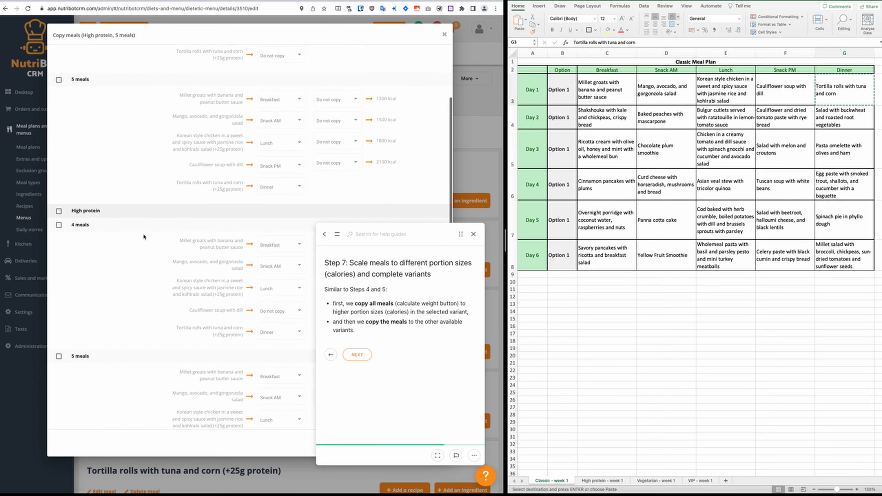
scroll(143, 236, "down", 2)
left_click(58, 157)
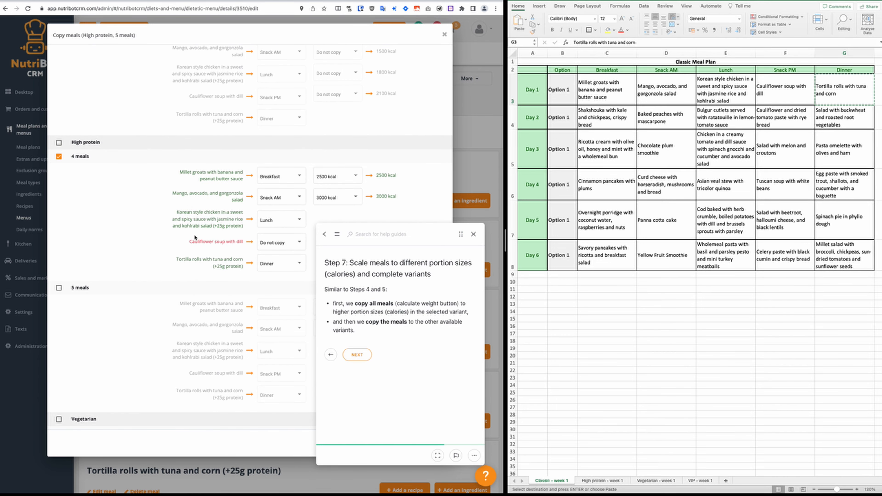
scroll(194, 233, "down", 2)
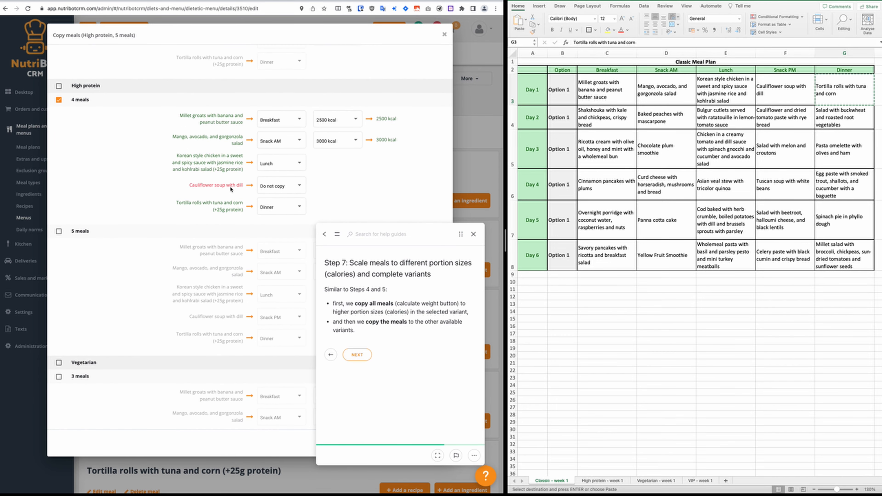
scroll(229, 186, "down", 2)
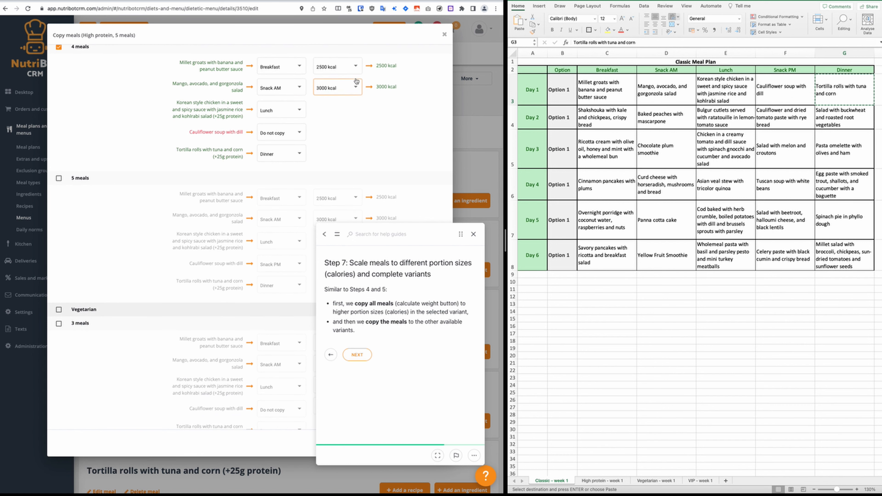
left_click_drag(459, 235, 275, 234)
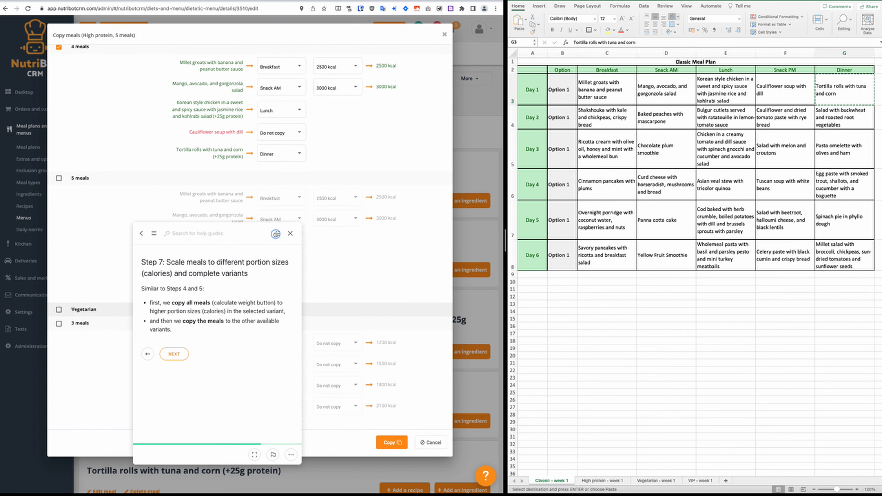
left_click(382, 442)
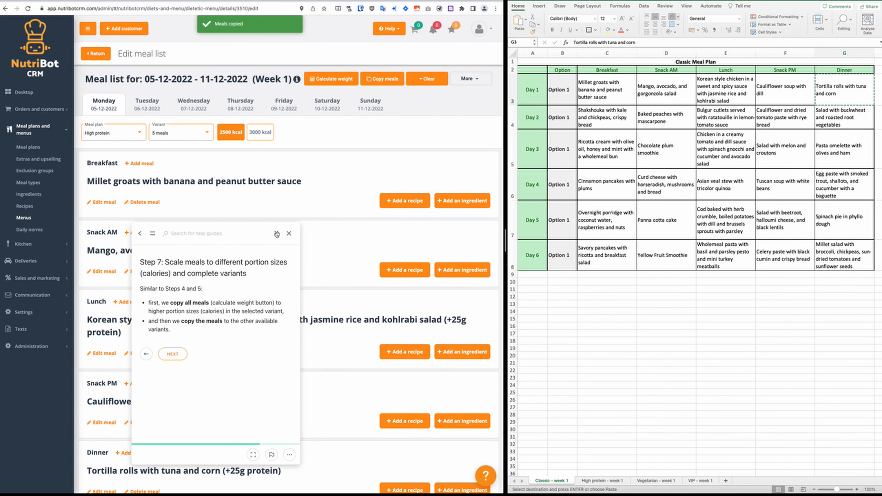
Check the meals in the High protein 4 meals variant at 3000 kcal and 2500 kcal
left_click(159, 134)
left_click(161, 119)
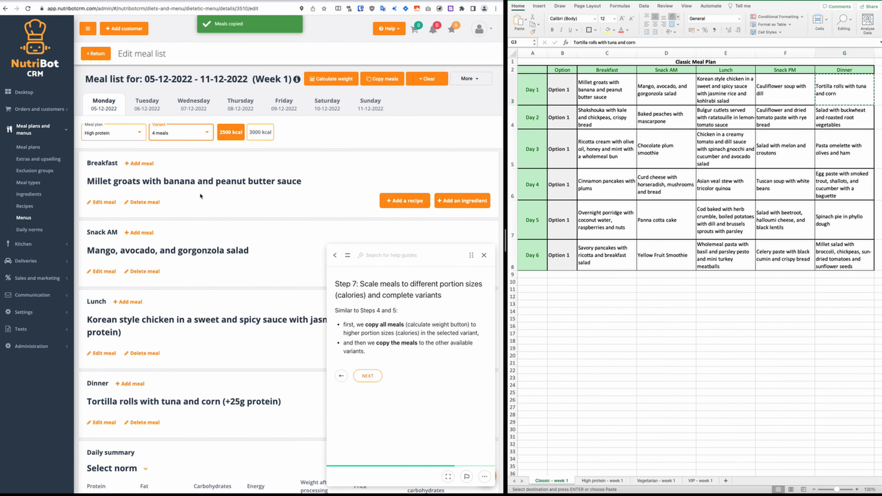
left_click(258, 136)
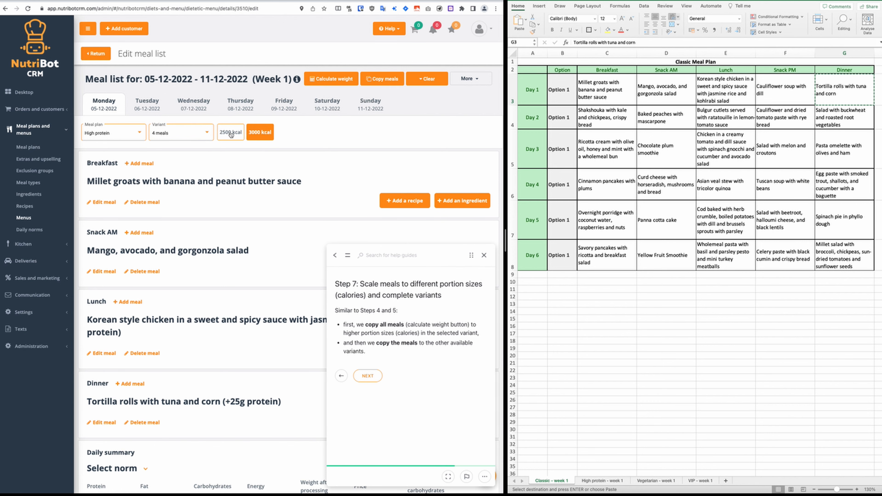
scroll(230, 134, "down", 4)
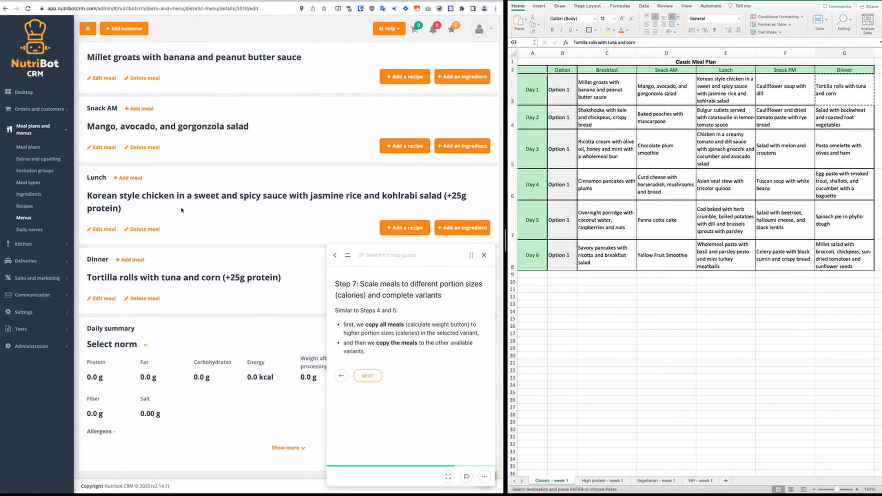
scroll(182, 210, "up", 4)
left_click(230, 132)
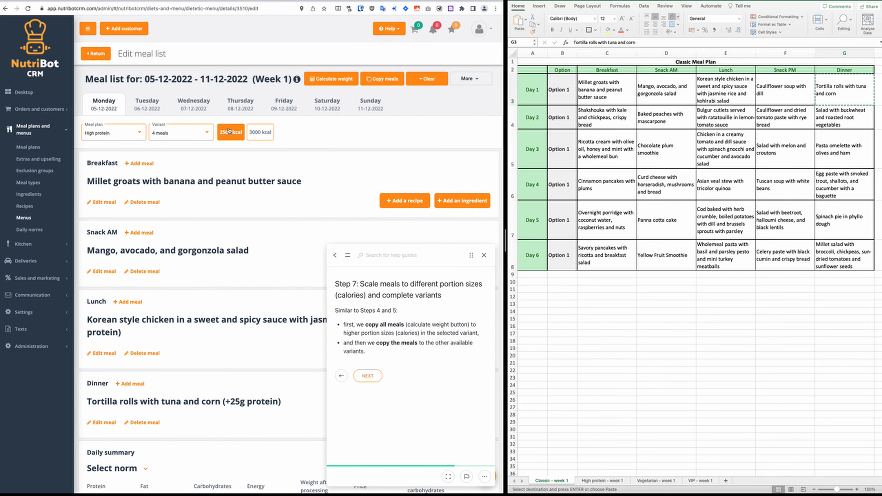
Advance the help guide to Step 8 and switch the meal list to the Vegetarian plan's 5 meals variant
left_click(377, 374)
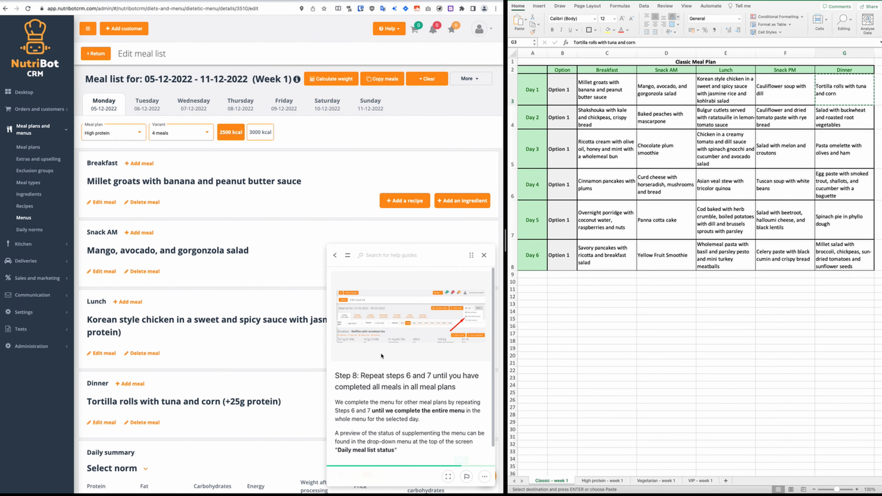
scroll(381, 355, "down", 1)
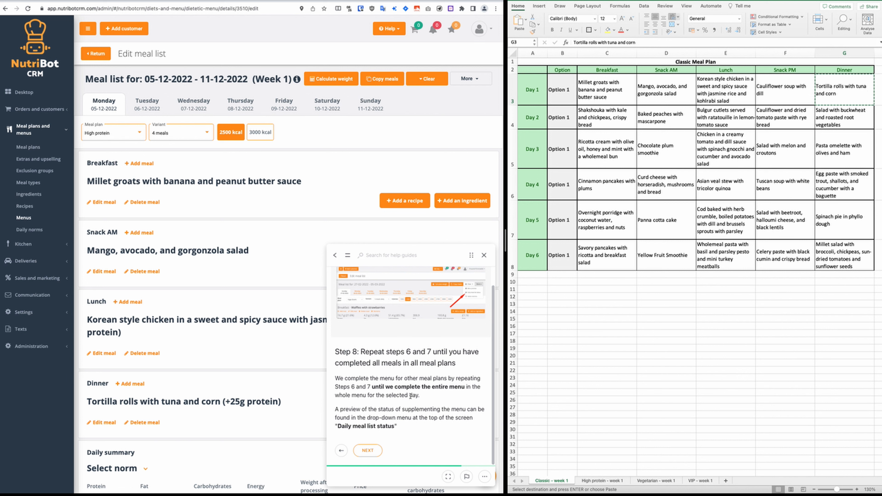
left_click(122, 133)
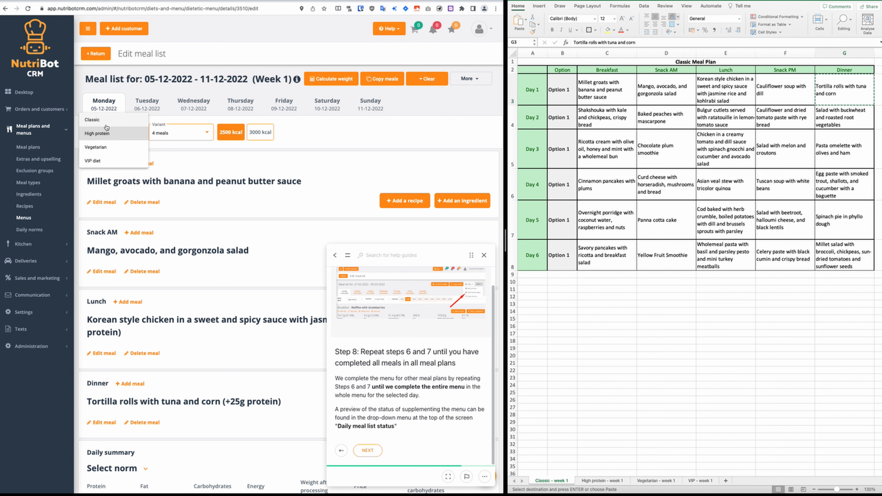
left_click(115, 147)
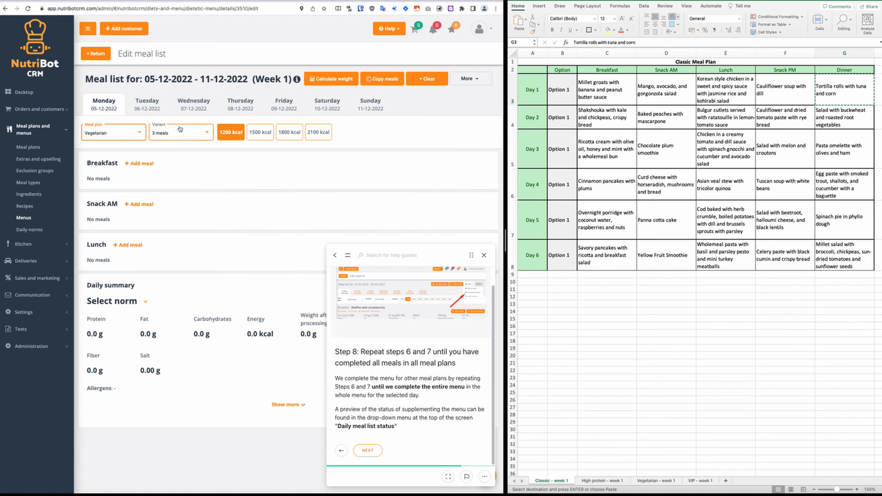
left_click(174, 135)
left_click(164, 147)
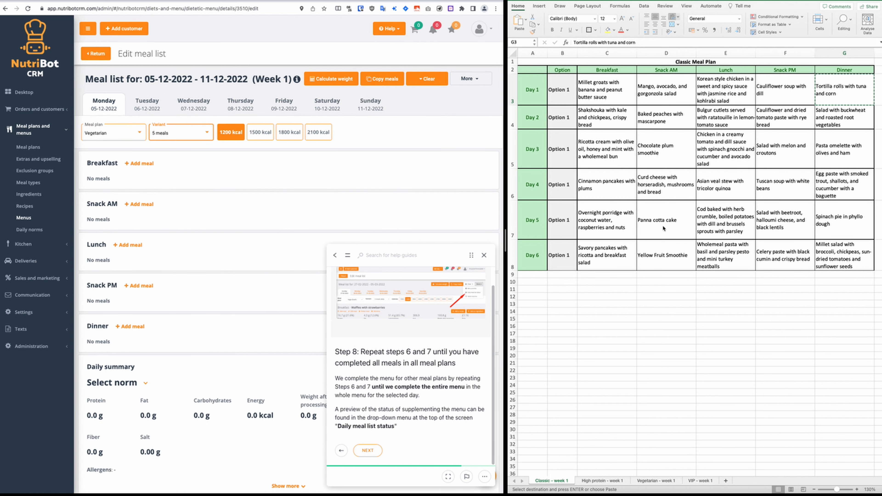
Start a new Vegetarian breakfast meal named "Omelette with mushrooms and gouda cheese", copied from Day 1 of the Vegetarian - week 1 sheet
left_click(658, 481)
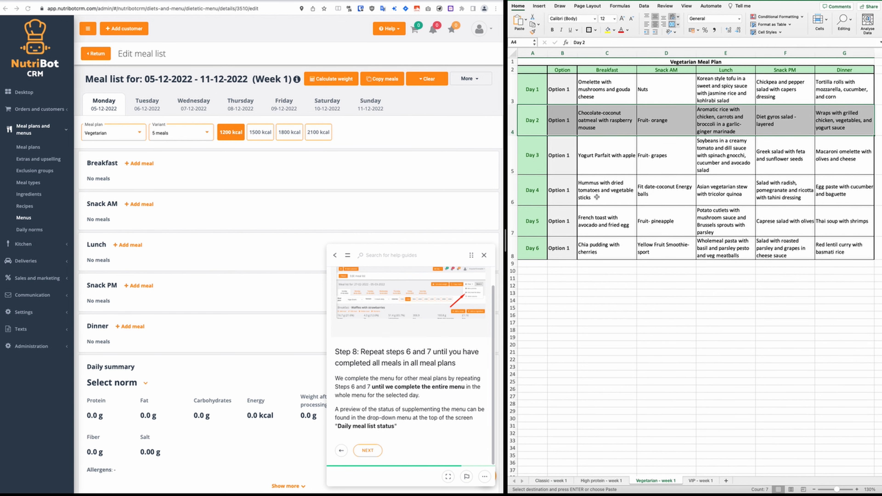
left_click(587, 177)
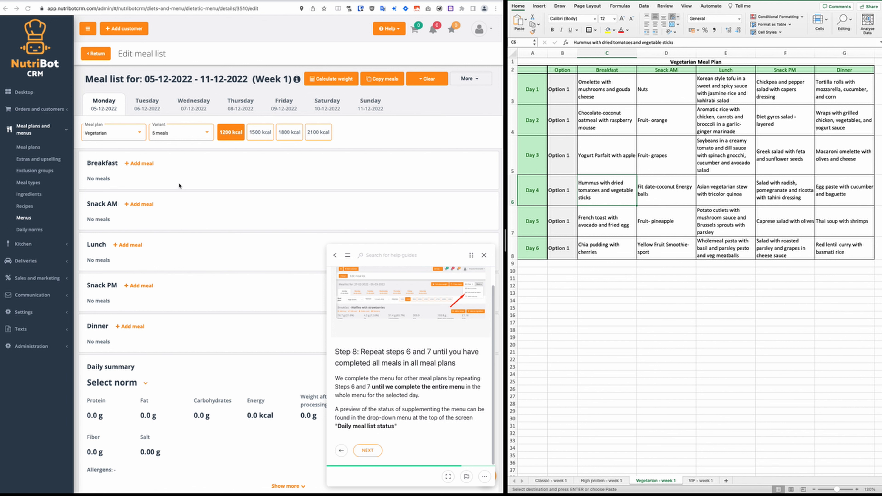
left_click(190, 177)
left_click(141, 164)
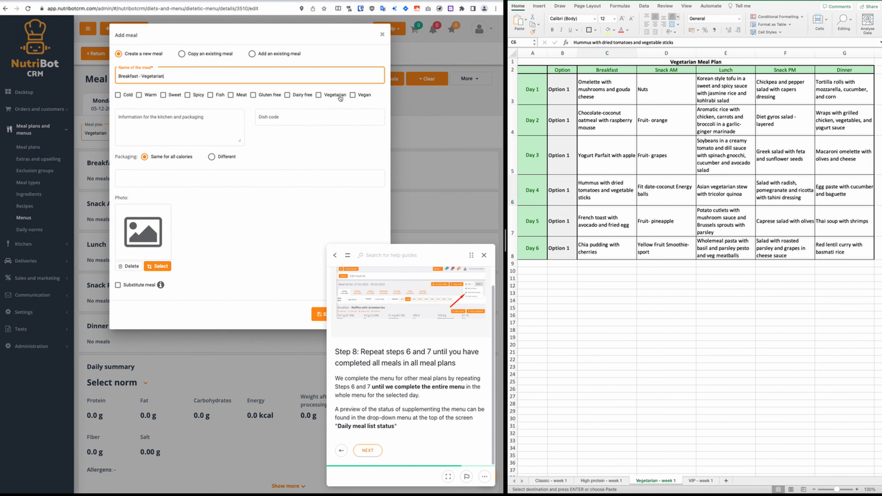
left_click(606, 89)
key("super+c")
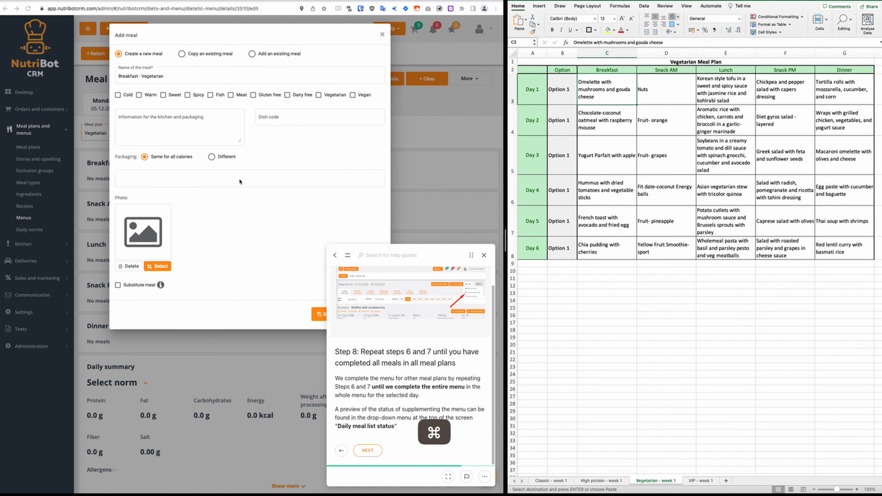
left_click(143, 74)
key("super+a")
key("super+v")
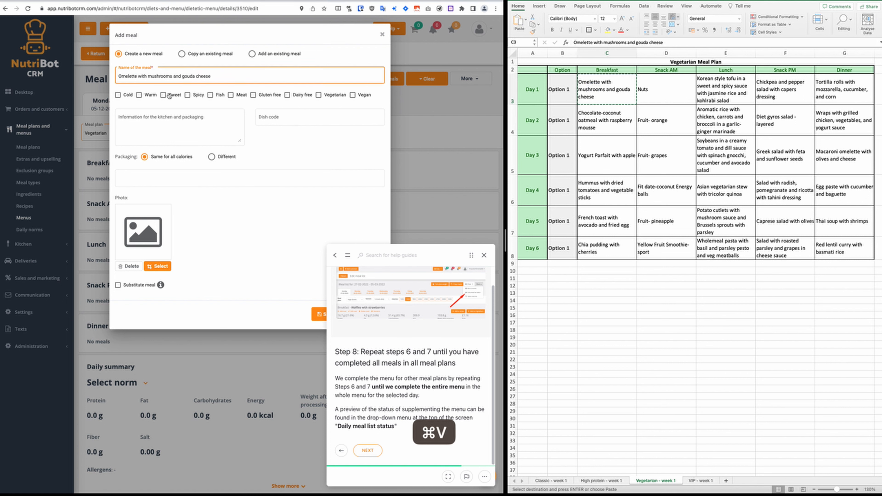
Mark the new omelette breakfast meal as Warm and give it the dish code B2
left_click(140, 95)
left_click(270, 118)
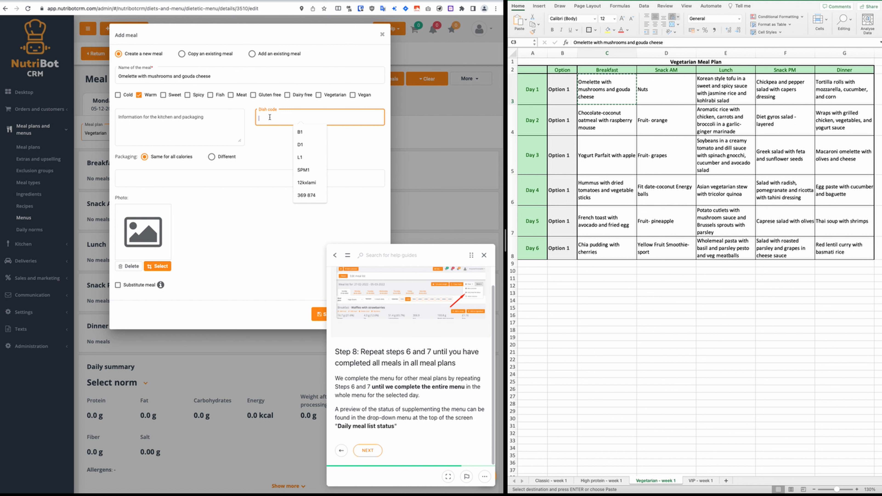
type("B2")
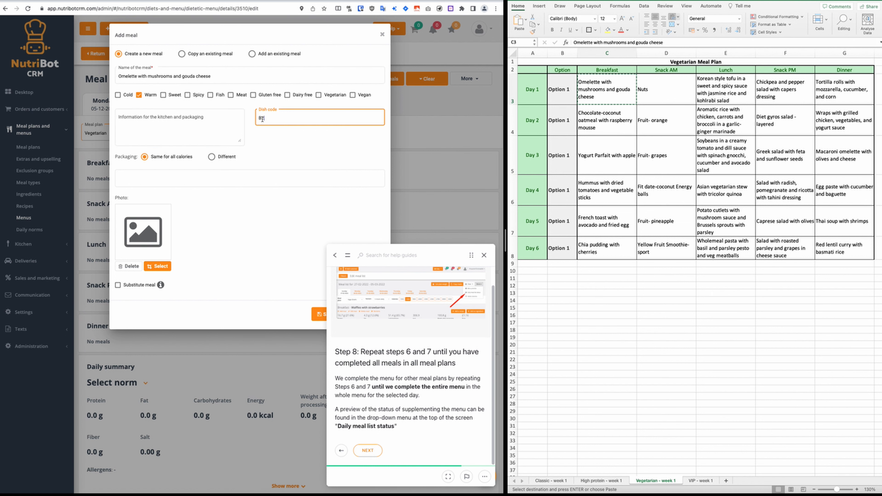
Check the omelette's option number in the VIP - week 1 sheet against its dish code, and save the breakfast meal
left_click(701, 481)
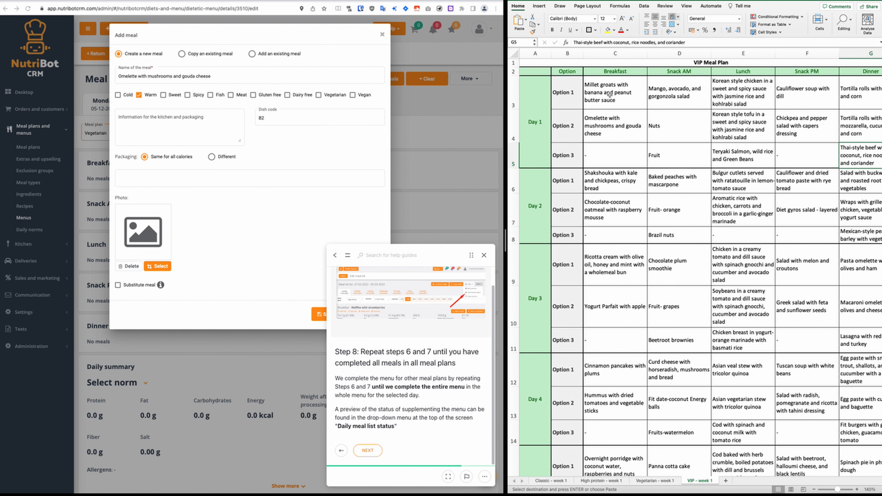
left_click(655, 480)
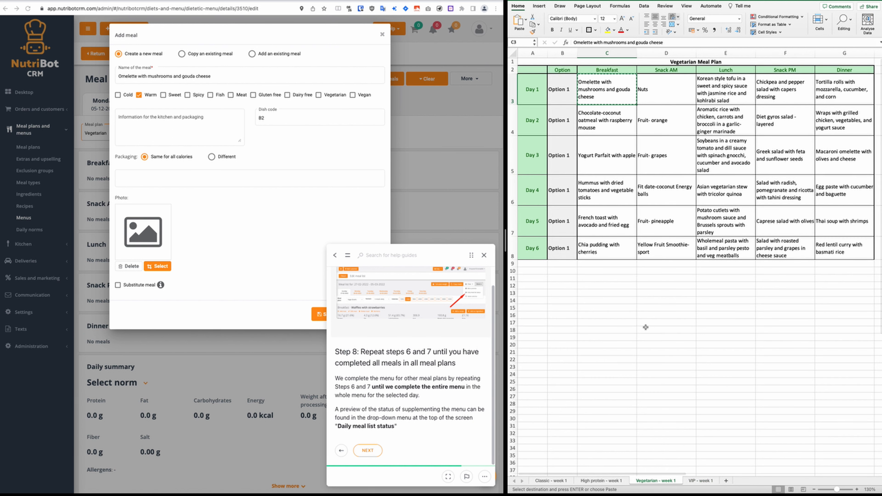
left_click(268, 119)
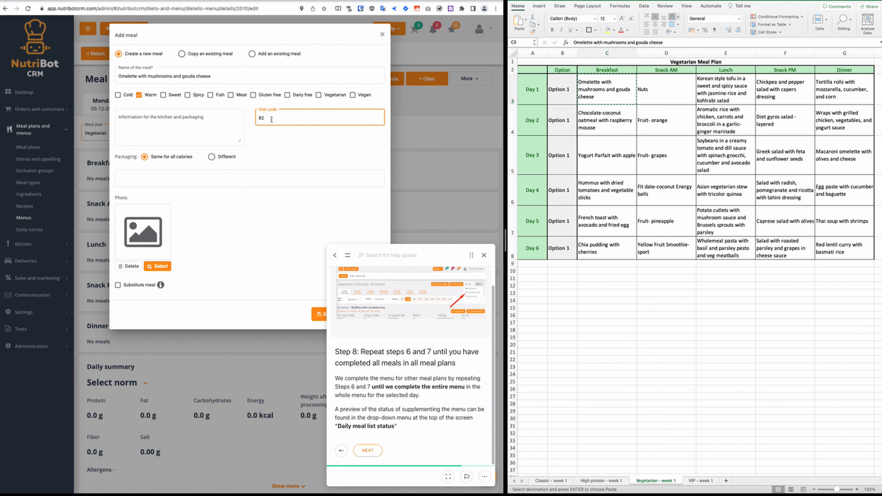
left_click_drag(271, 120, 247, 117)
left_click(284, 133)
left_click(290, 285)
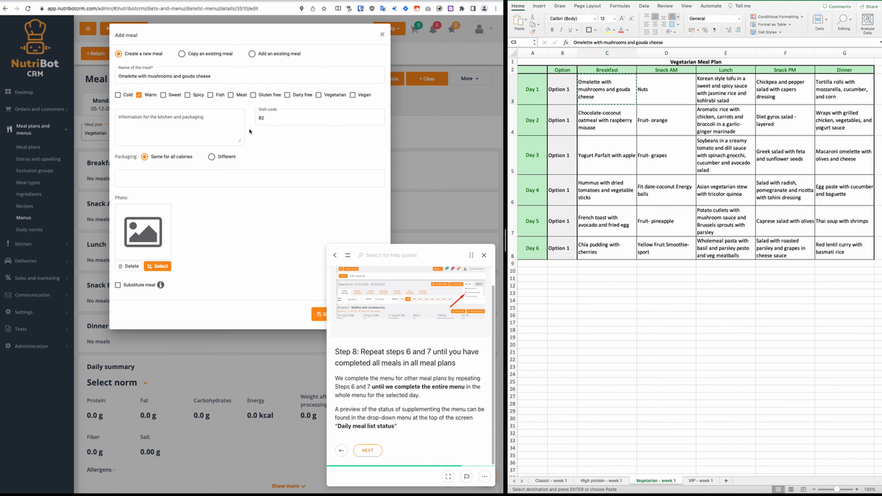
left_click(265, 123)
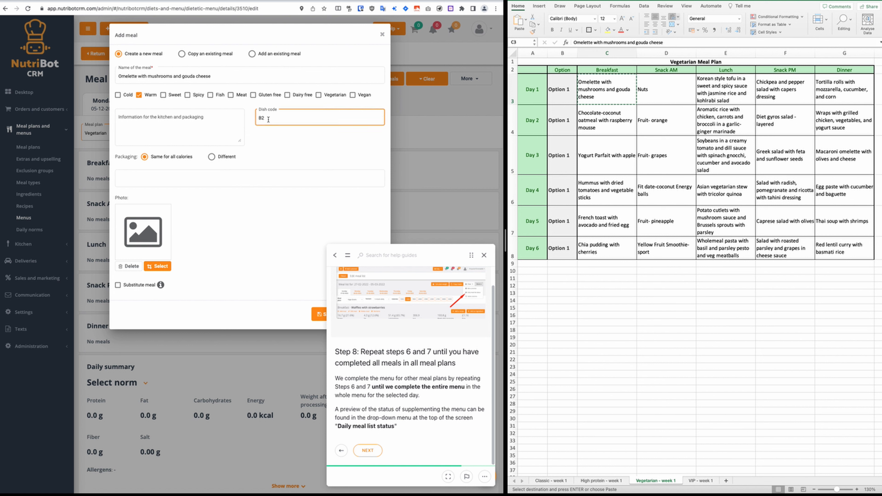
left_click(164, 104)
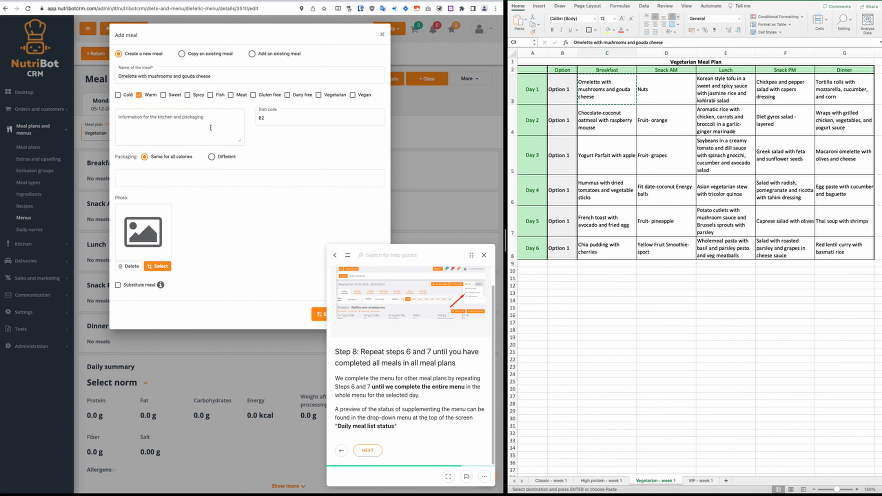
left_click(319, 314)
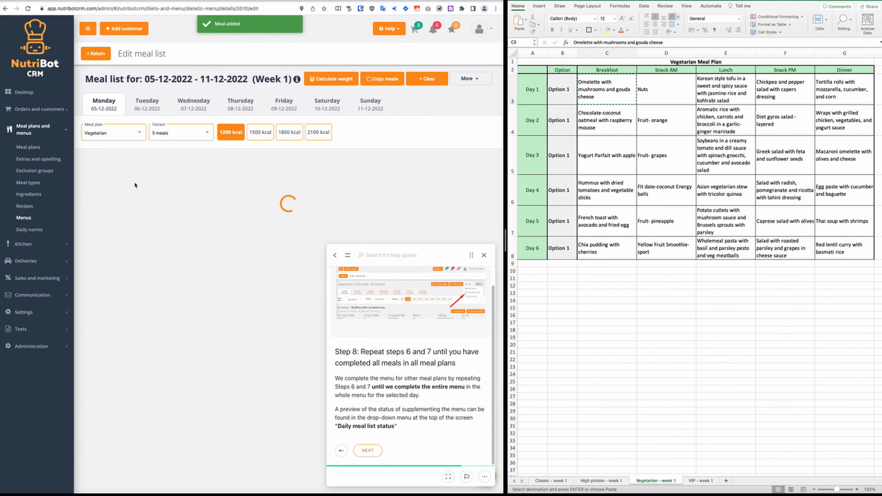
Add the Snack AM meal "Nuts", copied from Day 1 of the Vegetarian - week 1 sheet, with dish code SAM2
left_click(680, 99)
key("super+c")
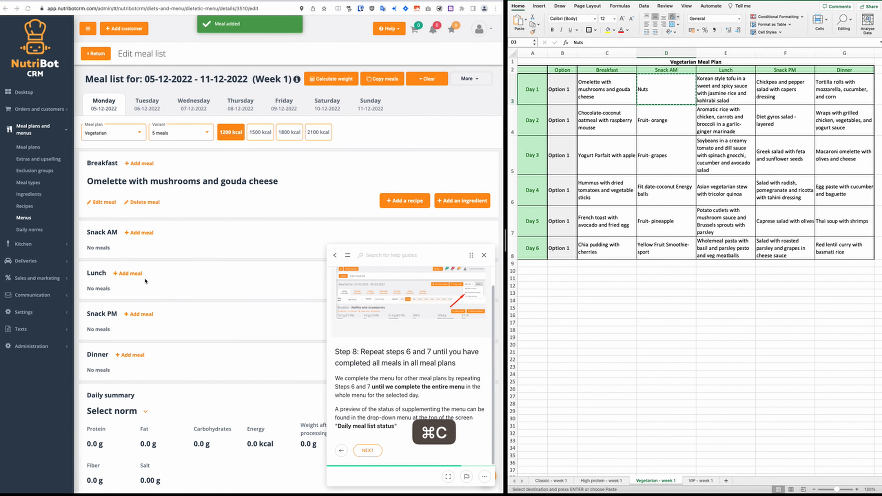
left_click(144, 233)
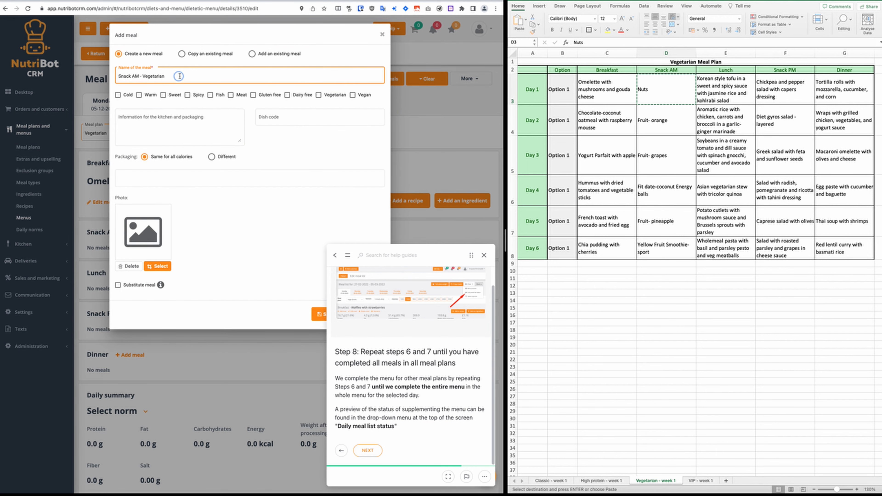
key("super+a")
key("super+v")
left_click(283, 120)
type("SAM2")
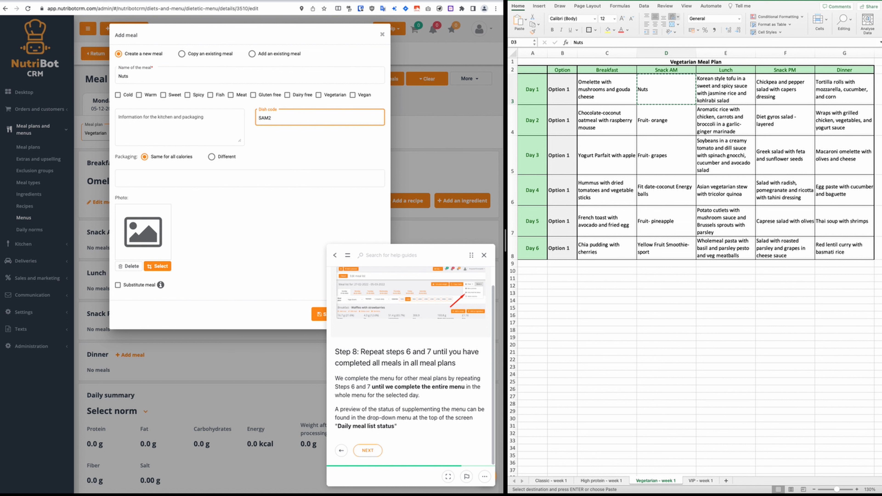
left_click(283, 309)
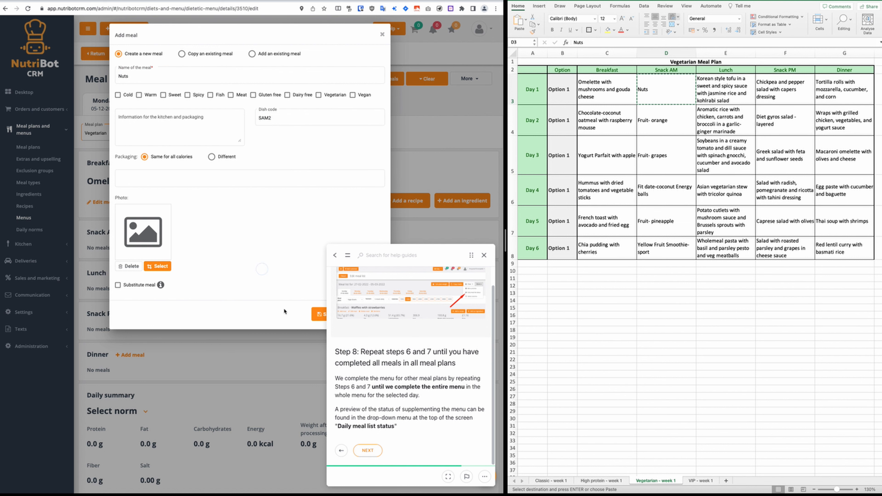
left_click(320, 313)
Add the sheet's Day 1 lunch "Korean style tofu in a sweet and spicy sauce with jasmine rice and kohlrabi salad" as Warm with dish code L2
left_click(698, 101)
key("super+c")
scroll(139, 278, "down", 2)
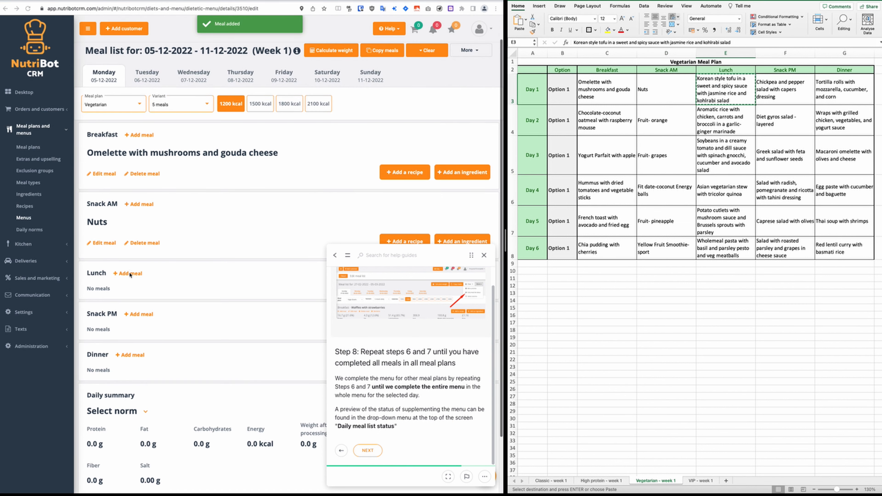
left_click(127, 273)
key("super+a")
key("super+v")
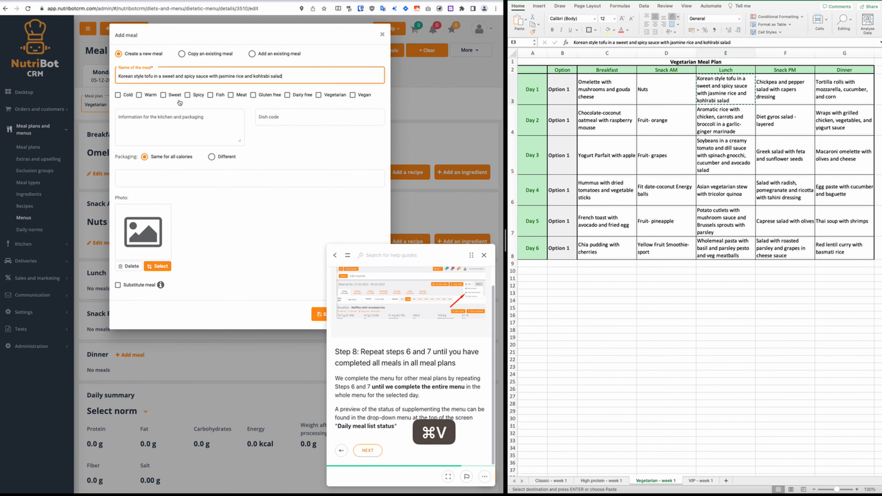
left_click(139, 95)
left_click(280, 119)
type("L2")
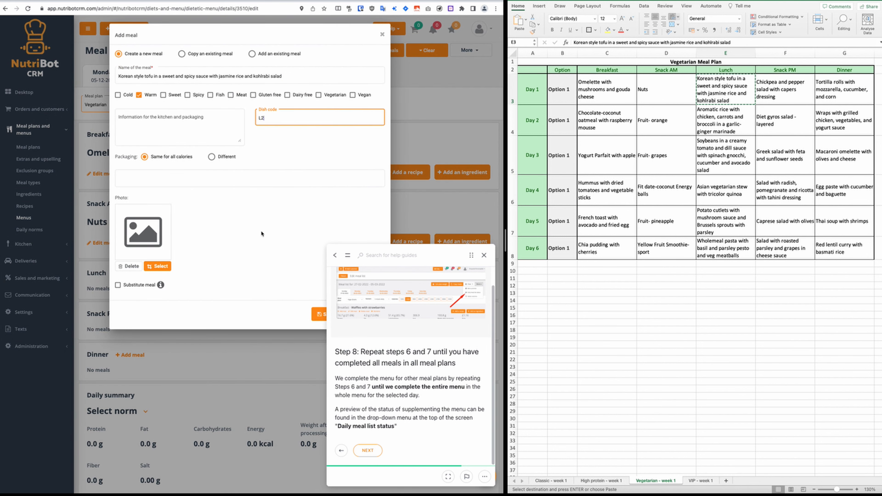
left_click(319, 314)
Start a Snack PM meal named "Chickpea and pepper salad with capers dressing", copied from Day 1, and remove the stray quotation marks and spaces
left_click(785, 89)
key("super+c")
scroll(157, 311, "down", 1)
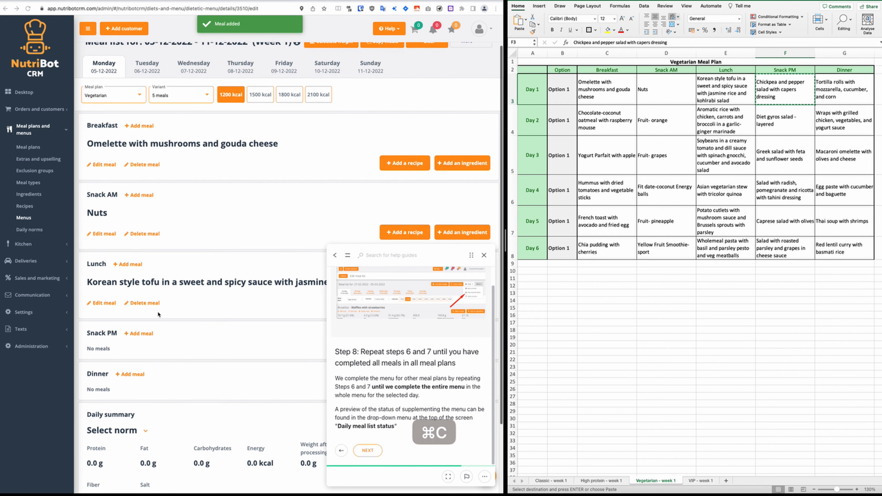
left_click(138, 333)
key("super+v")
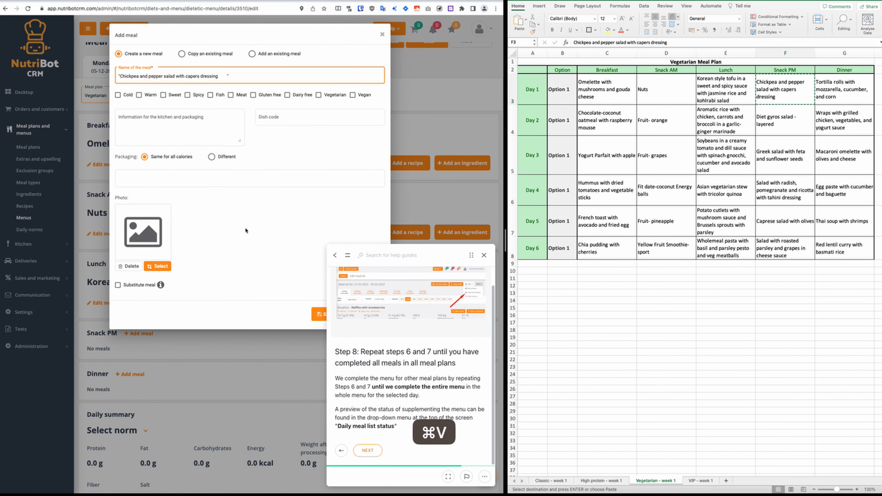
key("BackSpace")
key("BackSpace")
key("BackSpace")
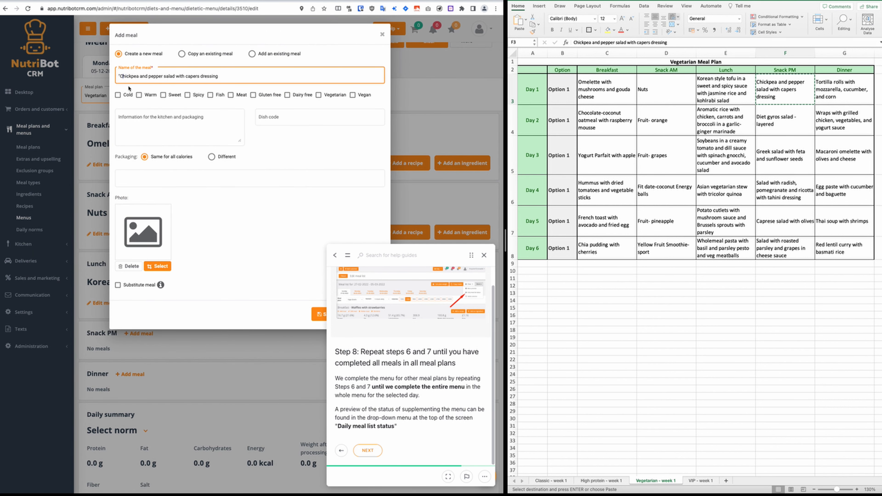
key("BackSpace")
Mark the chickpea salad as Cold and Vegetarian, give it dish code SPM2, and save the meal
left_click(118, 94)
left_click(253, 178)
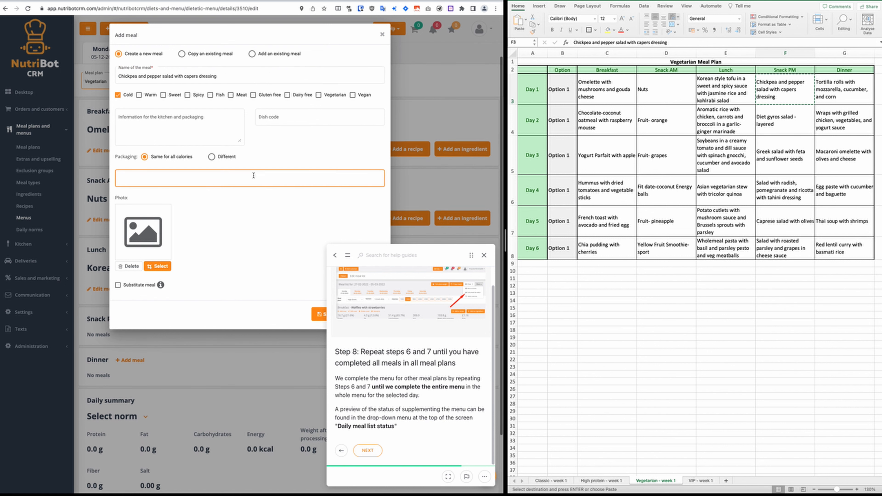
left_click(326, 95)
left_click(305, 118)
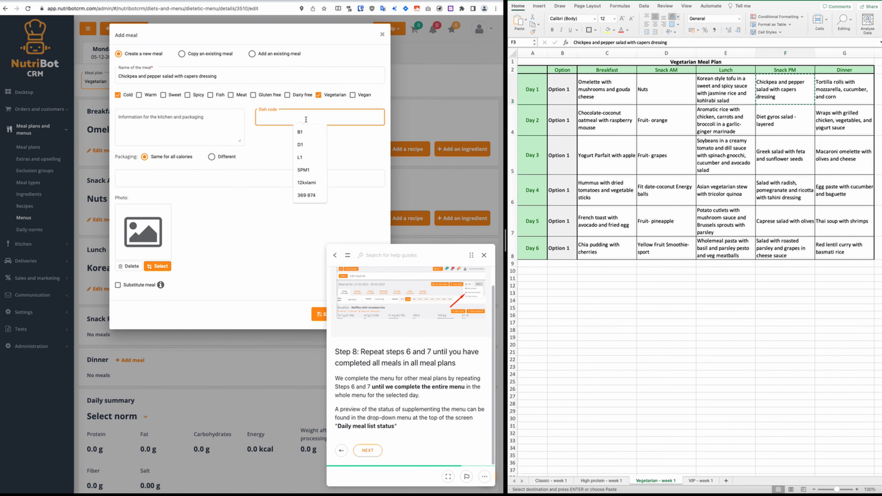
type("SPM2")
left_click(307, 318)
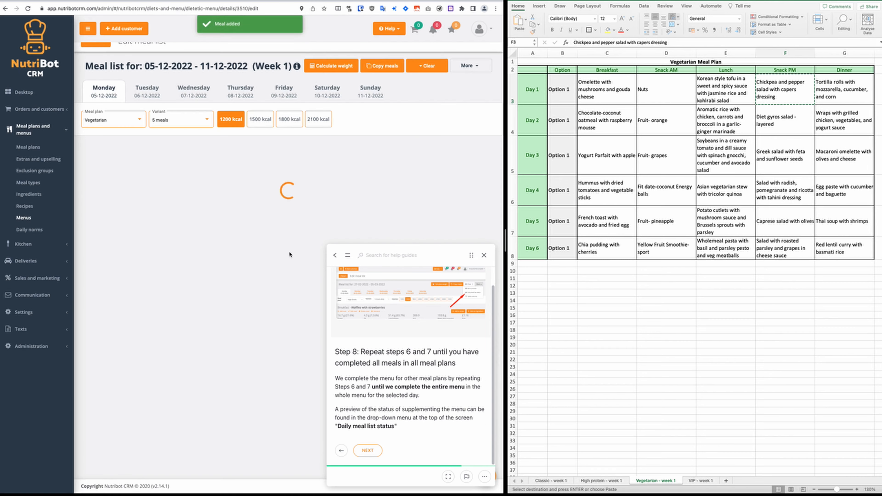
Add the sheet's Day 1 dinner "Tortilla rolls with mozzarella, cucumber, and corn" as a Warm meal with dish code D2
key("super+Tab")
key("Right")
key("super+c")
scroll(165, 314, "down", 1)
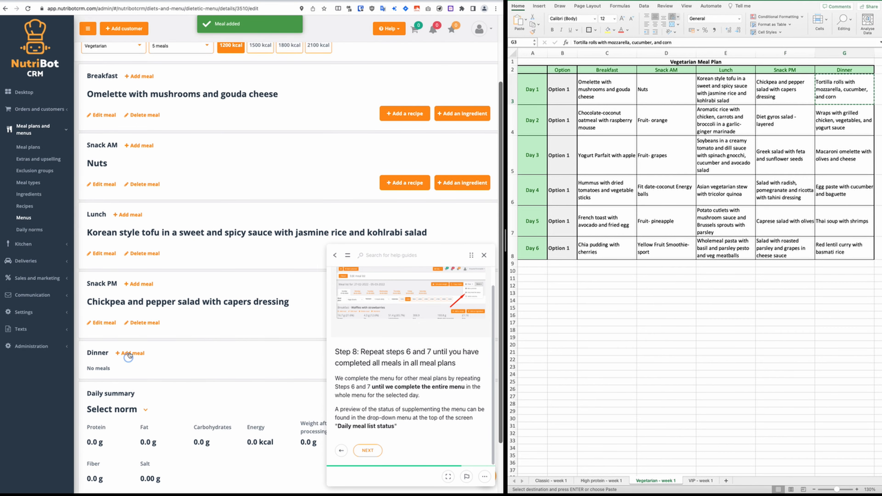
left_click(129, 353)
key("super+a")
key("super+v")
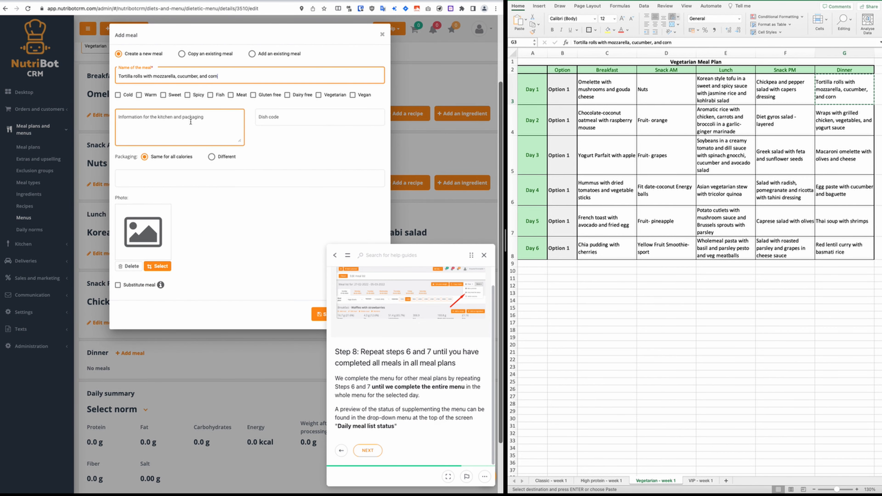
left_click(140, 95)
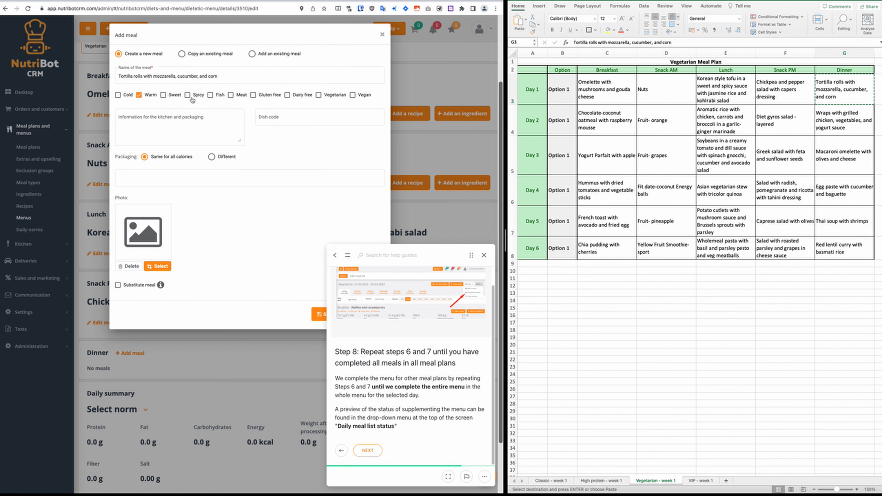
scroll(243, 195, "down", 1)
left_click(305, 117)
type("D2")
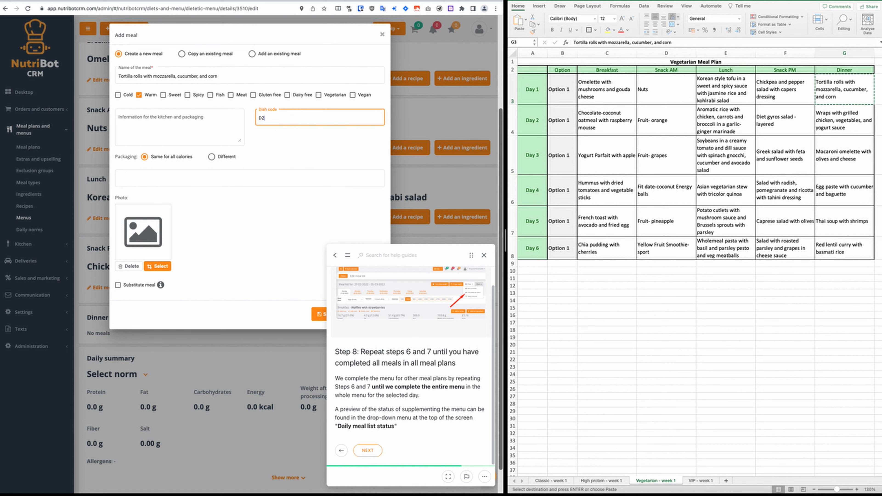
left_click(318, 314)
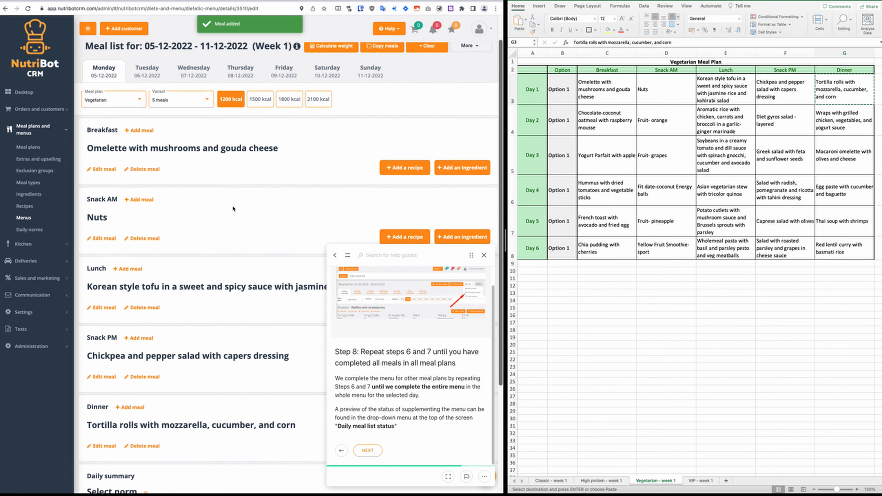
Review Monday's Vegetarian 5 meals list and view it at 1500, 1800, 2100 and 1200 kcal
scroll(232, 209, "down", 1)
scroll(233, 209, "up", 2)
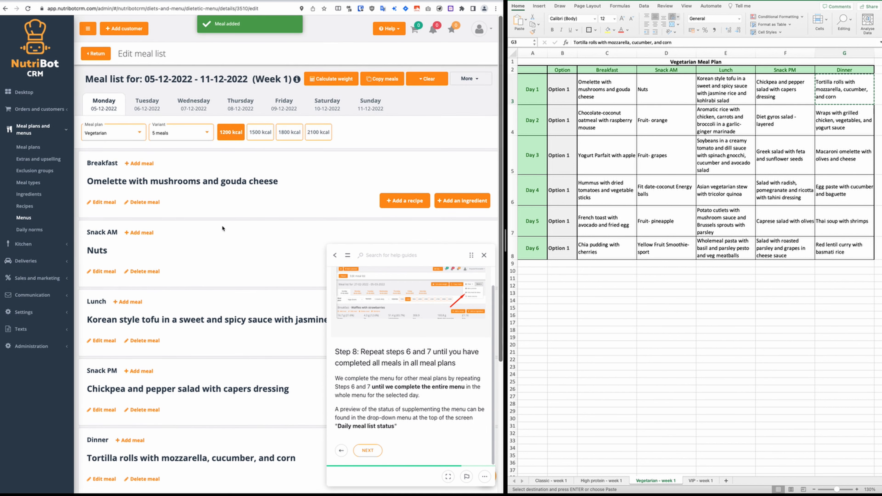
scroll(222, 224, "down", 1)
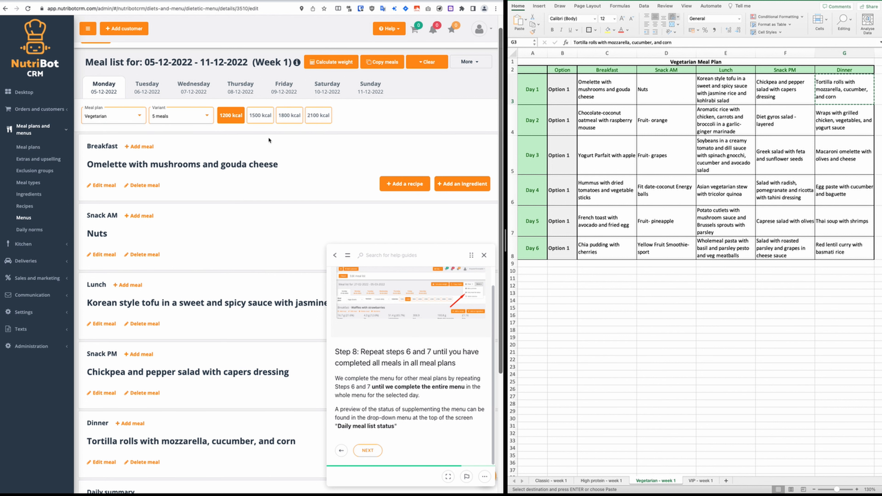
scroll(244, 160, "up", 2)
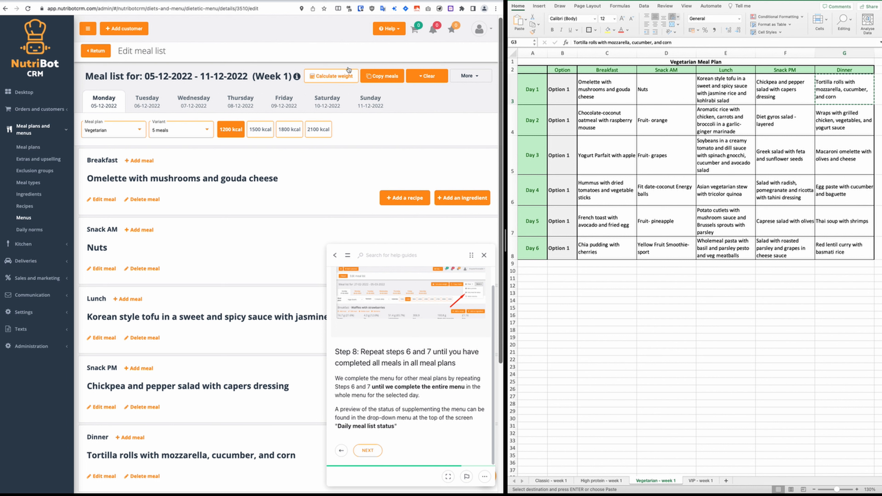
scroll(216, 195, "down", 1)
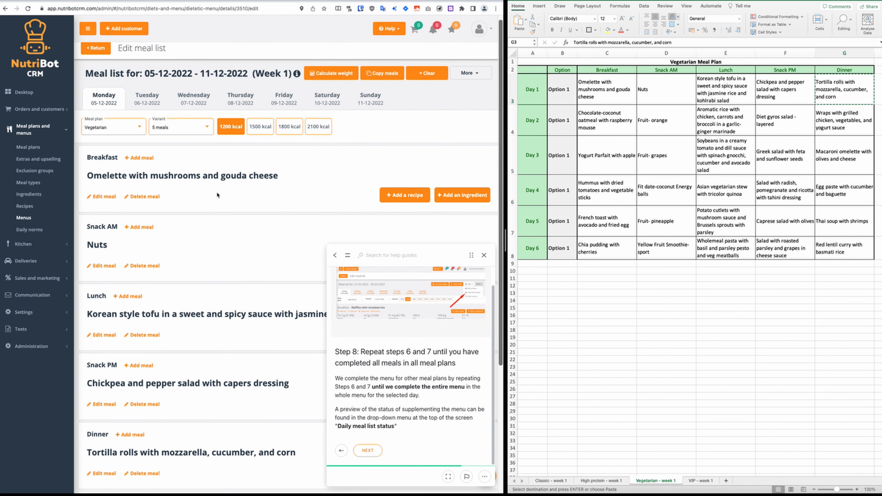
left_click(269, 128)
left_click(291, 127)
left_click(317, 126)
left_click(231, 127)
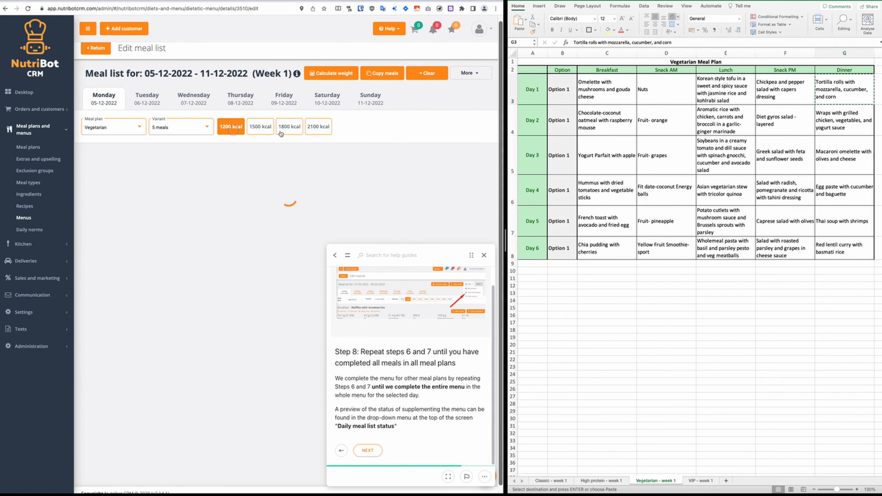
Recalculate the weights of all five Vegetarian meals from 1200 kcal to 1500, 1800 and 2100 kcal, moving the help guide aside
left_click(331, 73)
left_click(81, 52)
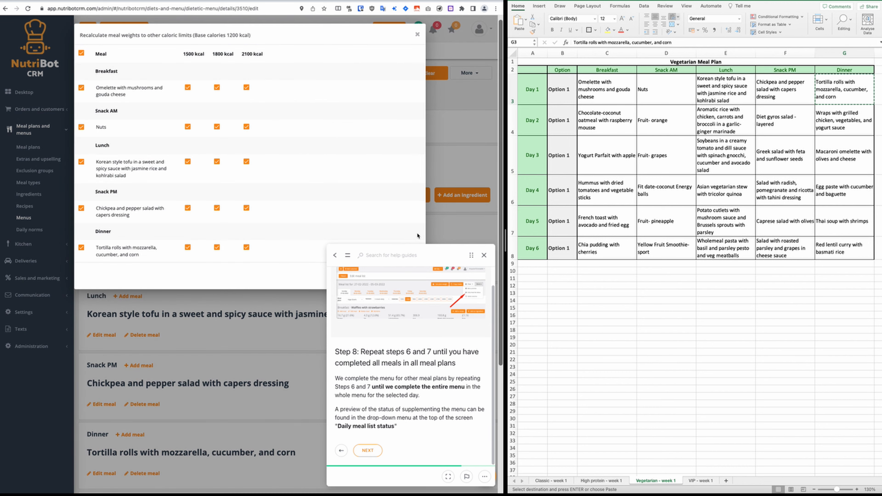
left_click_drag(470, 255, 306, 252)
left_click(357, 275)
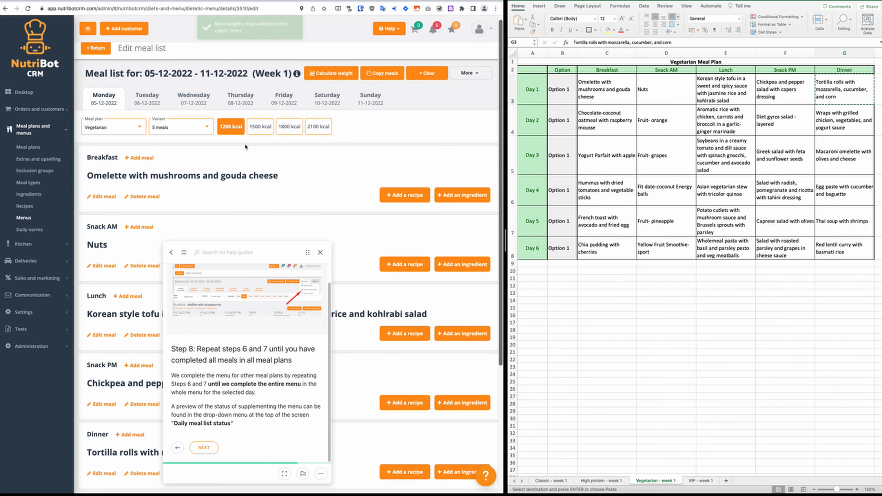
left_click(257, 132)
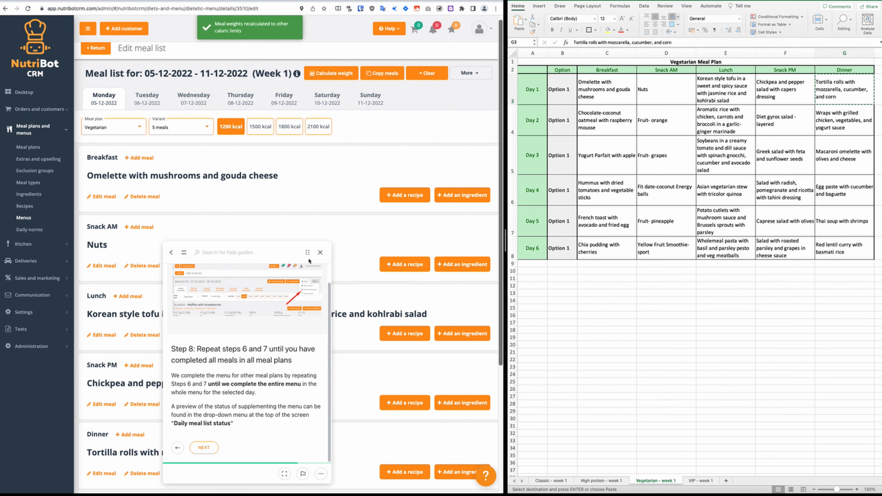
Check Monday's Vegetarian 3 meals variant and return to the 5 meals variant, moving the help guide aside
left_click_drag(304, 254, 447, 243)
left_click(176, 128)
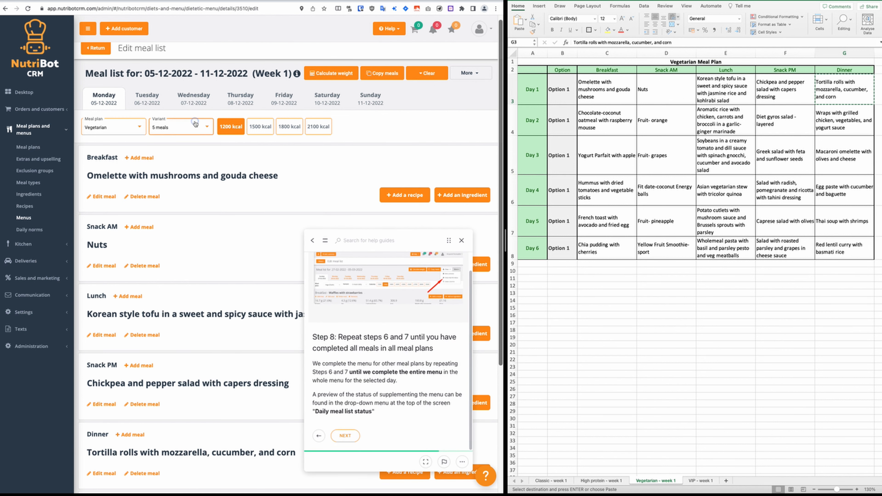
left_click(164, 114)
left_click(177, 128)
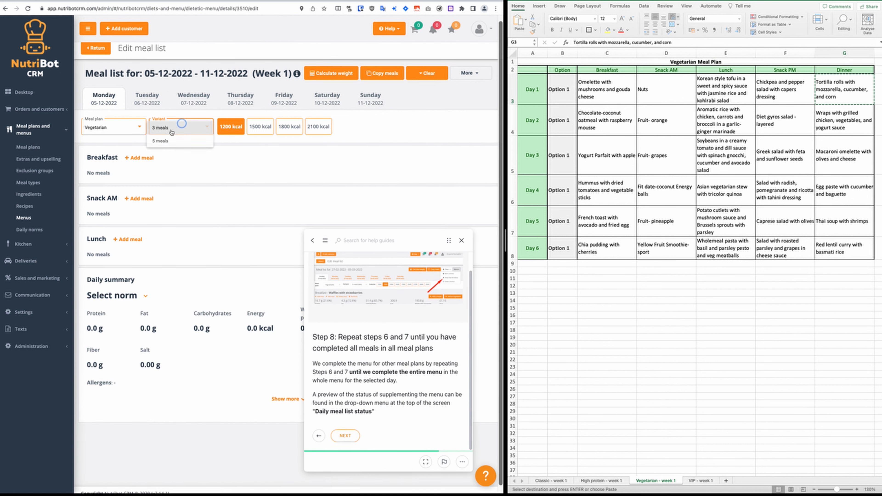
left_click(164, 140)
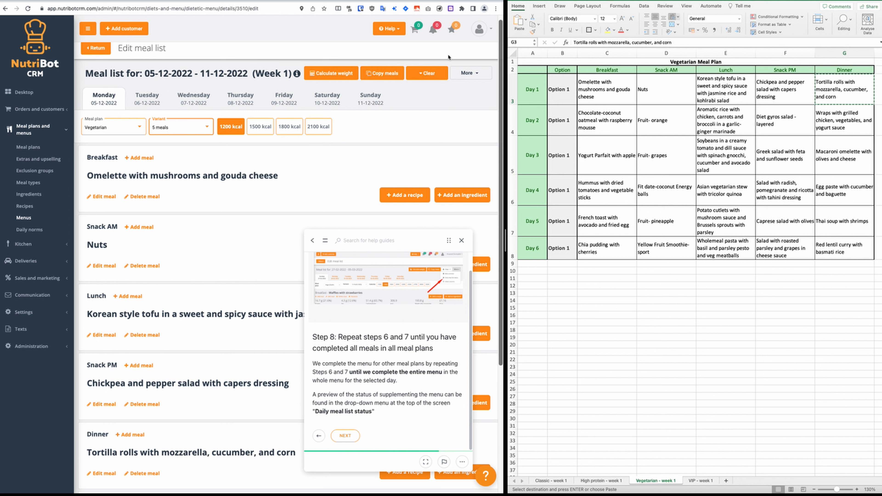
Copy Monday's Vegetarian meals with all caloric limits from the 5 meals variant to the Vegetarian 3 meals variant for Monday, 05-12-2022
left_click(382, 73)
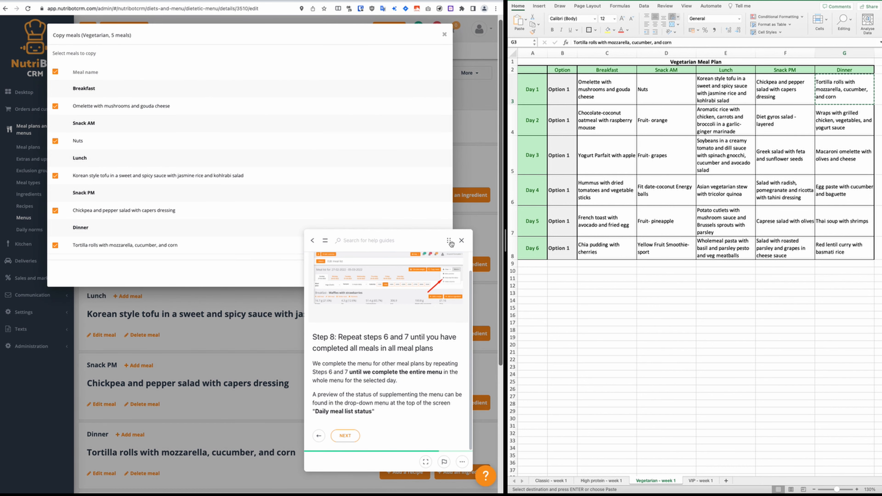
mouse_move(451, 244)
left_mouse_down()
mouse_move(295, 252)
mouse_move(456, 257)
left_mouse_up()
left_click(386, 272)
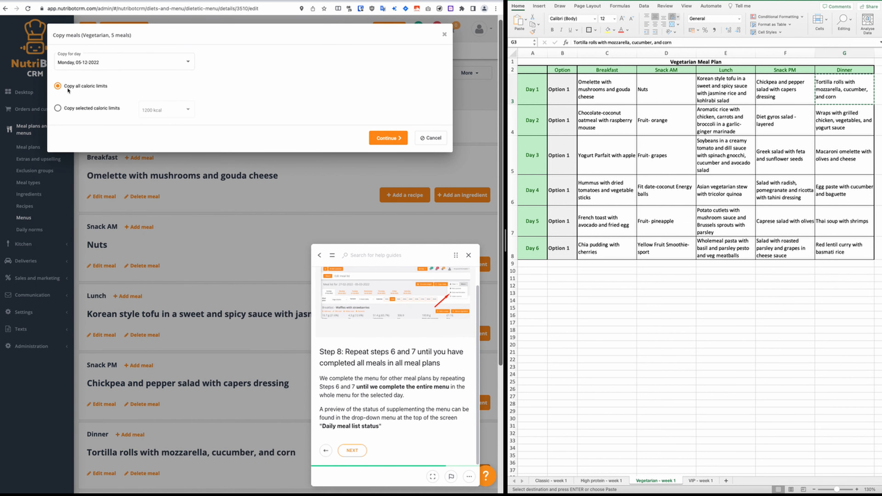
left_click(386, 139)
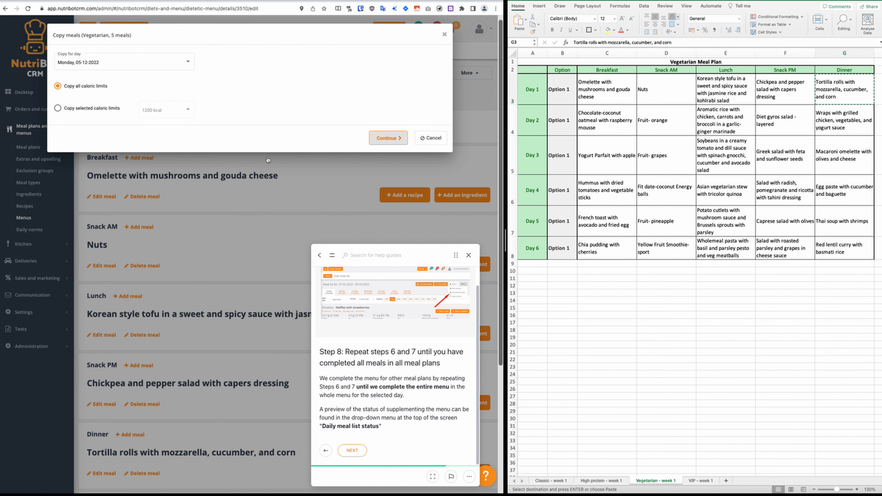
scroll(108, 212, "down", 1)
scroll(107, 213, "down", 10)
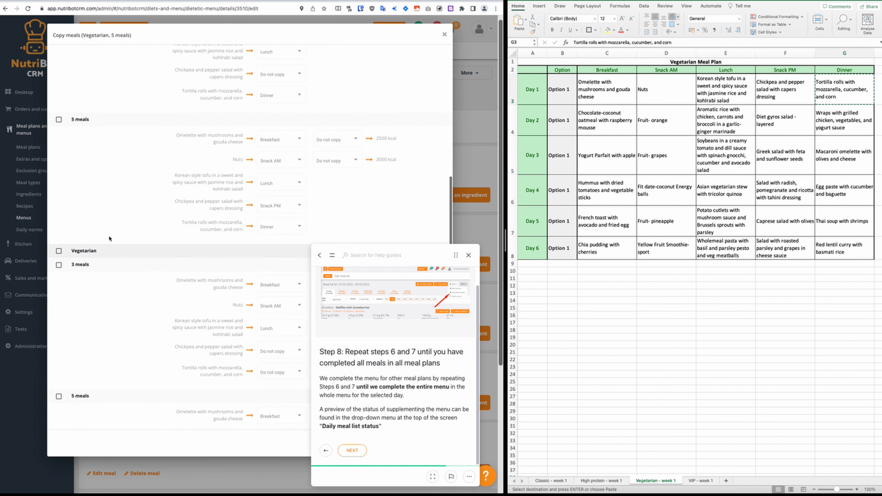
left_click(61, 116)
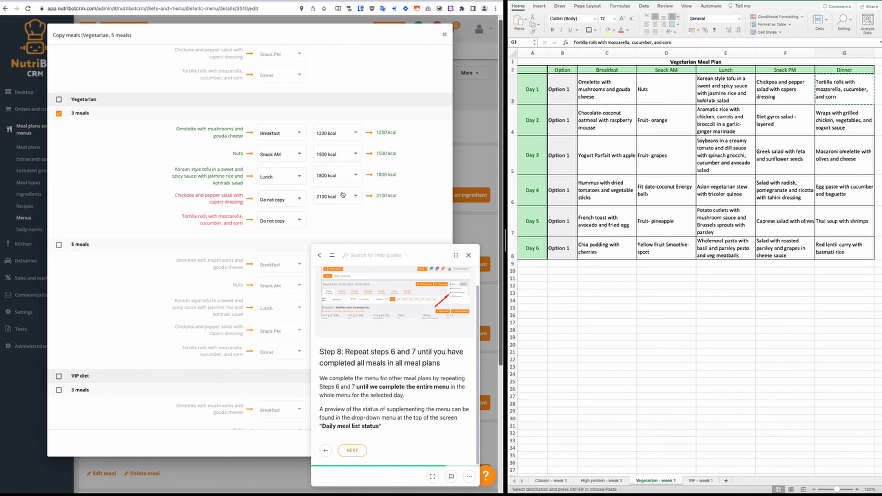
left_click_drag(454, 256, 317, 222)
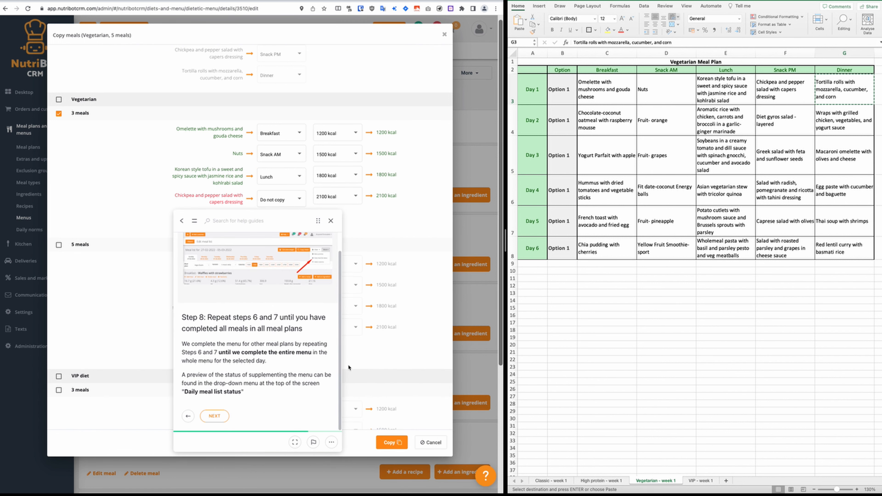
left_click(394, 448)
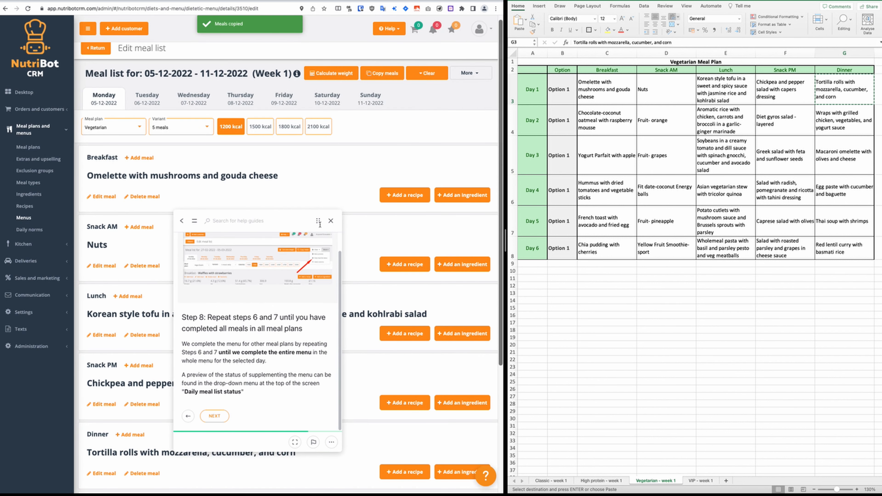
Review Monday's Vegetarian 3 meals variant at 1200, 1500, 1800 and 2100 kcal and return to the 5 meals variant
left_click_drag(318, 221, 465, 259)
left_click(180, 128)
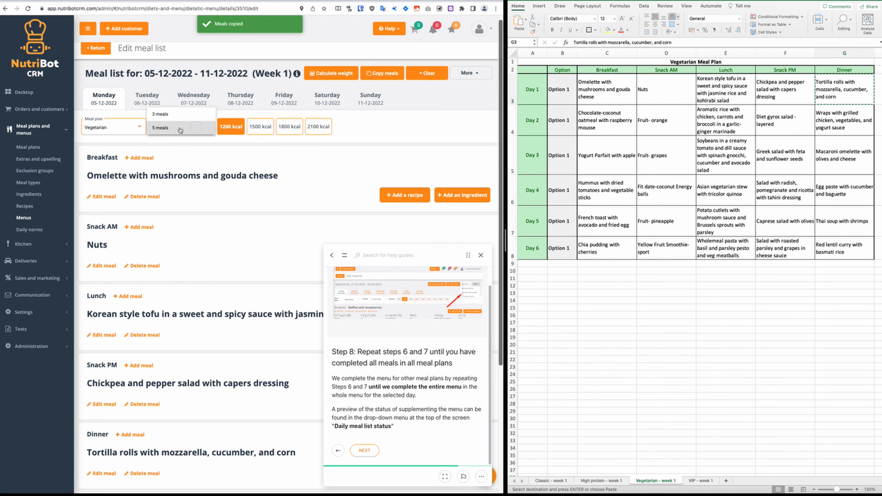
left_click(170, 114)
left_click(173, 129)
left_click(168, 142)
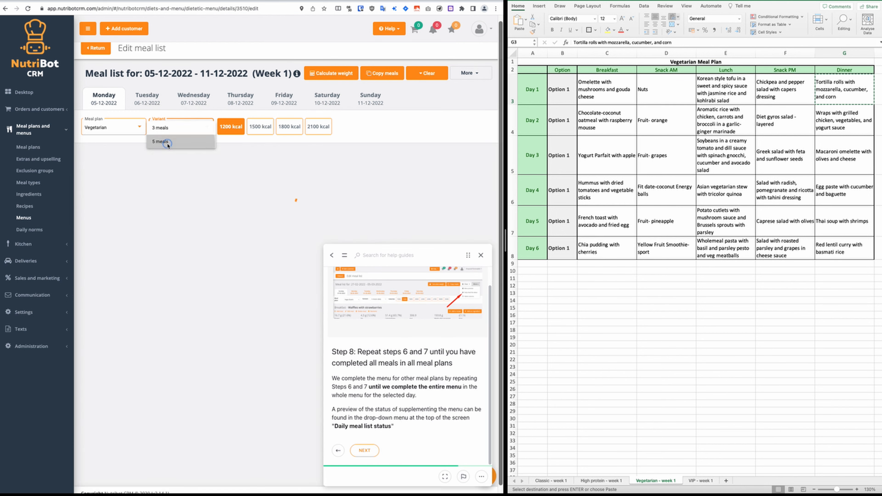
left_click(169, 129)
left_click(167, 115)
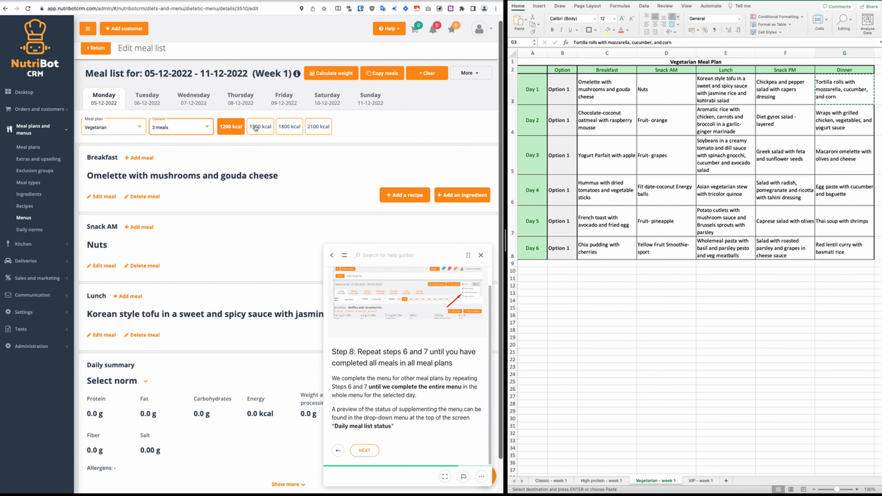
left_click(259, 128)
left_click(296, 128)
left_click(330, 128)
left_click(171, 128)
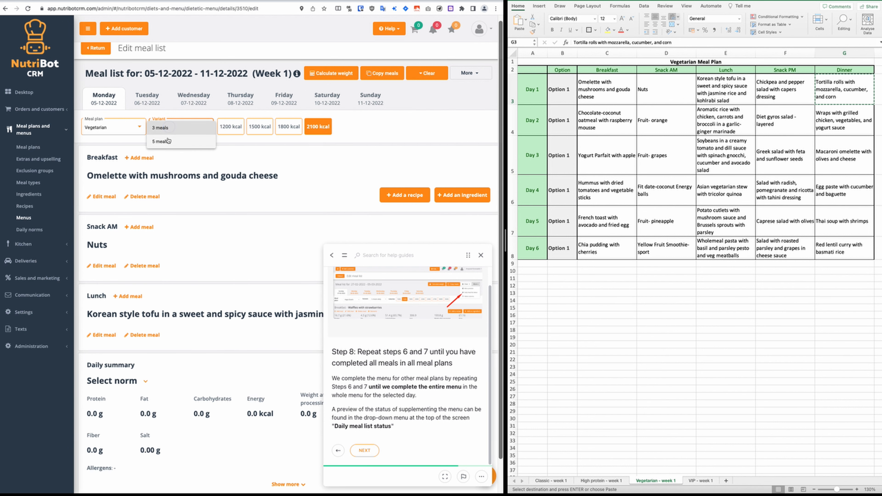
left_click(168, 141)
Advance the help guide to the "Menu status" section and read how a day's completion is indicated
left_click(364, 450)
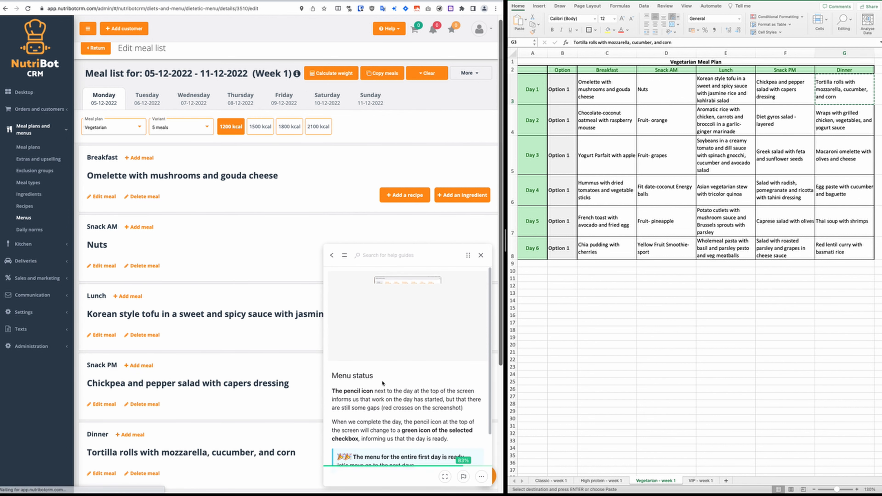
scroll(386, 352, "down", 2)
scroll(385, 350, "up", 1)
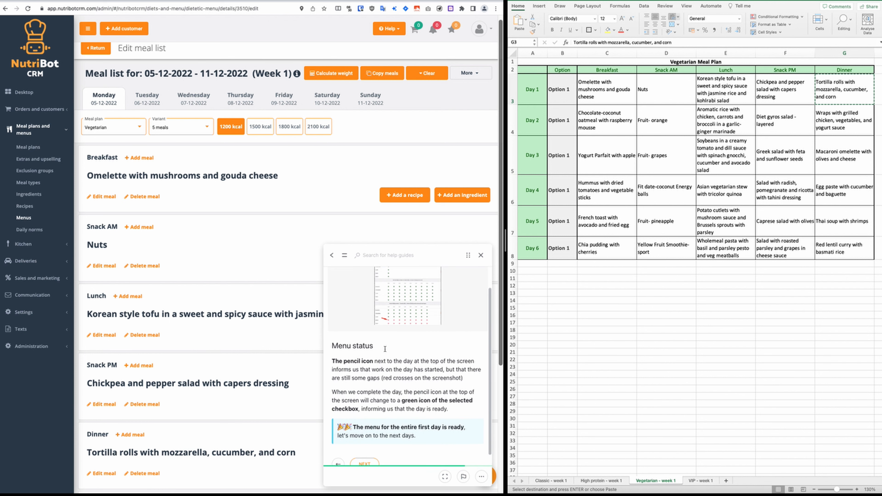
scroll(375, 390, "up", 2)
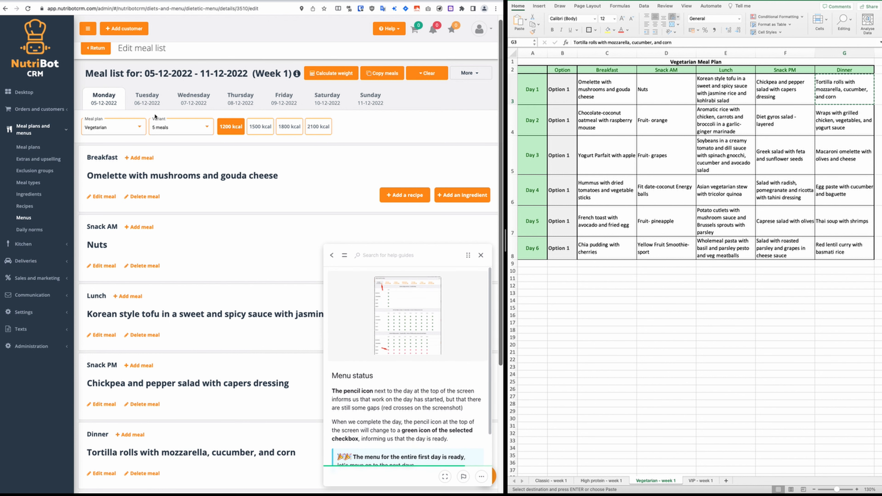
left_click(115, 129)
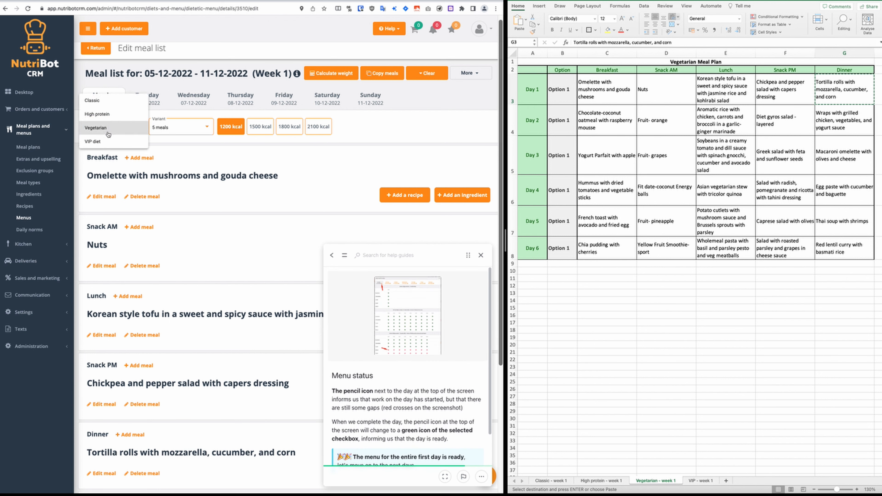
left_click(263, 155)
scroll(263, 155, "up", 1)
scroll(246, 196, "down", 3)
scroll(246, 196, "up", 3)
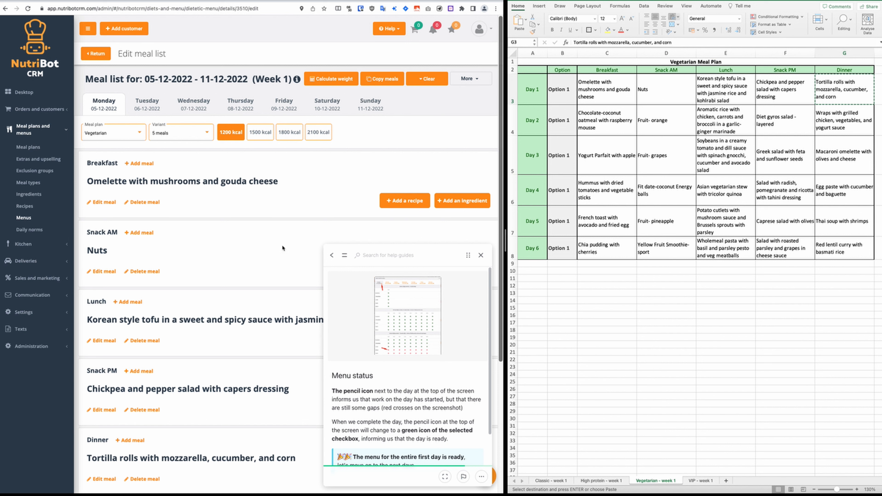
Show the daily meal list status and examine Monday's completion for every meal plan and variant
left_click(473, 79)
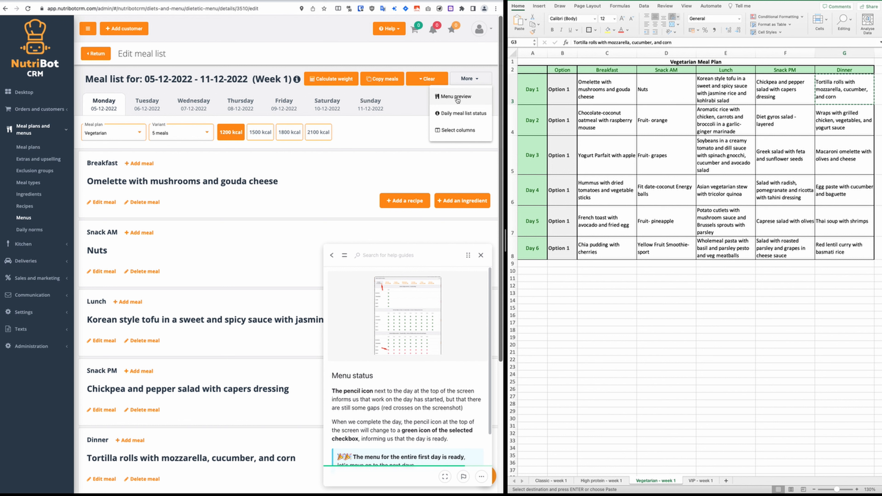
left_click(459, 114)
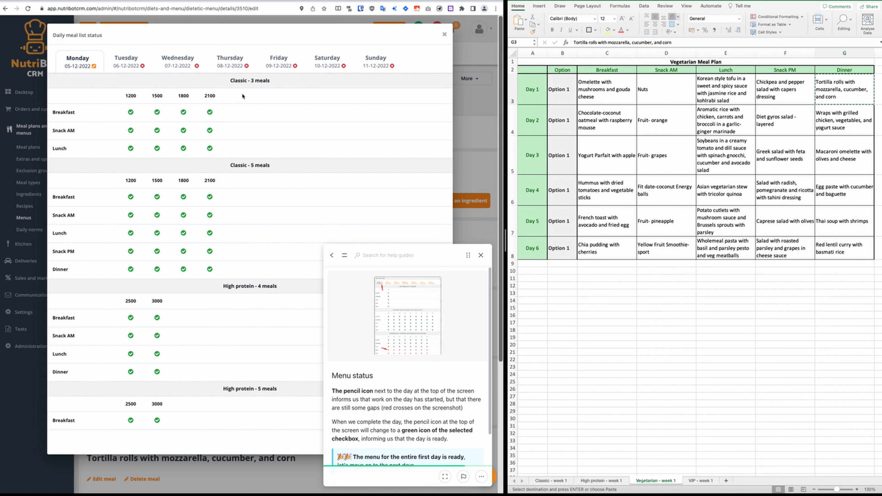
scroll(228, 137, "down", 1)
scroll(257, 154, "down", 3)
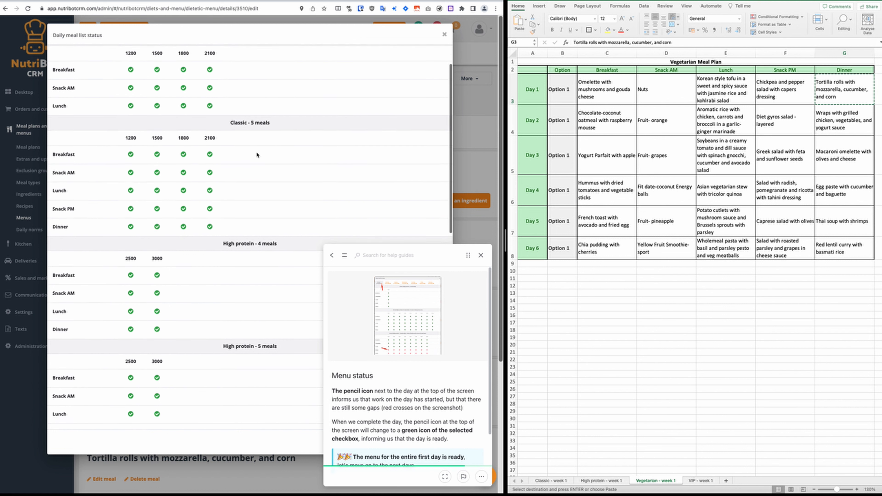
scroll(257, 154, "down", 10)
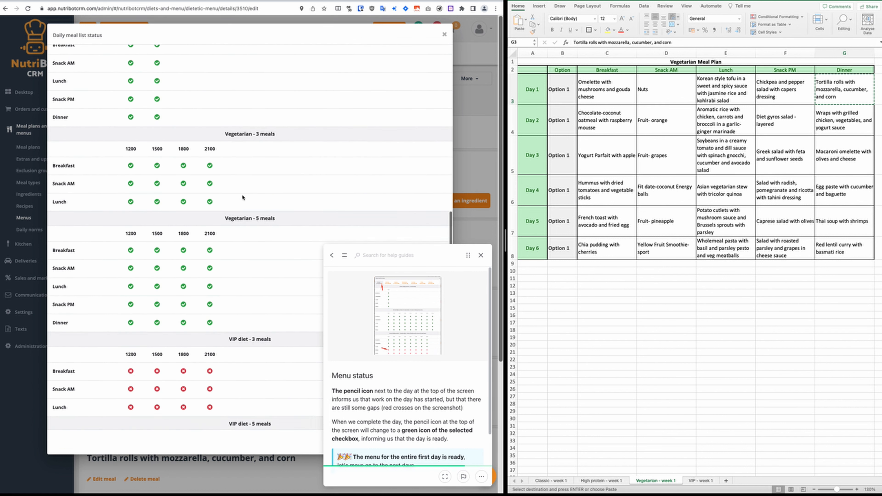
scroll(242, 198, "down", 3)
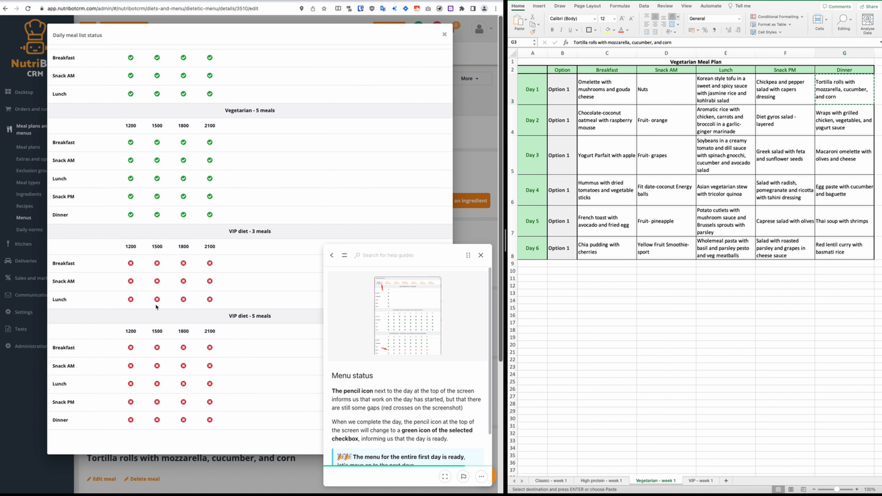
Compare the status of Tuesday, Wednesday and Thursday with Monday's, down to the VIP diet, and close the status overview
scroll(158, 253, "up", 15)
left_click(126, 61)
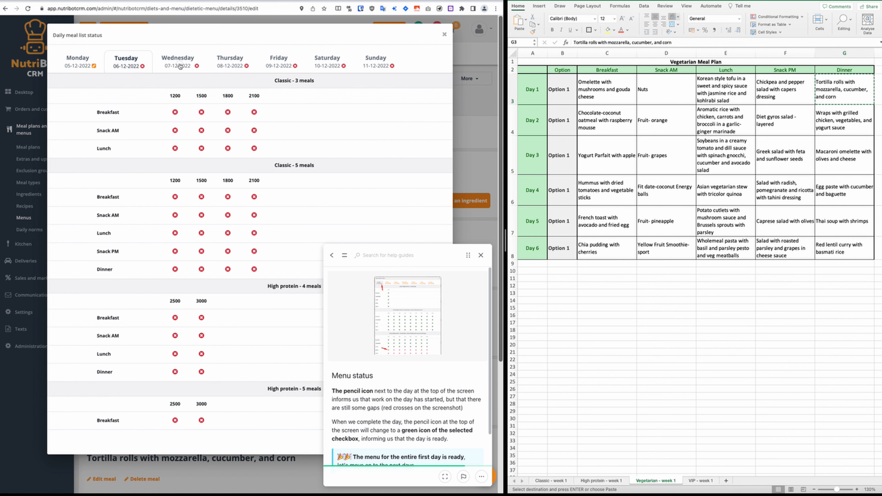
left_click(178, 61)
left_click(218, 64)
left_click(85, 62)
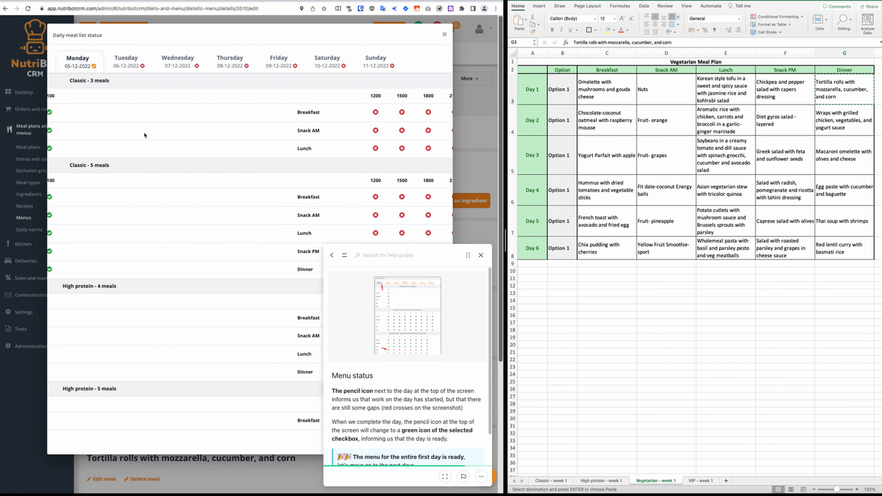
scroll(195, 254, "down", 1)
scroll(195, 254, "down", 10)
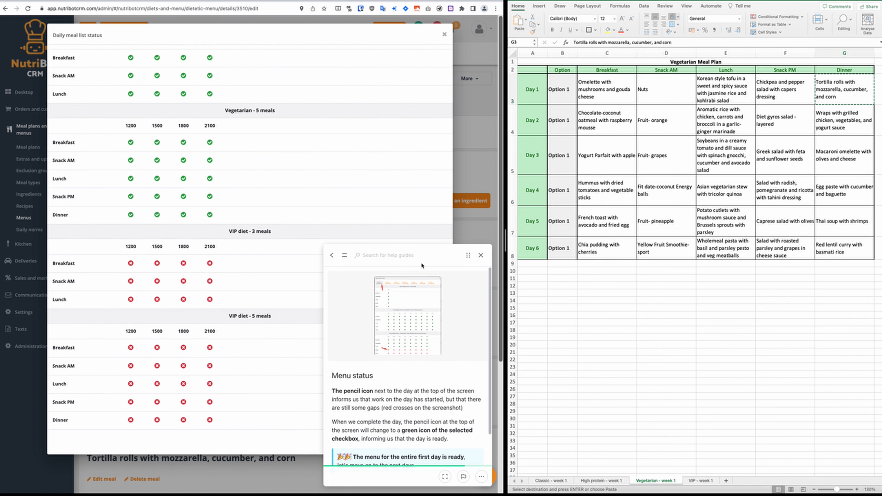
left_click_drag(466, 256, 234, 213)
left_click(425, 441)
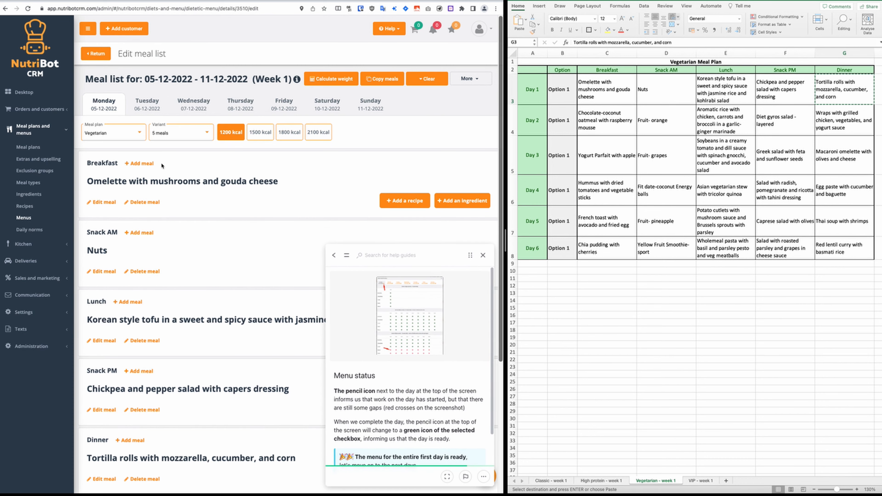
Show the "VIP - week 1" sheet in the spreadsheet and examine the Day 1 meal options, starting with Option 1's breakfast
left_click(700, 481)
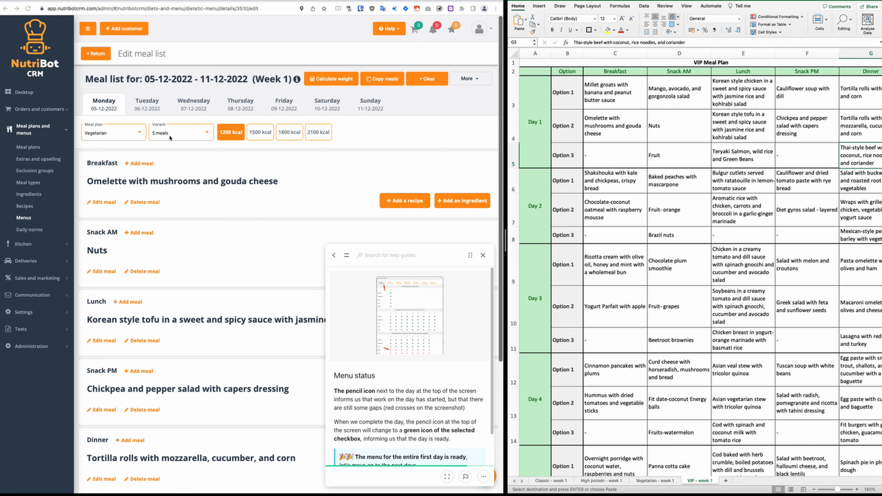
left_click(120, 137)
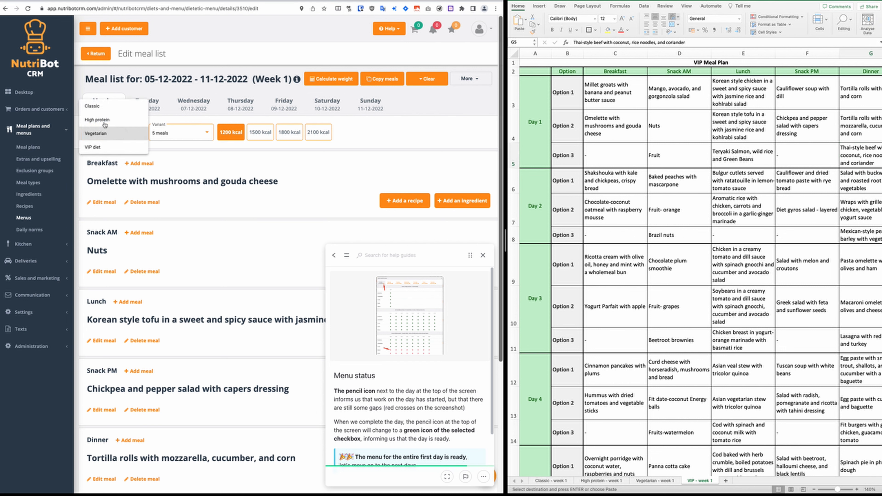
left_click(197, 160)
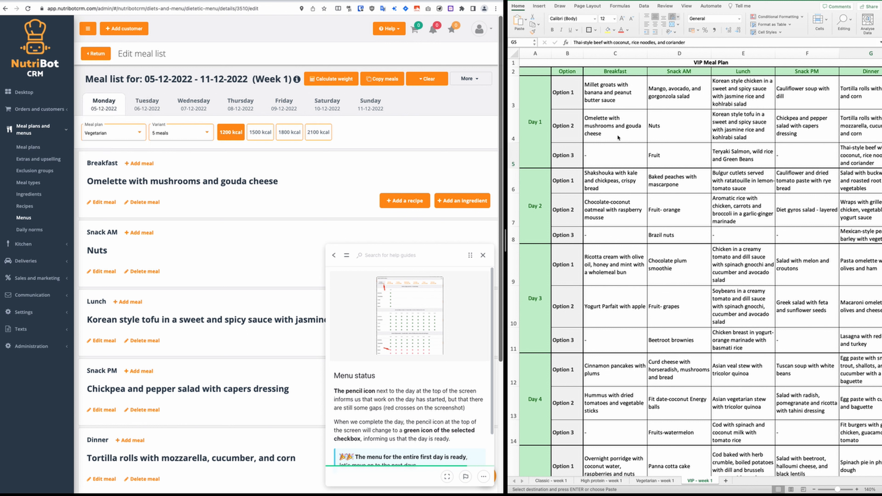
left_click(610, 131)
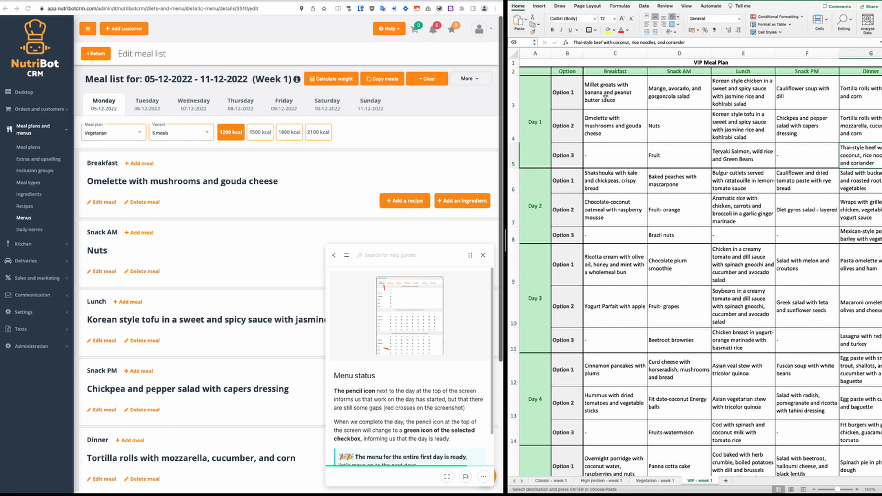
left_click_drag(598, 96, 713, 96)
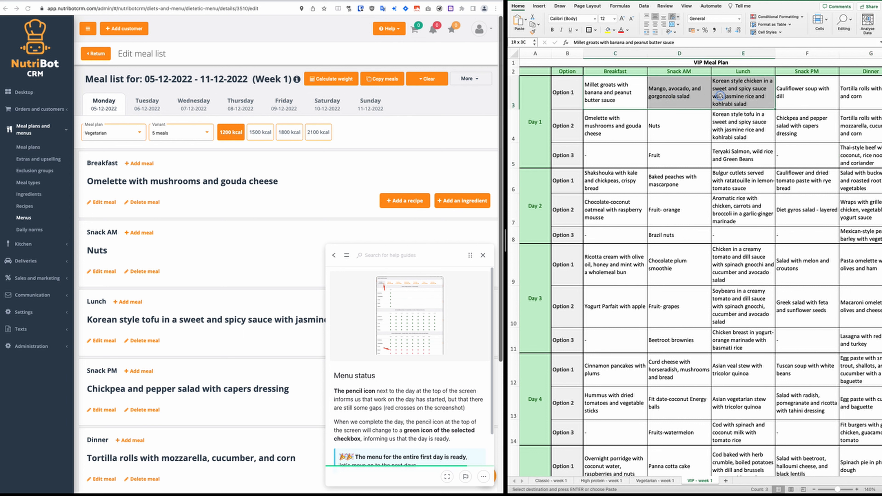
left_click(626, 120)
left_click(612, 95)
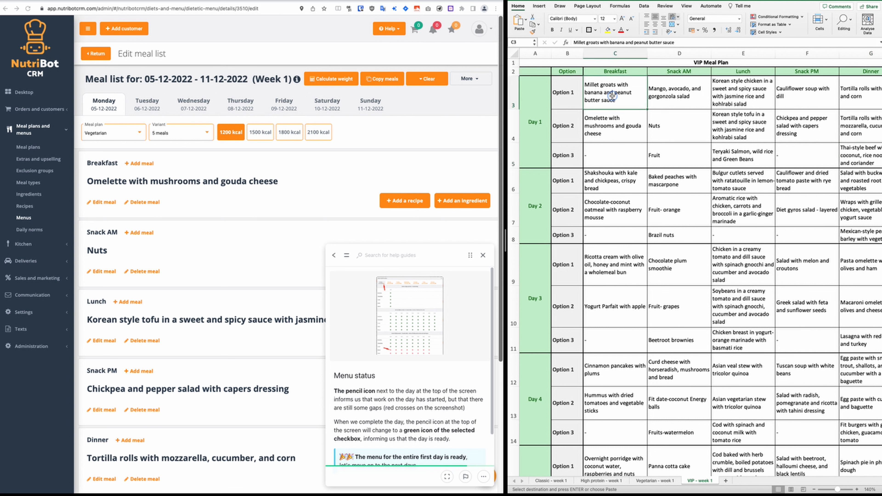
Compare Monday's Classic and Vegetarian menus, and show the Classic plan in its 5 meals variant
left_click(125, 140)
left_click(125, 139)
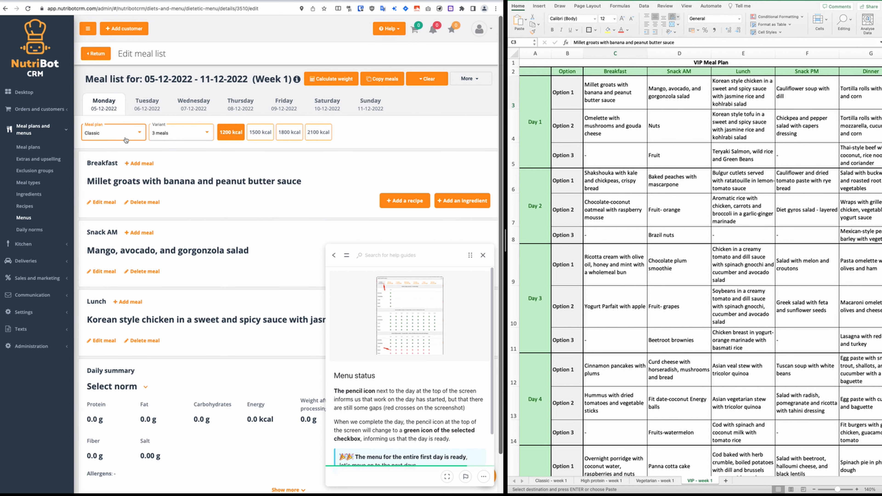
left_click(108, 139)
left_click(108, 163)
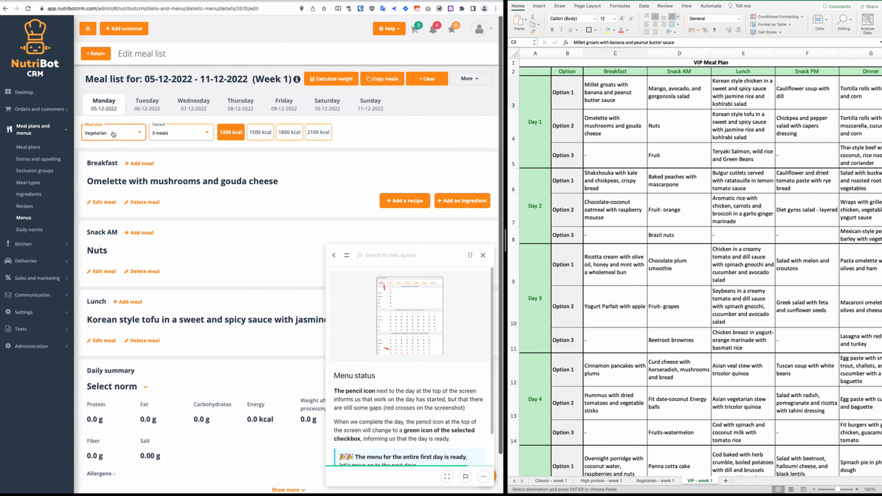
left_click(113, 134)
left_click(111, 106)
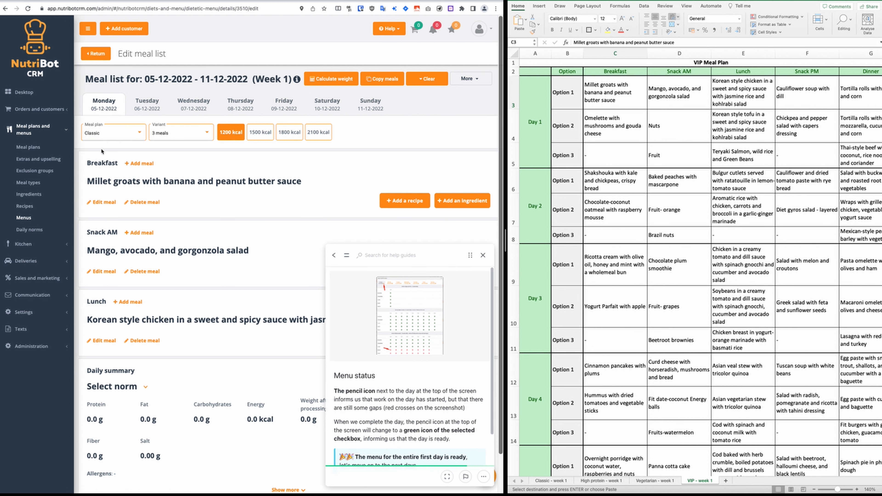
left_click(175, 136)
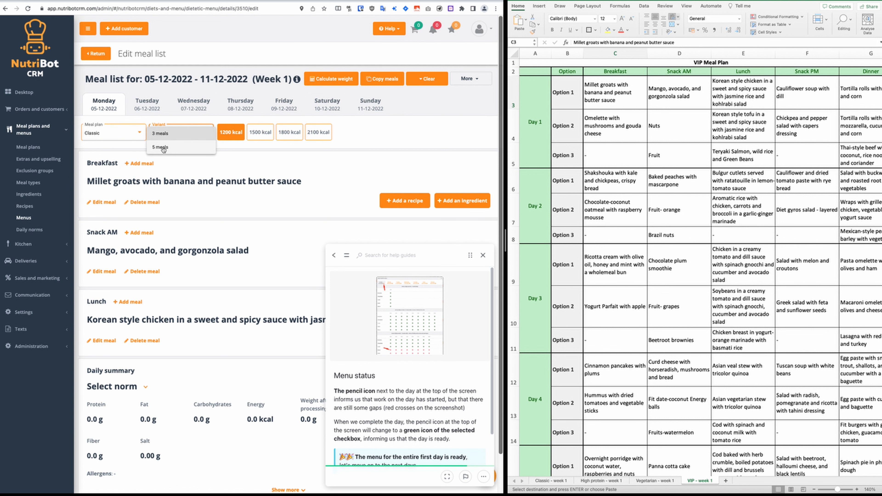
left_click(167, 155)
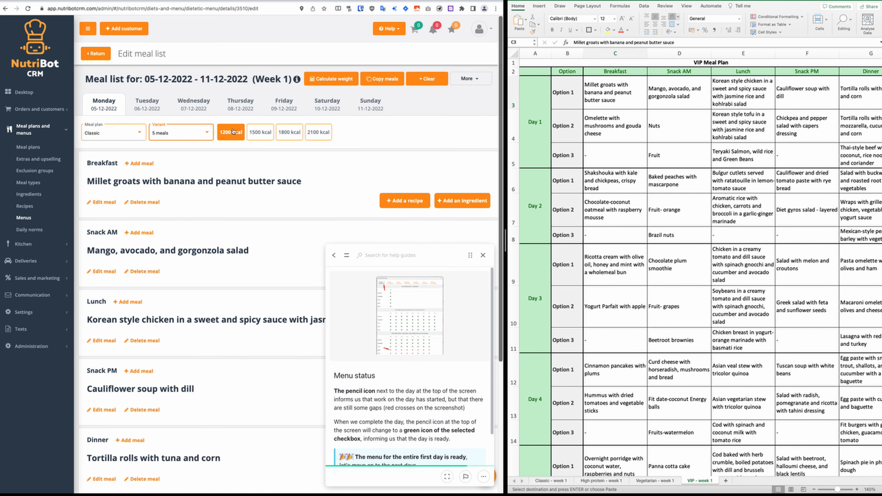
Start copying Monday's Classic menu with all meals selected, from breakfast to dinner
left_click(384, 82)
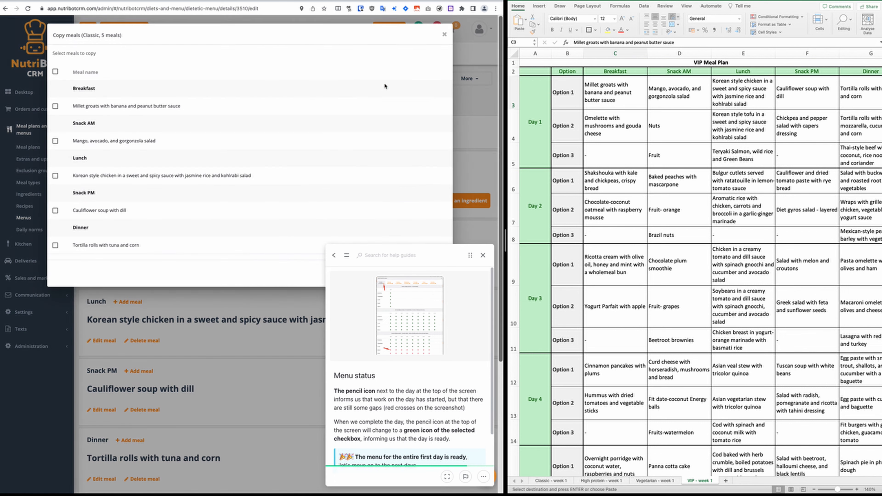
left_click(55, 72)
scroll(417, 237, "down", 5)
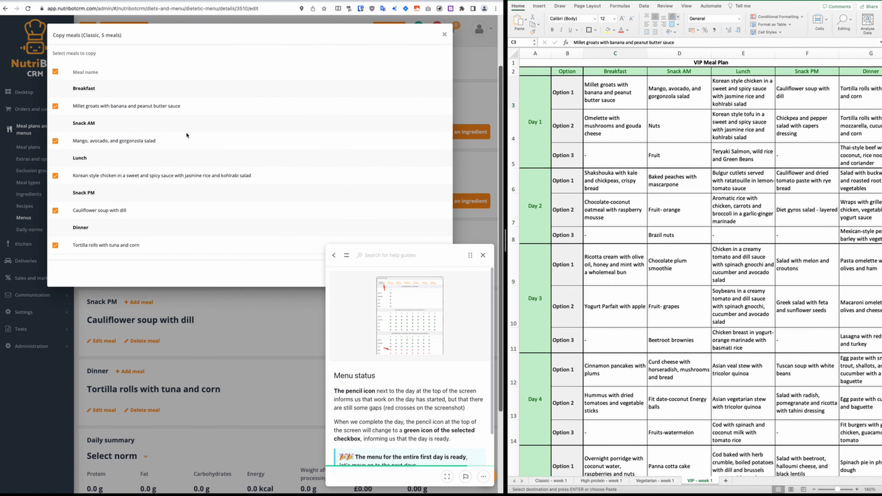
left_click_drag(470, 256, 381, 255)
left_click(382, 273)
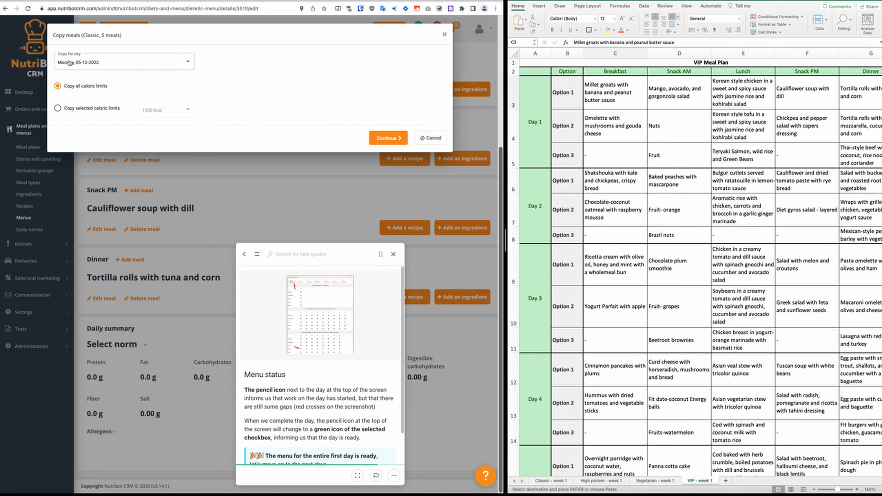
Copy only the 1200 kcal limit of the Classic meals into Monday's VIP diet, 5 meals variant, at 1200 kcal
left_click(78, 108)
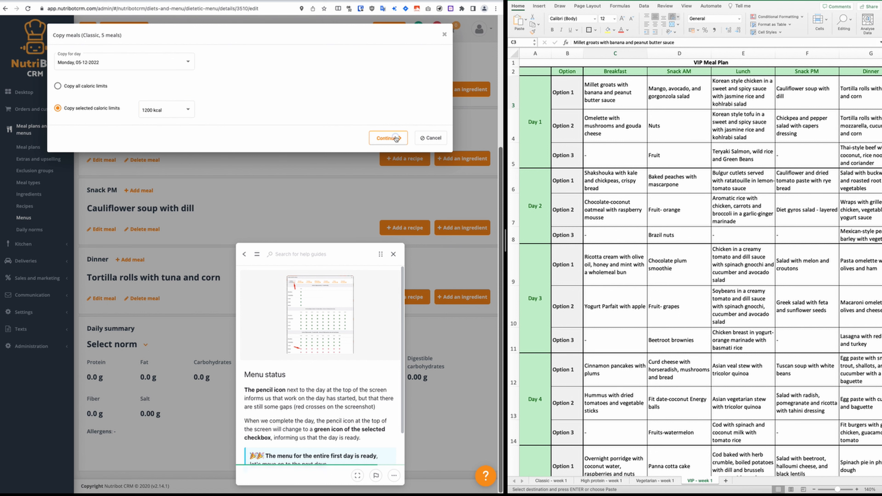
left_click(388, 138)
scroll(104, 167, "down", 10)
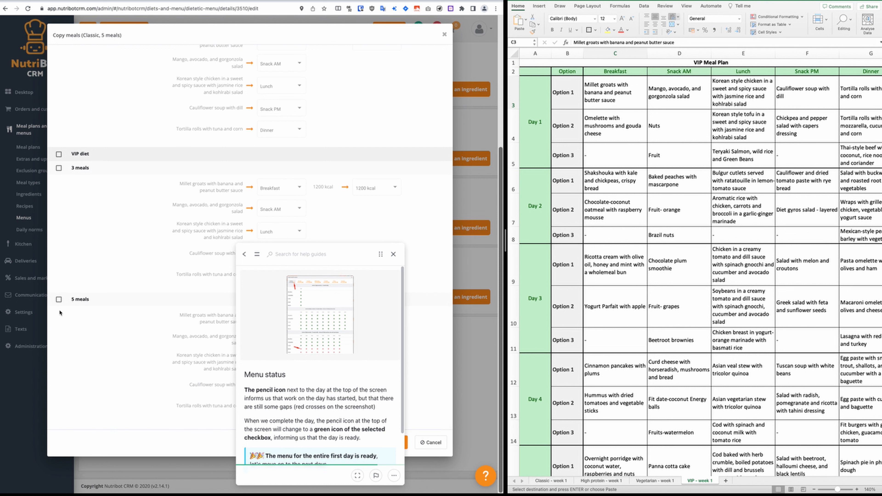
left_click(59, 299)
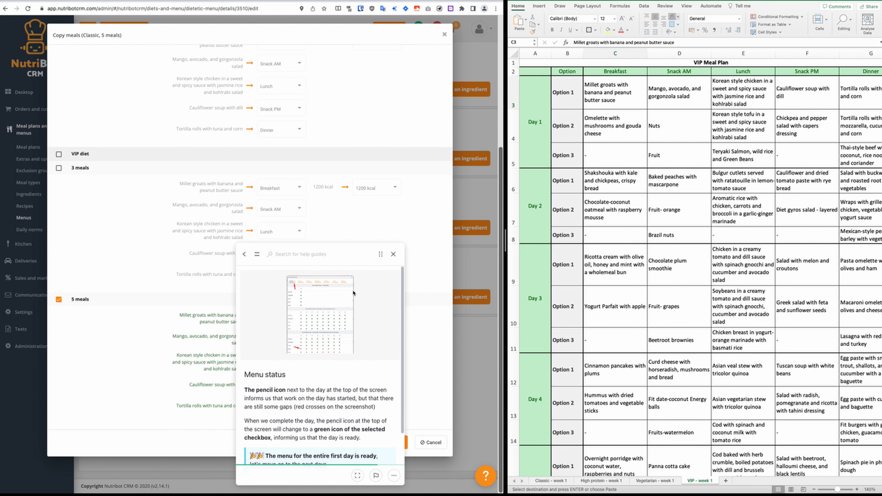
left_click_drag(366, 254, 410, 38)
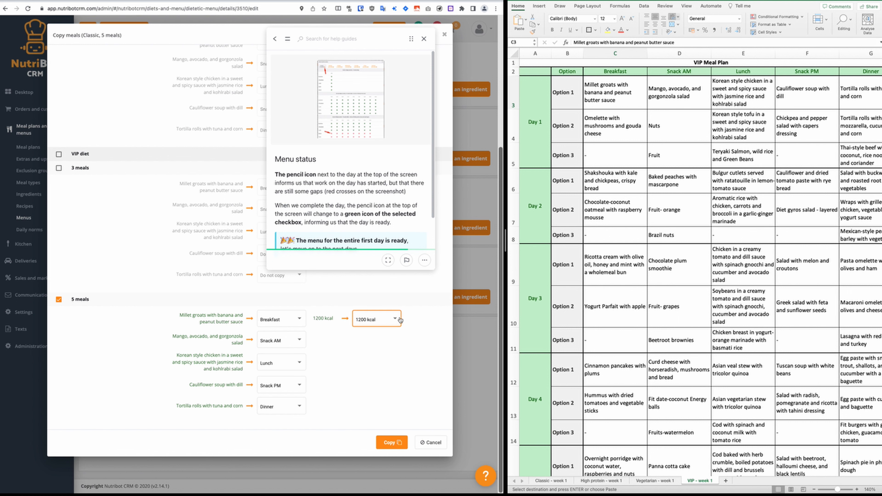
left_click(393, 444)
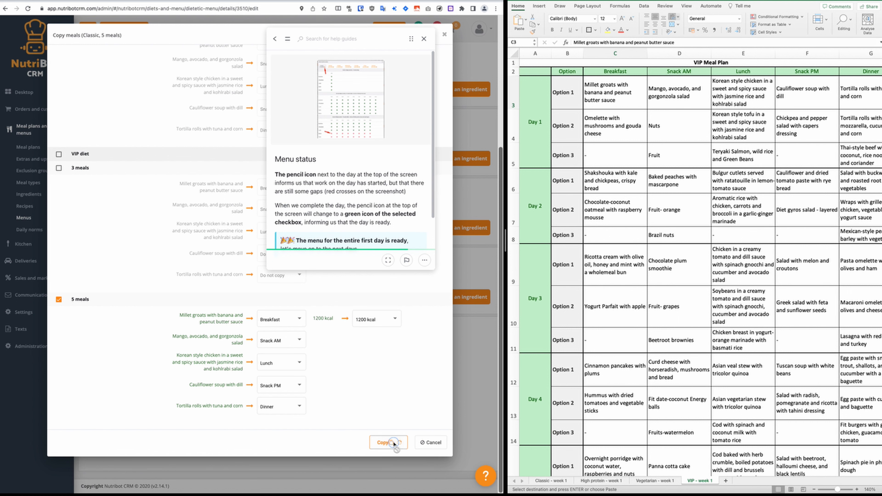
left_click_drag(413, 40, 443, 257)
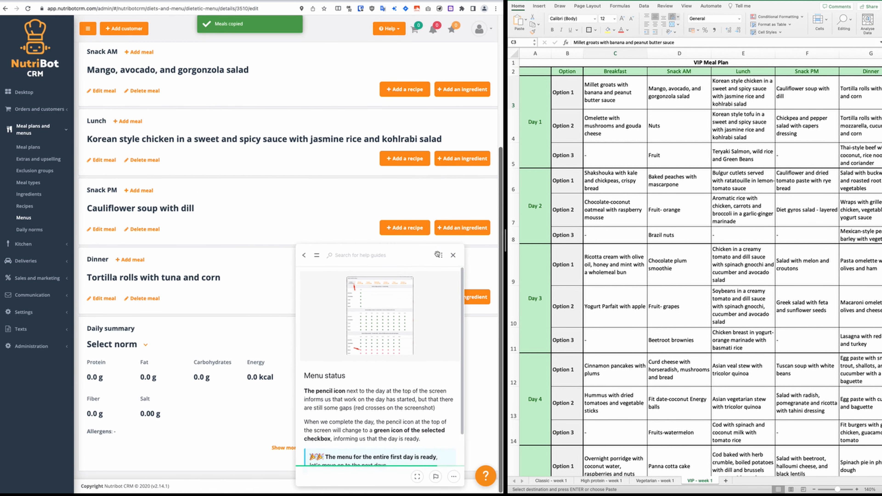
Show Monday's VIP diet in the 5 meals variant and check the meals copied from the Classic plan
scroll(243, 174, "up", 5)
left_click(111, 133)
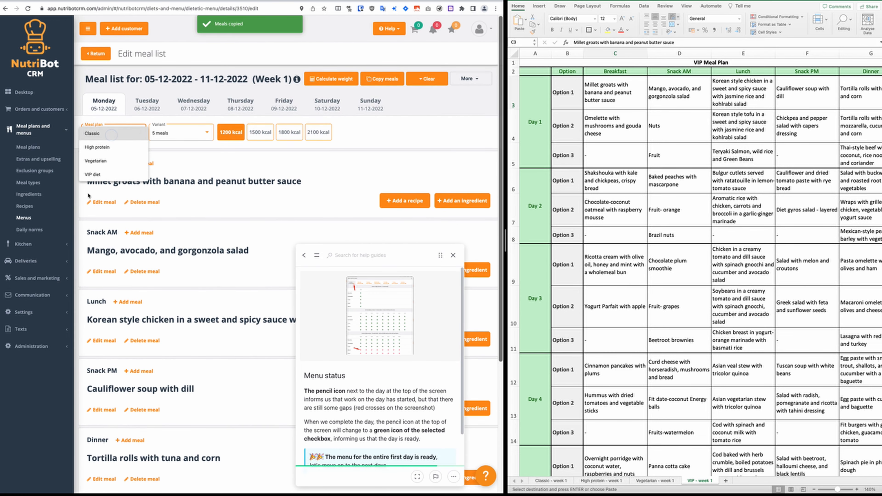
left_click(99, 174)
left_click(180, 134)
left_click(164, 147)
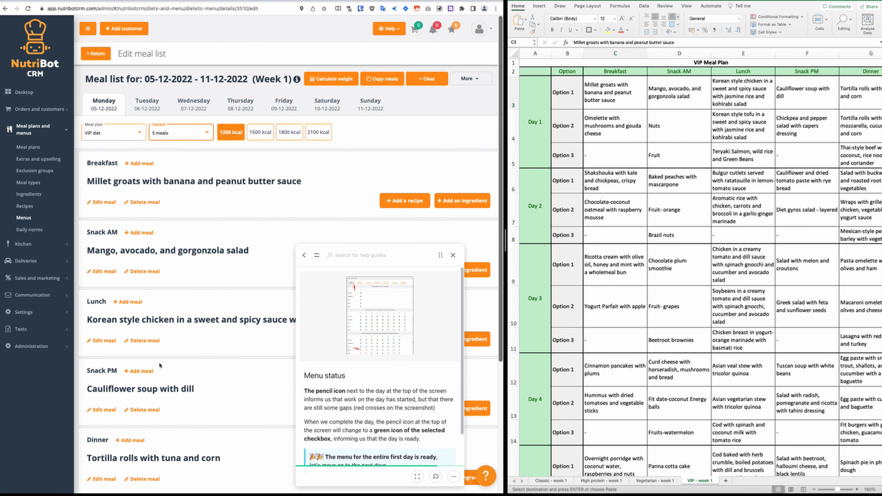
scroll(160, 256, "down", 5)
scroll(167, 208, "up", 6)
left_click(81, 137)
left_click(163, 149)
scroll(140, 186, "down", 1)
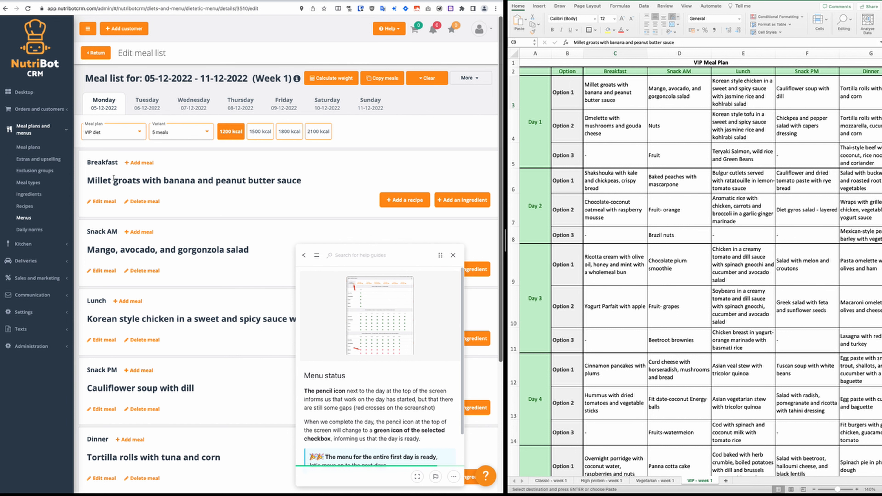
scroll(105, 167, "up", 1)
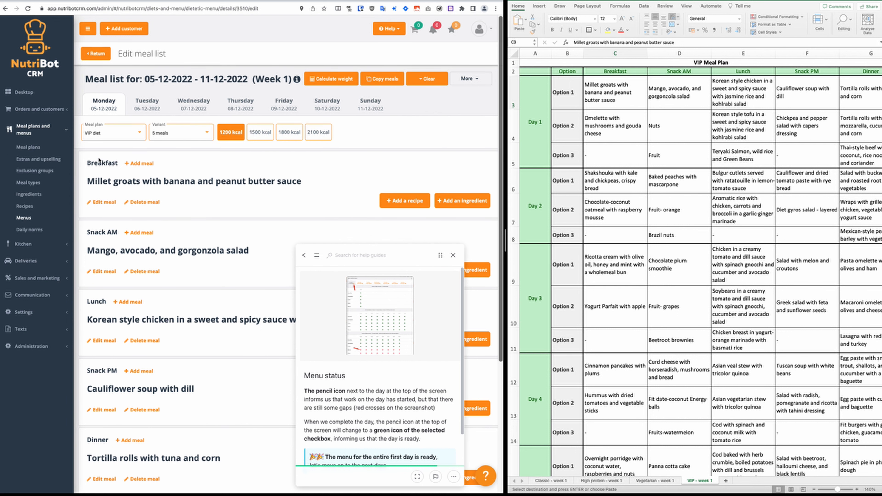
left_click(142, 163)
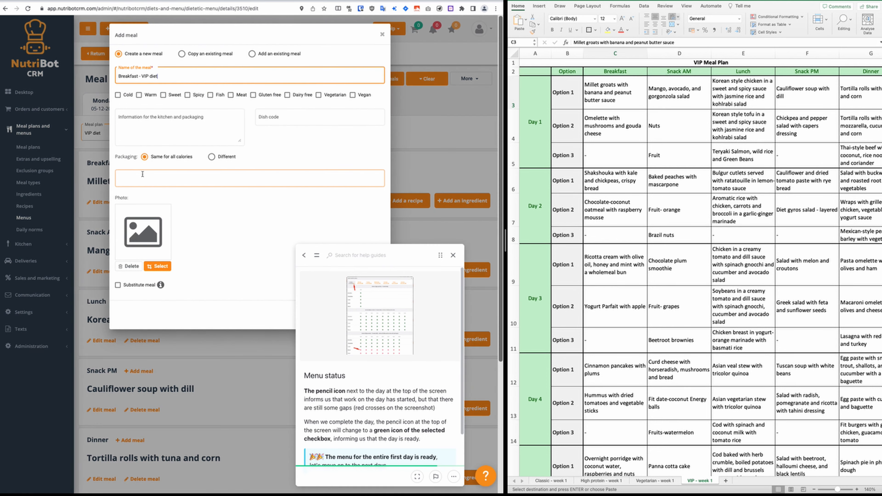
left_click_drag(440, 257, 290, 252)
left_click(376, 314)
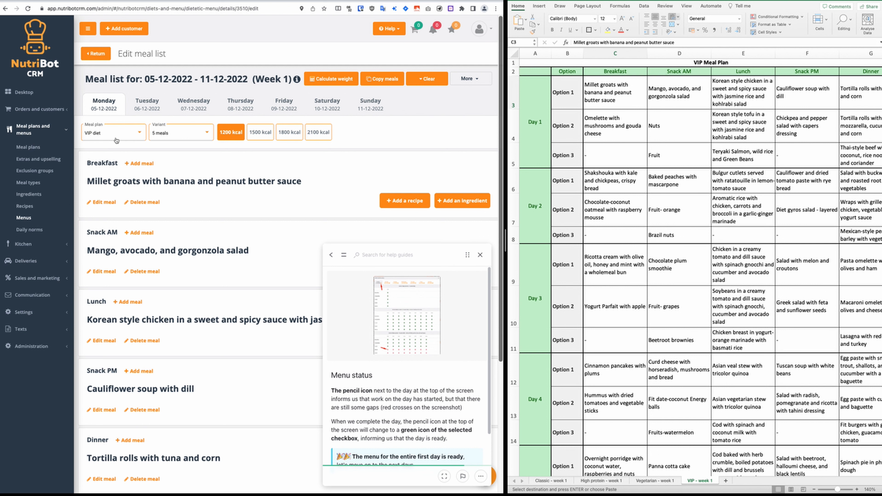
Show Monday's Vegetarian menu in the 5 meals variant and select all its meals for copying
left_click(123, 136)
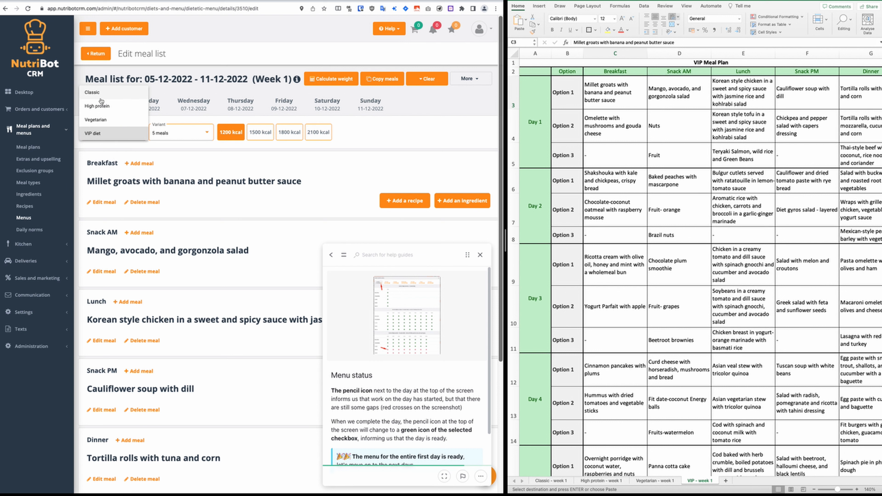
left_click(102, 120)
left_click(169, 132)
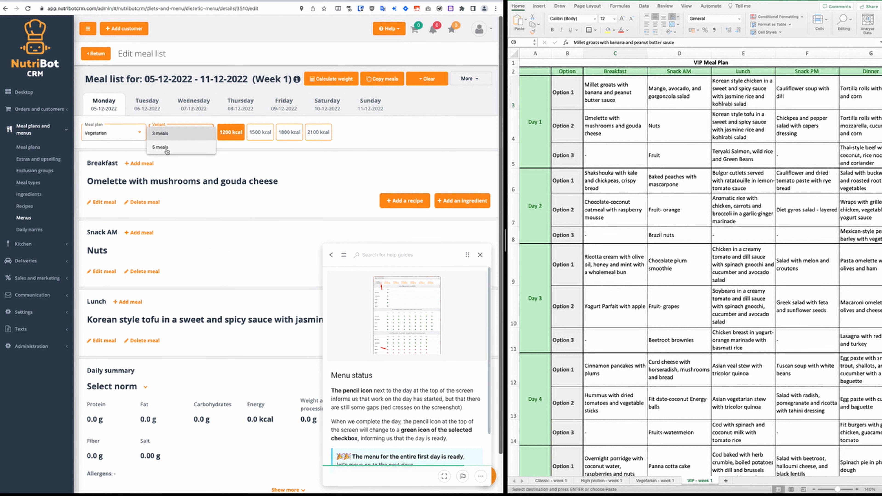
left_click(165, 148)
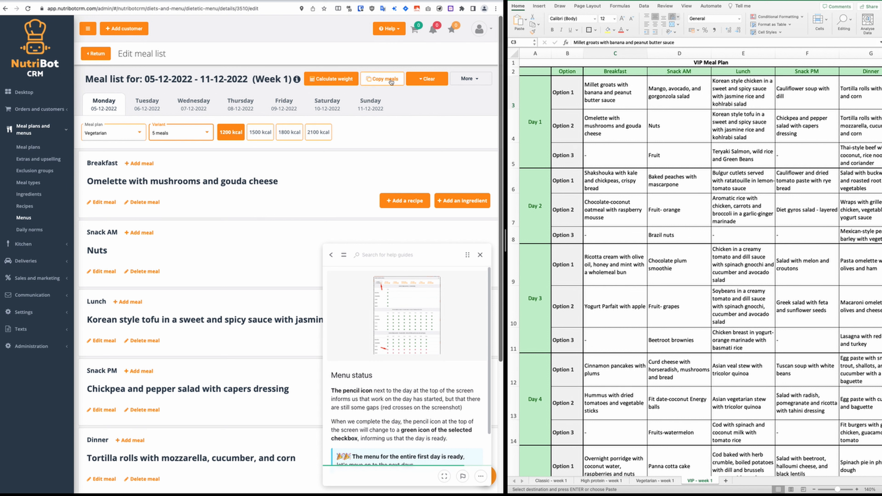
left_click(382, 79)
left_click(55, 72)
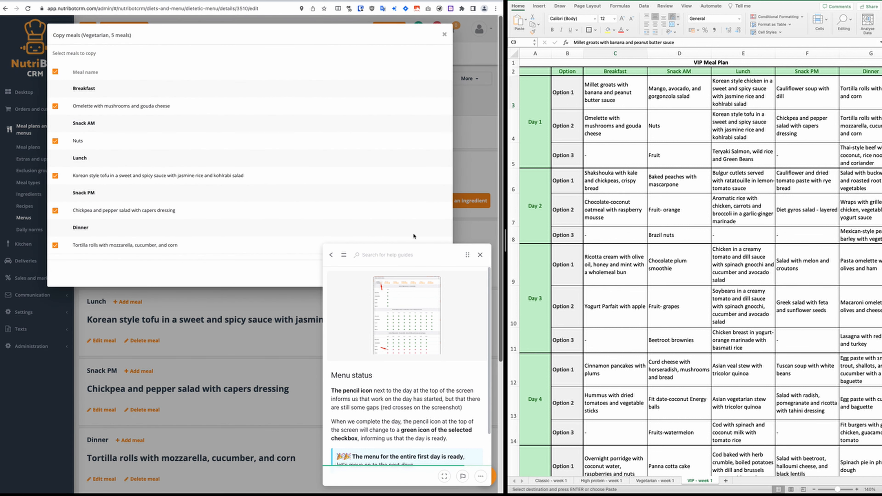
left_click_drag(462, 250, 340, 244)
left_click(392, 274)
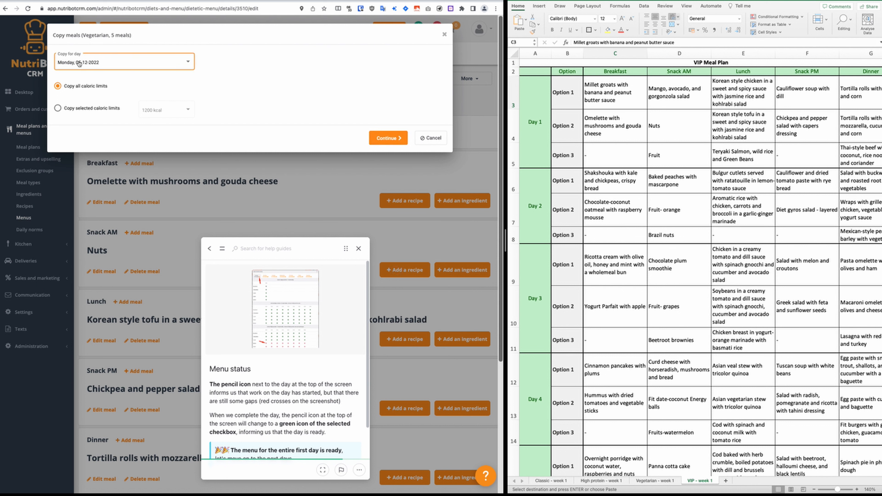
Copy only the 1200 kcal limit of the Vegetarian meals into Monday's VIP diet, 5 meals variant, at 1200 kcal
left_click(85, 109)
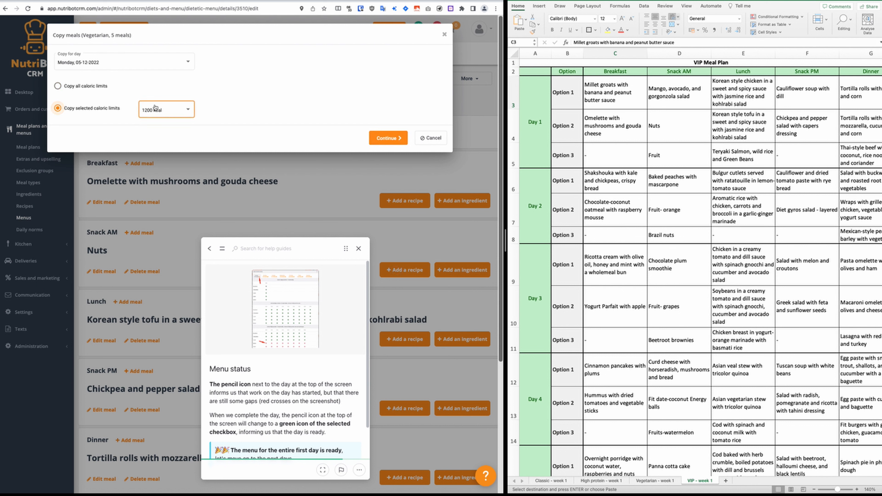
left_click(386, 138)
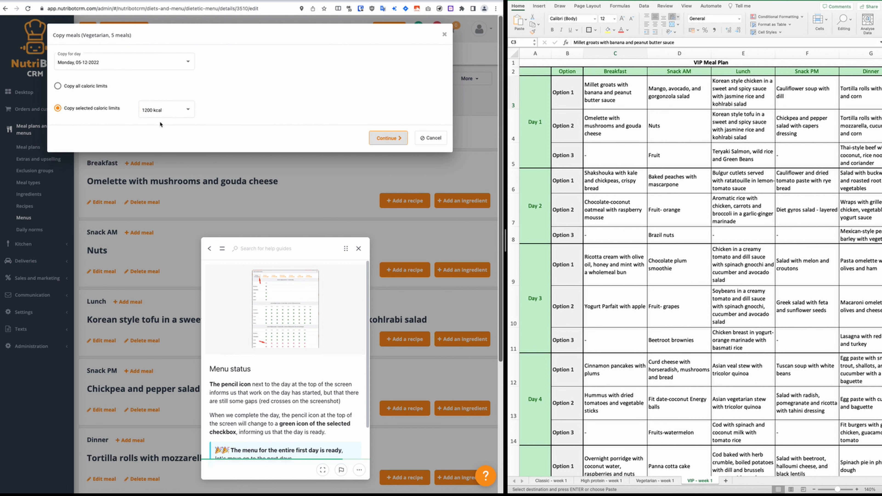
scroll(185, 279, "down", 10)
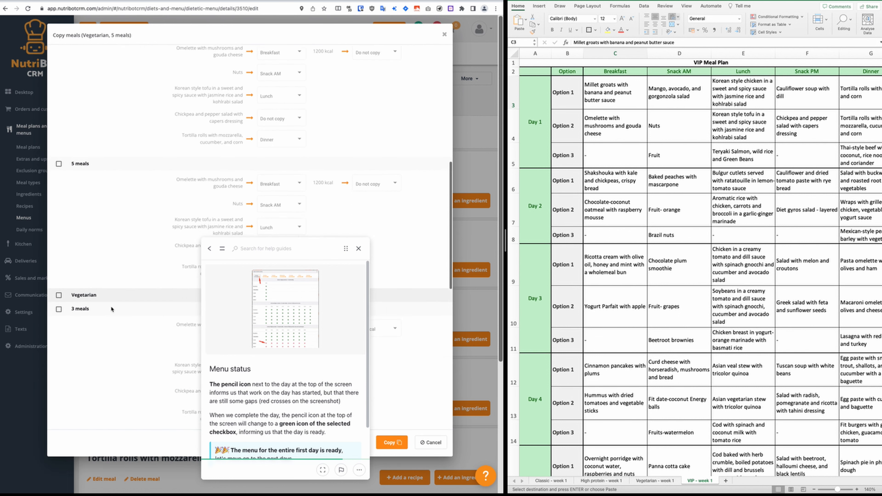
left_click(59, 299)
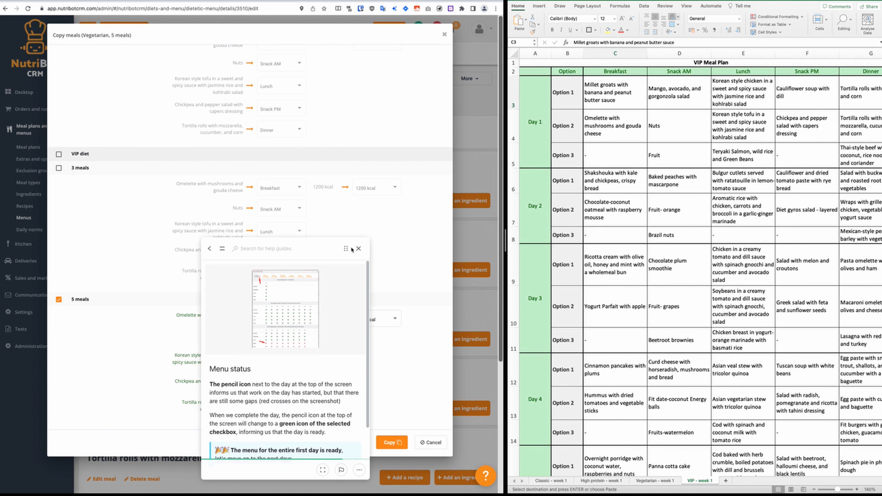
left_click_drag(346, 248, 328, 37)
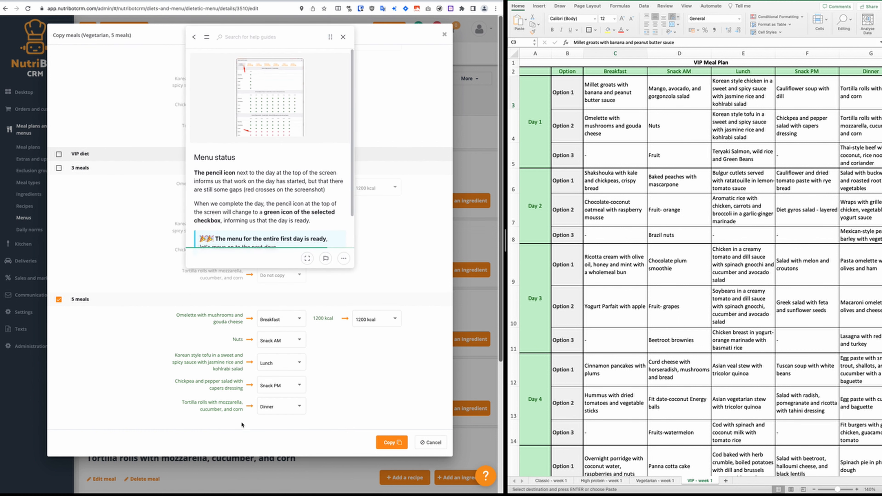
left_click(379, 443)
left_click_drag(330, 36, 446, 246)
Show Monday's VIP diet in the 5 meals variant and view the breakfast alternatives, returning to the millet groats default
left_click(136, 128)
left_click(100, 153)
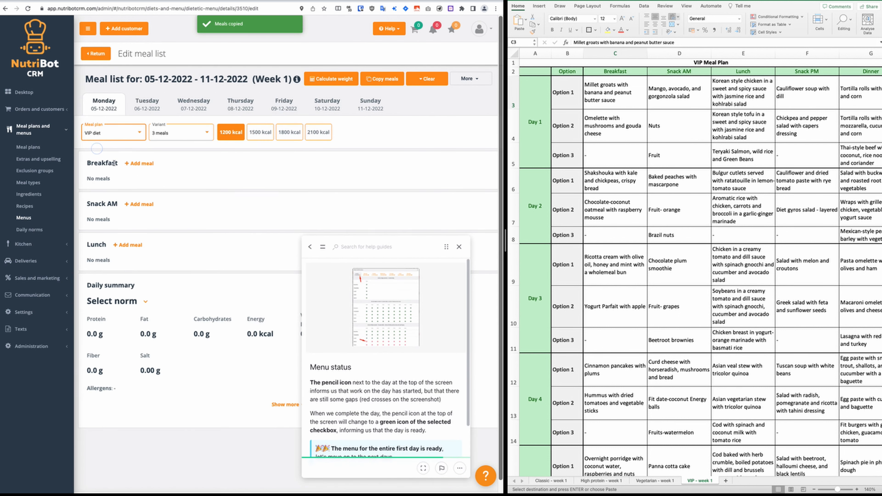
left_click(174, 139)
left_click(163, 149)
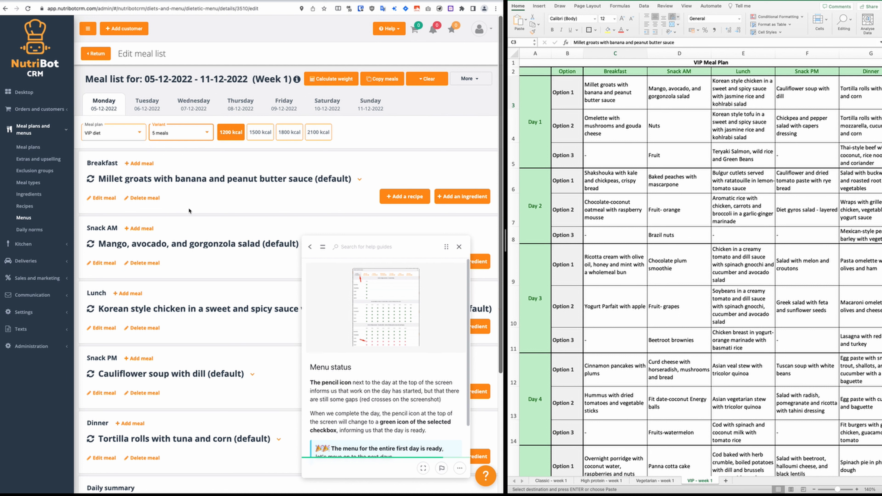
left_click(241, 185)
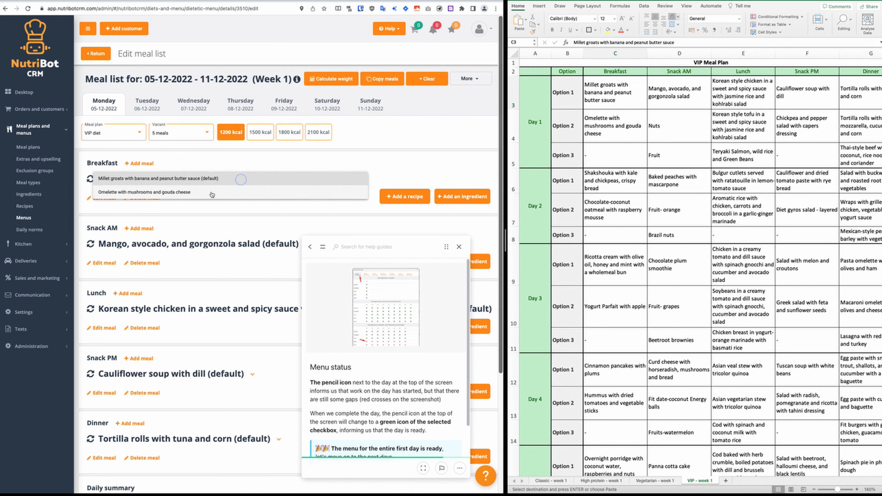
left_click(184, 192)
left_click(167, 181)
left_click(109, 177)
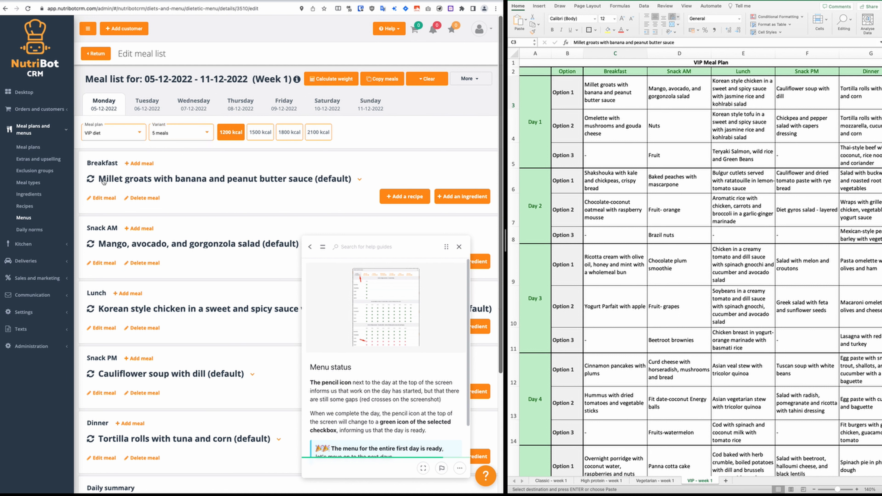
Display the VIP diet's alternative meals: Omelette with mushrooms and gouda cheese for breakfast and Nuts for Snack AM
left_click(179, 178)
left_click(176, 190)
left_click(178, 245)
left_click(166, 257)
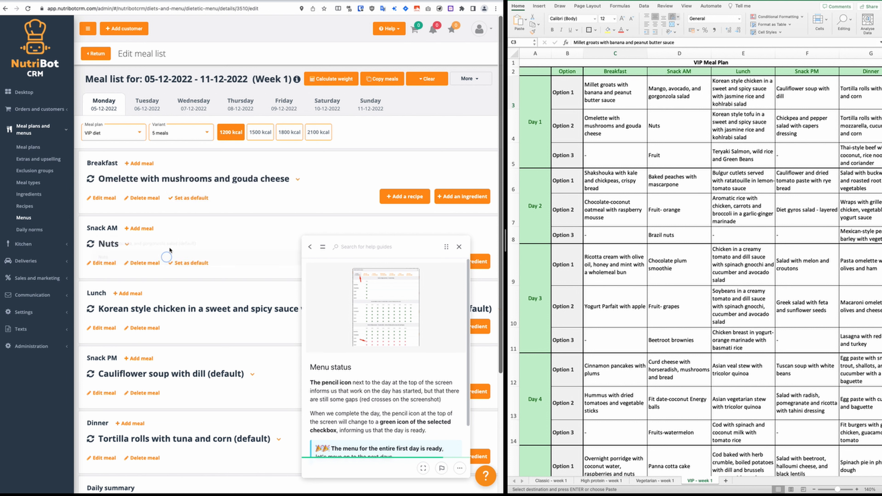
Switch Snack AM back to the mango, avocado, and gorgonzola salad and breakfast back to the millet groats default, viewing the Snack AM alternatives
left_click(152, 246)
left_click(151, 229)
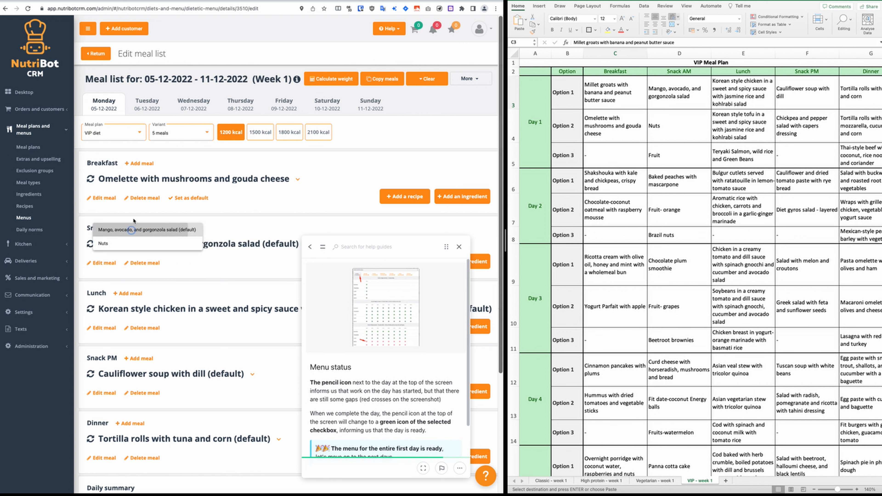
left_click(131, 177)
left_click(132, 165)
left_click(167, 245)
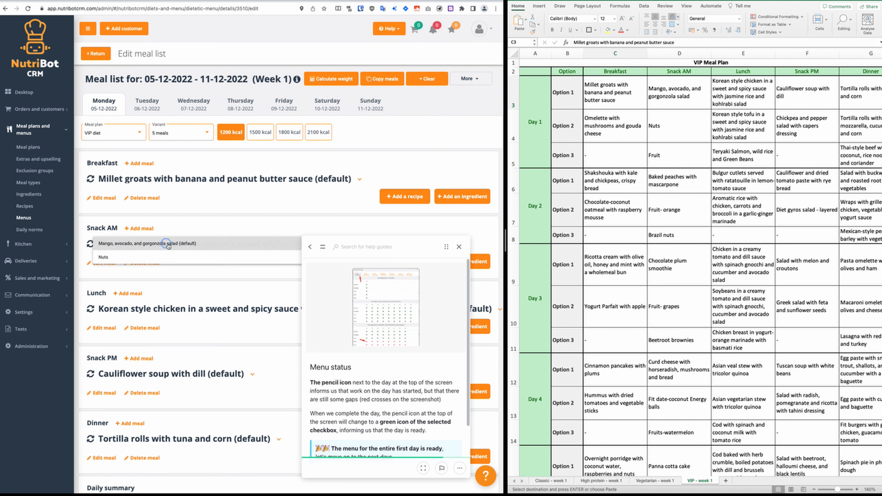
left_click(187, 244)
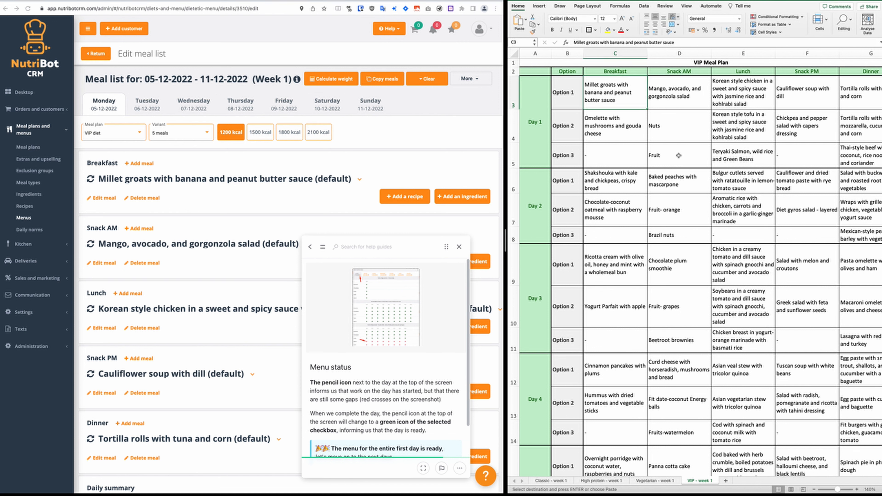
Start a new Snack AM meal in Monday's VIP diet and copy its Day 1, Option 3 name from the spreadsheet
left_click(738, 160)
left_click(792, 160)
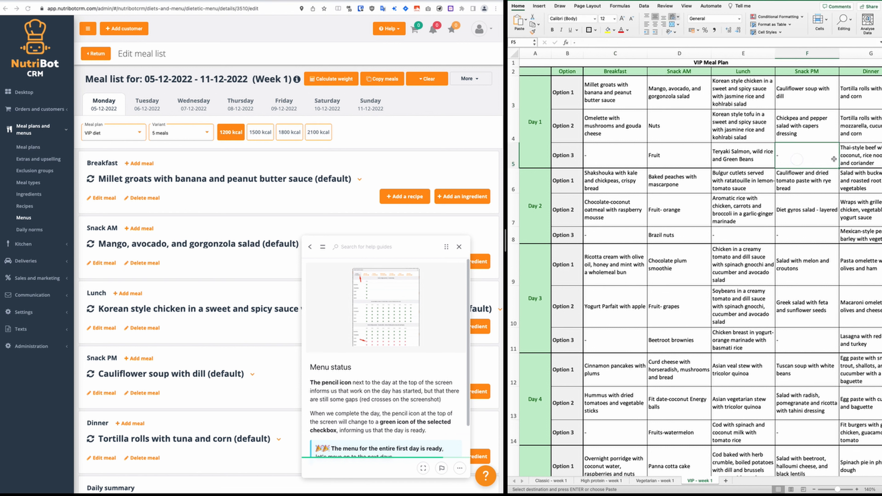
left_click(616, 156)
scroll(166, 232, "down", 1)
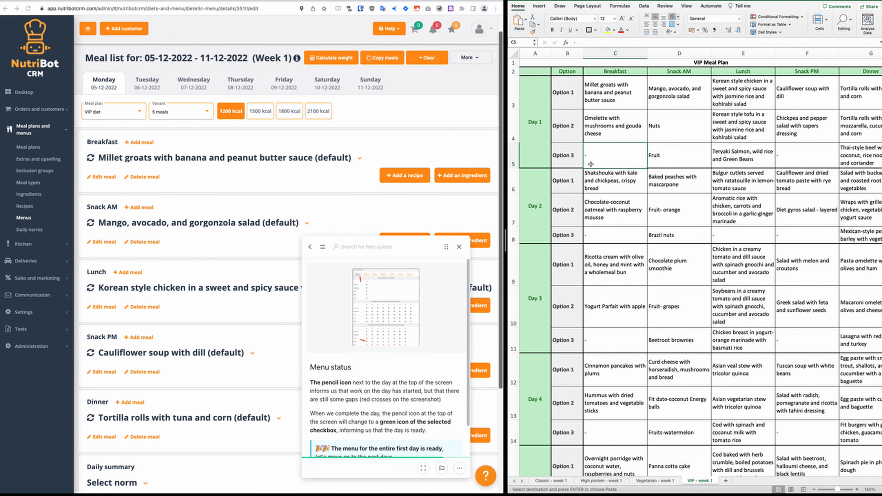
scroll(152, 191, "down", 1)
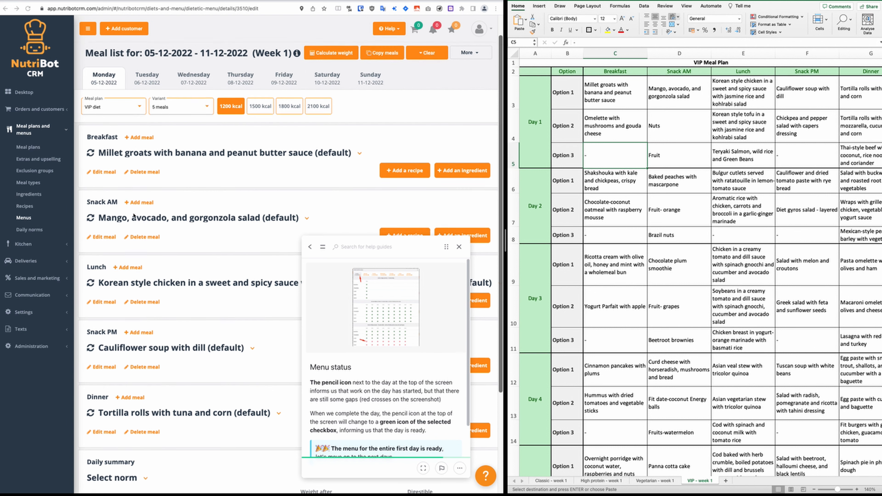
key("Right")
left_click(140, 188)
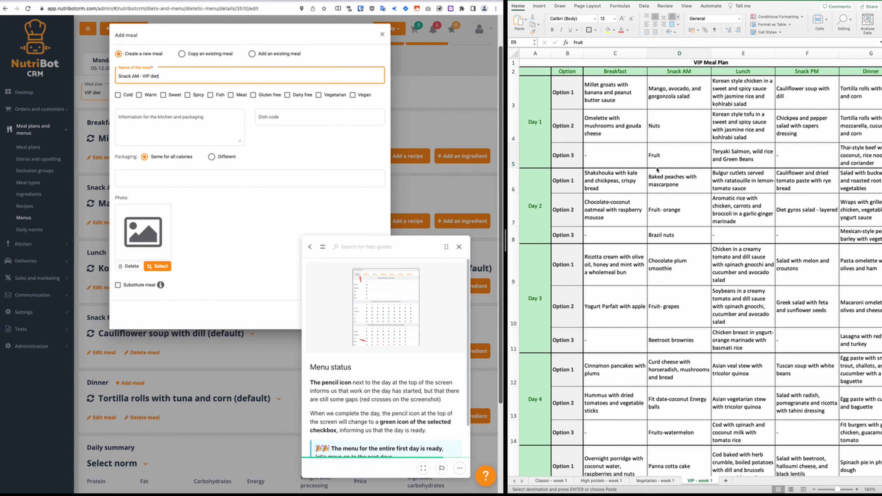
left_click(666, 154)
key("super+c")
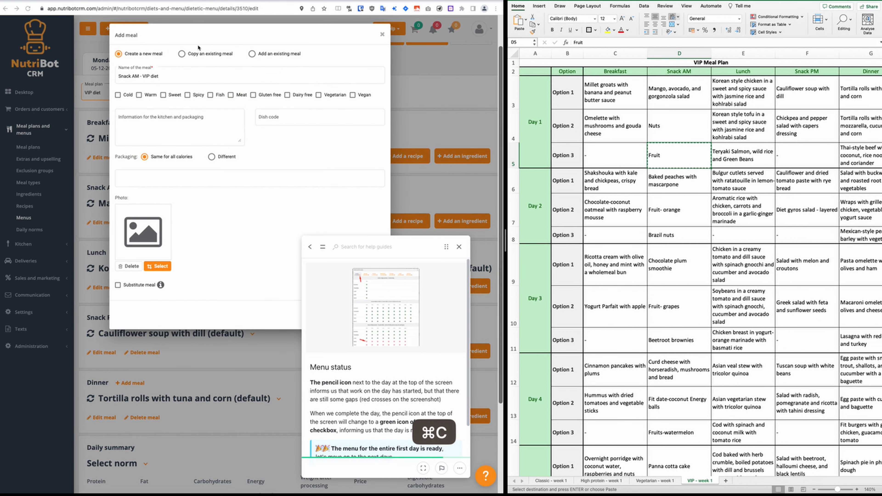
Name the new Snack AM meal Fruit, give it the dish code SAM3 and save it
left_click(166, 76)
key("super+a")
key("super+v")
left_click(288, 120)
type("SAM3")
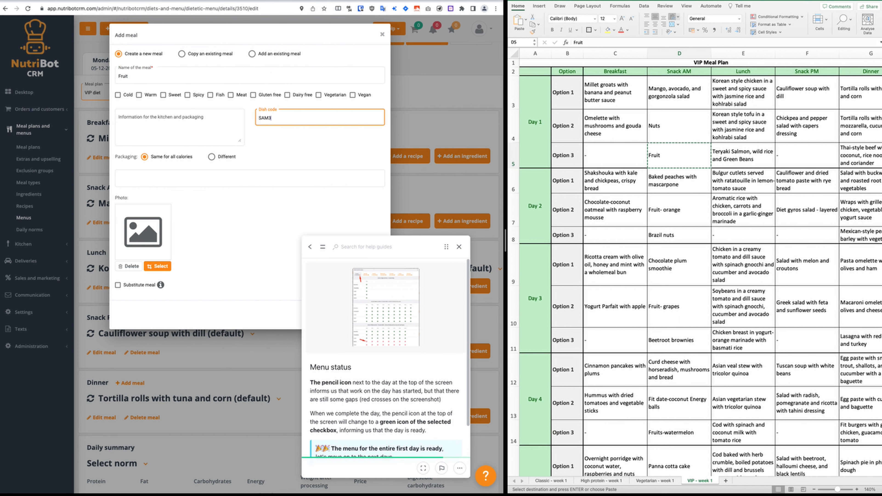
left_click_drag(446, 246, 472, 255)
left_click(330, 318)
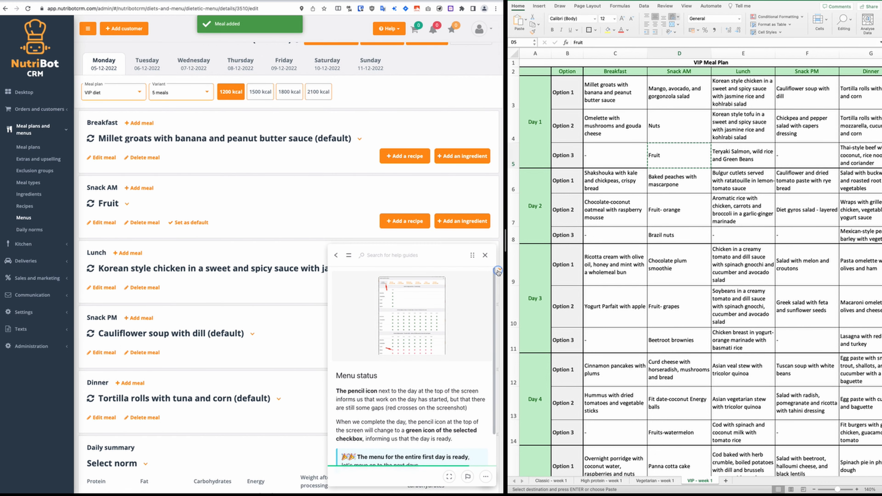
Create a new Lunch meal named "Teryaki Salmon, wild rice and Green Beans", copied from the spreadsheet's Day 1, Option 3
left_click(731, 157)
key("super+c")
scroll(243, 278, "down", 5)
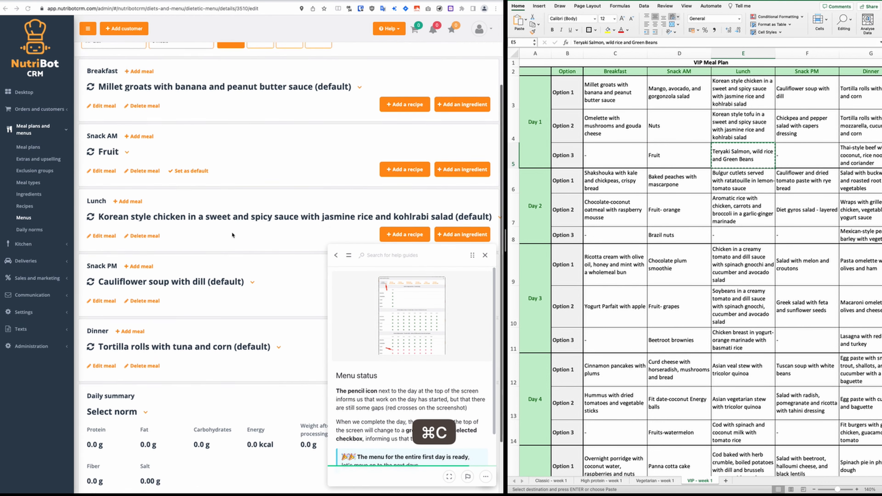
left_click(127, 140)
key("super+a")
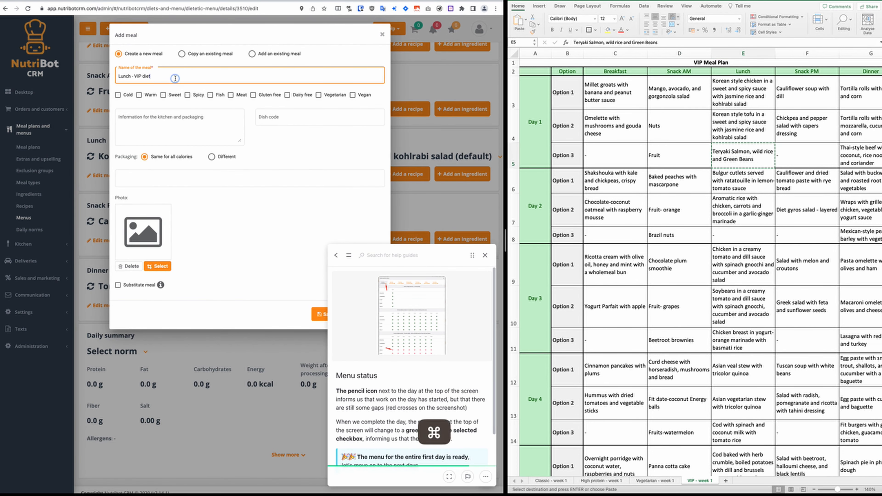
key("super+v")
left_click(178, 143)
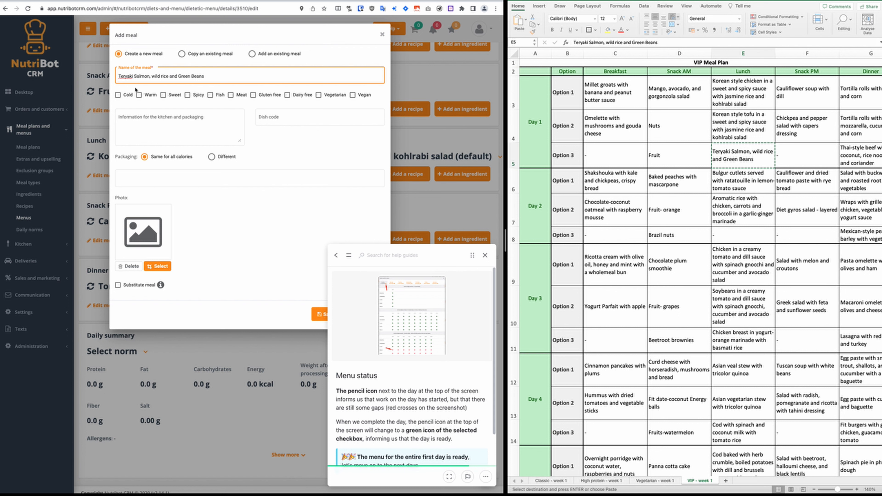
Mark the salmon lunch as Warm, set its dish code to L3, save it and view the lunch alternatives
left_click(139, 94)
left_click(295, 118)
type("L3")
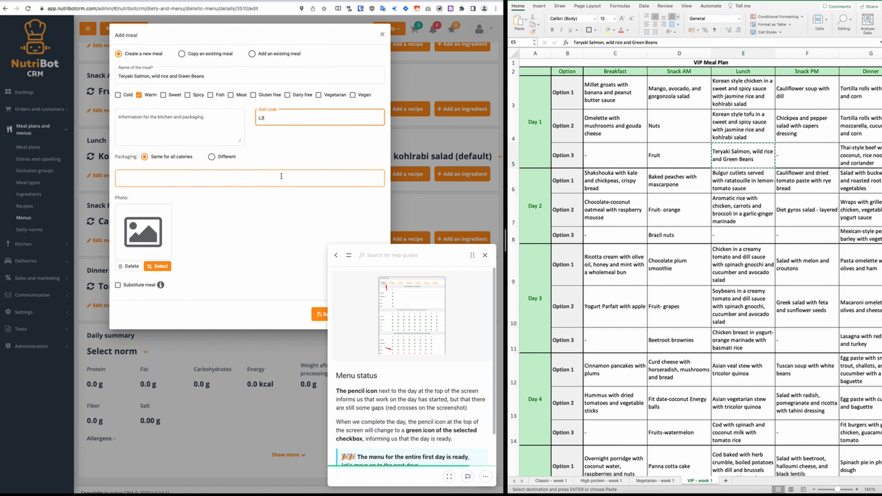
left_click(268, 228)
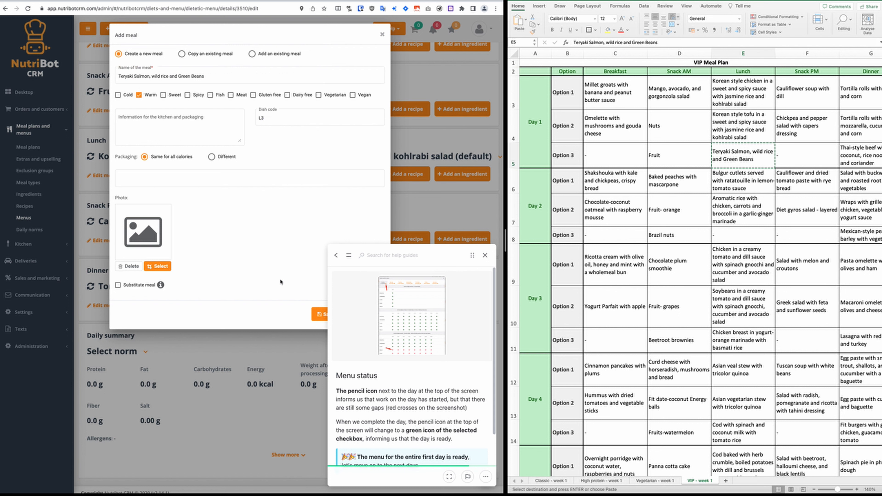
left_click(320, 314)
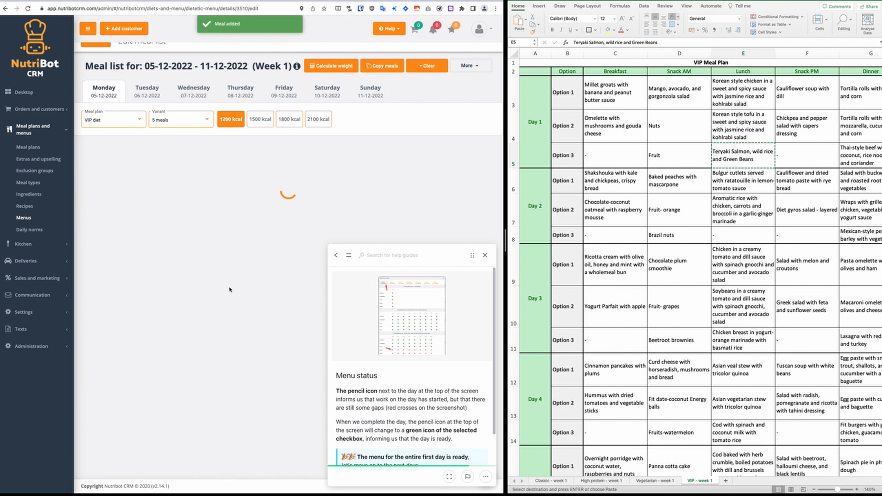
left_click(268, 157)
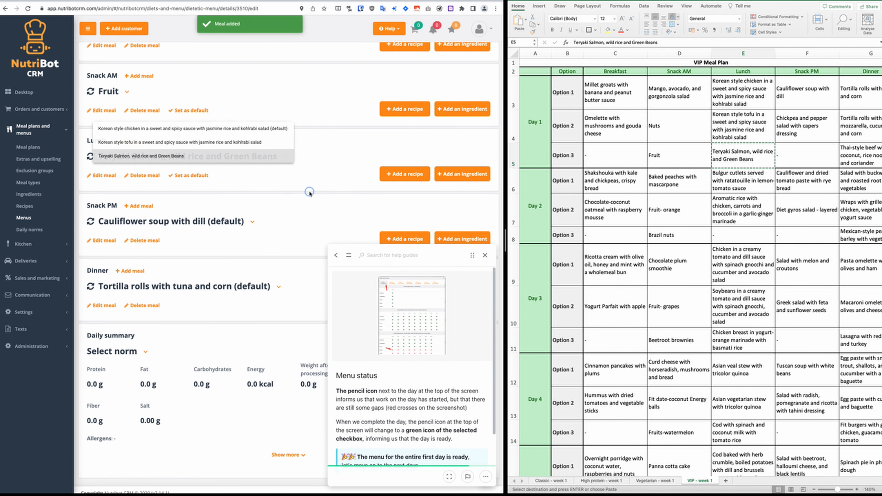
Create a new Dinner meal named "Thai-style beef with coconut, rice noodles, and coriander" from the spreadsheet, removing the pasted quotation marks
left_click(853, 153)
key("super+c")
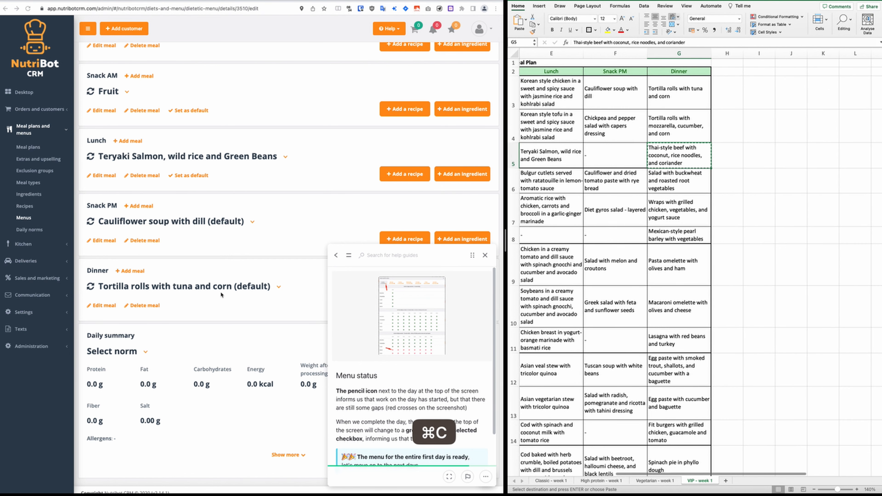
left_click(228, 288)
left_click(232, 267)
scroll(274, 264, "down", 1)
left_click(132, 264)
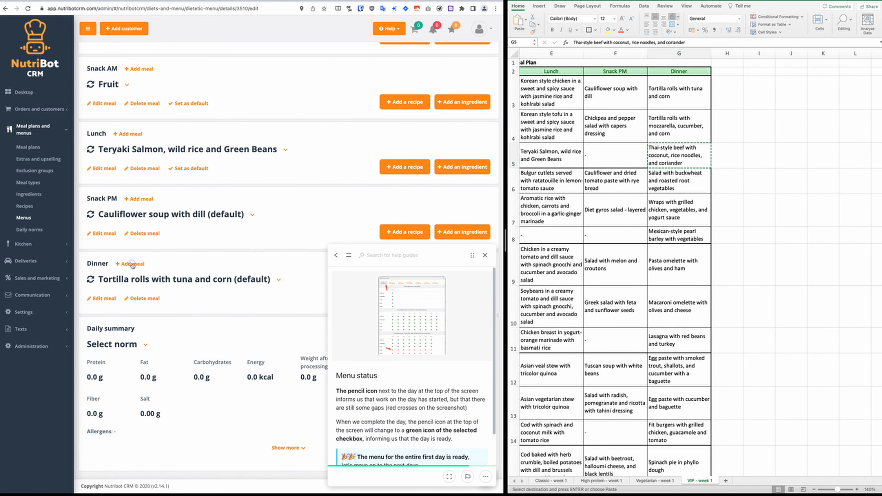
key("super+a")
key("super+v")
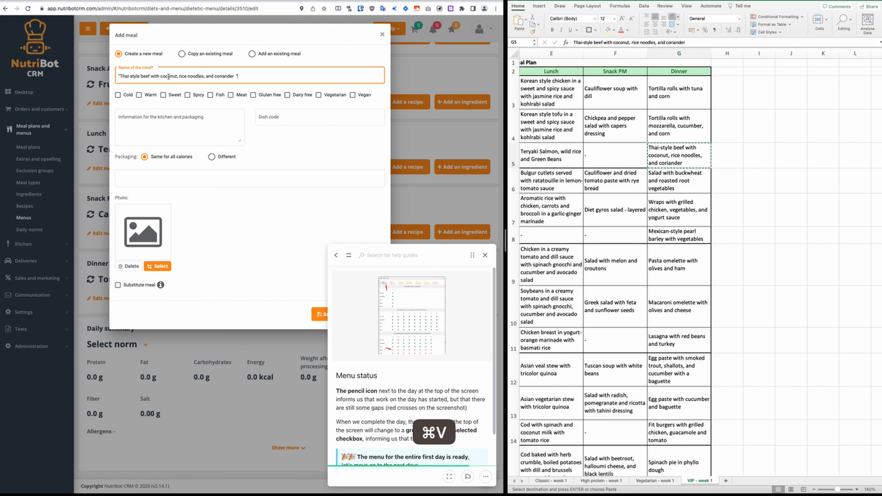
key("BackSpace")
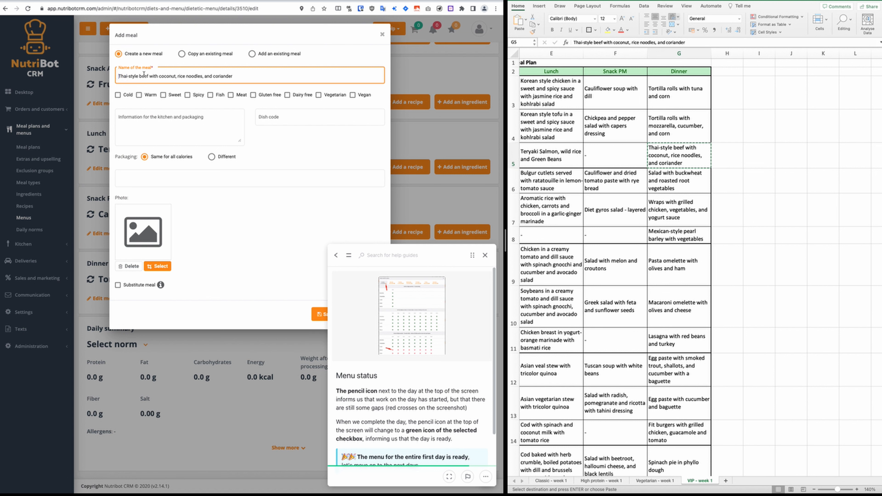
Mark the Thai-style beef dinner as Warm and Meat, fill in its dish code and save it
left_click(149, 95)
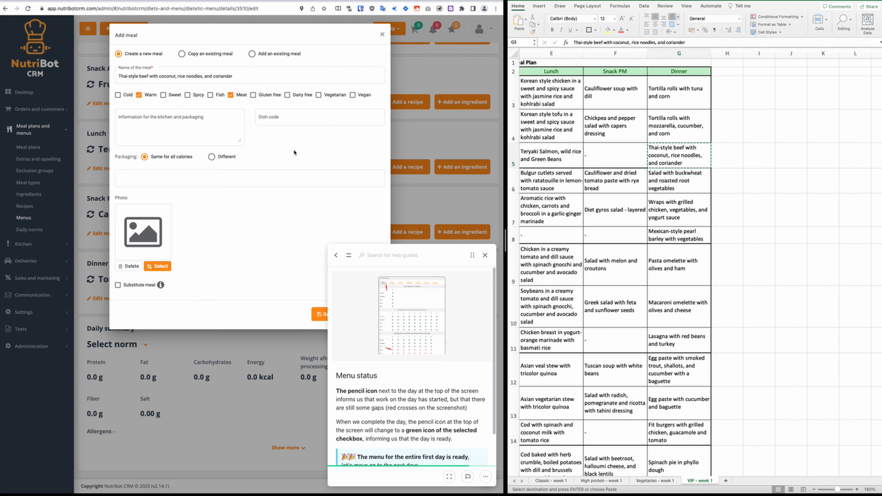
left_click(296, 122)
key("Return")
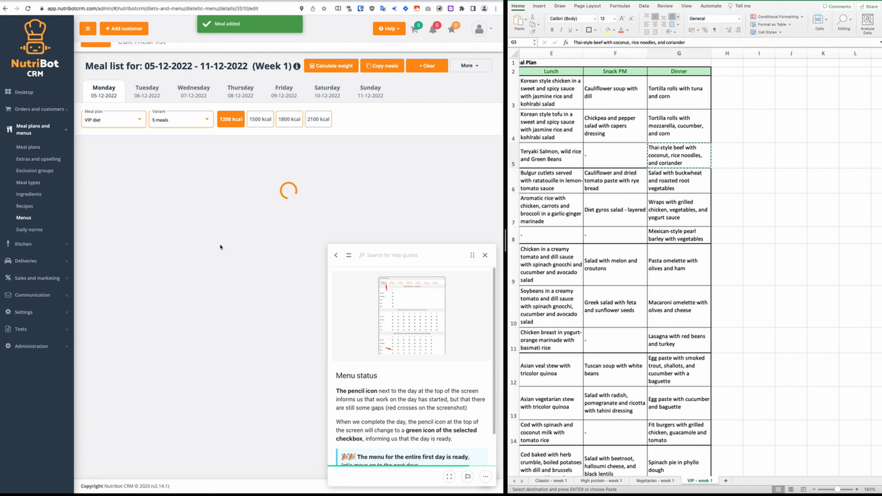
Preview the VIP diet's 5 meals menu at 1200 kcal and compare Monday's meals with the spreadsheet's Day 1 options
scroll(202, 250, "up", 5)
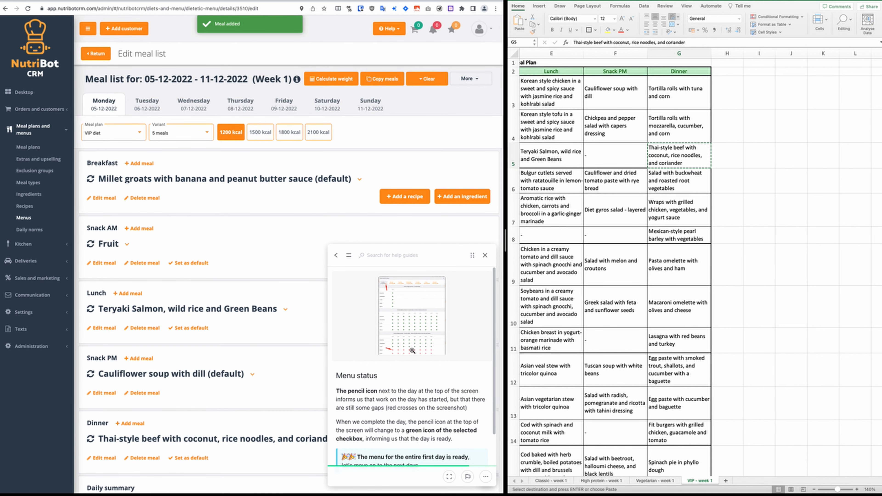
scroll(277, 294, "down", 5)
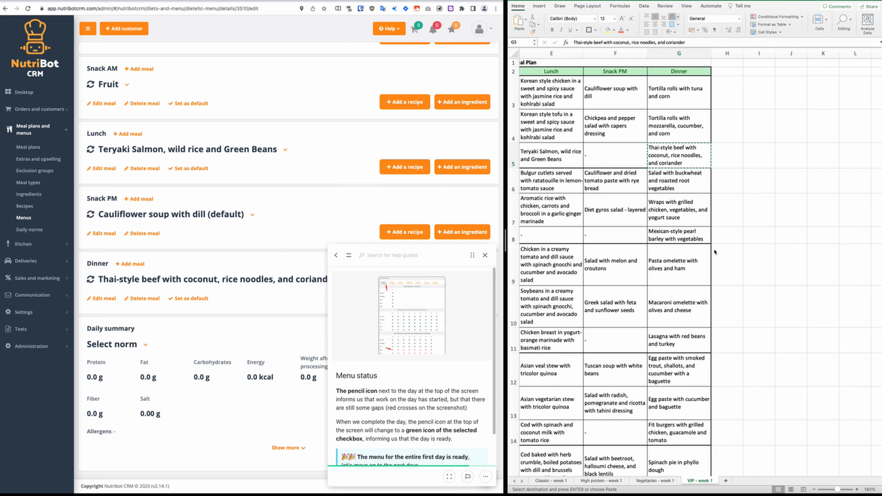
scroll(675, 242, "left", 4)
scroll(220, 229, "up", 4)
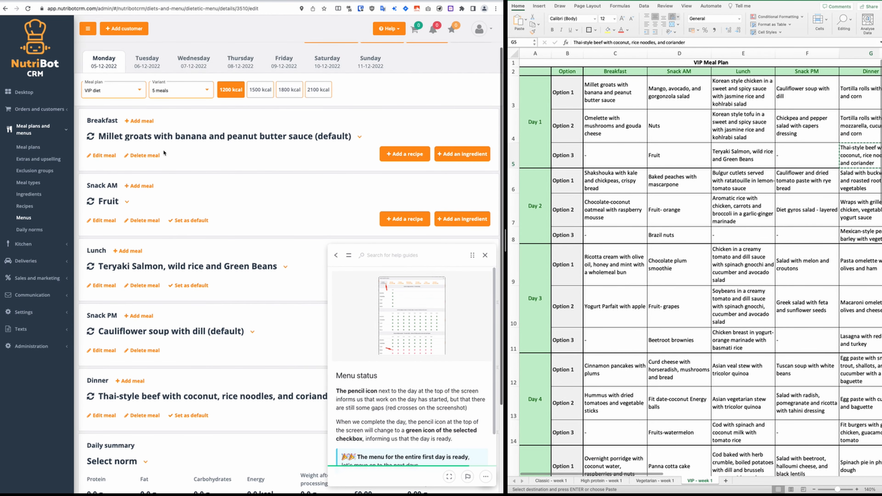
scroll(219, 226, "up", 2)
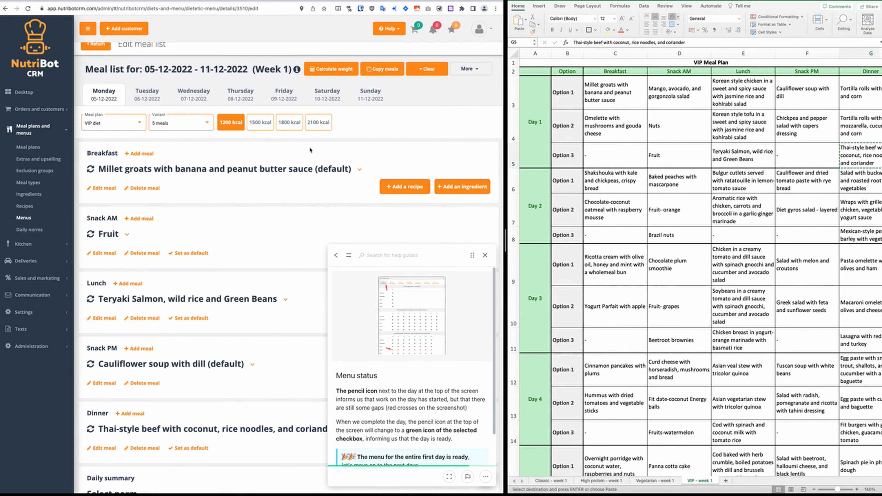
left_click(470, 79)
left_click(464, 95)
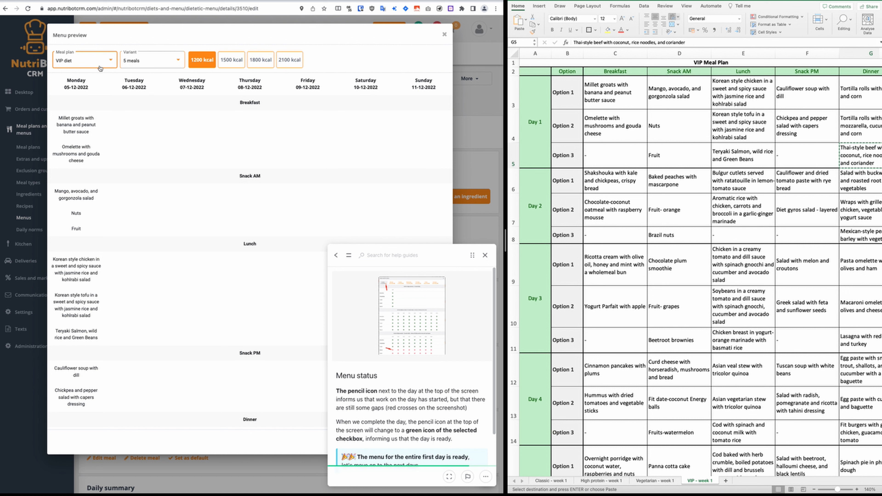
scroll(83, 196, "down", 3)
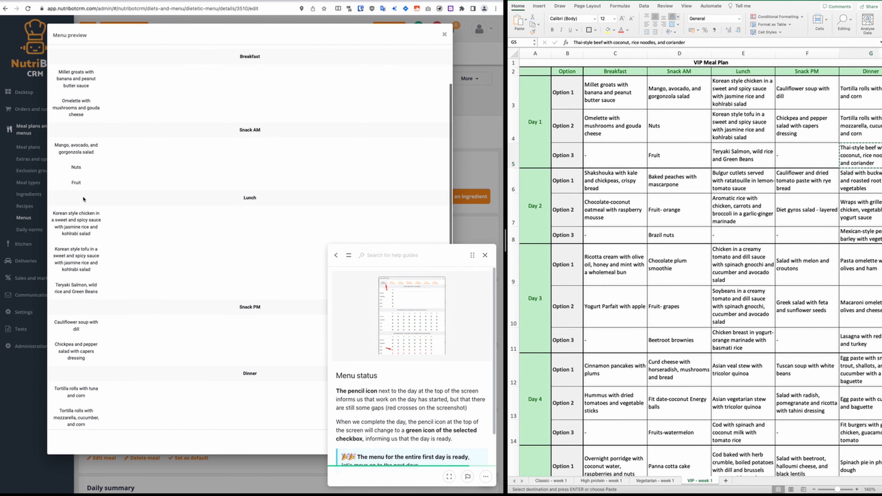
scroll(91, 250, "down", 2)
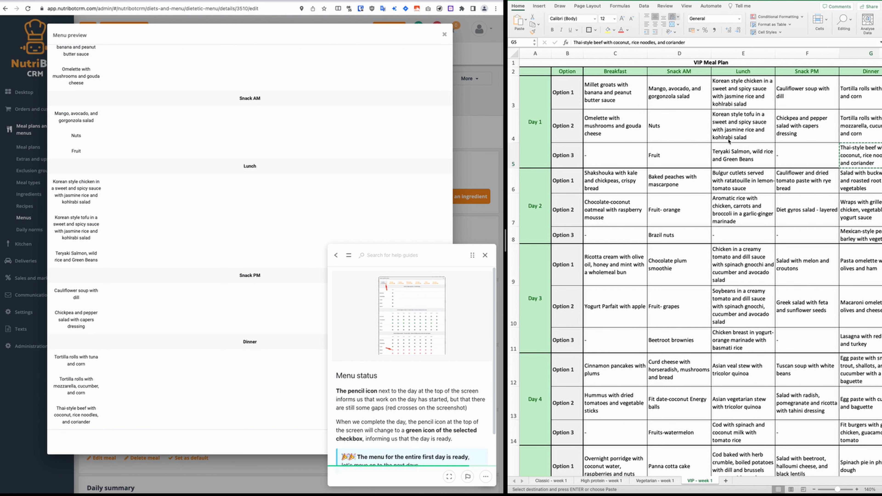
scroll(811, 132, "right", 2)
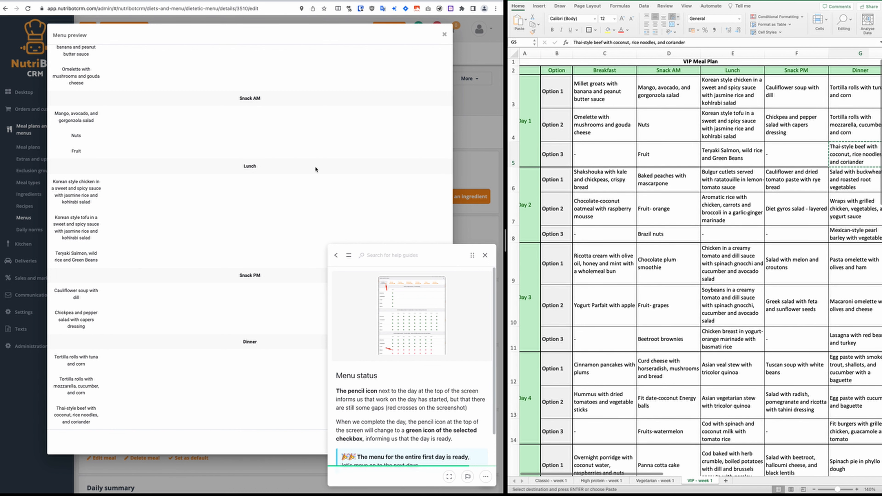
left_click(444, 35)
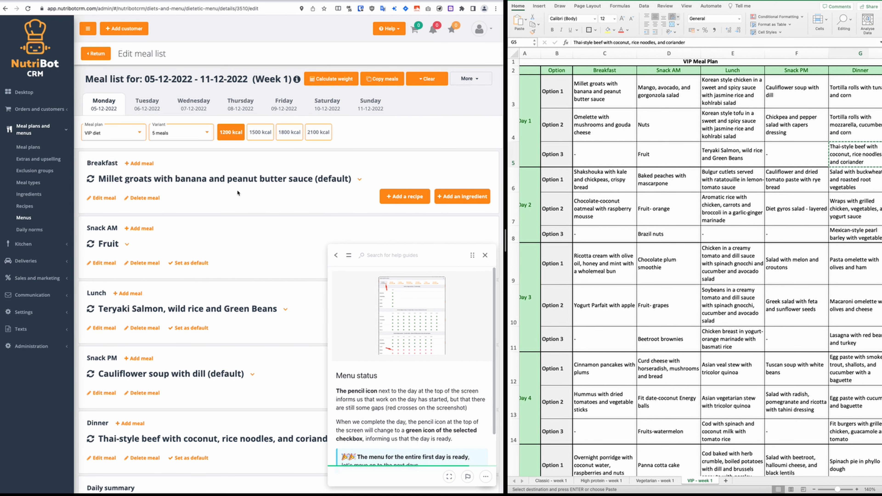
Recalculate the weights of all Monday VIP 5 meals dishes from 1200 kcal to 1500, 1800 and 2100 kcal
left_click(253, 140)
left_click(309, 133)
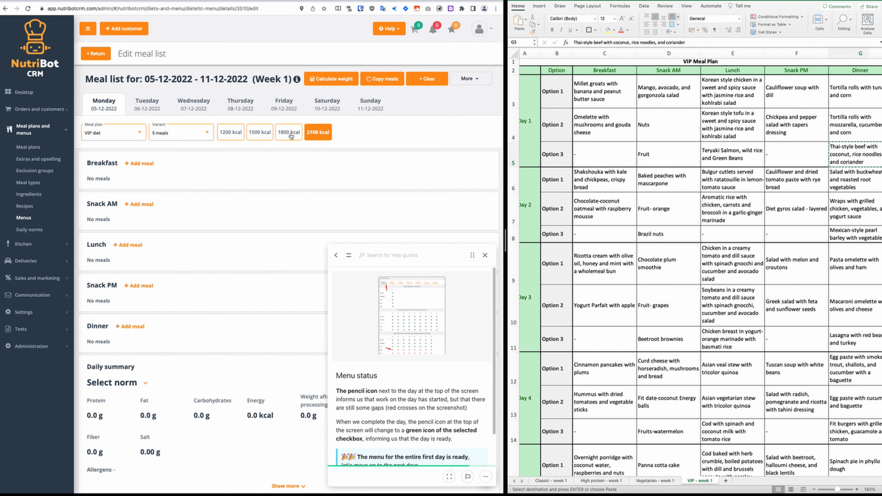
left_click(293, 137)
left_click(239, 137)
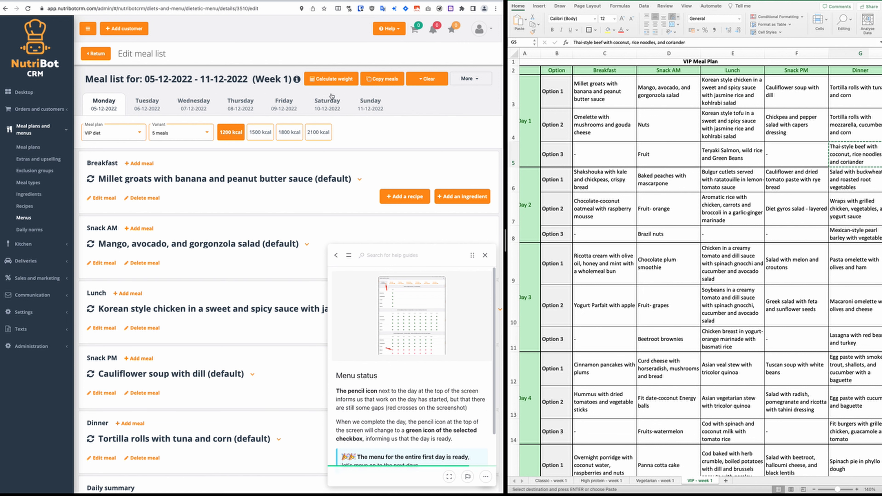
left_click(331, 80)
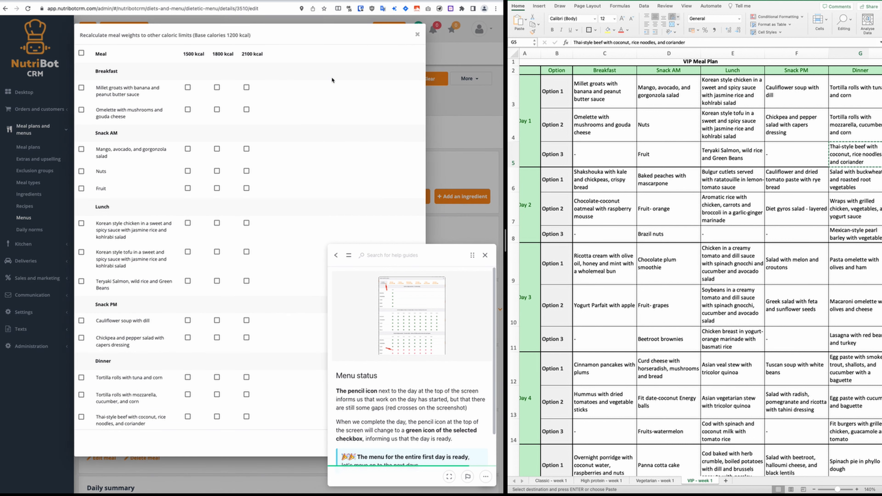
left_click(82, 54)
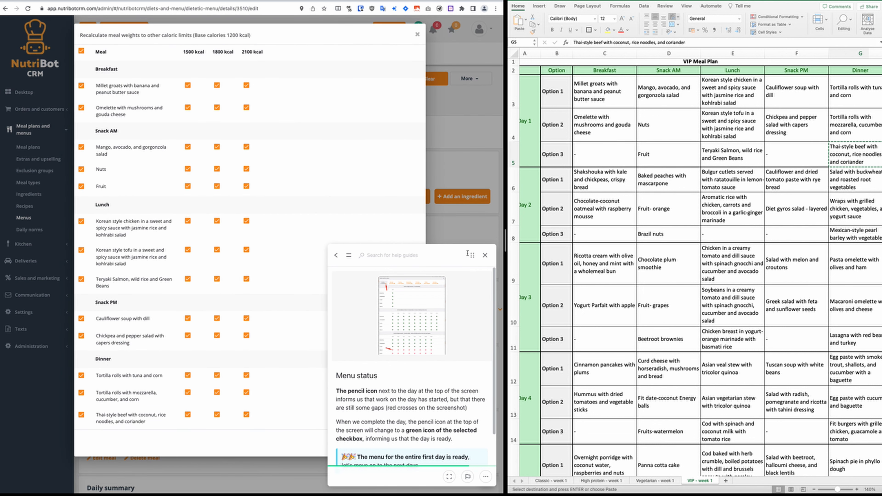
left_click_drag(466, 253, 433, 249)
left_click(358, 443)
Check the VIP 5 meals menu at 1500, 1800 and 2100 kcal and inspect the 3 meals variant
left_click(264, 135)
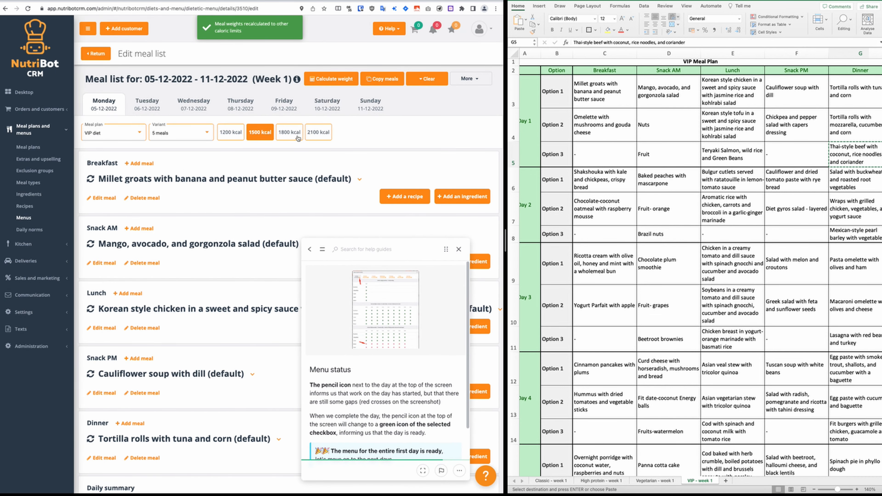
left_click(293, 135)
left_click(319, 135)
left_click(232, 134)
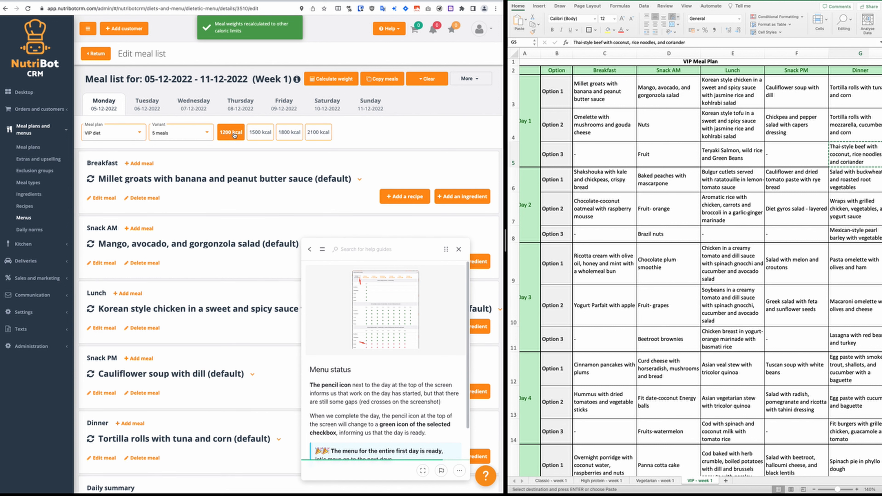
left_click(167, 133)
left_click(160, 120)
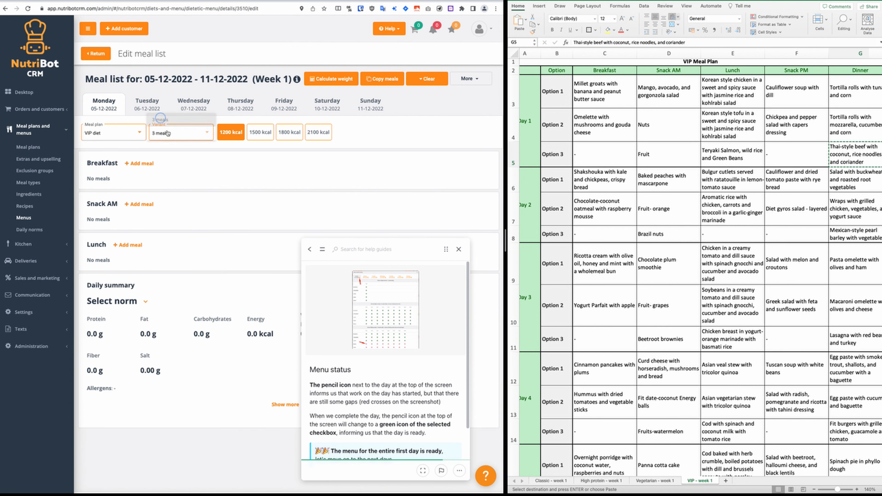
left_click(266, 135)
left_click(232, 133)
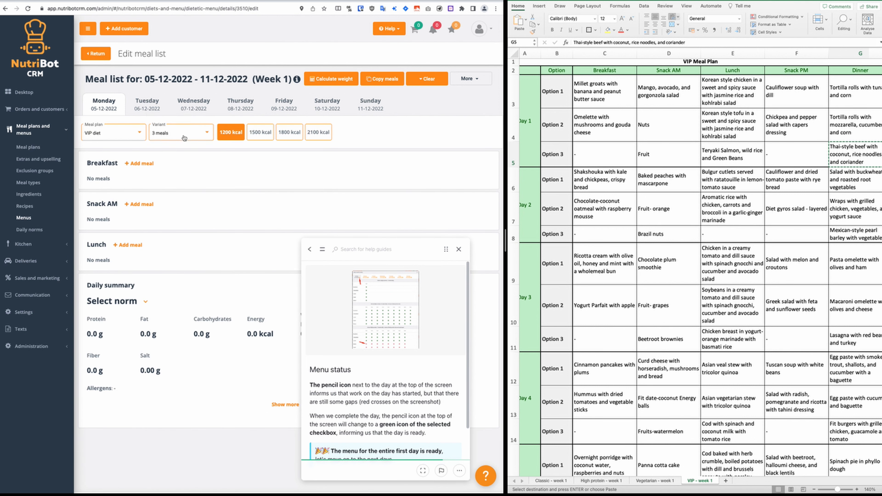
left_click(188, 139)
left_click(170, 145)
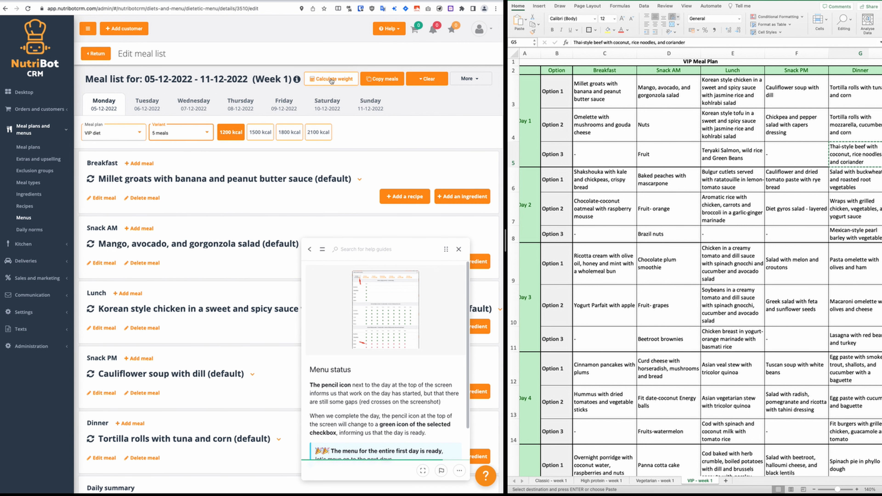
Copy all of Monday's VIP 5 meals dishes to the VIP diet's 3 meals variant, keeping the default meal and calorie mapping
left_click(382, 79)
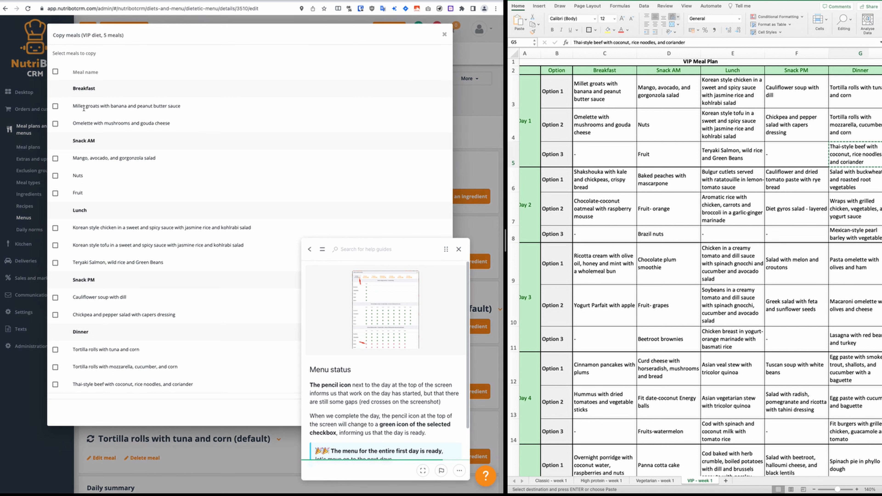
left_click(55, 72)
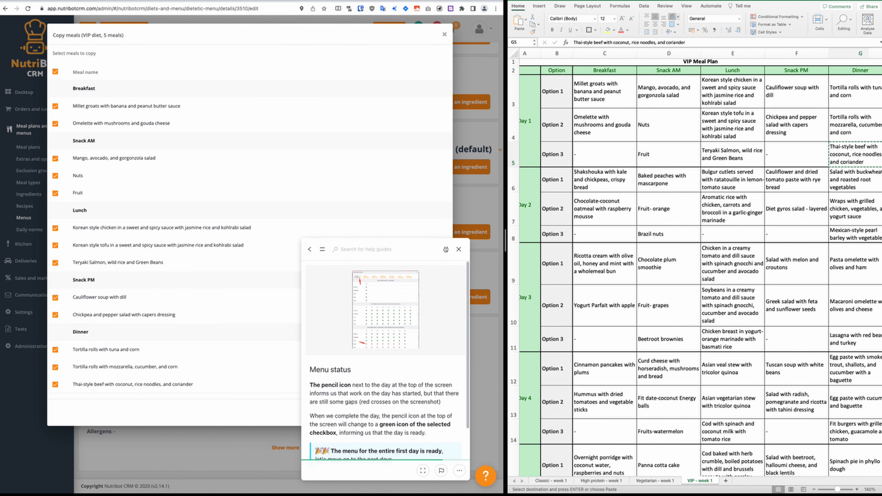
left_click(382, 411)
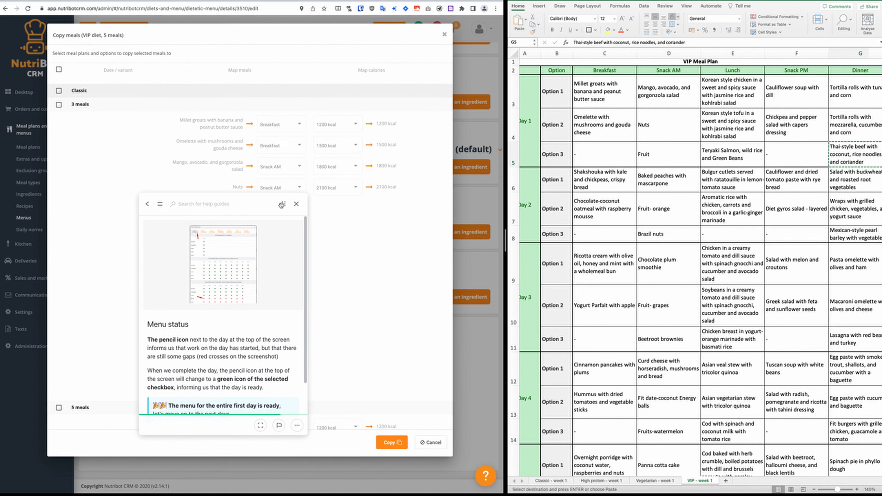
left_click_drag(281, 204, 469, 92)
scroll(143, 284, "down", 10)
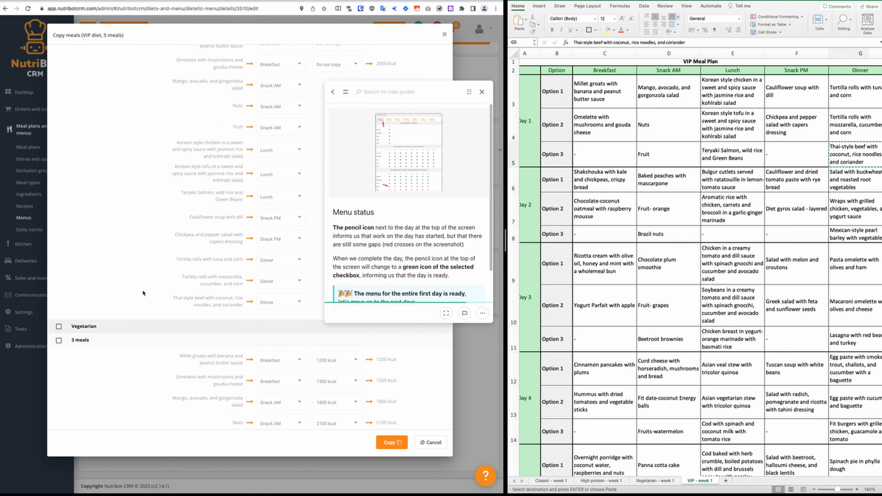
scroll(142, 289, "down", 10)
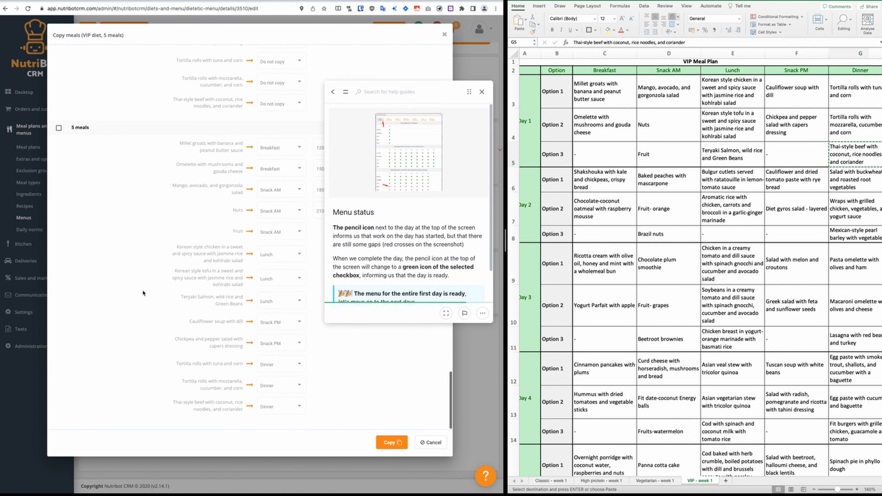
scroll(142, 292, "down", 5)
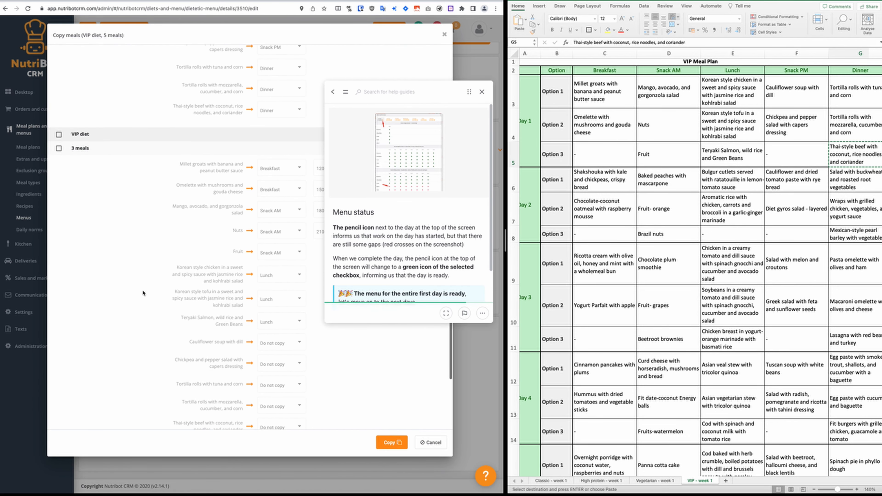
left_click(57, 148)
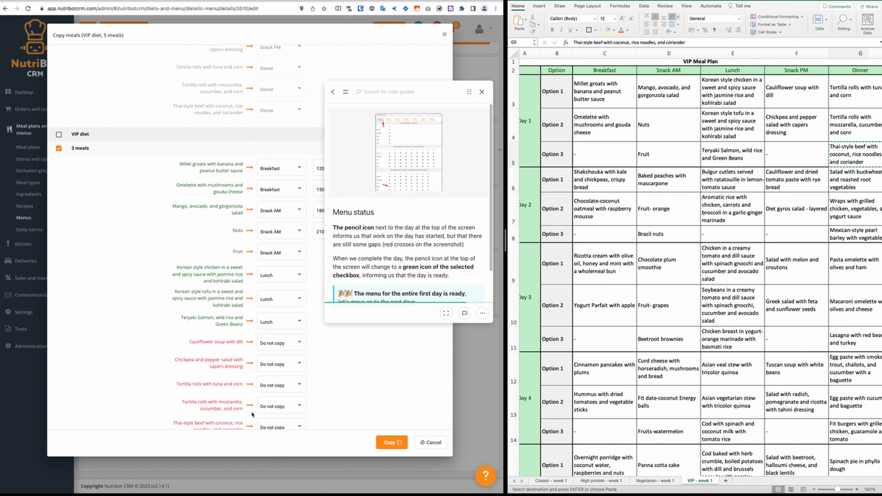
left_click_drag(467, 92, 258, 179)
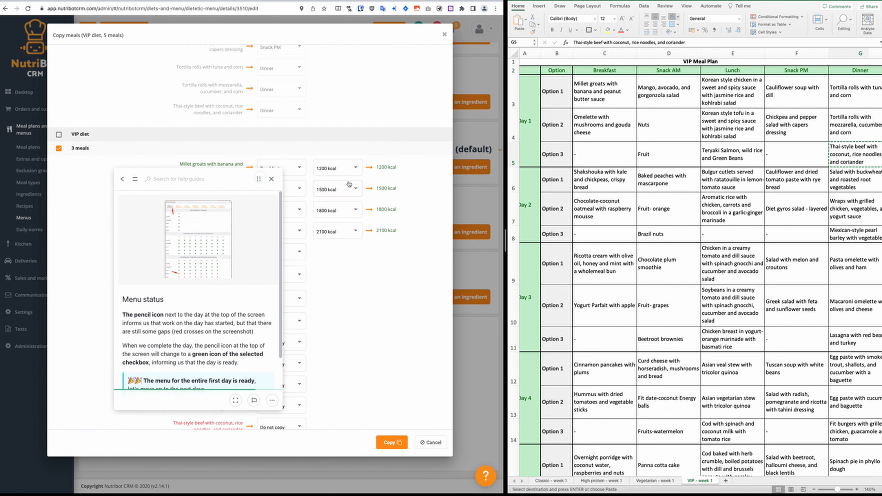
left_click(392, 443)
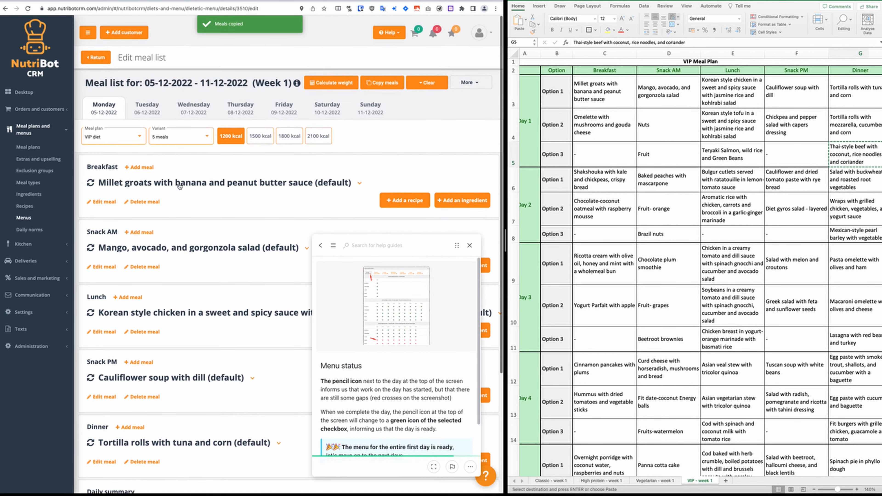
Check the copied meals in the VIP diet's 3 meals variant at 1200, 1500, 1800 and 2100 kcal
left_click(175, 132)
left_click(165, 120)
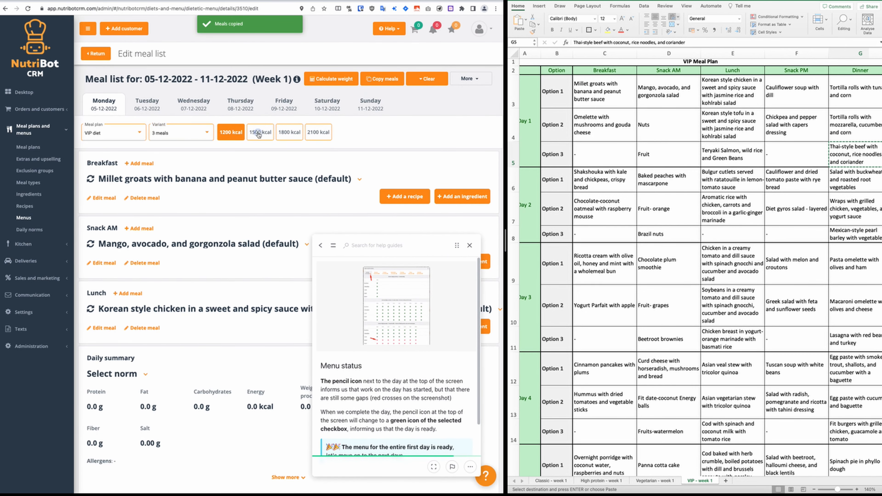
left_click(259, 134)
left_click(291, 133)
left_click(317, 134)
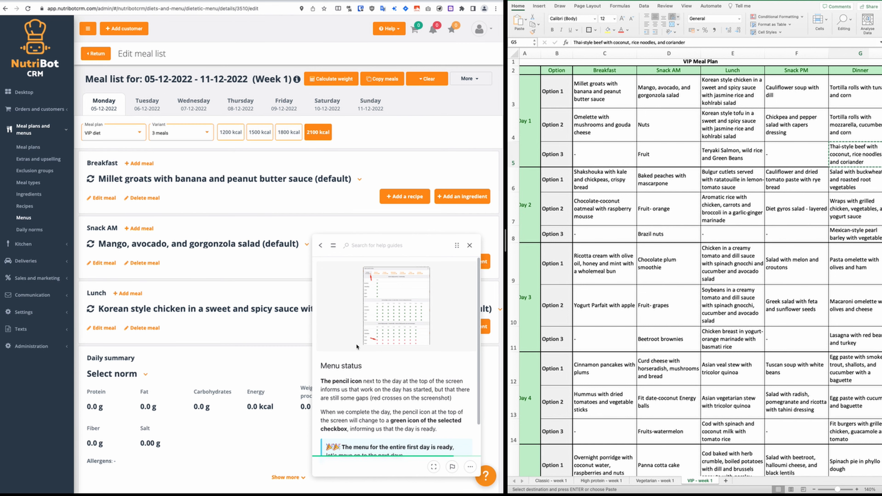
Review Monday's daily meal list status across the meal plans and close it
scroll(370, 362, "down", 1)
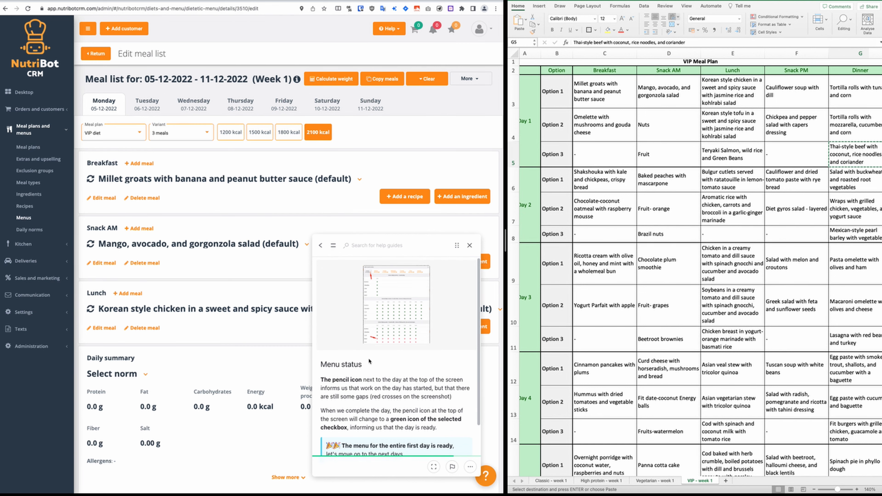
left_click(477, 80)
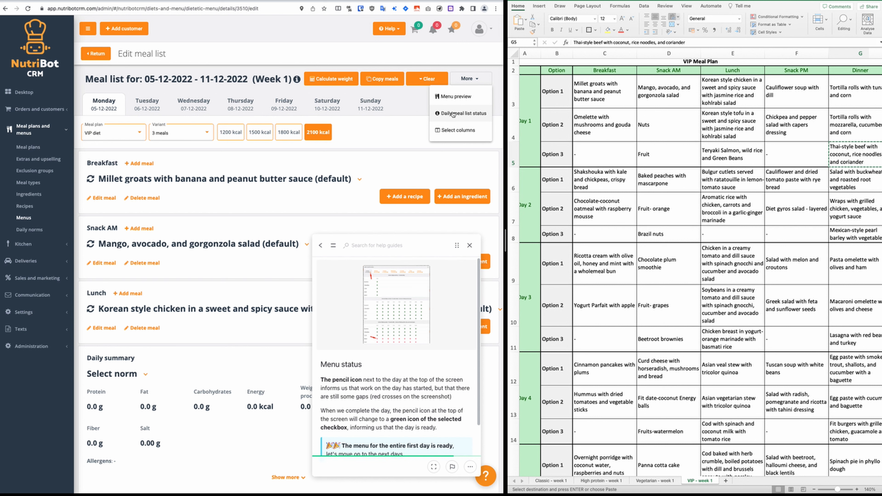
left_click(453, 114)
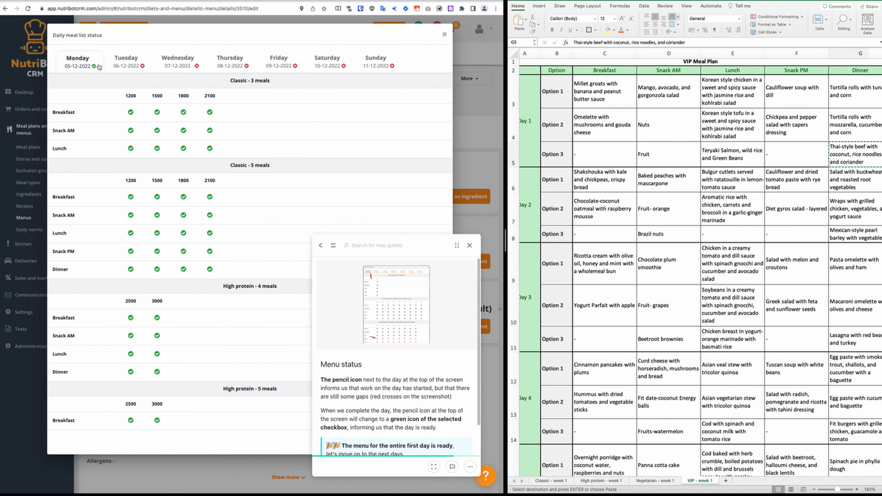
scroll(159, 208, "down", 10)
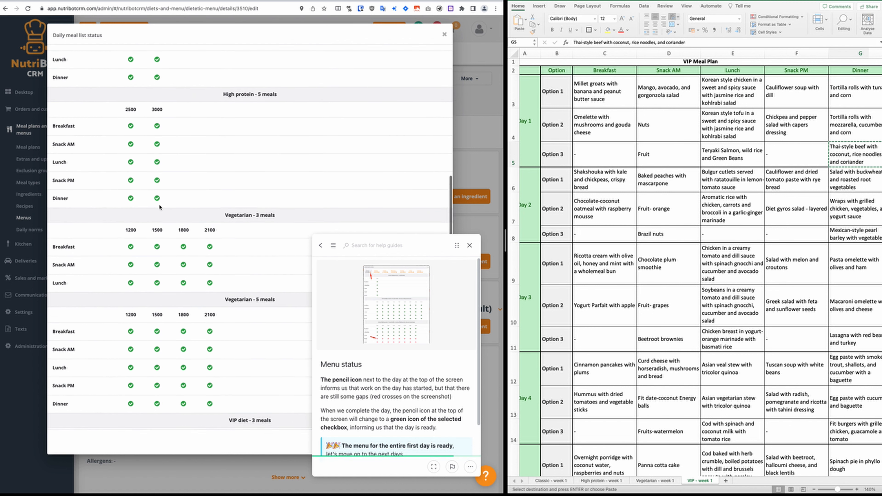
scroll(160, 207, "up", 10)
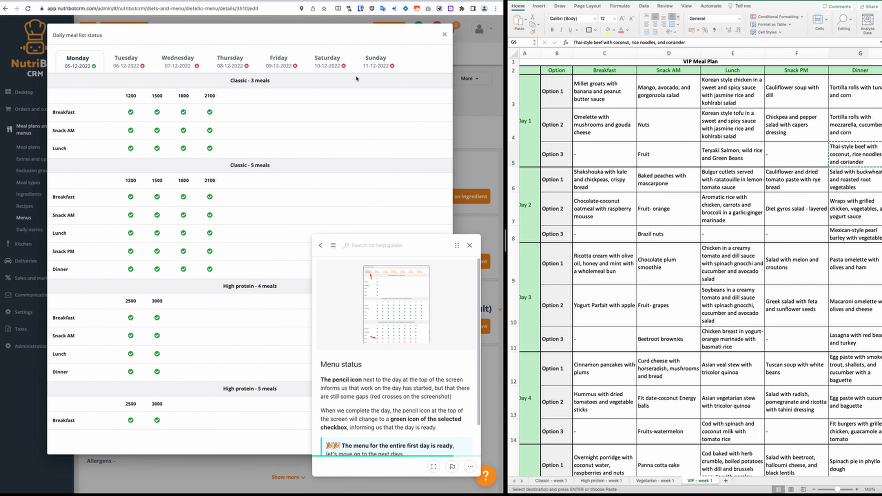
left_click(444, 34)
Advance the help guide to Step 9 and look through the Tuesday to Sunday meal lists and the VIP spreadsheet's remaining days
scroll(370, 340, "down", 2)
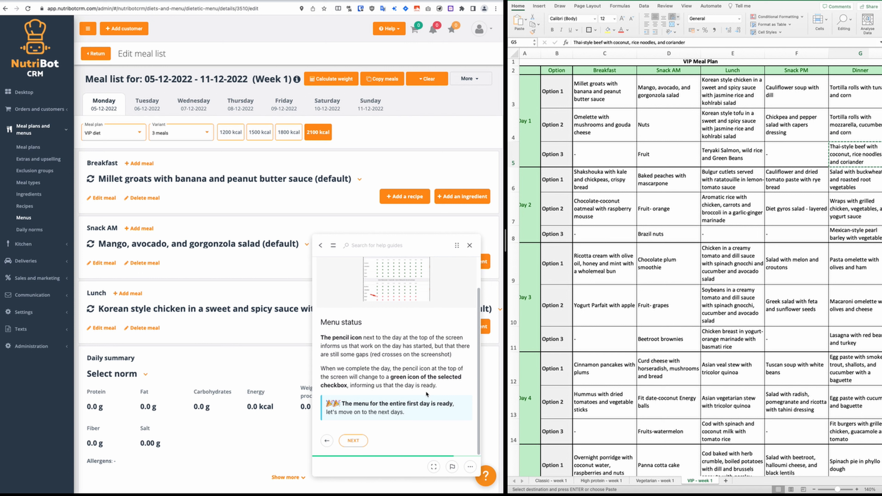
left_click(353, 440)
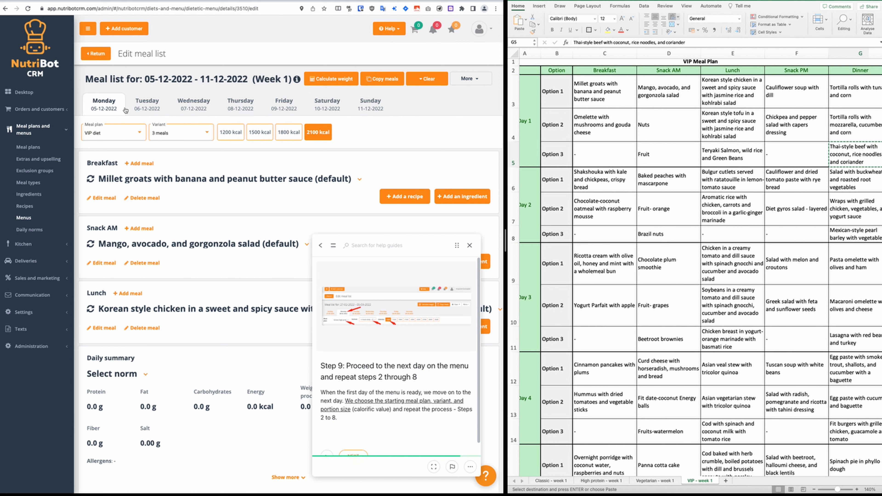
left_click(148, 106)
left_click(201, 110)
left_click(243, 107)
left_click(282, 105)
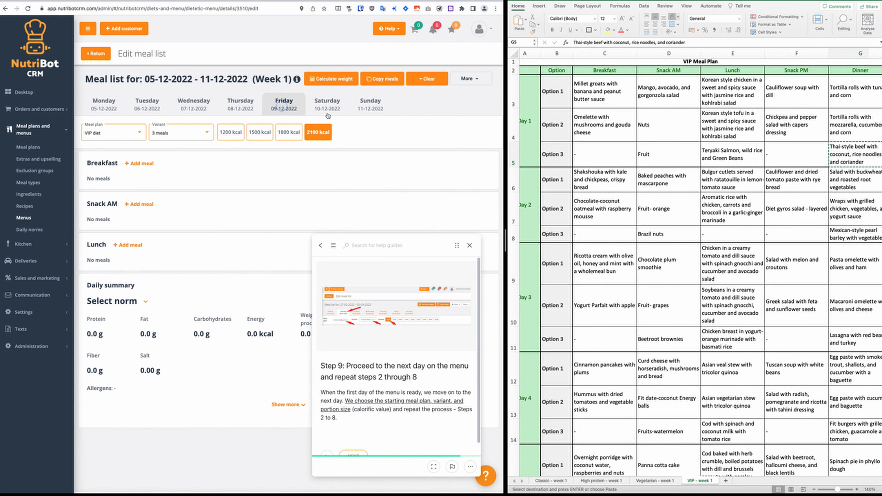
left_click(327, 112)
scroll(598, 435, "down", 5)
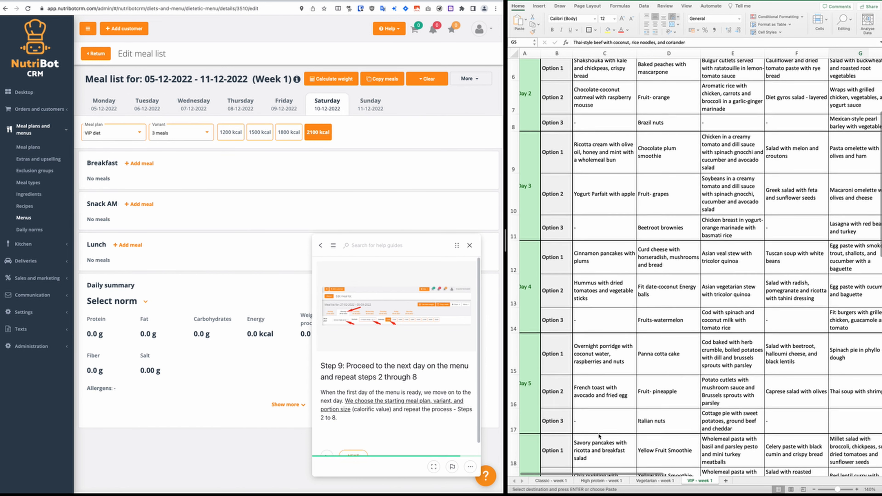
scroll(597, 431, "down", 10)
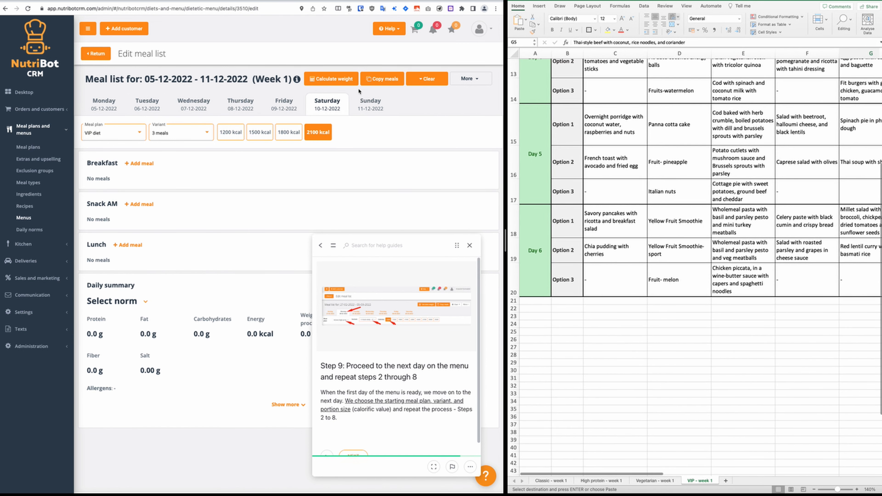
left_click(356, 108)
Show Tuesday's Classic meal list with the 5 meals variant and select the Day 2 breakfast in the Classic - week 1 spreadsheet
left_click(147, 105)
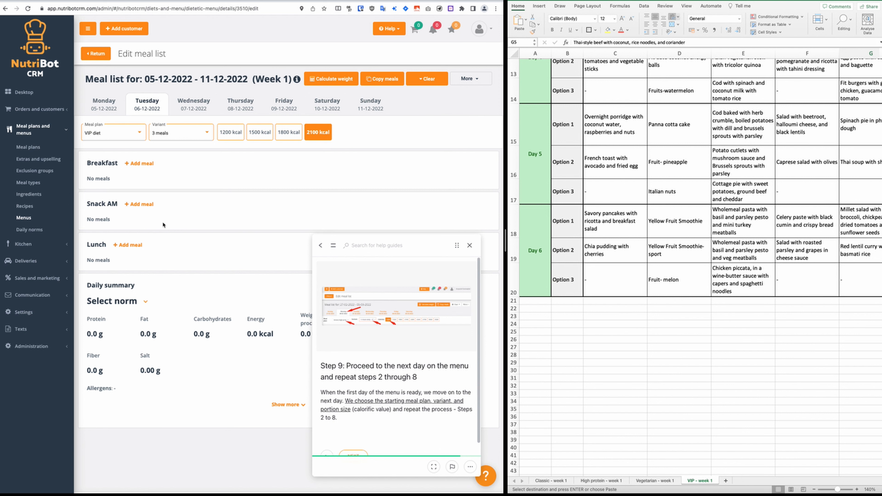
scroll(641, 132, "up", 10)
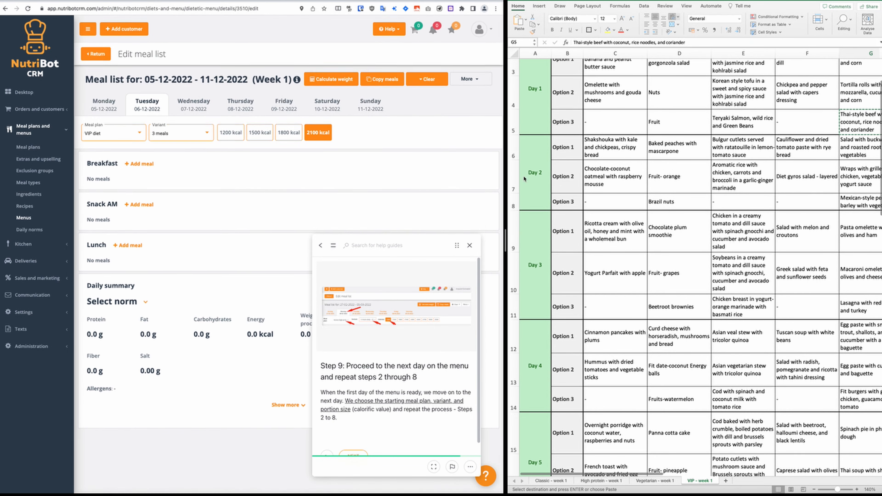
left_click(100, 141)
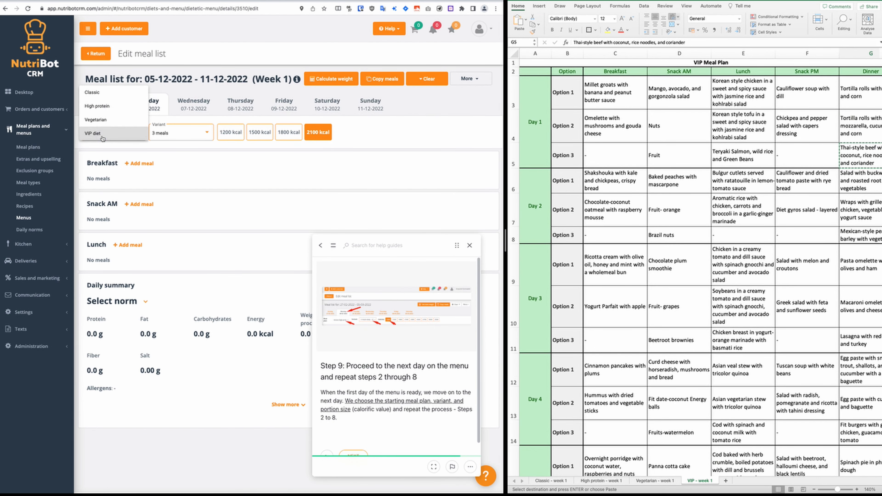
left_click(101, 97)
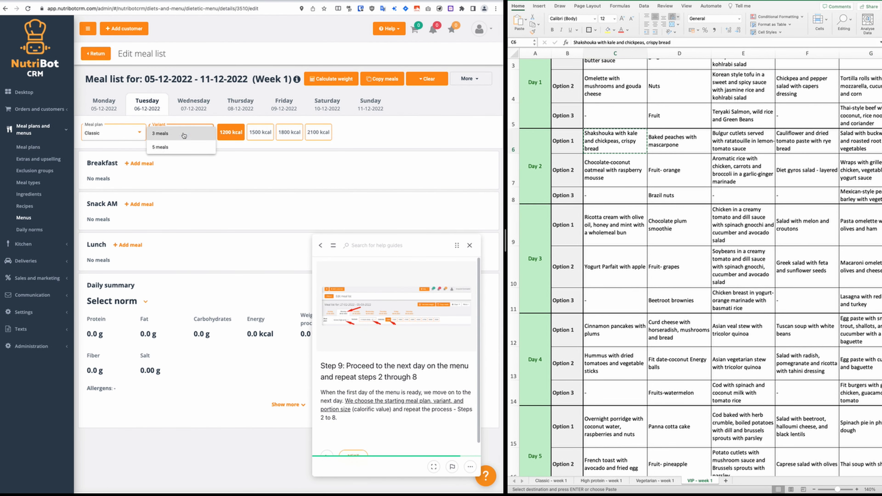
left_click(551, 480)
left_click(607, 117)
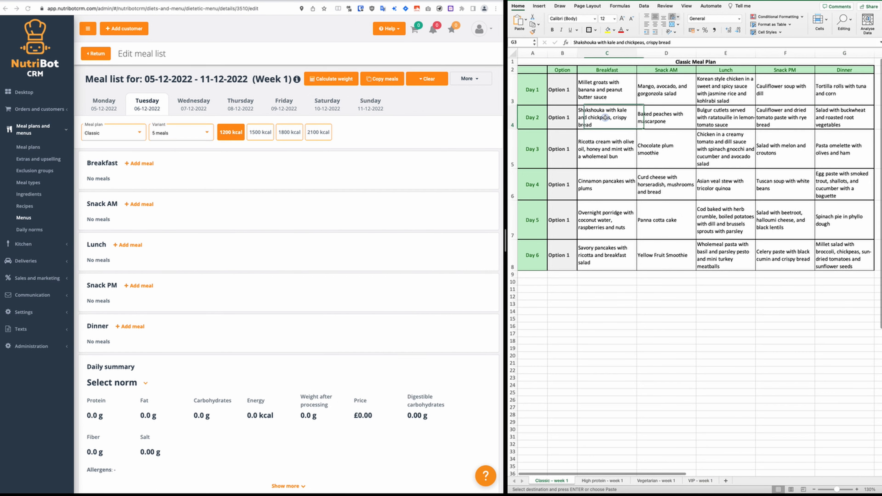
Add the Day 2 breakfast "Shakshouka with kale and chickpeas, crispy bread" and Snack AM "Baked peaches with mascarpone" to Tuesday's Classic meal list
key("cmd+c")
left_click(140, 163)
key("cmd+v")
left_click(325, 314)
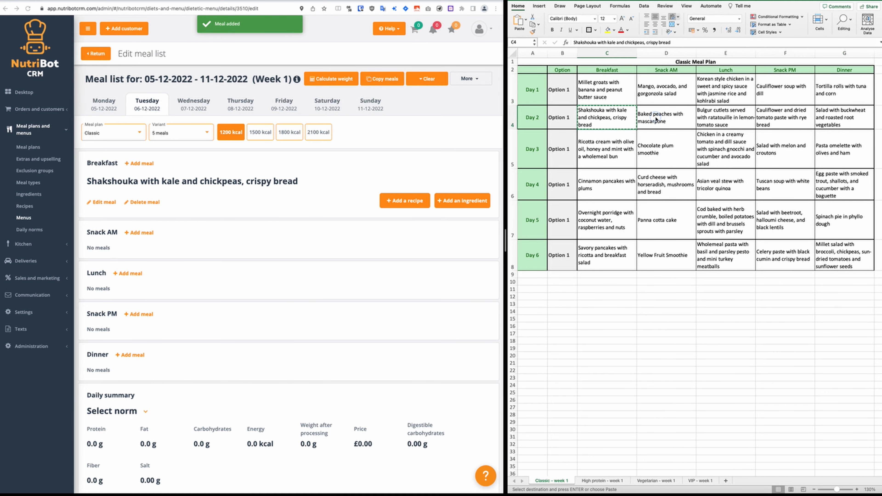
left_click(677, 118)
key("cmd+c")
left_click(146, 232)
key("cmd+v")
left_click(321, 311)
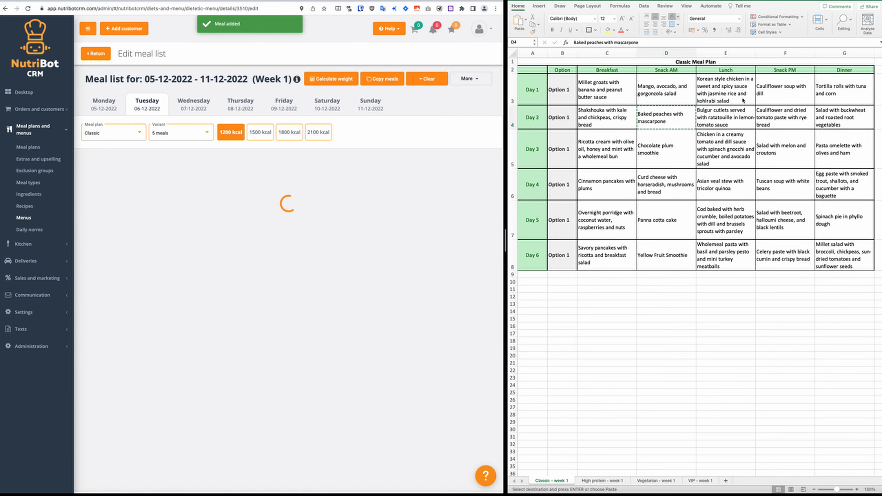
Add the Day 2 lunch "Bulgur cutlets served with ratatouille in lemon-tomato sauce" and Snack PM "Cauliflower and dried tomato paste with rye bread" to Tuesday's Classic list
left_click(725, 117)
key("cmd+c")
left_click(127, 302)
key("cmd+v")
left_click(321, 313)
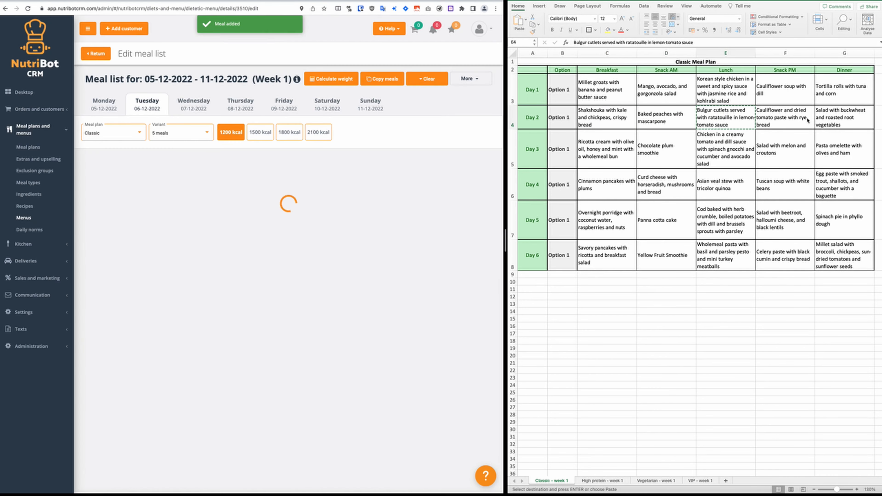
left_click(785, 117)
key("cmd+c")
left_click(140, 372)
key("cmd+v")
left_click(321, 313)
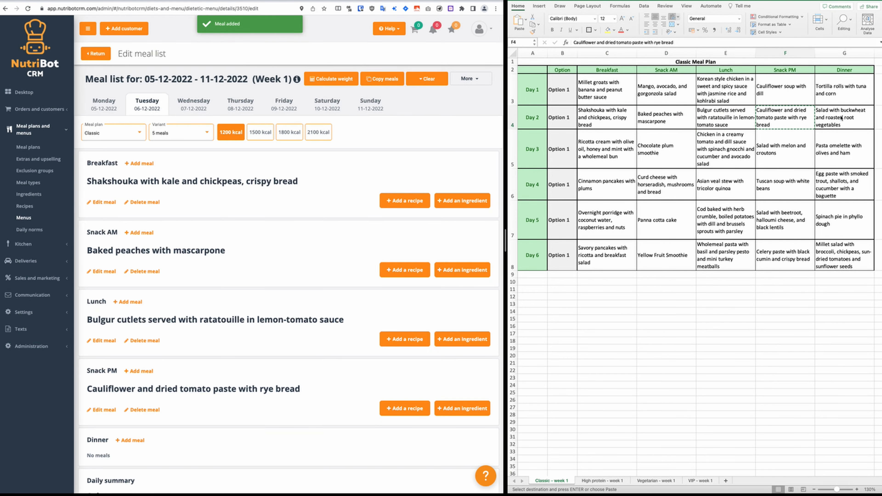
Add the Day 2 dinner "Salad with buckwheat and roasted root vegetables" to Tuesday's Classic meal list
double_click(841, 117)
left_click(129, 388)
left_click(835, 120)
left_click(837, 139)
left_click(835, 121)
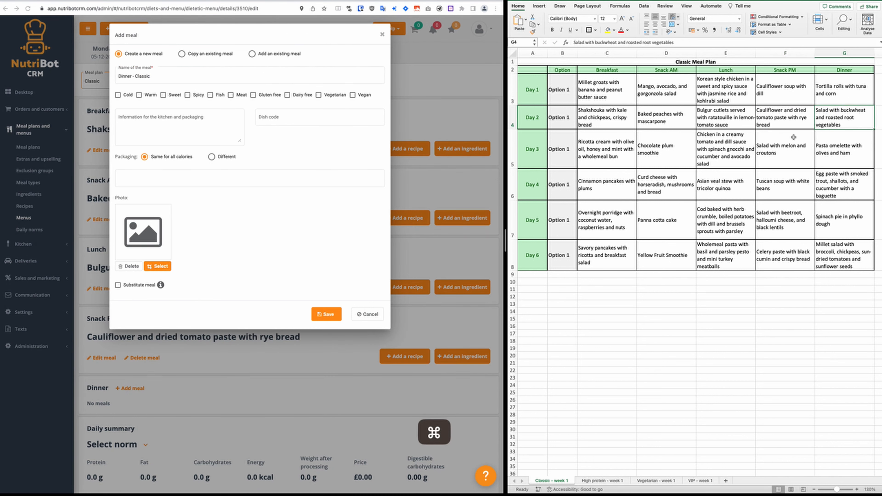
key("super+c")
triple_click(170, 77)
key("super+v")
left_click(326, 313)
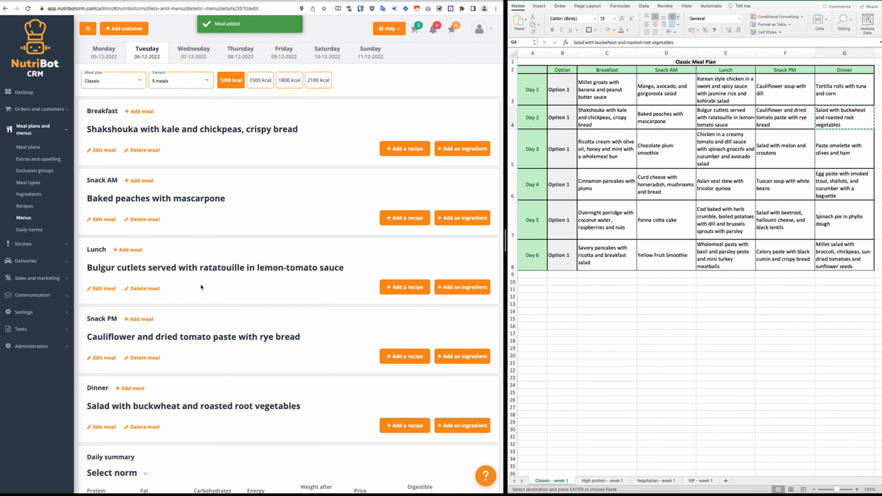
Recalculate all Classic meal weights to 1500, 1800 and 2100 kcal and check the meals at each caloric limit
scroll(268, 150, "up", 3)
left_click(340, 81)
left_click(81, 54)
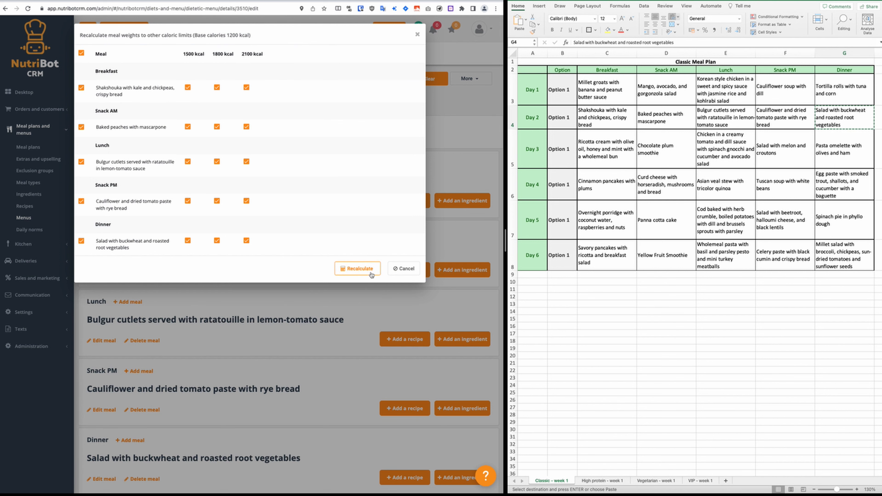
left_click(371, 273)
left_click(265, 132)
left_click(289, 132)
left_click(318, 133)
left_click(238, 132)
Set up copying of all five Classic meals for Tuesday, 06-12-2022, with all caloric limits, and go to the target plans
left_click(382, 79)
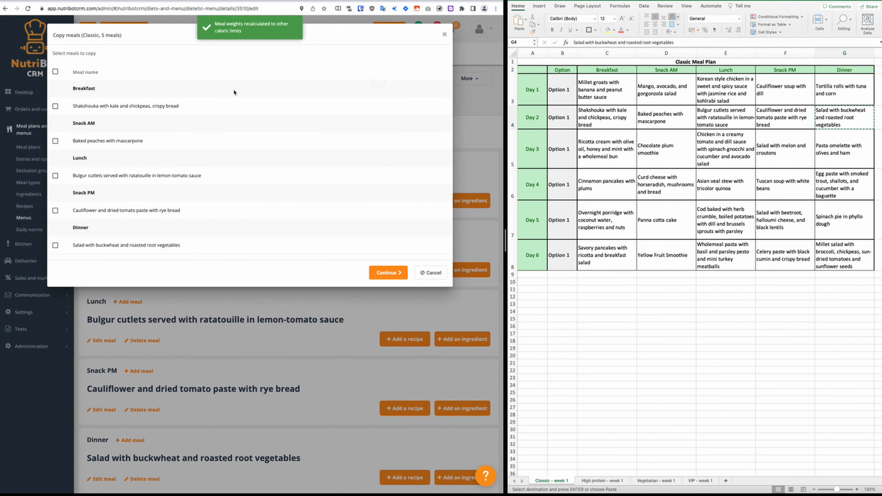
left_click(56, 72)
left_click(388, 273)
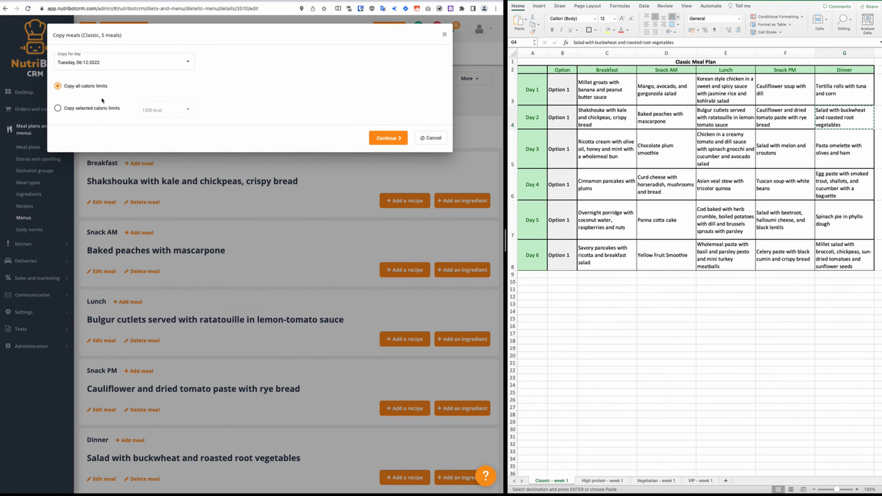
left_click(388, 138)
scroll(104, 177, "down", 10)
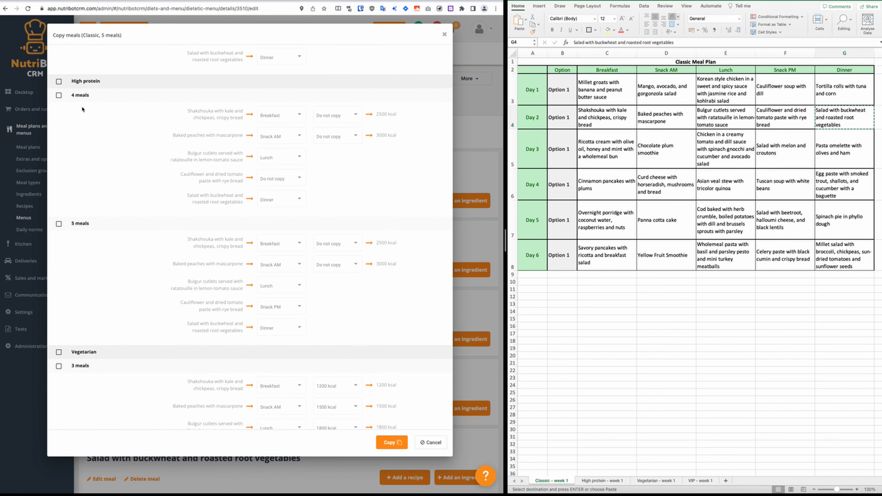
Include the High protein plan as a copy target and use 1200 kcal as the source for its 4 meals variant's 2500 and 3000 kcal
left_click(59, 81)
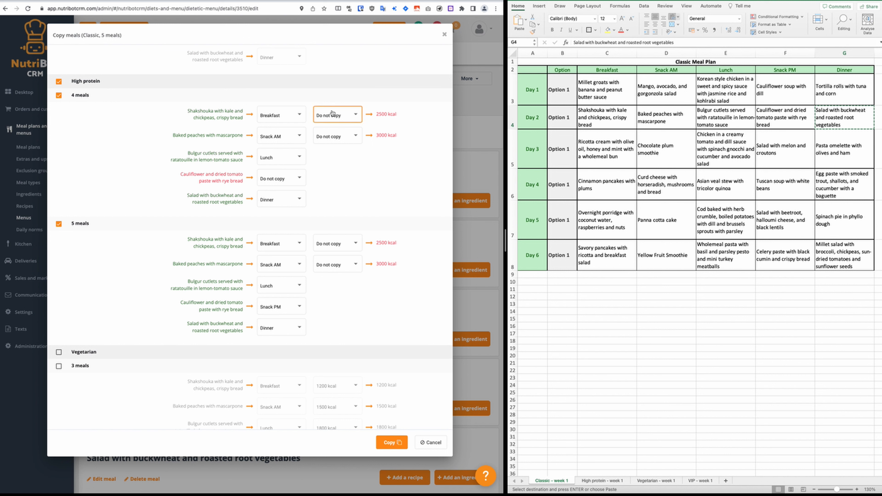
left_click(342, 123)
left_click(330, 125)
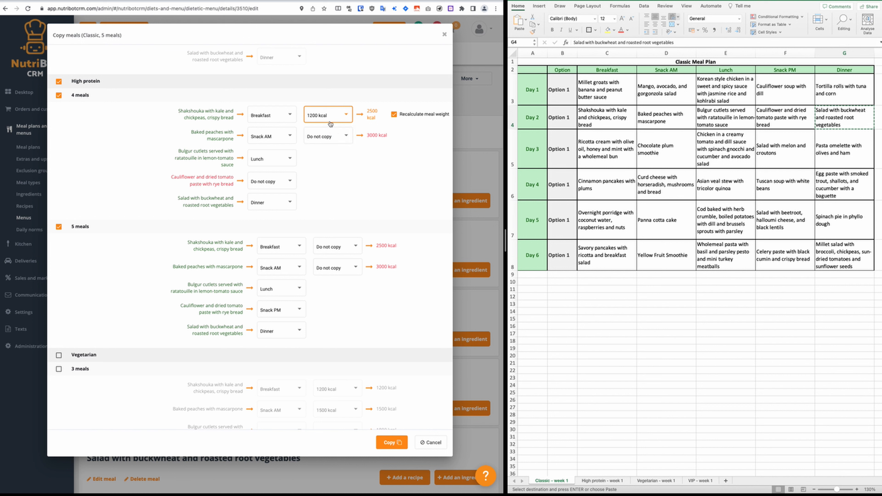
left_click(327, 136)
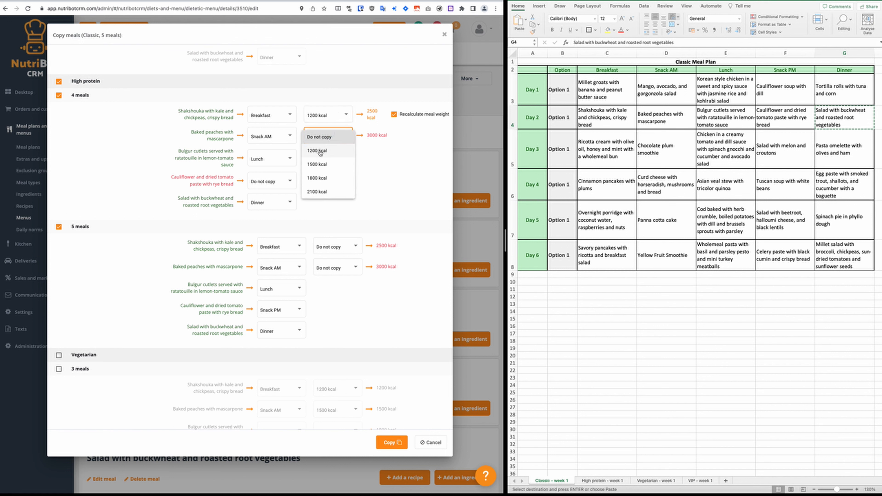
left_click(325, 150)
Use 1200 kcal as the source for the High protein 5 meals variant's 2500 and 3000 kcal, and copy the meals
left_click(335, 250)
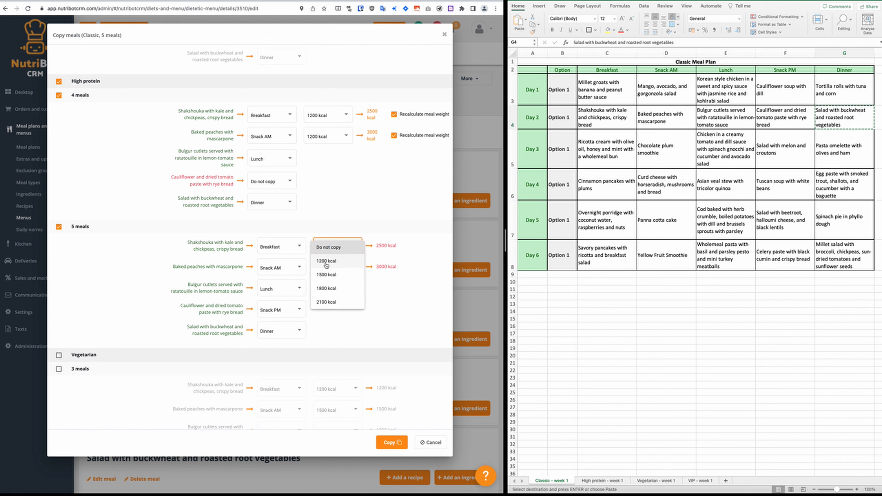
left_click(326, 261)
left_click(323, 267)
left_click(319, 282)
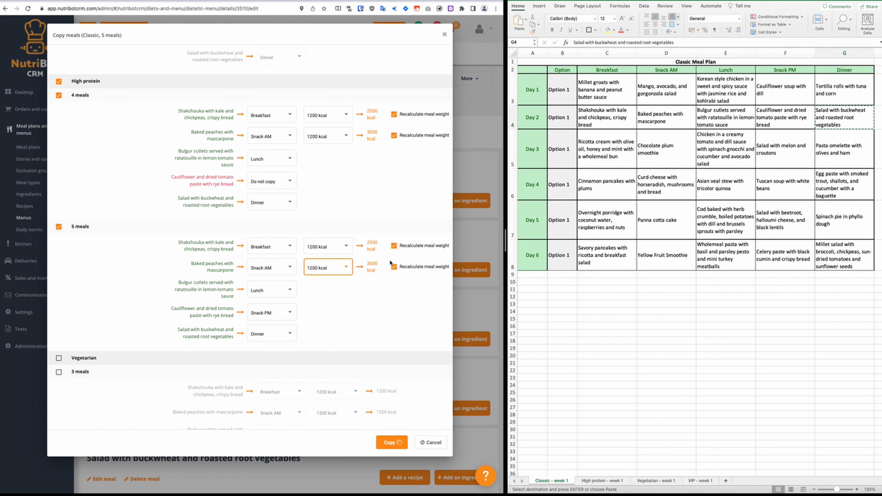
left_click(386, 442)
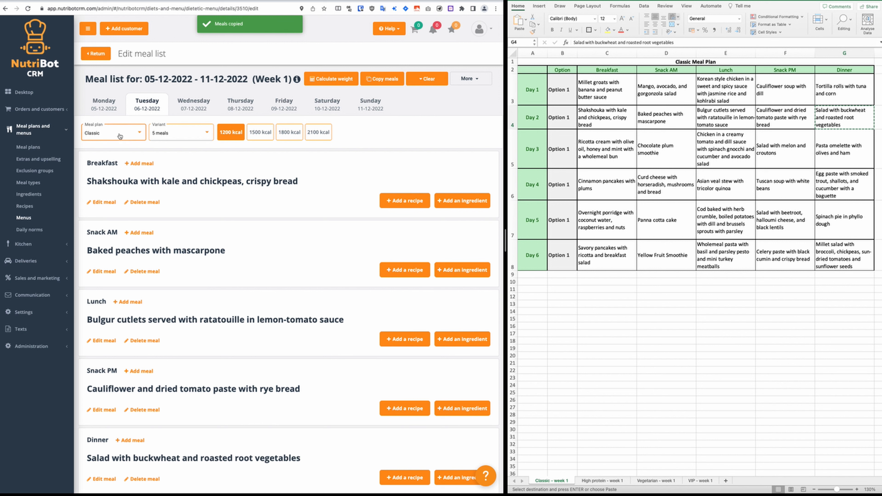
Check Tuesday's copied meals in the Classic 3 meals variant and the High protein 4 meals and 5 meals variants
left_click(120, 135)
left_click(185, 151)
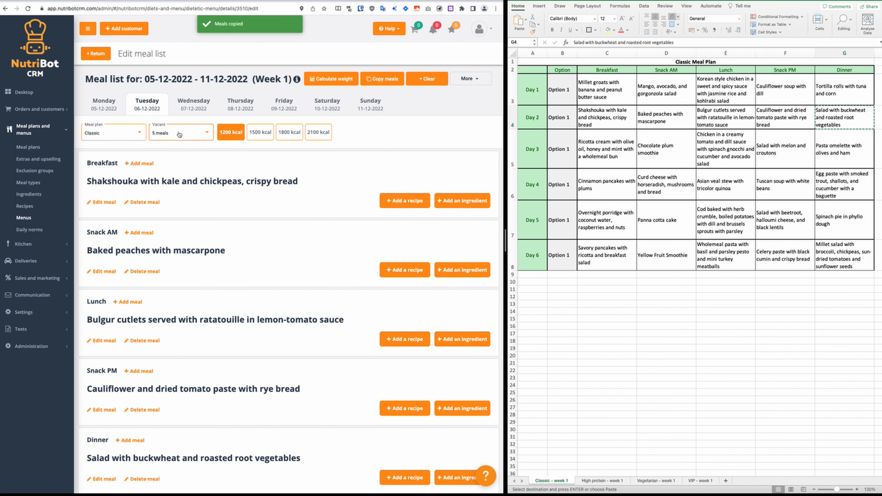
left_click(163, 120)
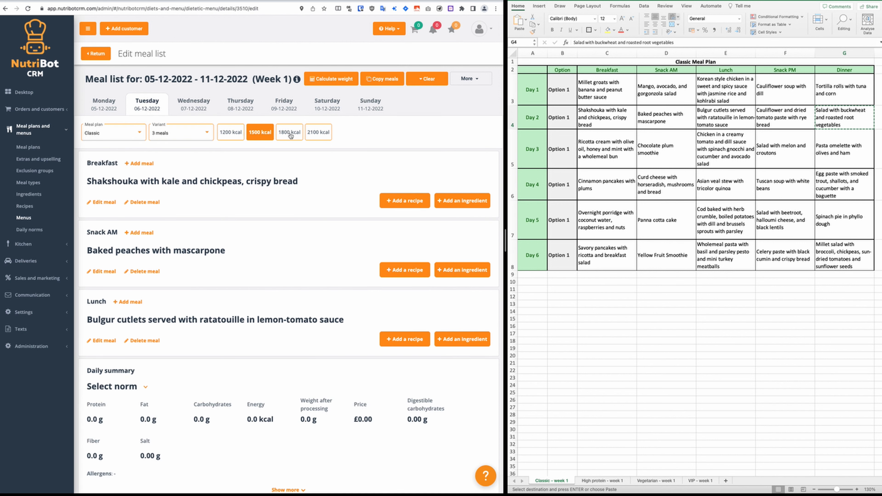
left_click(115, 140)
left_click(112, 161)
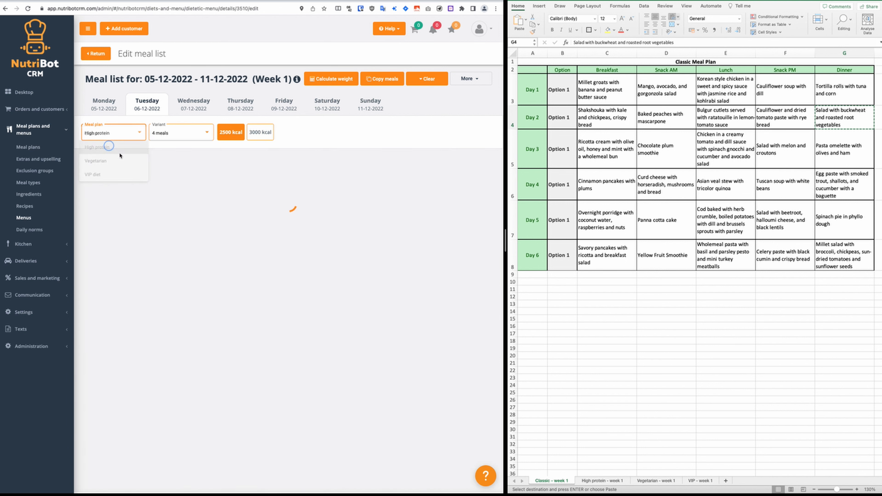
left_click(182, 131)
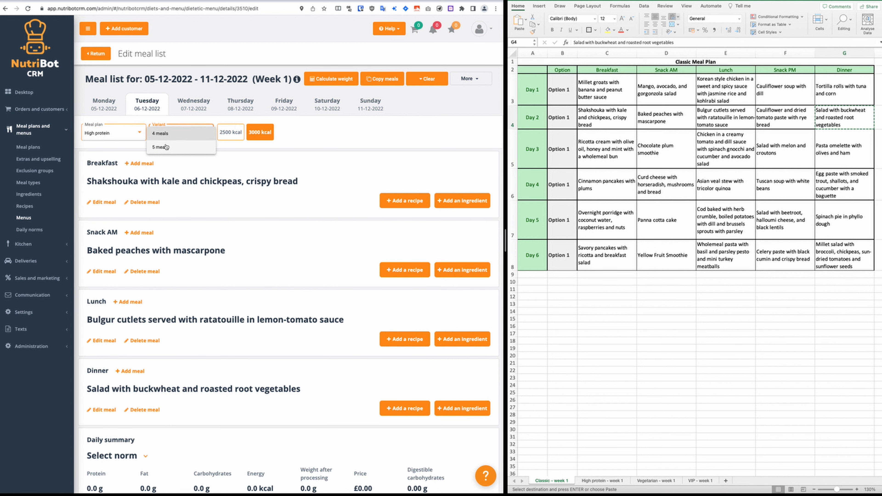
left_click(227, 140)
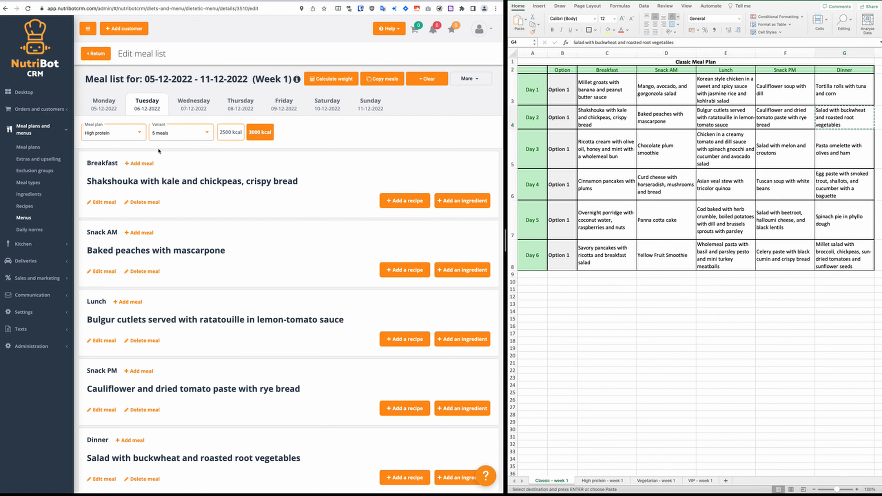
Show Tuesday's Vegetarian meal list with the 5 meals variant
left_click(124, 135)
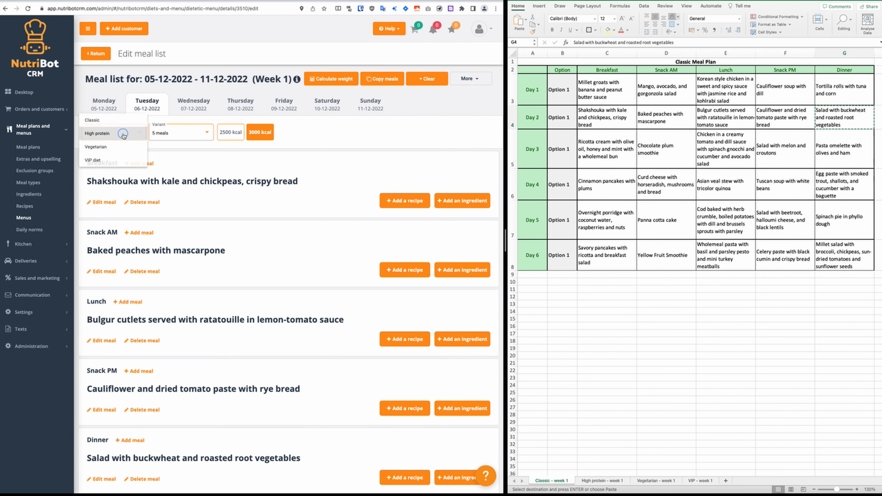
left_click(113, 145)
left_click(207, 136)
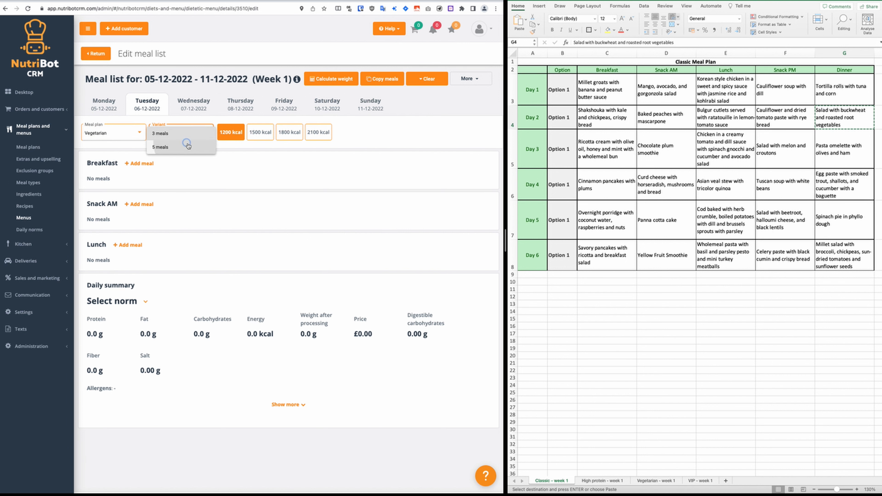
left_click(187, 145)
Add the Day 2 breakfast "Chocolate-coconut oatmeal with raspberry mousse" from the Vegetarian - week 1 sheet to Tuesday's Vegetarian meal list
left_click(631, 125)
key("super+c")
left_click(137, 163)
key("super+v")
left_click(620, 152)
key("super+c")
left_click(659, 481)
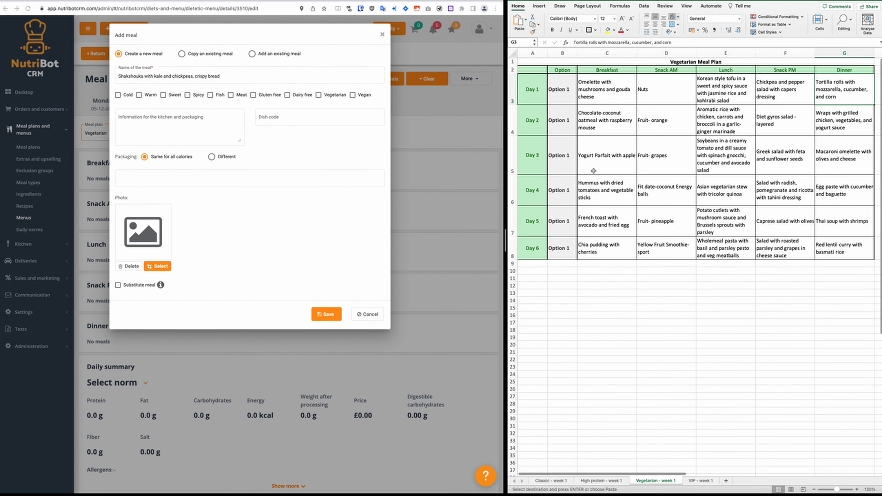
left_click(600, 119)
triple_click(239, 76)
key("super+v")
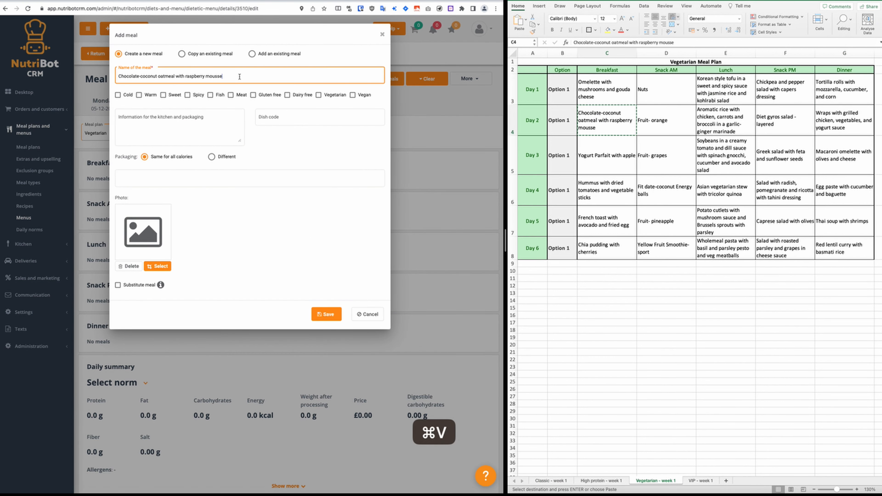
left_click(335, 319)
Add the Day 2 Snack AM "Fruit- orange" and lunch "Aromatic rice with chicken, carrots and broccoli in a garlic-ginger marinade" to Tuesday's Vegetarian list
left_click(666, 120)
key("super+c")
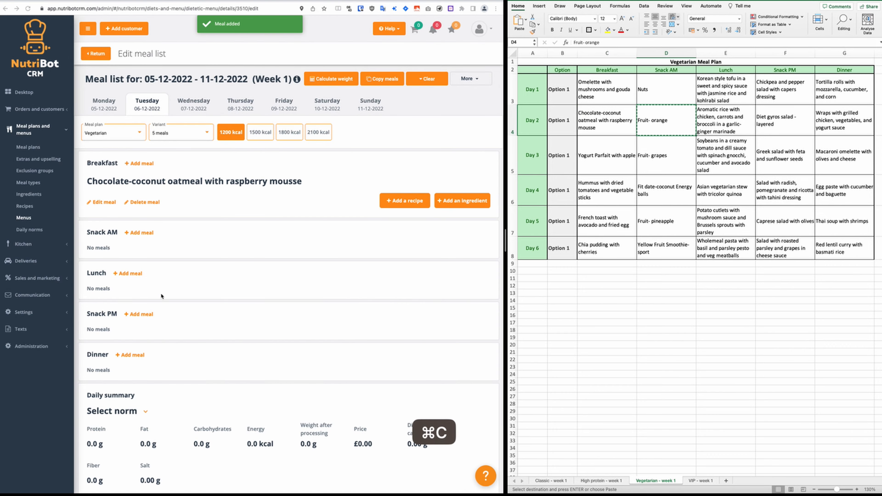
left_click(139, 232)
key("super+a")
left_click(327, 312)
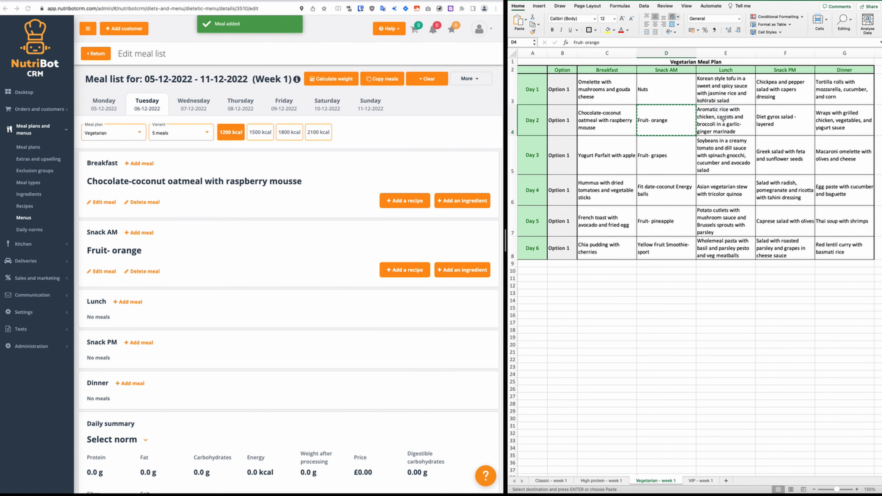
left_click(726, 120)
key("super+c")
left_click(131, 302)
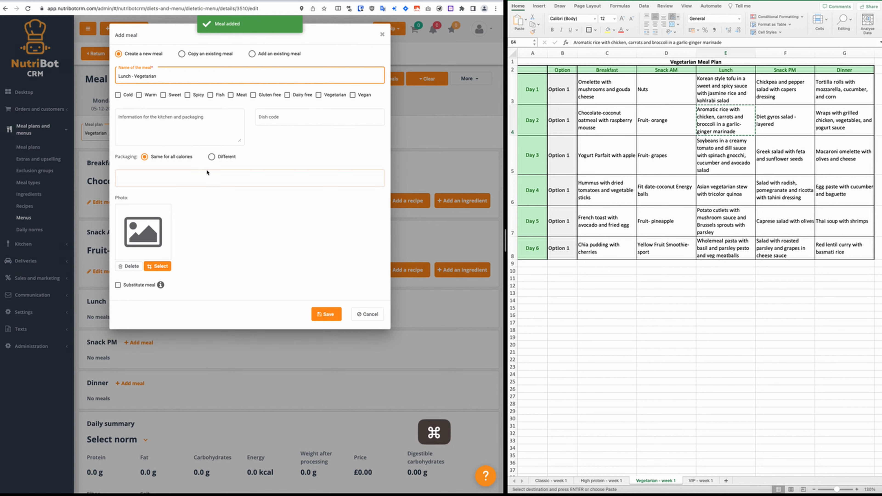
left_click(324, 314)
Add the Day 2 Snack PM "Diet gyros salad - layered" to Tuesday's Vegetarian meal list
left_click(785, 120)
key("super+c")
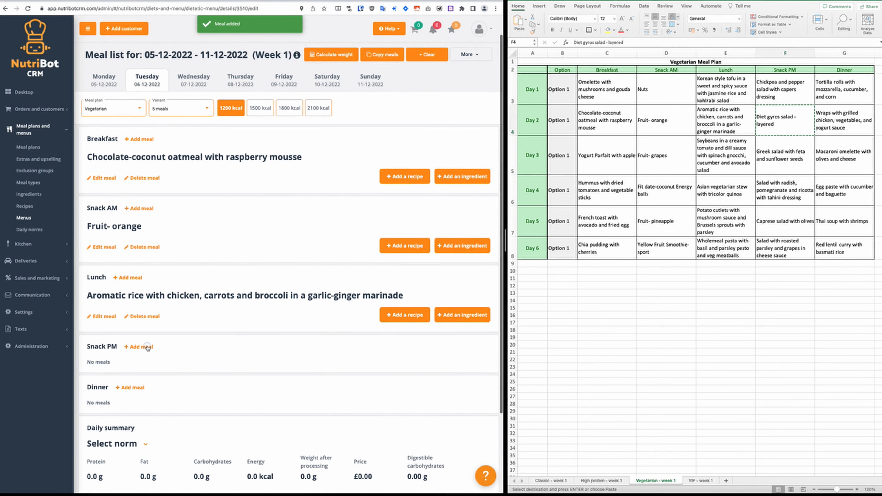
left_click(147, 346)
key("super+a")
key("super+v")
left_click(321, 313)
Add the Day 2 dinner "Wraps with grilled chicken, vegetables, and yogurt sauce" and recalculate the Vegetarian meal weights to the other caloric limits
key("Right")
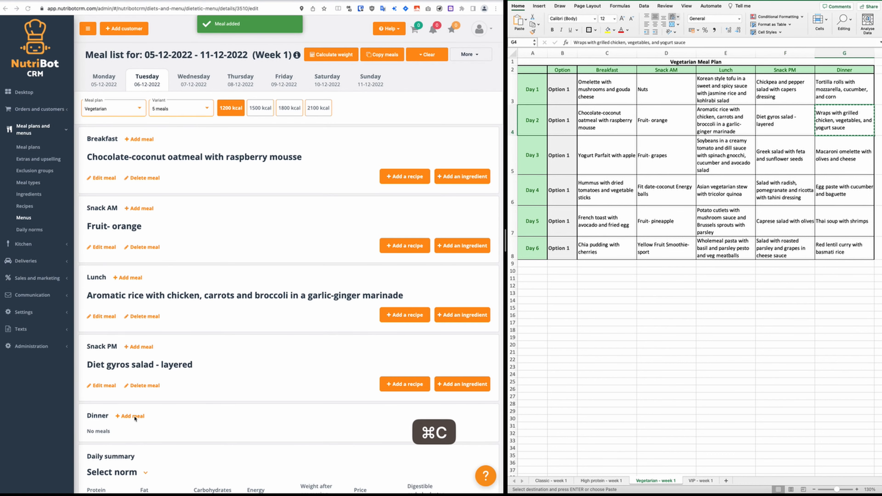
left_click(134, 416)
left_click(324, 313)
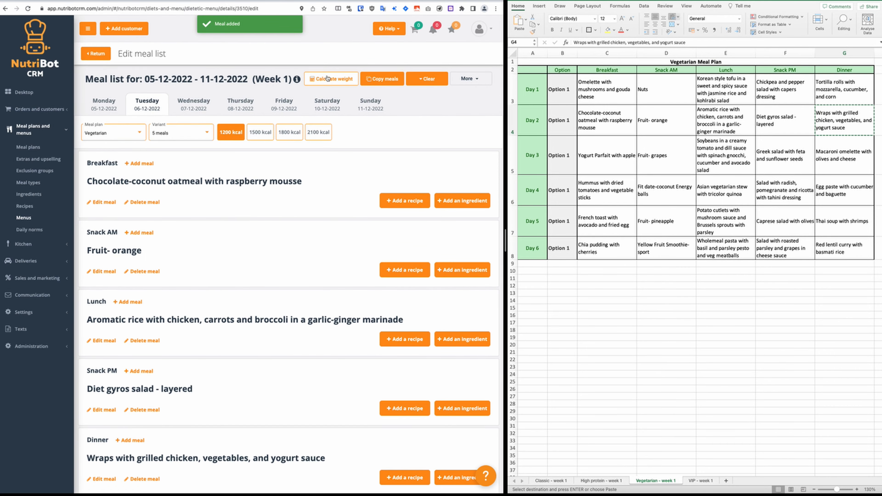
left_click(321, 86)
left_click(342, 254)
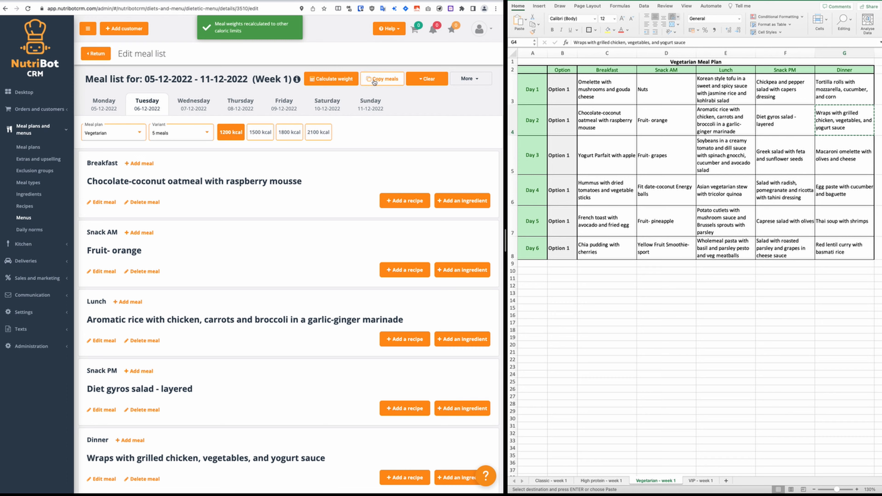
Copy Tuesday's Vegetarian 5-meal list to the Vegetarian 3-meal variant for all caloric limits
left_click(382, 78)
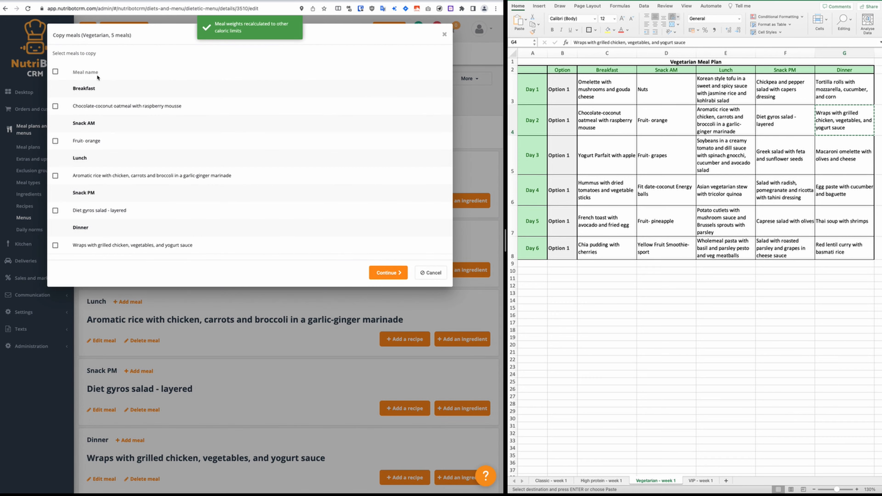
left_click(388, 272)
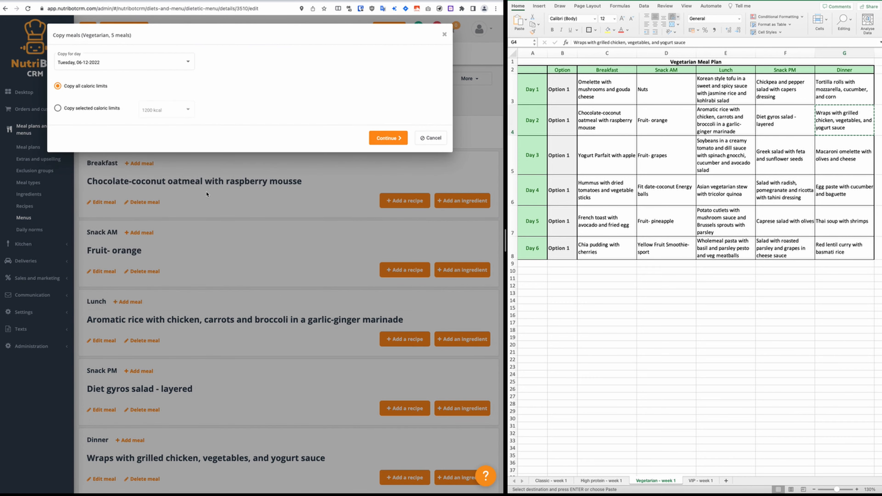
left_click(392, 143)
scroll(143, 284, "down", 10)
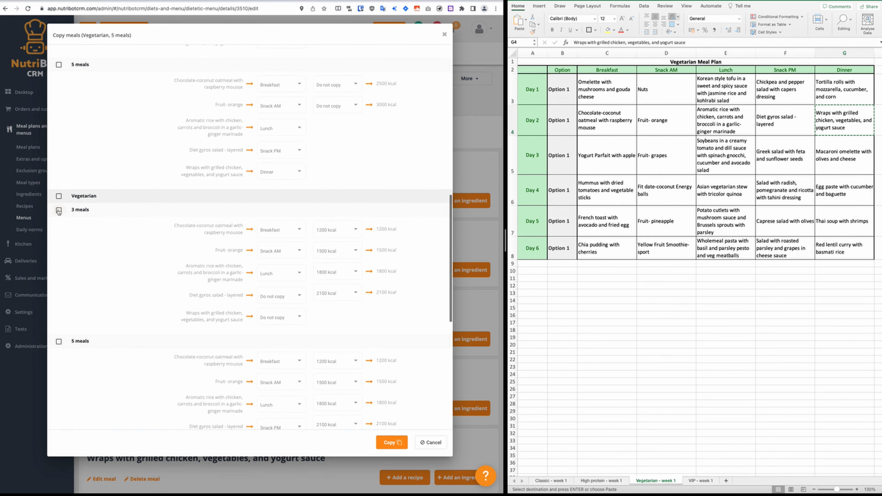
left_click(59, 210)
scroll(377, 419, "down", 5)
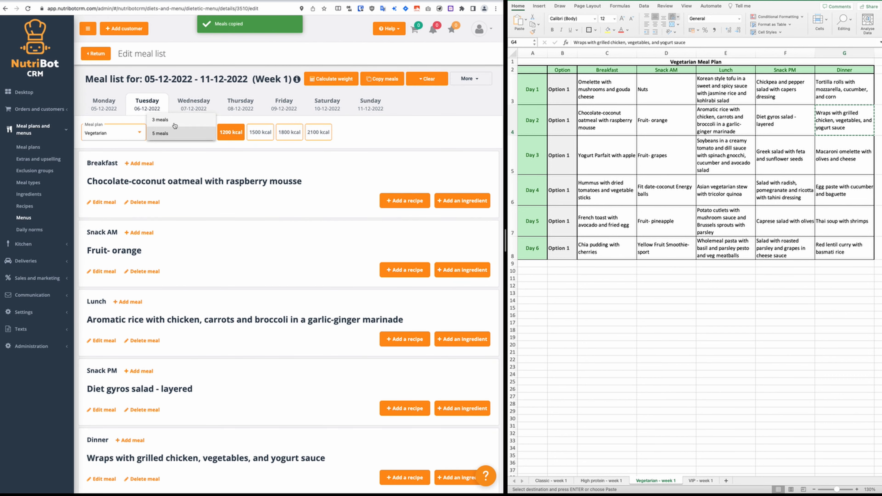
Check Tuesday's Vegetarian 3-meal variant at 2100 kcal, and return to the 5-meal variant
left_click(174, 122)
left_click(313, 133)
left_click(191, 135)
left_click(179, 147)
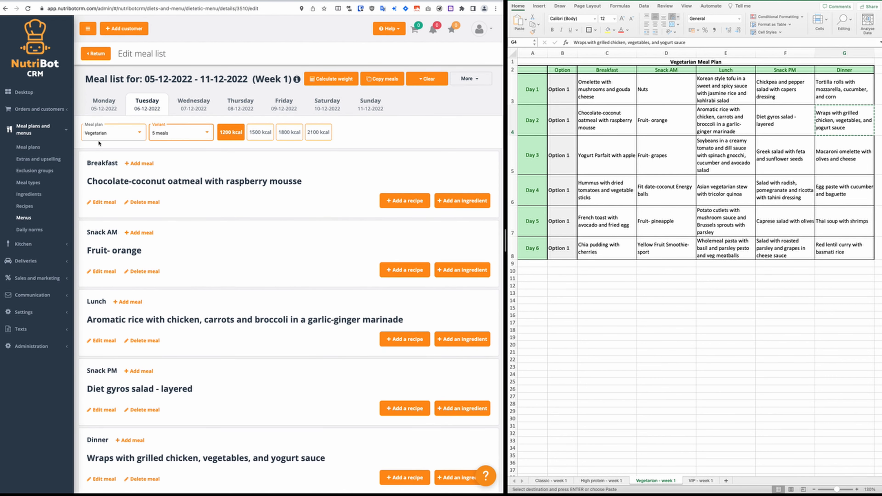
Display Tuesday's Classic meal plan in the 5-meal variant
left_click(96, 135)
left_click(111, 147)
left_click(119, 137)
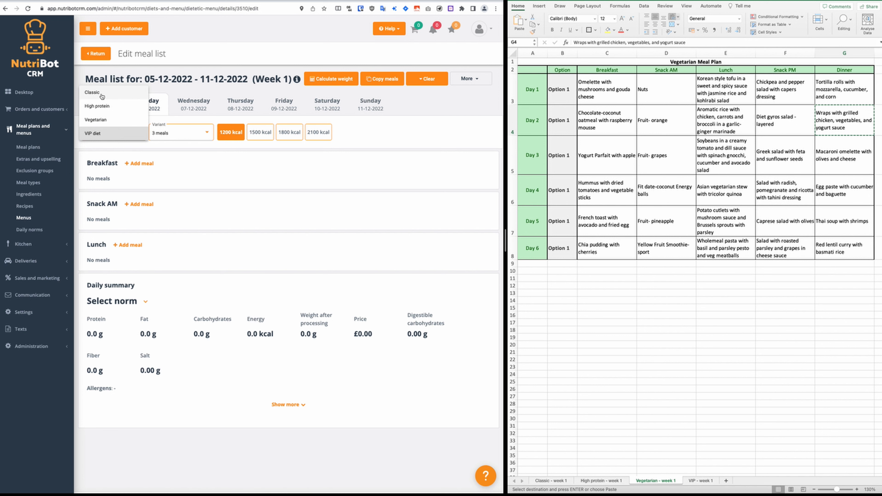
left_click(101, 93)
left_click(180, 133)
left_click(163, 148)
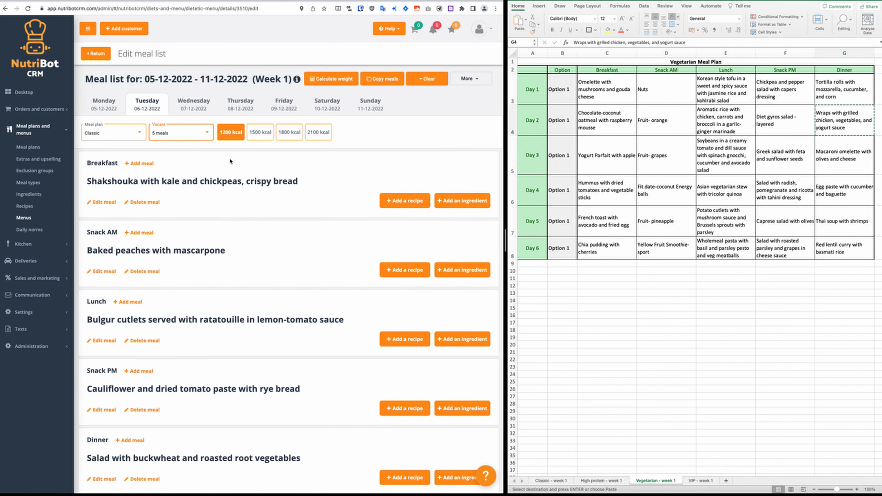
Copy Tuesday's Classic 5-meal list to the VIP diet 5-meal variant for all caloric limits
left_click(388, 78)
left_click(388, 273)
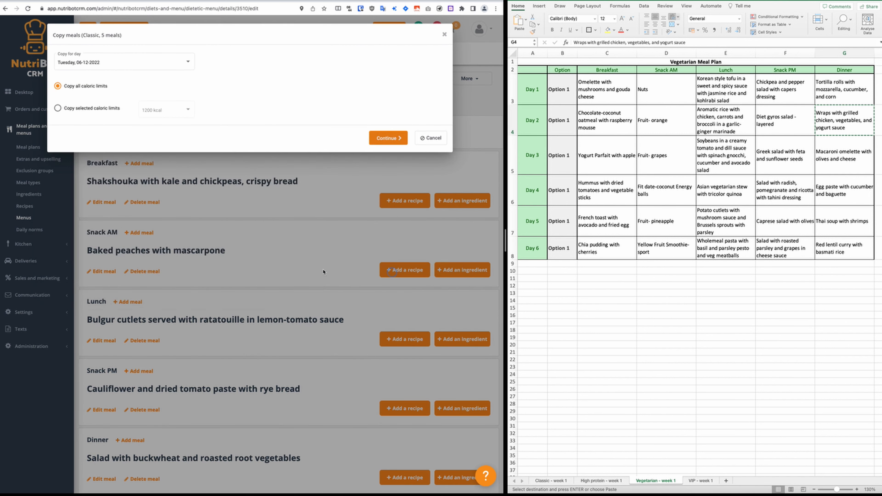
scroll(137, 362, "down", 18)
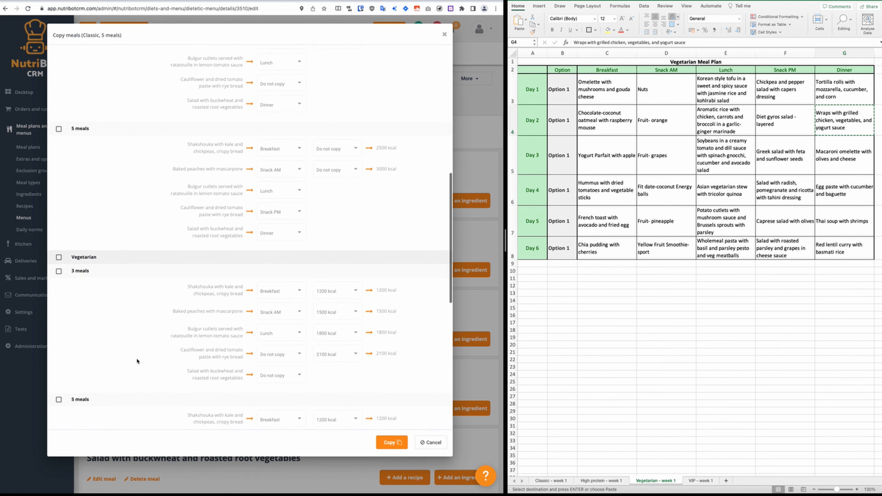
left_click(72, 306)
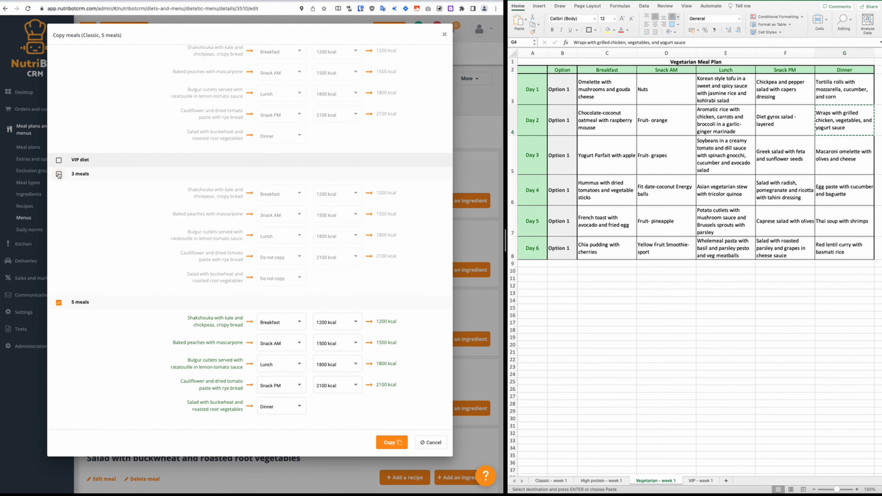
left_click(390, 443)
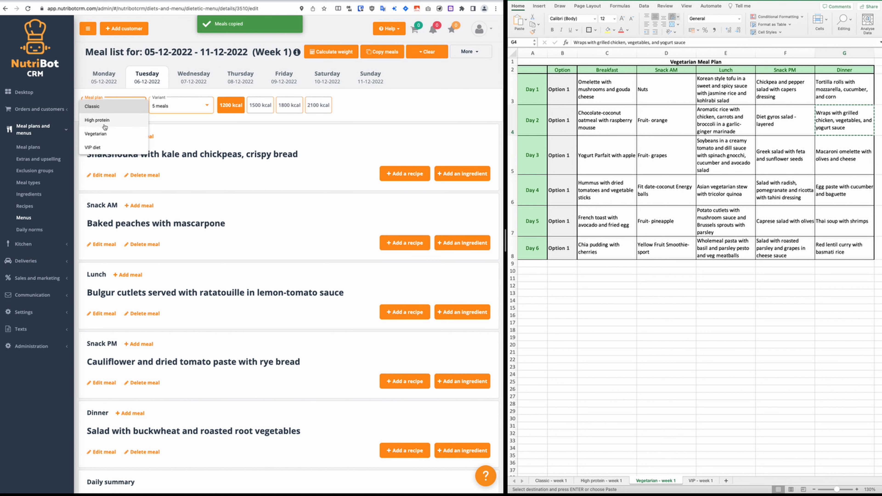
Copy Tuesday's Vegetarian 5-meal list to the VIP diet 5-meal variant for all caloric limits
left_click(180, 106)
left_click(164, 122)
left_click(382, 51)
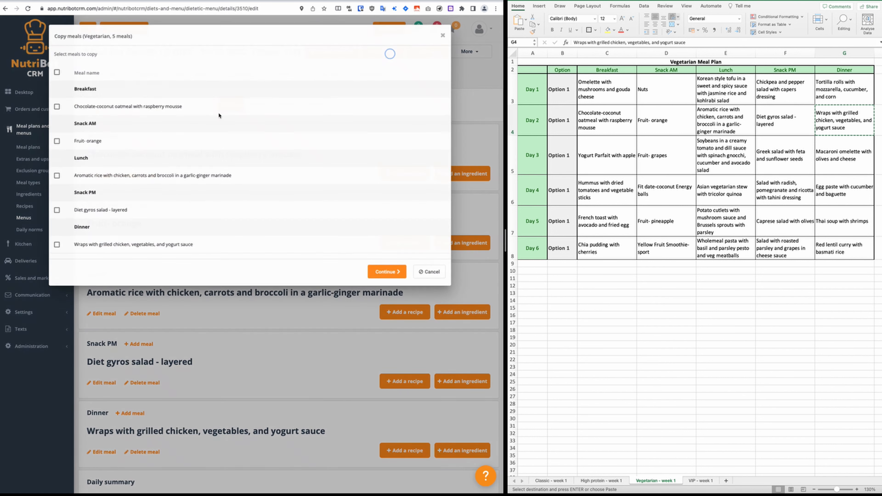
left_click(375, 272)
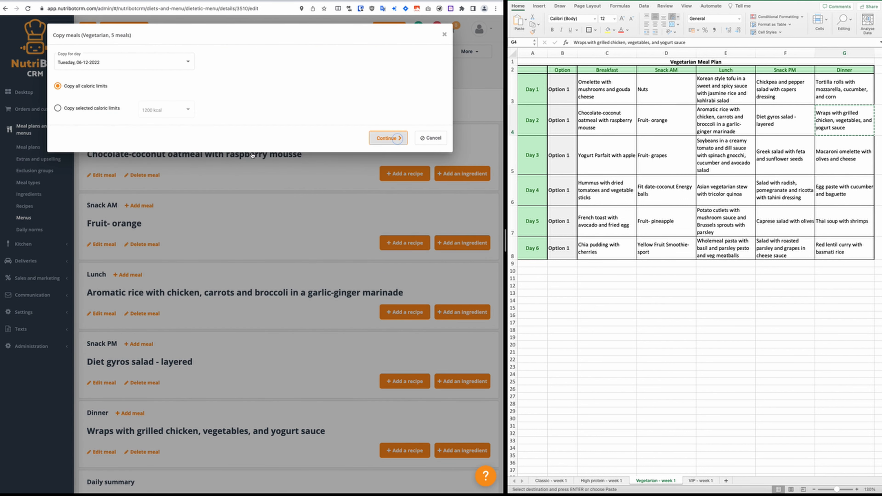
left_click(397, 138)
scroll(111, 280, "down", 10)
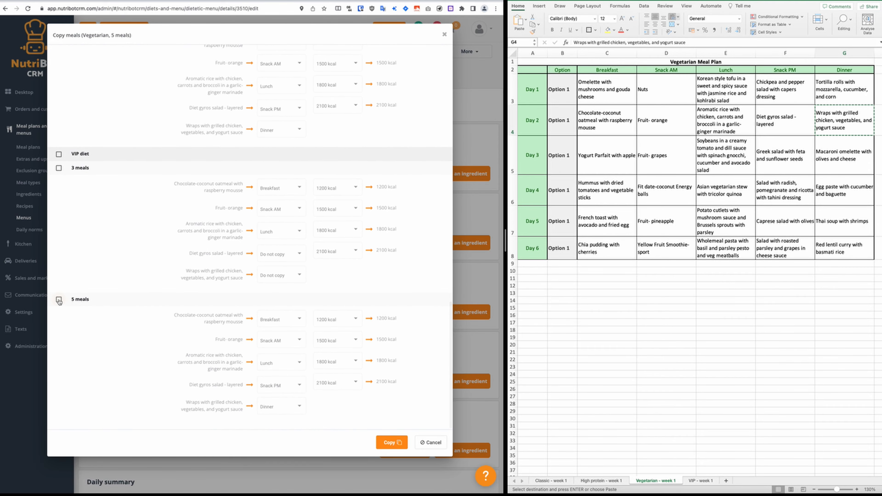
left_click(391, 442)
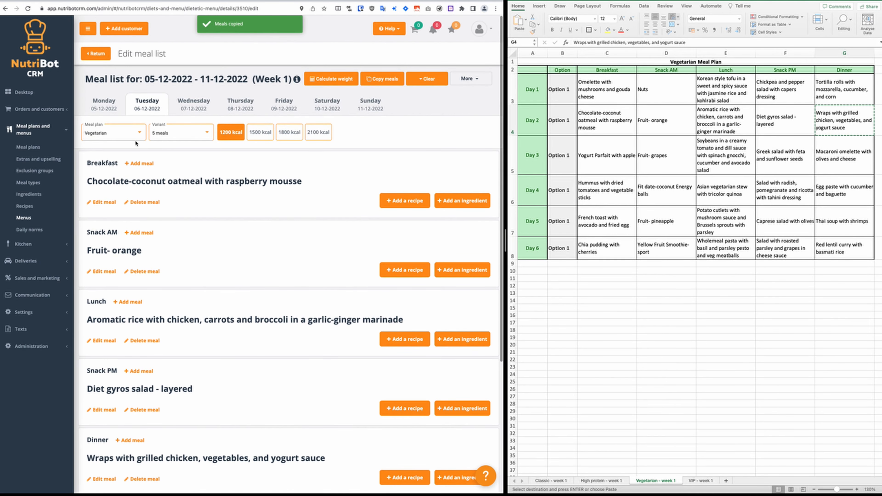
Add the Day 2 Option 3 Snack AM "Brazil nuts" from the VIP - week 1 sheet to Tuesday's VIP diet 5-meal list
left_click(134, 136)
left_click(95, 146)
left_click(160, 146)
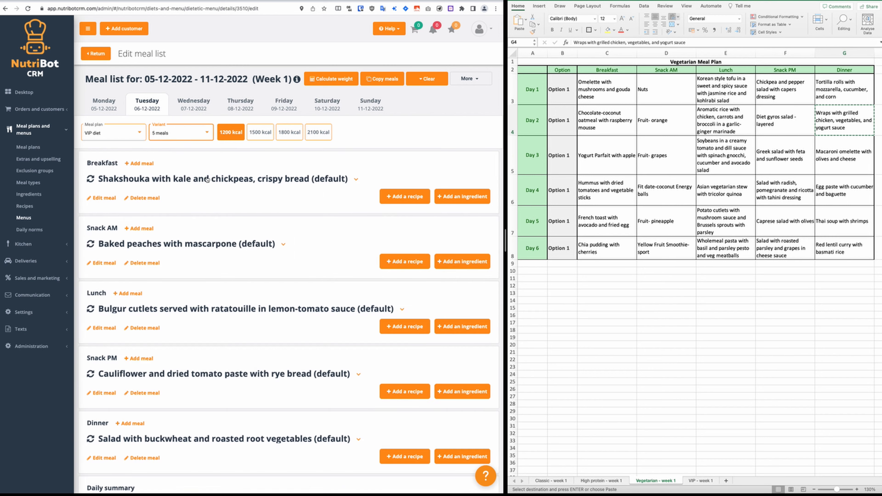
left_click(700, 480)
scroll(621, 231, "up", 2)
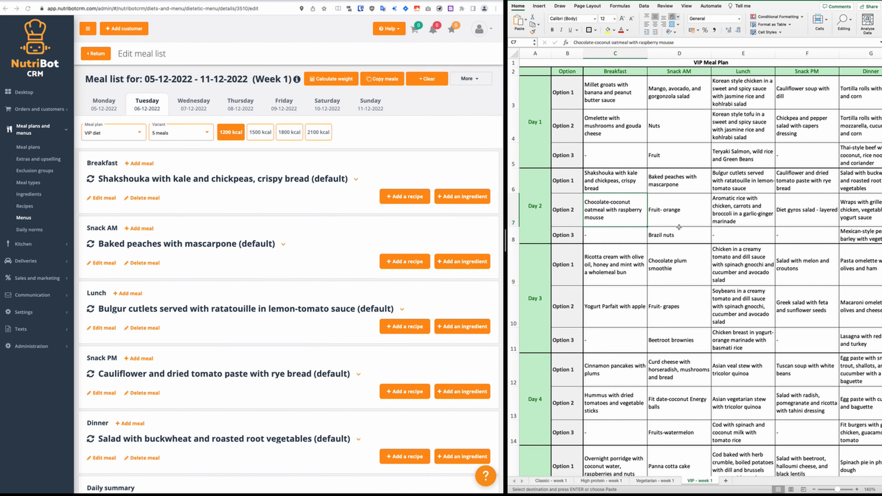
left_click(679, 229)
left_click(139, 228)
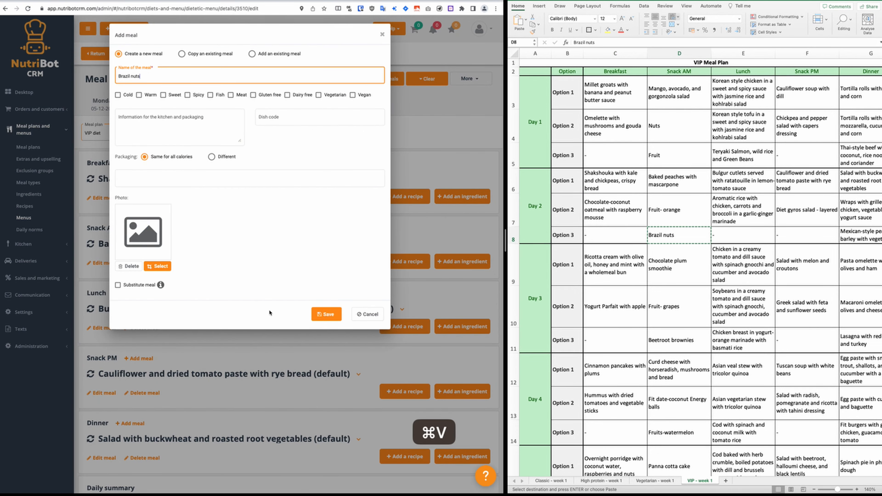
left_click(326, 314)
Add the Day 2 Option 3 dinner "Mexican-style pearl barley with vegetables" to Tuesday's VIP diet list
left_click(861, 235)
key("super+c")
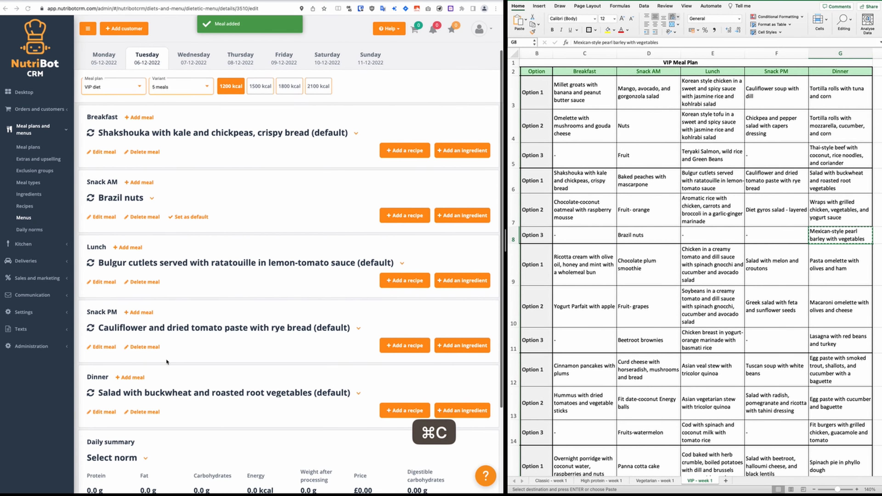
left_click(130, 377)
key("super+v")
left_click(327, 314)
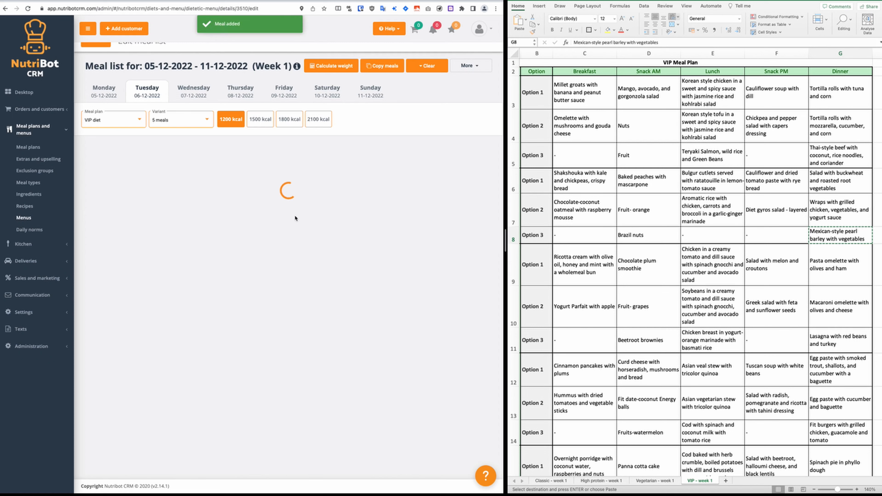
Clear the selected 2100 kcal weight from Tuesday's VIP diet 5-meal list
left_click(263, 91)
left_click(295, 89)
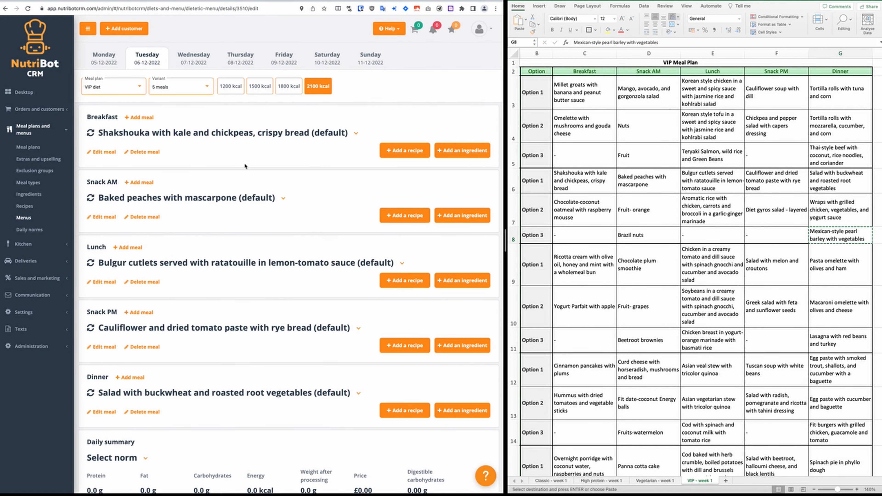
scroll(334, 134, "up", 3)
left_click(428, 79)
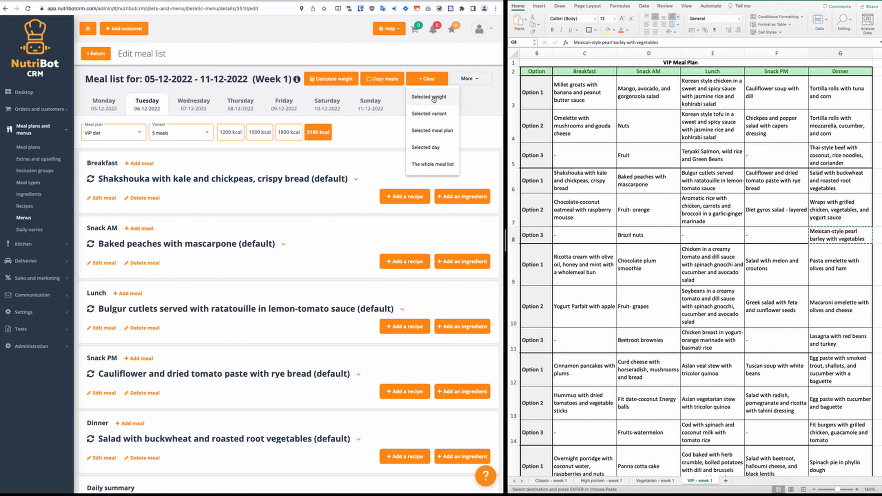
left_click(429, 96)
left_click(330, 76)
Clear the 1800 kcal and 1500 kcal weights from Tuesday's VIP diet 5-meal list
left_click(288, 132)
left_click(427, 78)
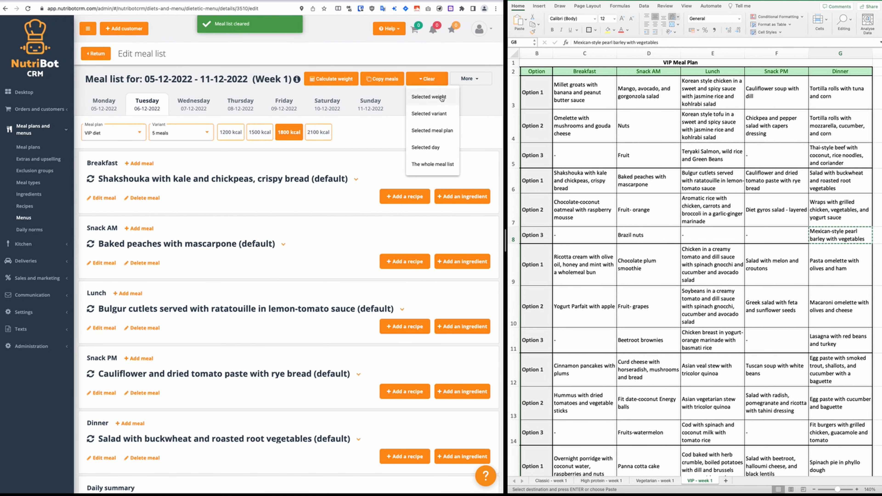
left_click(429, 97)
left_click(328, 76)
left_click(260, 132)
left_click(427, 78)
left_click(429, 97)
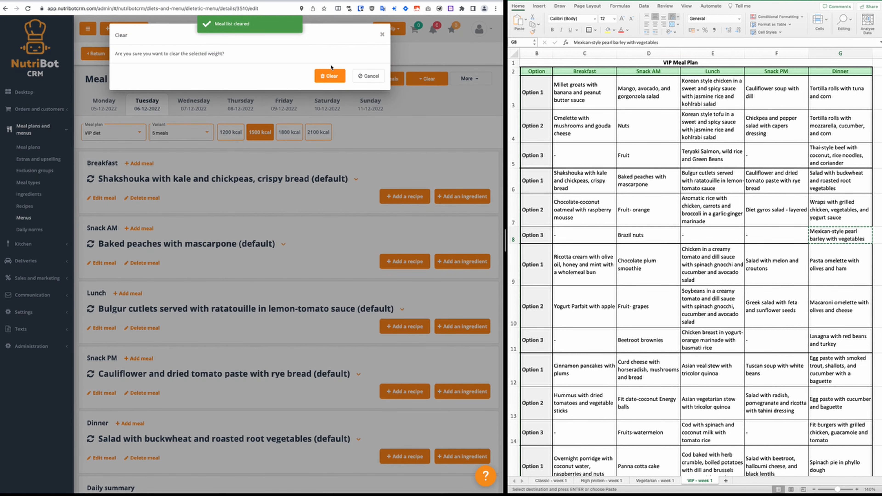
left_click(330, 76)
Recalculate the weights of all VIP diet 5-meal dishes from 1200 kcal to the 1500, 1800 and 2100 kcal limits
left_click(220, 132)
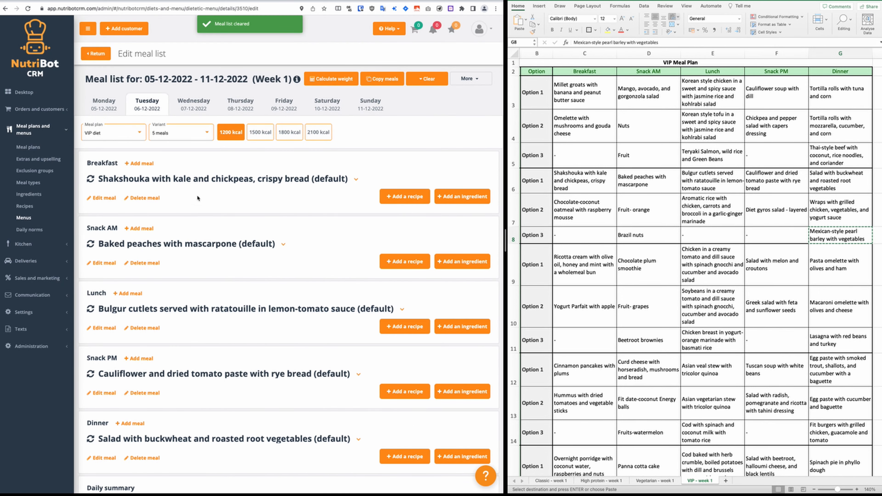
left_click(199, 138)
left_click(189, 120)
left_click(191, 135)
left_click(172, 146)
left_click(325, 84)
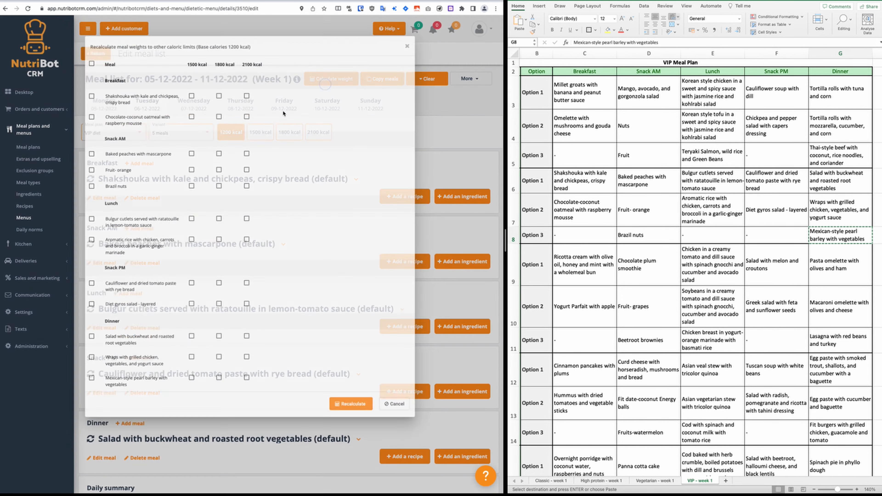
left_click(91, 64)
left_click(351, 404)
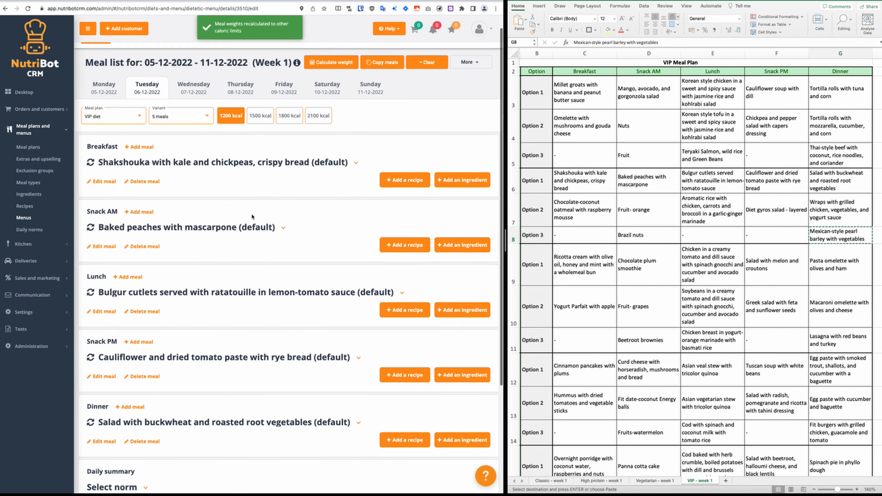
Check Tuesday's VIP diet meals at the 1500 and 1800 kcal limits
scroll(253, 217, "up", 1)
left_click(260, 134)
left_click(289, 135)
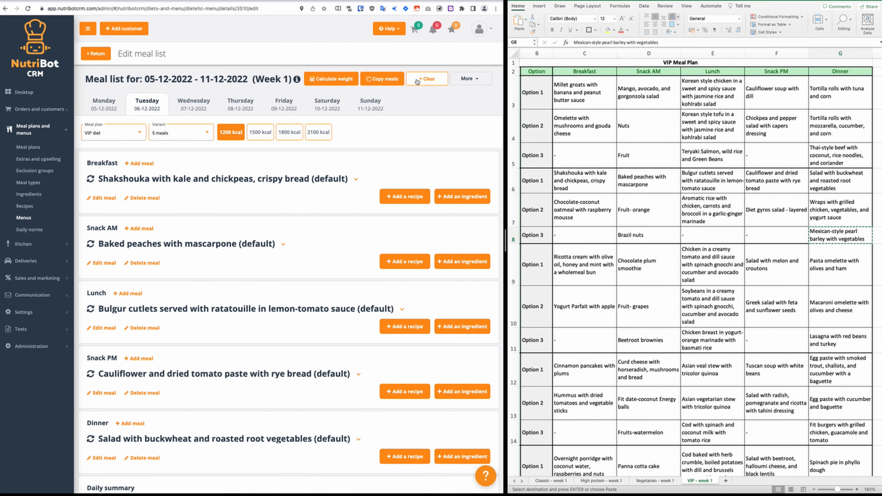
Copy Tuesday's VIP diet 5-meal list to the VIP diet 3-meal variant for all caloric limits
left_click(382, 78)
scroll(91, 135, "down", 5)
left_click(394, 395)
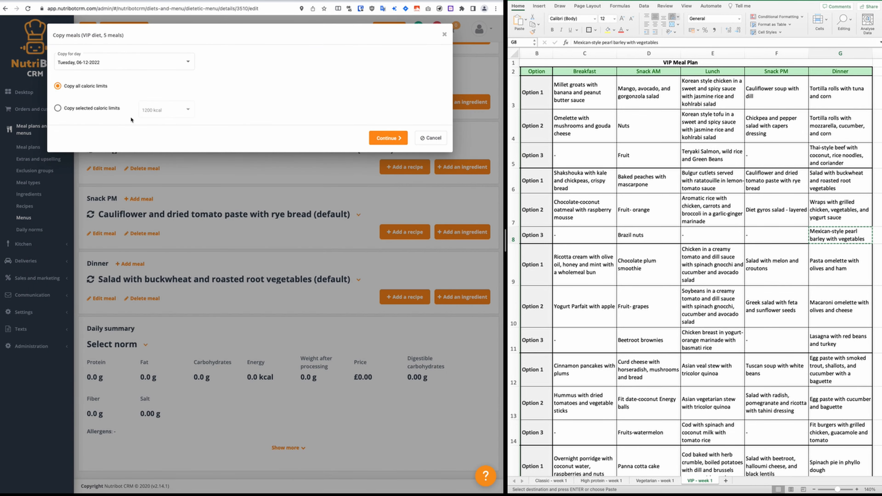
scroll(163, 207, "down", 20)
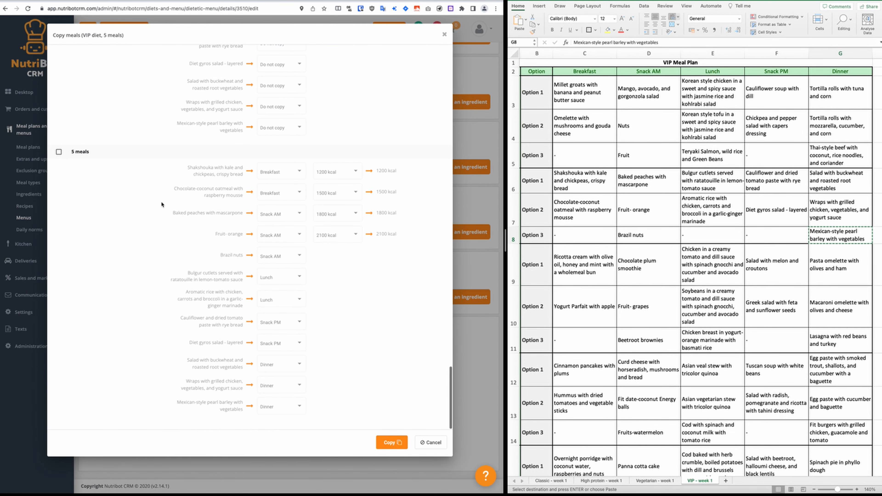
scroll(153, 199, "up", 6)
left_click(66, 111)
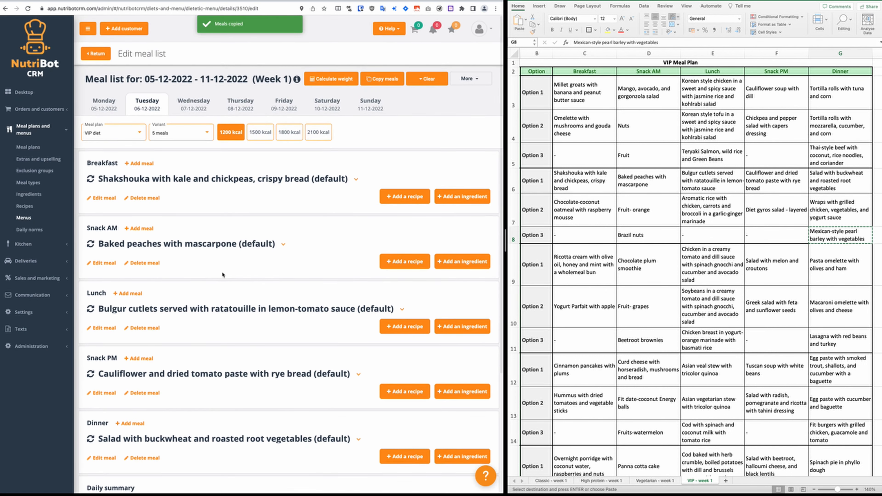
Review Tuesday's daily meal list status across the meal plans, variants and caloric limits
left_click(469, 79)
left_click(466, 108)
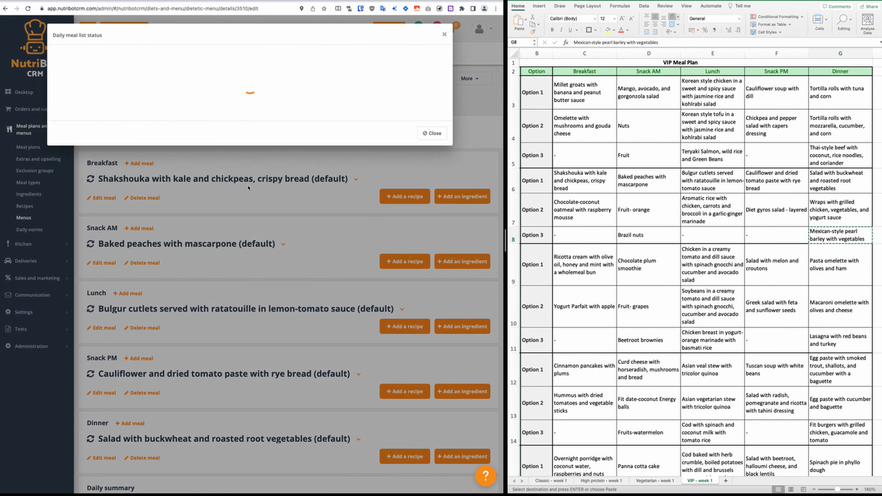
scroll(215, 261, "down", 10)
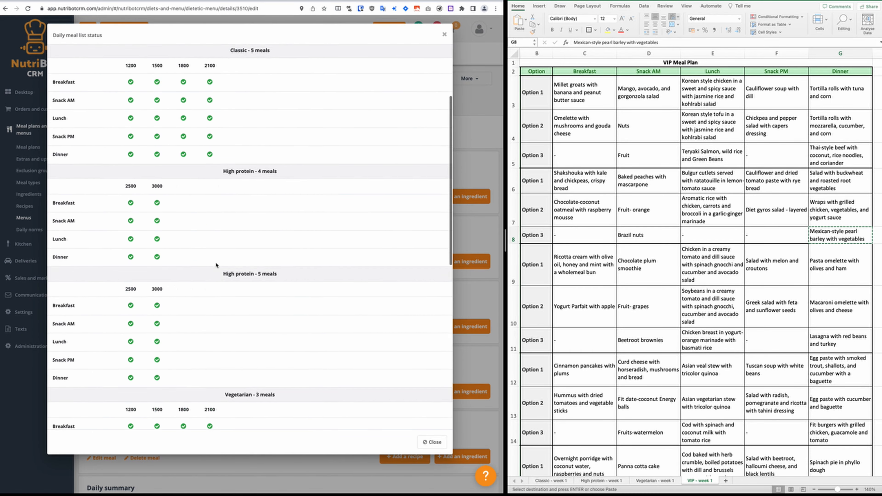
left_click(431, 442)
Open Wednesday's meal list for the Classic plan in the 5-meal variant
left_click(194, 104)
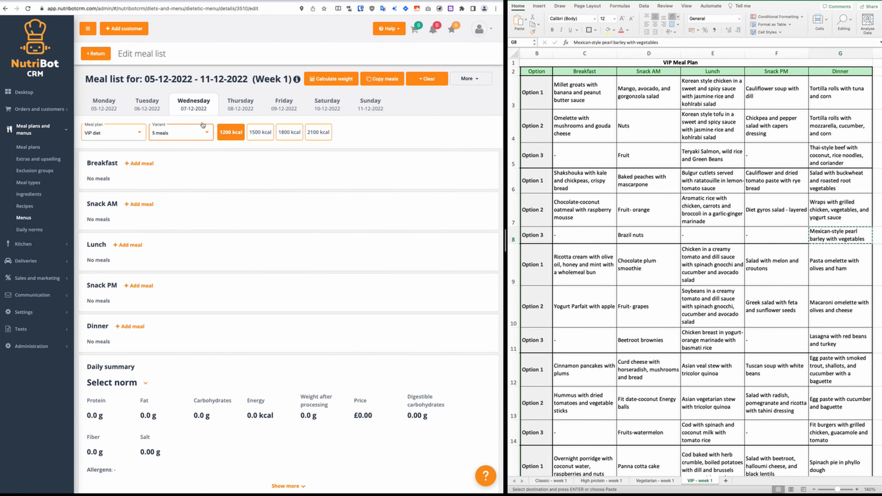
left_click(107, 139)
left_click(96, 93)
left_click(168, 133)
left_click(168, 147)
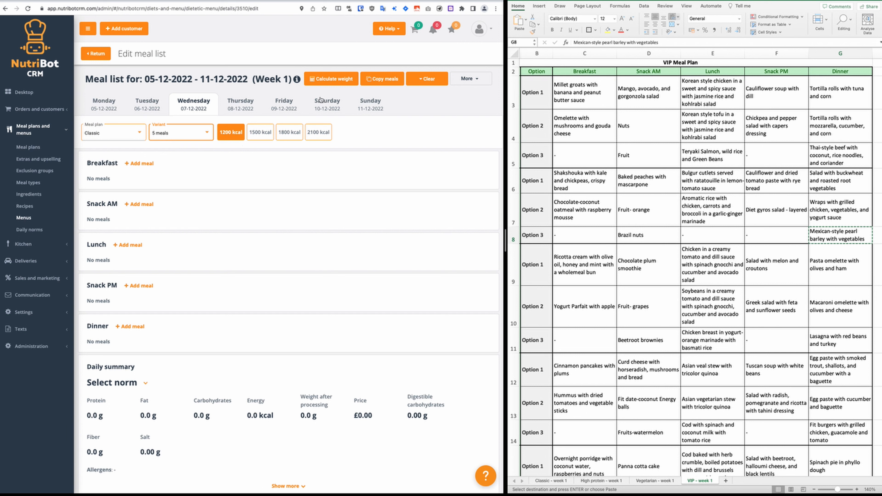
Add "Ricotta cream with olive oil, honey and mint with a wholemeal bun" from the Classic sheet as Wednesday's Classic breakfast
left_click(146, 165)
left_click(547, 481)
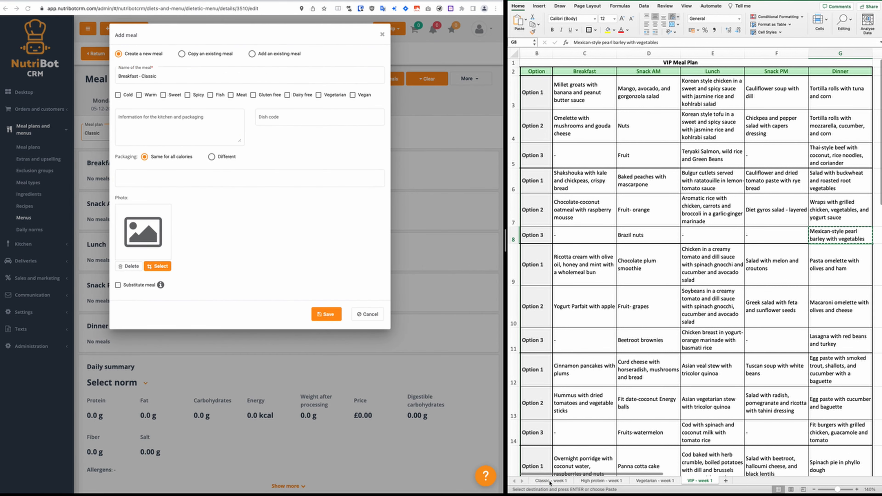
left_click(550, 482)
left_click(615, 91)
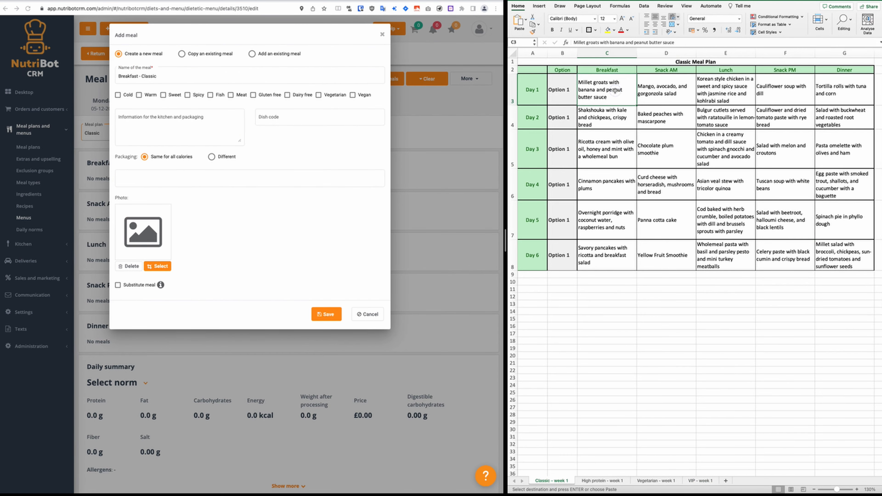
left_click(187, 83)
type("Ricotta cream with olive oil, honey and mint with a wholemeal bun")
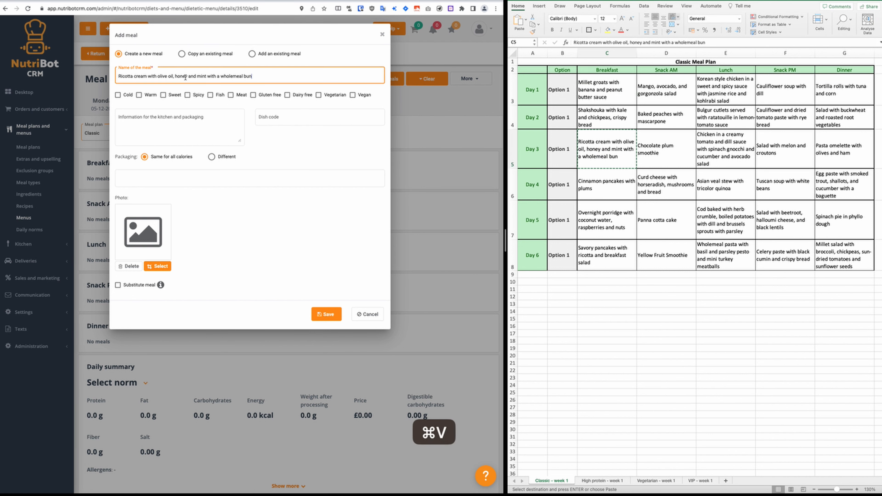
left_click(326, 314)
Add "Chocolate plum smoothie" from the Day 3 row as Wednesday's Classic Snack AM
key("Right")
key("super+c")
left_click(139, 233)
key("super+a")
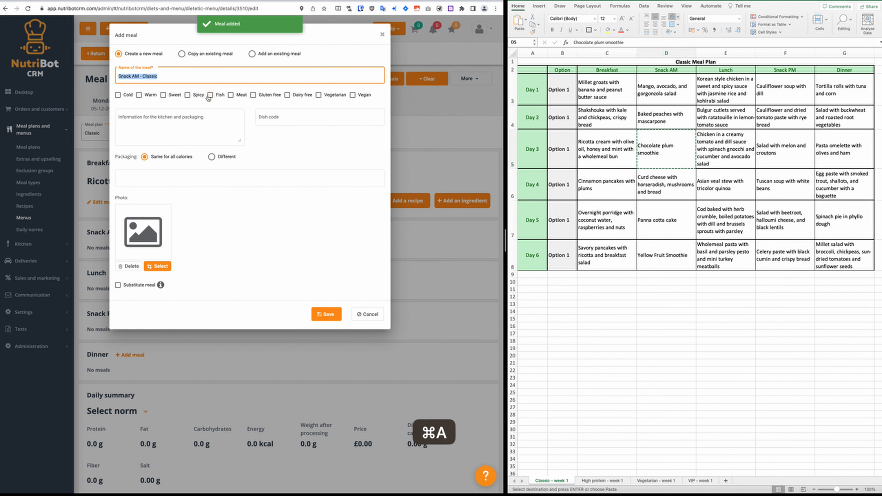
left_click(326, 314)
Add "Chicken in a creamy tomato and dill sauce with spinach gnocchi and cucumber and avocado salad" as Wednesday's Classic lunch, removing stray trailing characters
key("Right")
key("super+c")
left_click(128, 301)
key("super+a")
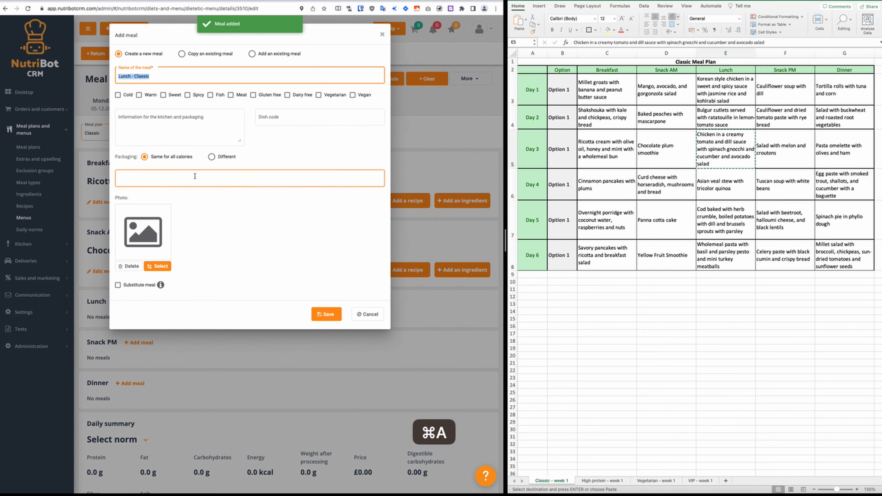
key("super+v")
key("BackSpace")
key("BackSpace")
key("BackSpace")
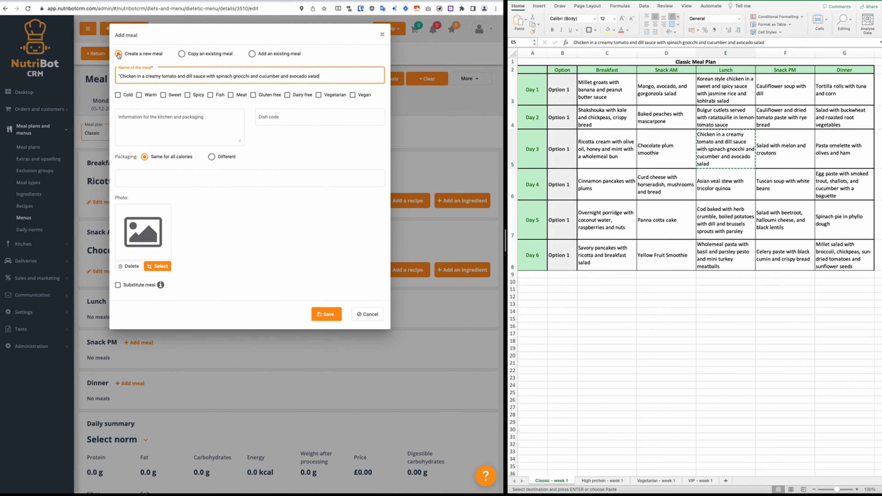
key("Return")
Add "Salad with melon and croutons" from the Day 3 row as Wednesday's Classic Snack PM
left_click(787, 150)
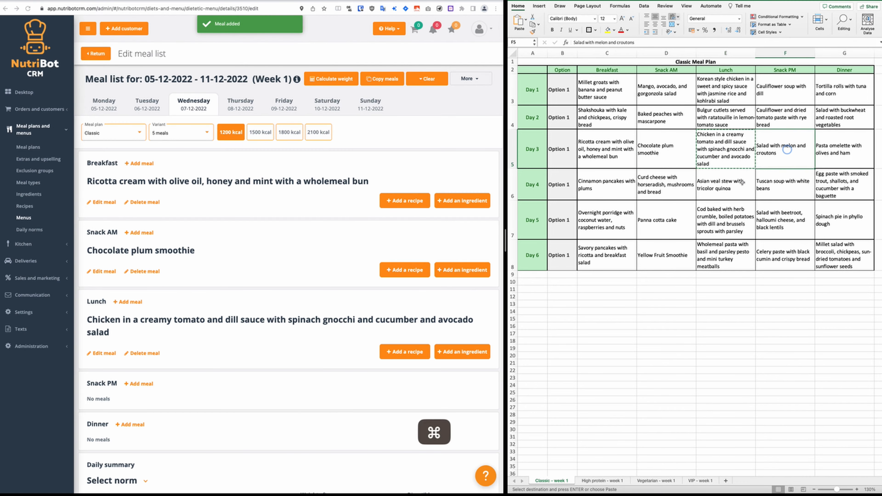
scroll(138, 315, "down", 2)
left_click(139, 343)
key("super+a")
key("super+v")
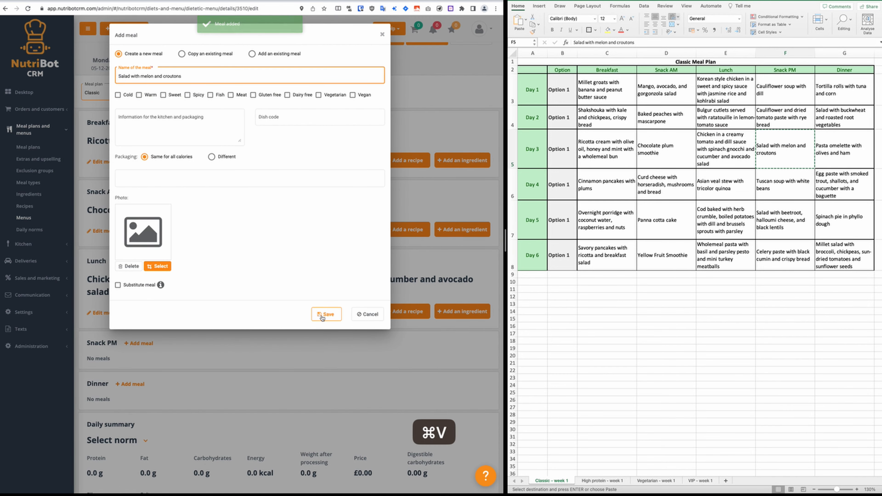
left_click(323, 314)
Add "Pasta omelette with olives and ham" from the Day 3 row as Wednesday's Classic dinner
left_click(828, 149)
left_click(142, 414)
key("super+a")
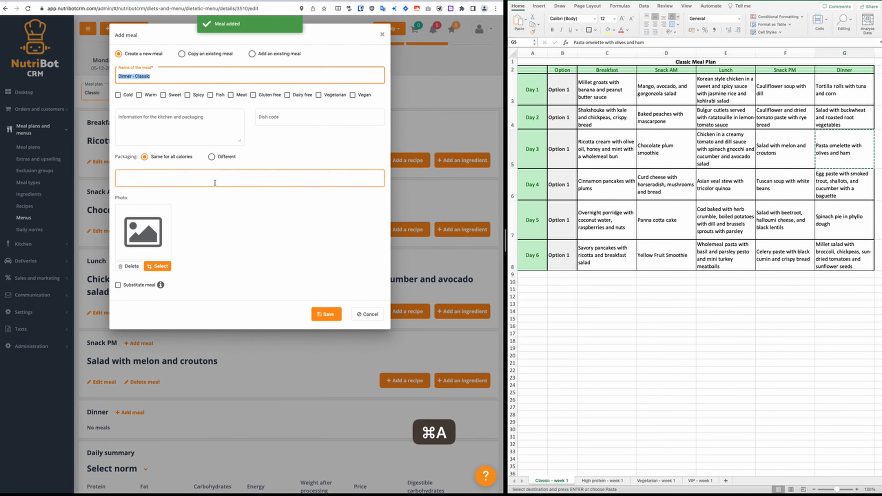
left_click(322, 314)
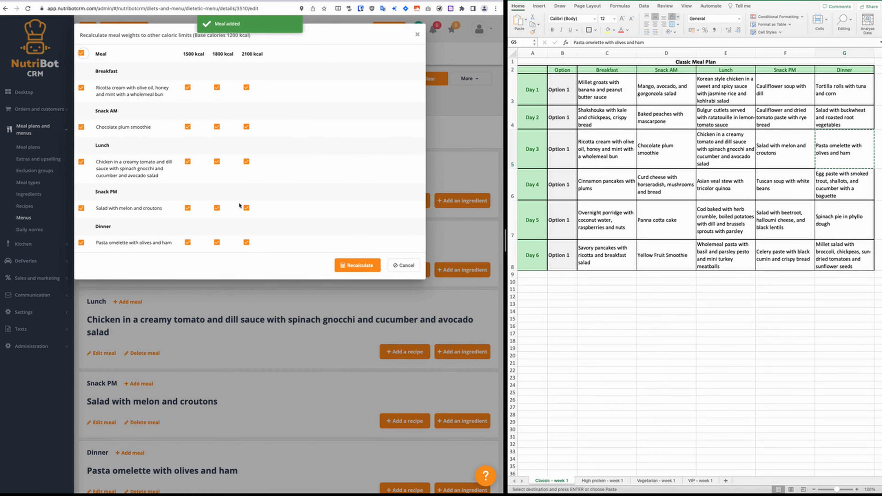
Recalculate all Wednesday Classic meals to the 1500, 1800 and 2100 kcal limits and check the 3-meal variant
left_click(357, 265)
left_click(257, 133)
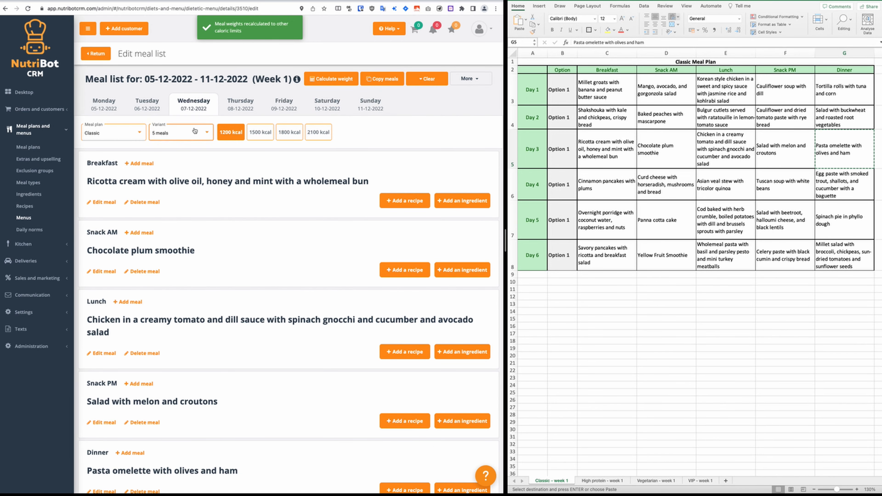
left_click(195, 131)
left_click(180, 121)
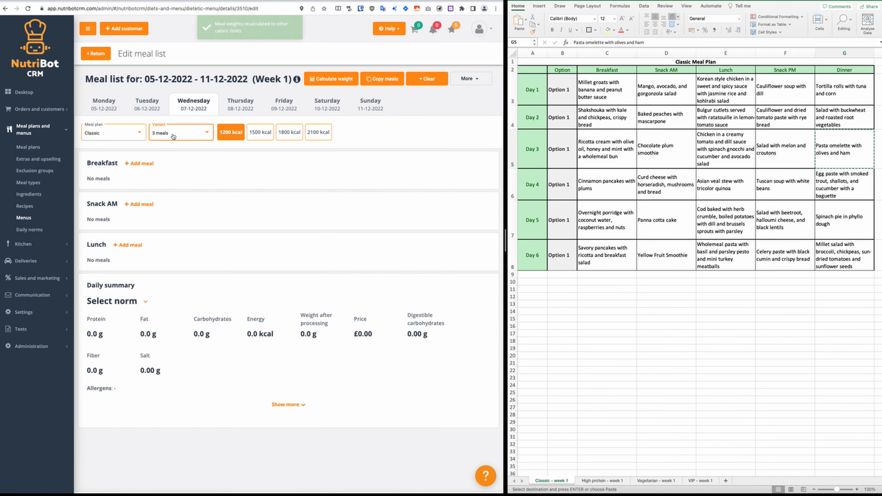
Set up copying Wednesday's Classic 5-meal list, with the Classic 3-meal variant as a target
left_click(173, 134)
left_click(171, 146)
left_click(382, 79)
left_click(373, 274)
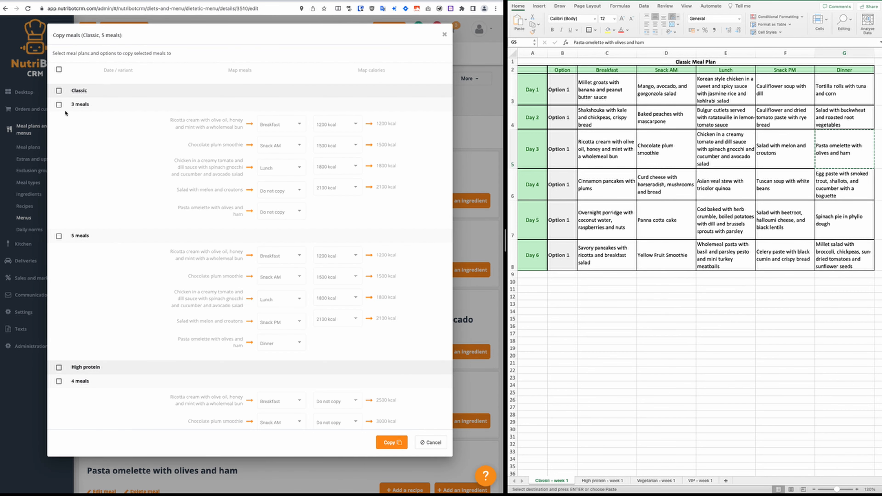
left_click(58, 105)
scroll(133, 208, "down", 5)
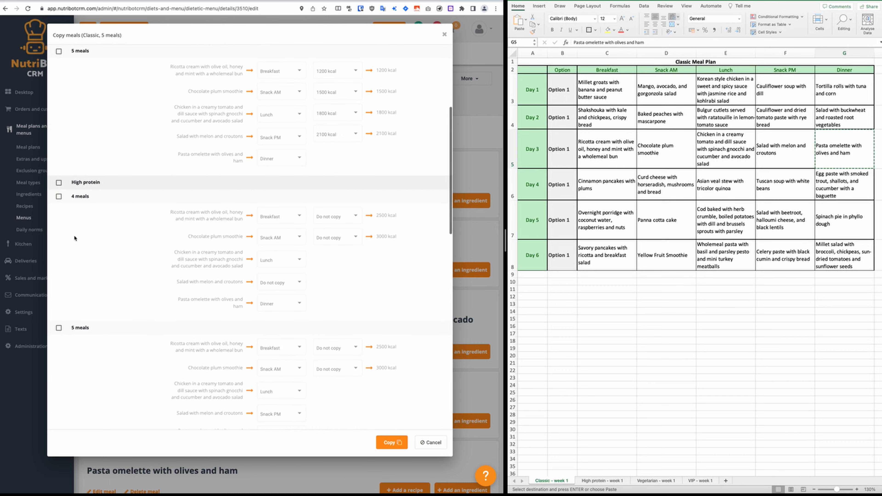
Include the High protein plan as a copy target, mapping 1200 kcal to its 4-meal variant's 2500 and 3000 kcal limits
left_click(59, 183)
left_click(342, 222)
left_click(330, 231)
left_click(329, 239)
left_click(327, 252)
Map source calories to the High protein 5-meal variant's 2500 and 3000 kcal limits and copy the Classic meals
scroll(333, 256, "down", 3)
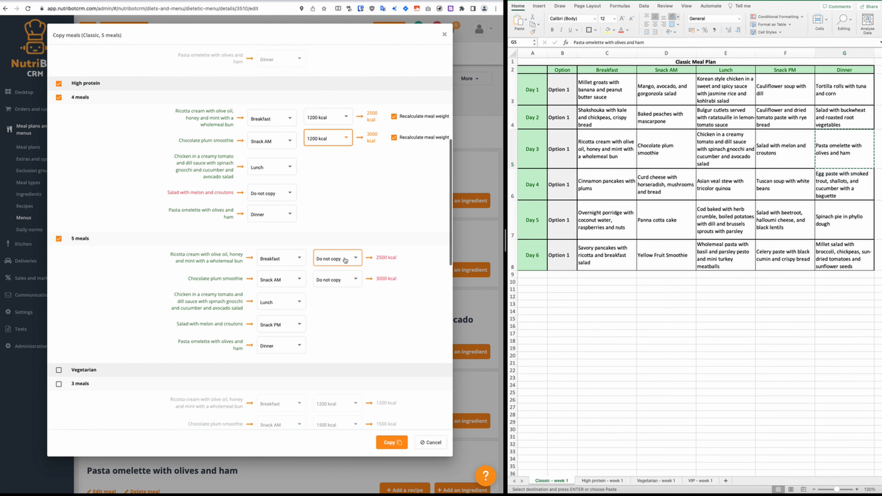
left_click(344, 259)
left_click(334, 276)
left_click(333, 280)
left_click(325, 293)
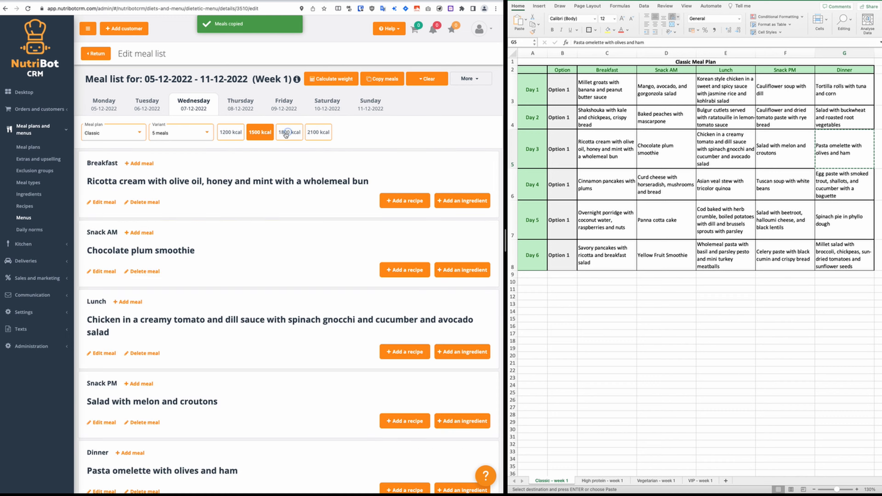
Check Wednesday's copied meals in the Classic 5-meal and 3-meal variants and the High protein plan at several caloric limits
left_click(286, 133)
left_click(184, 132)
left_click(177, 121)
left_click(270, 136)
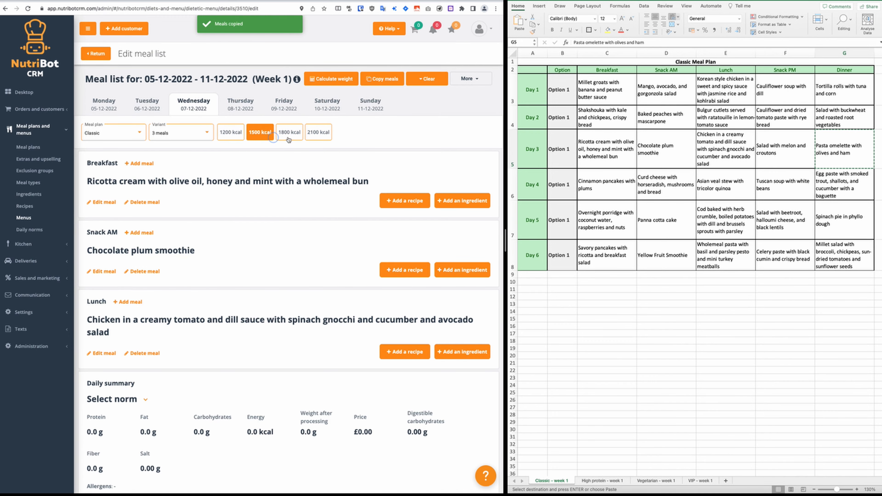
left_click(124, 139)
left_click(120, 147)
left_click(261, 134)
Review Wednesday's daily meal list status across the meal plans, variants and caloric limits
left_click(467, 79)
left_click(448, 119)
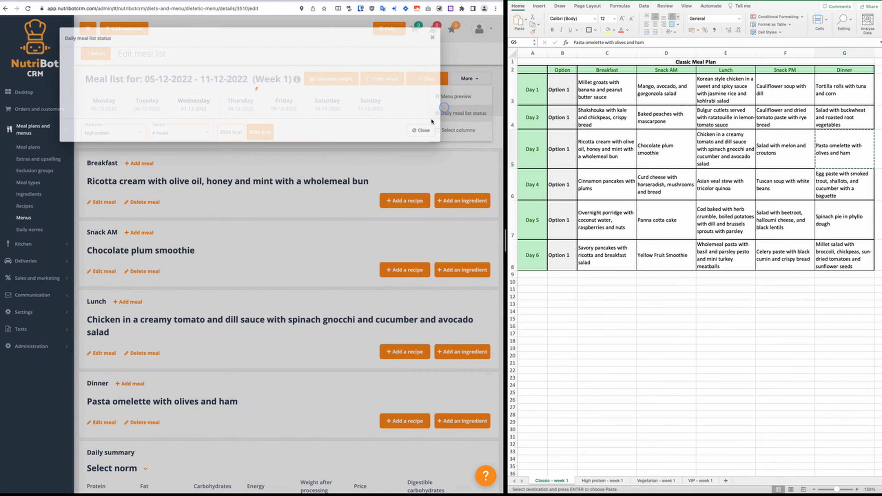
scroll(236, 178, "down", 12)
scroll(218, 187, "up", 12)
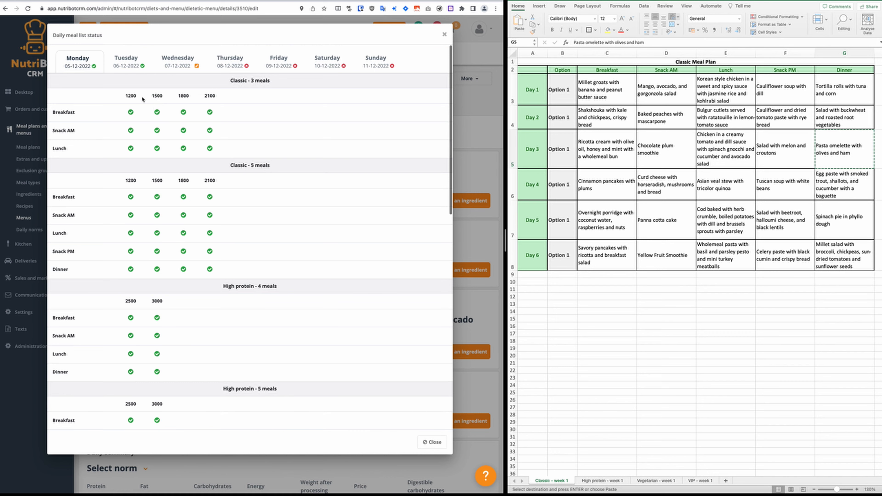
left_click(172, 64)
scroll(230, 187, "down", 10)
left_click(432, 442)
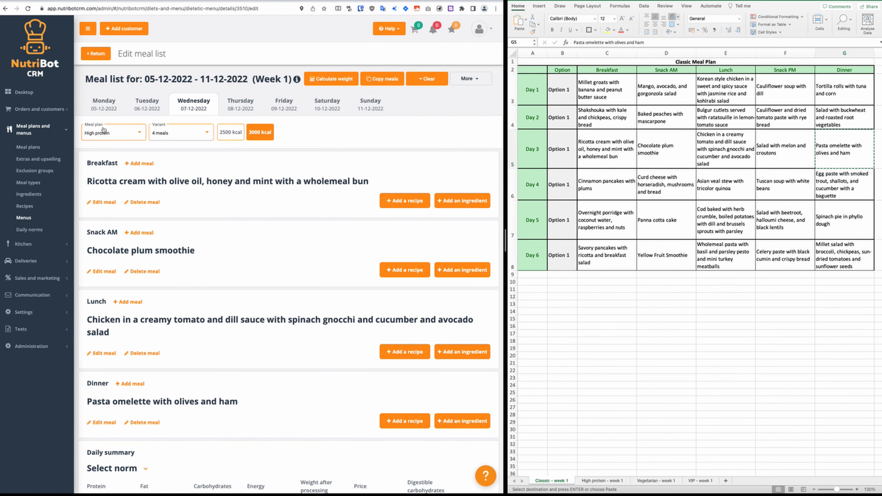
Open Wednesday's meal list for the Vegetarian plan in the 5-meal variant
left_click(104, 131)
left_click(98, 153)
scroll(580, 278, "right", 1)
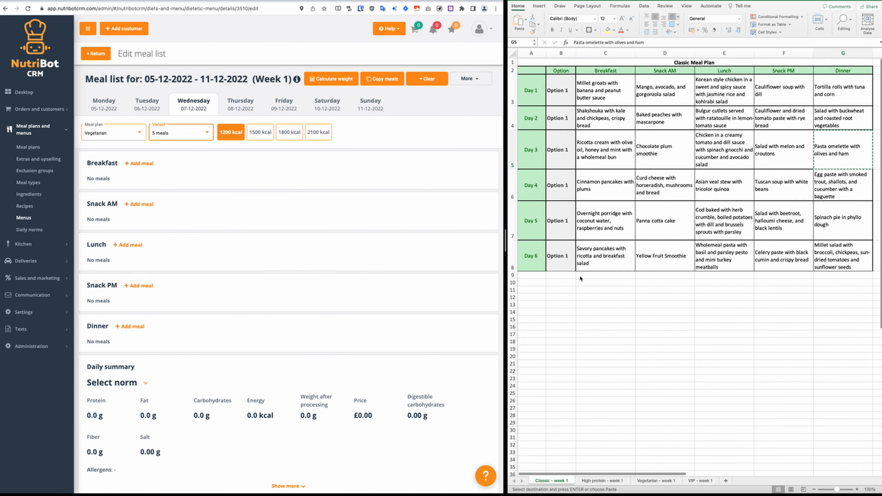
left_click(604, 149)
key("super+c")
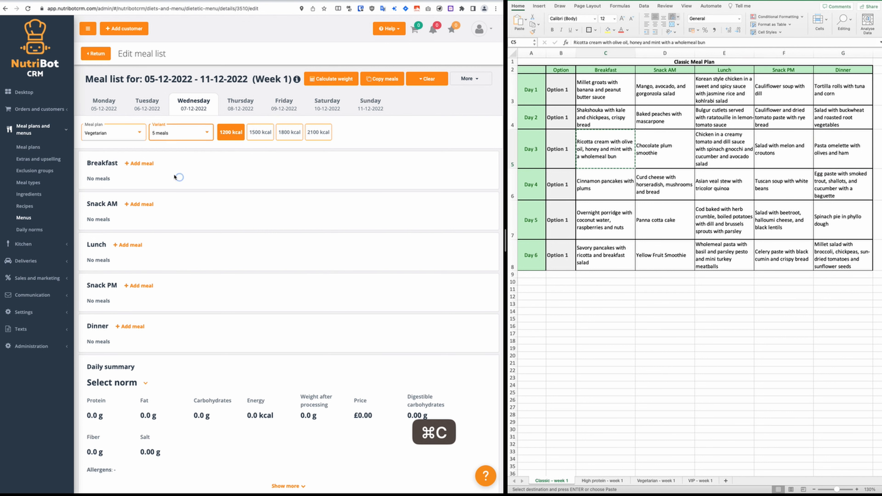
left_click(139, 163)
left_click(366, 314)
Add "Yogurt Parfait with apple" from the Vegetarian sheet's Day 3 row as Wednesday's Vegetarian breakfast
left_click(655, 480)
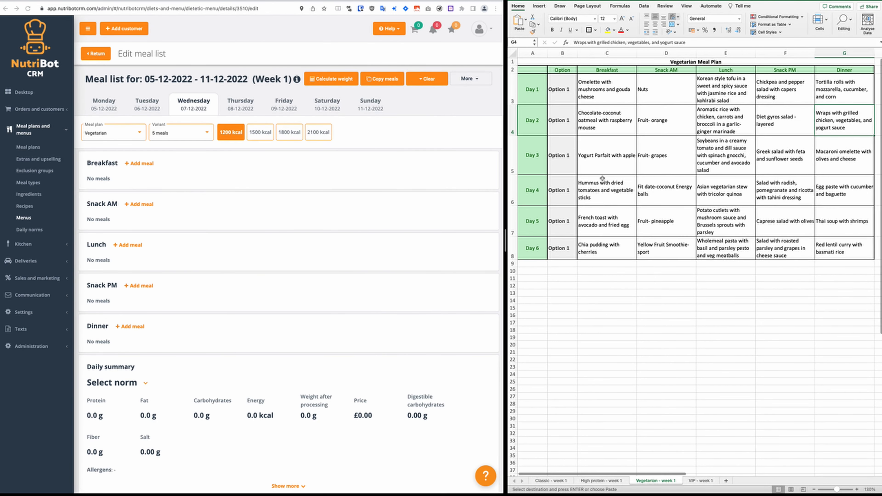
key("super+c")
left_click(144, 164)
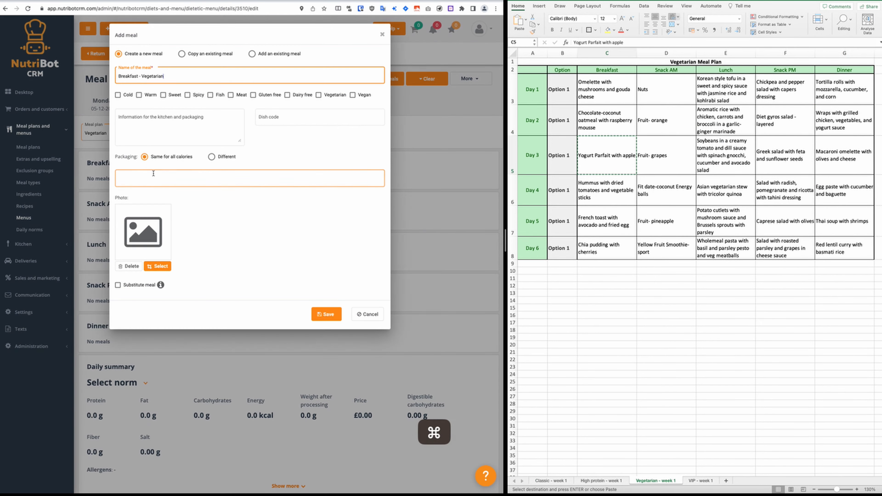
left_click(326, 314)
Add "Fruit- grapes" from the Day 3 row as Wednesday's Vegetarian Snack AM
left_click(666, 156)
key("super+c")
left_click(130, 232)
key("super+v")
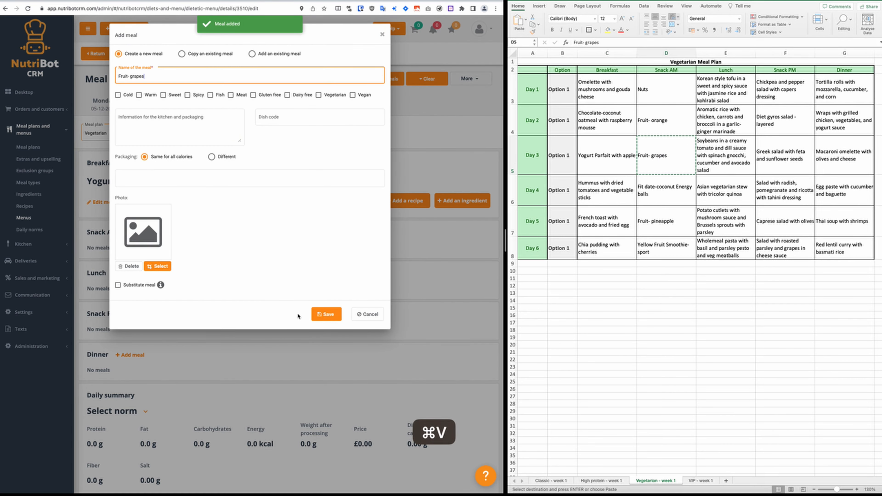
left_click(325, 314)
Add "Soybeans in a creamy tomato and dill sauce with spinach gnocchi, cucumber and avocado salad" as Wednesday's Vegetarian lunch, without quotation marks
left_click(725, 155)
key("super+c")
left_click(127, 301)
key("super+v")
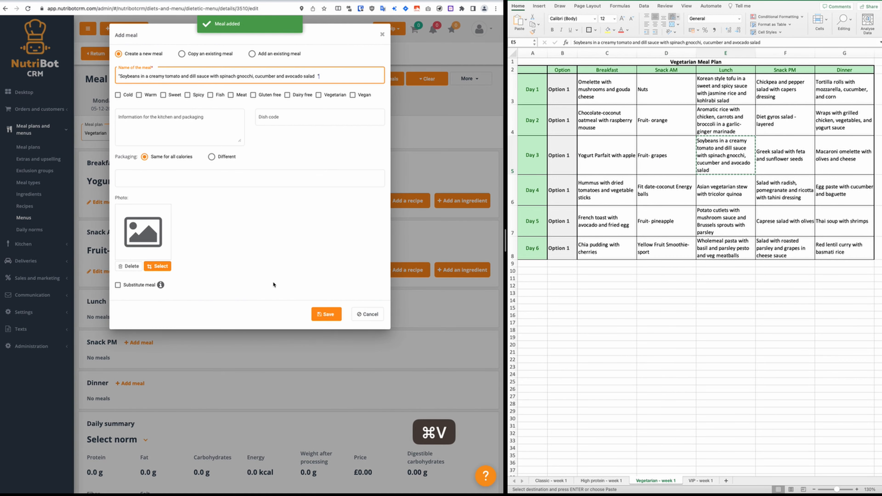
key("BackSpace")
left_click(326, 314)
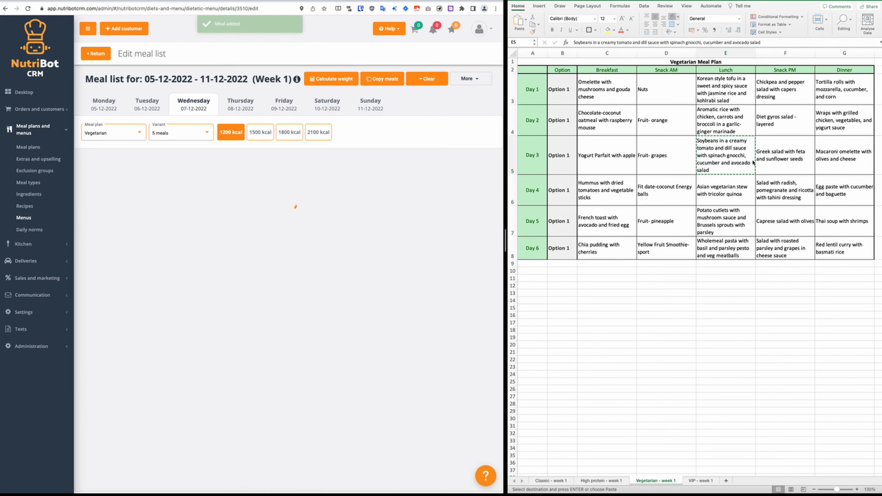
Add "Greek salad with feta and sunflower seeds" from the Day 3 row as Wednesday's Vegetarian Snack PM
left_click(785, 155)
key("super+c")
scroll(146, 335, "down", 2)
left_click(139, 341)
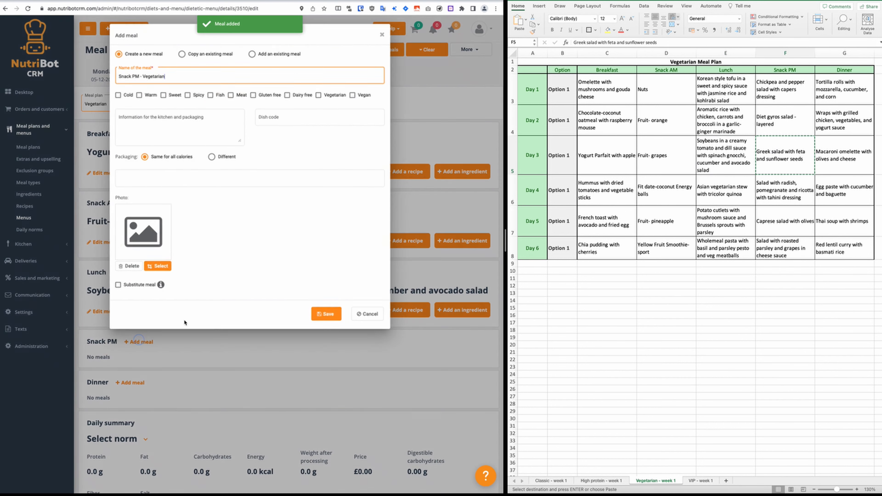
key("super+v")
left_click(323, 312)
Add "Macaroni omelette with olives and cheese" from the Day 3 row as Wednesday's Vegetarian dinner
left_click(823, 158)
key("super+c")
scroll(132, 410, "down", 1)
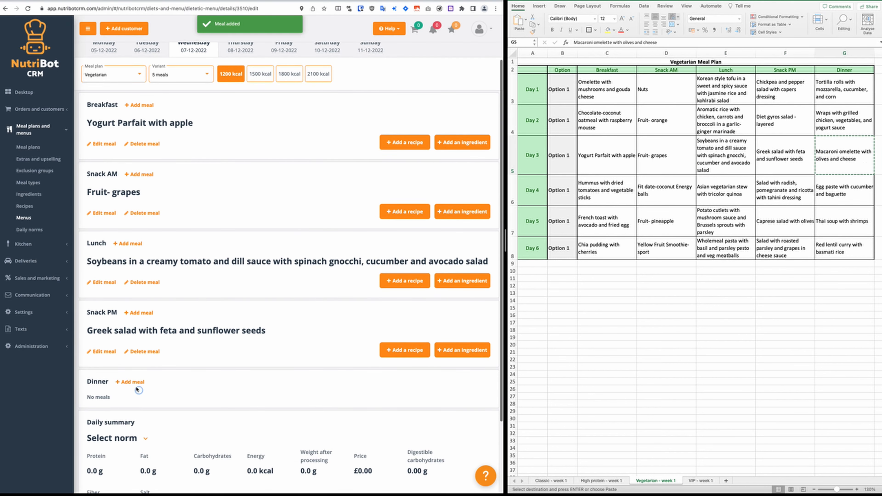
left_click(130, 382)
key("super+v")
left_click(318, 319)
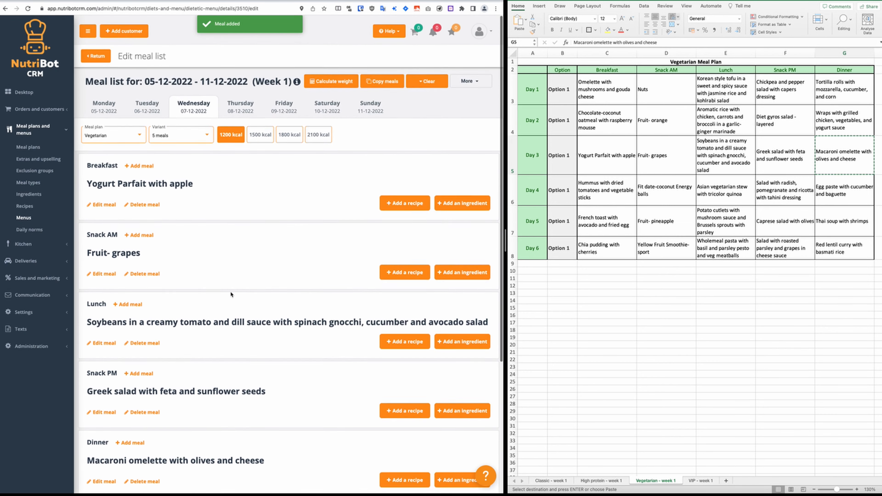
Recalculate all Wednesday Vegetarian meals to the other caloric limits and check the 1500 kcal list
left_click(332, 79)
left_click(81, 52)
left_click(357, 270)
left_click(267, 134)
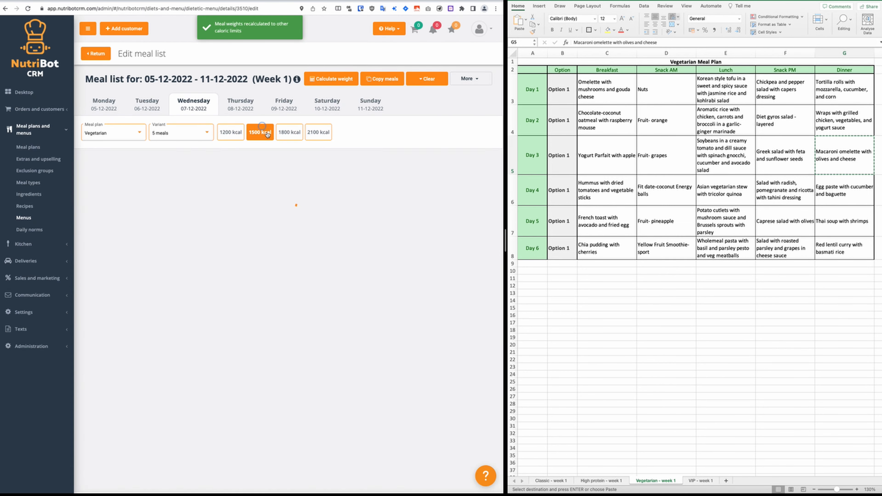
left_click(236, 139)
Copy Wednesday's Vegetarian 5-meal list to the Vegetarian 3-meal variant for all caloric limits
left_click(383, 79)
left_click(55, 72)
scroll(382, 263, "down", 1)
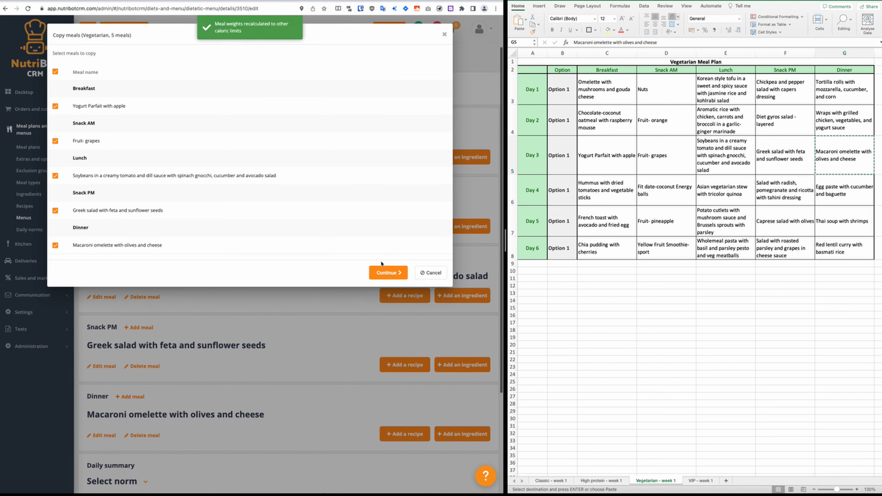
left_click(384, 271)
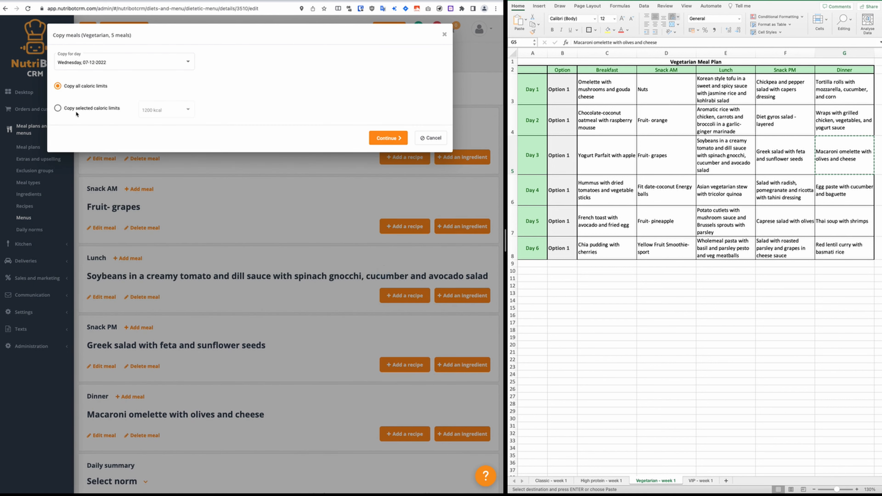
left_click(380, 138)
scroll(124, 257, "down", 10)
left_click(58, 192)
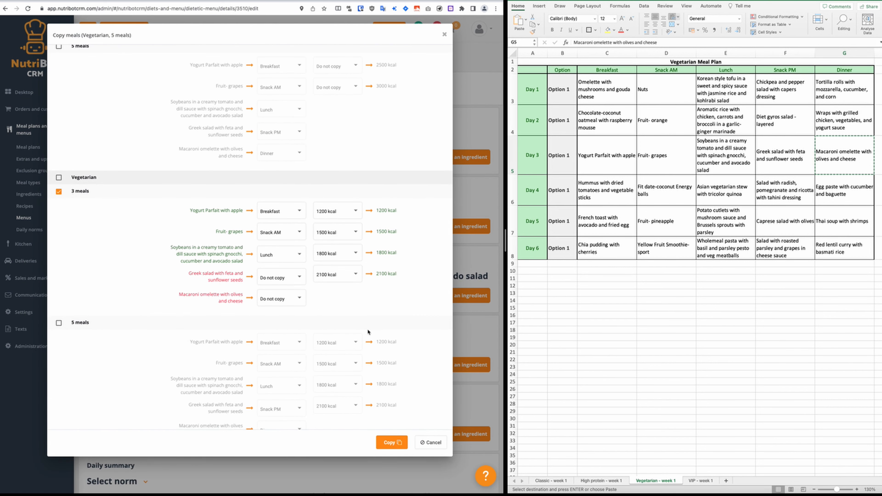
left_click(391, 442)
Check the copied meals in Wednesday's Vegetarian 3-meal variant and return to the 5-meal variant
left_click(207, 89)
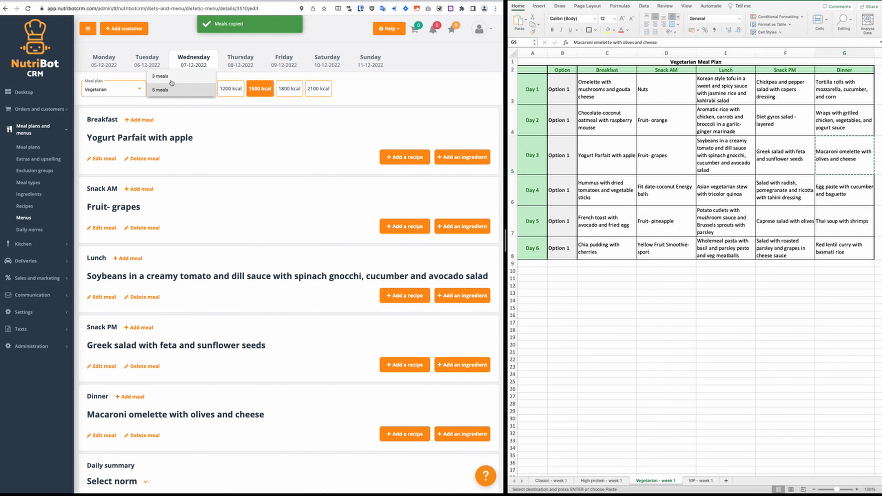
left_click(205, 104)
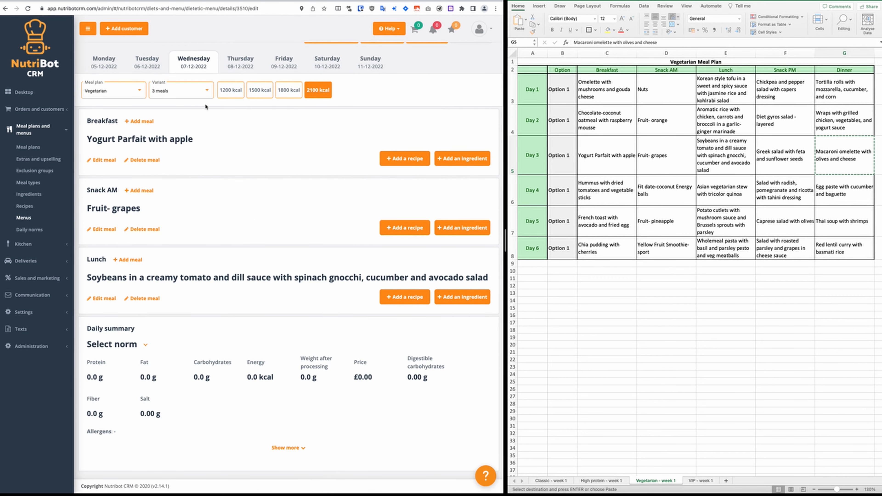
left_click(189, 91)
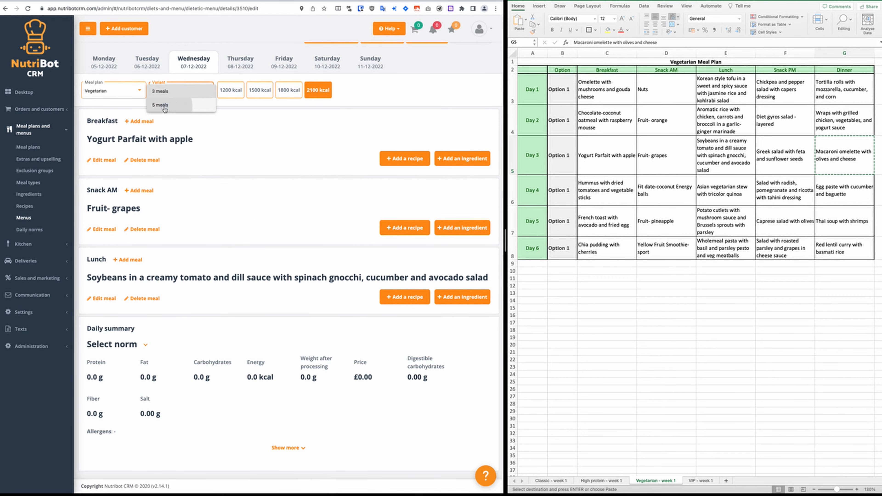
left_click(173, 91)
scroll(151, 153, "up", 2)
Review Wednesday's daily meal list status down to the VIP diet variants and close the overview
left_click(113, 134)
left_click(455, 80)
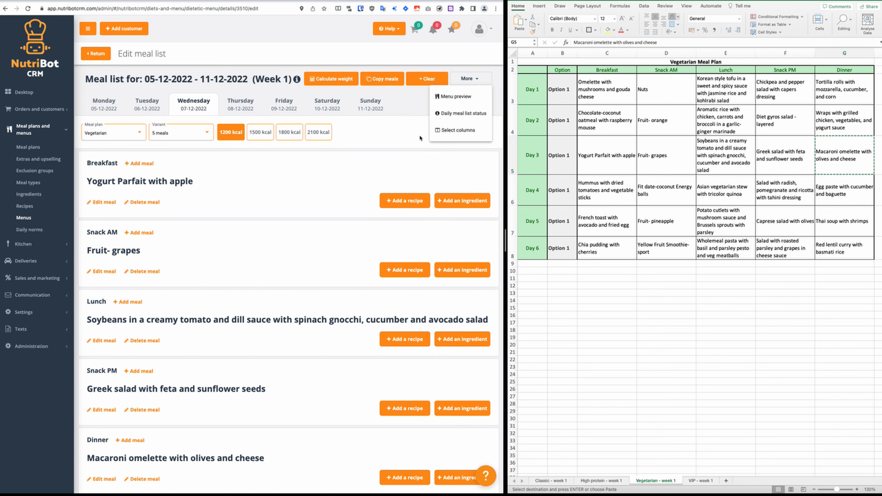
left_click(462, 114)
scroll(208, 226, "down", 10)
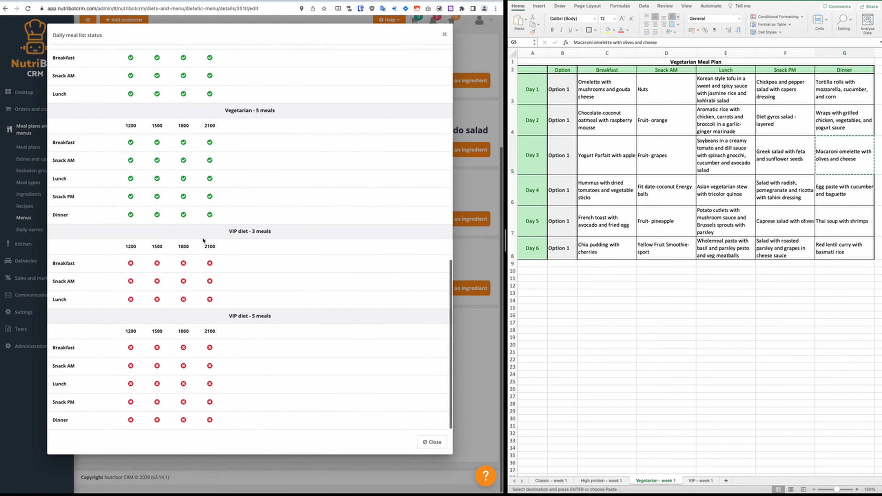
left_click(432, 442)
Switch Wednesday's list to the Classic plan with 5 meals and open its meals for copying
scroll(118, 136, "up", 10)
left_click(119, 135)
left_click(113, 105)
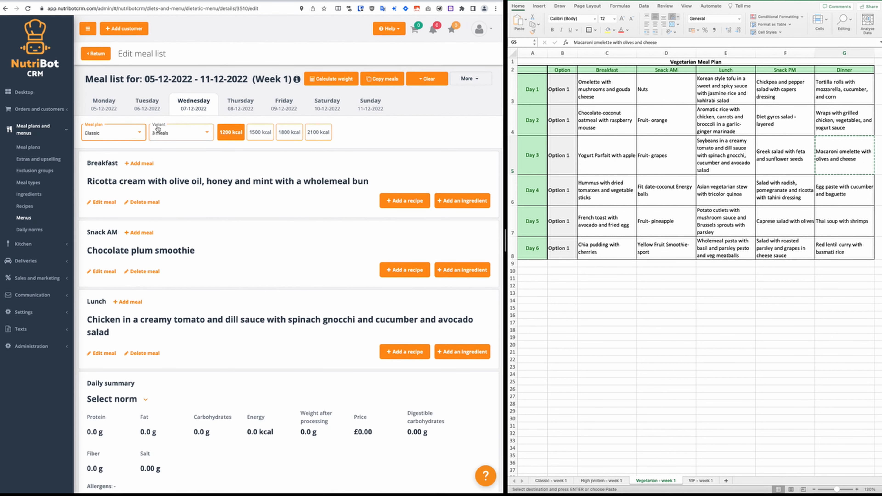
left_click(161, 132)
left_click(165, 147)
left_click(379, 74)
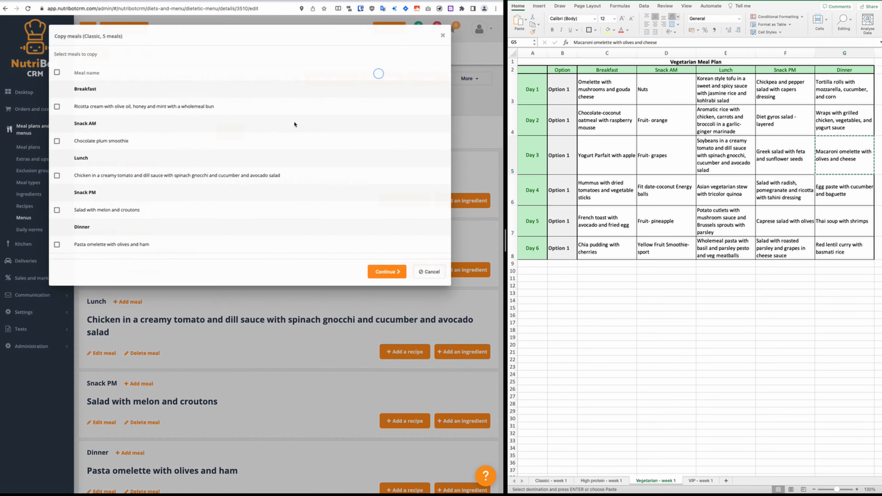
Copy Wednesday's Classic 5-meal menu for all caloric limits to the VIP diet 5 meals variant on 07-12-2022
left_click(389, 277)
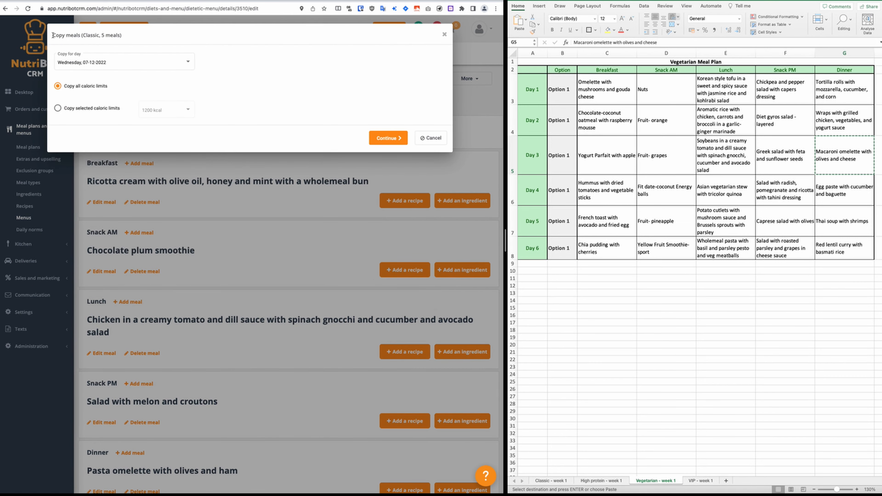
left_click(384, 143)
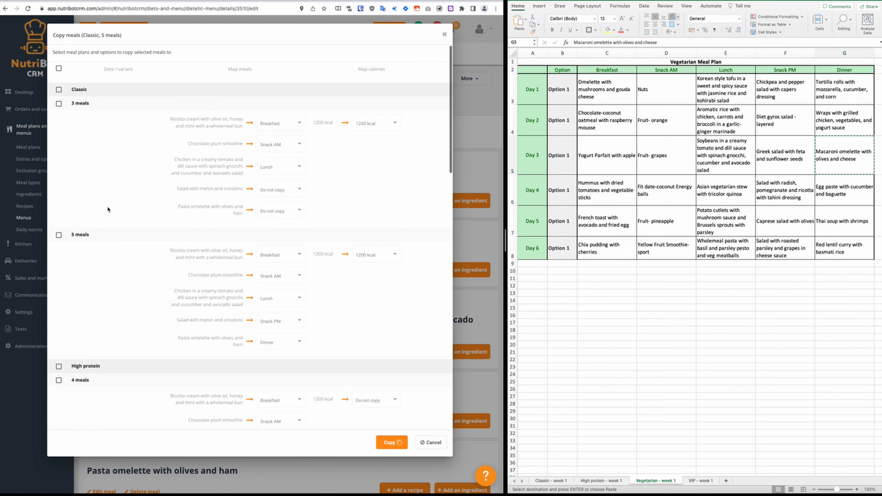
scroll(91, 154, "down", 5)
left_click(58, 299)
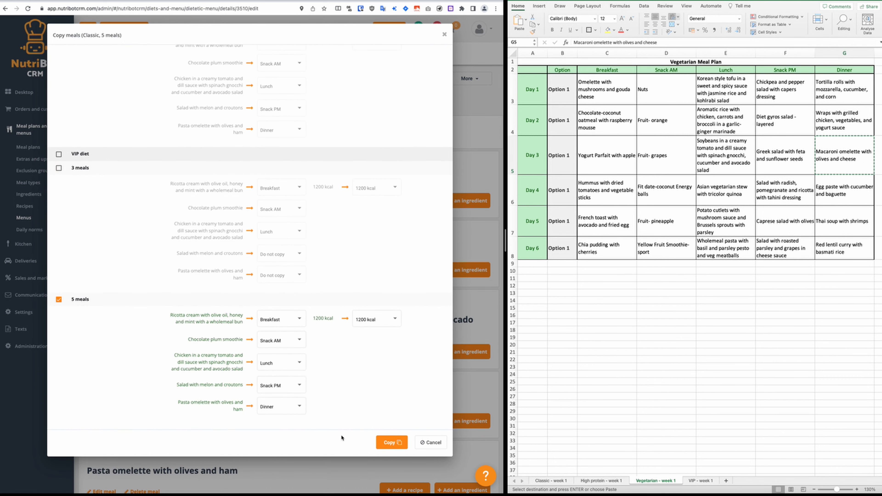
left_click(390, 442)
Copy all meals of Wednesday's Vegetarian 5-meal menu at the selected 1200 kcal limit to the VIP diet 5 meals variant
left_click(127, 140)
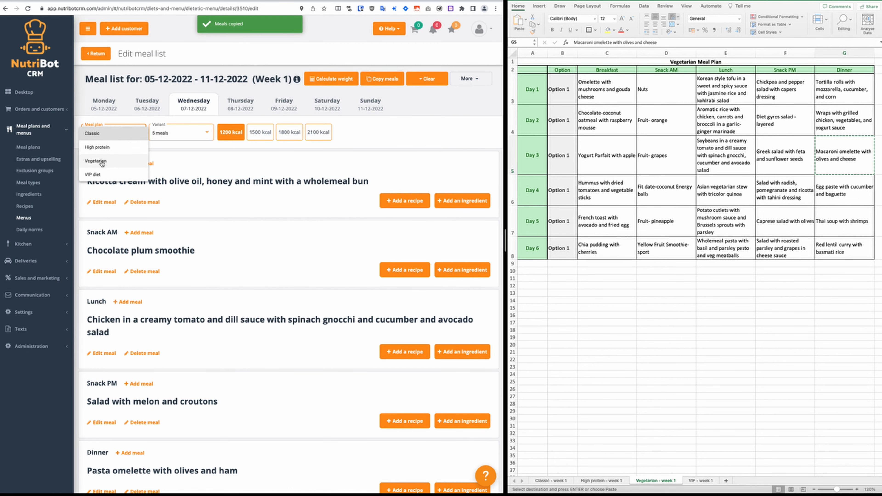
left_click(100, 161)
left_click(172, 135)
left_click(172, 148)
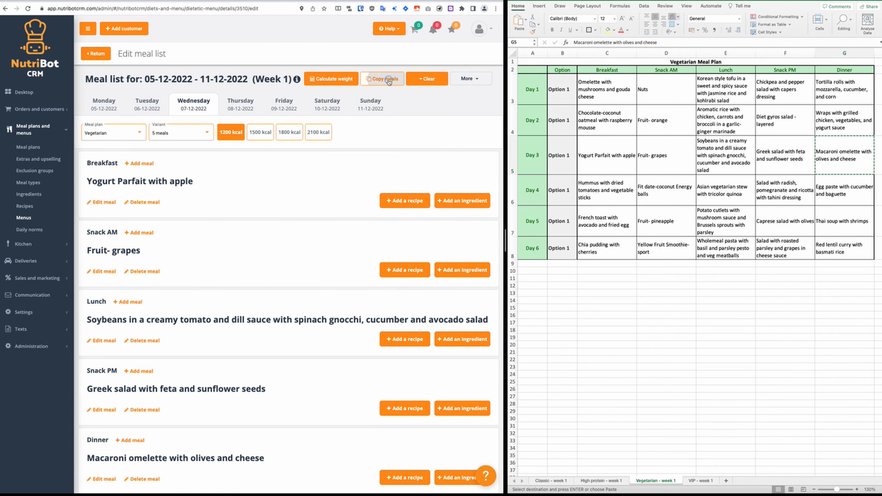
left_click(389, 81)
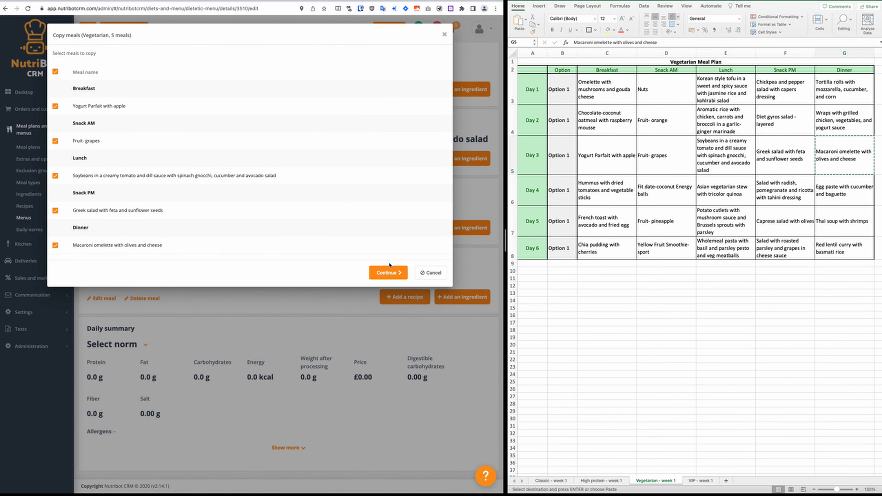
left_click(388, 273)
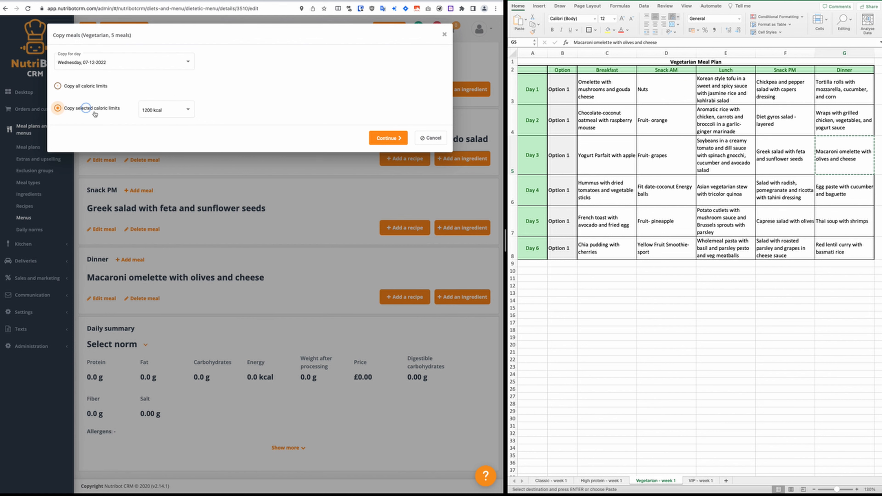
left_click(392, 140)
scroll(138, 142, "down", 20)
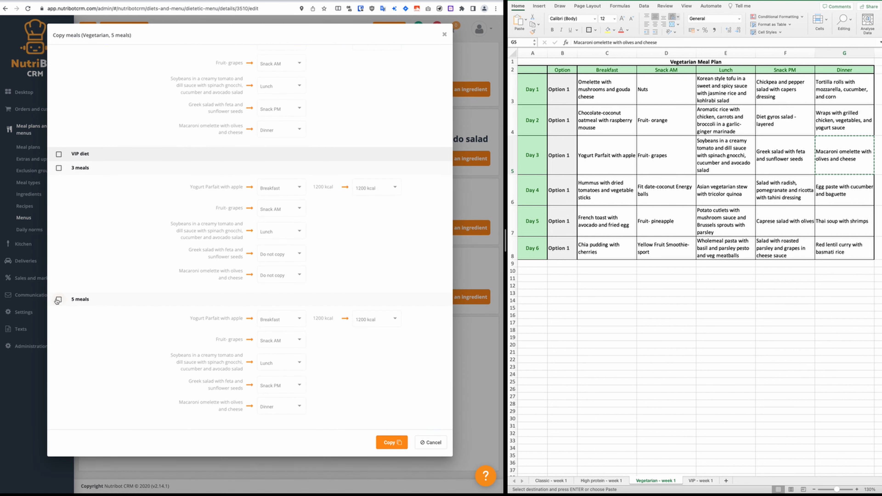
left_click(59, 299)
left_click(399, 444)
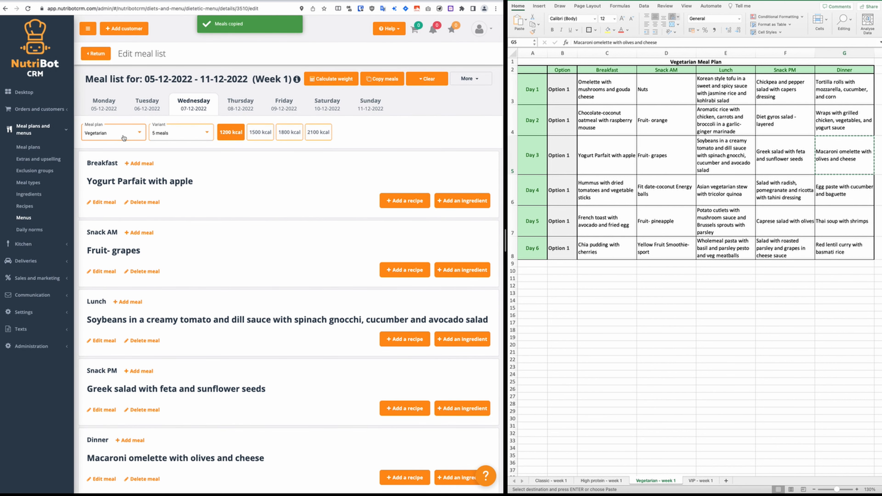
Show Wednesday's meal list for the VIP diet in the 5 meals variant
left_click(113, 132)
left_click(110, 149)
left_click(176, 133)
left_click(177, 147)
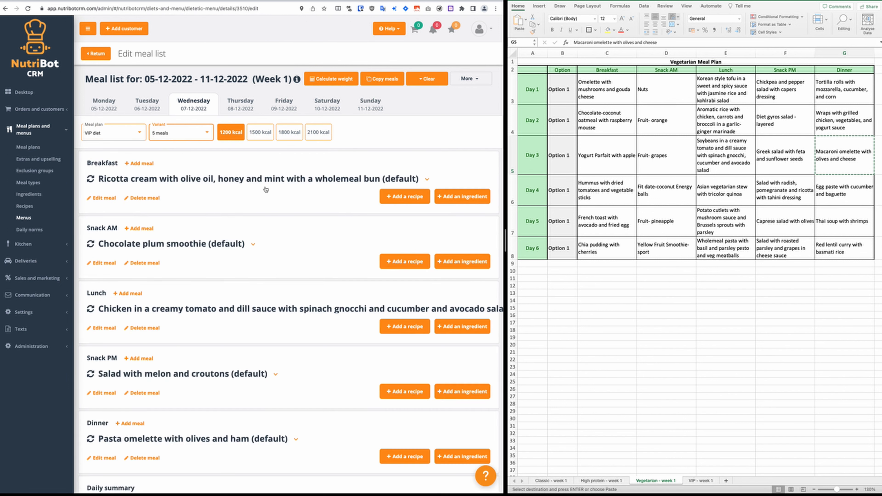
Add the Day 3 Option 3 Snack AM "Beetroot brownies" from the "VIP - week 1" sheet to the Wednesday VIP menu
left_click(587, 163)
left_click(701, 481)
scroll(679, 274, "down", 3)
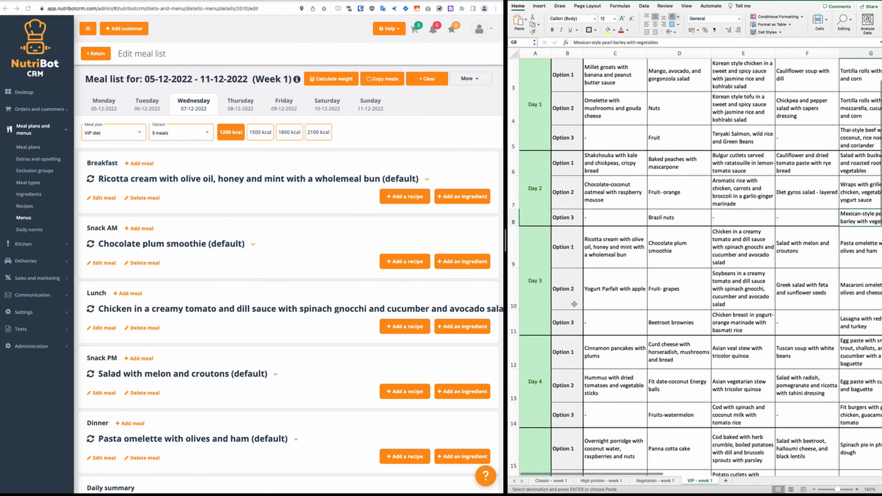
left_click(678, 275)
key("super+c")
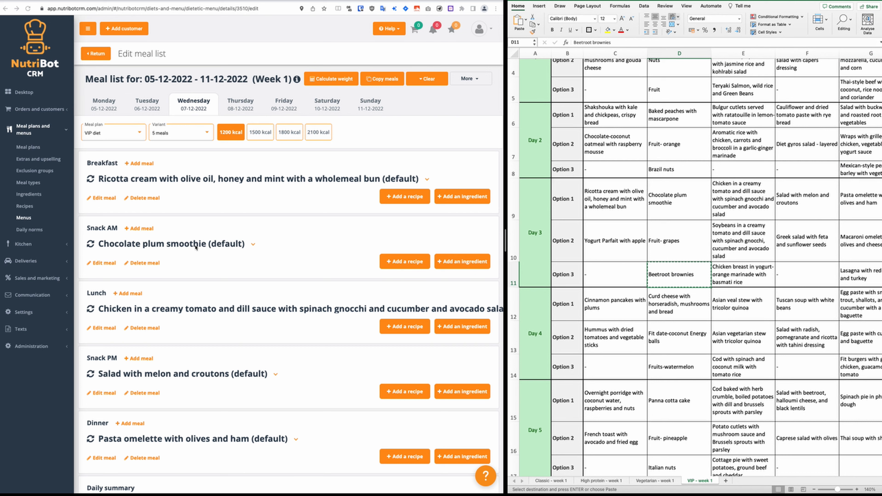
scroll(194, 246, "down", 1)
left_click(139, 216)
key("super+v")
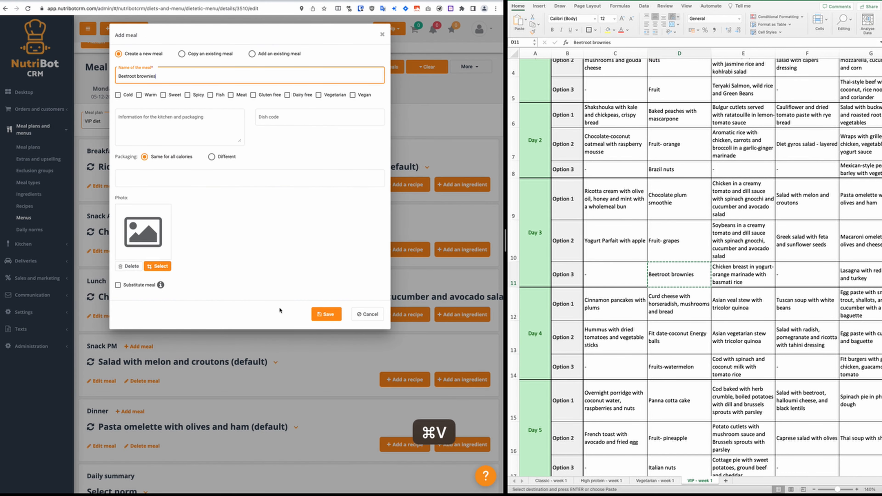
left_click(326, 314)
Add "Chicken breast in yogurt-orange marinade with basmati rice" from Day 3 Option 3 as a Wednesday VIP lunch
left_click(743, 274)
key("super+c")
scroll(129, 257, "down", 1)
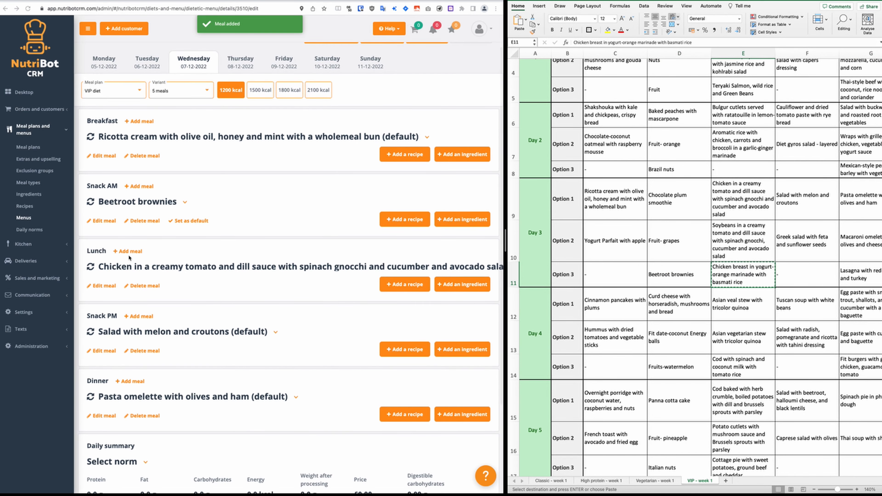
left_click(128, 251)
key("super+v")
left_click(327, 314)
Add "Lasagna with red beans and turkey" from Day 3 Option 3 as a Wednesday VIP dinner
scroll(813, 273, "right", 2)
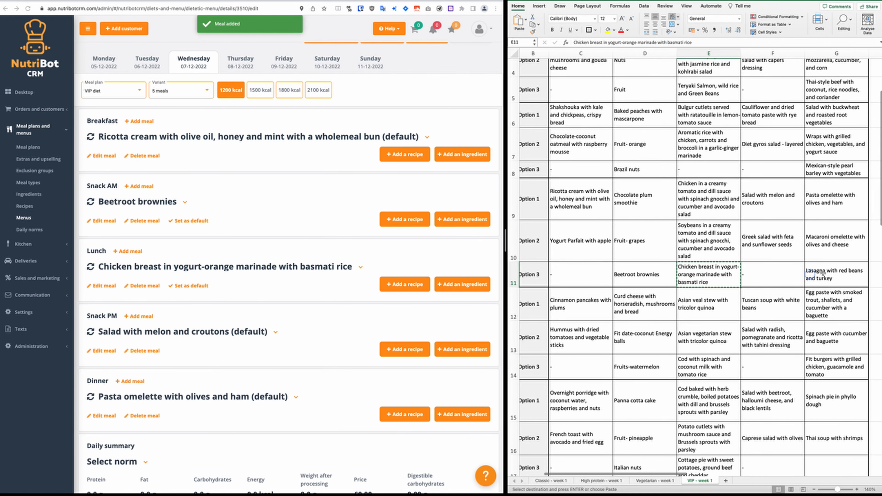
left_click(822, 273)
key("super+c")
left_click(130, 381)
left_click(338, 313)
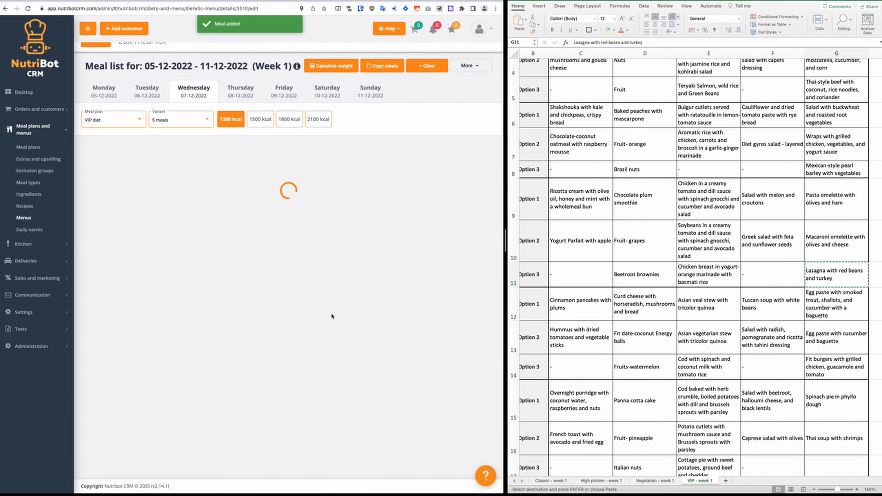
Recalculate the Wednesday VIP meal weights from the 1200 kcal menu to the other caloric limits
left_click(468, 79)
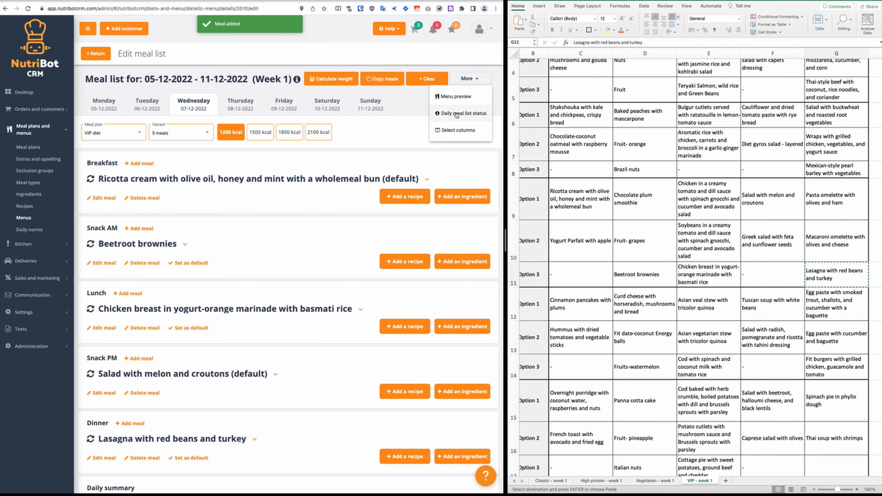
left_click(259, 133)
left_click(288, 134)
left_click(236, 134)
left_click(336, 81)
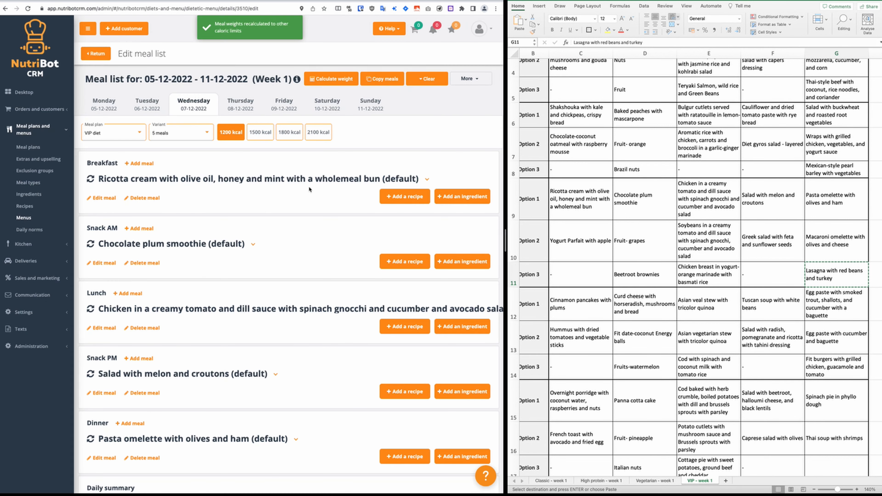
Check the Wednesday VIP 5-meal menu at 1500, 1800 and 2100 kcal and return to 1200 kcal
left_click(261, 132)
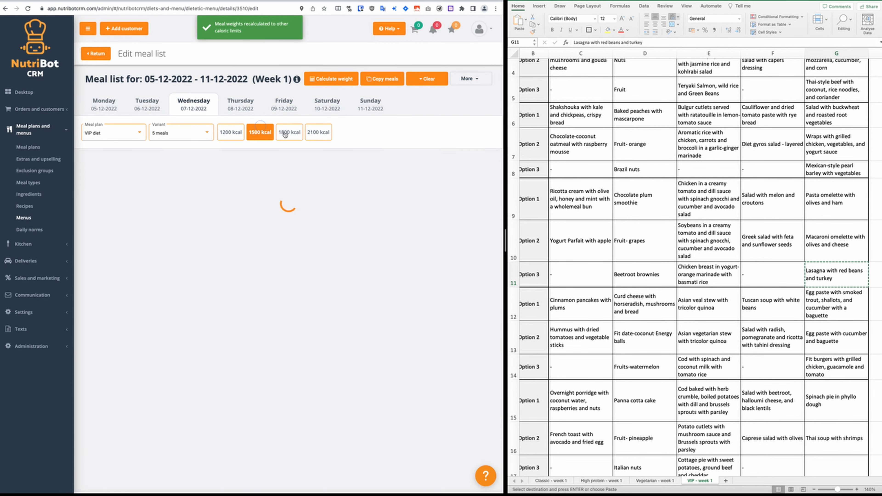
left_click(288, 132)
left_click(316, 134)
left_click(238, 133)
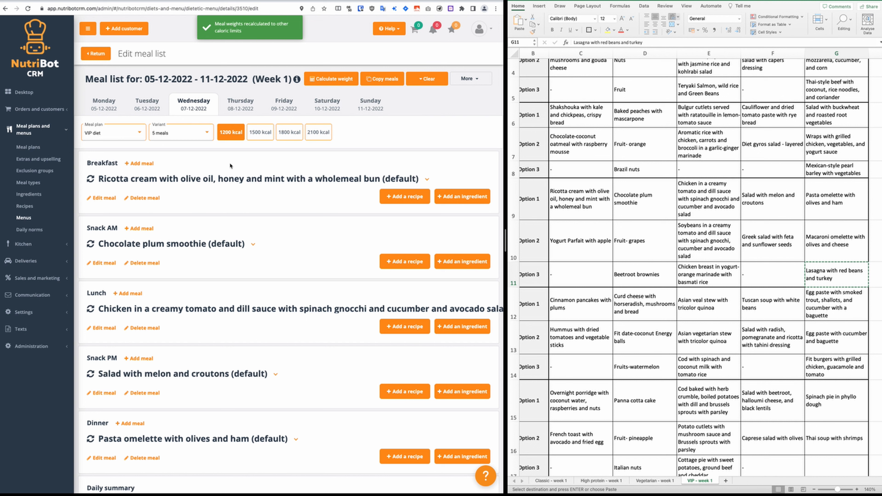
Copy Wednesday's VIP diet 5-meal menu to the VIP diet 3 meals variant with the default mapping
left_click(384, 79)
left_click(377, 409)
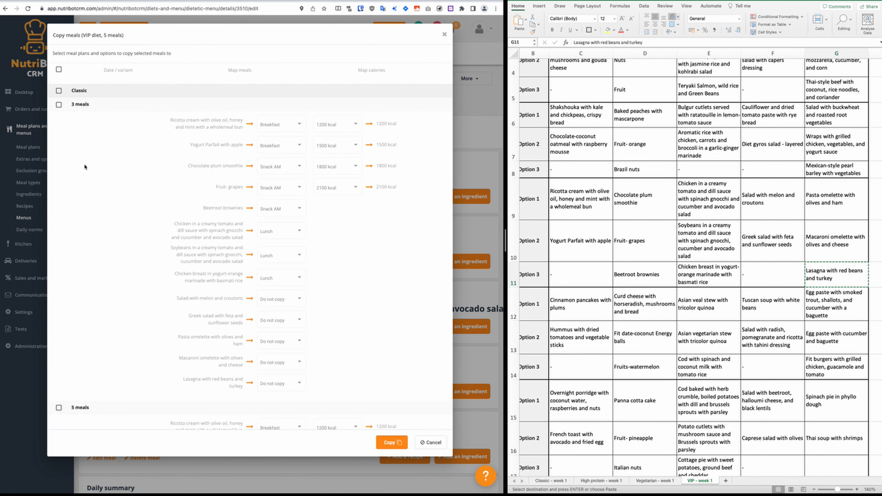
scroll(84, 166, "down", 20)
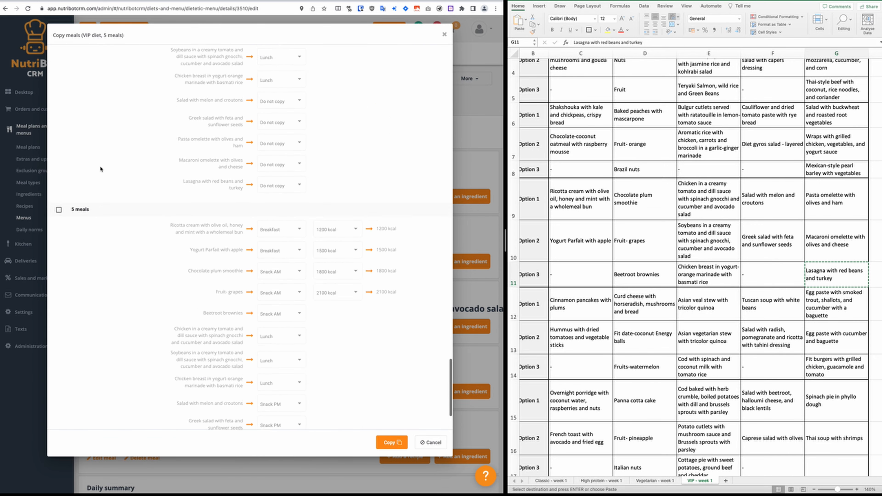
scroll(100, 166, "up", 6)
left_click(59, 133)
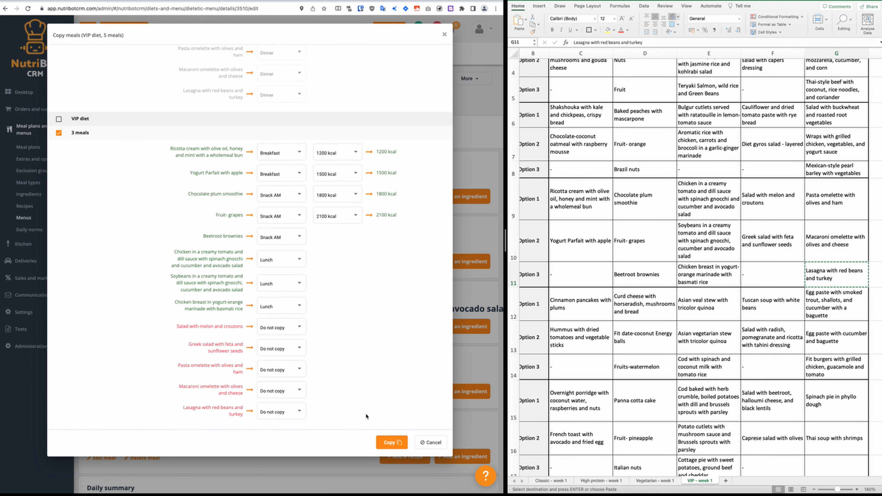
left_click(392, 442)
Check Wednesday's VIP diet 3 meals variant at the 1800 and 2100 kcal limits
left_click(181, 138)
left_click(180, 121)
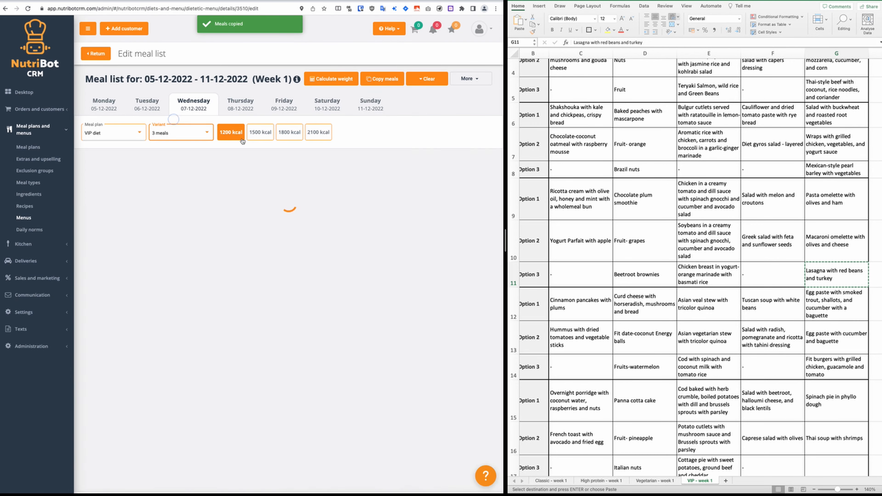
left_click(289, 133)
left_click(318, 132)
Switch to Thursday, 08-12-2022, and review the daily meal list status down to the VIP diet variants
left_click(241, 104)
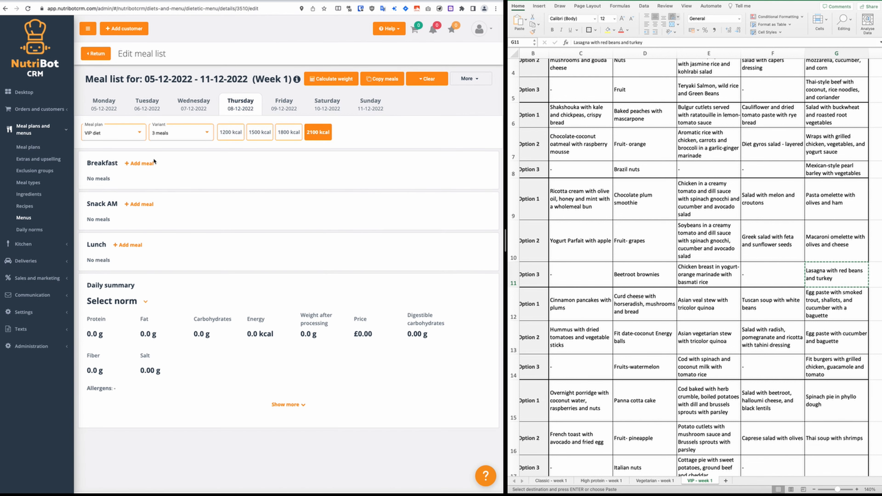
left_click(457, 81)
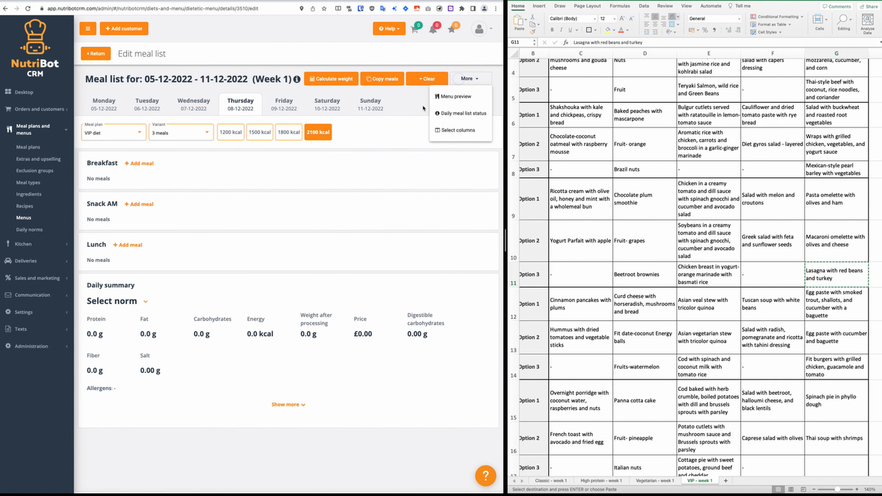
left_click(458, 114)
scroll(226, 190, "down", 15)
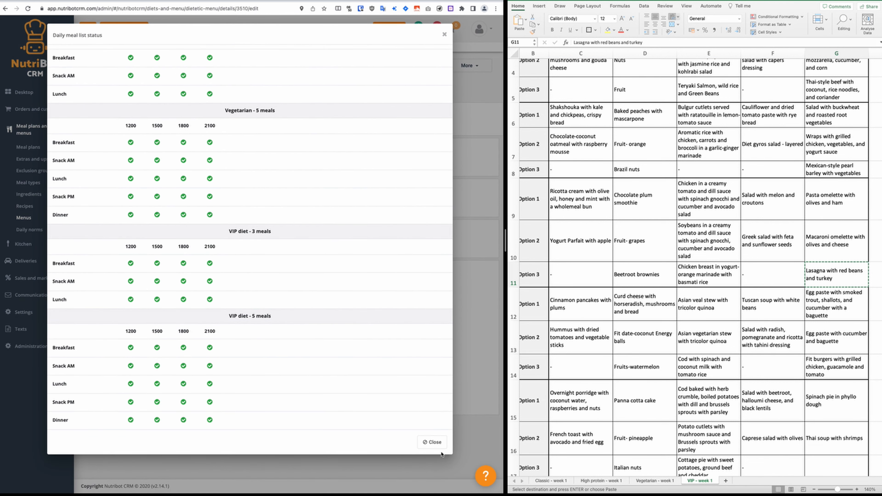
left_click(432, 442)
Show Thursday's meal list for the Classic plan in the 5 meals variant
left_click(93, 121)
left_click(97, 81)
left_click(165, 121)
left_click(161, 135)
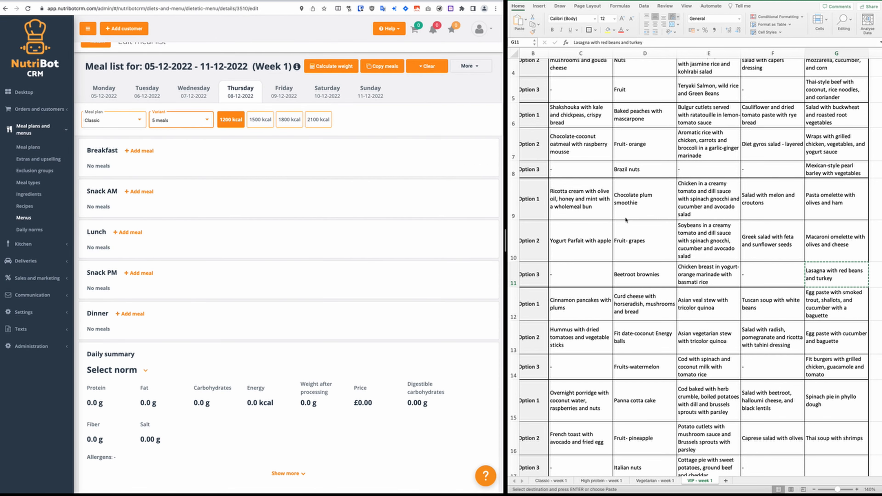
Add the Day 4 breakfast "Cinnamon pancakes with plums" from the "Classic - week 1" sheet to Thursday's Classic menu
key("ctrl+Page_Up")
key("ctrl+Page_Up")
key("ctrl+Page_Up")
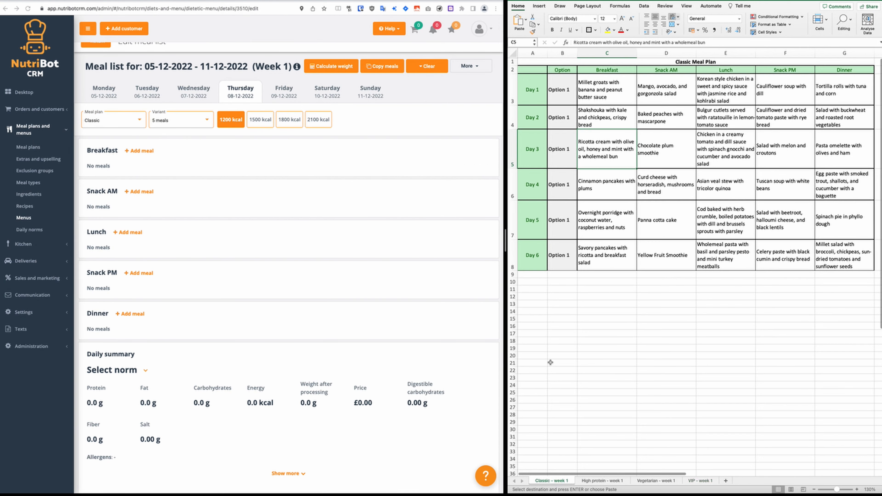
left_click(599, 185)
key("super+c")
left_click(139, 150)
key("super+v")
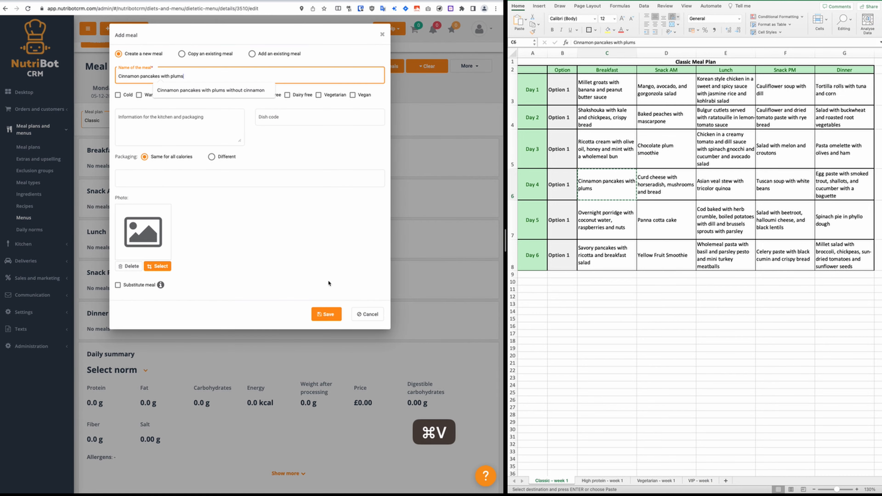
left_click(327, 314)
Add the Day 4 Snack AM "Curd cheese with horseradish, mushrooms and bread" to Thursday's Classic menu
left_click(666, 185)
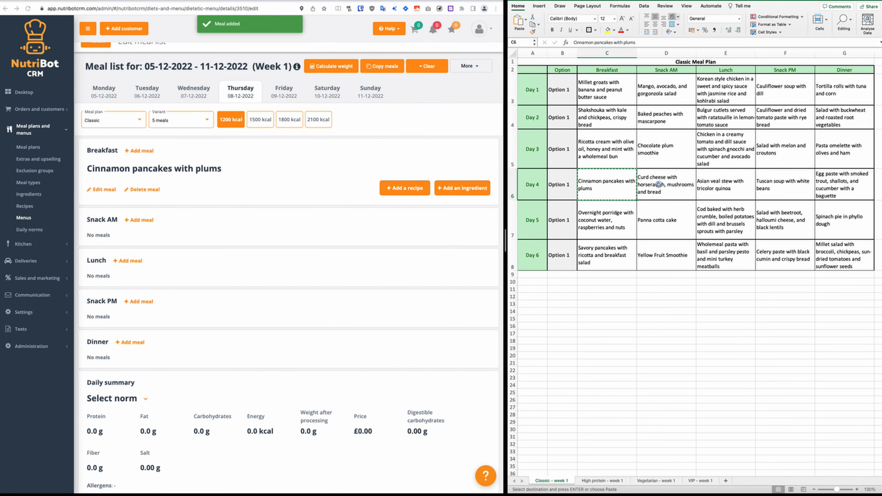
key("super+c")
left_click(131, 219)
key("super+a")
key("super+v")
left_click(327, 314)
Add the Day 4 lunch "Asian veal stew with tricolor quinoa" to Thursday's Classic menu
left_click(725, 184)
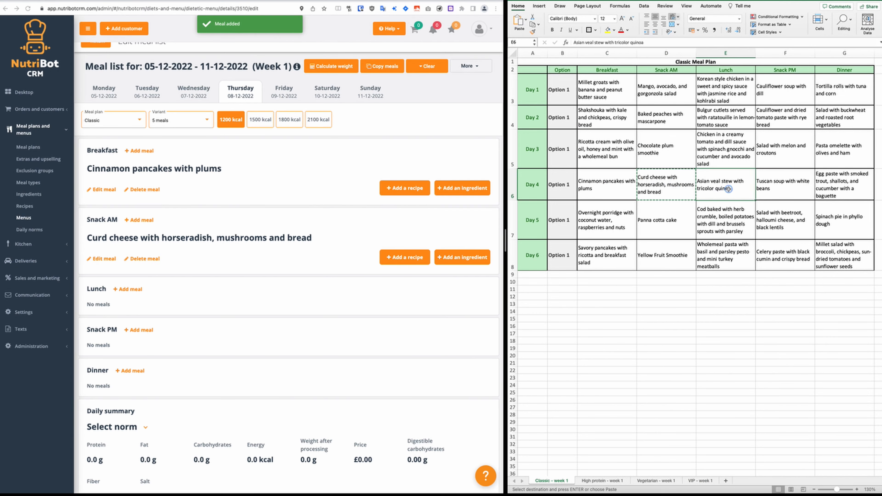
key("super+c")
left_click(129, 289)
key("super+a")
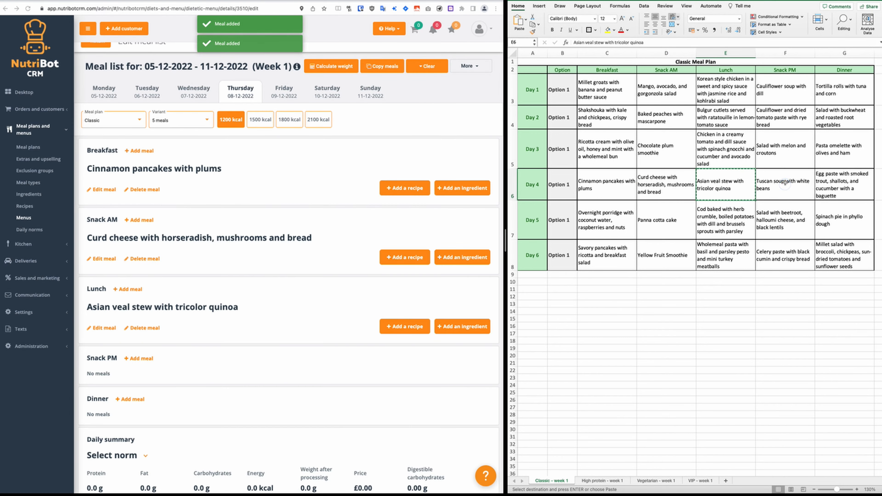
Add the Day 4 Snack PM "Tuscan soup with white beans" to Thursday's Classic menu
left_click(785, 184)
key("super+c")
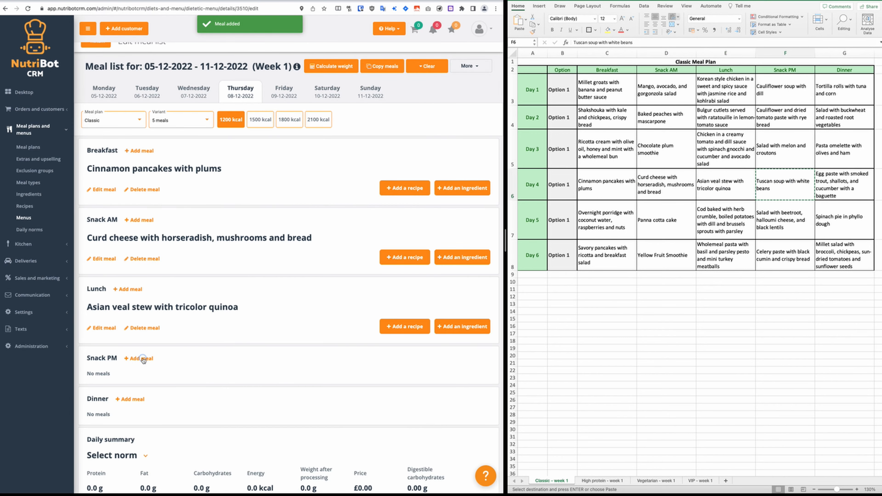
left_click(138, 358)
key("super+a")
key("super+v")
left_click(326, 314)
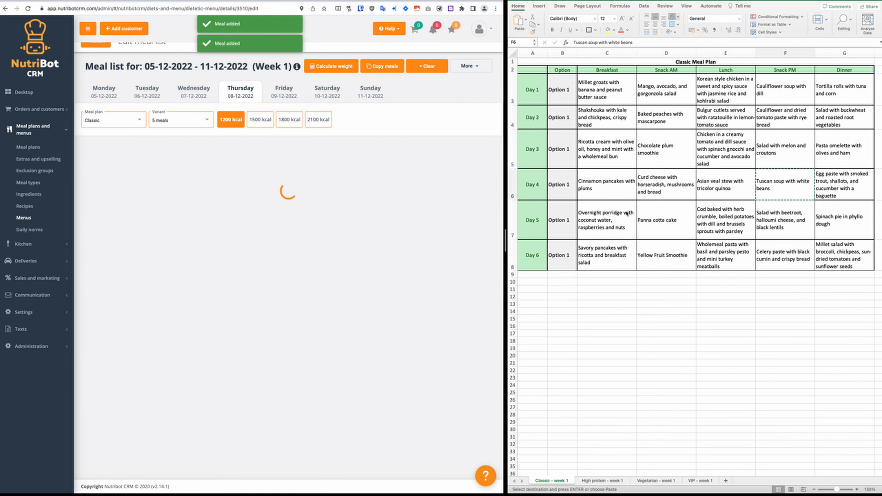
Add the Day 4 dinner "Egg paste with smoked trout, shallots, and cucumber with a baguette" to Thursday's Classic menu
left_click(835, 183)
left_click(130, 428)
key("super+a")
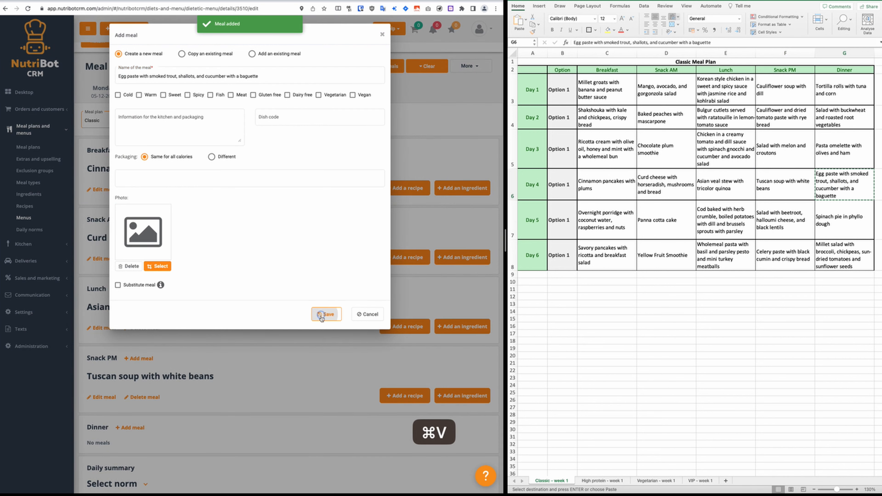
left_click(321, 314)
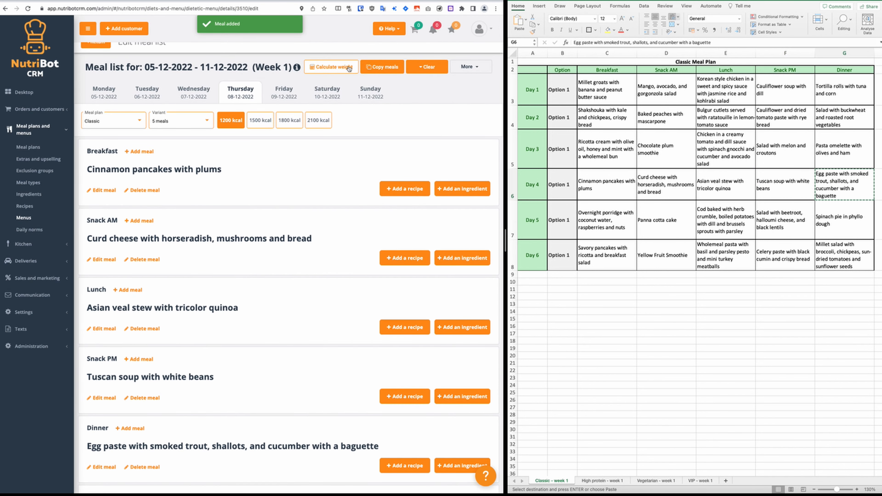
Recalculate the weights of all Thursday Classic meals to the other caloric limits and check the 1800 and 2100 kcal menus
left_click(349, 67)
left_click(83, 55)
left_click(353, 267)
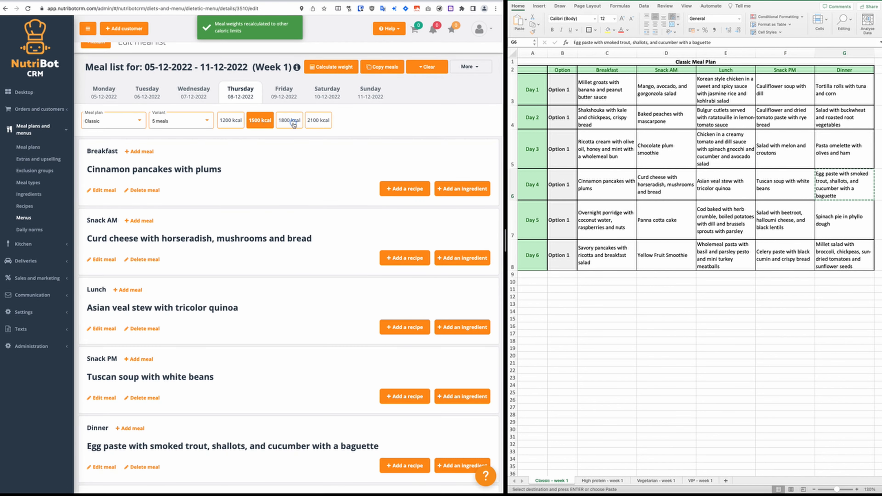
left_click(293, 124)
left_click(318, 121)
Choose Classic 3 meals and High protein as copy targets for all Thursday Classic meals, mapping the 4 meals variant's 2500 and 3000 kcal from 1200 kcal
left_click(384, 67)
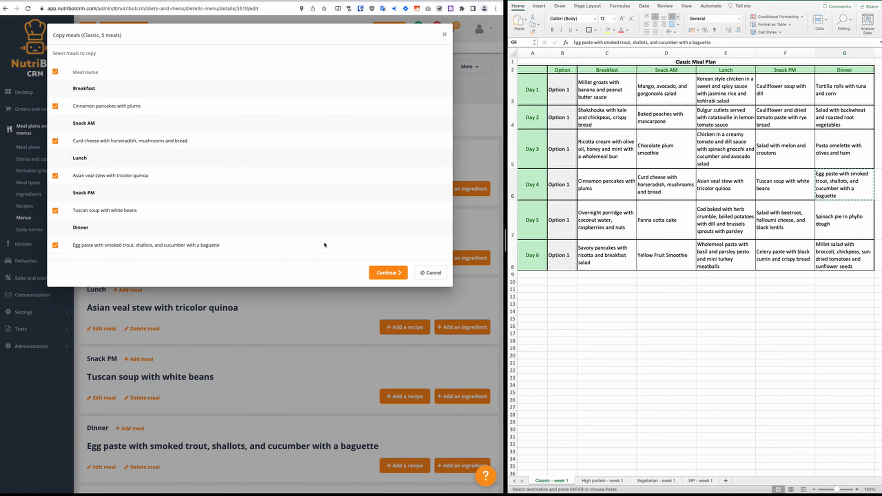
left_click(388, 273)
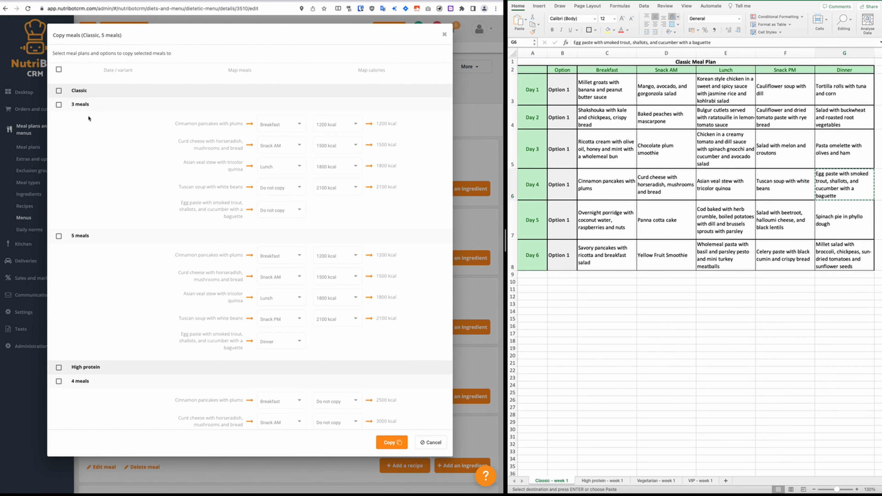
scroll(60, 109, "down", 5)
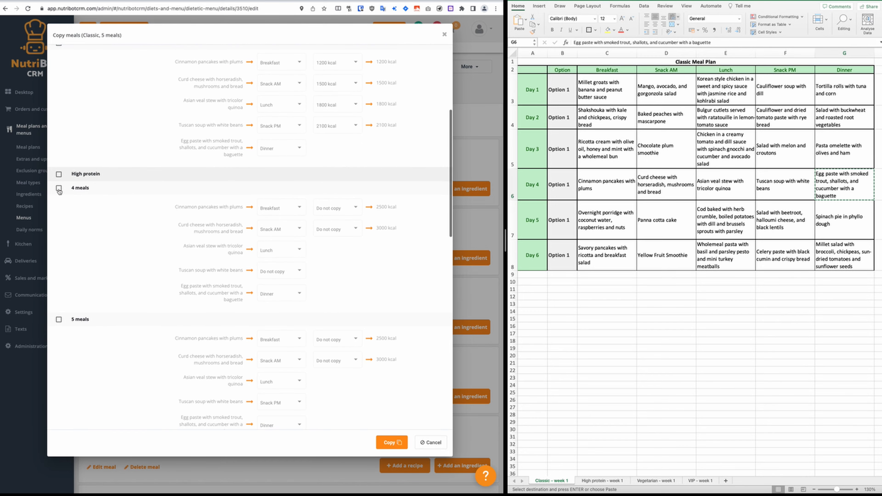
left_click(59, 174)
left_click(337, 208)
left_click(329, 223)
left_click(333, 229)
left_click(328, 244)
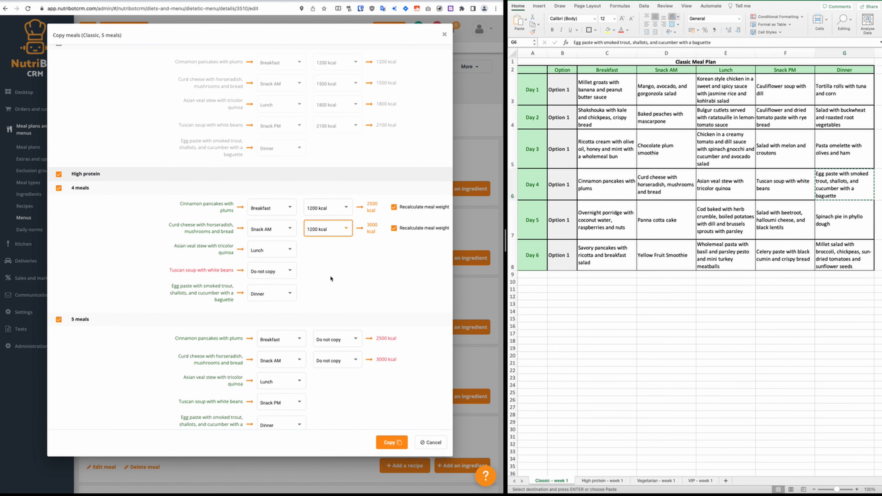
Map the High protein 5 meals variant's 2500 and 3000 kcal from 1200 kcal and copy the meals
scroll(331, 264, "down", 3)
left_click(332, 236)
left_click(328, 250)
left_click(330, 264)
left_click(325, 270)
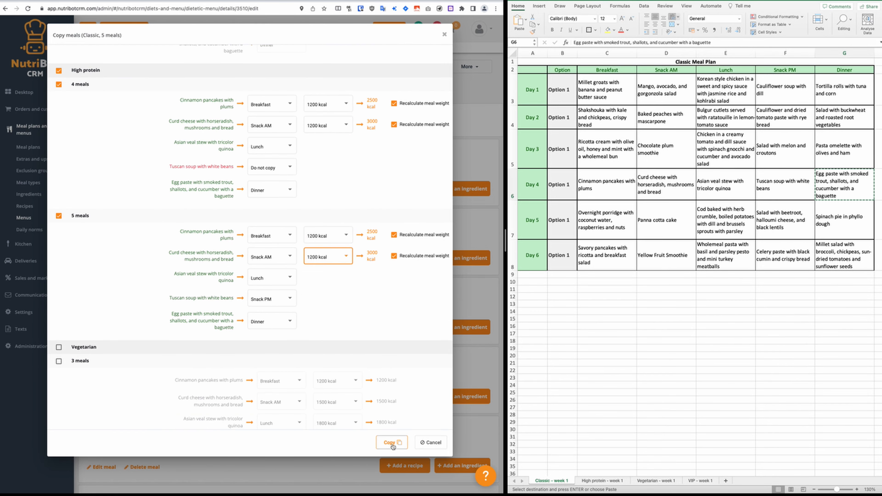
Check the copied meals in Thursday's Classic 3 meals variant at 1500 kcal and review the daily meal list status
left_click(187, 117)
left_click(188, 109)
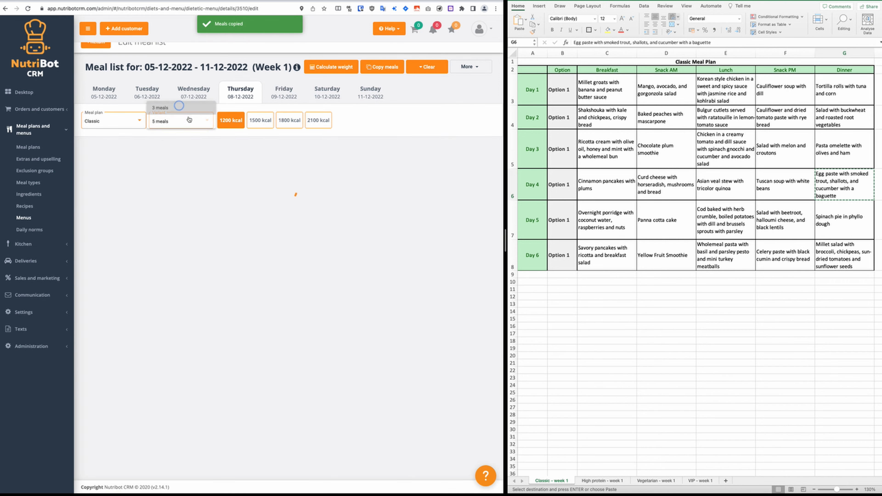
left_click(259, 120)
left_click(475, 69)
left_click(461, 100)
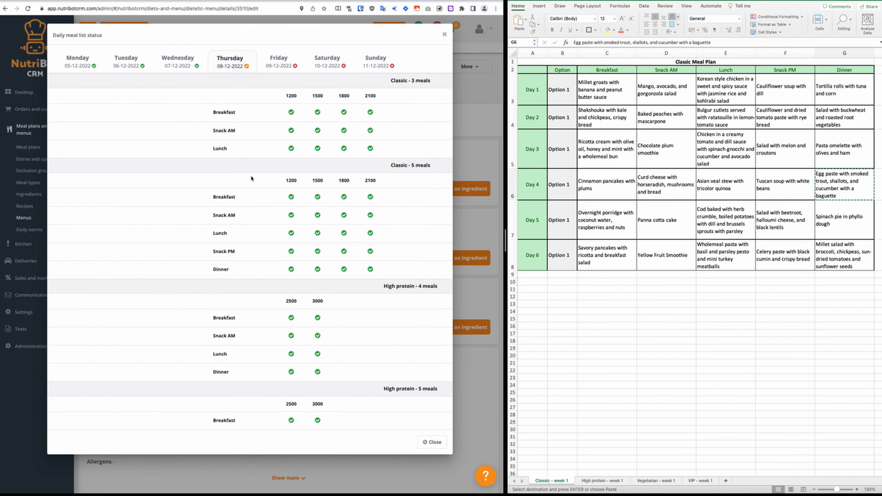
scroll(257, 195, "down", 10)
left_click(431, 442)
scroll(169, 204, "up", 1)
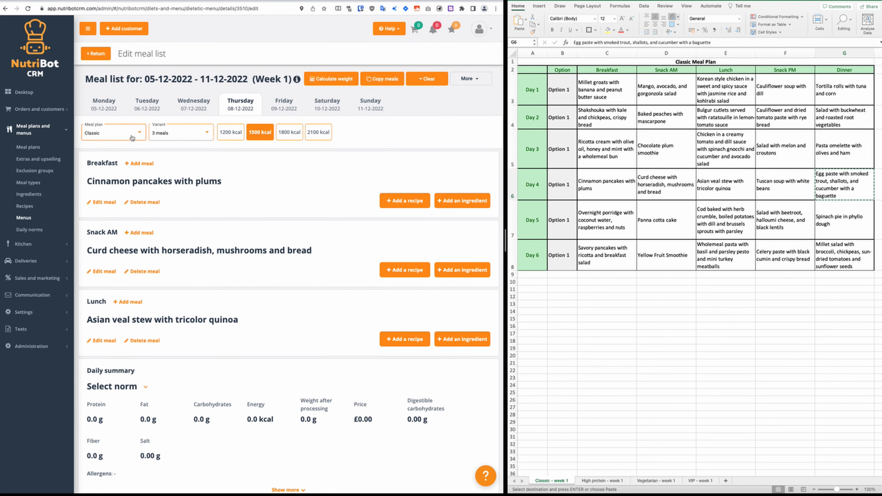
Switch Thursday's menu to the Vegetarian meal plan and show the "Vegetarian - week 1" sheet in Excel
left_click(114, 133)
left_click(101, 170)
left_click(648, 481)
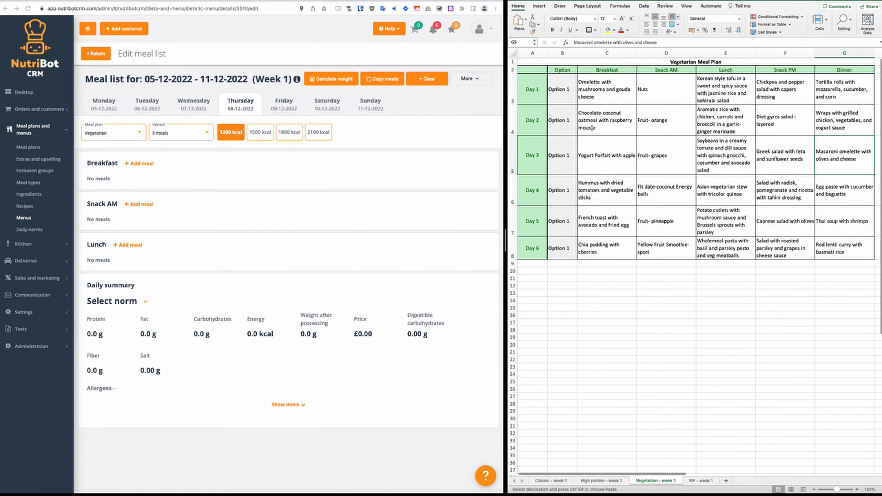
key("super+c")
left_click(139, 163)
left_click(373, 316)
Select the Vegetarian 5 meals variant and try to add "Omelette with mushrooms and gouda cheese" as Thursday's breakfast
left_click(175, 130)
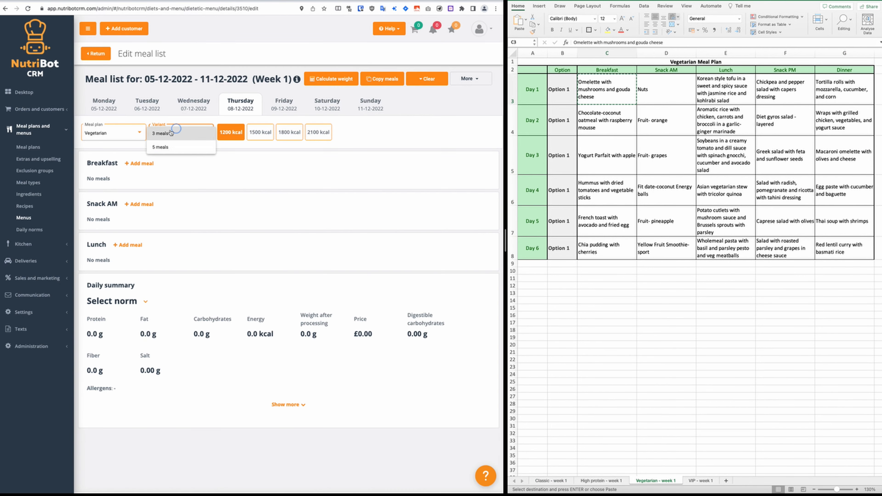
left_click(162, 147)
left_click(139, 163)
key("super+a")
key("super+v")
left_click(331, 315)
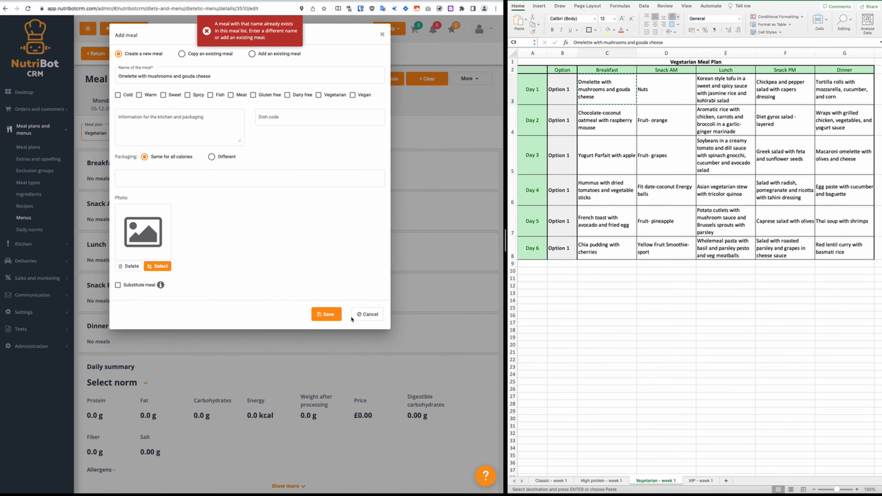
Replace the meal name with the Day 4 breakfast "Hummus with dried tomatoes and vegetable sticks" and save it to Thursday's Vegetarian menu
left_click(577, 190)
left_click(263, 148)
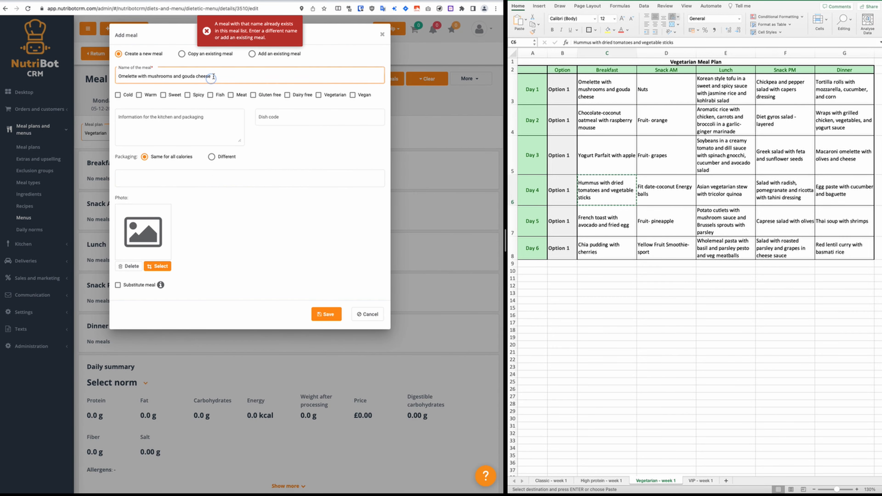
key("super+a")
key("super+v")
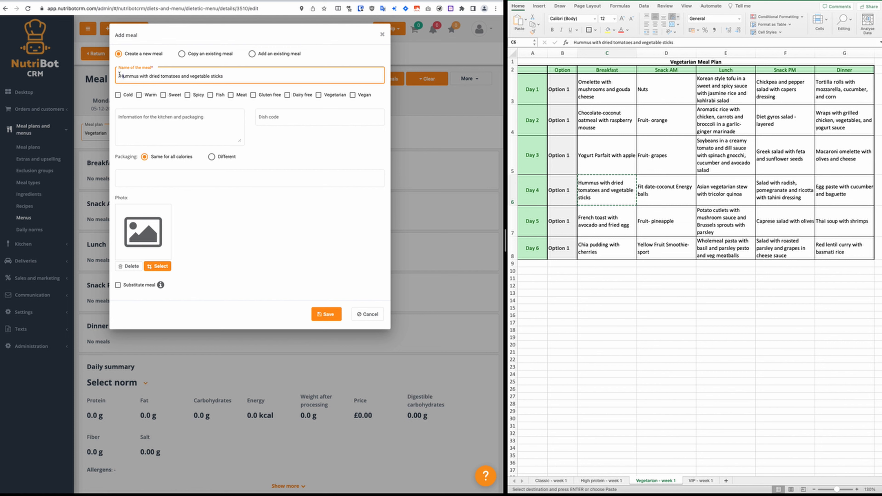
left_click(339, 314)
Add the Day 4 Snack AM "Fit date-coconut Energy balls" to Thursday's Vegetarian menu
left_click(664, 191)
key("super+c")
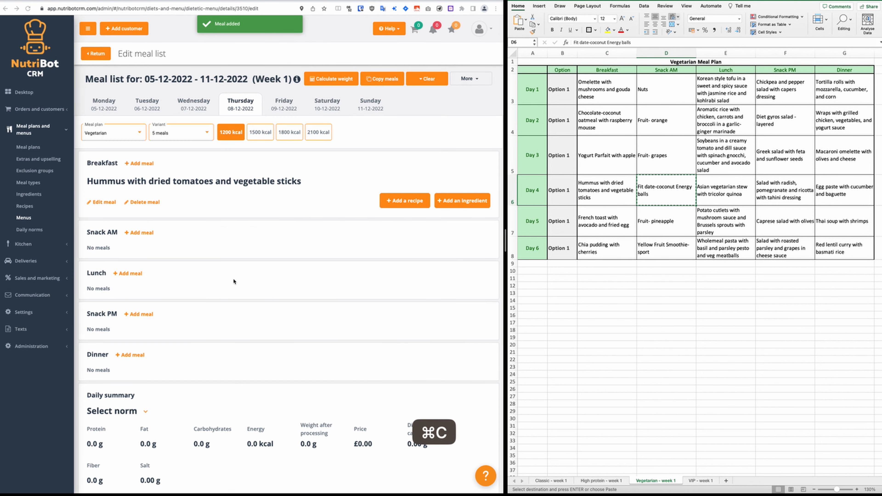
left_click(149, 232)
key("super+v")
left_click(324, 314)
Add the Day 4 lunch "Asian vegetarian stew with tricolor quinoa" to Thursday's Vegetarian menu
left_click(726, 190)
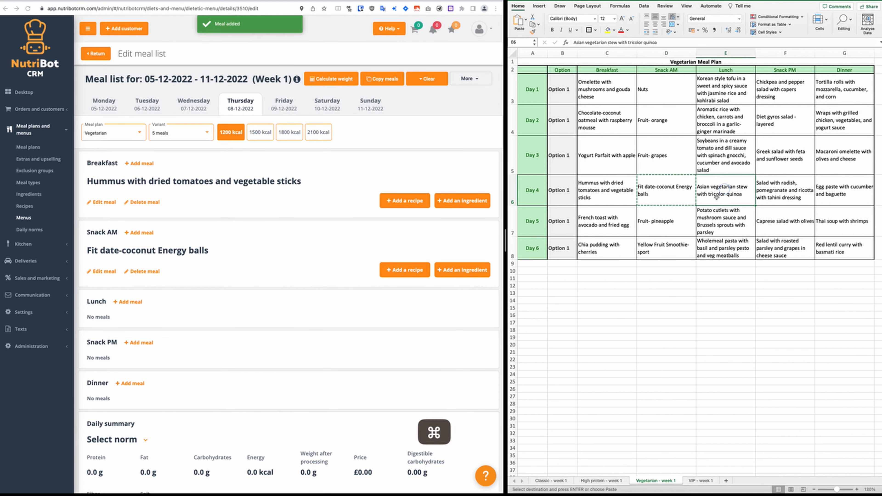
key("super+c")
left_click(128, 301)
key("super+v")
left_click(326, 315)
Add the Day 4 Snack PM "Salad with radish, pomegranate and ricotta with tahini dressing" to Thursday's Vegetarian menu
left_click(785, 190)
key("super+c")
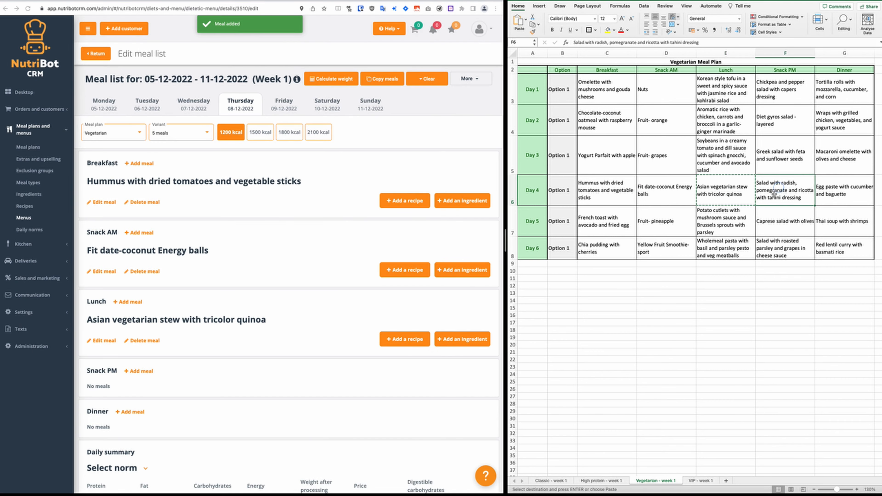
left_click(139, 371)
key("super+v")
left_click(324, 314)
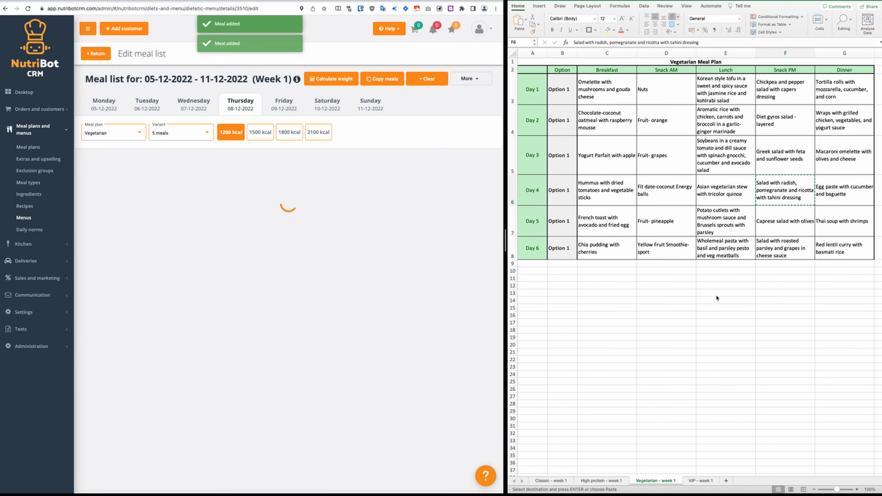
Add the Day 4 dinner "Egg paste with cucumber and baguette" to Thursday's Vegetarian menu
left_click(839, 192)
key("super+c")
scroll(303, 355, "down", 2)
left_click(129, 411)
key("super+a")
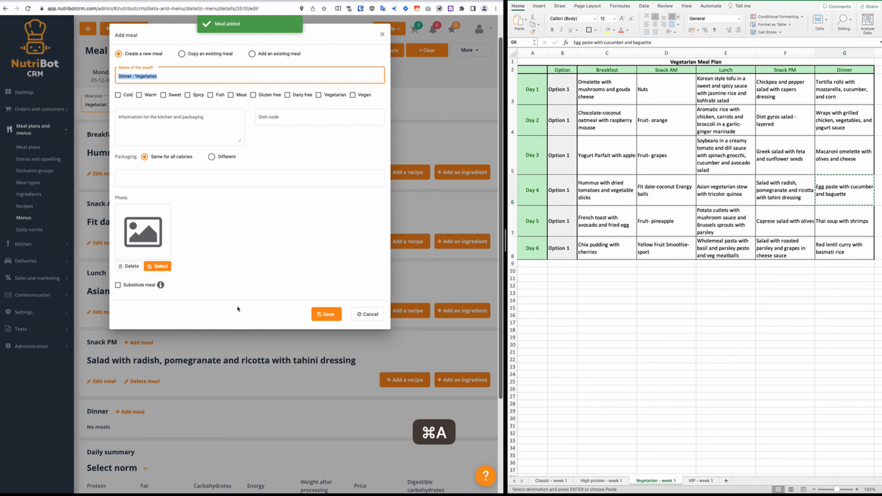
key("super+v")
left_click(320, 315)
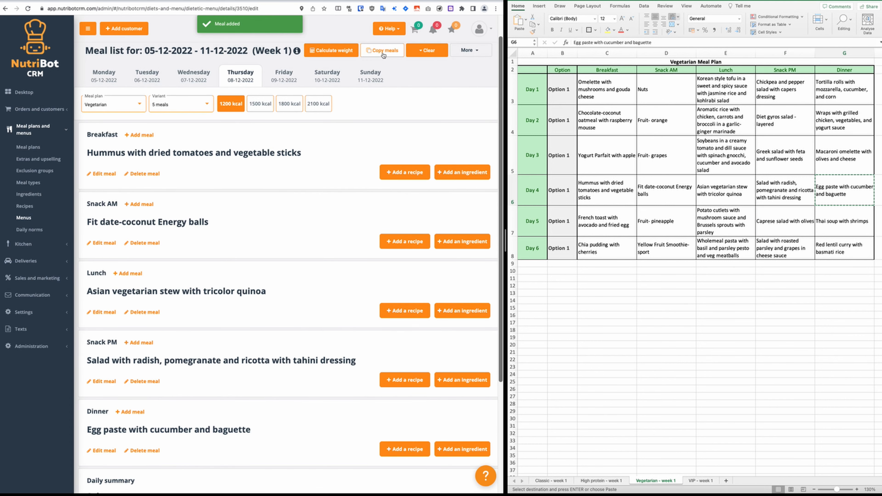
Recalculate the weights of all Thursday Vegetarian meals from 1200 kcal to the 1500, 1800 and 2100 kcal limits
left_click(331, 50)
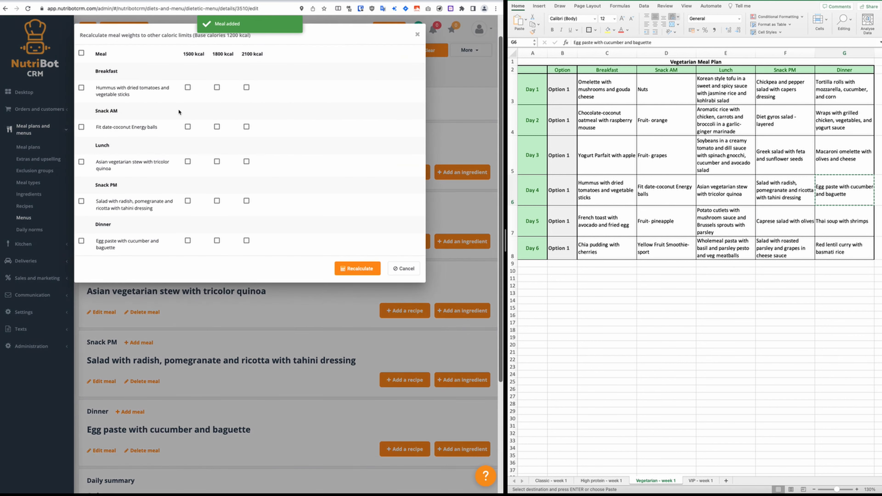
left_click(371, 268)
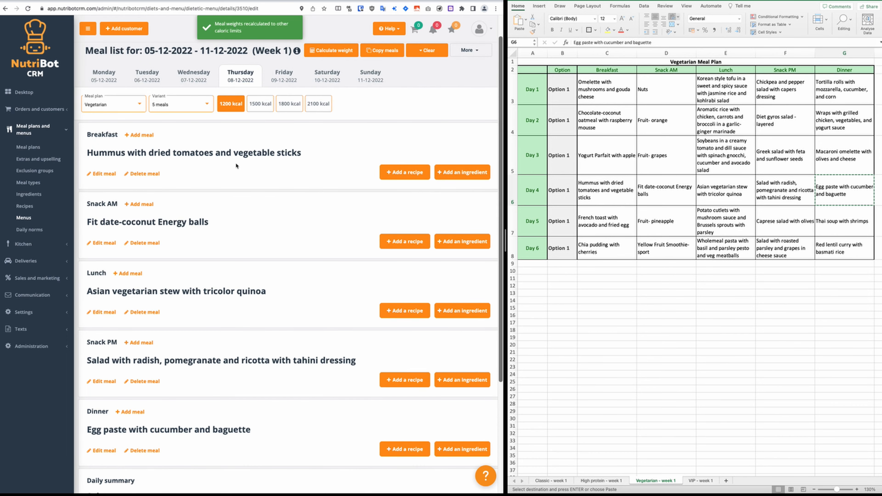
left_click(164, 109)
left_click(171, 94)
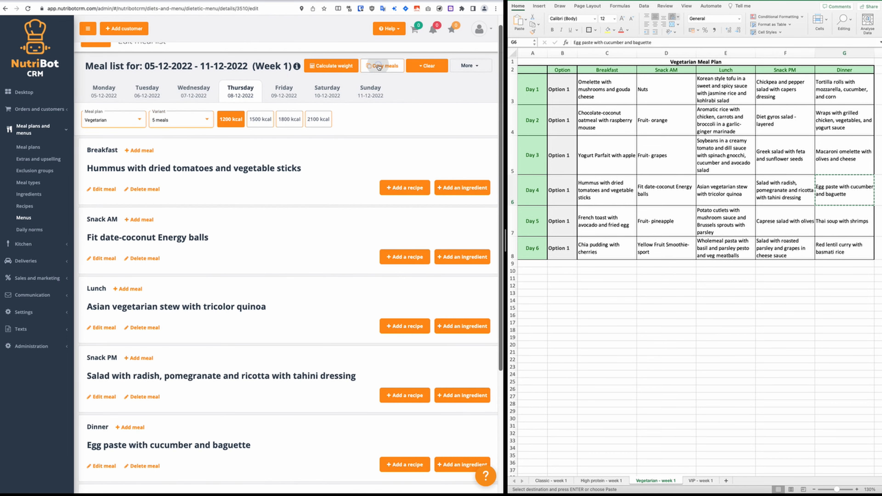
Set up a copy of all Vegetarian 5 meals dishes for Thursday, 08-12-2022, with all caloric limits
left_click(382, 66)
left_click(405, 275)
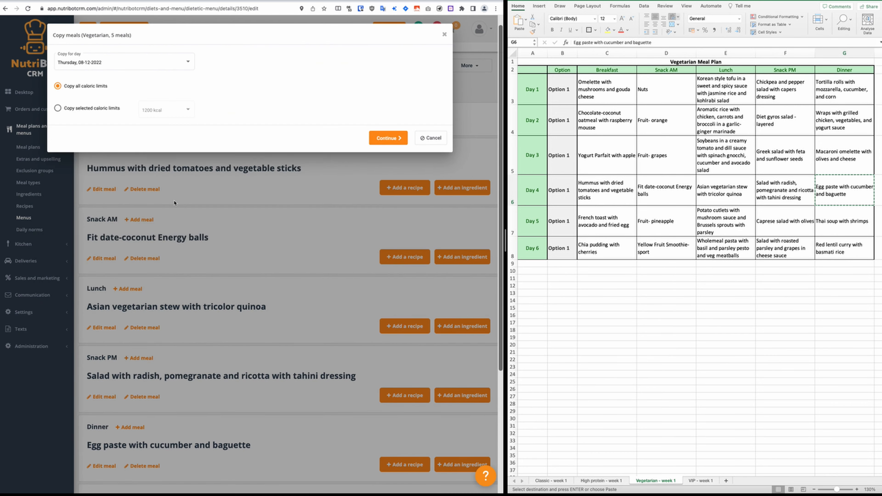
left_click(388, 138)
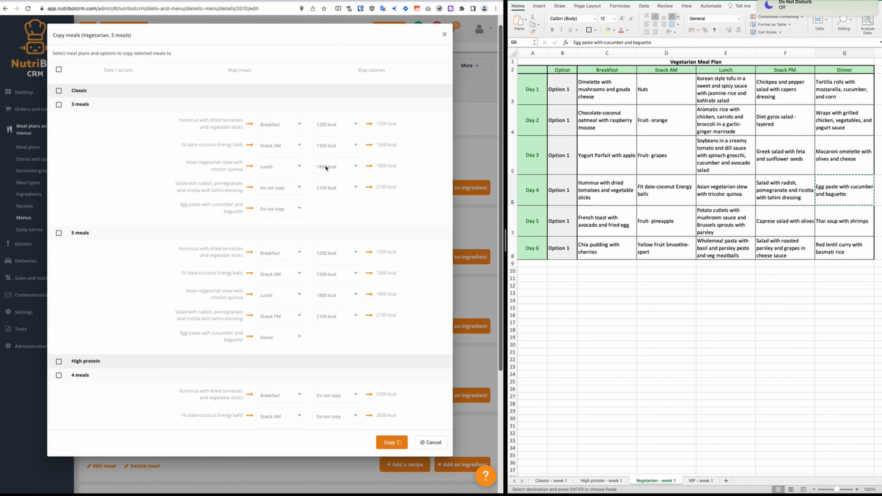
Turn on the computer's Do Not Disturb focus for 1 hour and return to the meal copy dialog
mouse_move(747, 1)
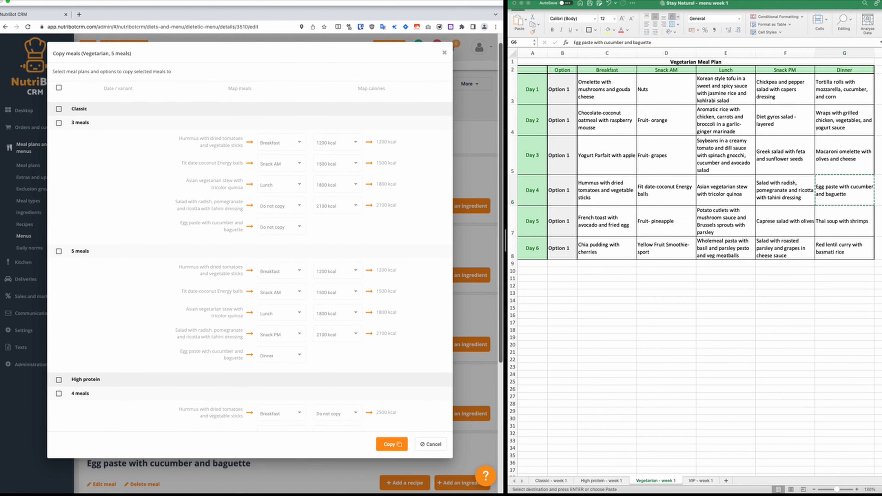
left_click(823, 1)
left_click(832, 26)
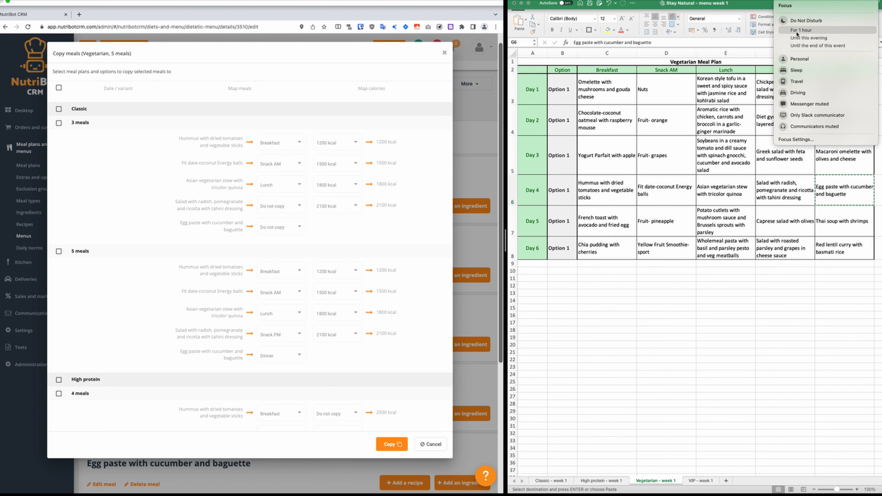
left_click(354, 117)
left_click(354, 117)
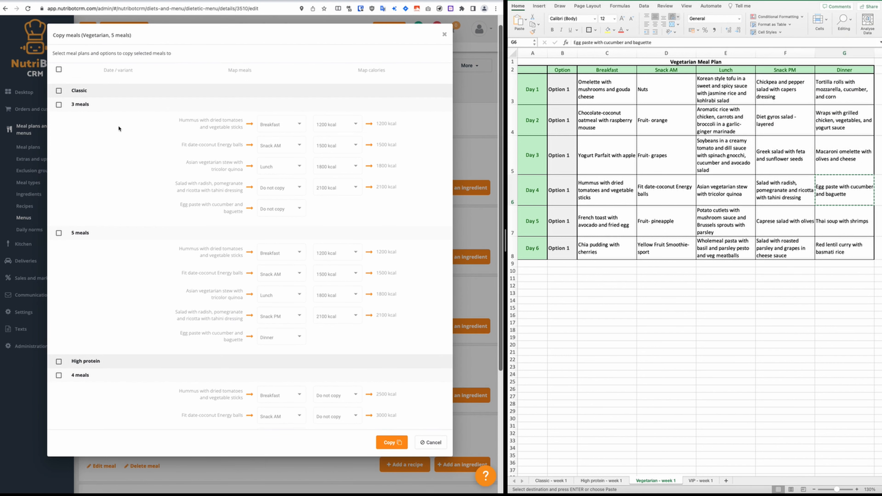
Copy the Vegetarian meals to the VIP diet's 3 meals variant and show the Vegetarian 3 meals variant
scroll(164, 182, "down", 20)
left_click(59, 174)
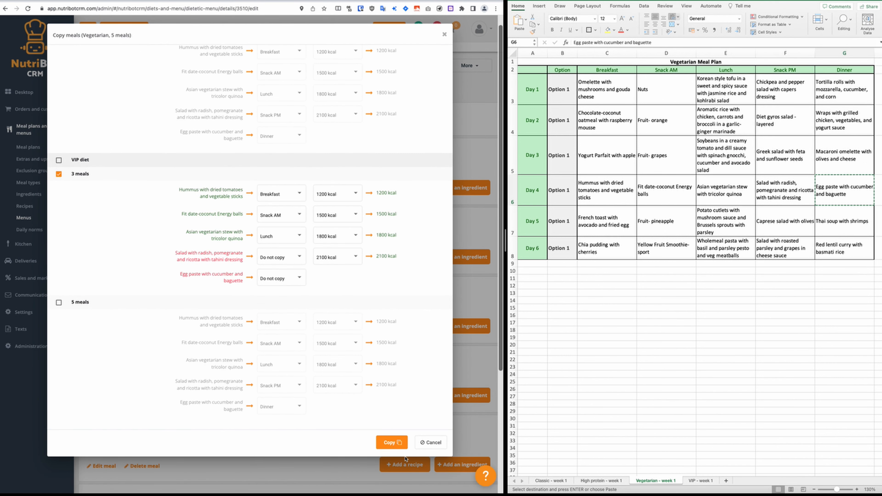
left_click(392, 443)
left_click(180, 119)
left_click(173, 125)
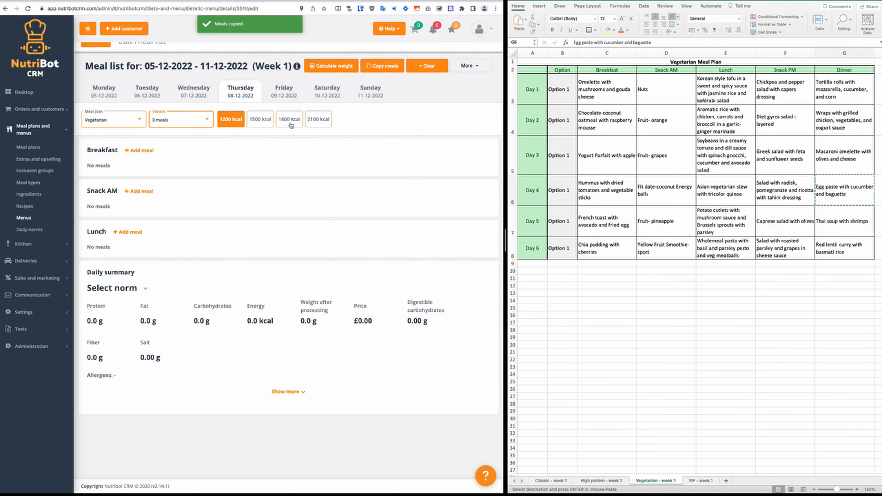
Check the Vegetarian 3 meals variant at 1800 kcal and review Thursday's daily meal list status for all plans
left_click(289, 119)
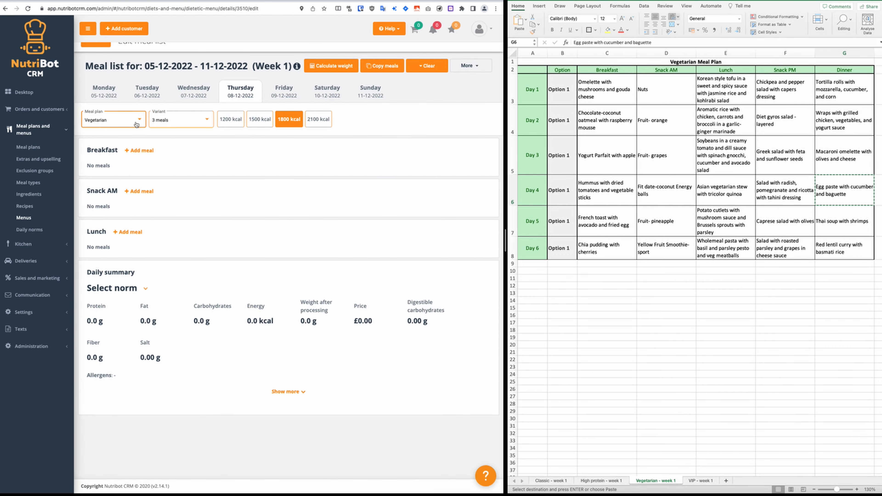
left_click(469, 66)
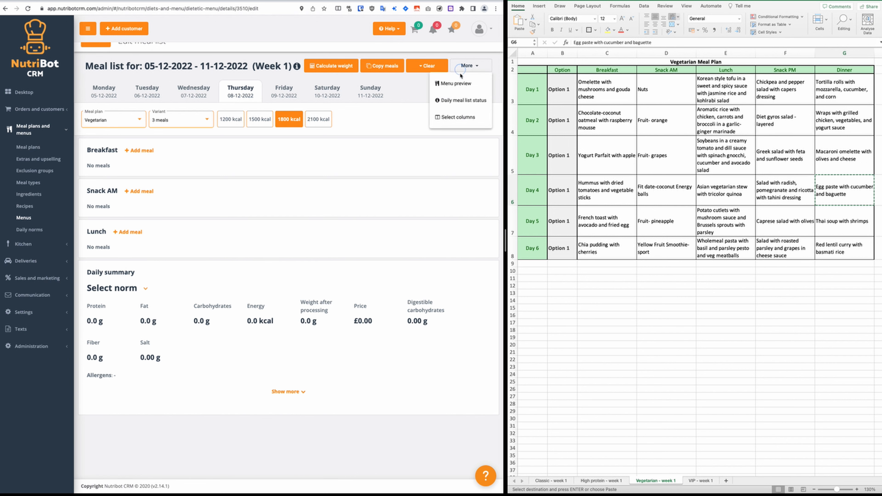
left_click(459, 99)
scroll(265, 293, "down", 15)
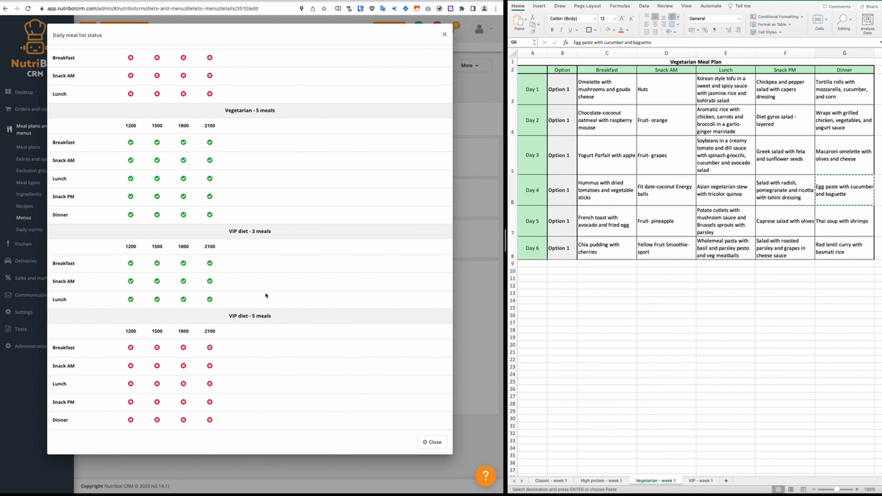
Copy all of Thursday's Vegetarian 5 meals dishes, with all caloric limits, to the Vegetarian 3 meals variant
left_click(431, 442)
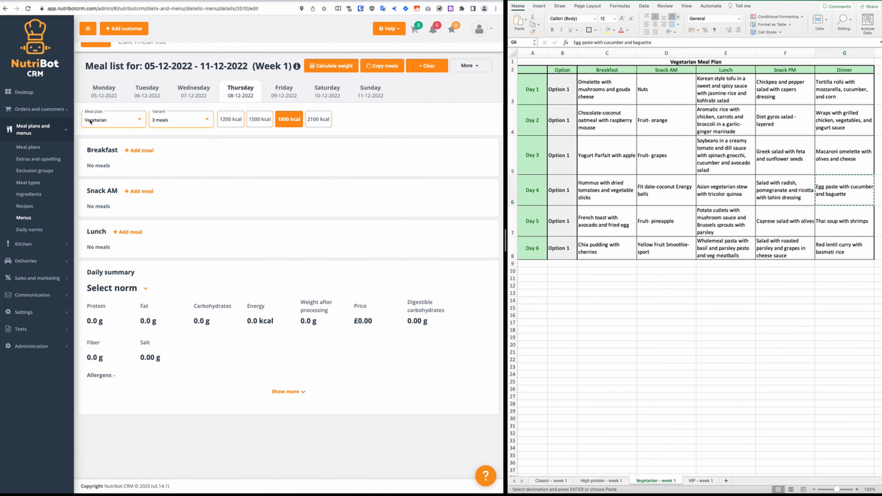
left_click(180, 121)
left_click(183, 141)
left_click(382, 66)
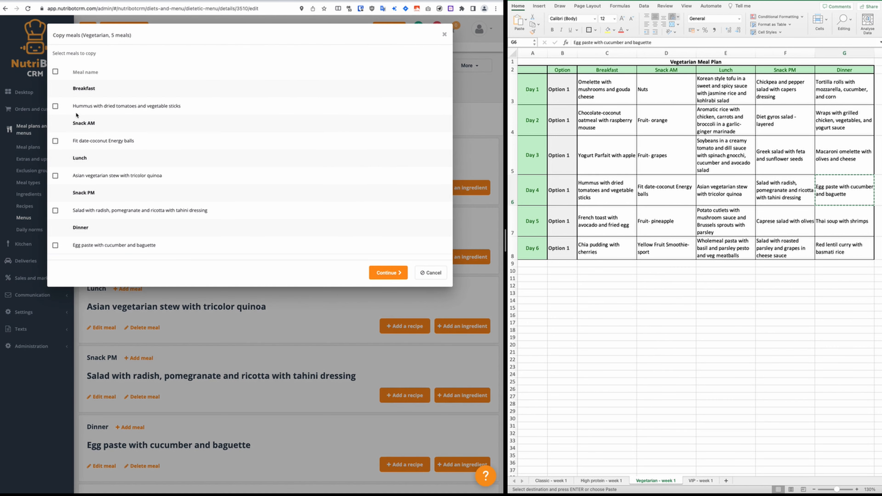
left_click(400, 277)
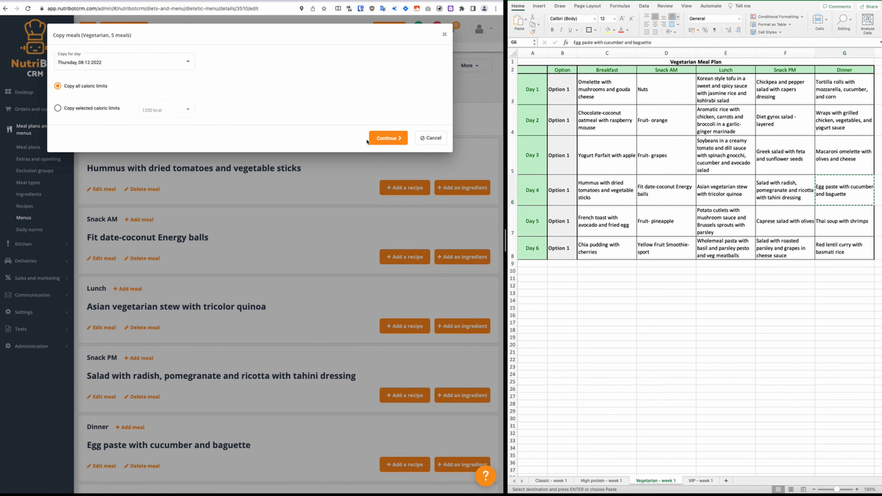
scroll(123, 194, "down", 10)
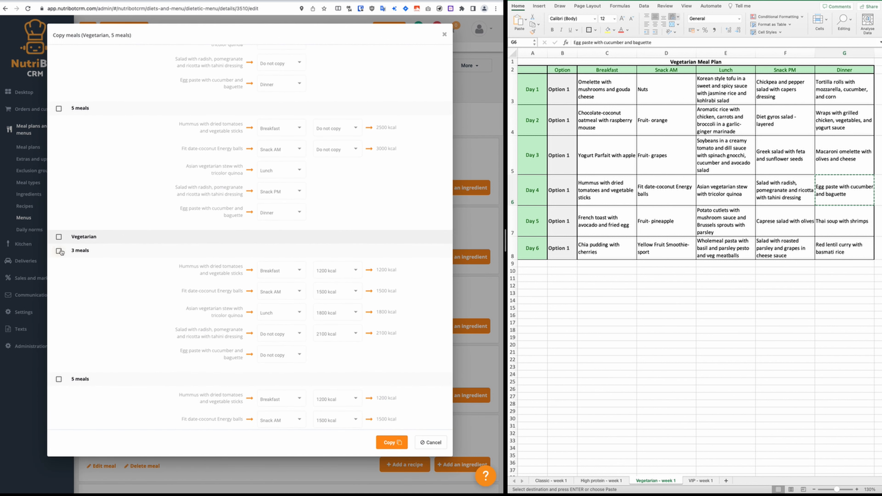
left_click(59, 251)
left_click(391, 443)
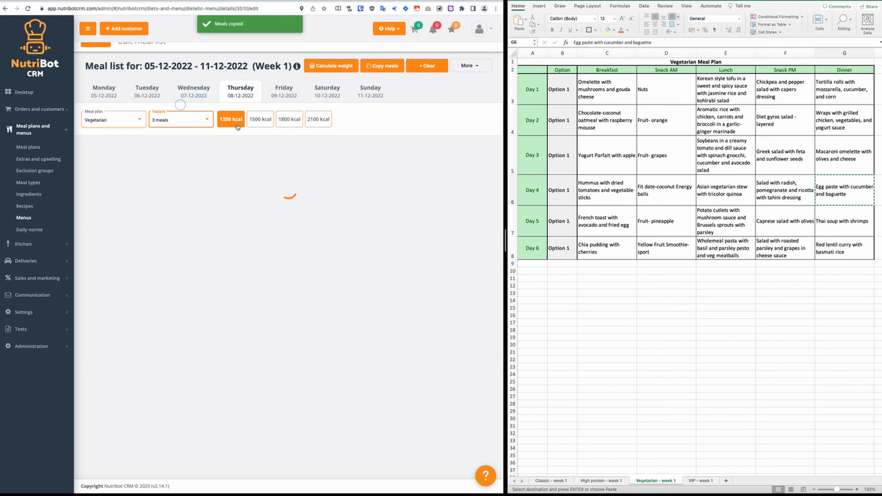
Clear the selected variant for the VIP diet's 3 meals on Thursday and check it at 2100 kcal
left_click(255, 122)
left_click(113, 121)
left_click(98, 135)
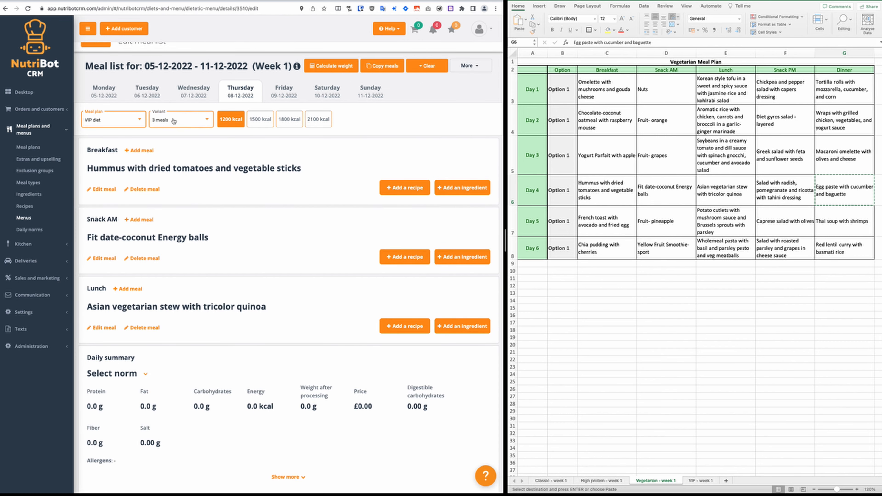
left_click(428, 69)
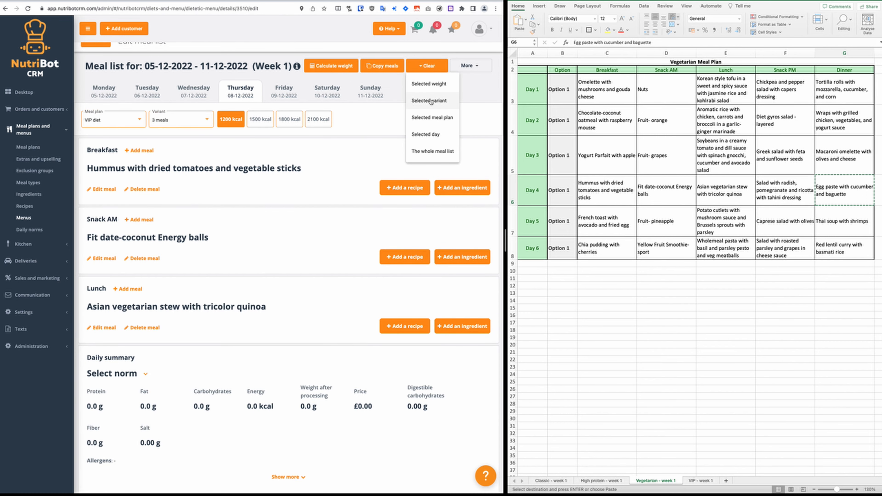
left_click(430, 100)
left_click(330, 77)
left_click(318, 119)
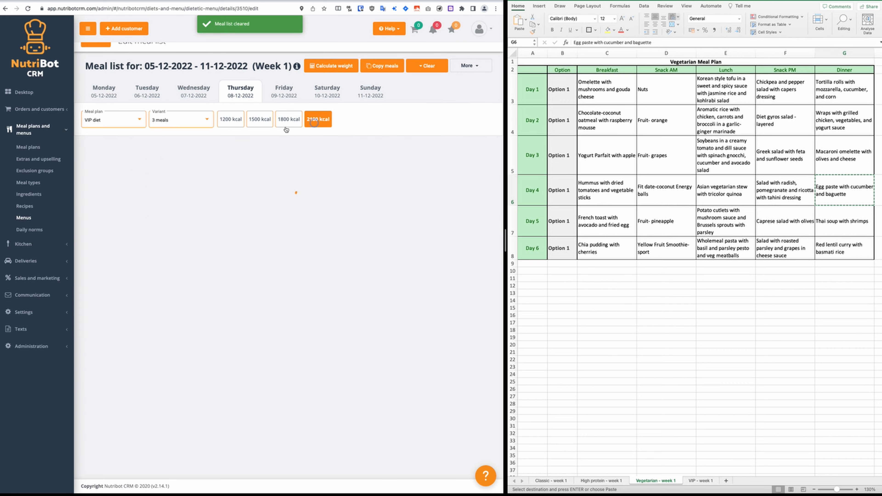
Show the VIP diet's 5 meals variant and review Thursday's daily meal list status for all plans
left_click(179, 120)
left_click(171, 135)
left_click(469, 65)
left_click(448, 101)
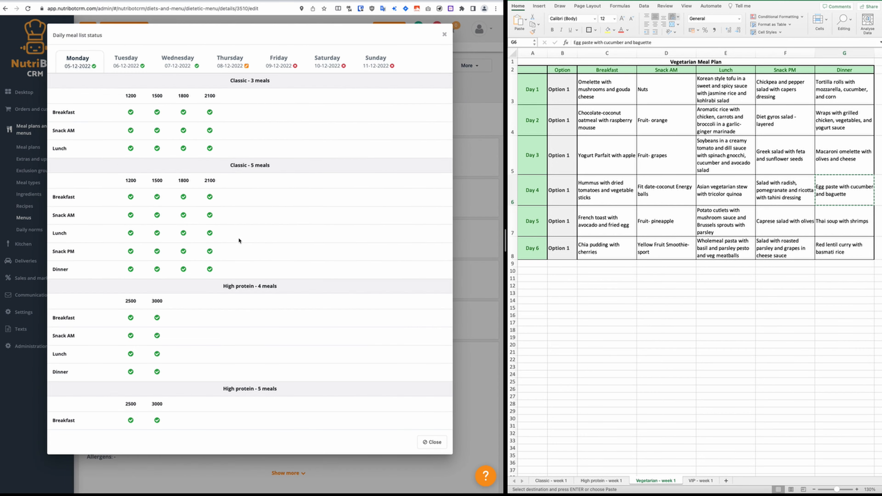
scroll(237, 229, "down", 10)
scroll(234, 156, "up", 10)
left_click(240, 66)
scroll(238, 174, "down", 10)
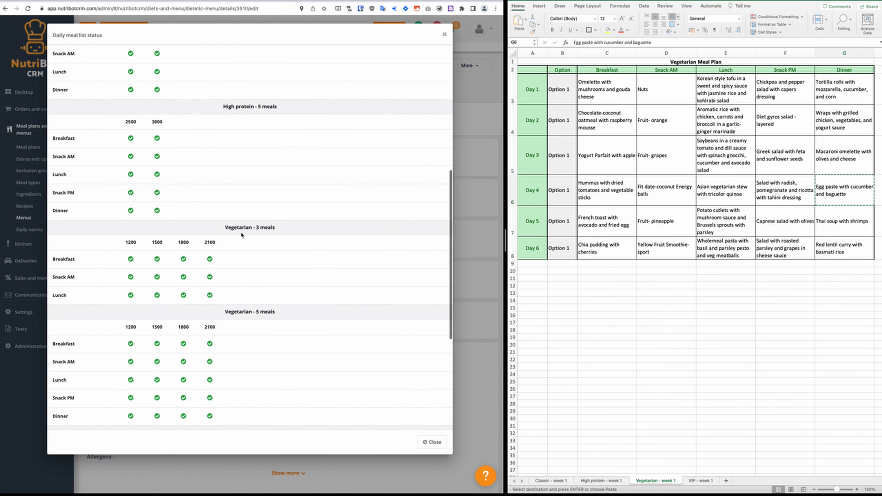
left_click(431, 442)
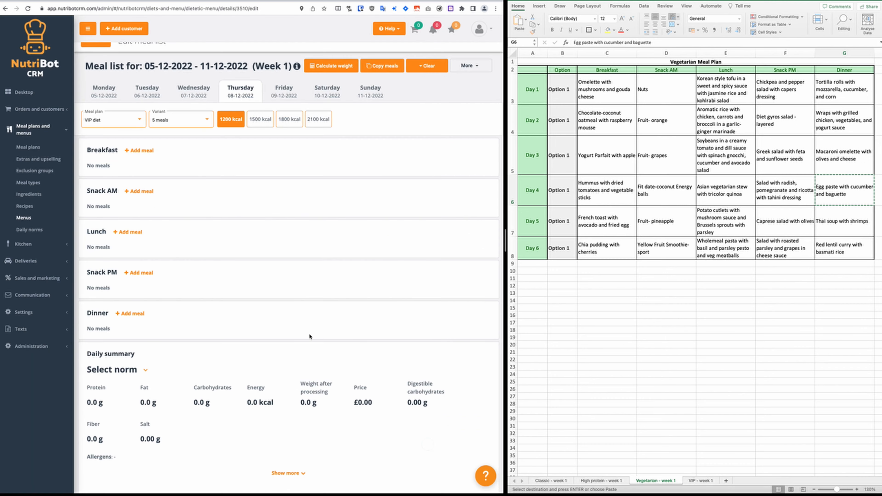
Copy all of Thursday's Classic 5 meals dishes at 1200 kcal to the VIP diet's 5 meals variant at 1200 kcal
left_click(116, 121)
left_click(100, 80)
left_click(167, 120)
left_click(168, 135)
left_click(382, 66)
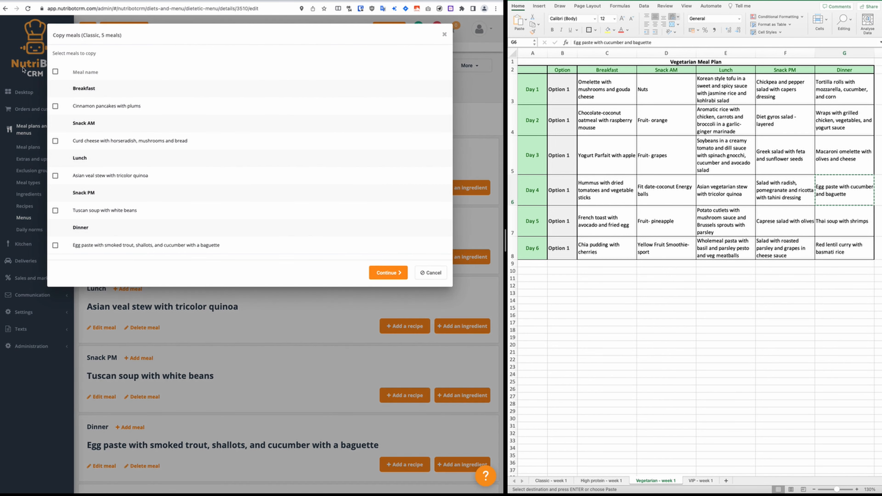
left_click(388, 272)
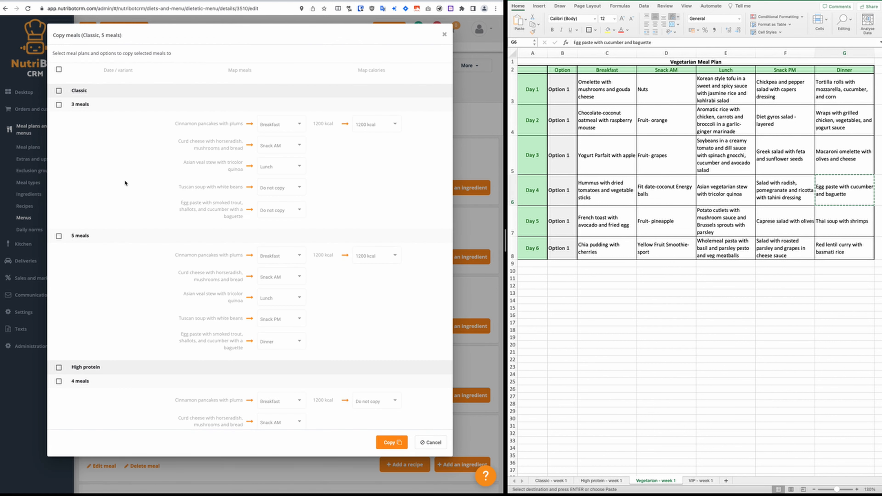
scroll(124, 181, "down", 20)
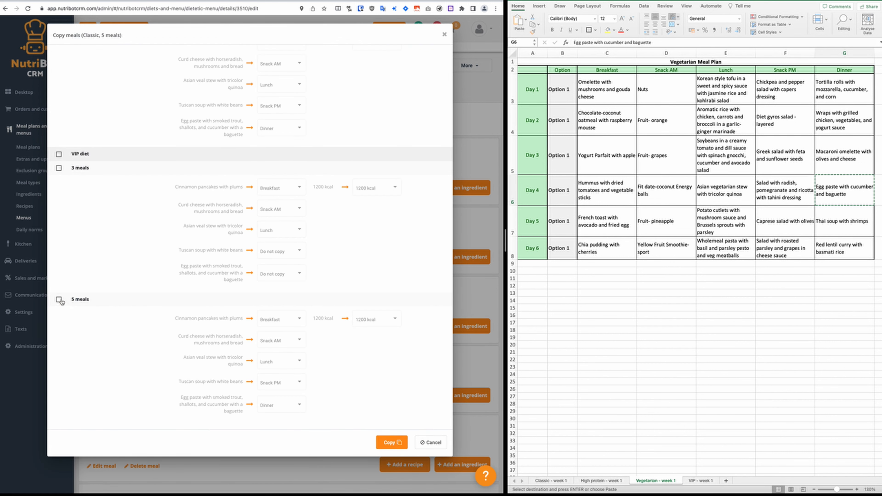
left_click(60, 300)
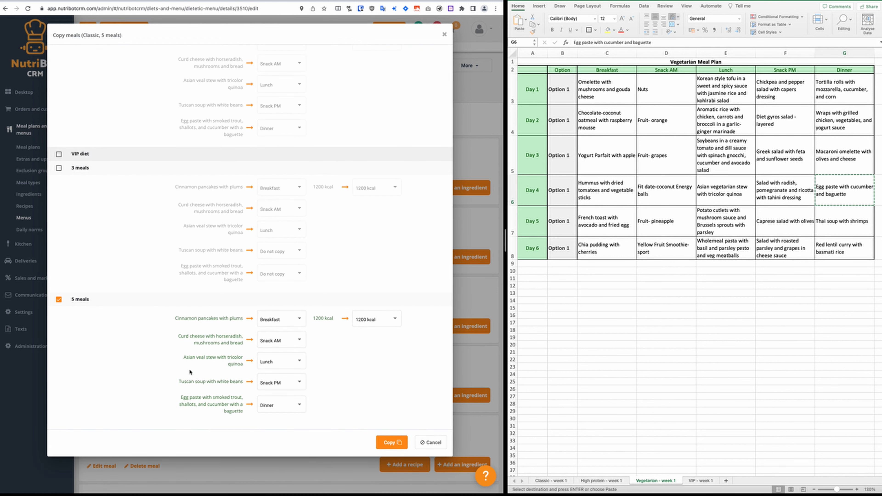
left_click(393, 443)
Copy all of Thursday's Vegetarian 5 meals dishes at 1200 kcal to the VIP diet's 5 meals variant at 1200 kcal
left_click(101, 124)
left_click(97, 145)
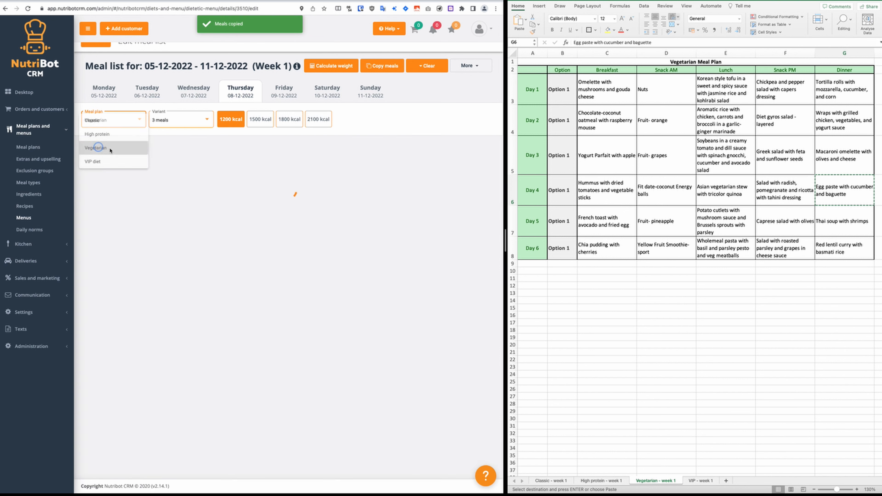
left_click(382, 65)
left_click(378, 272)
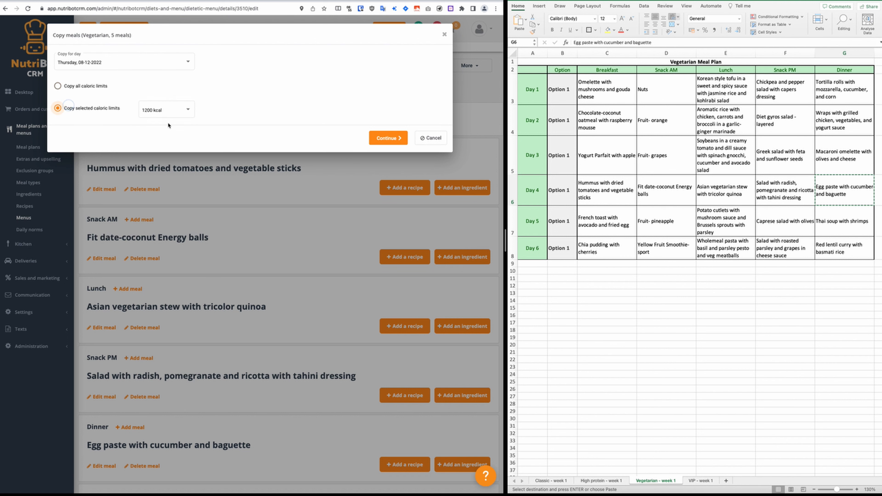
scroll(92, 303, "down", 20)
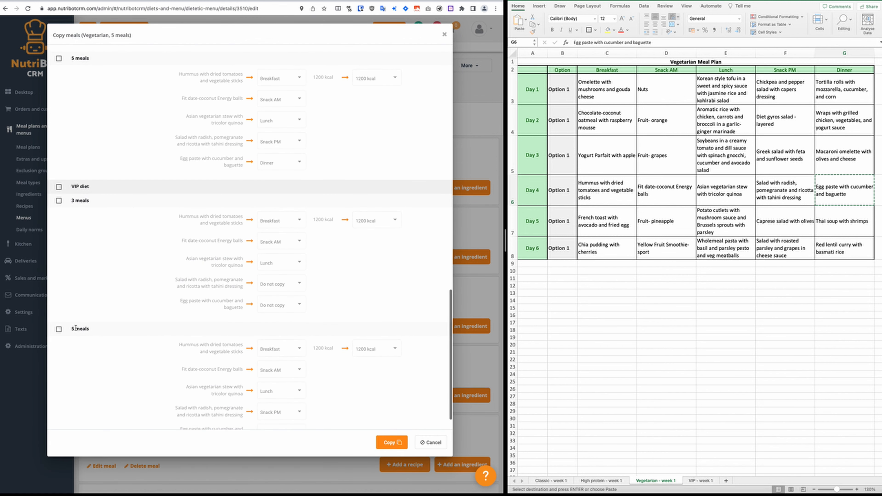
left_click(59, 329)
left_click(383, 441)
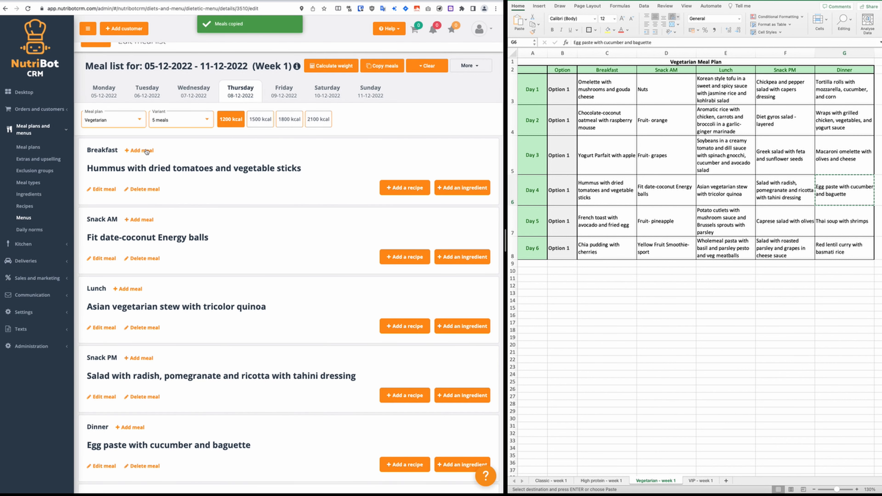
Add Fruits-watermelon from Day 4, Option 3 of the VIP - week 1 sheet as a Snack AM in the VIP diet's 5 meals variant
left_click(121, 121)
left_click(106, 135)
left_click(182, 121)
left_click(182, 136)
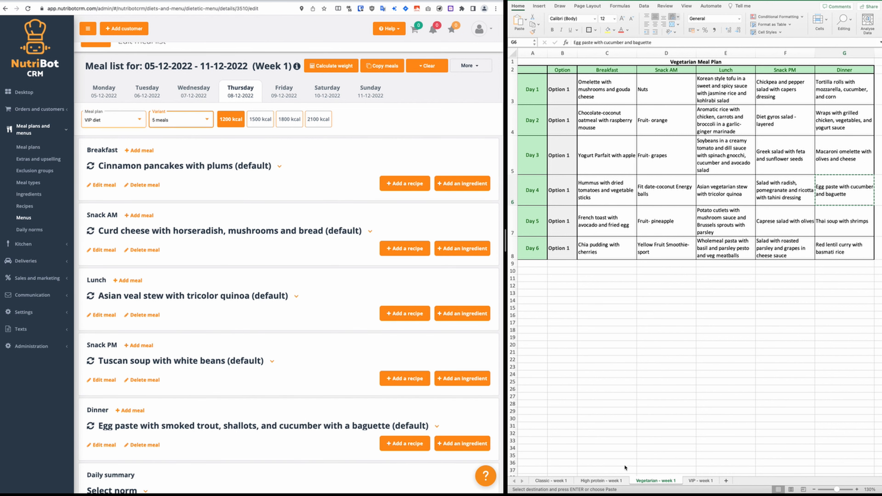
left_click(701, 481)
scroll(671, 284, "down", 10)
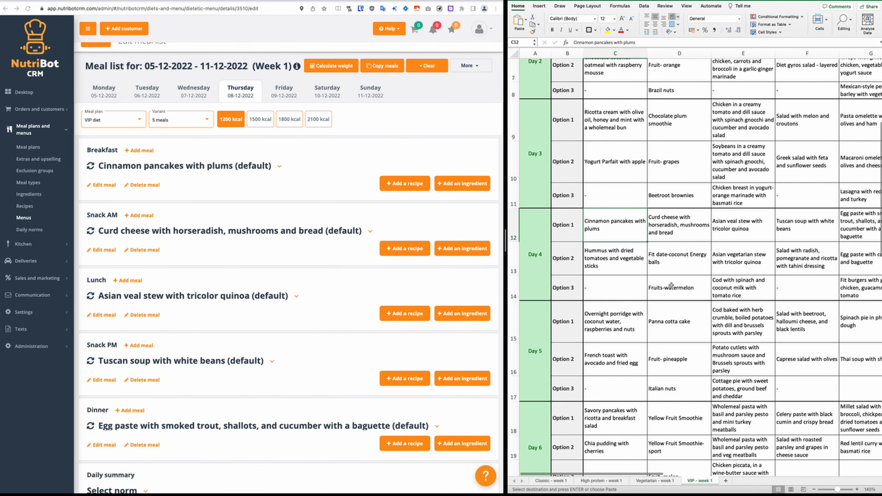
left_click(671, 285)
key("super+c")
left_click(138, 215)
key("super+v")
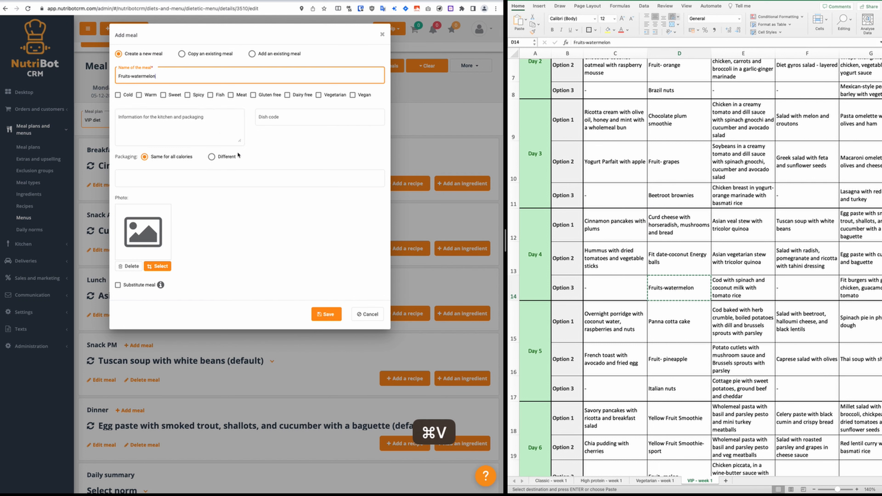
left_click(324, 313)
Add the Day 4, Option 3 lunch, Cod with spinach and coconut milk with tomato rice, to the VIP diet's 5 meals variant
left_click(739, 283)
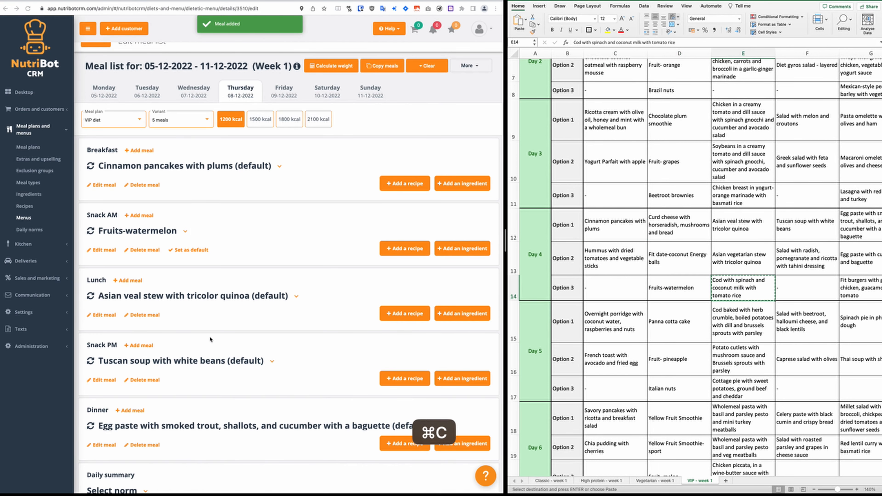
scroll(205, 330, "down", 1)
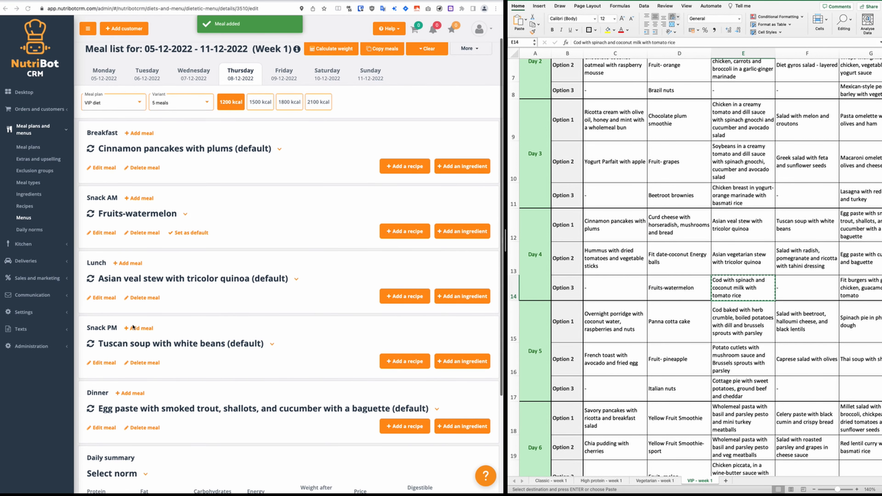
left_click(127, 264)
left_click(325, 313)
Add the Day 4, Option 3 dinner, Fit burgers with grilled chicken, guacamole and tomato, to the VIP diet's 5 meals variant
scroll(743, 294, "right", 2)
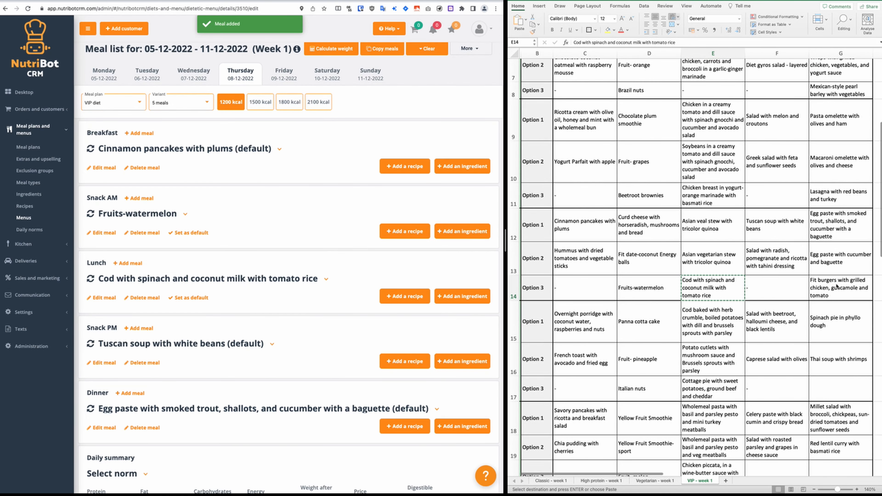
left_click(819, 290)
key("super+c")
scroll(594, 332, "left", 2)
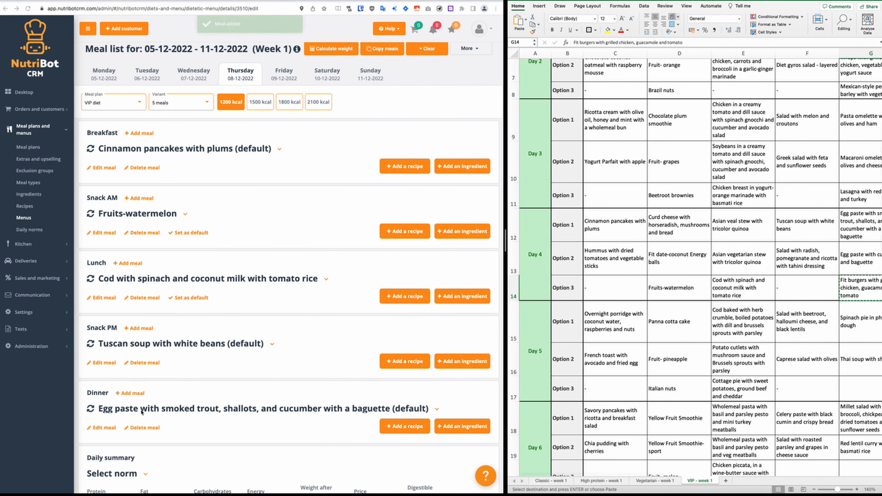
left_click(130, 393)
key("super+v")
left_click(326, 314)
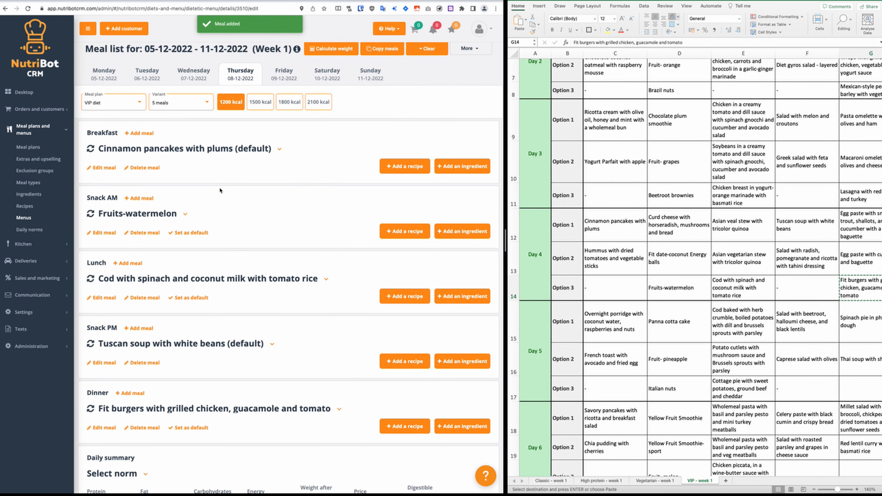
Recalculate the VIP 5 meals weights to the other caloric limits and copy Thursday's meals with all caloric limits to the VIP 3 meals variant
left_click(395, 53)
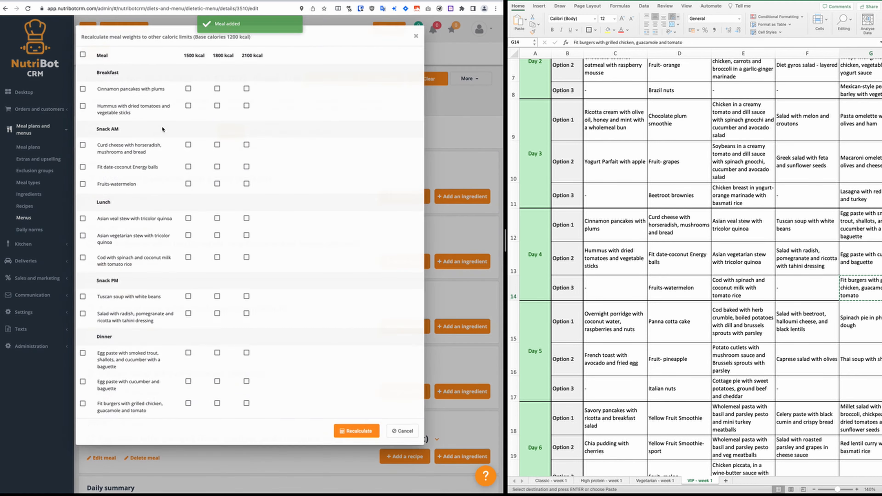
left_click(282, 132)
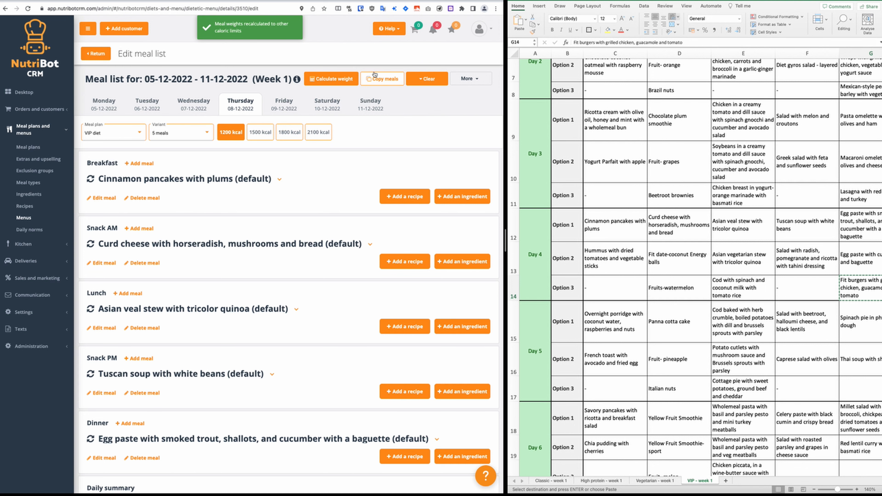
left_click(375, 76)
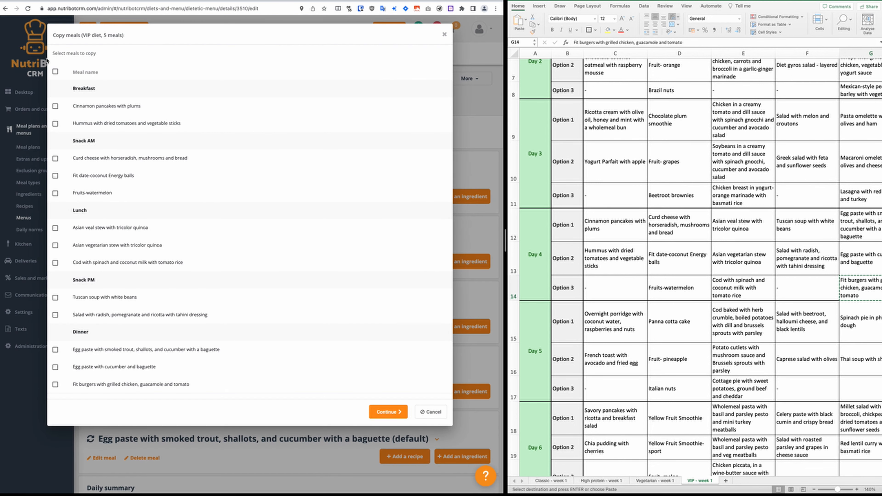
left_click(388, 412)
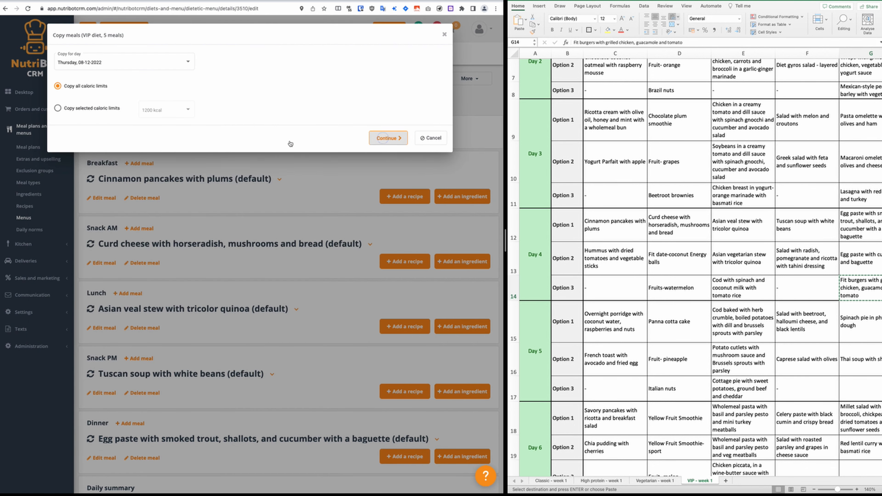
scroll(117, 134, "down", 20)
scroll(115, 132, "up", 5)
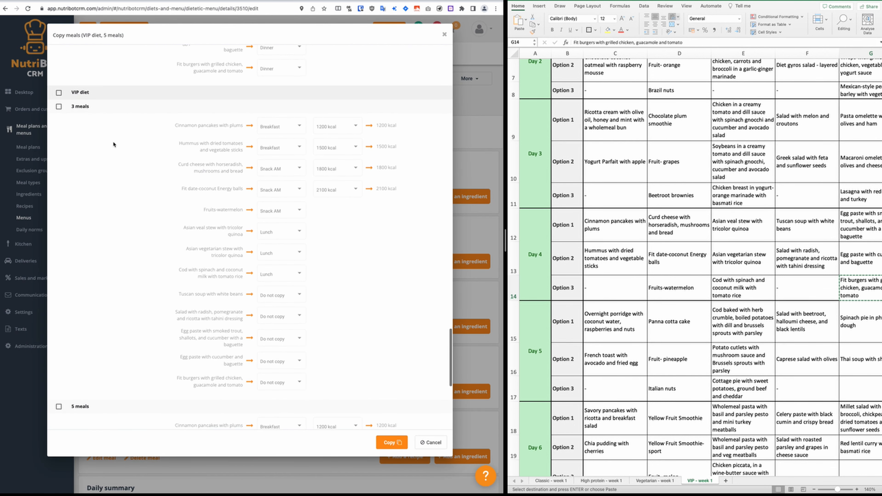
left_click(59, 107)
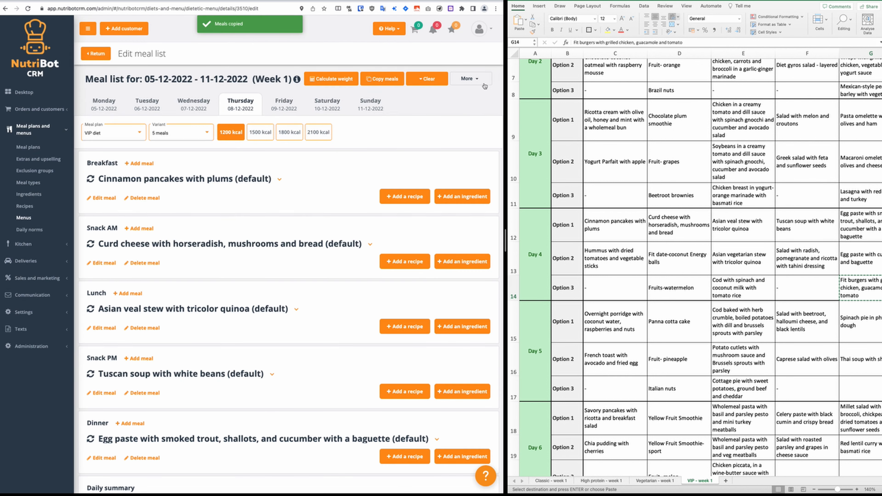
Review the daily meal list status for all plans and open the meal list for Friday, 09-12-2022
left_click(469, 78)
left_click(451, 113)
scroll(240, 275, "down", 12)
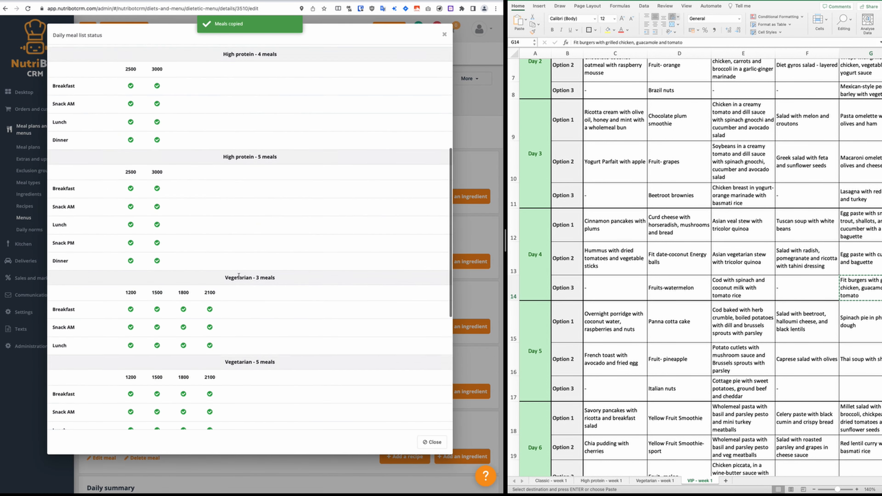
left_click(444, 442)
left_click(281, 104)
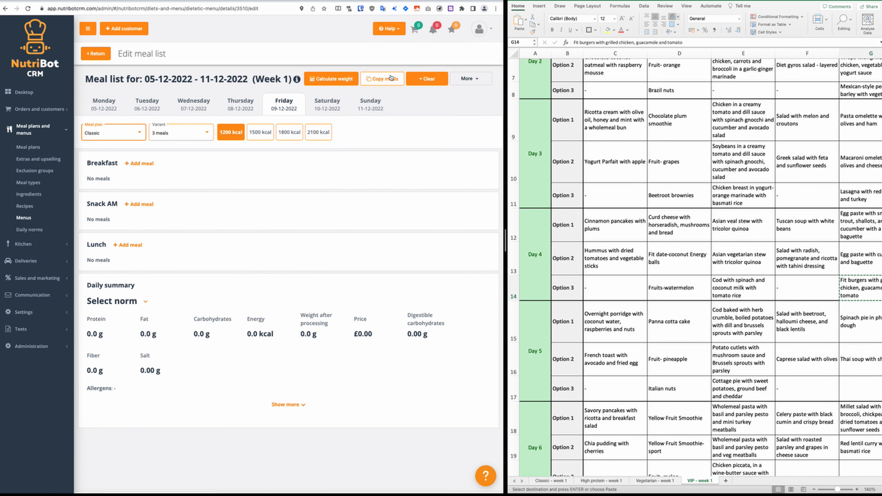
Add the Day 5 breakfast, Overnight porridge with coconut water, raspberries and nuts, to Friday's Classic 5 meals variant
left_click(554, 483)
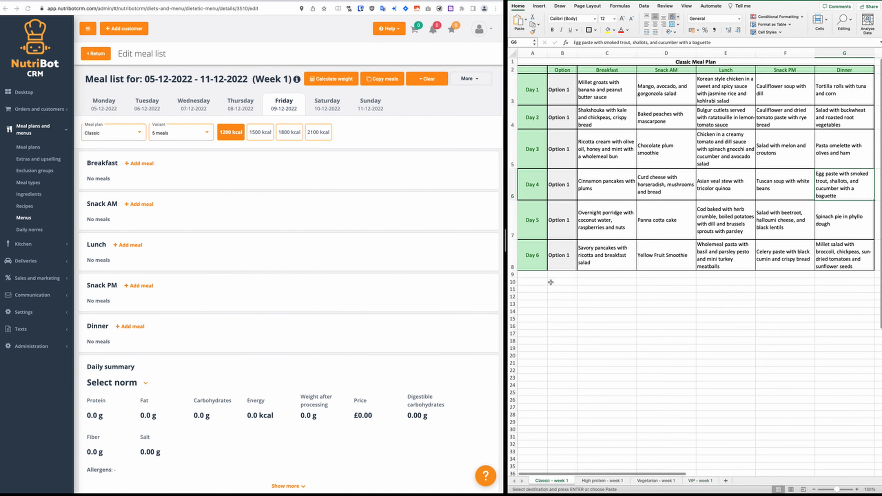
left_click(139, 164)
left_click(606, 87)
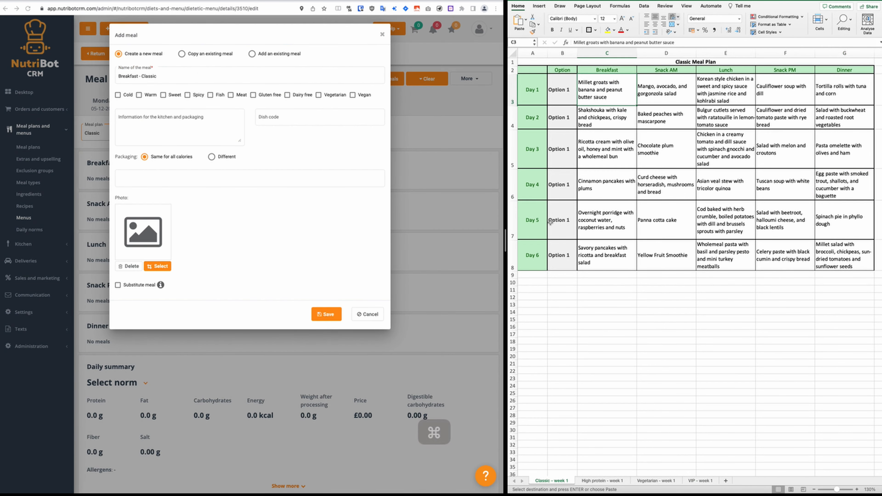
left_click(367, 314)
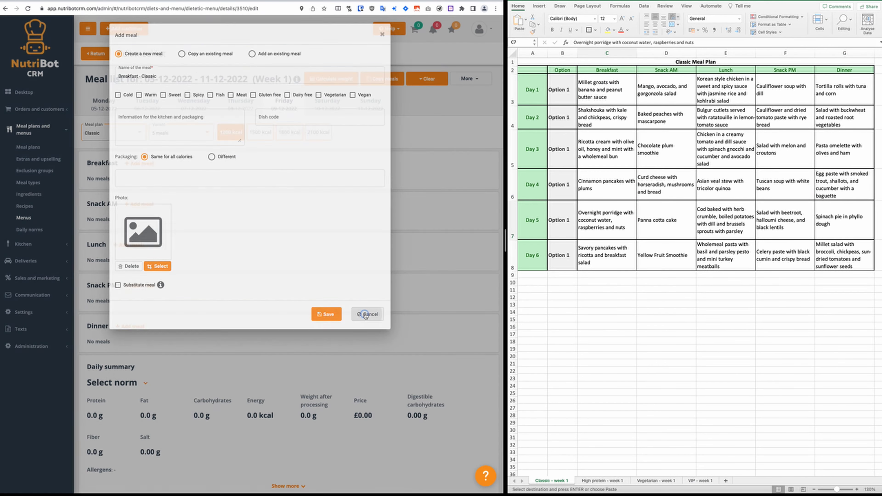
left_click(602, 226)
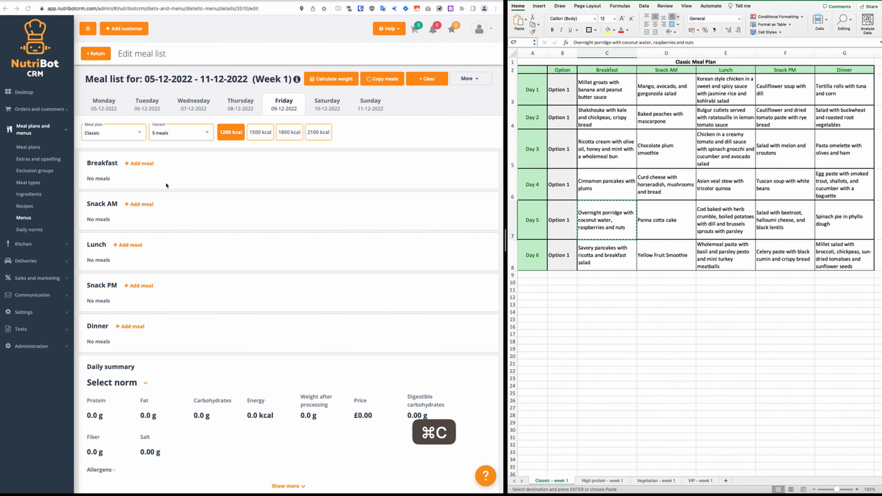
left_click(140, 163)
left_click(325, 315)
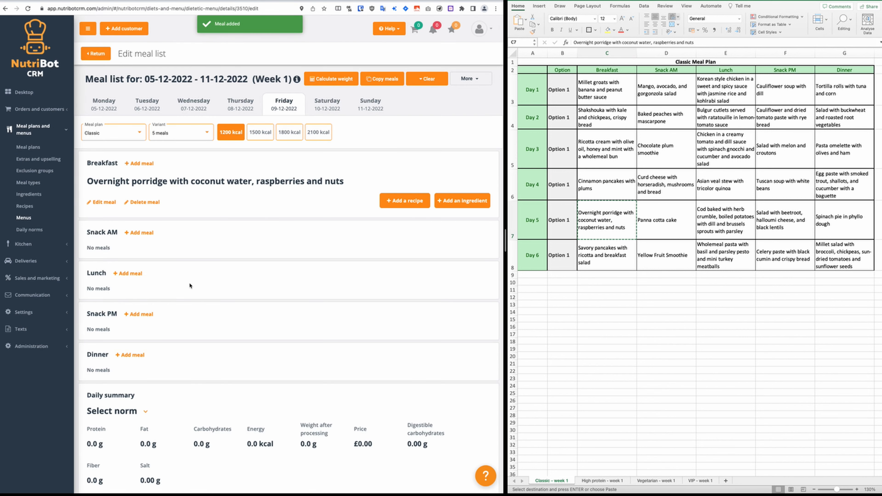
Add the Day 5 morning snack, Panna cotta cake, to Friday's Classic 5 meals variant
left_click(146, 235)
left_click(665, 230)
key("super+c")
triple_click(167, 75)
key("super+v")
left_click(334, 312)
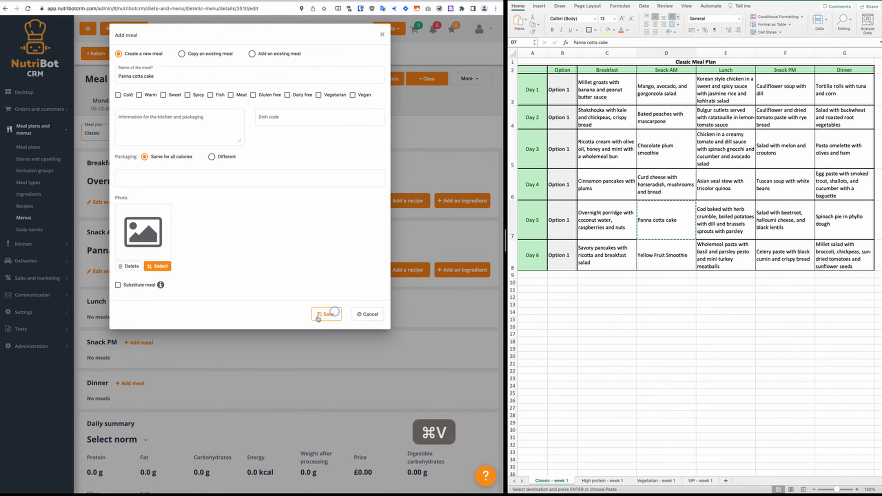
Add the Day 5 lunch, Cod baked with herb crumble, boiled potatoes with dill and brussels sprouts with parsley, to Friday's Classic 5 meals variant
left_click(128, 301)
left_click(725, 220)
key("super+c")
left_click(291, 78)
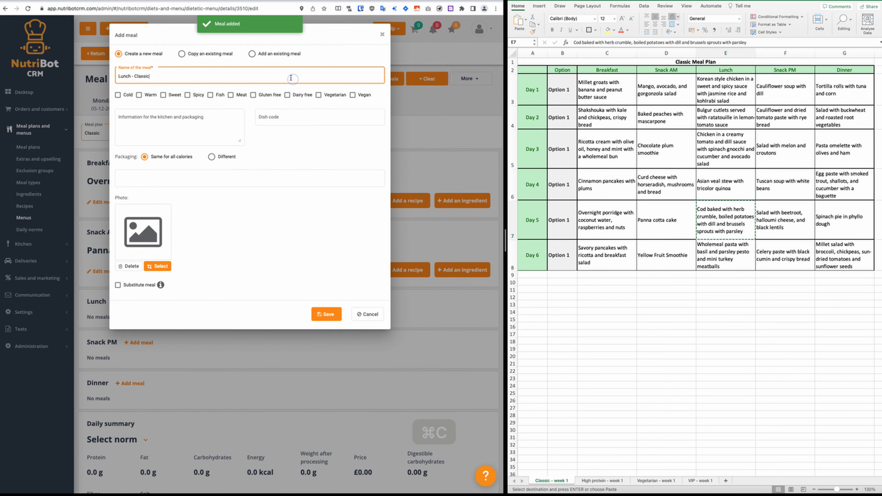
triple_click(291, 78)
key("super+v")
left_click(326, 314)
Add the Day 5 afternoon snack, Salad with beetroot, halloumi cheese, and black lentils, to Friday's Classic 5 meals variant
left_click(138, 375)
left_click(782, 220)
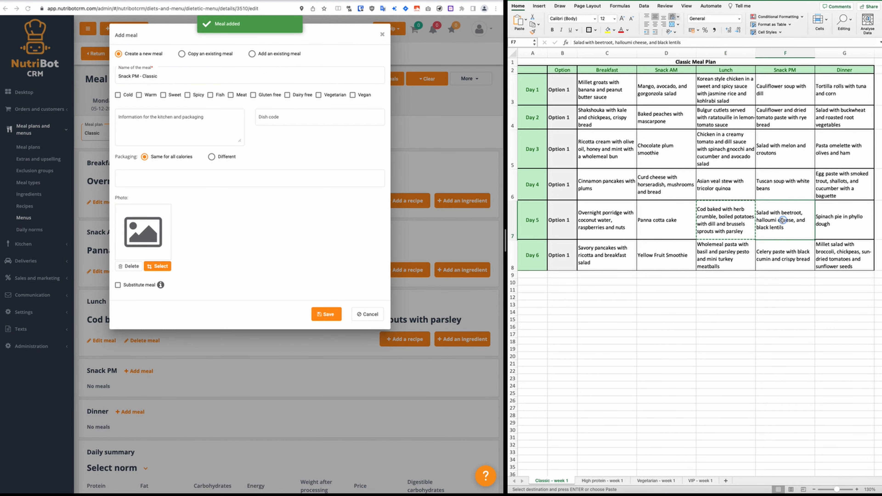
triple_click(195, 80)
key("super+v")
left_click(327, 314)
Add the Day 5 dinner, Spinach pie in phyllo dough, to Friday's Classic 5 meals variant
left_click(844, 220)
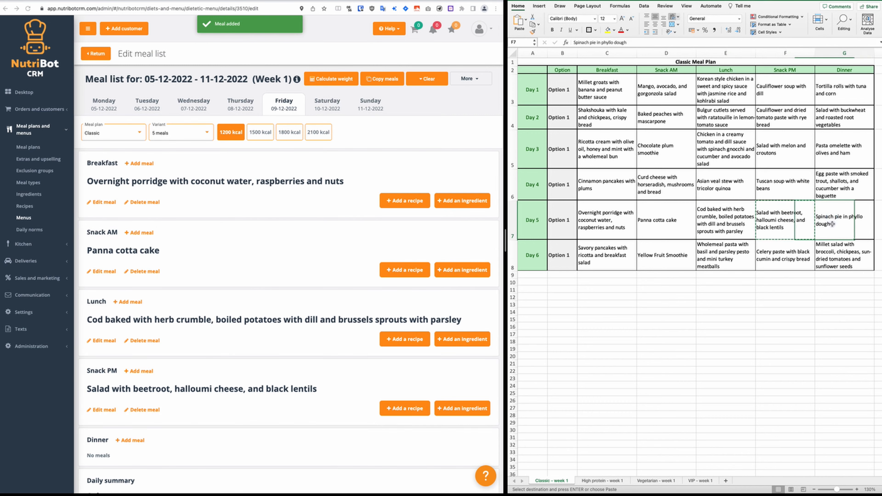
key("super+c")
scroll(155, 393, "down", 3)
left_click(129, 345)
left_click(326, 314)
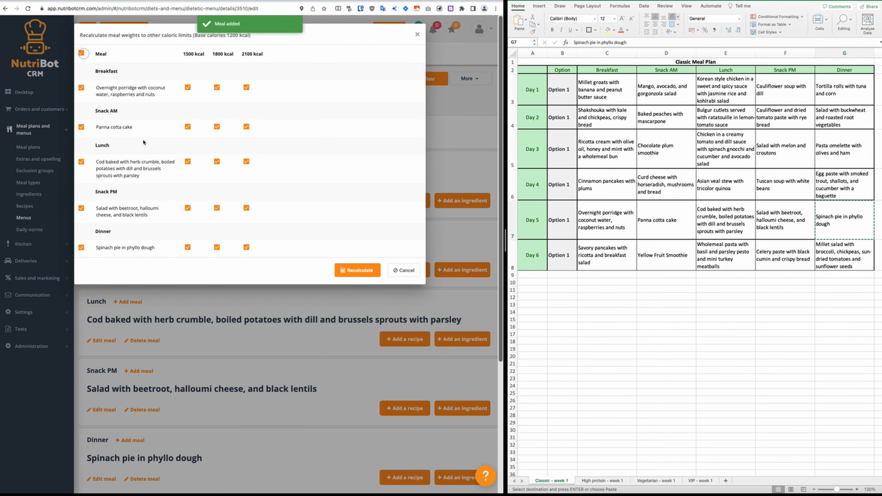
Recalculate the Classic 5 meals weights to 1500, 1800 and 2100 kcal and choose Classic 3 meals as a copy target for all caloric limits
left_click(347, 270)
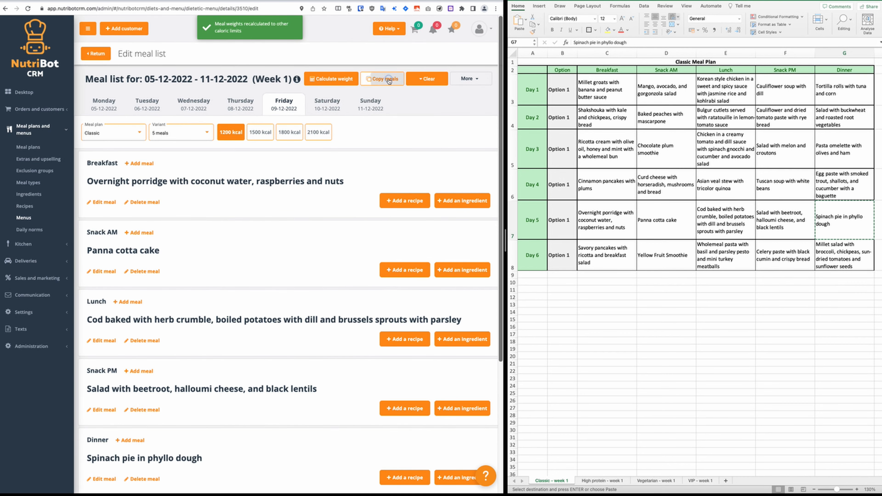
left_click(388, 80)
left_click(387, 274)
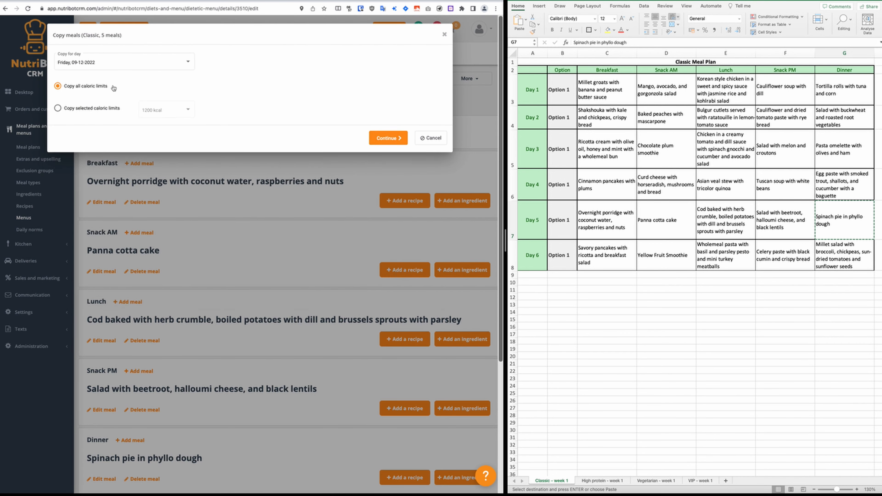
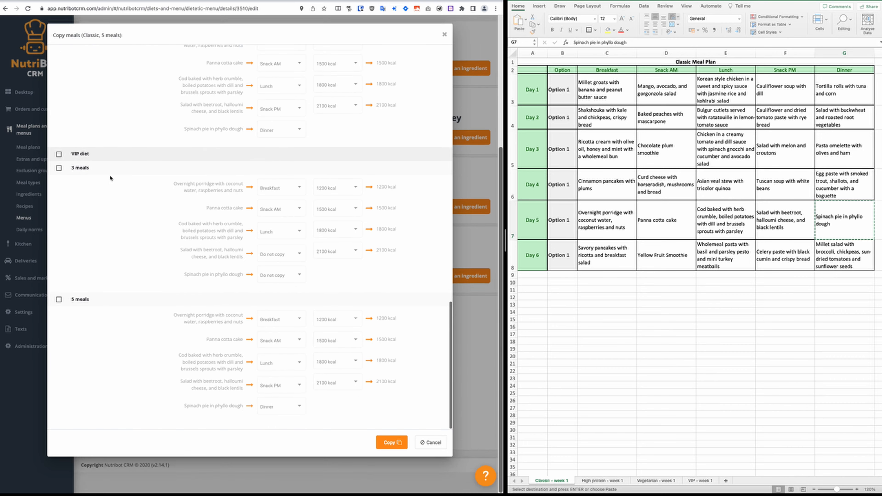
left_click(59, 105)
Include High protein in the copy and map 1200 kcal to both 2500 and 3000 kcal for its 4 meals variant
scroll(100, 202, "down", 4)
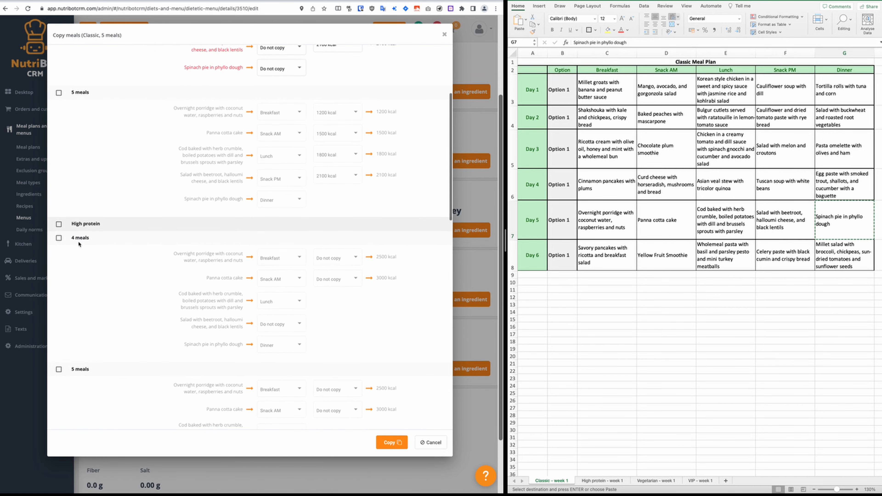
left_click(59, 224)
left_click(335, 258)
left_click(330, 272)
left_click(329, 277)
left_click(328, 292)
Map 1200 kcal to both 2500 and 3000 kcal for the High protein 5 meals variant and copy the meals
scroll(328, 292, "down", 3)
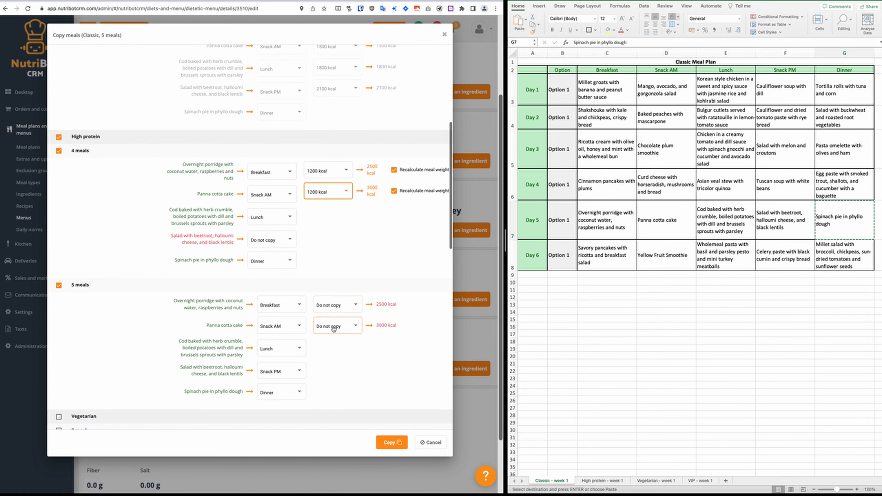
left_click(337, 304)
left_click(328, 319)
left_click(329, 327)
left_click(328, 339)
scroll(347, 383, "down", 2)
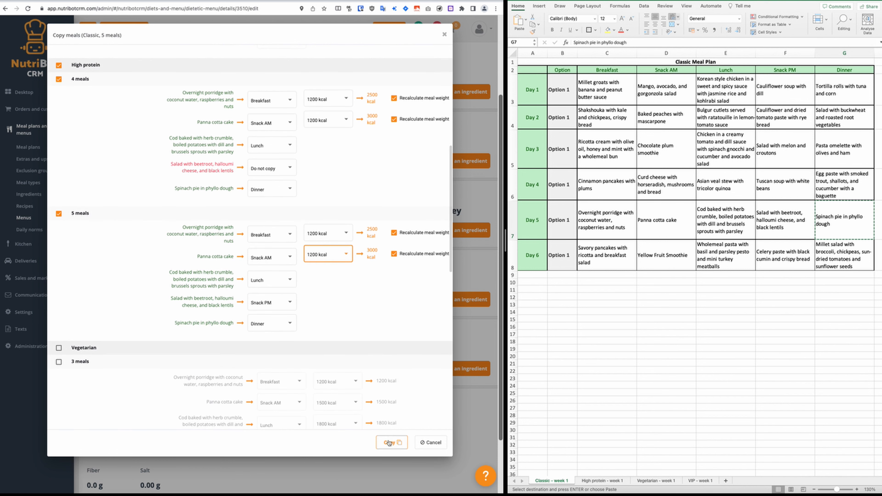
left_click(392, 442)
Review the daily meal list status across the meal plans and variants
left_click(470, 78)
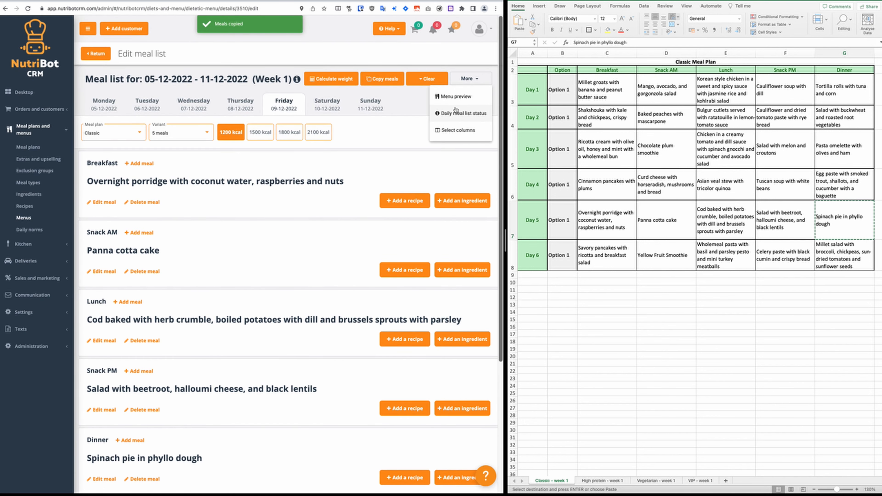
left_click(451, 130)
scroll(277, 318, "down", 10)
scroll(260, 208, "up", 10)
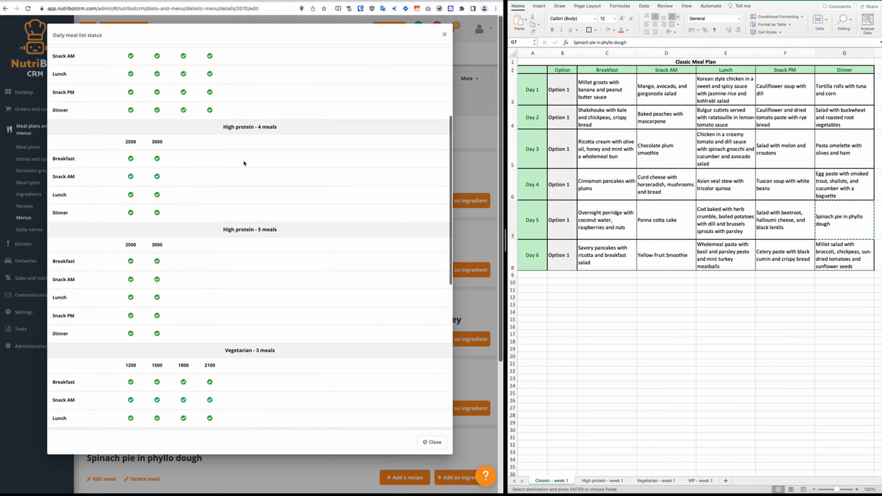
left_click(281, 61)
scroll(286, 256, "down", 5)
left_click(432, 442)
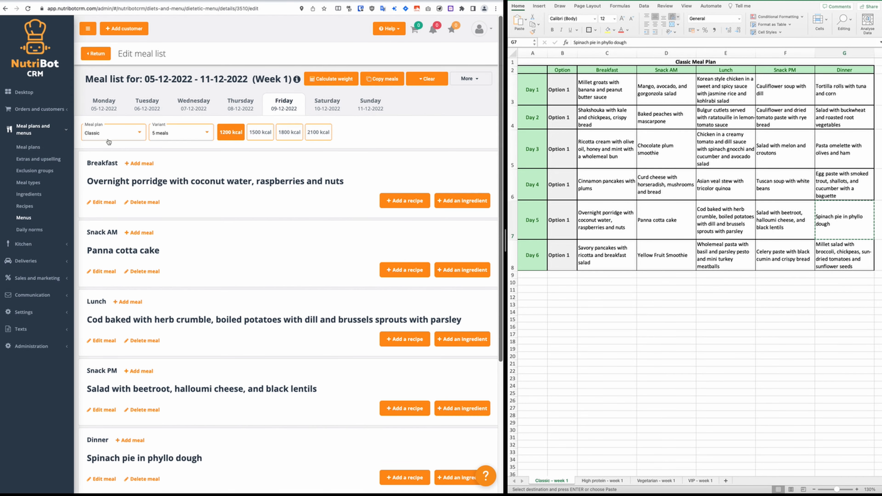
Open Friday's Vegetarian 5 meals variant and bring up the Vegetarian - week 1 sheet in the Excel workbook
left_click(113, 132)
left_click(105, 161)
left_click(181, 132)
left_click(163, 153)
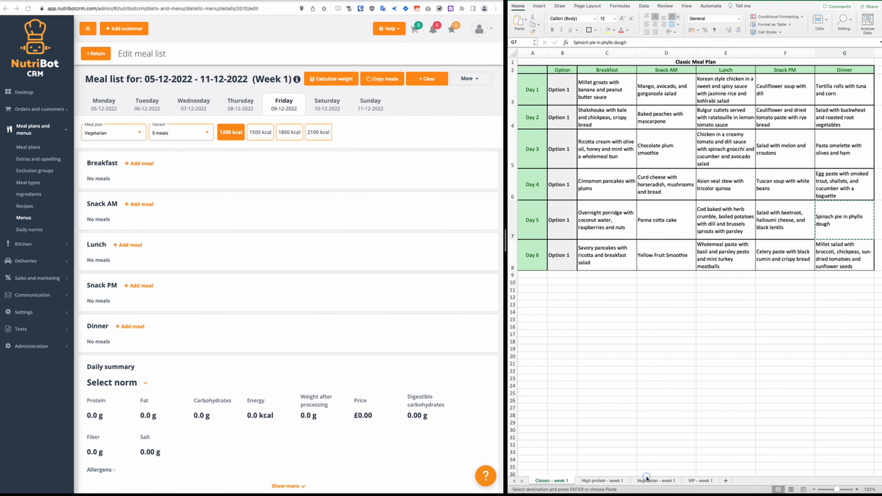
left_click(655, 480)
Try to add the Day 4 breakfast, Hummus with dried tomatoes and vegetable sticks, as Friday's Vegetarian breakfast
left_click(597, 190)
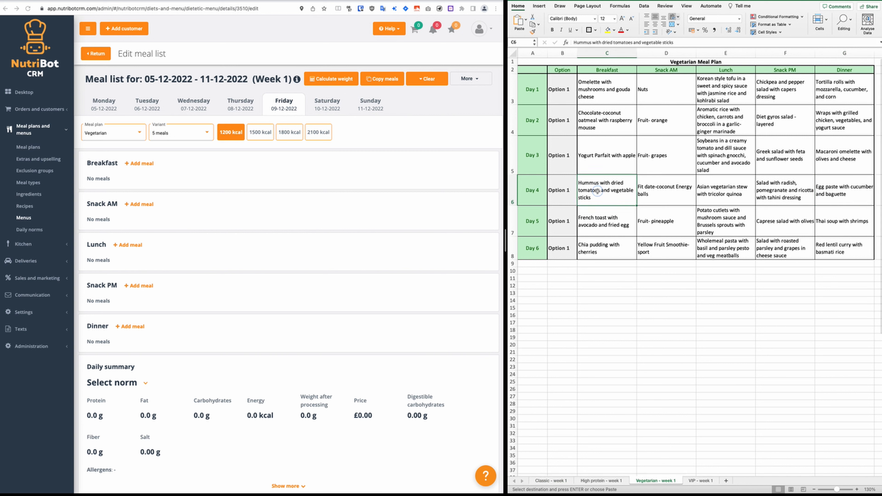
left_click(139, 163)
key("super+v")
key("super+a")
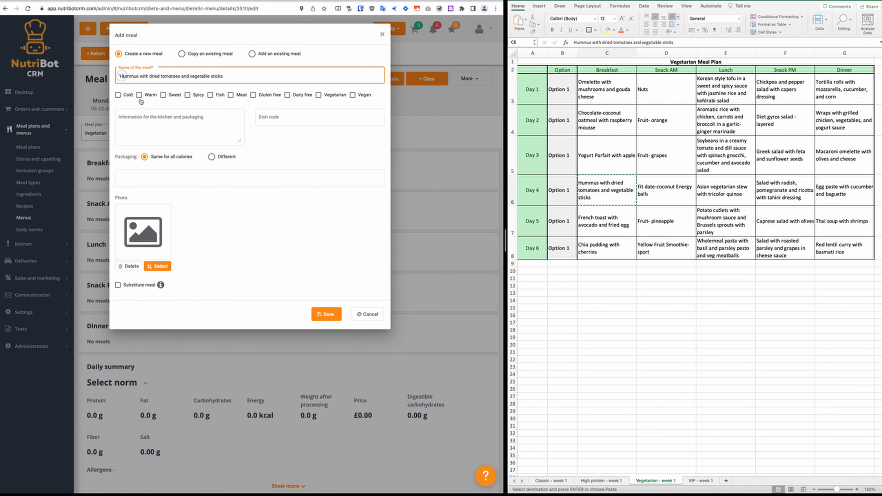
left_click(326, 313)
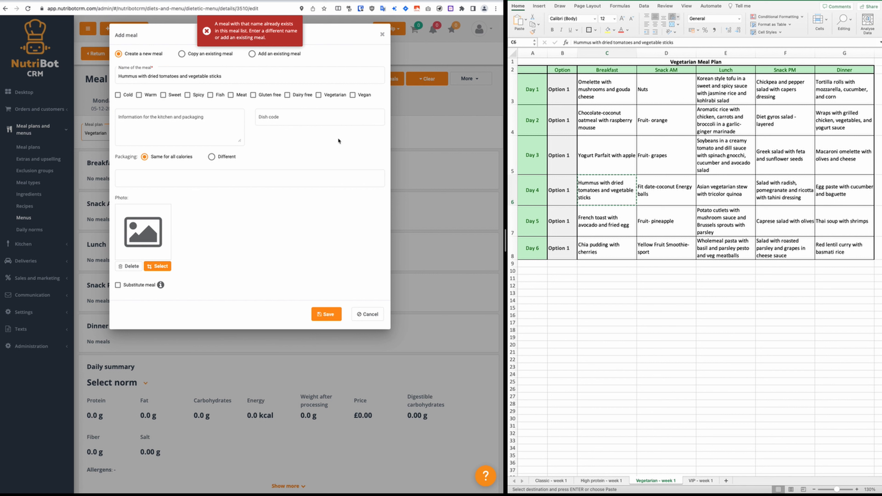
Replace the breakfast name with the Day 5 meal, French toast with avocado and fried egg, and save it
left_click(597, 218)
left_click(210, 79)
key("super+a")
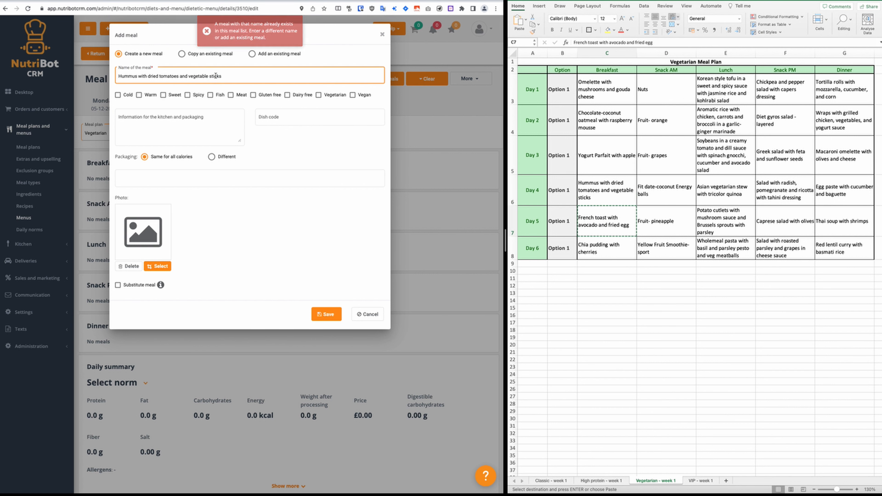
key("super+v")
left_click(326, 314)
Add the Day 5 morning snack, Fruit- pineapple, to Friday's Vegetarian 5 meals variant
left_click(660, 218)
key("super+c")
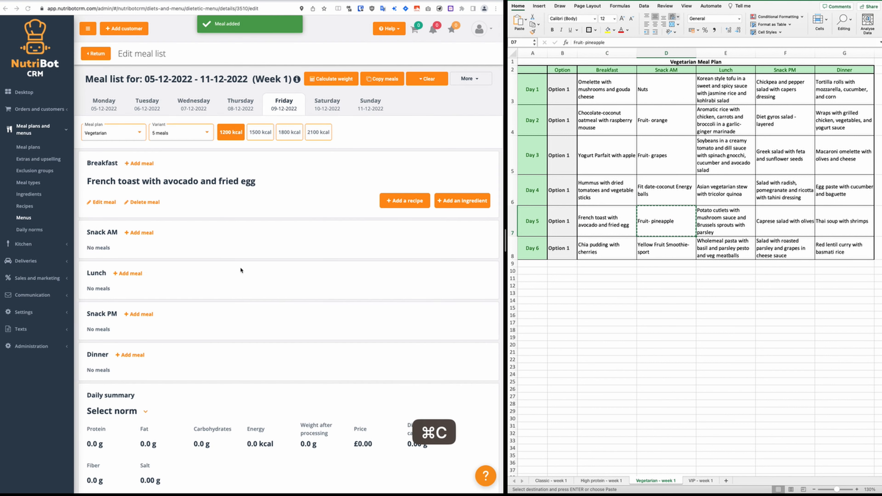
left_click(139, 233)
left_click(208, 76)
key("super+v")
left_click(327, 314)
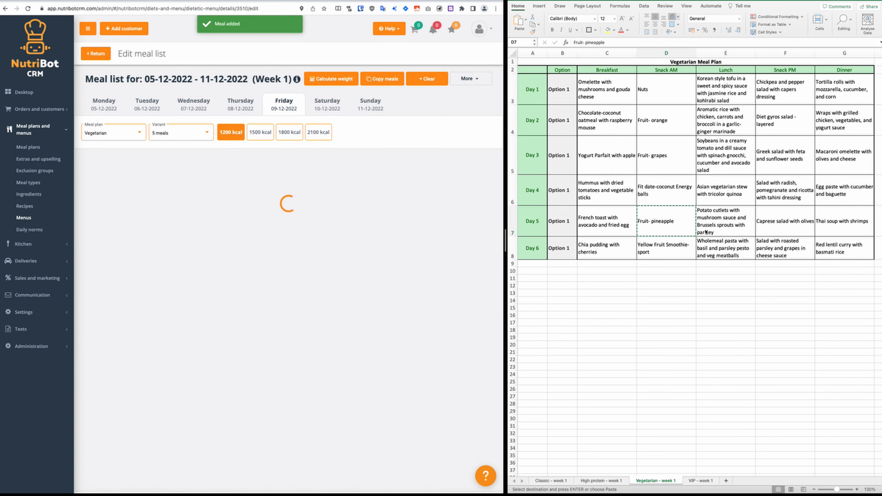
Add the Day 5 lunch, Potato cutlets with mushroom sauce and Brussels sprouts with parsley, to Friday's Vegetarian 5 meals variant
left_click(721, 220)
key("super+c")
left_click(128, 302)
key("super+a")
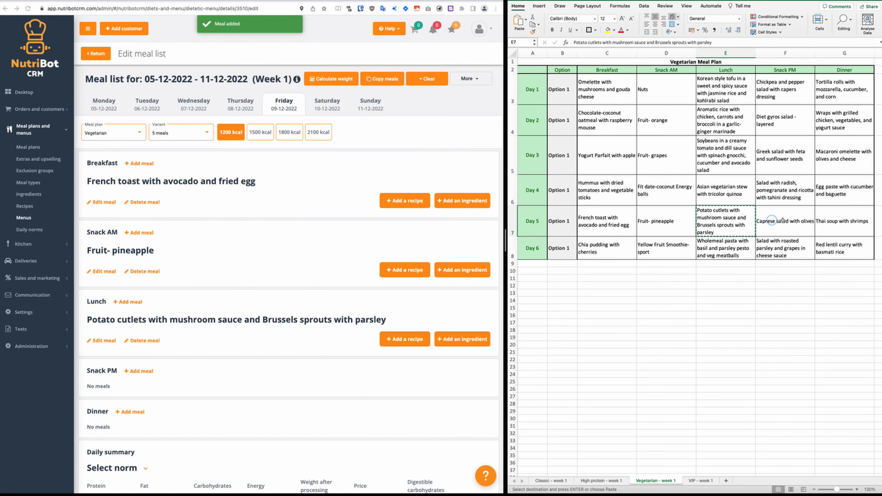
Add the Day 5 afternoon snack, Caprese salad with olives, to Friday's Vegetarian 5 meals variant
left_click(784, 221)
key("super+c")
left_click(138, 371)
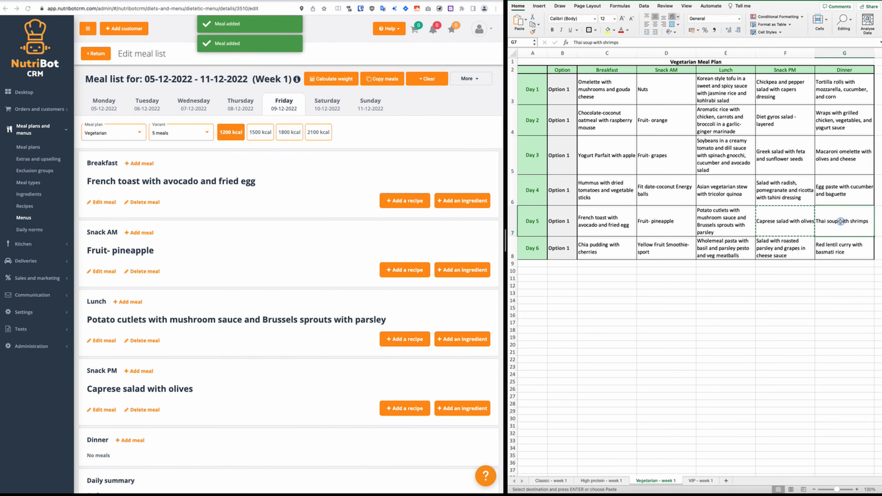
Add the Day 5 dinner, Thai soup with shrimps, to Friday's Vegetarian 5 meals variant
left_click(844, 221)
key("super+c")
left_click(130, 432)
key("super+a")
key("super+v")
left_click(323, 314)
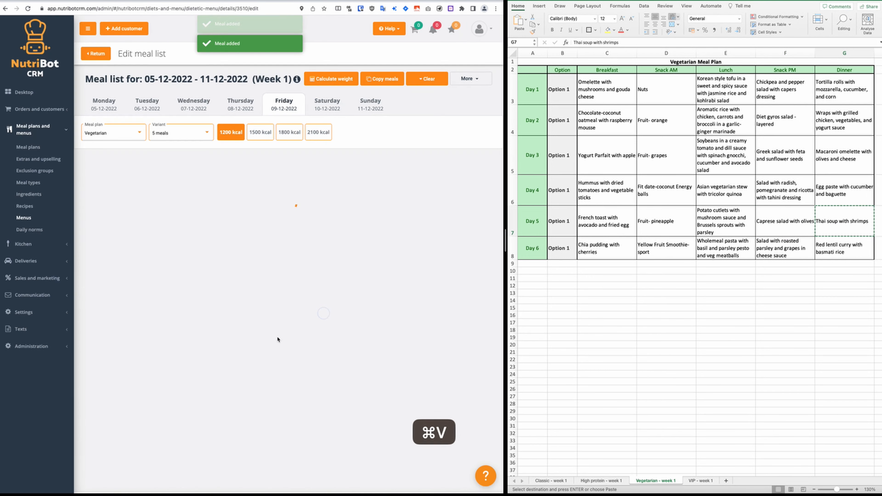
Recalculate all Vegetarian 5 meals weights to the other caloric limits and copy Friday's meals to the Vegetarian 3 meals variant
left_click(336, 80)
left_click(82, 52)
left_click(357, 259)
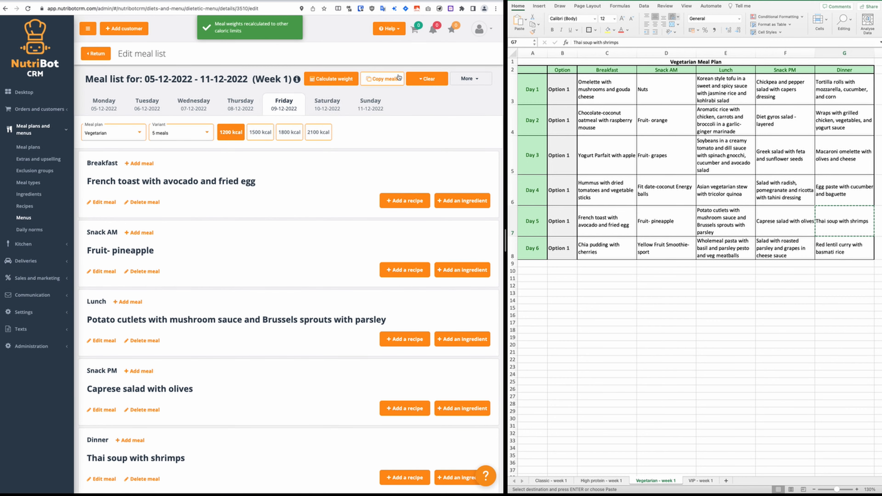
left_click(382, 79)
left_click(388, 273)
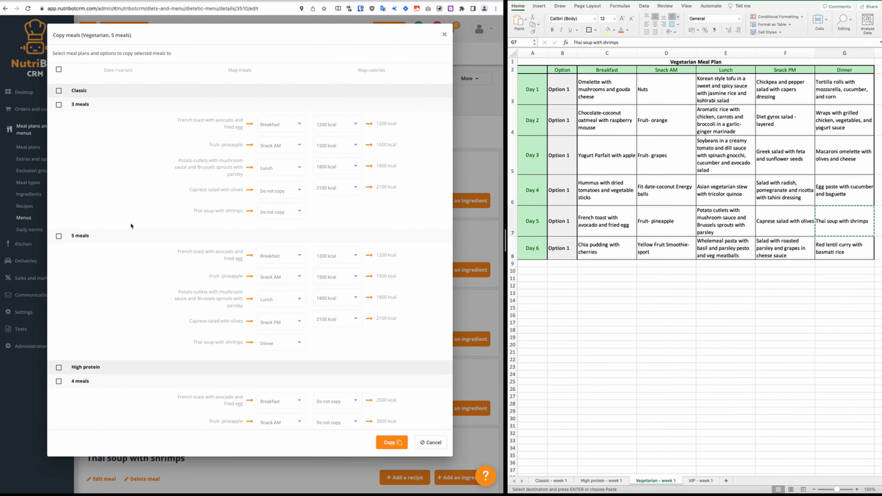
scroll(130, 222, "down", 12)
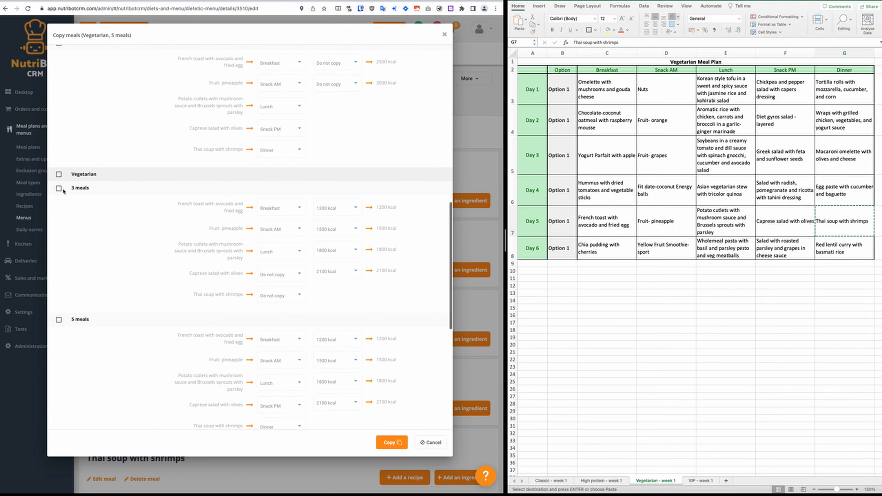
left_click(59, 188)
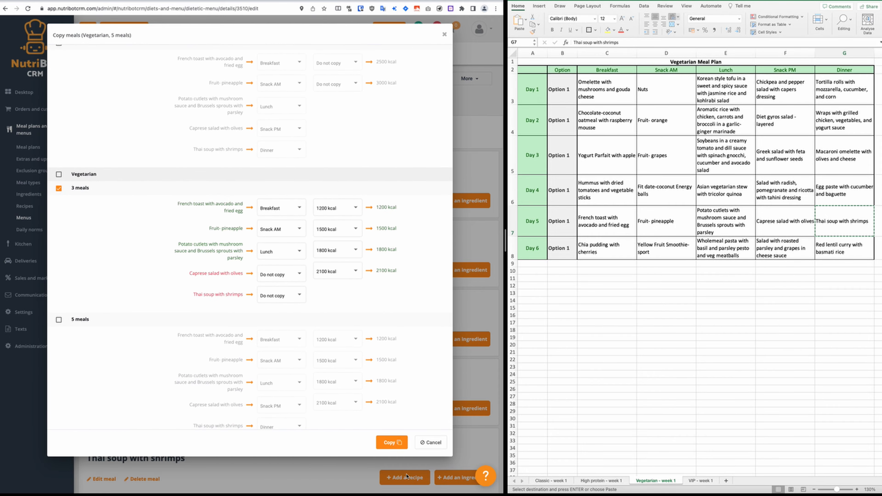
left_click(388, 442)
Check the daily meal list status to see which Friday meal plan variants are still missing meals
left_click(163, 119)
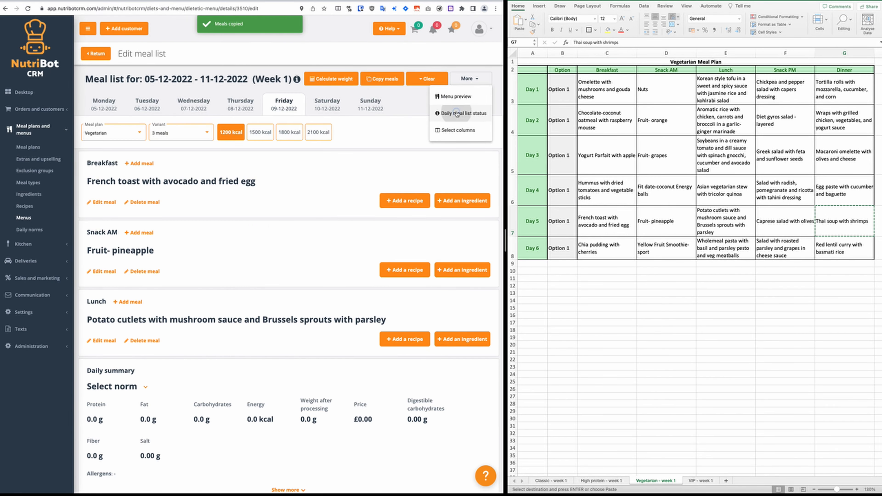
left_click(457, 113)
scroll(251, 244, "down", 5)
scroll(252, 245, "up", 5)
scroll(251, 244, "down", 10)
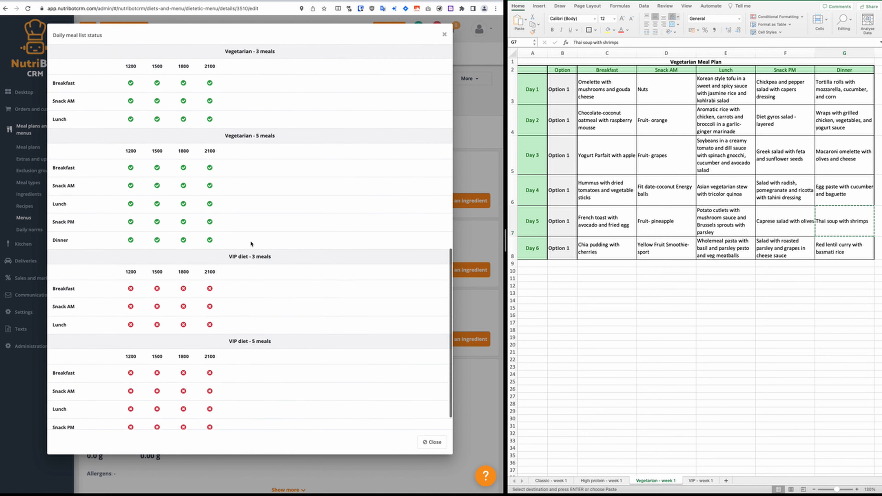
scroll(252, 244, "down", 2)
left_click(433, 443)
Copy all Friday Classic 5 meals dishes at the 1200 kcal limit only to the VIP diet 5 meals variant
left_click(104, 133)
left_click(95, 106)
left_click(165, 133)
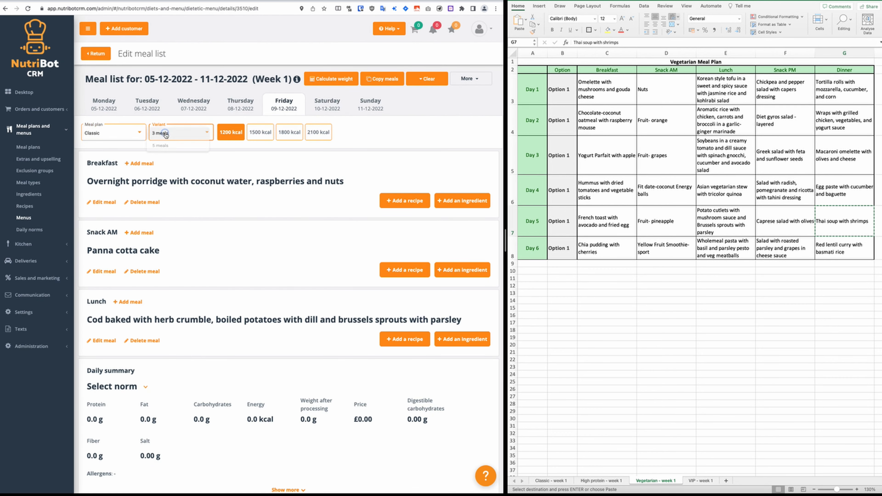
left_click(160, 145)
left_click(382, 78)
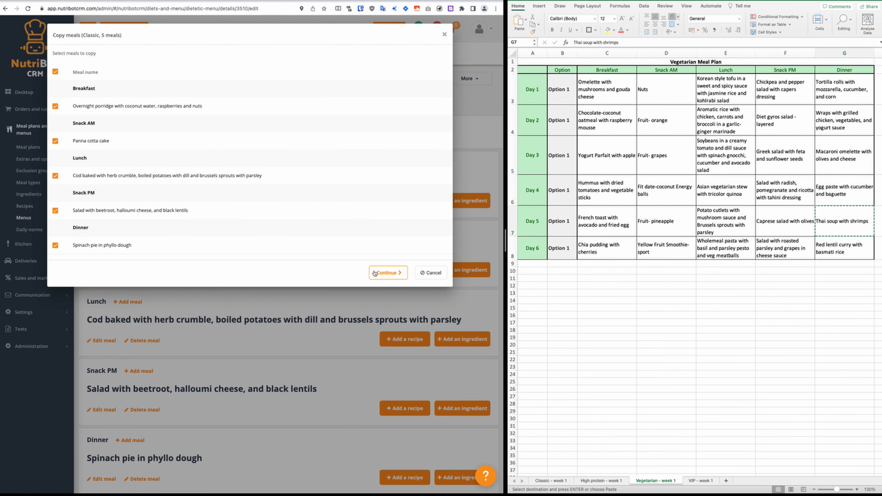
left_click(375, 273)
left_click(388, 138)
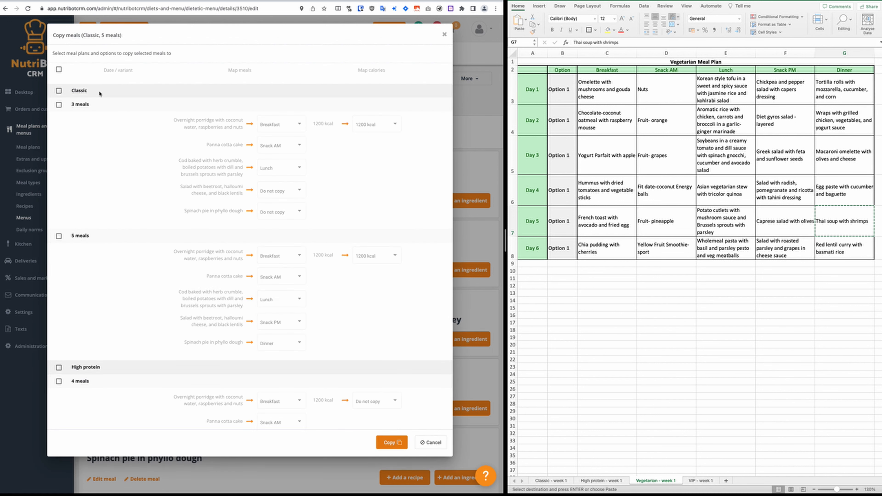
scroll(118, 289, "down", 10)
left_click(59, 300)
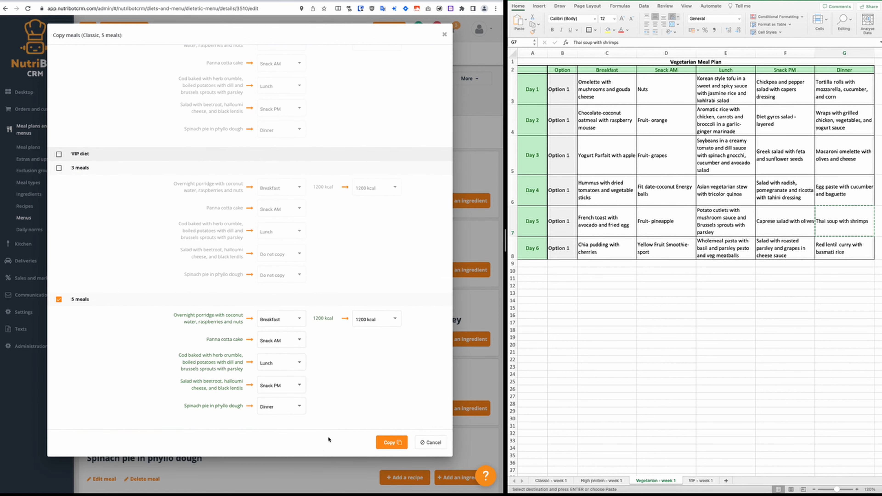
left_click(391, 443)
Copy all Friday Vegetarian 5 meals dishes at the 1200 kcal limit only to the VIP diet 5 meals variant
left_click(118, 135)
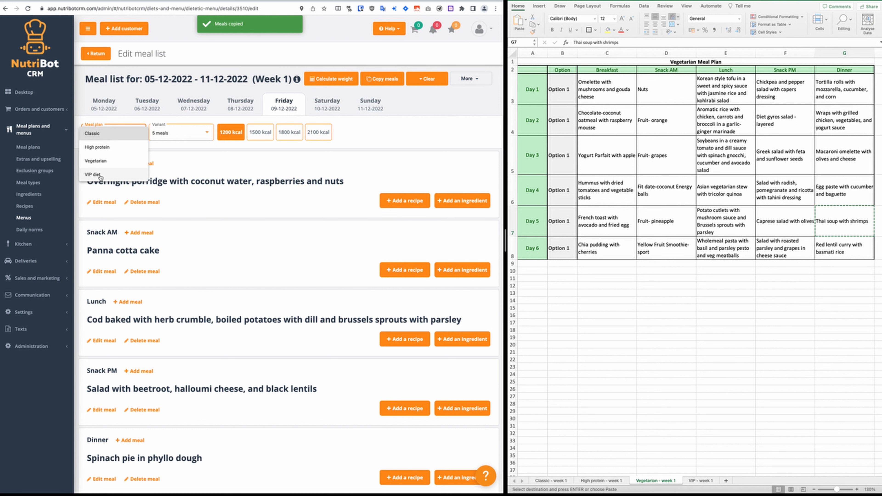
left_click(105, 161)
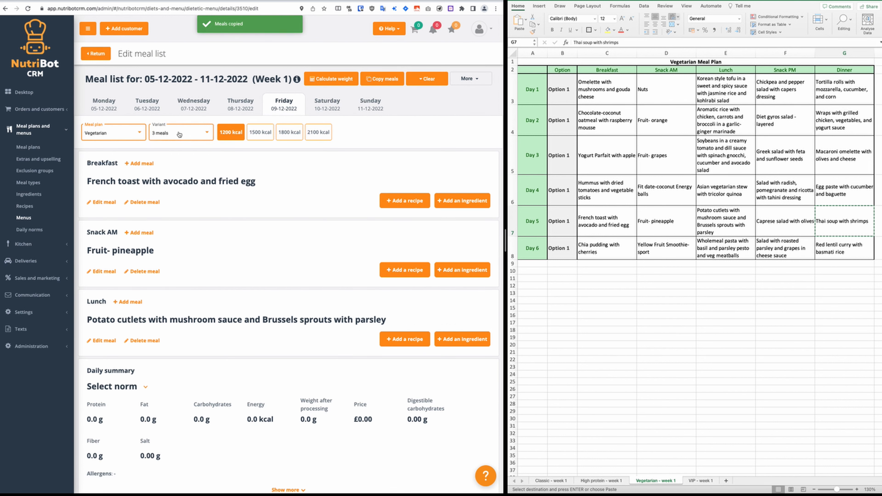
left_click(383, 78)
left_click(385, 273)
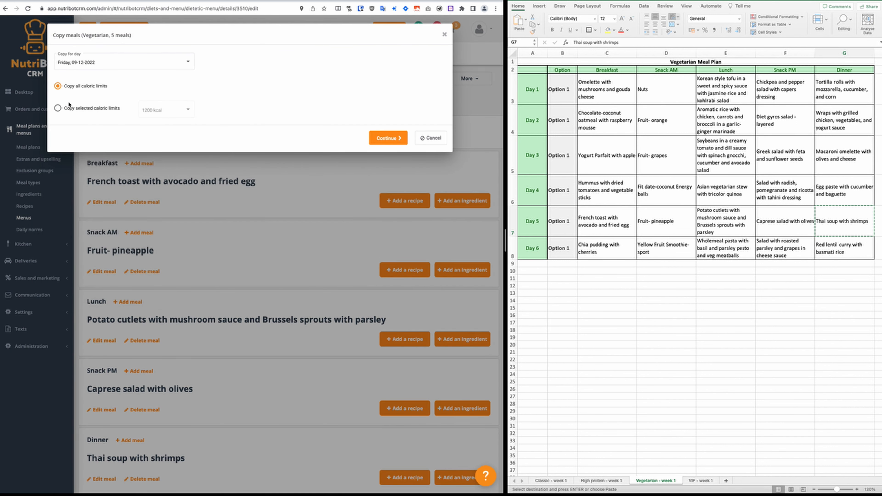
scroll(111, 183, "down", 15)
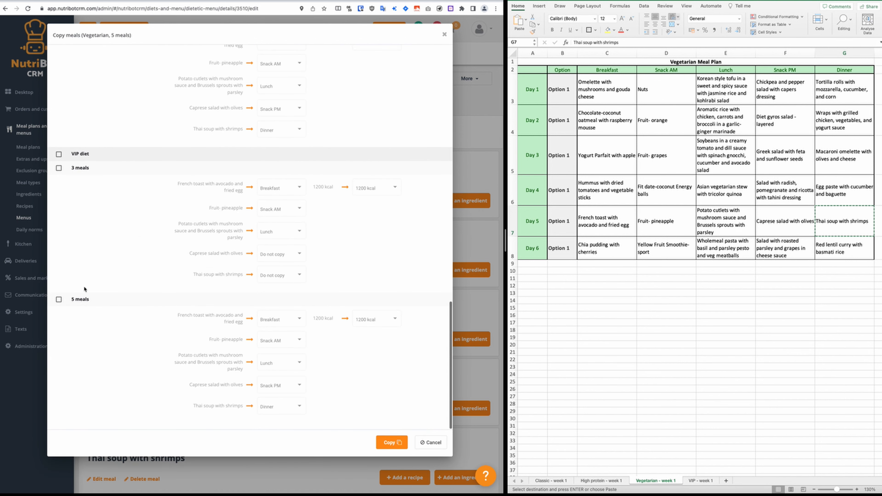
left_click(392, 443)
Recalculate the weights of Friday's VIP diet 5 meals dishes to the other caloric limits
left_click(129, 133)
left_click(131, 147)
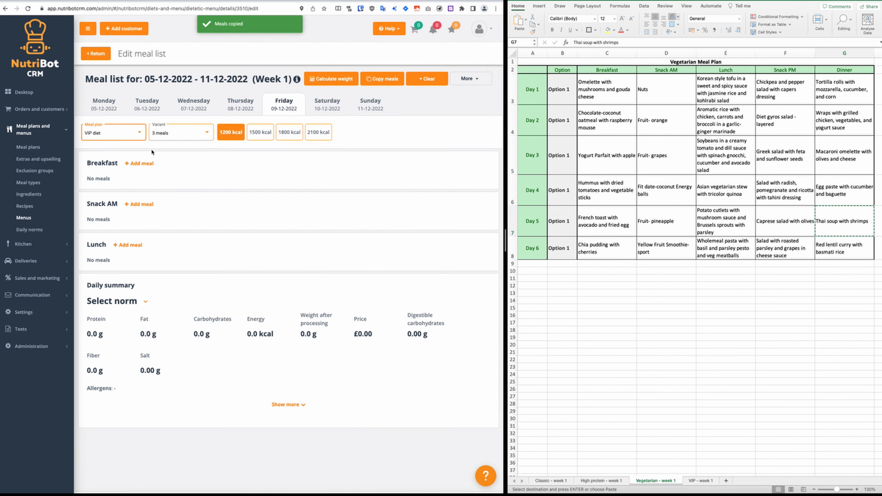
left_click(167, 134)
left_click(165, 147)
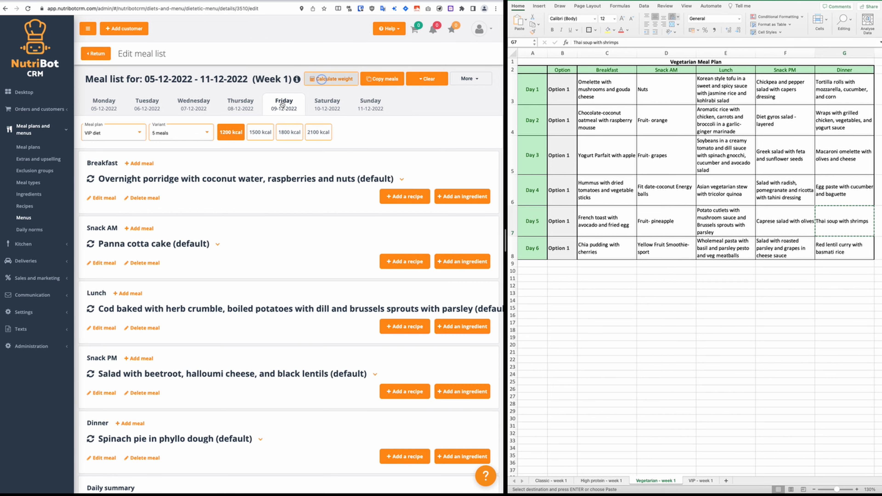
left_click(321, 80)
left_click(360, 366)
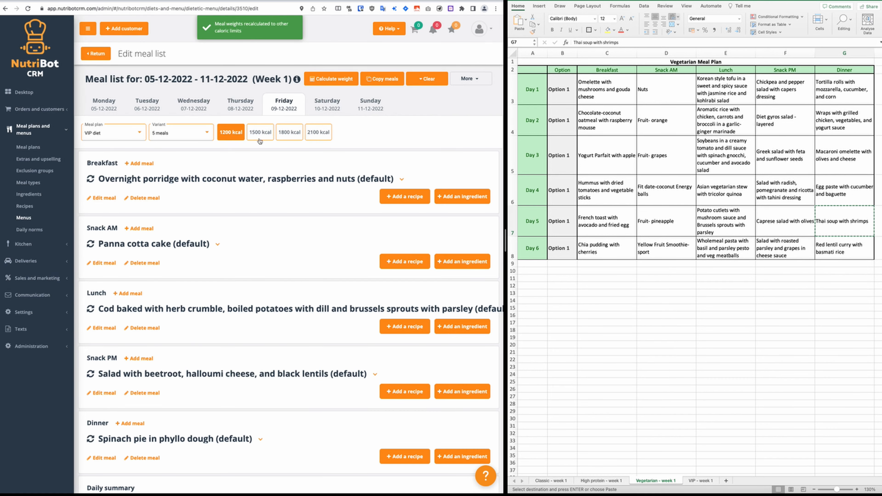
Copy all Friday VIP diet 5 meals dishes with all caloric limits to the VIP diet 3 meals variant
left_click(284, 137)
left_click(382, 80)
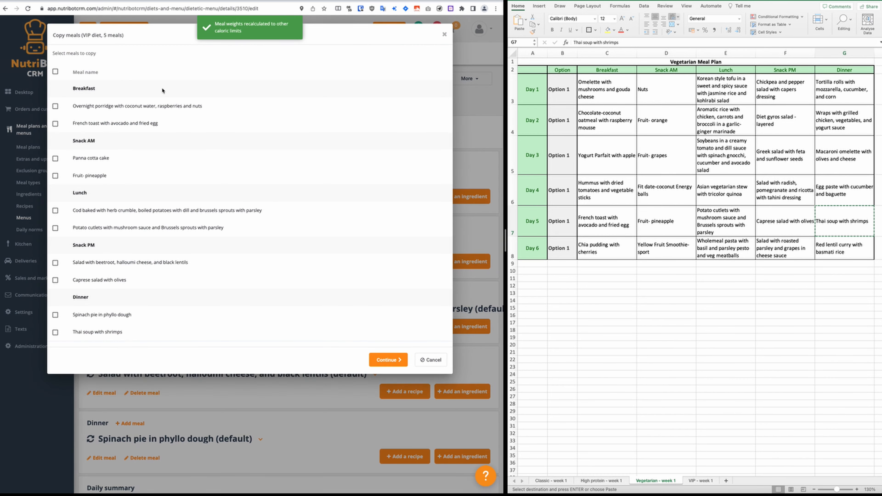
left_click(56, 72)
left_click(388, 360)
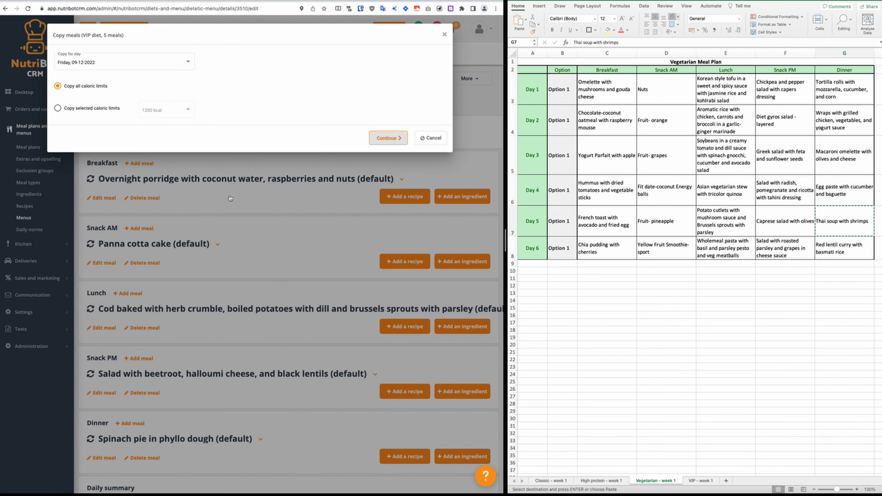
scroll(178, 287, "down", 10)
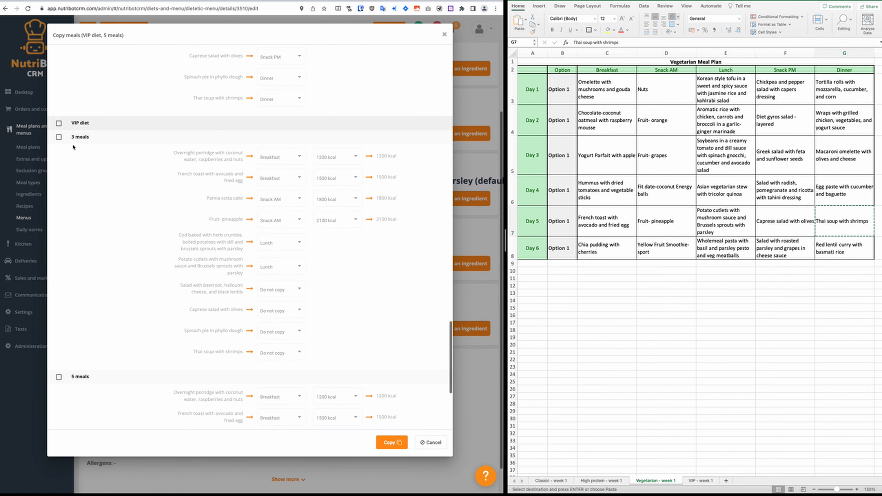
left_click(59, 137)
scroll(422, 116, "up", 5)
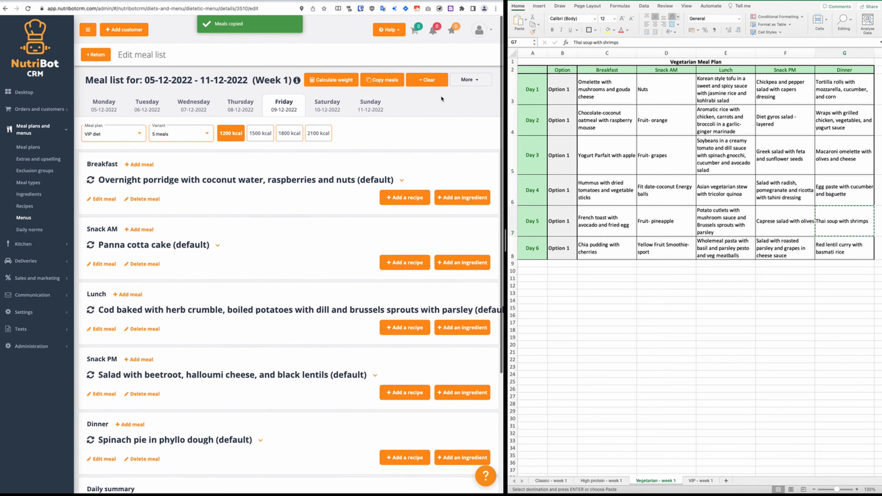
Review the daily meal list status to verify that Friday's meal plans are complete
left_click(469, 79)
left_click(459, 113)
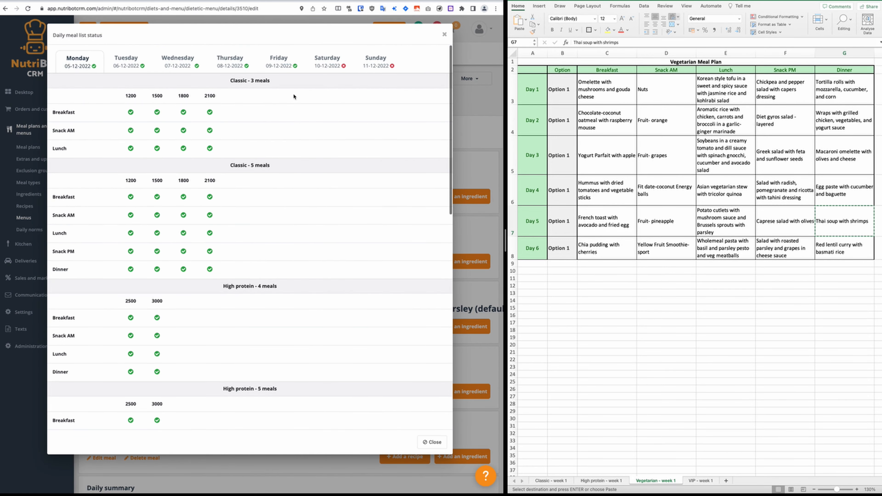
scroll(260, 266, "down", 10)
left_click(432, 442)
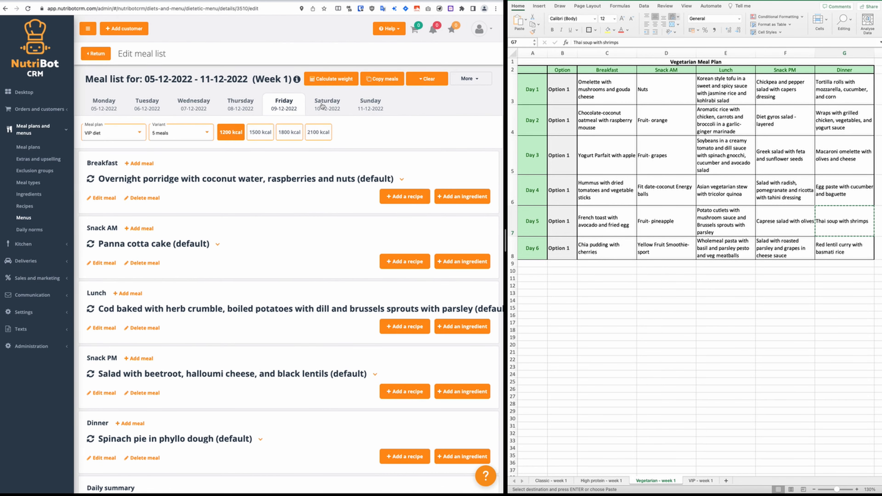
Add the Day 6 breakfast from the Classic sheet, Savory pancakes with ricotta and breakfast salad, to Saturday's Classic 5 meals variant
left_click(326, 110)
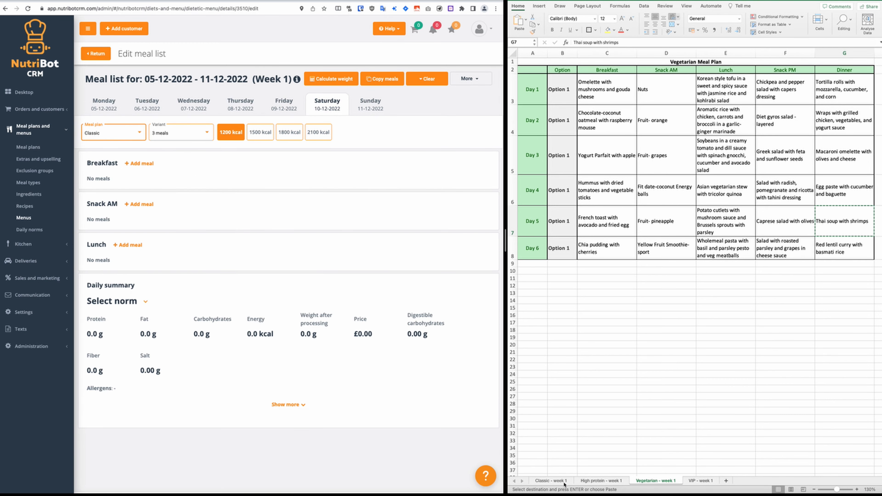
left_click(551, 481)
left_click(607, 89)
key("super+c")
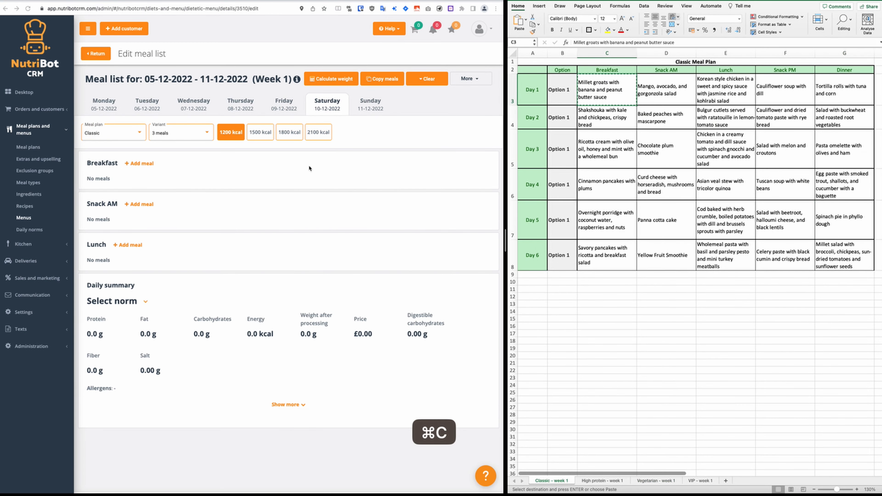
left_click(607, 255)
key("super+c")
left_click(180, 132)
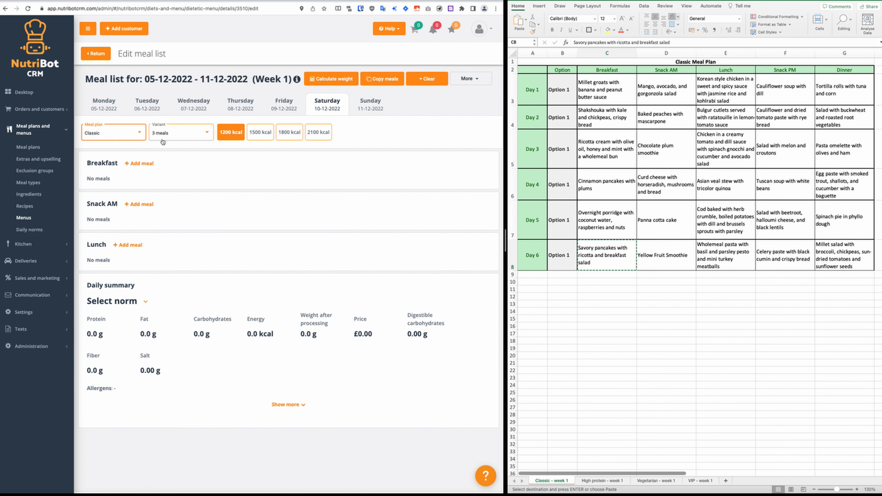
left_click(167, 148)
left_click(142, 164)
key("super+v")
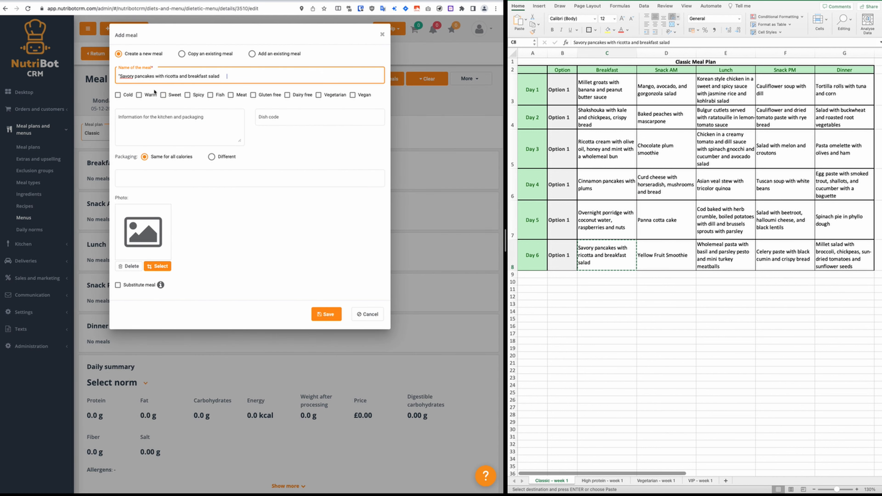
left_click(326, 312)
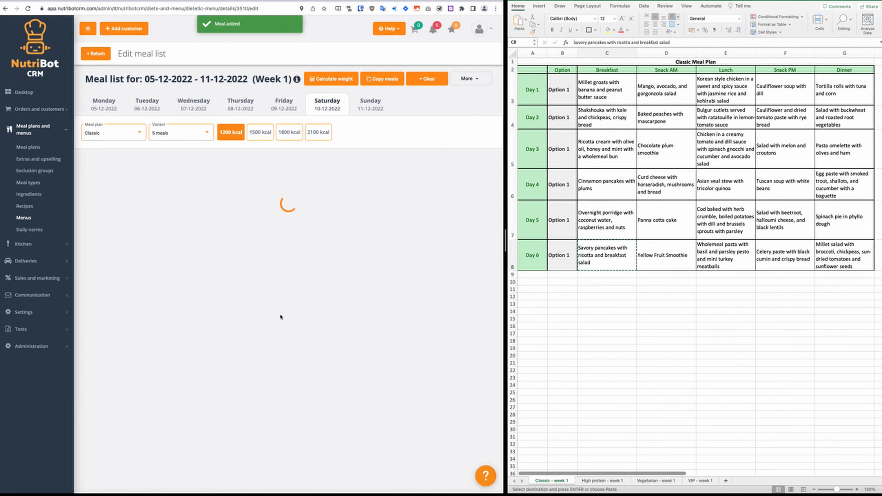
Add the Day 6 morning snack, Yellow Fruit Smoothie, to Saturday's Classic 5 meals variant
left_click(666, 255)
key("super+c")
left_click(148, 232)
key("super+v")
left_click(326, 313)
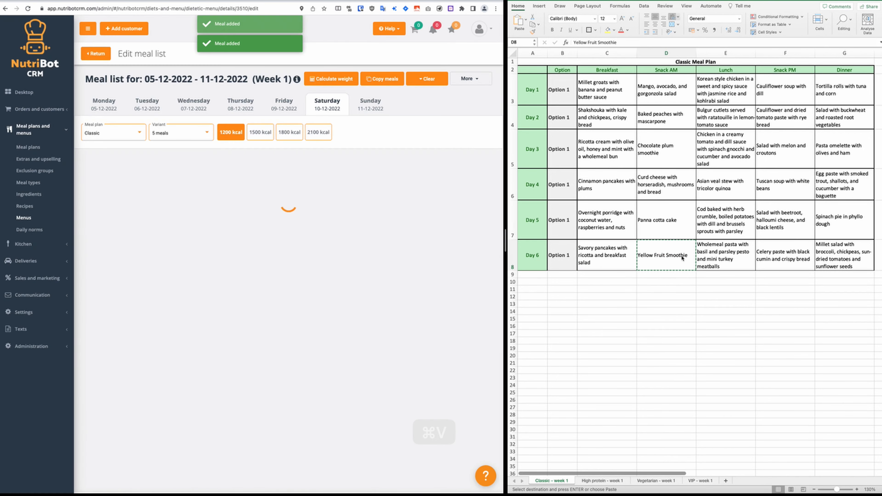
Add the Day 6 lunch, Wholemeal pasta with basil and parsley pesto and mini turkey meatballs, to Saturday's Classic 5 meals variant
left_click(725, 254)
key("super+c")
left_click(132, 301)
key("super+v")
left_click(327, 314)
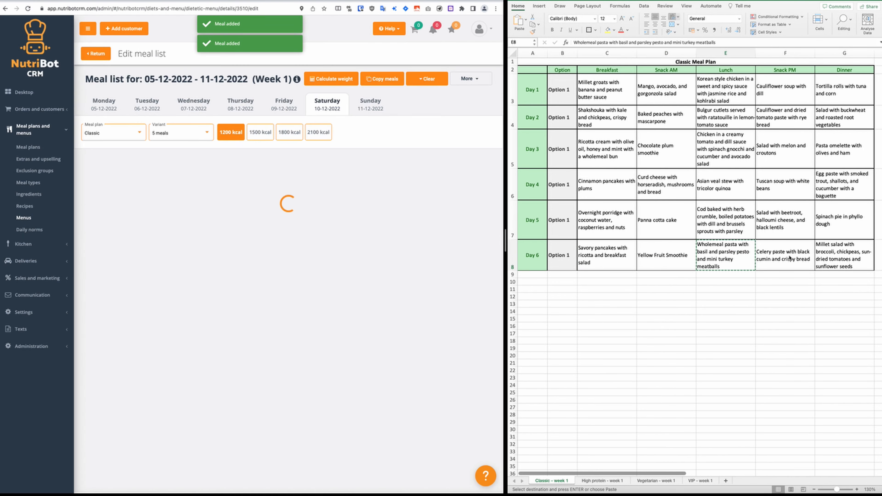
Add the Day 6 afternoon snack, Celery paste with black cumin and crispy bread, to Saturday's Classic 5 meals variant
left_click(785, 255)
key("super+c")
scroll(147, 336, "down", 2)
left_click(146, 336)
key("super+v")
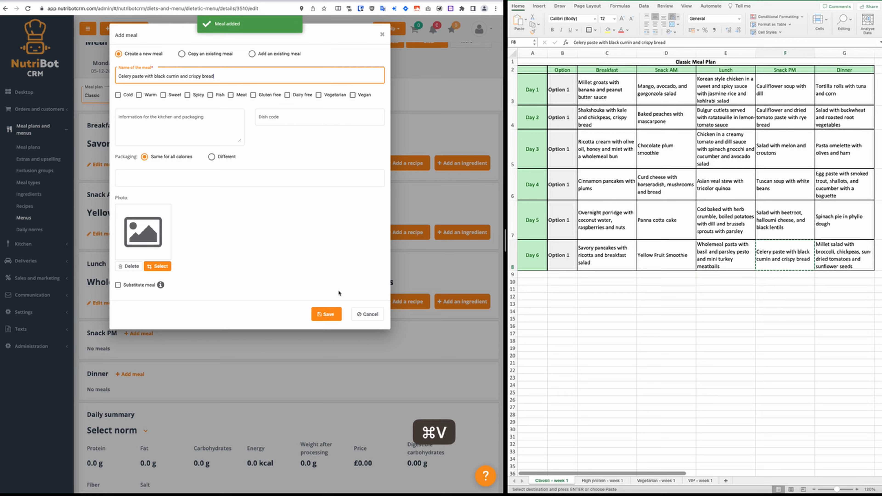
left_click(325, 313)
Add the Day 6 dinner, Millet salad with broccoli, chickpeas, sun-dried tomatoes and sunflower seeds, to Saturday's Classic 5 meals variant
left_click(844, 255)
key("super+c")
left_click(131, 403)
key("super+v")
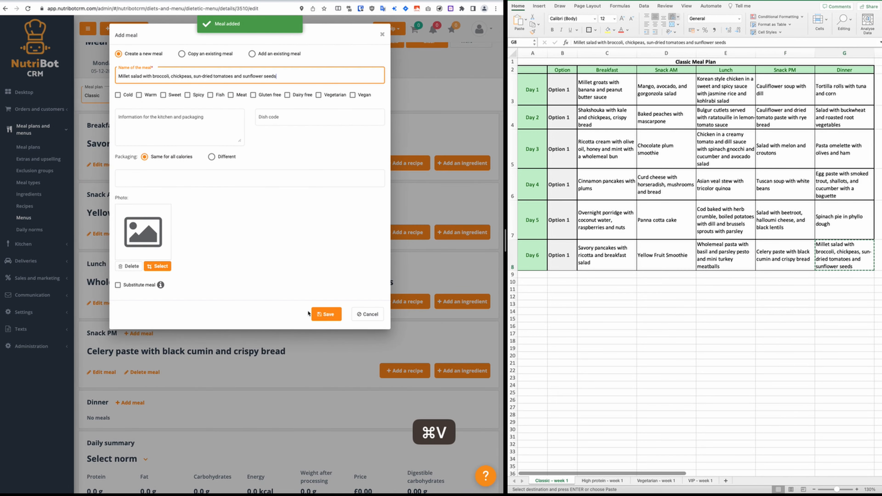
left_click(325, 313)
Recalculate Saturday's Classic 5 meals weights to 1500, 1800 and 2100 kcal and choose Classic 3 meals as a target for copying all dishes
left_click(331, 79)
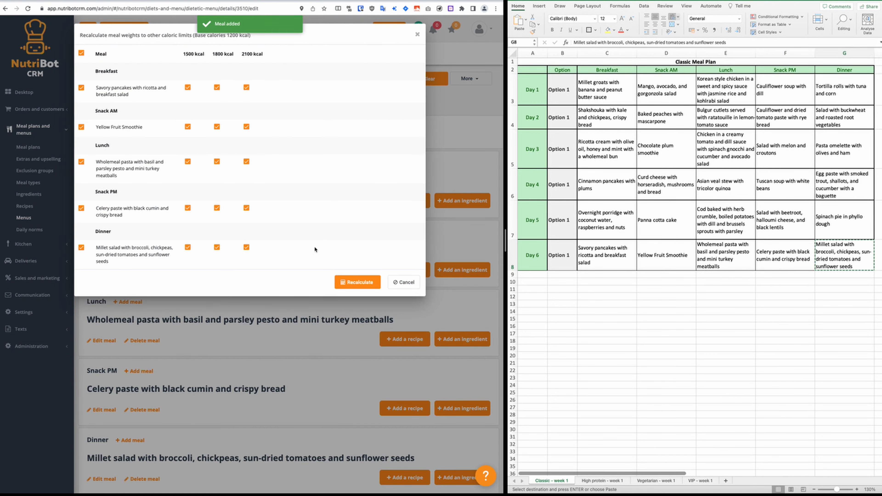
left_click(358, 281)
left_click(381, 79)
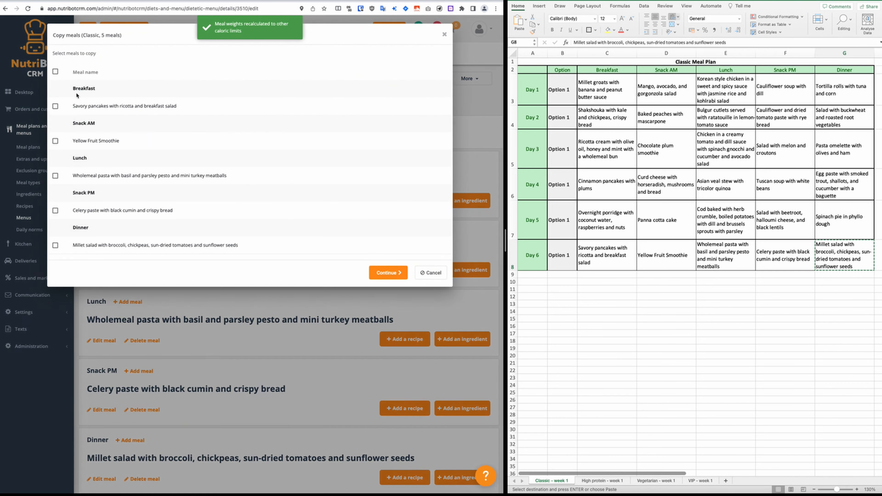
left_click(388, 272)
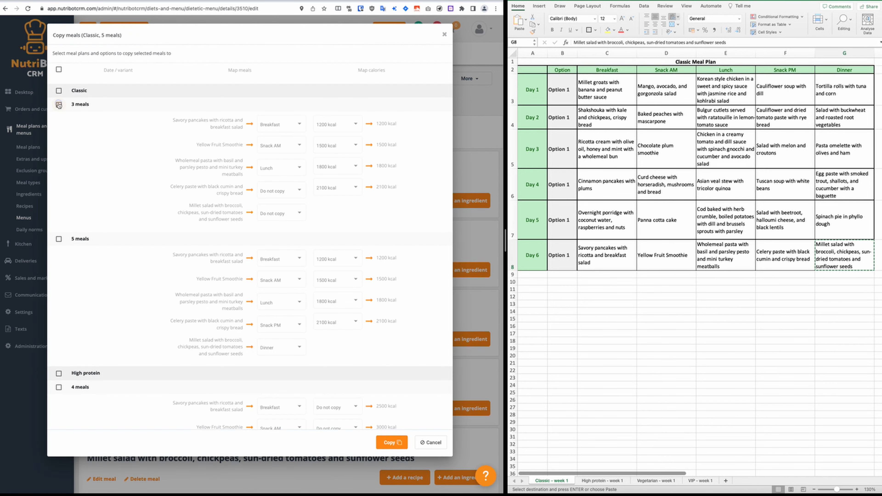
left_click(59, 105)
Include both High protein variants as copy targets and map 1200 kcal to 2500 and 3000 kcal for the 4 meals variant
scroll(60, 118, "down", 3)
left_click(59, 257)
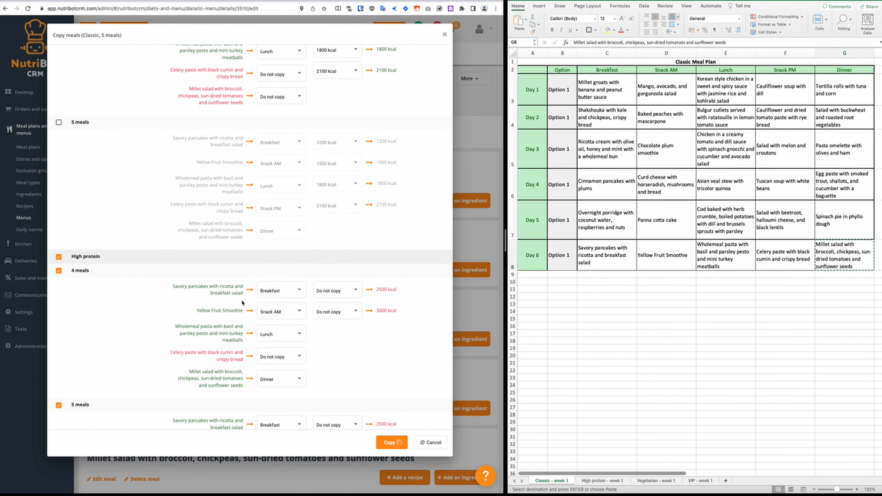
scroll(243, 305, "down", 1)
left_click(341, 250)
left_click(342, 264)
left_click(340, 272)
left_click(339, 284)
Map 1200 kcal to 2500 and 3000 kcal for the High protein 5 meals variant and copy the meals to the selected variants
scroll(331, 319, "down", 3)
left_click(326, 269)
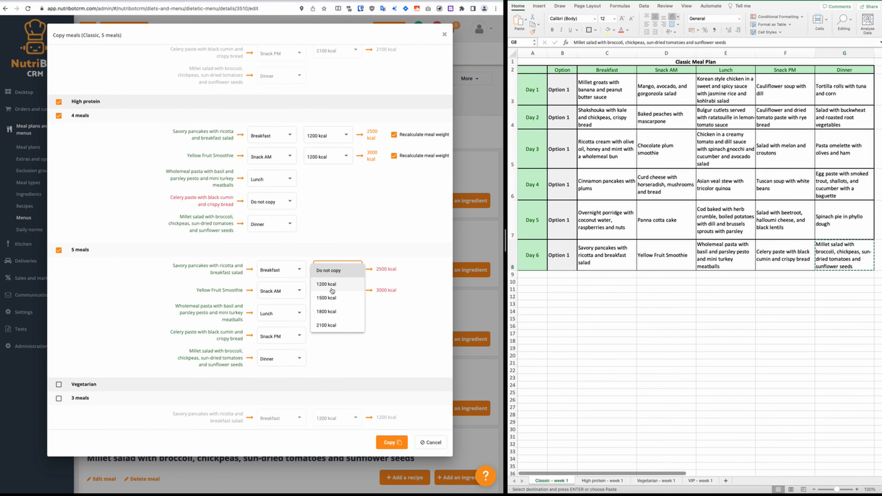
left_click(316, 283)
left_click(326, 291)
left_click(316, 305)
left_click(389, 439)
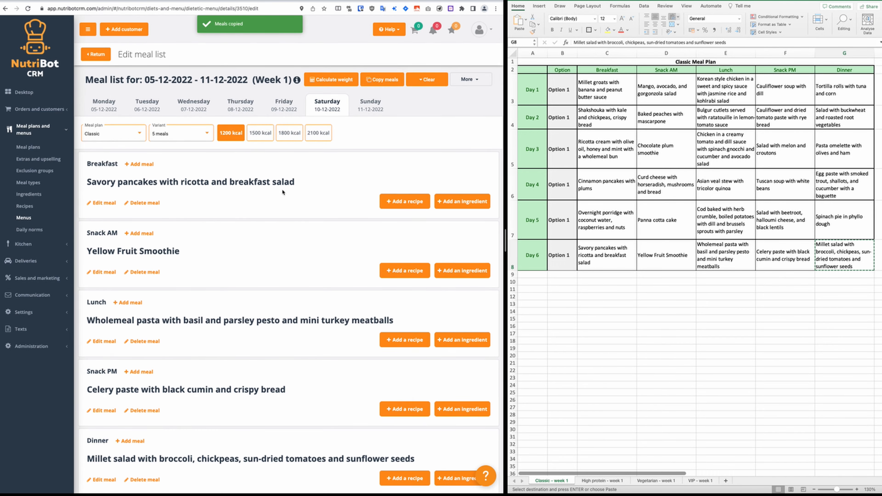
Review Saturday's daily meal list status for the Classic and High protein variants
left_click(466, 80)
left_click(460, 114)
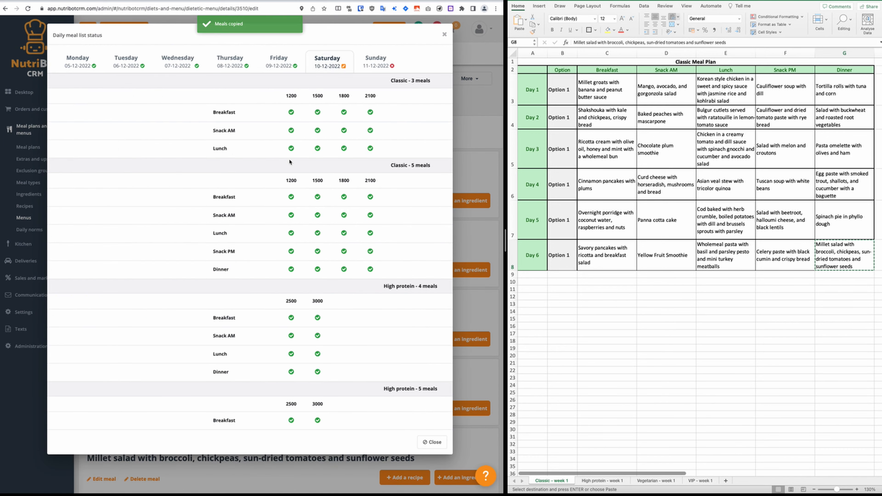
scroll(257, 199, "down", 10)
left_click(436, 443)
Display Saturday's Vegetarian plan in the 5 meals variant and bring up the Vegetarian - week 1 sheet
left_click(111, 133)
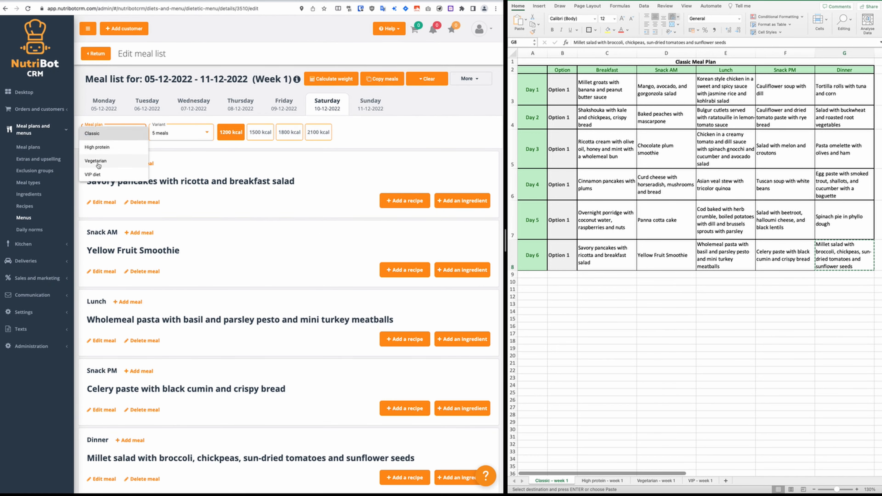
left_click(99, 163)
left_click(176, 133)
left_click(171, 146)
left_click(656, 481)
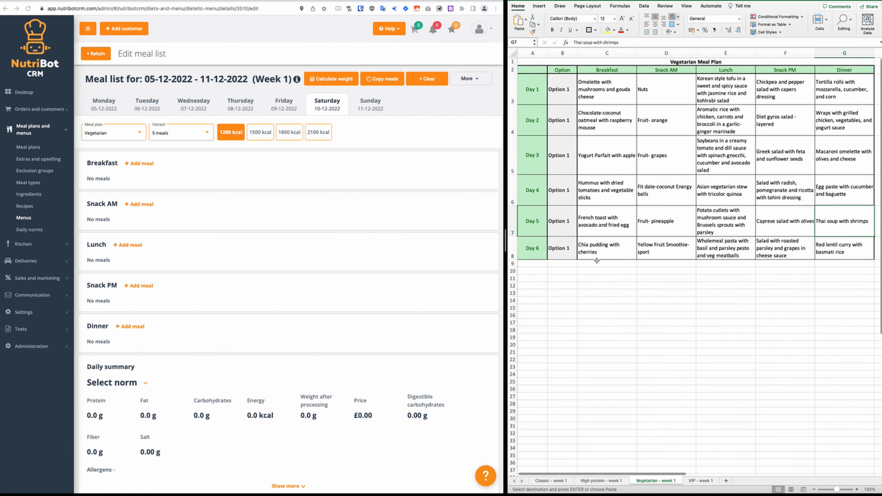
Add the Day 6 breakfast, Chia pudding with cherries, to Saturday's Vegetarian 5 meals variant
left_click(596, 246)
scroll(573, 257, "right", 1)
scroll(686, 275, "left", 1)
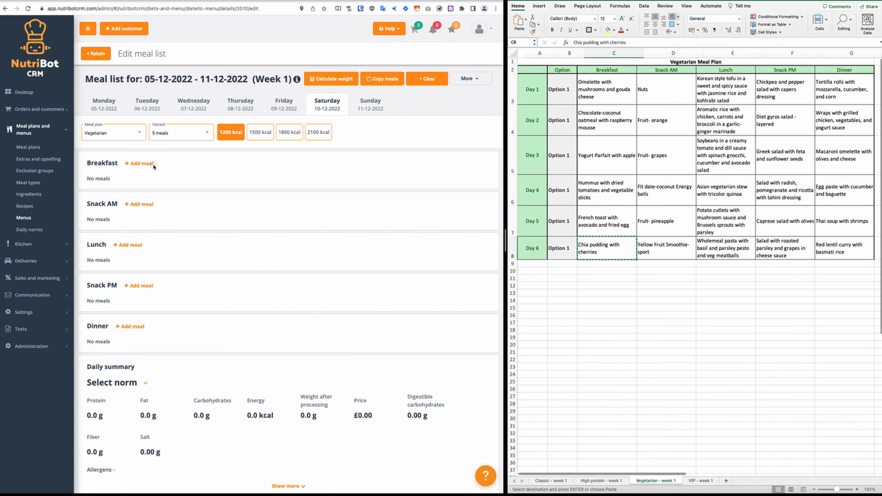
left_click(139, 164)
key("super+v")
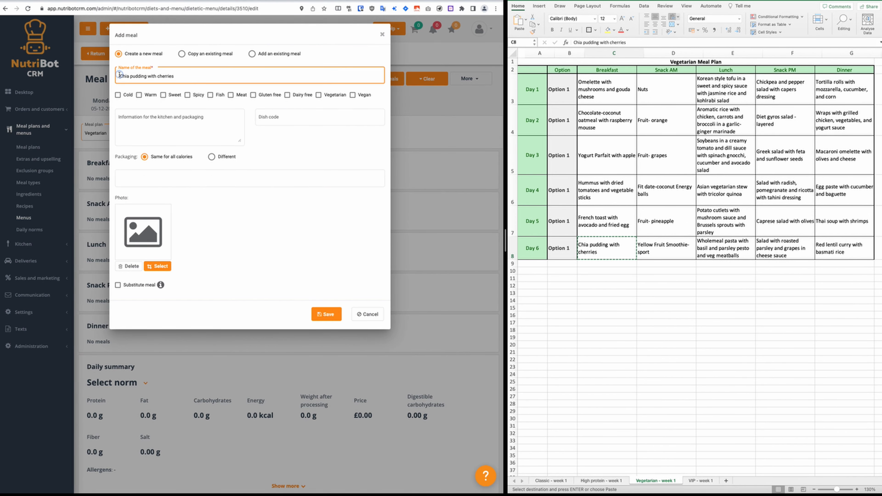
left_click(327, 314)
Add the Day 6 morning snack, Yellow Fruit Smoothie- sport, to Saturday's Vegetarian 5 meals variant
left_click(666, 248)
key("super+c")
left_click(149, 233)
key("super+a")
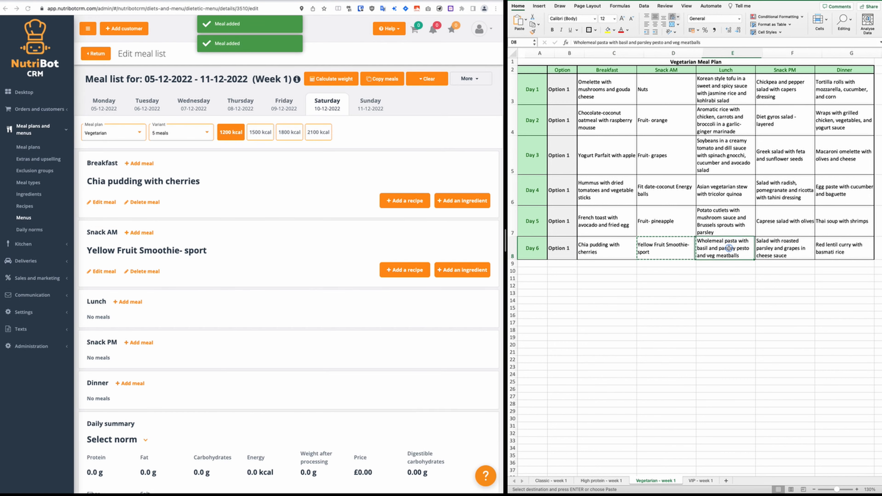
Add the Day 6 lunch, Wholemeal pasta with basil and parsley pesto and veg meatballs, to Saturday's Vegetarian 5 meals variant
left_click(726, 248)
key("super+c")
left_click(129, 301)
key("super+v")
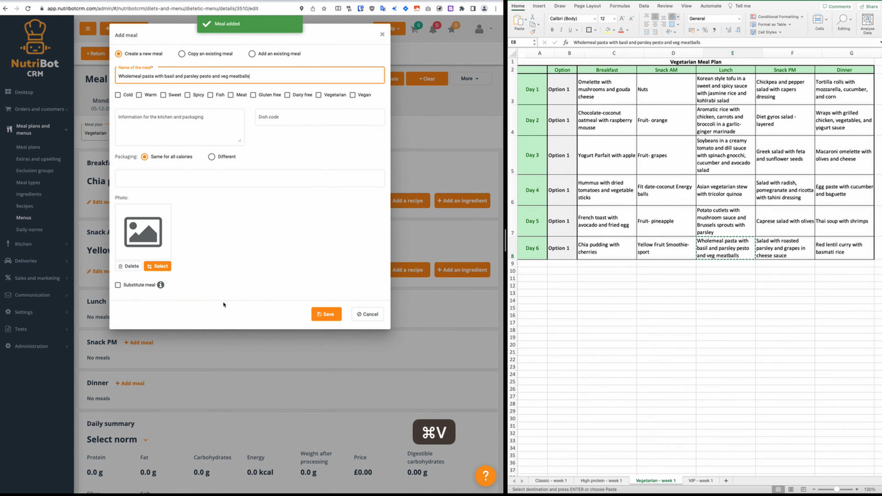
left_click(326, 314)
Add the Day 6 afternoon snack, Salad with roasted parsley and grapes in cheese sauce, to Saturday's Vegetarian 5 meals variant
left_click(785, 248)
key("super+c")
left_click(139, 371)
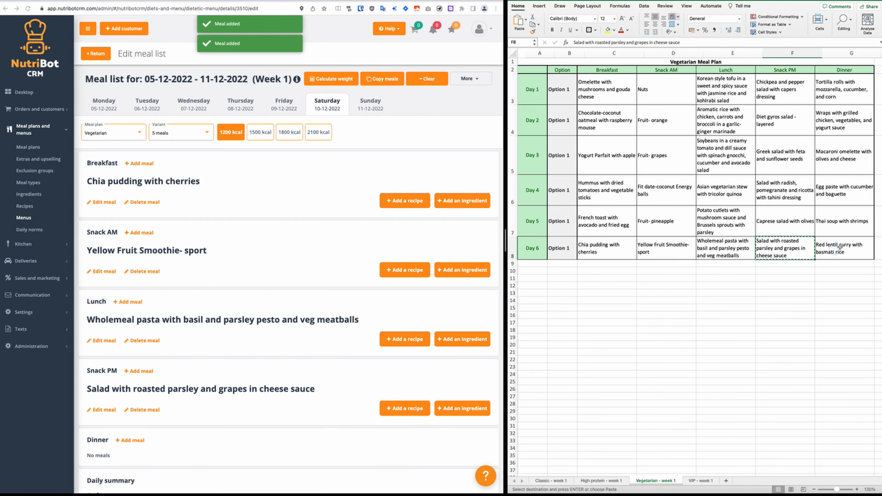
Add the Day 6 dinner, Red lentil curry with basmati rice, to Saturday's Vegetarian 5 meals variant
left_click(843, 248)
key("super+c")
left_click(130, 440)
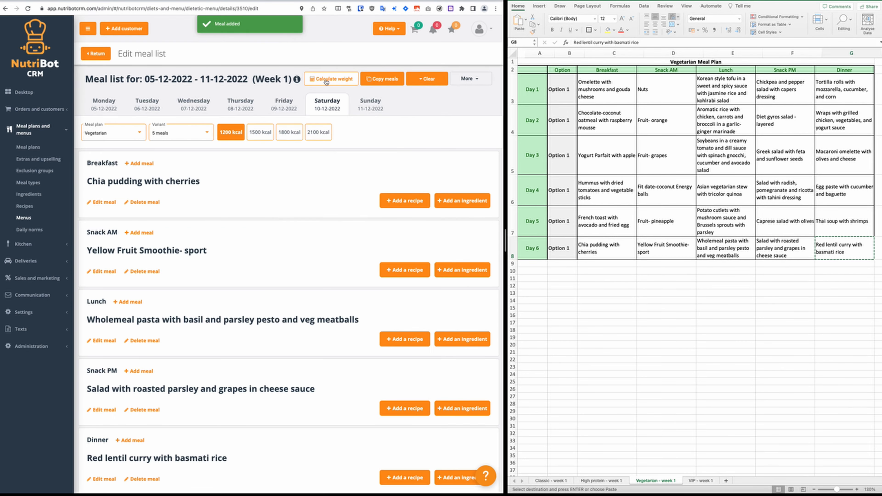
Recalculate Saturday's Vegetarian 5 meals weights to the other caloric limits and check the 3 meals variant
left_click(330, 79)
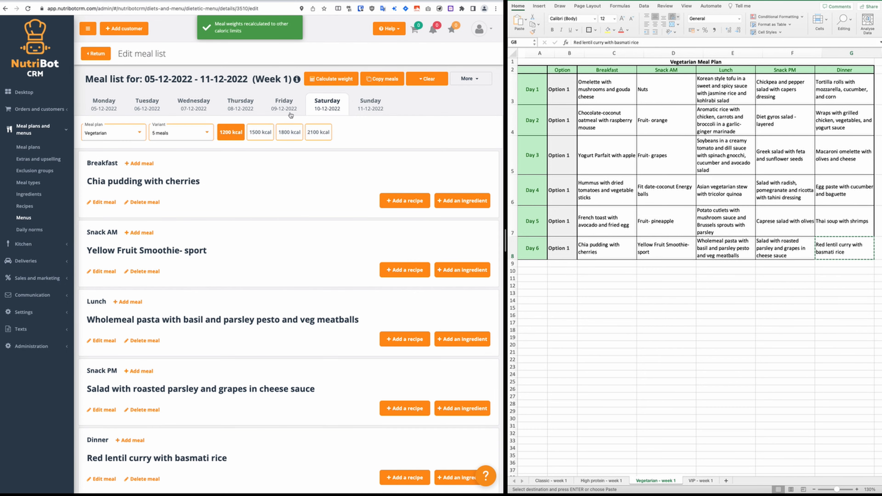
left_click(175, 133)
left_click(170, 121)
left_click(171, 135)
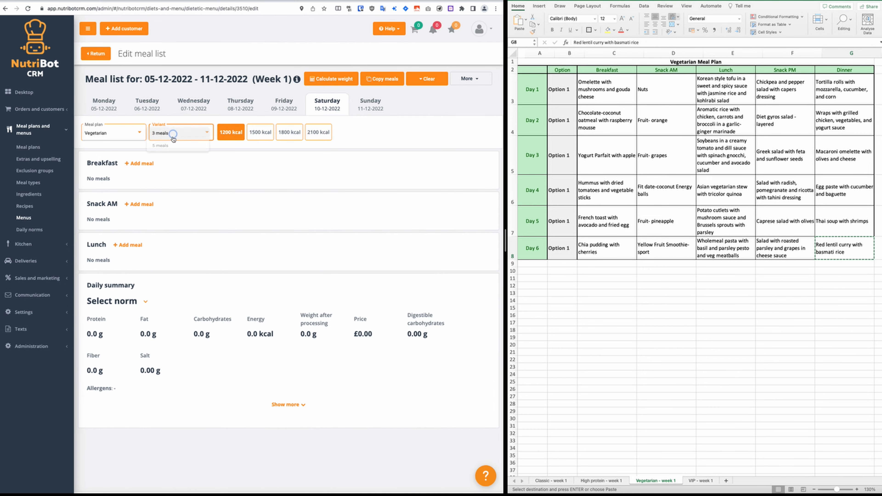
left_click(171, 144)
Copy Saturday's Vegetarian 5 meals dishes with all caloric limits to the Vegetarian 3 meals variant
left_click(380, 79)
left_click(388, 272)
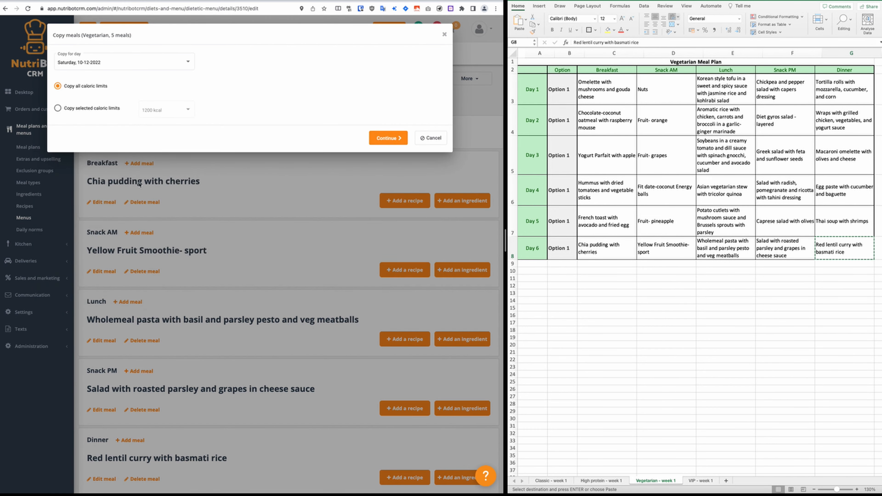
scroll(120, 217, "down", 20)
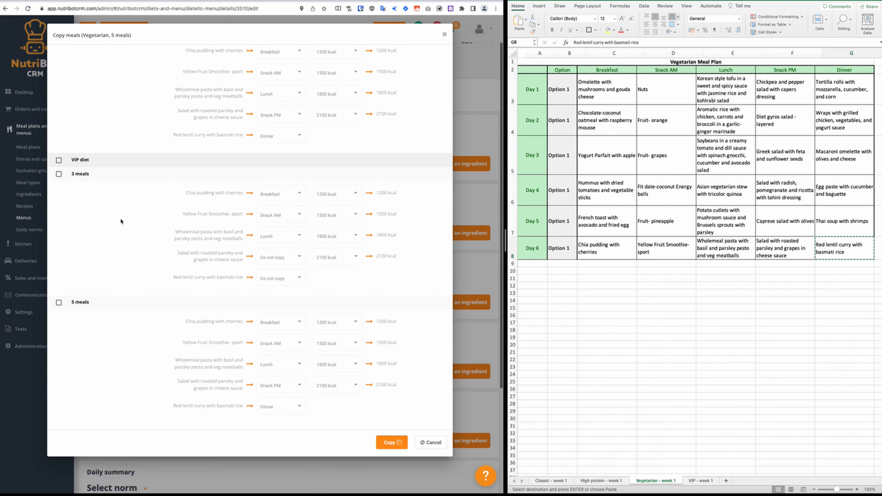
scroll(120, 217, "up", 7)
left_click(58, 158)
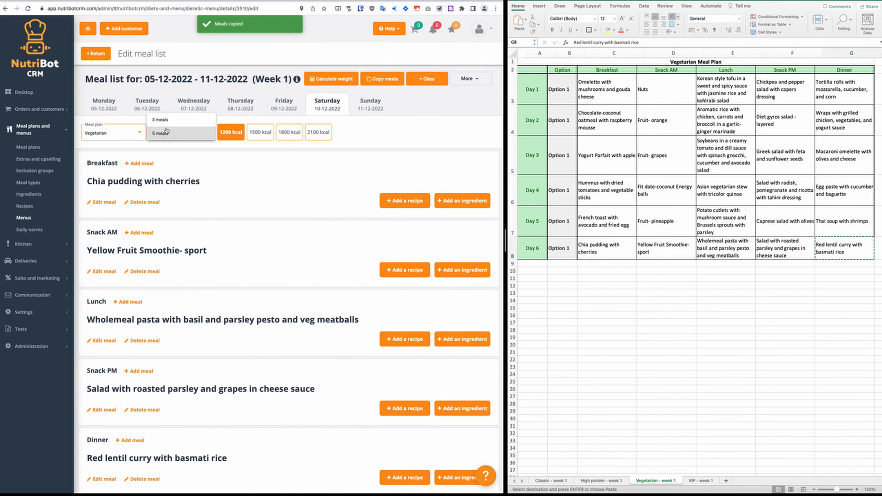
Check the dishes in Saturday's Vegetarian 3 meals variant and review the daily meal list status
left_click(160, 119)
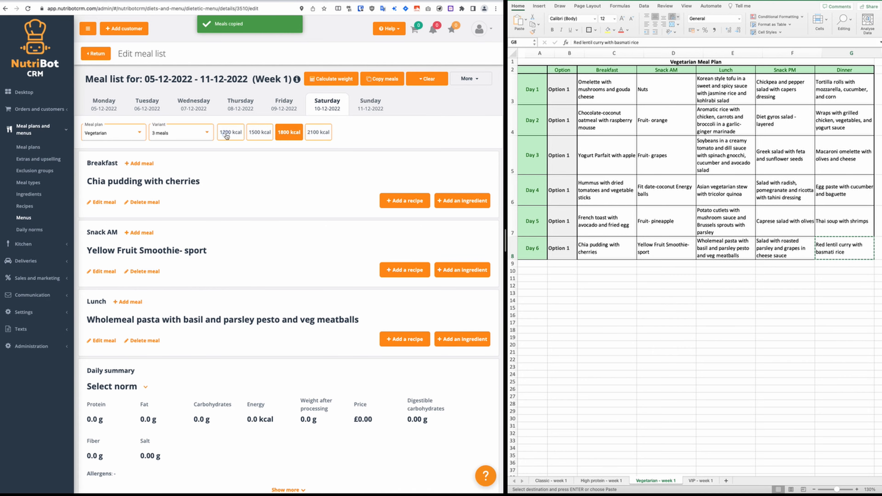
left_click(457, 83)
left_click(459, 129)
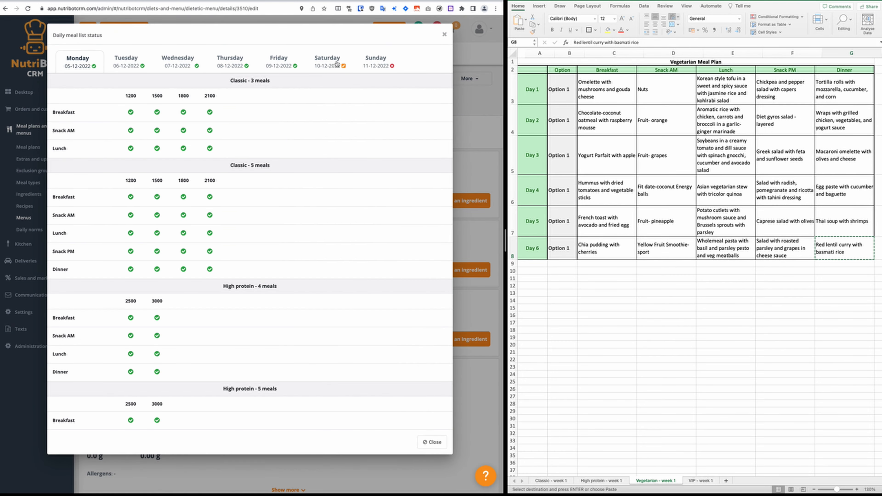
scroll(280, 242, "down", 10)
left_click(431, 442)
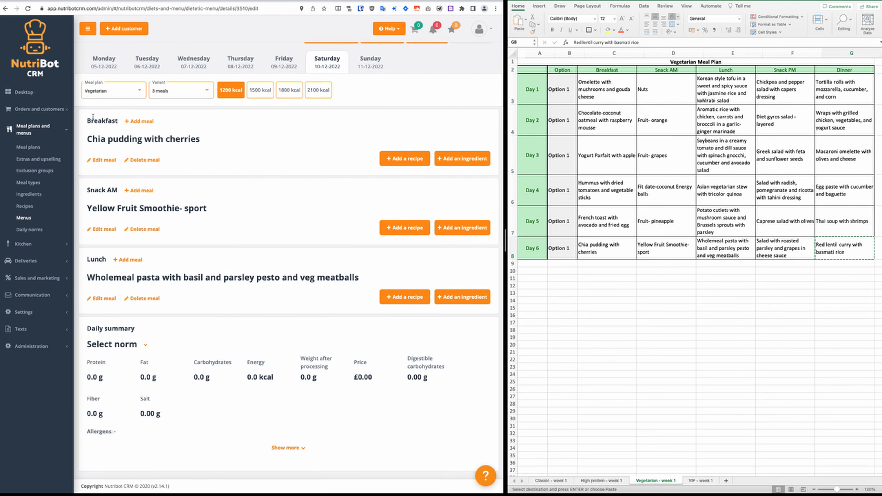
Copy all of Saturday's Classic 5 meals dishes at 1200 kcal to the VIP diet 5 meals variant
left_click(105, 90)
left_click(110, 67)
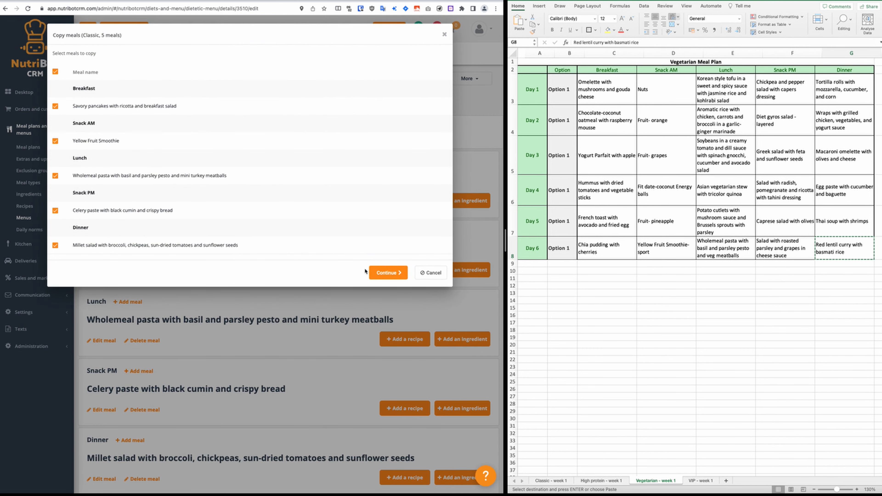
left_click(382, 272)
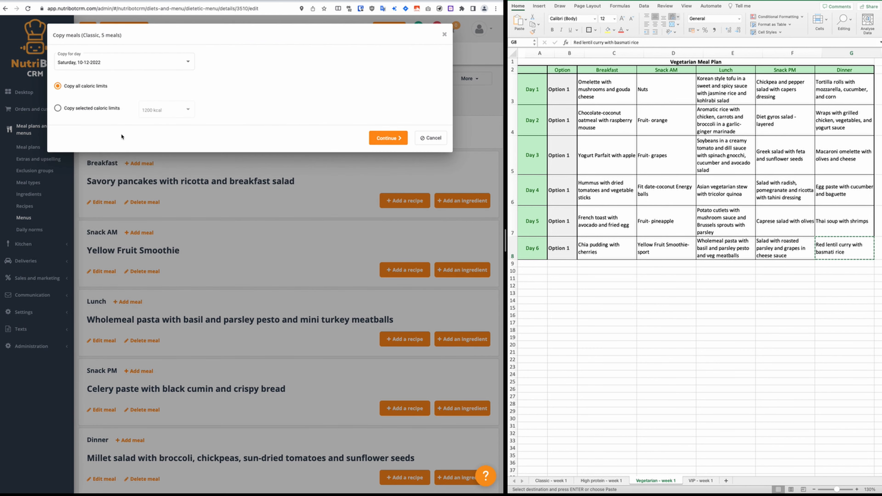
scroll(118, 254, "down", 20)
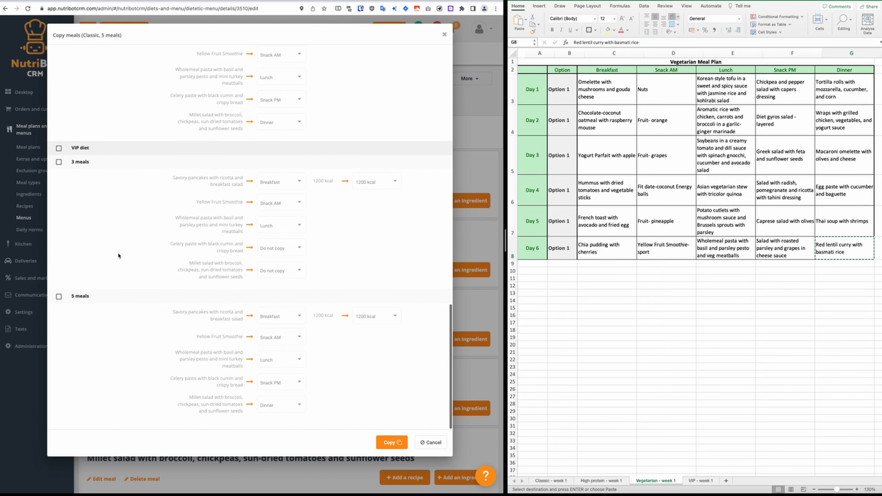
left_click(59, 296)
left_click(390, 442)
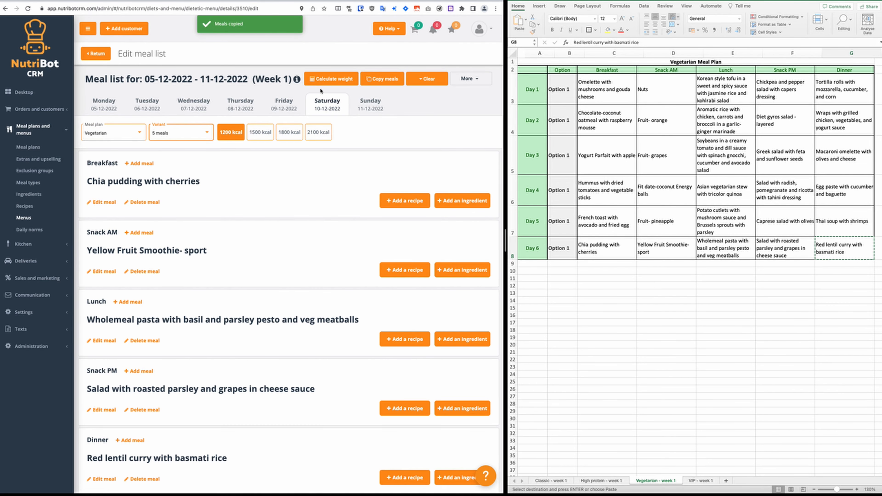
Copy all of Saturday's Vegetarian 5 meals dishes at 1200 kcal to the VIP diet 5 meals variant
left_click(382, 78)
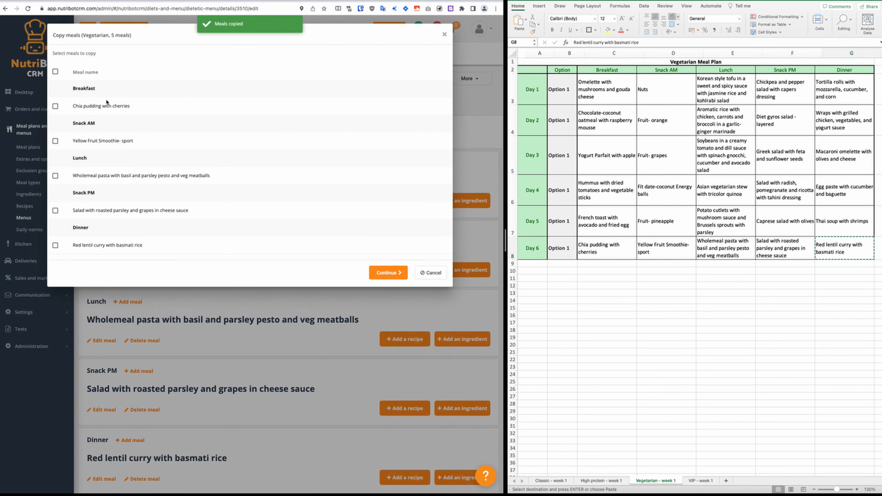
left_click(384, 272)
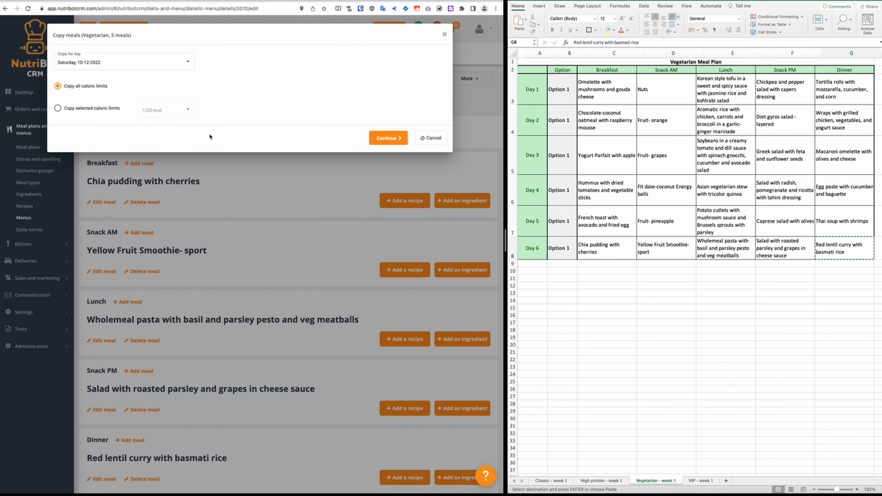
left_click(58, 108)
left_click(387, 138)
scroll(131, 286, "down", 5)
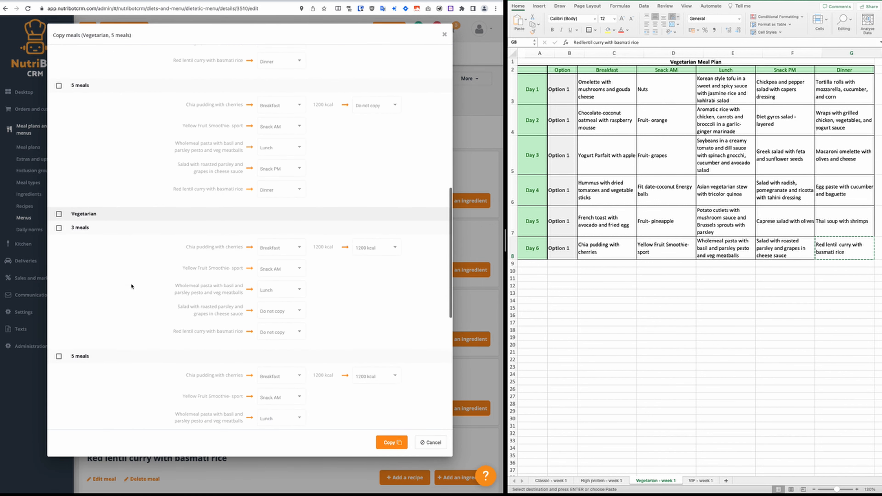
scroll(132, 286, "down", 8)
left_click(58, 302)
left_click(388, 442)
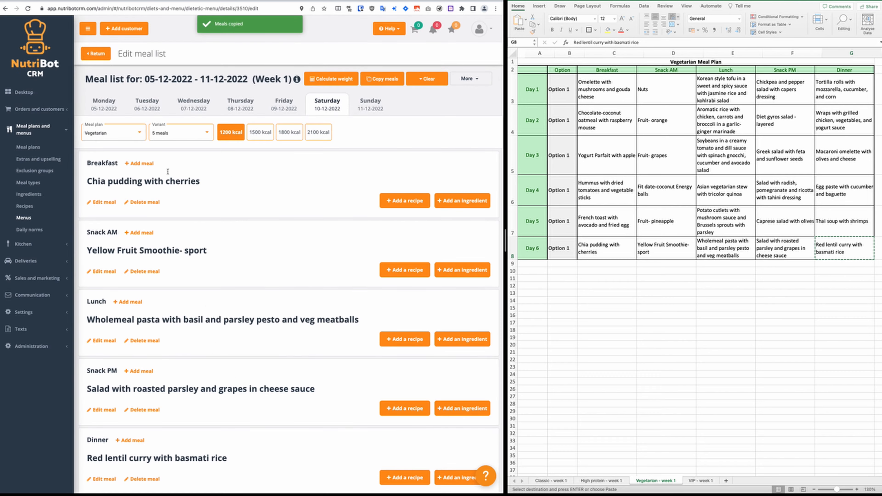
Display Saturday's VIP diet 5 meals variant and bring up the Day 6 options in the VIP - week 1 sheet
left_click(111, 132)
left_click(100, 149)
left_click(167, 137)
left_click(167, 150)
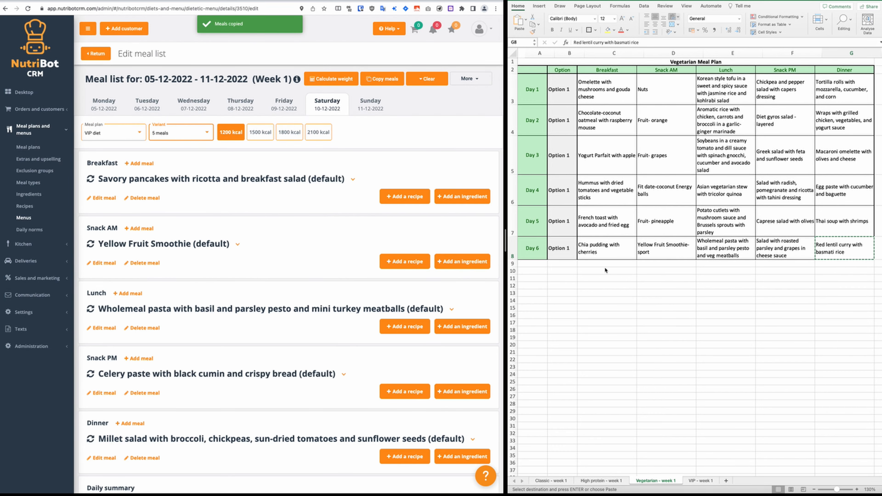
left_click(695, 481)
scroll(677, 313, "down", 5)
Add the Day 6 Option 3 morning snack, Fruit- melon, to Saturday's VIP diet 5 meals variant
left_click(671, 325)
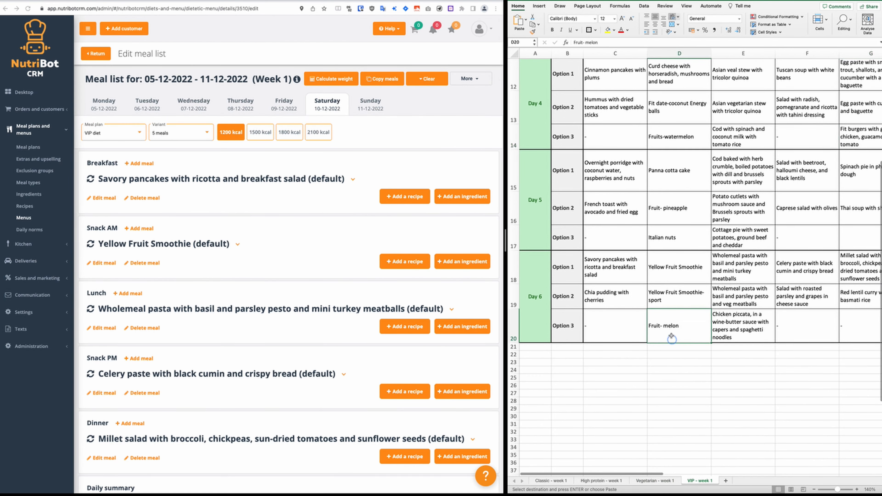
key("super+c")
left_click(149, 228)
key("super+v")
left_click(324, 313)
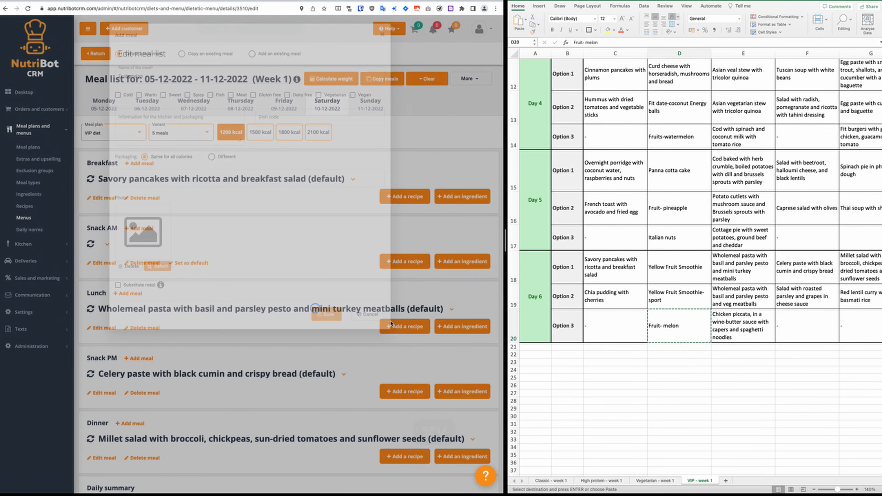
Add the Option 3 lunch, Chicken piccata, in a wine-butter sauce with capers and spaghetti noodles, to Saturday's VIP diet 5 meals variant
left_click(743, 325)
key("super+c")
left_click(127, 293)
key("super+v")
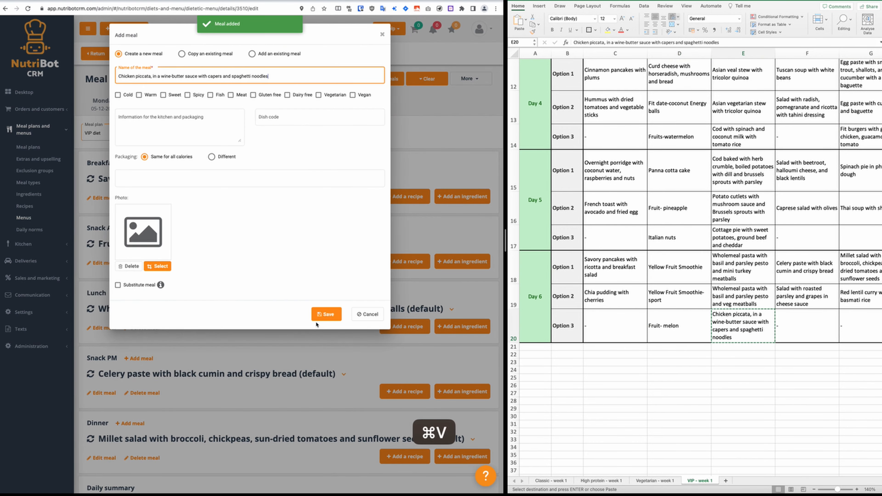
left_click(325, 314)
scroll(620, 332, "left", 2)
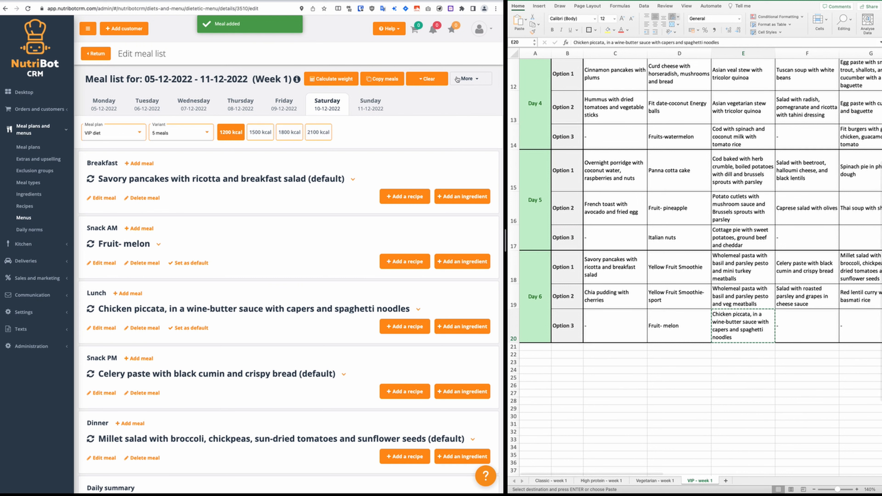
Review Saturday's daily meal list status across the meal plans
left_click(470, 78)
left_click(455, 131)
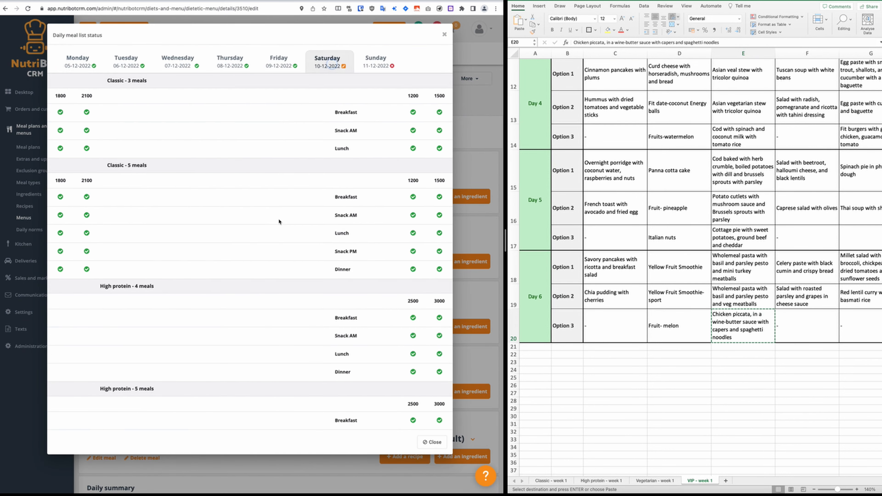
scroll(248, 280, "down", 10)
left_click(431, 442)
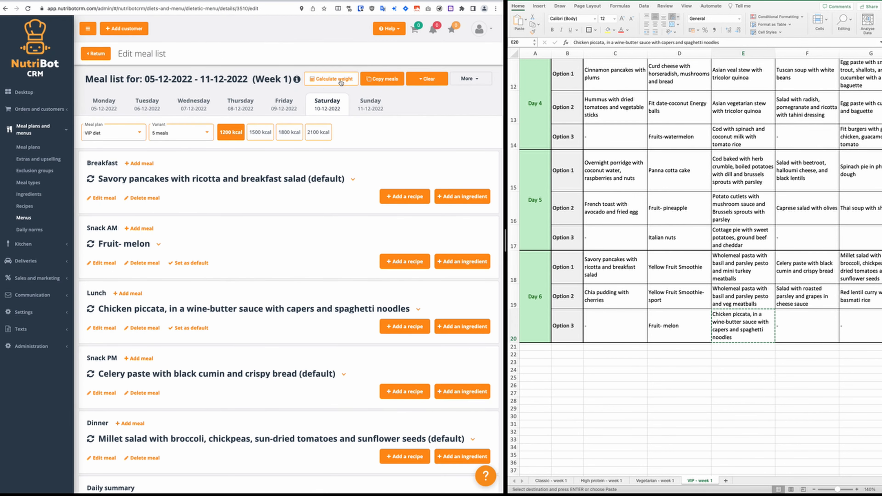
Recalculate Saturday's VIP diet 5 meals weights from 1200 kcal to the other caloric limits
left_click(330, 79)
left_click(358, 424)
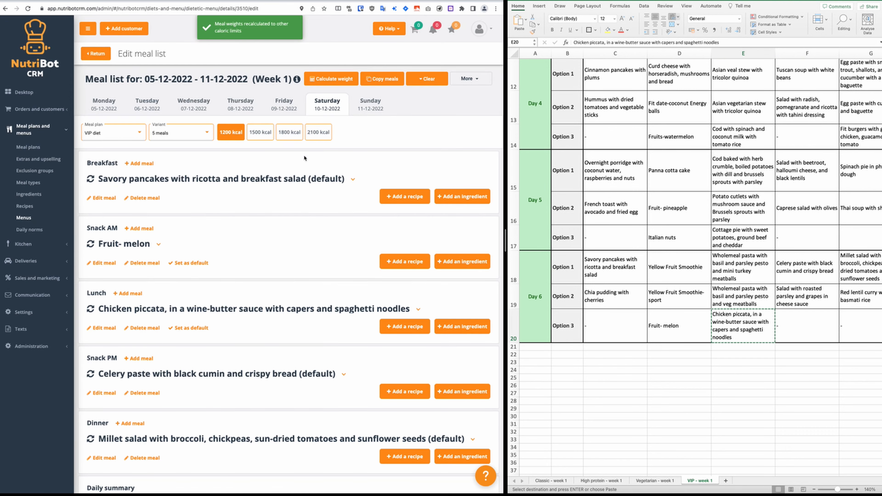
left_click(250, 133)
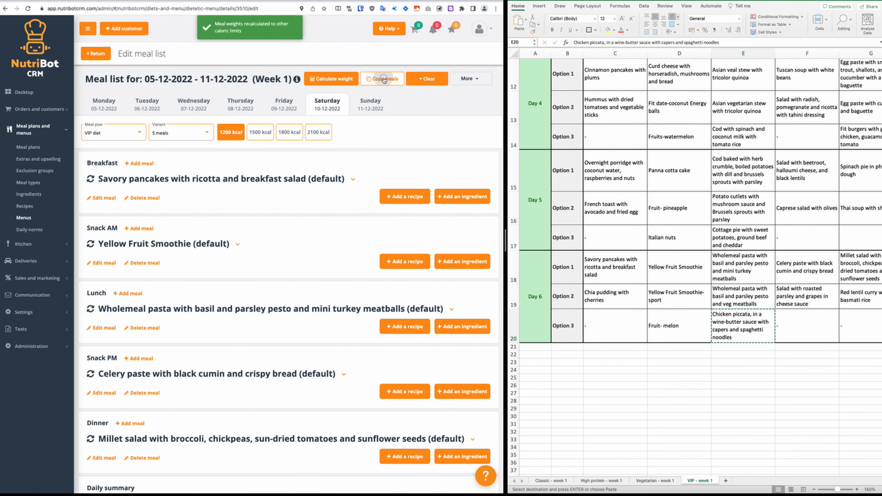
Copy Saturday's VIP diet 5 meals menu to the 3 meals variant for all caloric limits
left_click(379, 78)
left_click(391, 393)
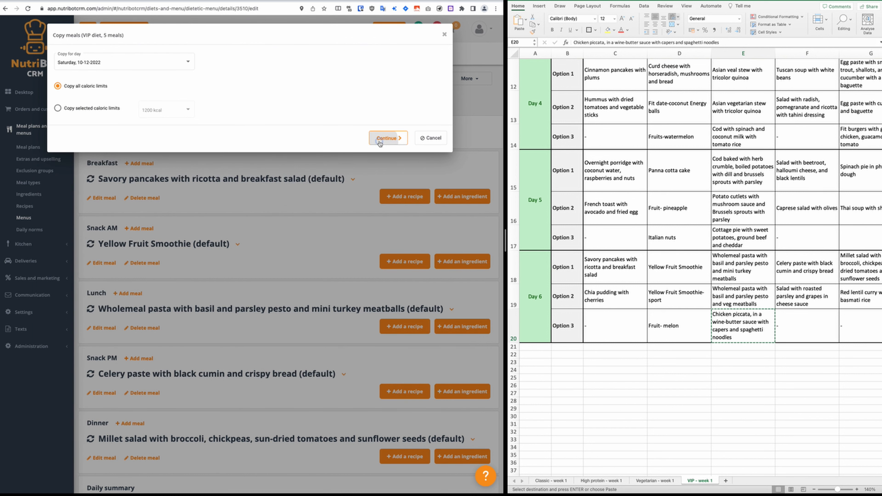
left_click(385, 138)
scroll(192, 215, "down", 10)
scroll(79, 173, "up", 1)
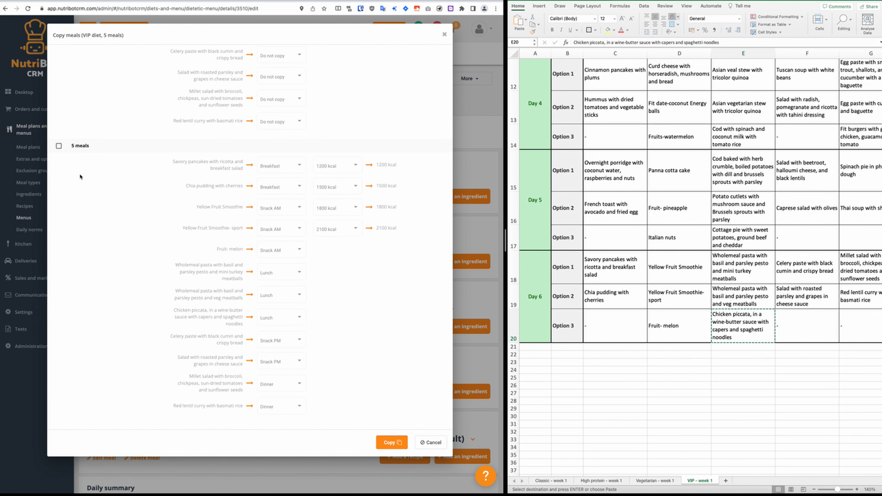
scroll(69, 146, "down", 3)
left_click(59, 110)
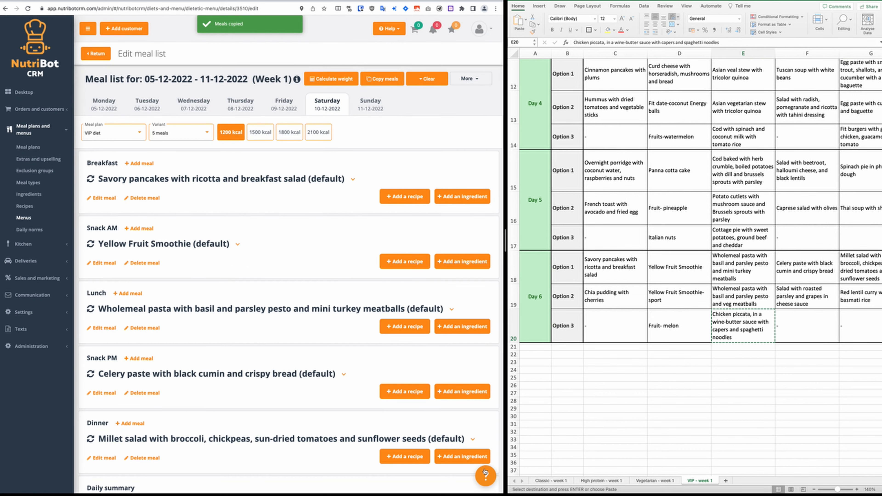
Check the daily meal list status from Monday to Thursday against Step 10 of the help guide and open its menu publication instructions
left_click(469, 78)
left_click(462, 114)
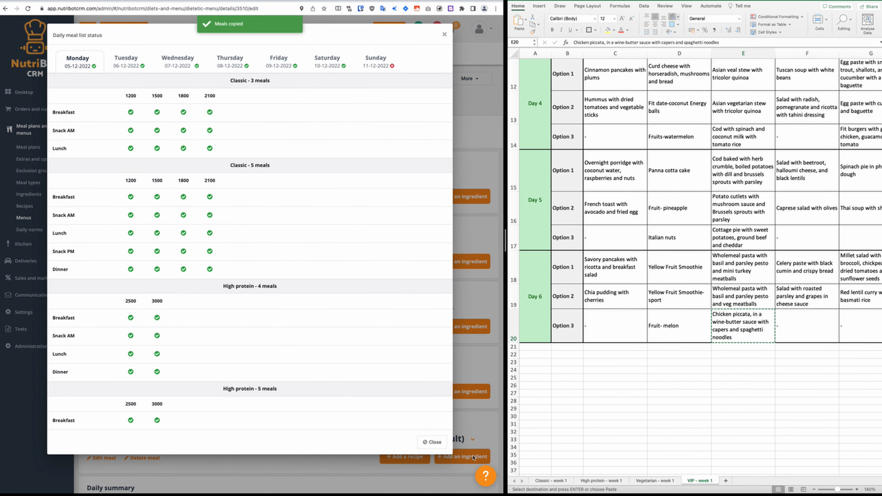
left_click(486, 475)
left_click(373, 338)
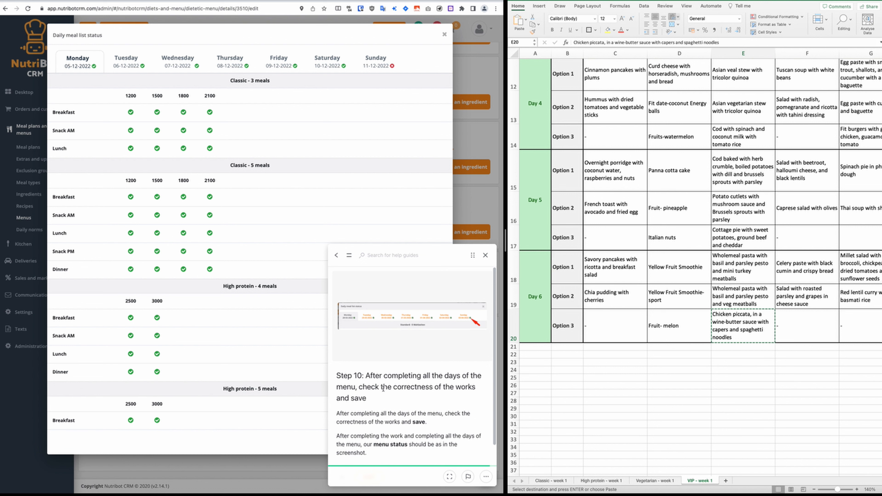
scroll(384, 389, "down", 2)
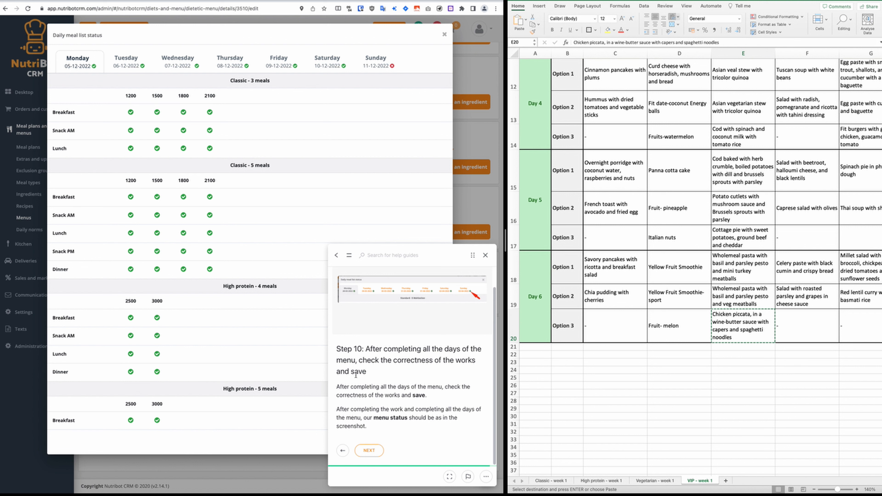
left_click(136, 64)
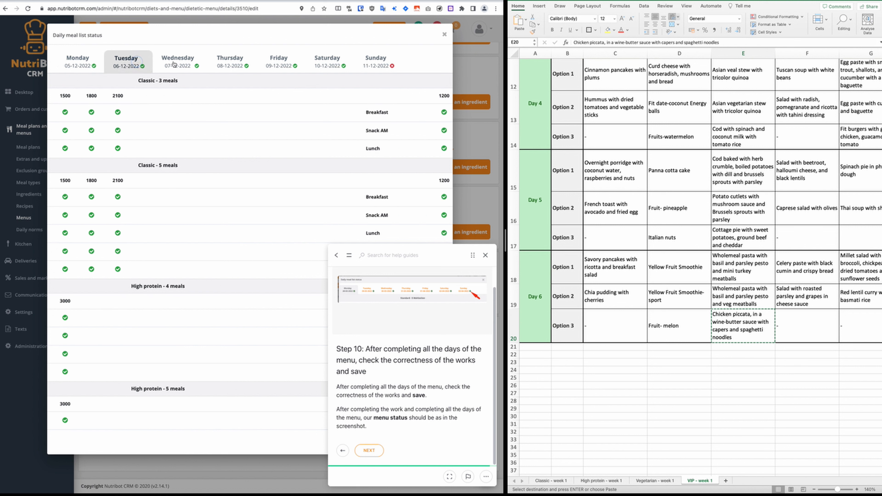
left_click(184, 61)
left_click(243, 62)
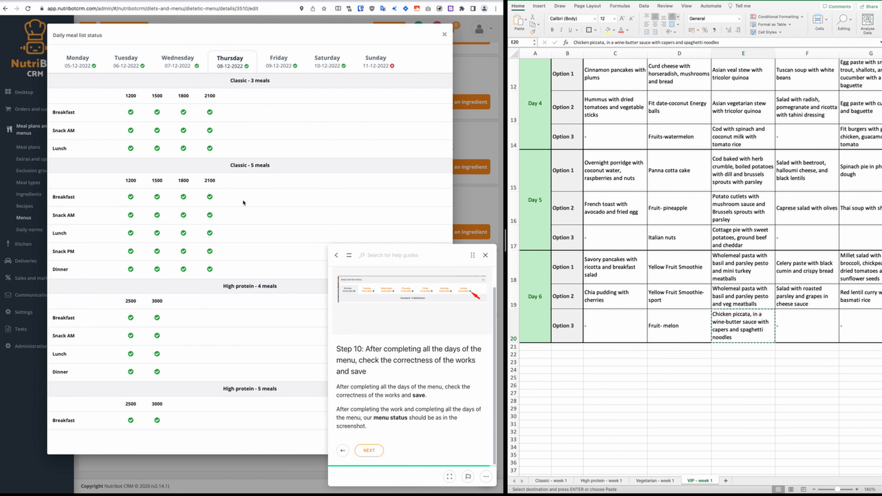
left_click(370, 455)
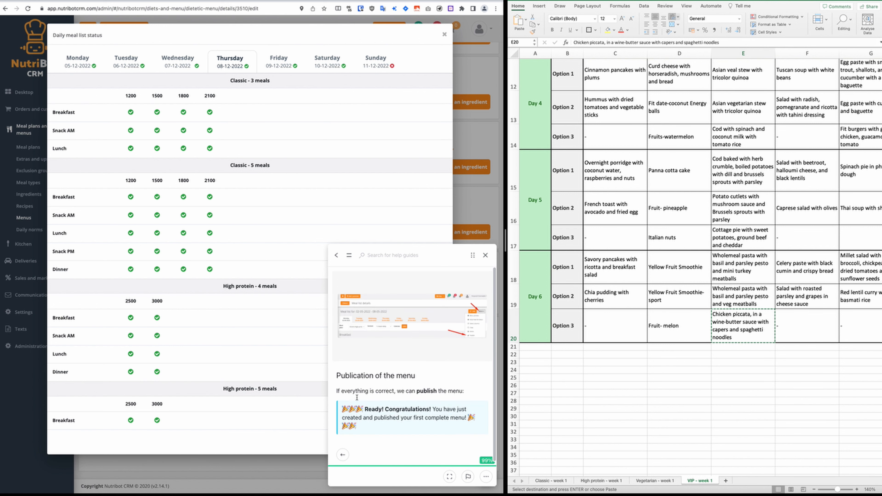
left_click(444, 35)
Preview the week's VIP diet 5 meals menu at 1200, 1500, 1800 and 2100 kcal
left_click(468, 79)
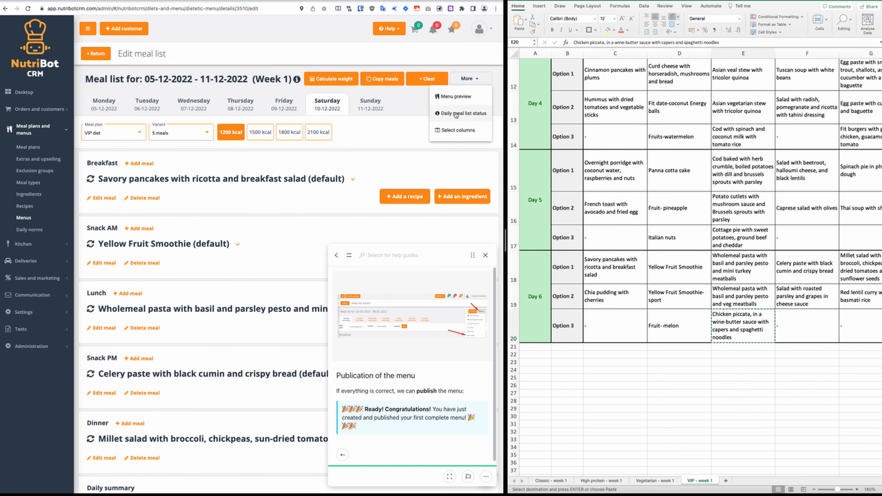
left_click(453, 97)
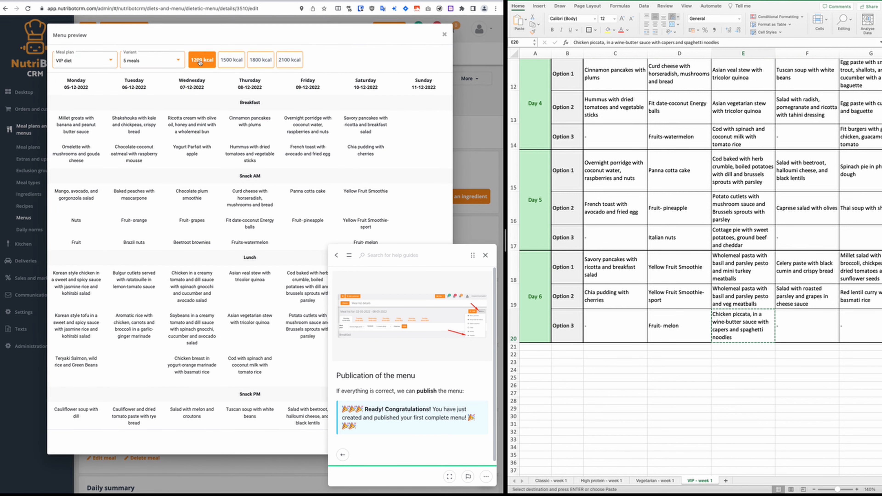
left_click(231, 60)
left_click(260, 60)
left_click(289, 59)
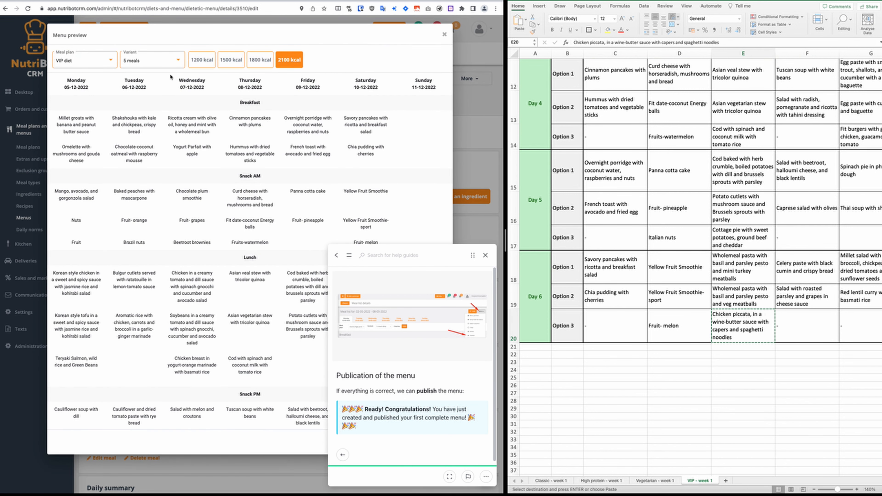
Preview the VIP diet 3 meals variant at 1200, 1500 and 1800 kcal, and switch the preview back to 5 meals
left_click(130, 61)
left_click(131, 47)
left_click(83, 60)
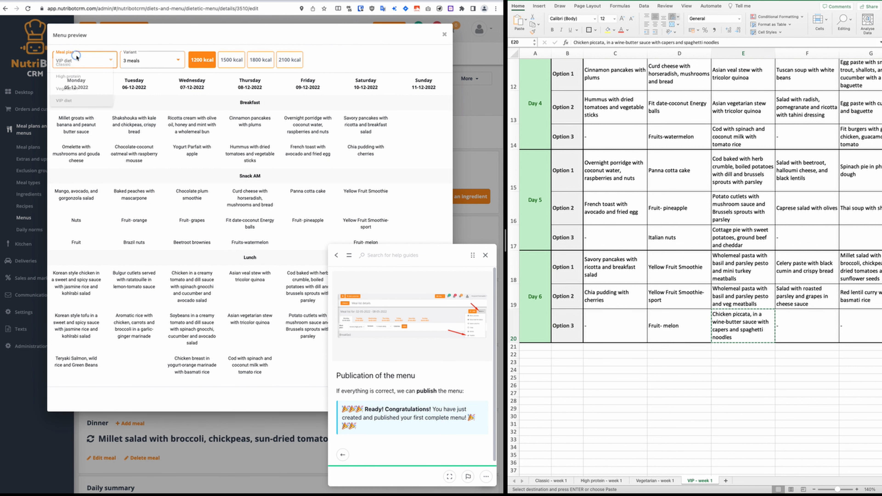
left_click(166, 104)
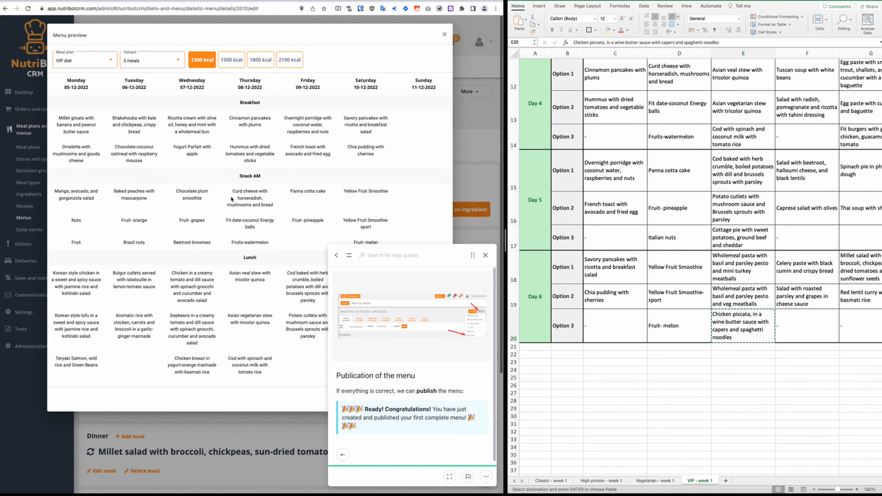
left_click(231, 60)
left_click(269, 62)
left_click(142, 61)
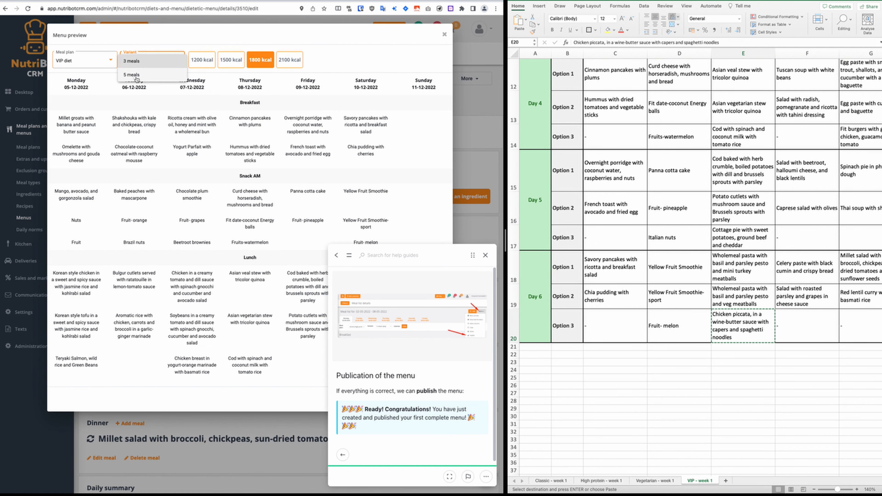
left_click(136, 74)
Preview the week's Classic menu for the 3 meals and 5 meals variants
left_click(80, 62)
left_click(71, 66)
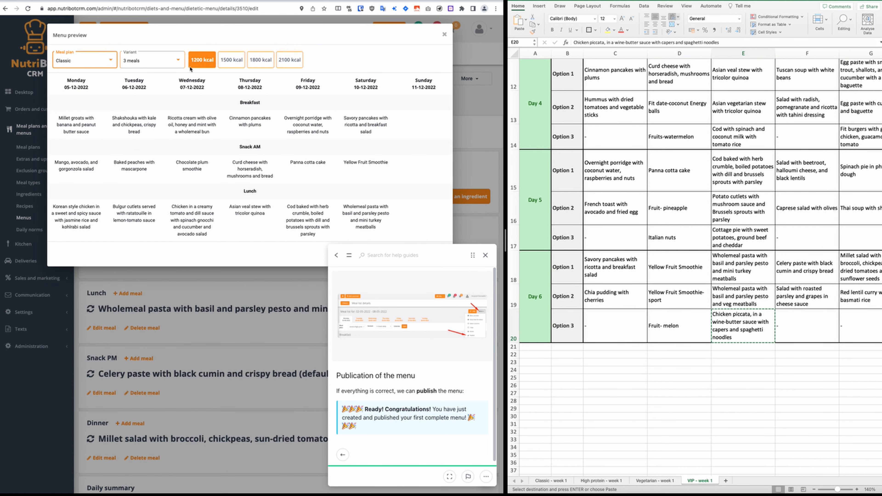
left_click(239, 60)
left_click(154, 60)
left_click(135, 74)
Preview the High protein 4 meals menu, and close the preview and the help guide
left_click(93, 62)
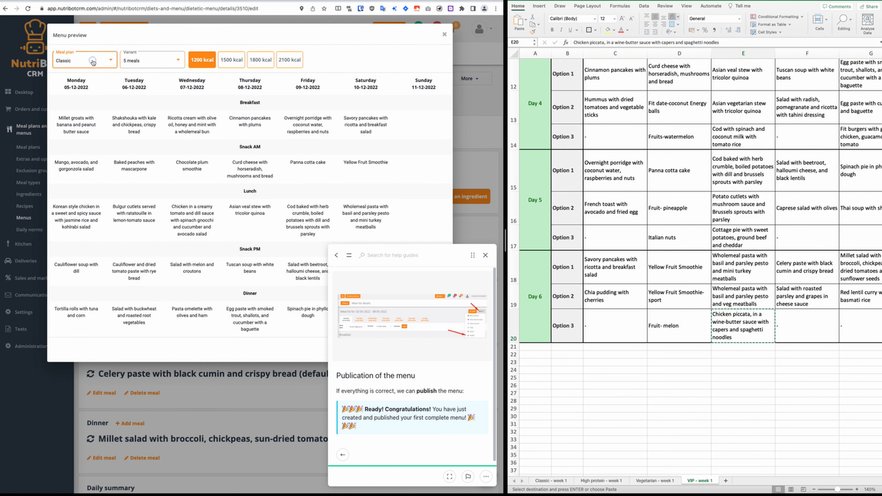
left_click(92, 87)
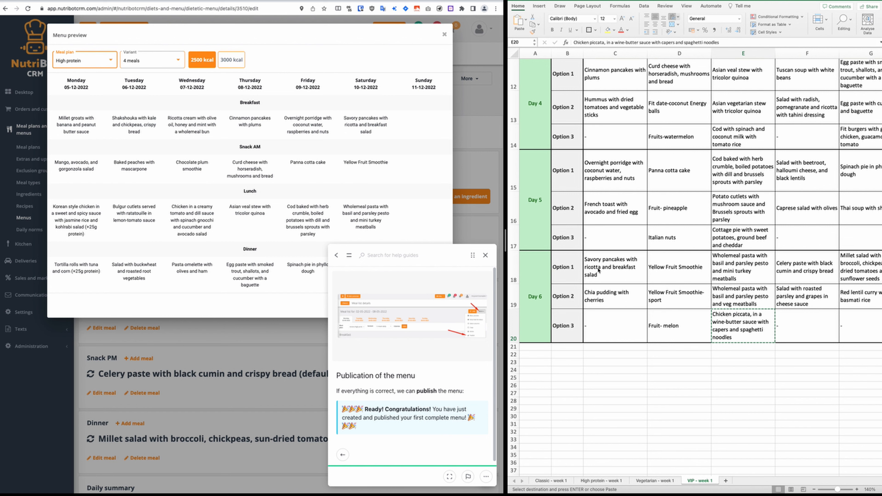
left_click(444, 35)
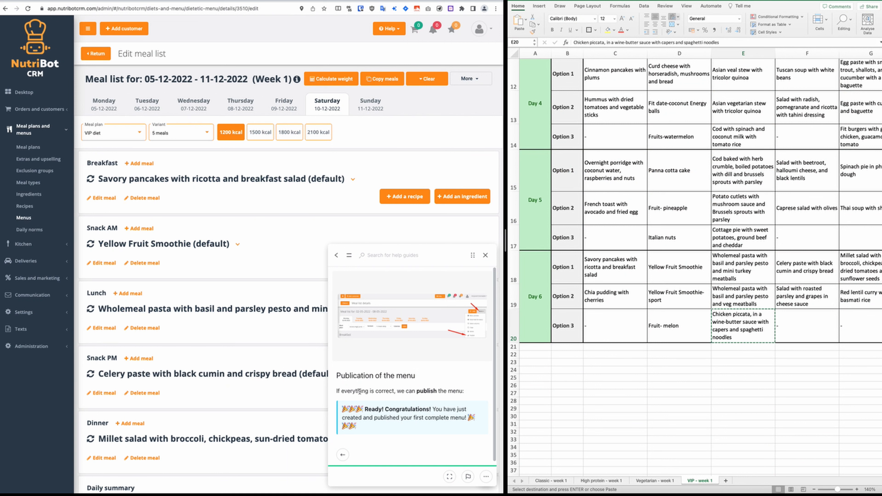
left_click(485, 255)
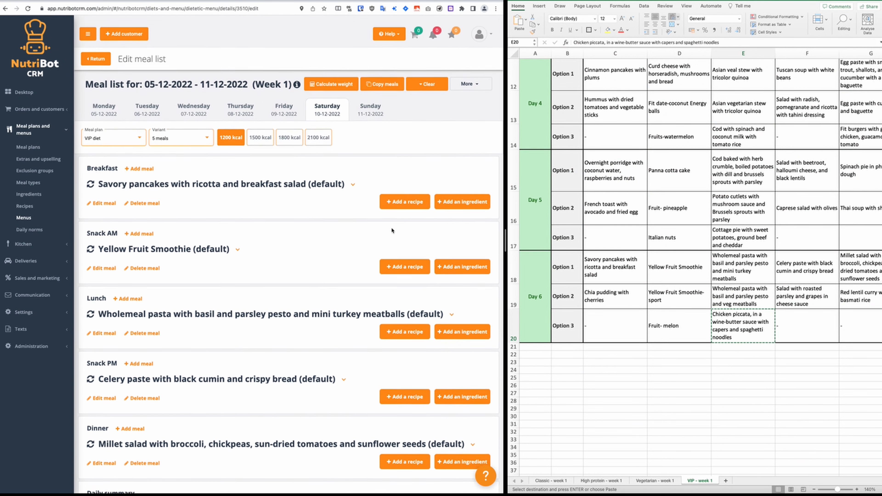
Leave editing, examine the additional actions available for the Week 1 meal list, and return to the meal lists overview
left_click(471, 79)
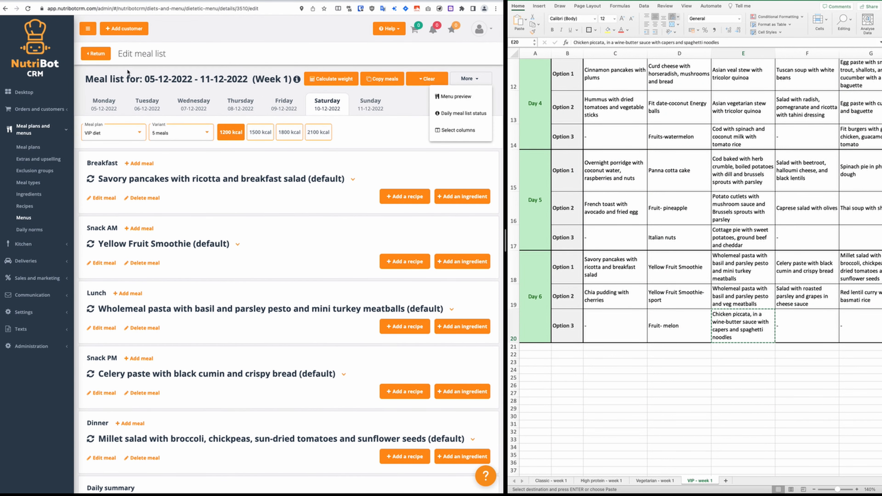
left_click(97, 54)
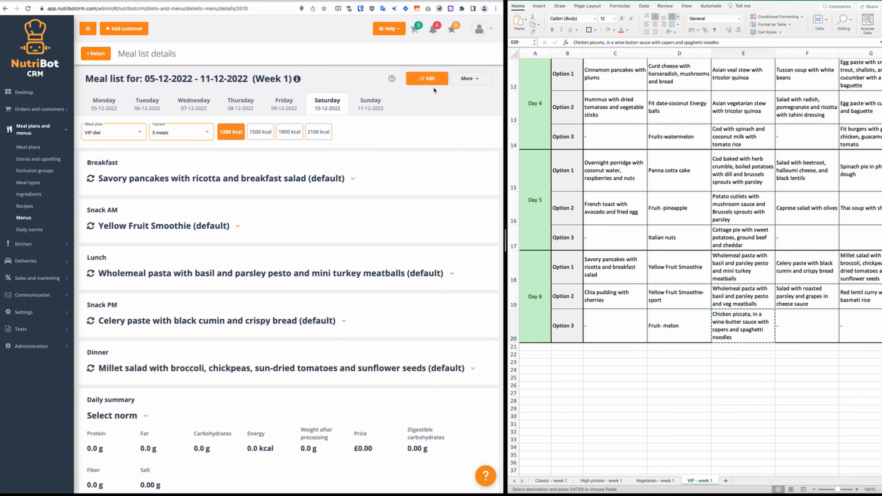
left_click(471, 78)
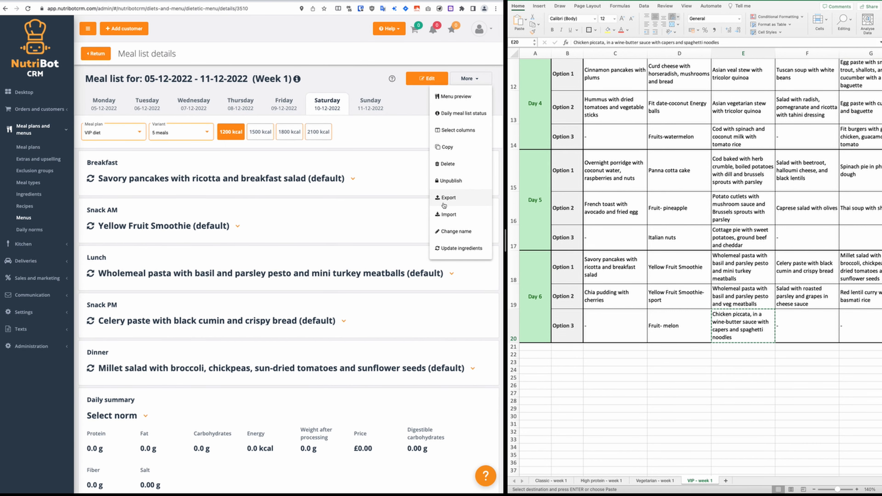
left_click(372, 153)
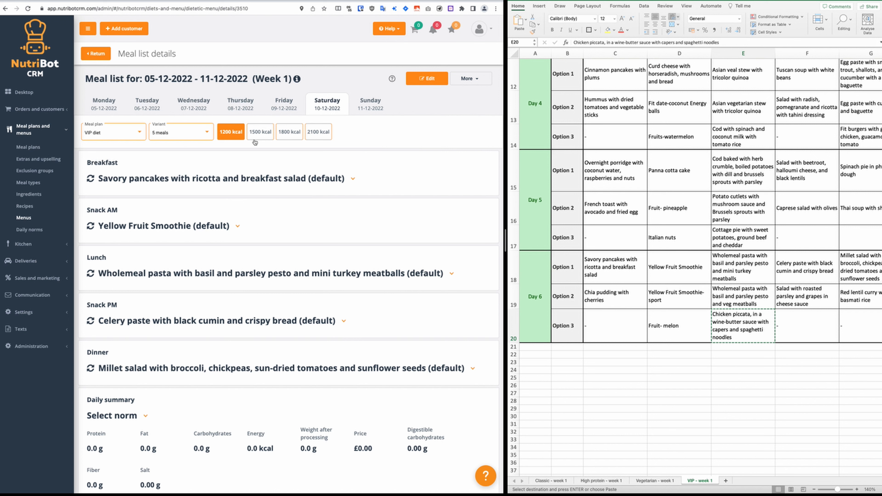
left_click(95, 54)
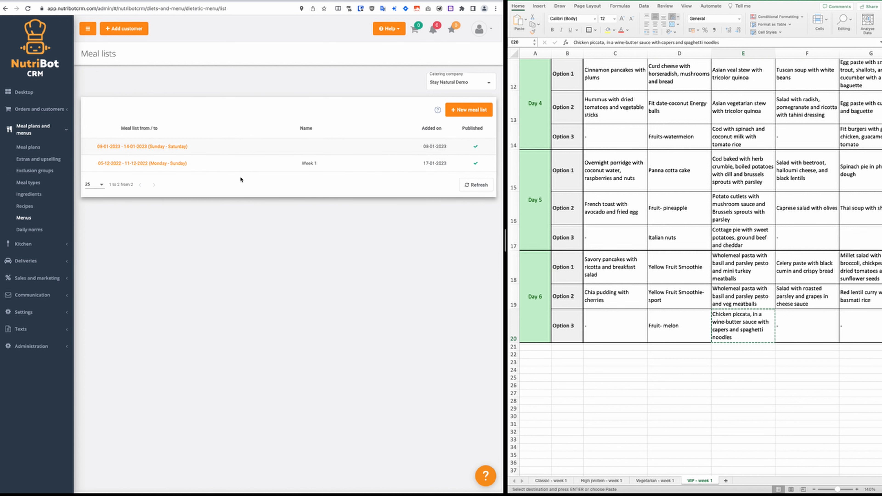
Start a copy of the 05-12-2022 to 11-12-2022 Week 1 meal list with the starting date 23/01/2023
left_click(159, 164)
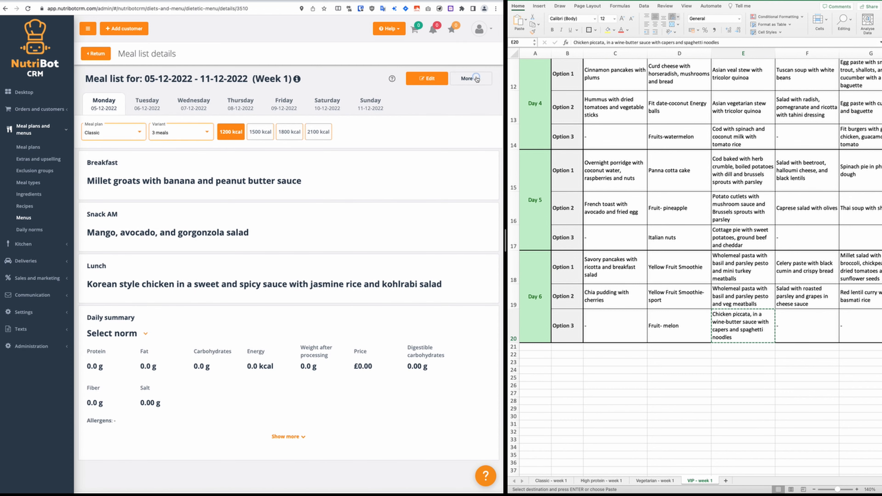
left_click(476, 79)
left_click(461, 164)
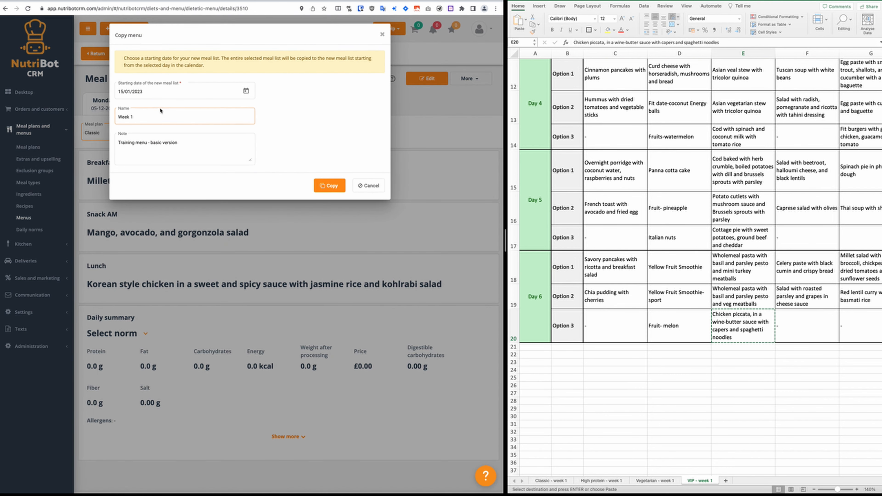
left_click(180, 92)
left_click(209, 104)
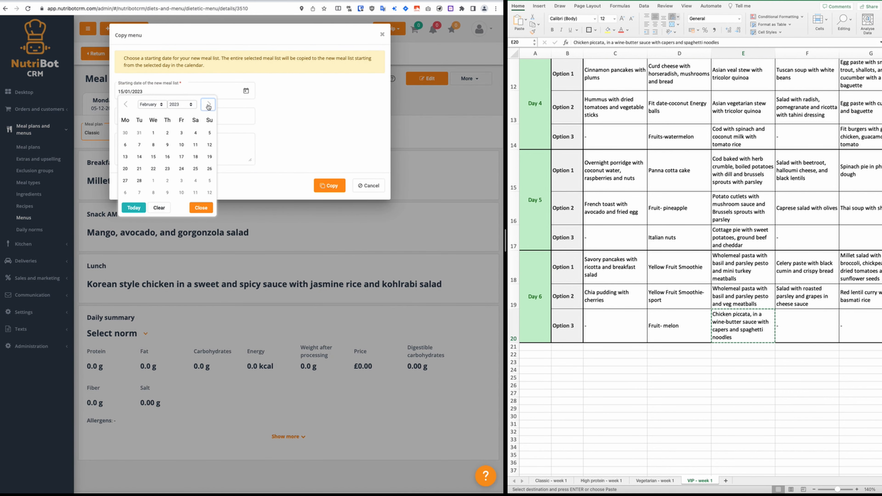
left_click(208, 105)
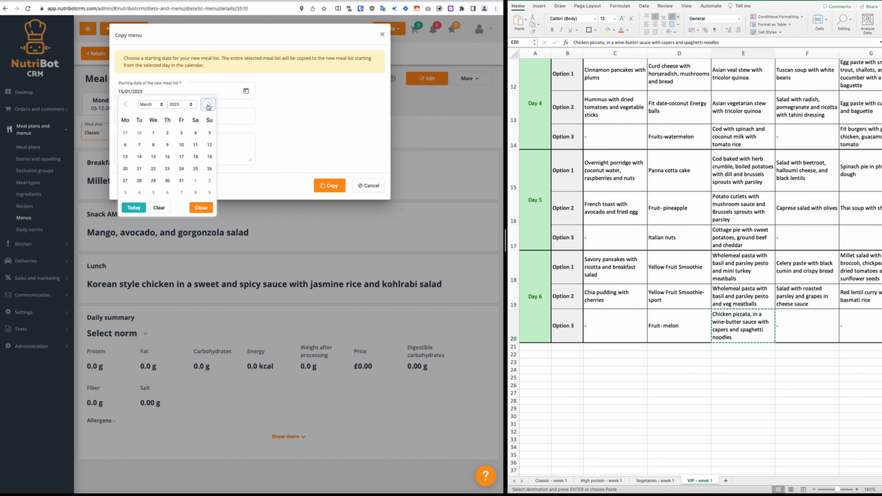
left_click(125, 105)
left_click(126, 104)
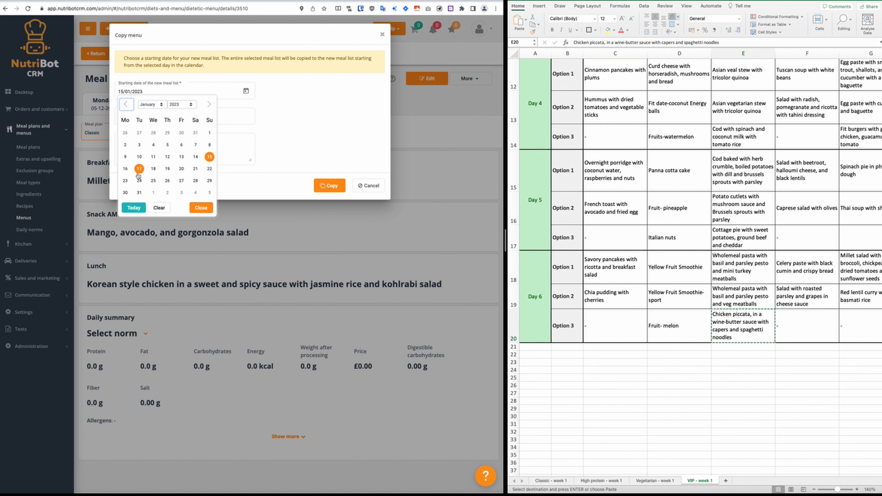
left_click(125, 181)
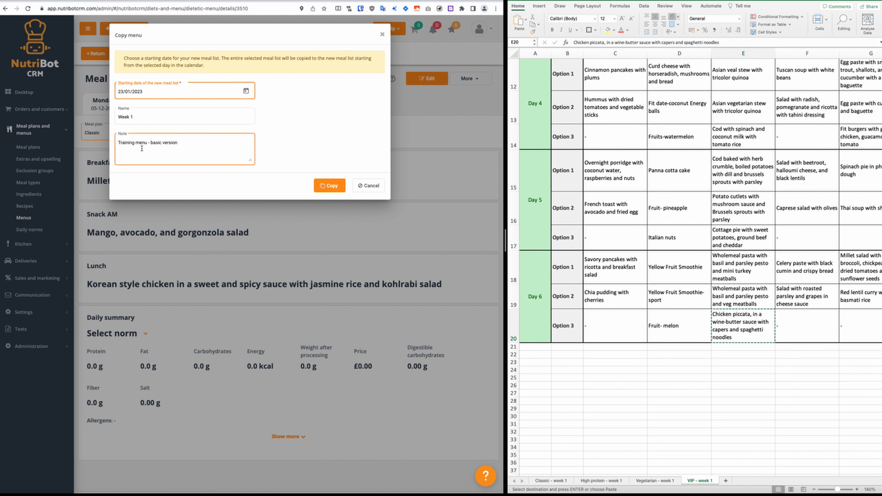
Replace the copied menu's note with "My first public menu" and create the copy
left_click_drag(200, 143, 118, 143)
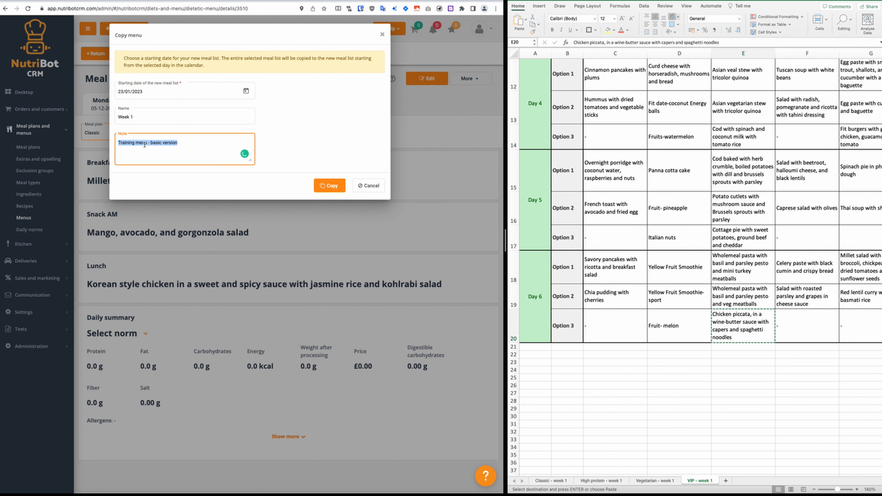
type("My first public menu")
left_click(329, 185)
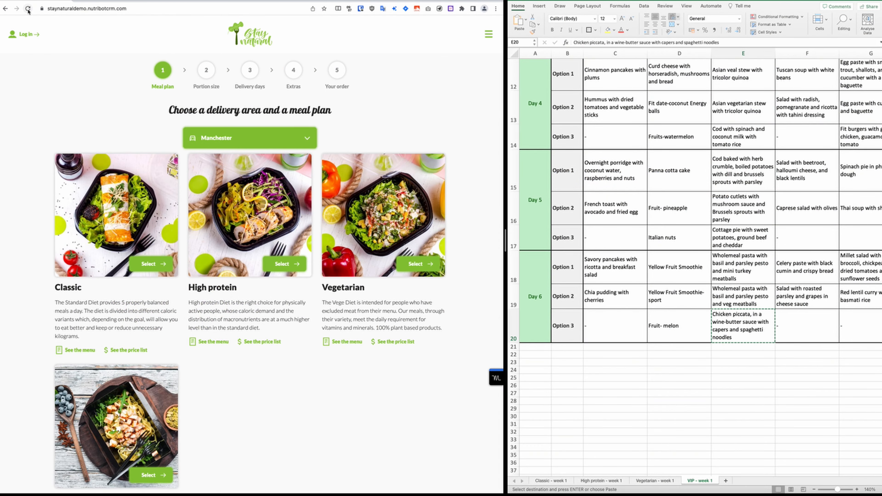
Switch to the Stay Natural ordering site, reload it, and check the Classic menu and available menu periods on its Menu page
left_click(27, 8)
left_click(489, 35)
left_click(451, 86)
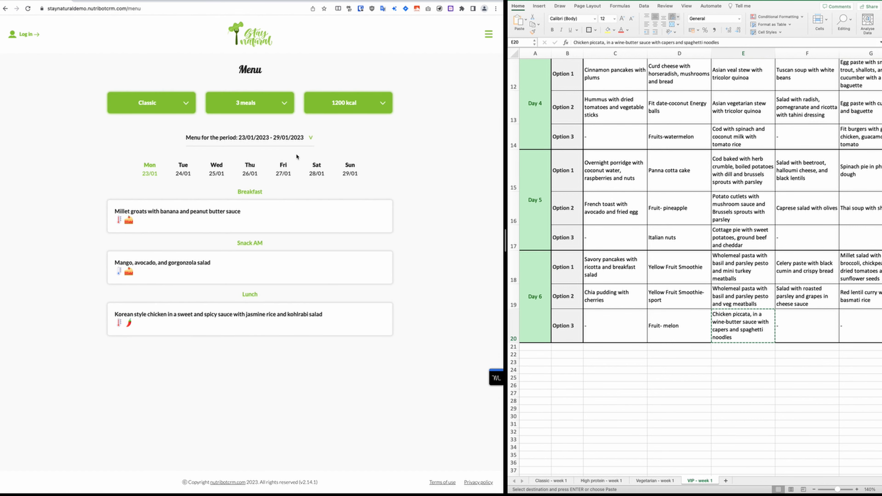
left_click(245, 140)
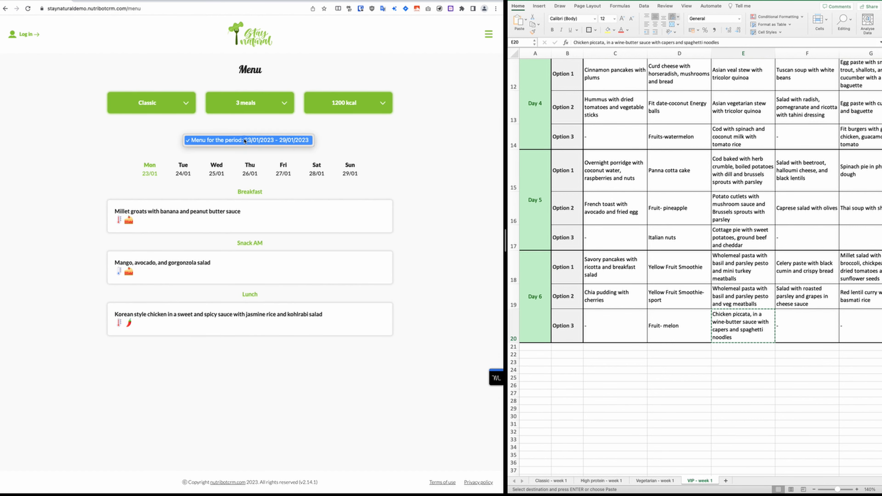
Keep the 23/01/2023 - 29/01/2023 menu period and check the Classic 3-meal dishes for Tuesday through Saturday
left_click(230, 143)
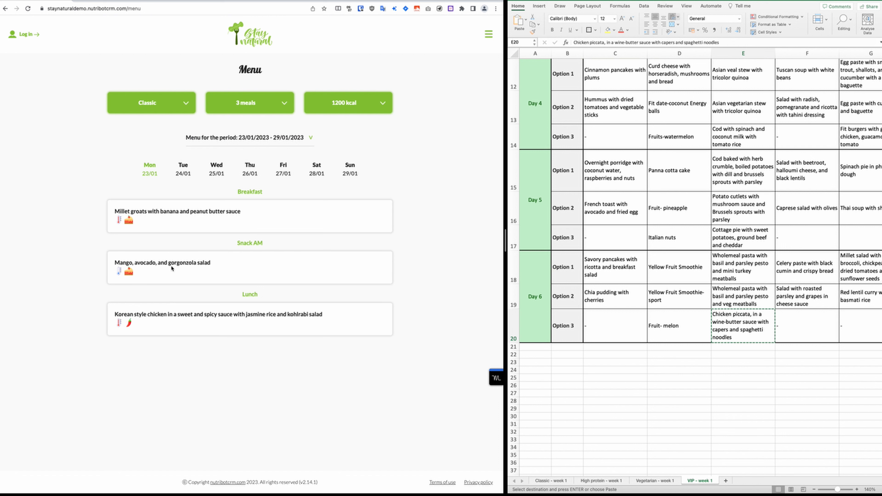
left_click(183, 170)
left_click(216, 170)
left_click(250, 170)
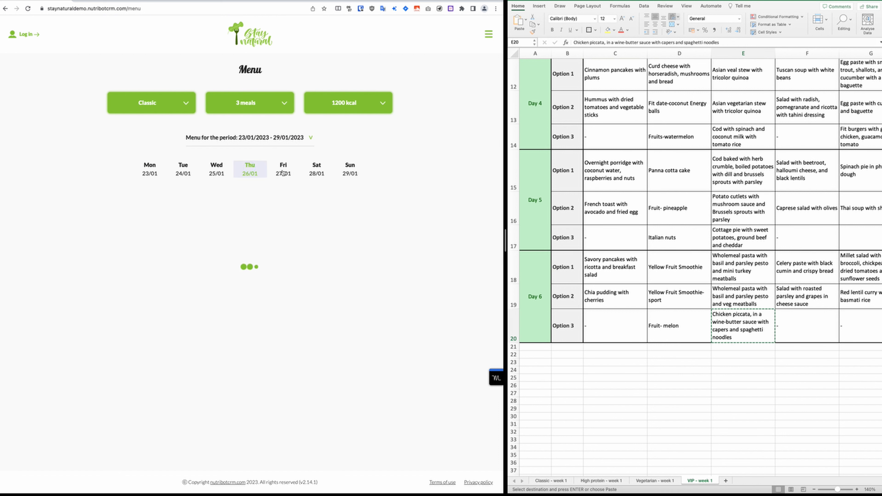
left_click(282, 171)
left_click(315, 170)
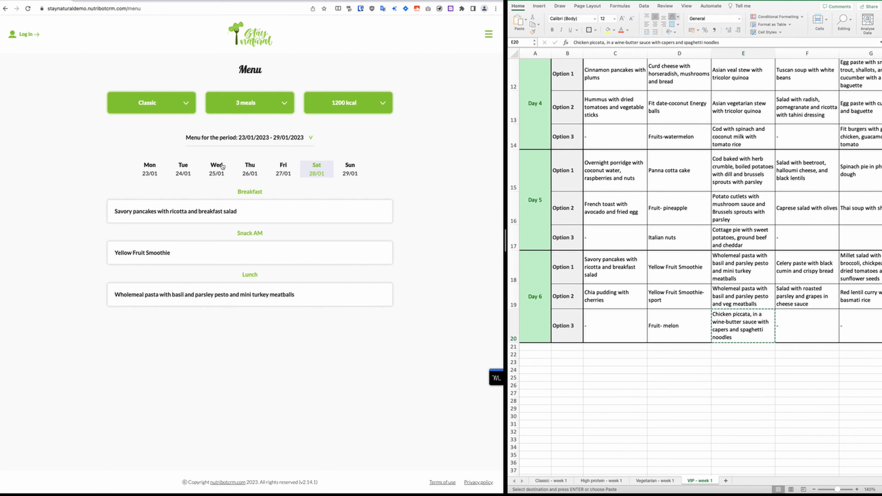
Change the Classic menu to 5 meals and check its Thursday and Wednesday dishes
left_click(245, 110)
left_click(238, 136)
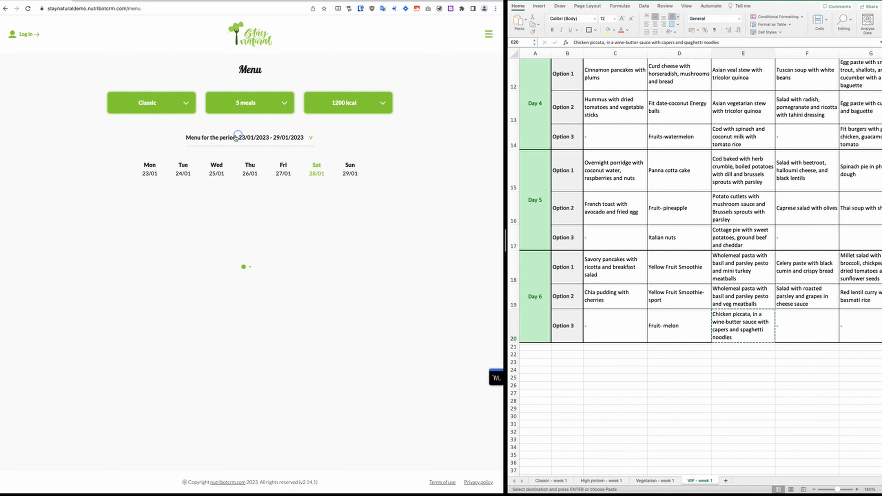
left_click(240, 171)
left_click(216, 170)
Show the VIP diet menu and check its 3-meal dish options on different days of the 23/01/2023 week
left_click(154, 107)
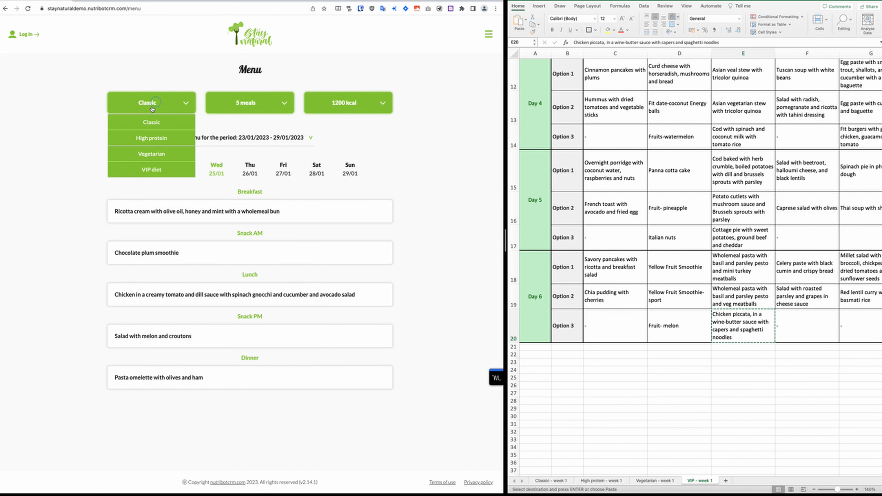
left_click(151, 169)
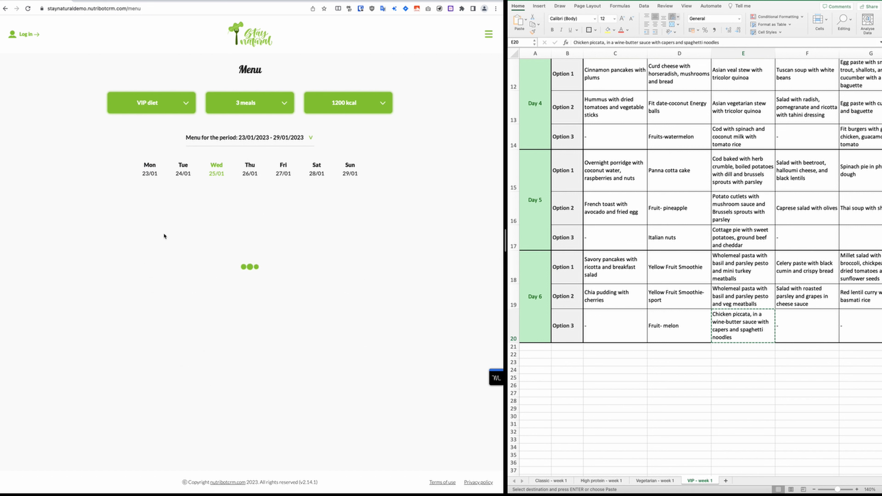
left_click(189, 176)
left_click(152, 172)
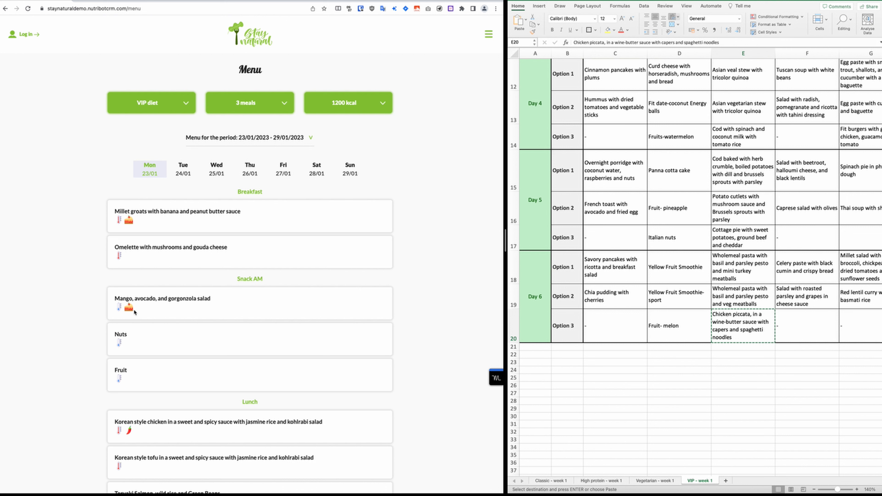
left_click(291, 171)
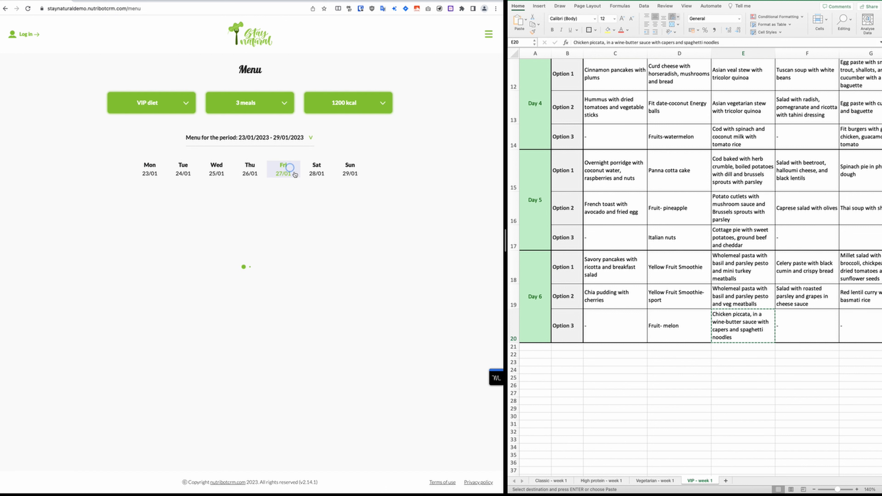
left_click(313, 171)
left_click(347, 172)
left_click(263, 170)
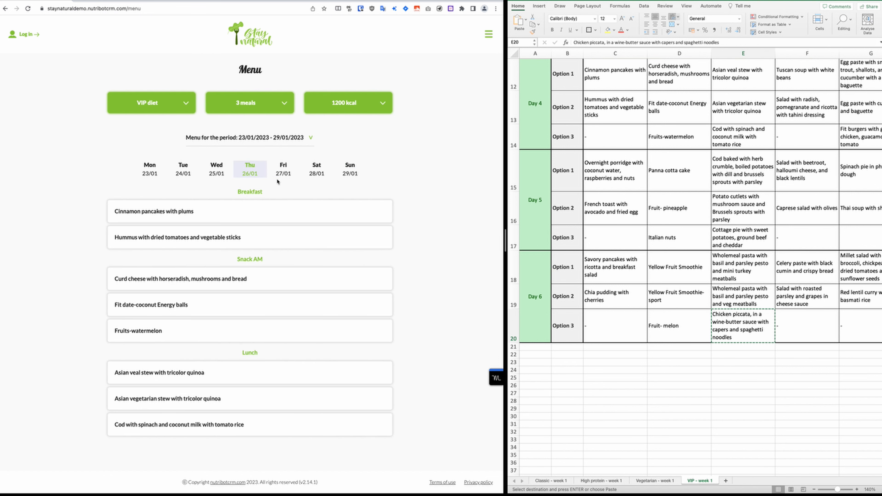
left_click(347, 170)
left_click(284, 172)
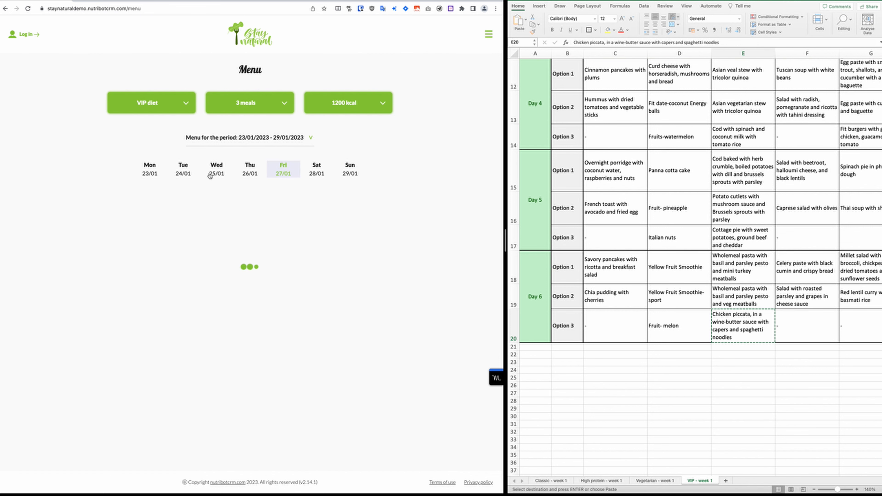
left_click(208, 172)
Change the VIP diet menu to 5 meals and review the full list of Wednesday dishes
left_click(268, 110)
left_click(250, 138)
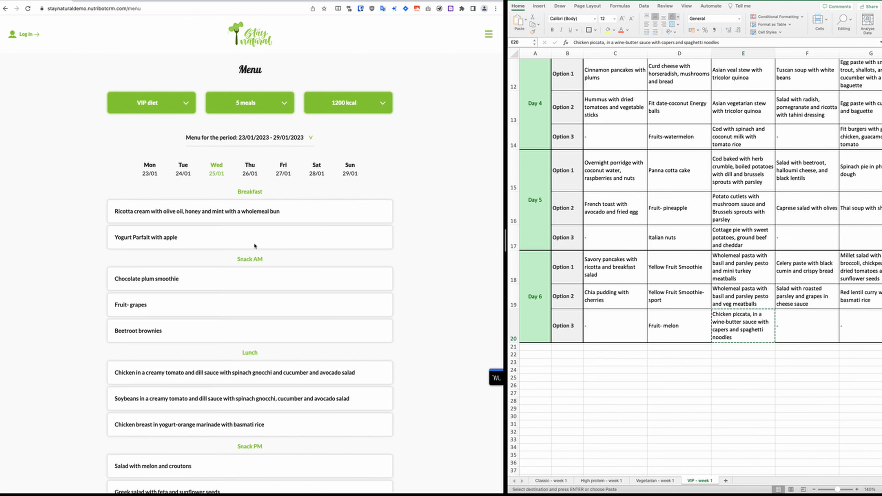
scroll(254, 242, "down", 5)
scroll(263, 239, "up", 5)
scroll(255, 79, "down", 1)
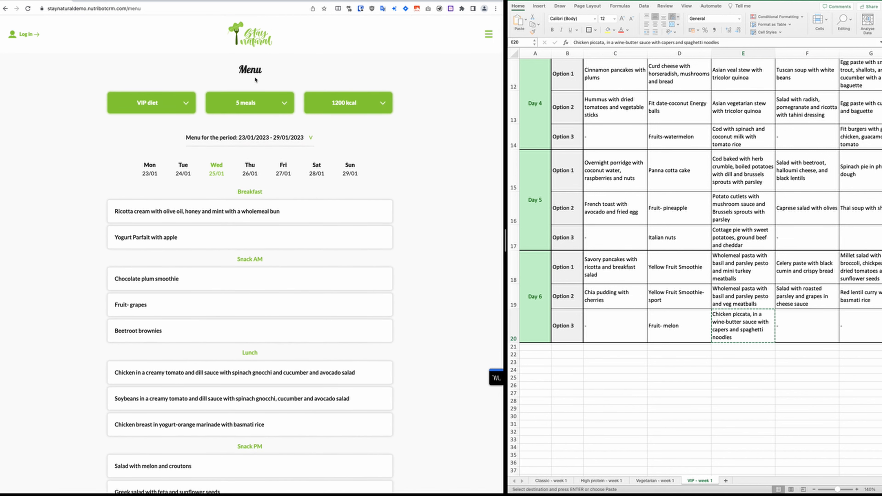
Go to the meal plan ordering page and start a VIP diet order with 3 meals and 1200 kcal
left_click(489, 36)
left_click(465, 55)
scroll(148, 382, "down", 3)
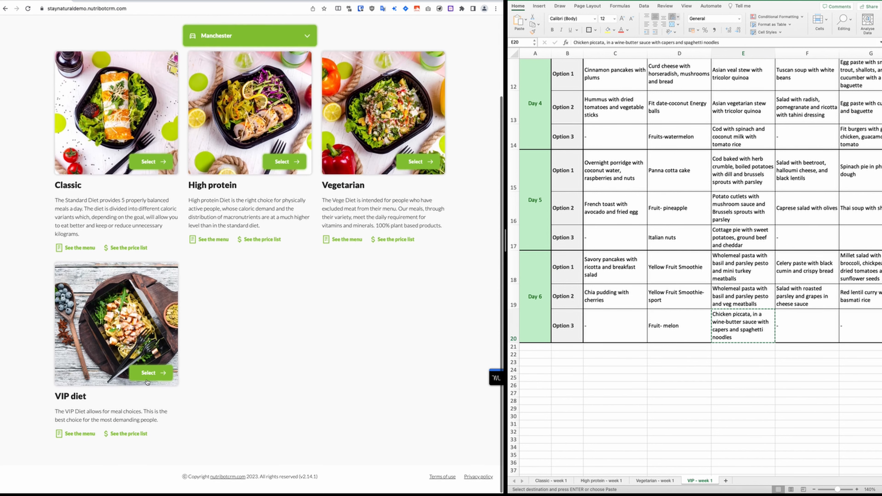
left_click(147, 382)
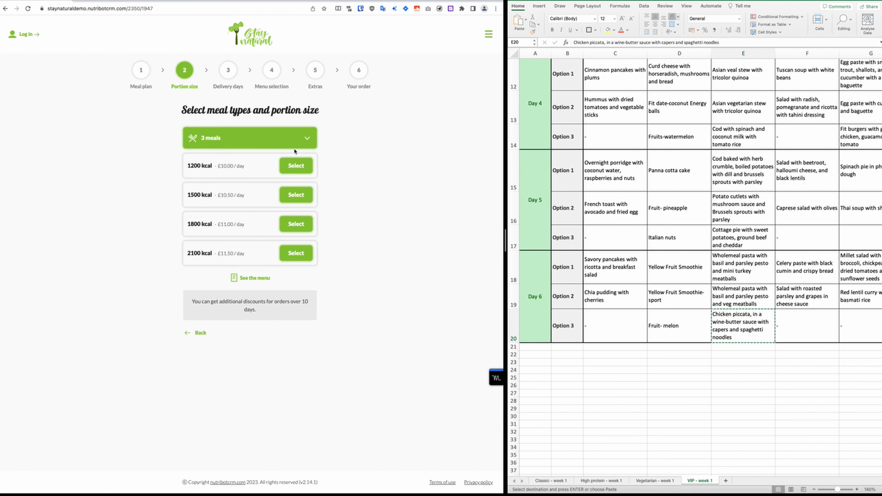
left_click(297, 166)
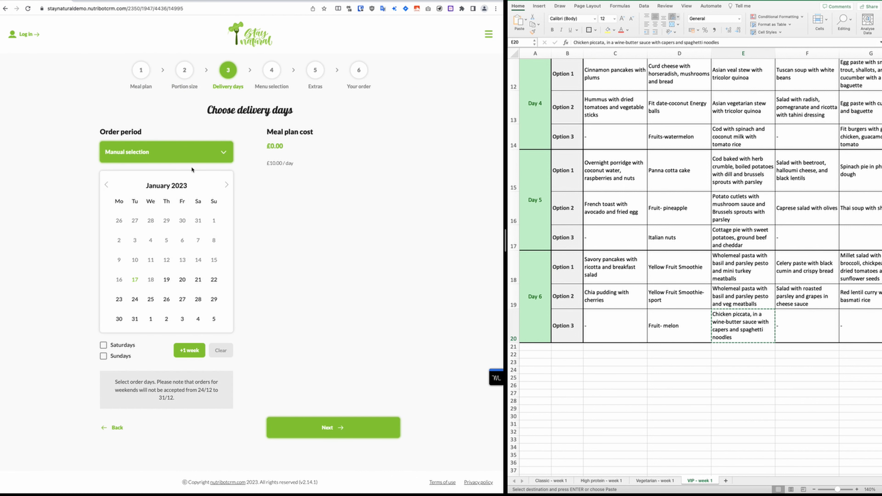
Select 23 to 28 January 2023 as the delivery days and continue to the menu selection
left_click(119, 299)
left_click(135, 299)
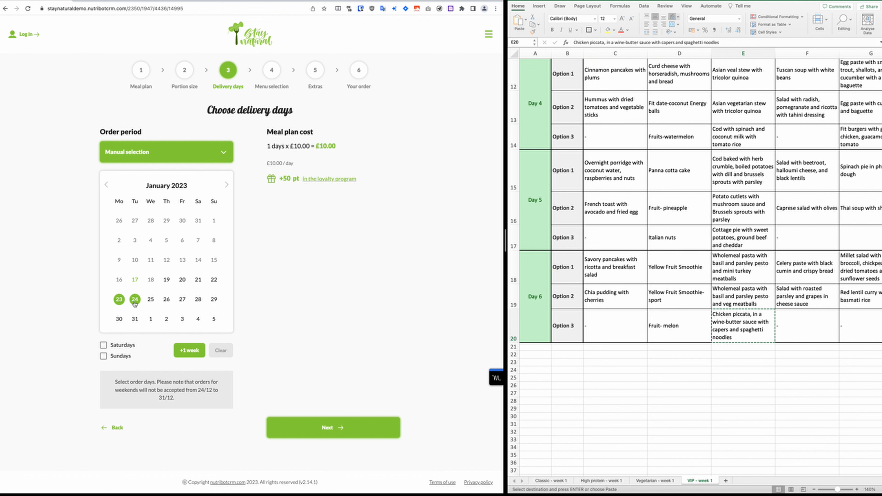
left_click(150, 299)
left_click(166, 299)
left_click(182, 299)
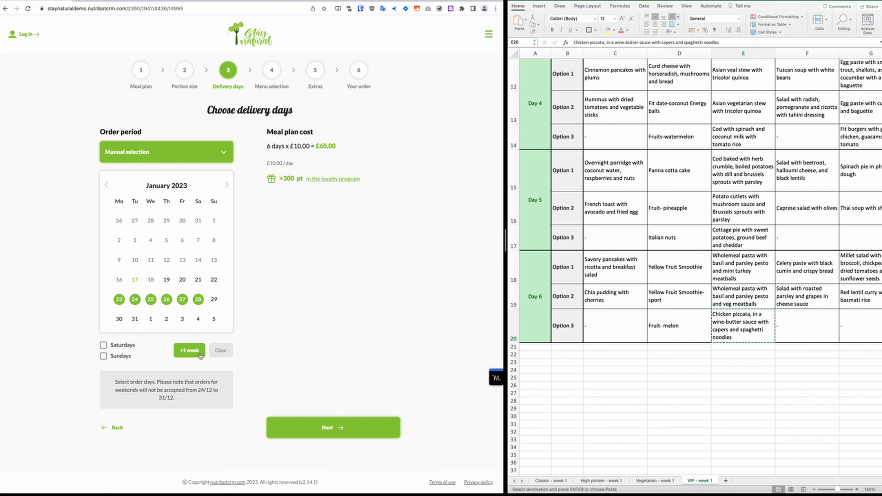
left_click(312, 421)
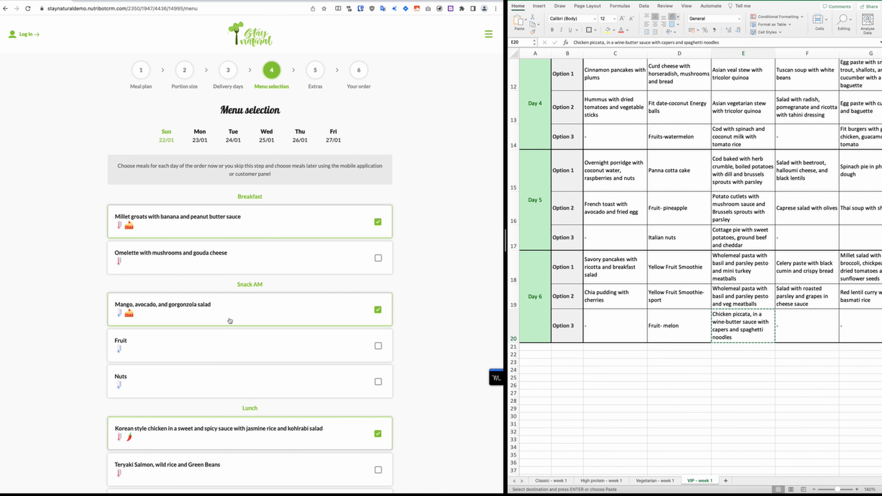
For the first order day, choose Omelette with mushrooms and gouda cheese, Fruit, and Teryaki Salmon, wild rice and Green Beans
scroll(312, 208, "down", 2)
left_click(378, 193)
left_click(378, 281)
scroll(365, 313, "down", 2)
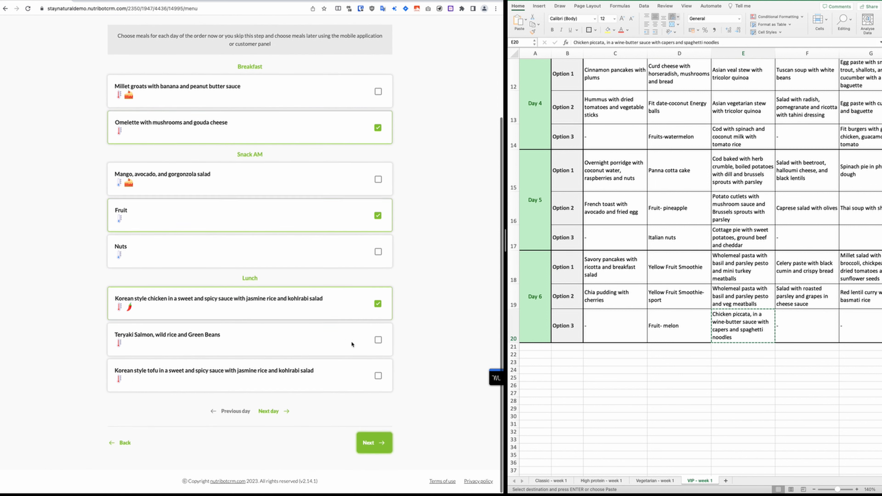
left_click(351, 341)
Choose Fruit- orange for the 23/01 snack, Yogurt Parfait with apple for the 24/01 breakfast, and Fruits-watermelon for the 25/01 snack
left_click(273, 412)
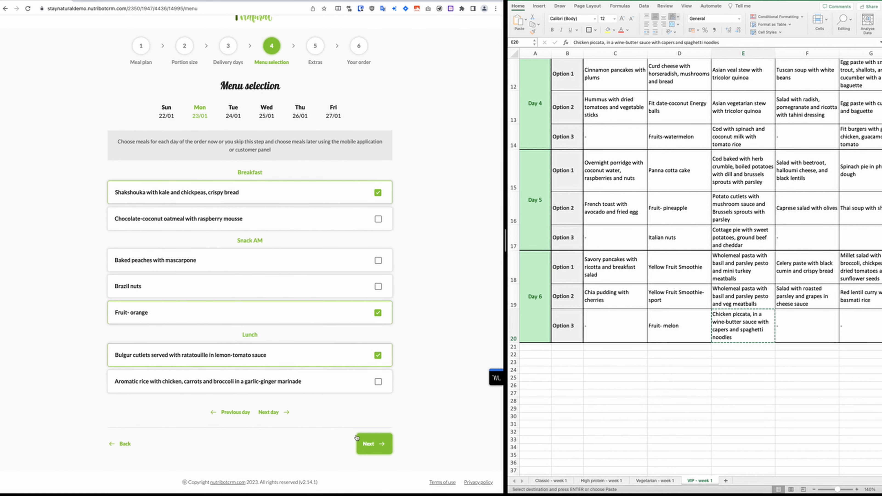
left_click(269, 412)
left_click(378, 219)
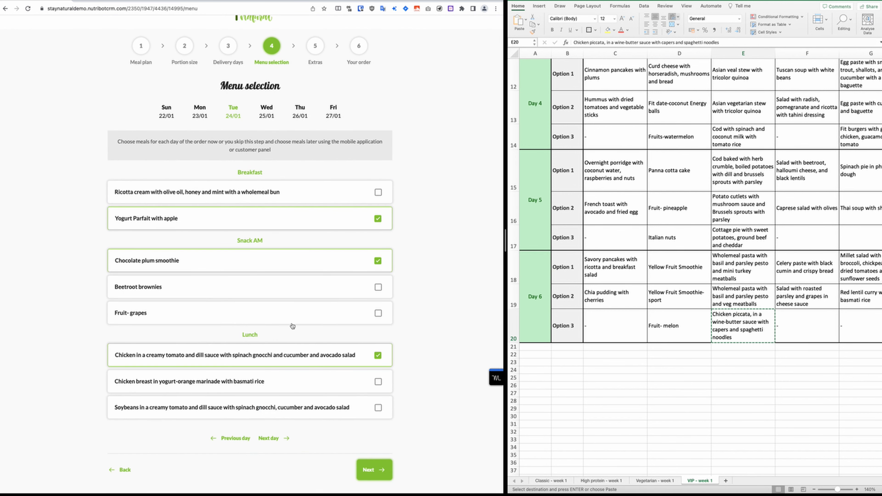
scroll(348, 325, "down", 1)
left_click(273, 413)
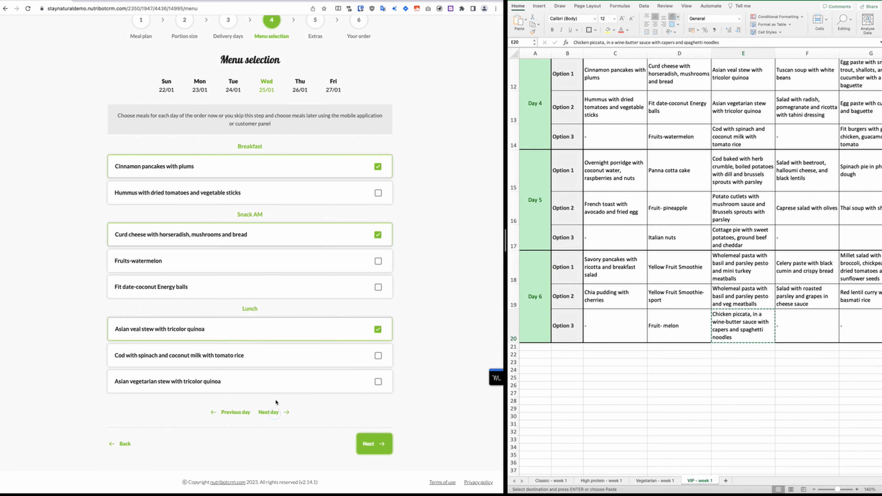
left_click(378, 263)
left_click(272, 413)
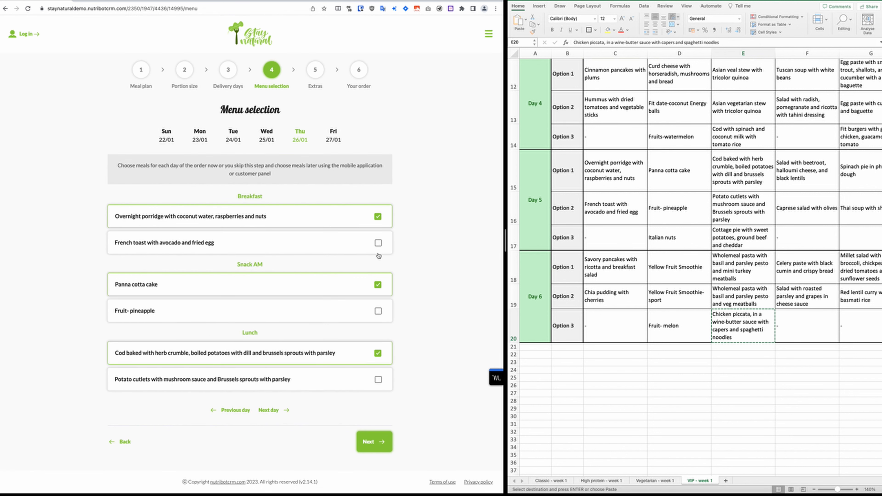
Choose French toast with avocado and fried egg for 26/01, and Fruit- melon and Wholemeal pasta with veg meatballs for 27/01
left_click(378, 243)
left_click(272, 410)
left_click(377, 310)
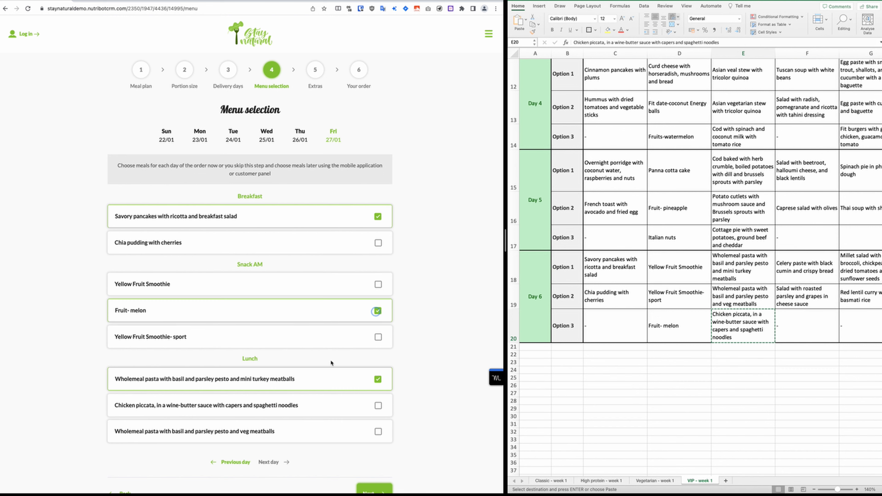
scroll(330, 362, "down", 3)
left_click(373, 381)
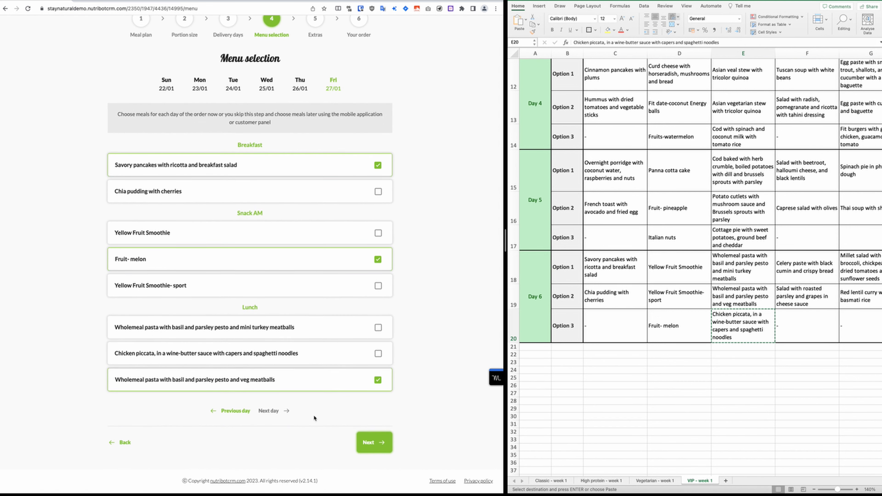
Continue to the extras, add Plastic cutlery for every day of the meal plan, and proceed to the order summary
left_click(373, 442)
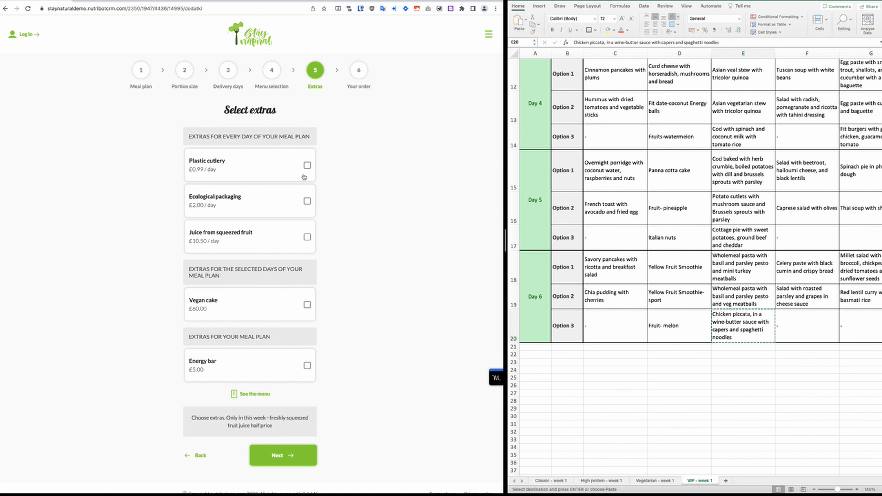
left_click(307, 166)
left_click(299, 454)
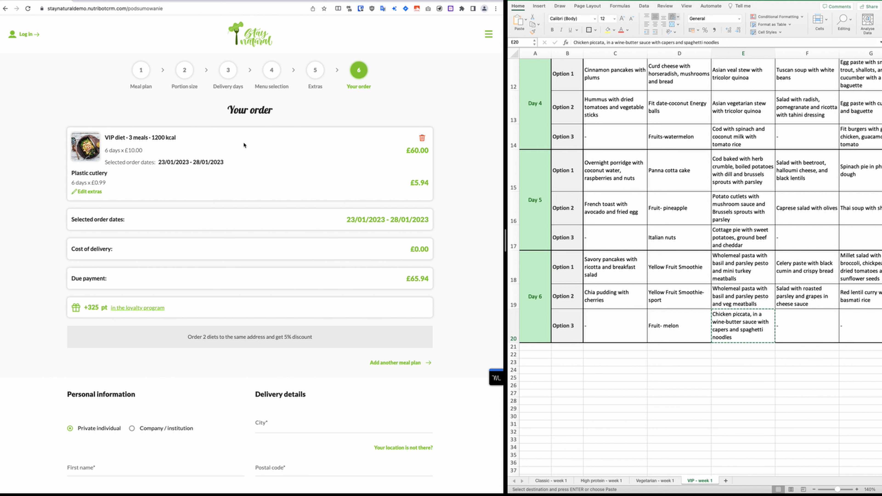
Fill in the customer's first name, last name, email and telephone number, and open the delivery city choices
scroll(243, 141, "down", 5)
left_click(114, 304)
type("John")
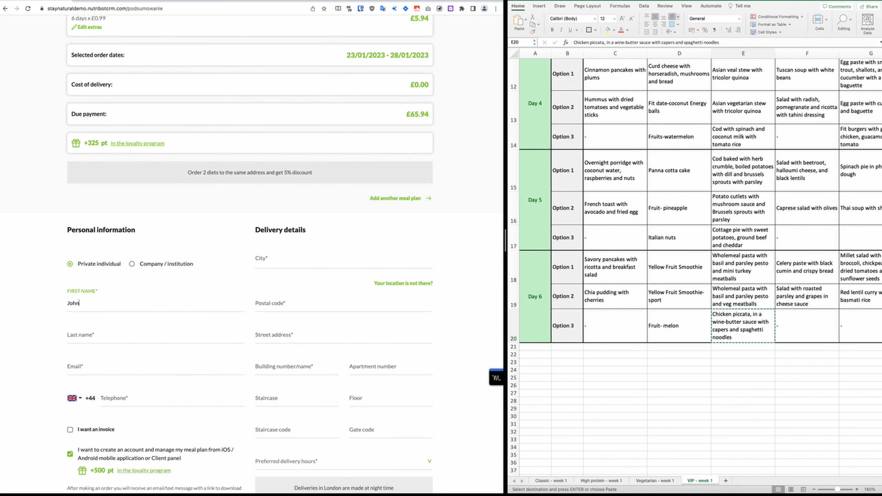
key("Tab")
type("Doe")
key("Tab")
type("john/doe@test.com")
key("Tab")
type("123")
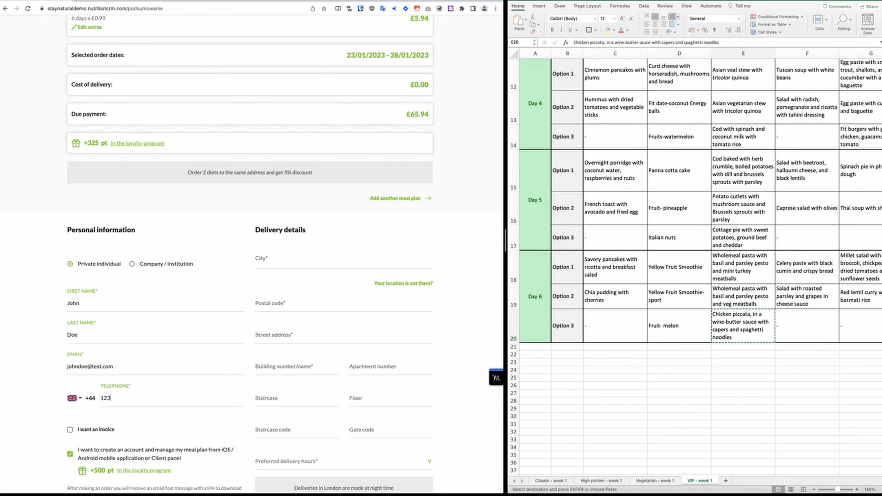
type("123123")
scroll(296, 139, "down", 5)
left_click(296, 91)
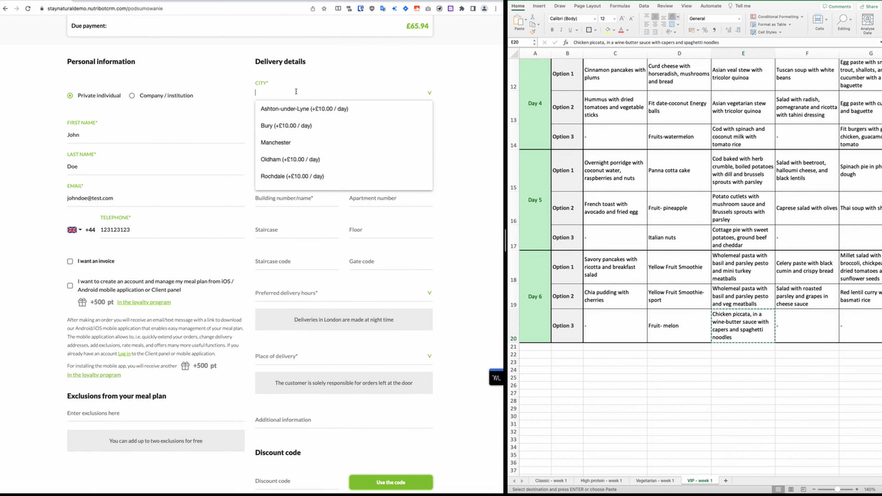
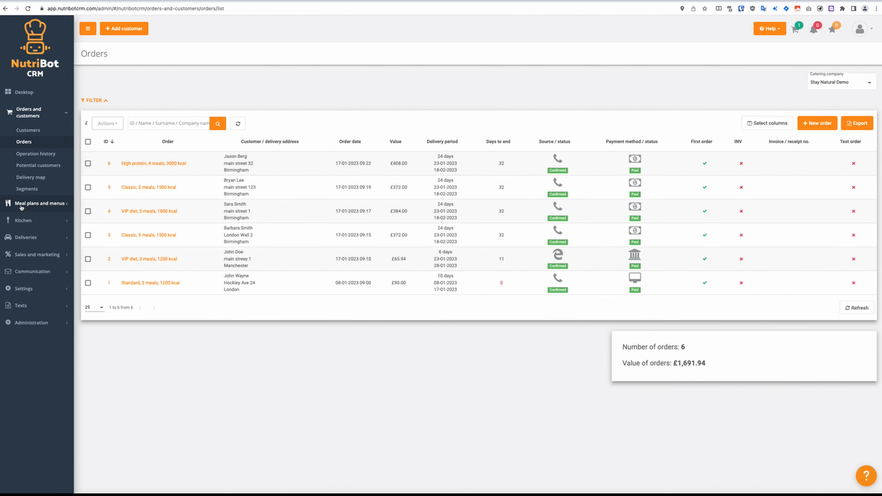
Open the kitchen's ordered meal plans in NutriBot CRM and set the meal plan date to 23-01-2023
left_click(27, 219)
left_click(32, 159)
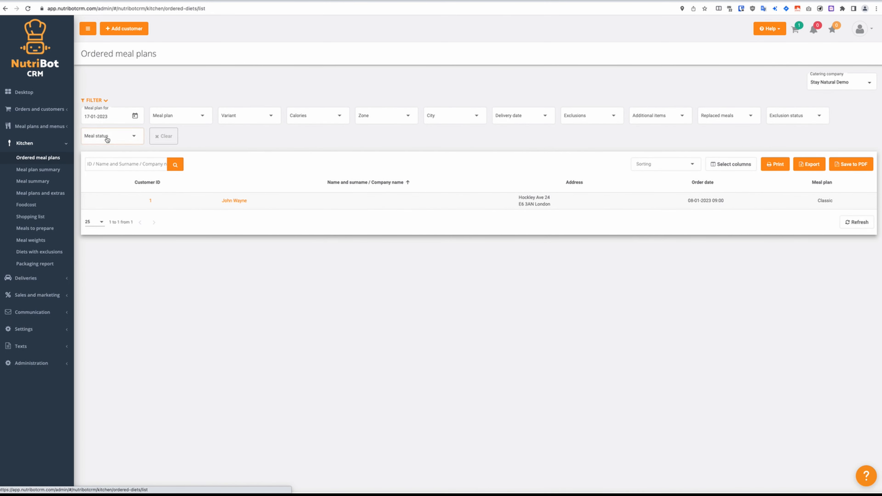
left_click(99, 118)
left_click(94, 207)
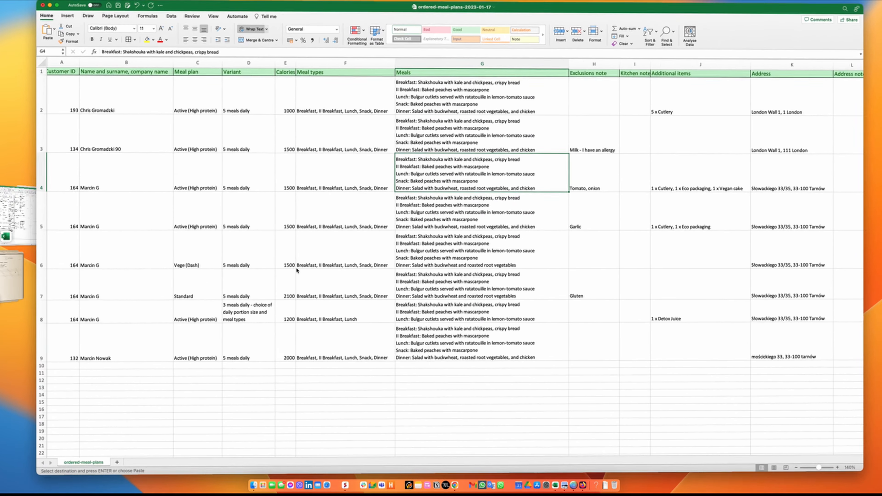
Examine the meals, exclusions and additional columns in the exported ordered-meal-plans-2023-01-17 spreadsheet
left_click(345, 236)
scroll(400, 243, "right", 2)
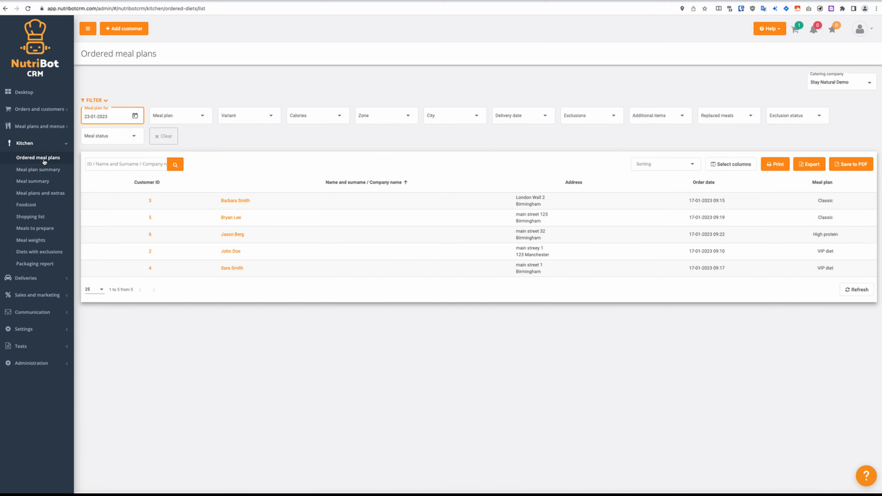
Show the Person, Variant, Calories, Meal types, Meals, Exclusions note and Kitchen note columns in the ordered meal plans list, and hide Customer ID
left_click(731, 168)
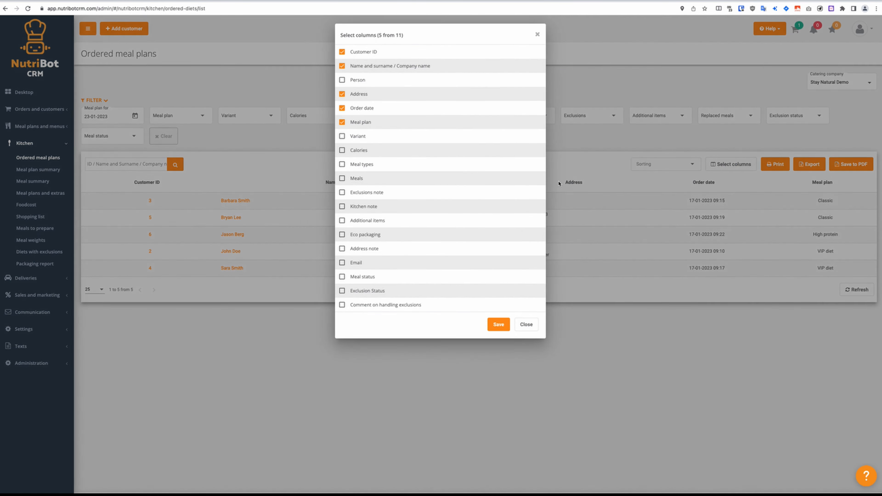
left_click(343, 80)
left_click(342, 136)
left_click(342, 150)
left_click(342, 165)
left_click(343, 179)
left_click(342, 192)
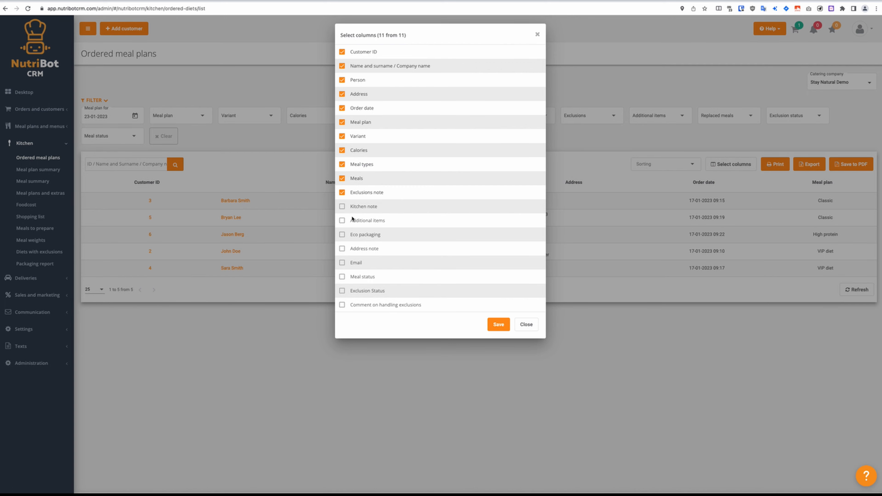
left_click(342, 53)
left_click(342, 206)
left_click(499, 325)
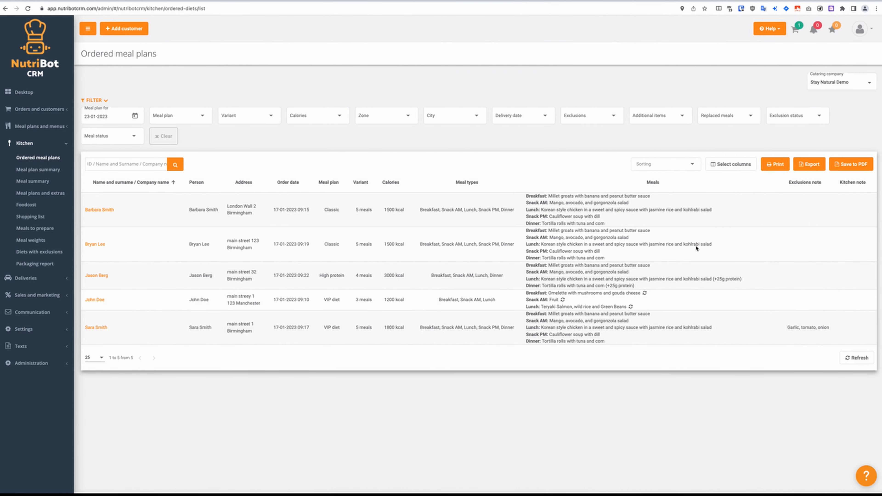
Output the ordered meal plans with all columns, and autofit every column in the ordered-meal-plans-2023-01-23 spreadsheet
left_click(779, 166)
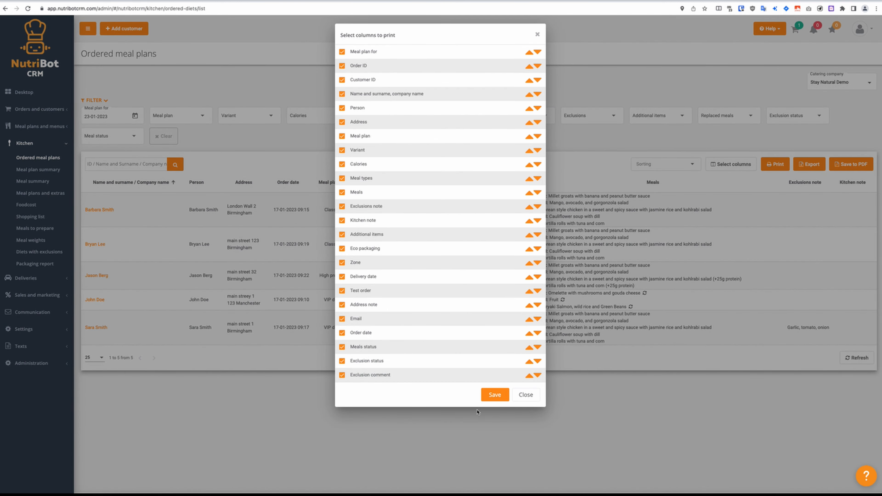
left_click(499, 395)
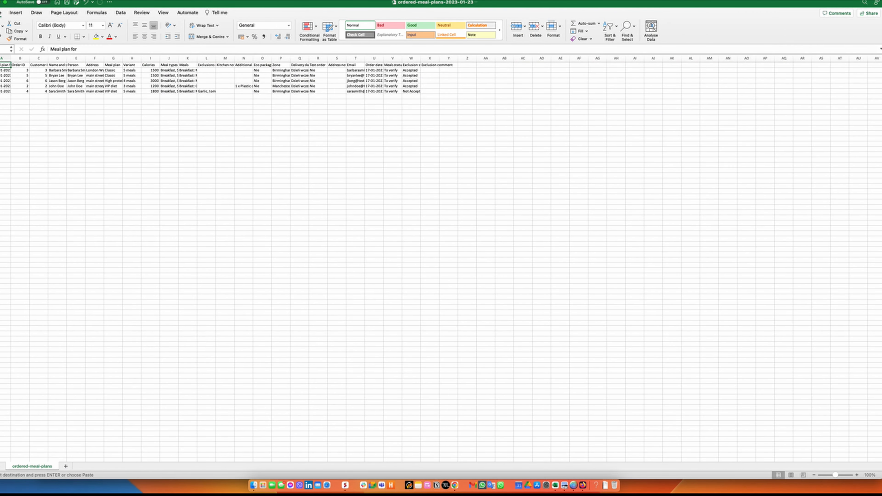
key("super+a")
double_click(10, 59)
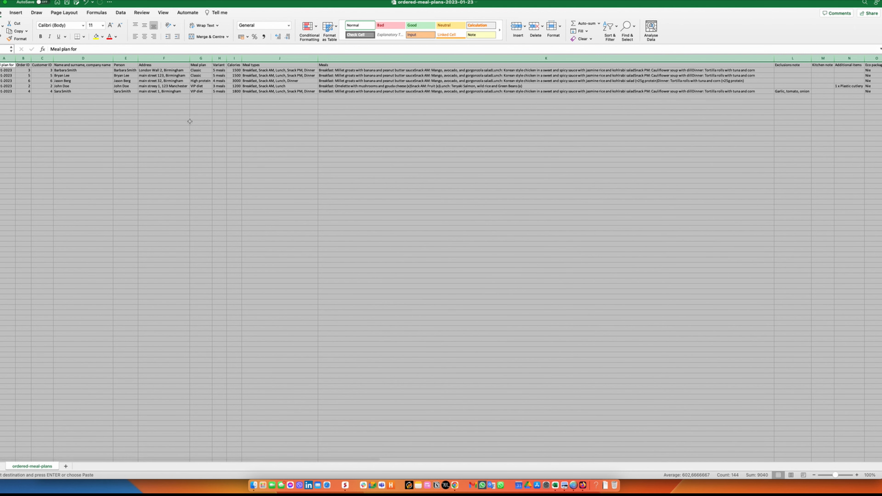
Expand the Meals cells of all five orders to multi-line text, and narrow the Meals column to fit
left_click(409, 70)
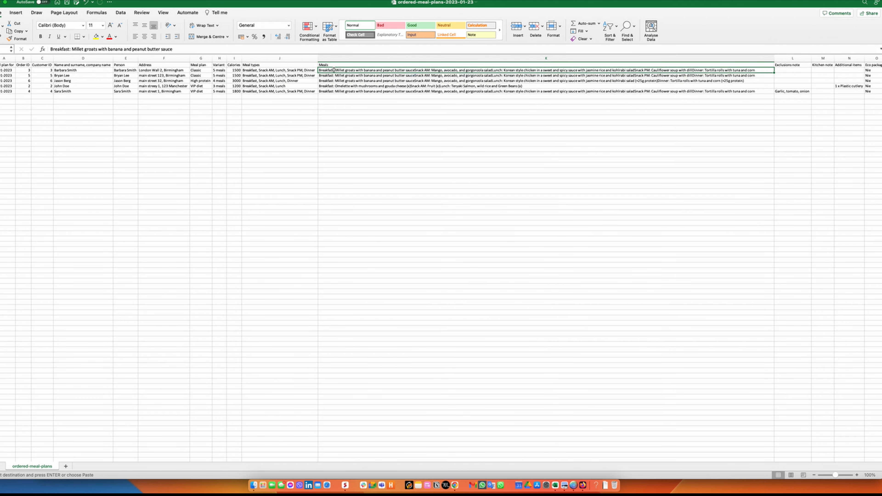
double_click(368, 70)
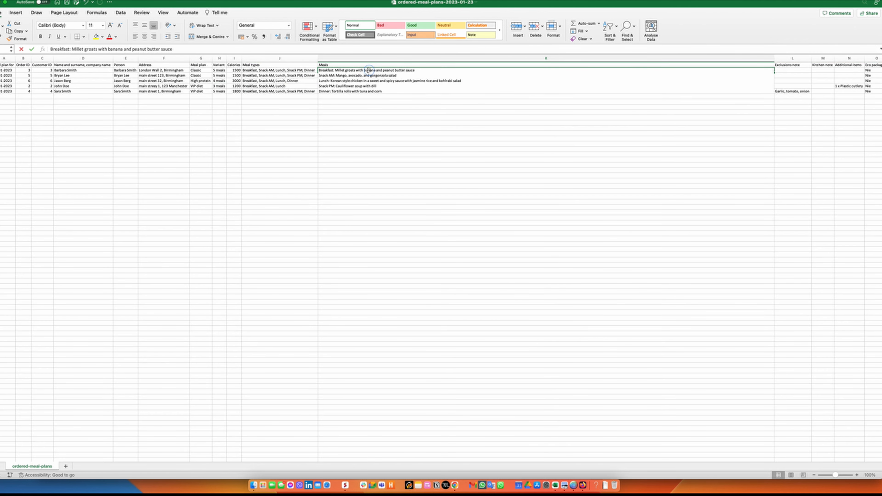
left_click(359, 116)
double_click(368, 98)
left_click(343, 173)
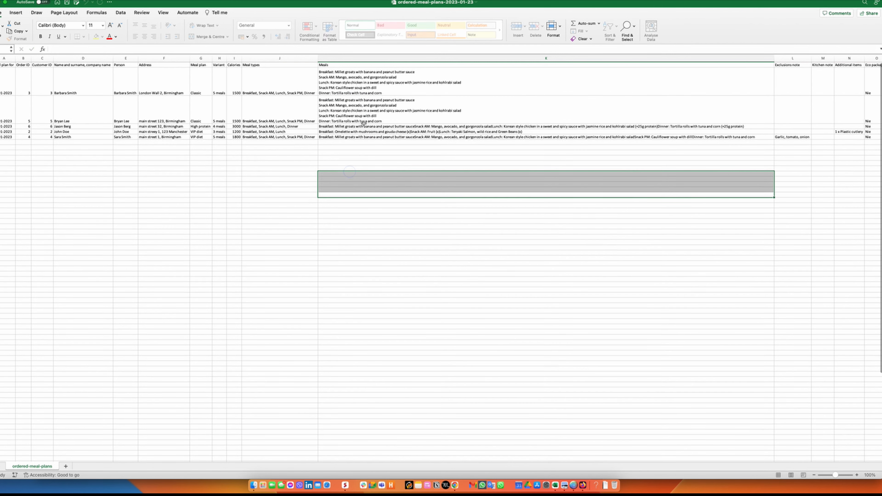
double_click(363, 126)
left_click(350, 172)
double_click(362, 149)
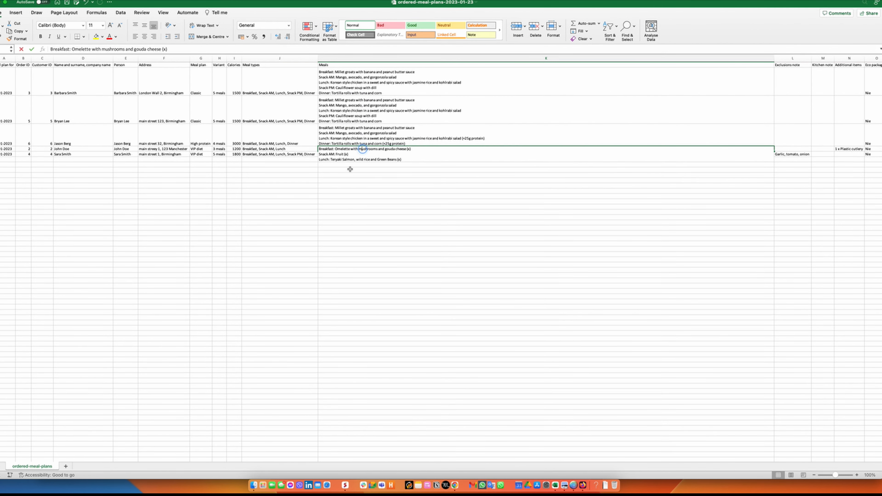
left_click(351, 170)
double_click(370, 166)
left_click_drag(353, 211, 353, 229)
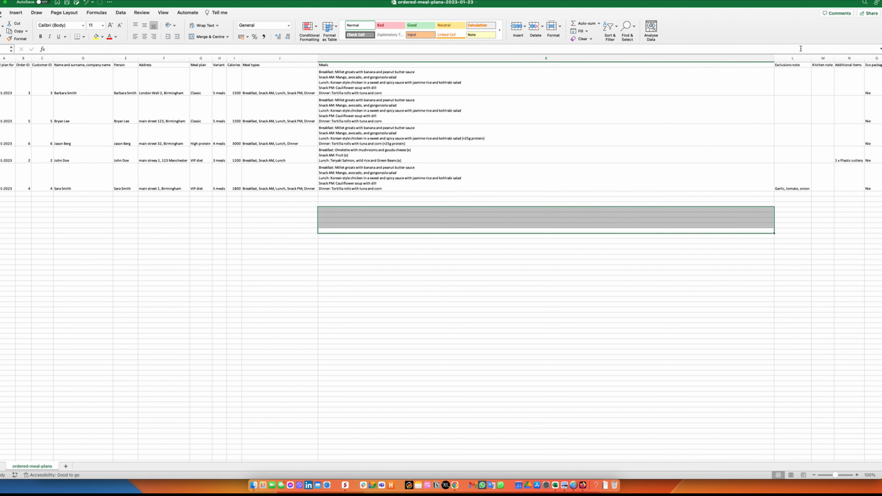
left_click_drag(774, 58, 488, 59)
left_click(344, 271)
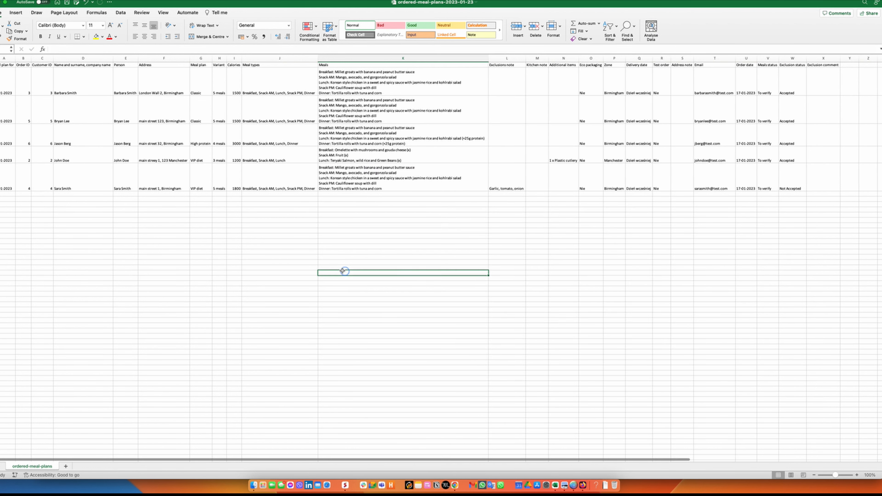
Examine the address, meal plan, calories, meal types, meals and additional columns of the exported orders
left_click(214, 178)
left_click(186, 133)
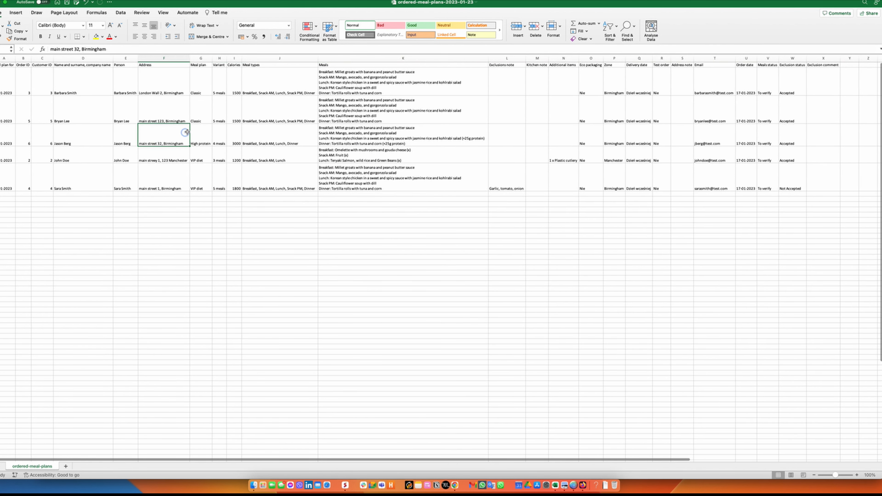
left_click(203, 92)
left_click(221, 92)
left_click(234, 98)
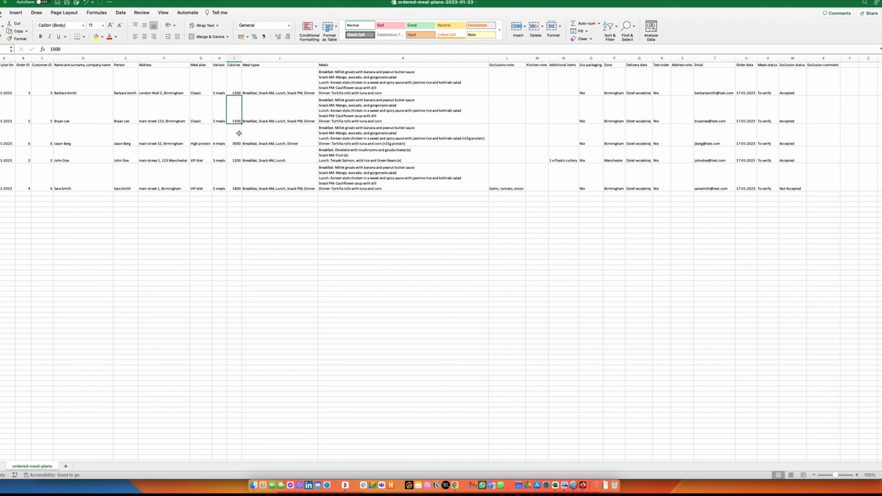
left_click(268, 108)
left_click(362, 119)
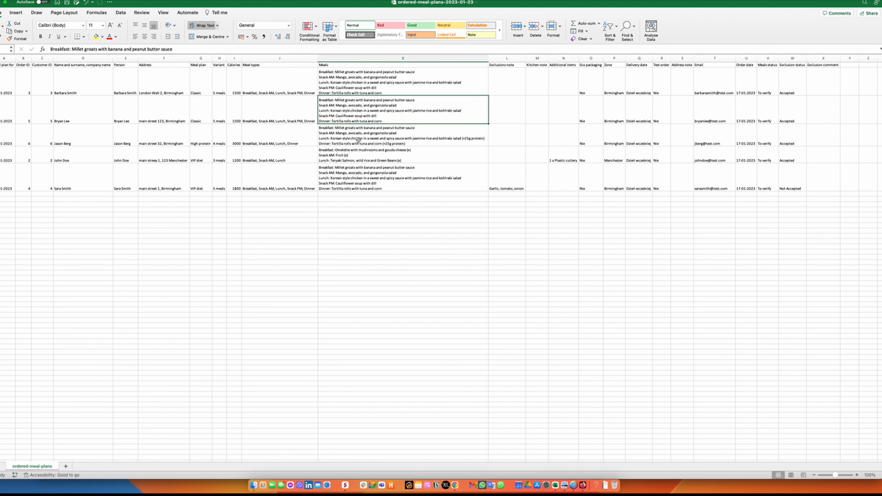
left_click(857, 476)
left_click(856, 475)
scroll(610, 257, "right", 5)
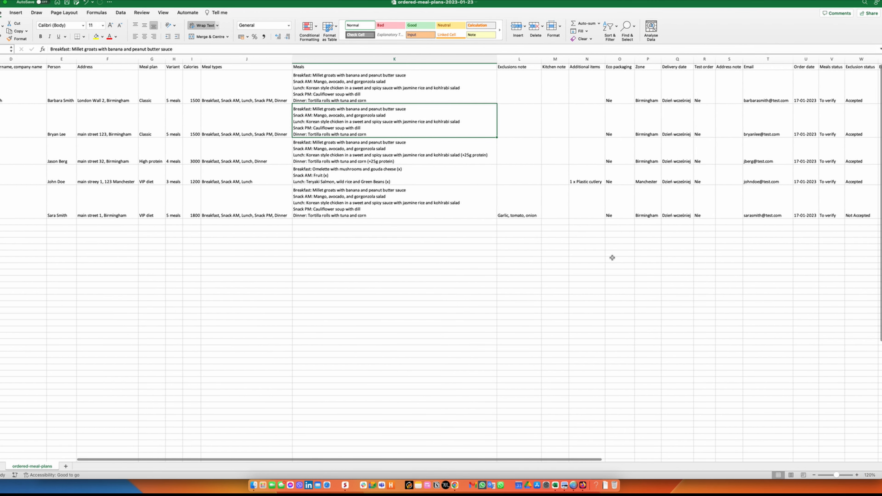
scroll(314, 244, "left", 5)
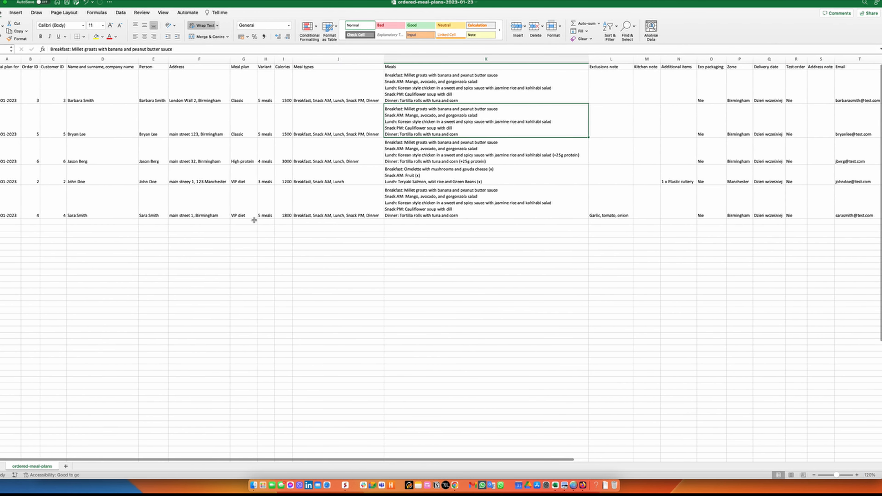
Switch back to NutriBot CRM and open the order days of the first listed customer's Classic, 5 meals, 1500 kcal order
key("ctrl+Left")
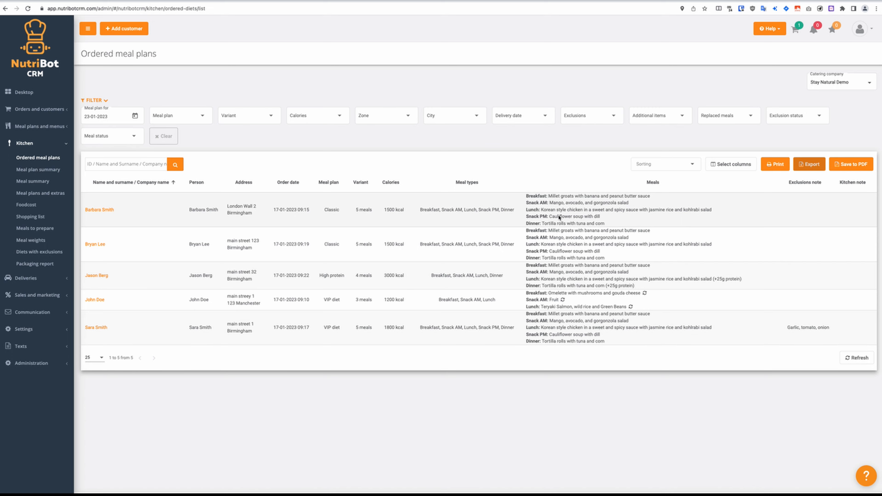
left_click(92, 210)
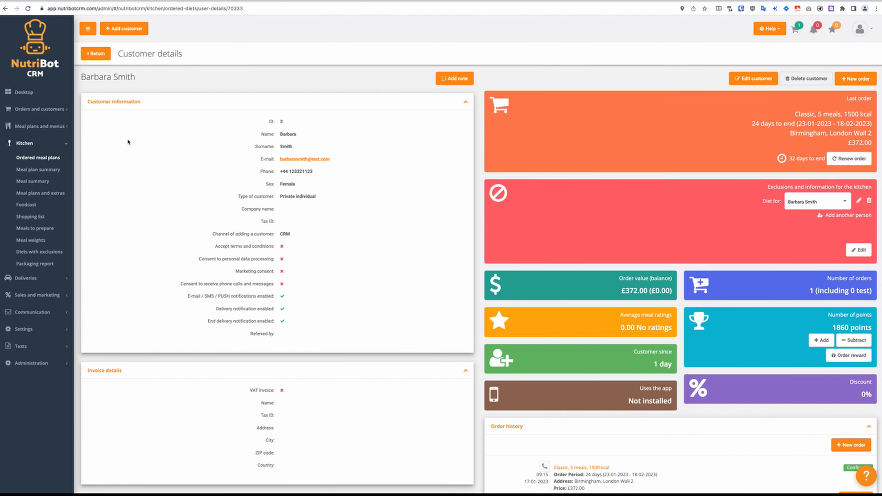
scroll(440, 255, "down", 7)
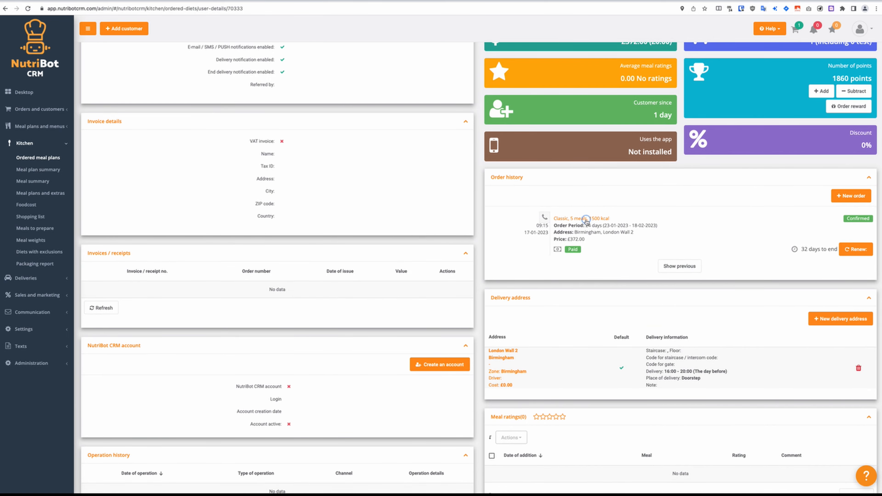
left_click(587, 218)
left_click(174, 134)
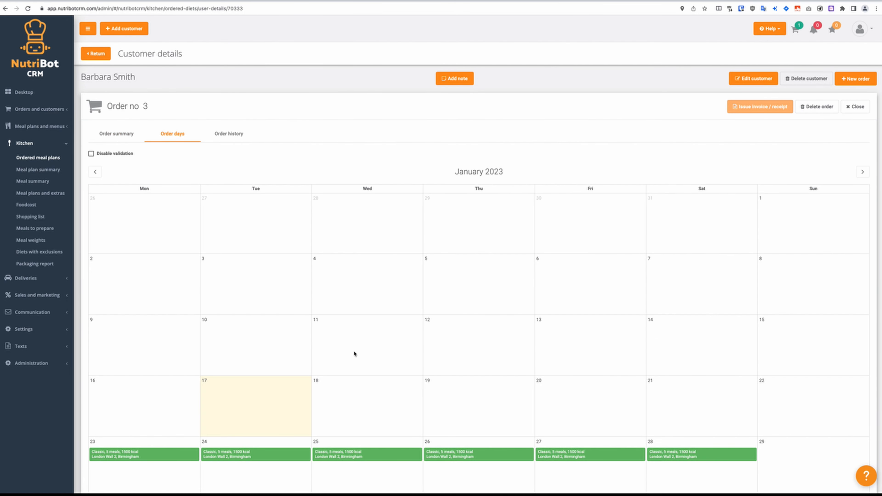
scroll(354, 353, "down", 3)
Replace the 23 January breakfast with Cauliflower soup with dill, using the Classic, 5 meals, 1200 kcal, Snack PM weight
left_click(141, 364)
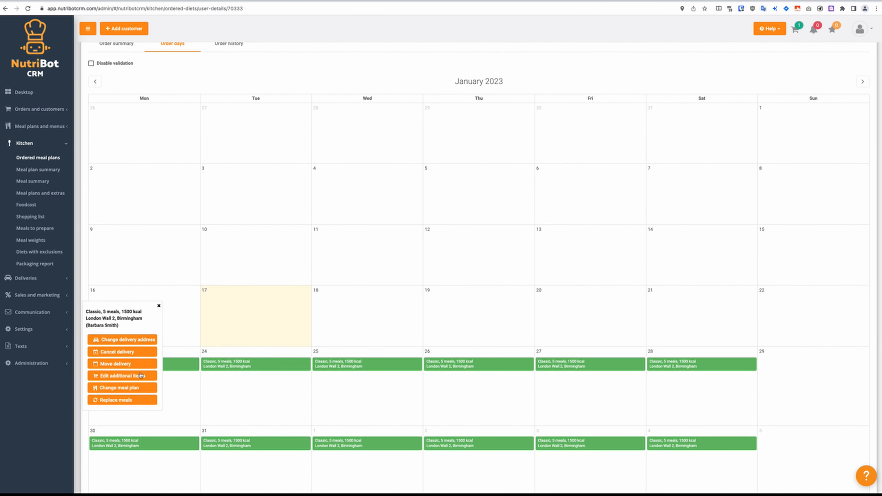
left_click(122, 400)
left_click(347, 61)
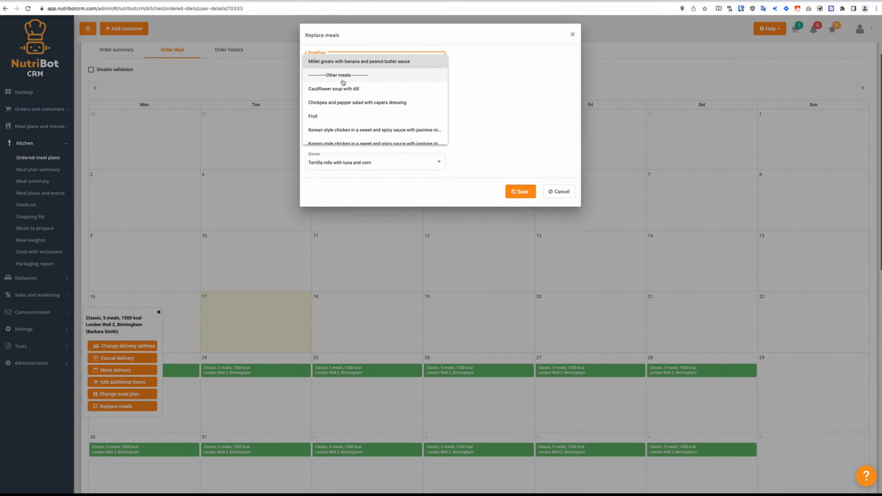
scroll(343, 83, "up", 3)
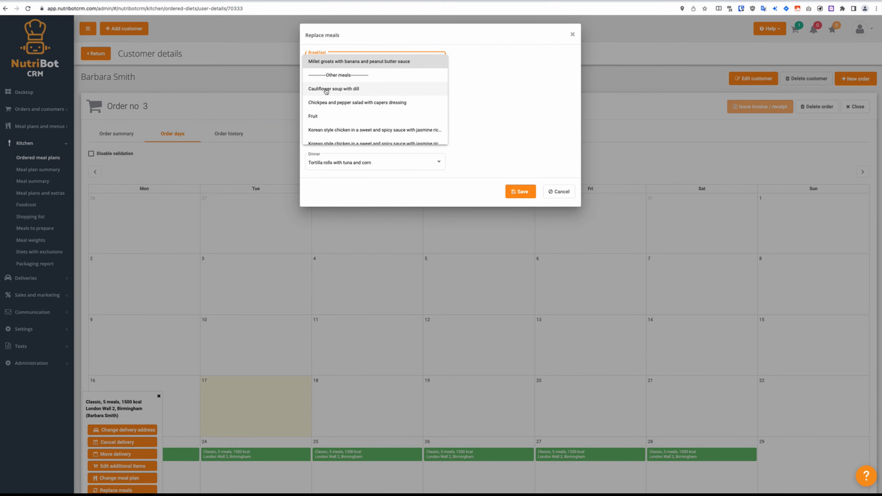
left_click(346, 89)
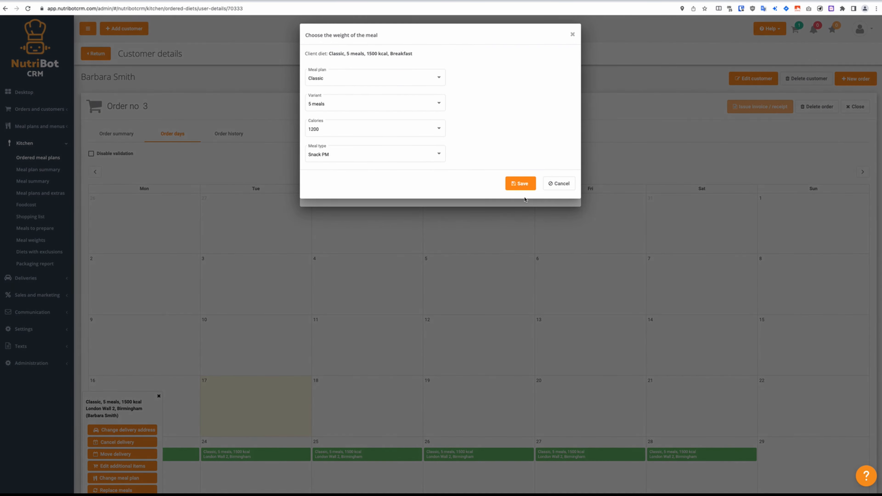
left_click(520, 184)
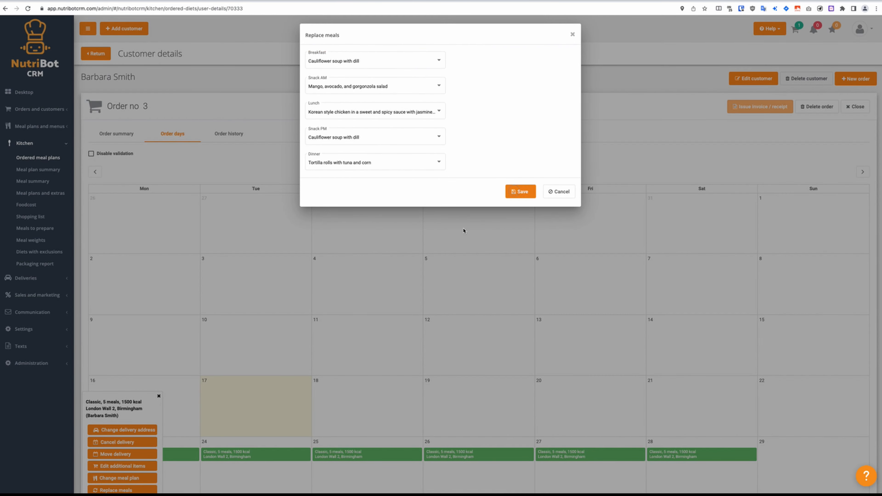
left_click(517, 191)
Return to the ordered meal plans and check the first customer's replaced breakfast and the last customer's exclusions note
left_click(95, 51)
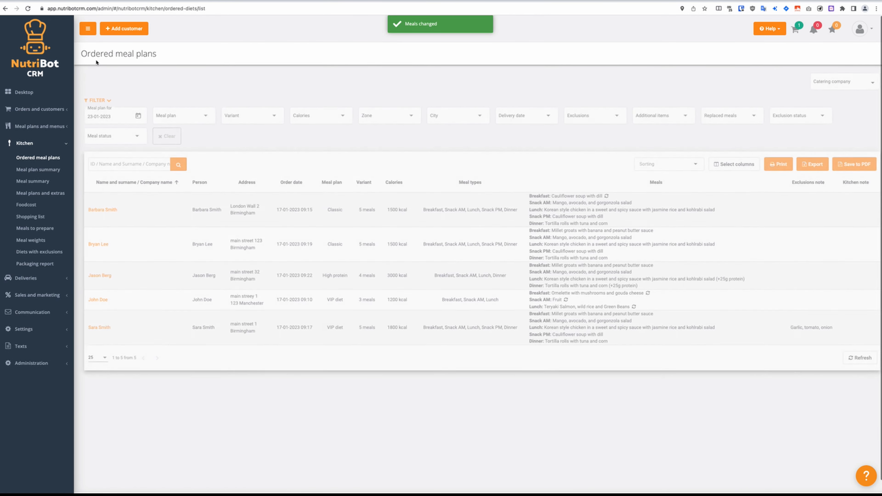
left_click_drag(549, 196, 604, 197)
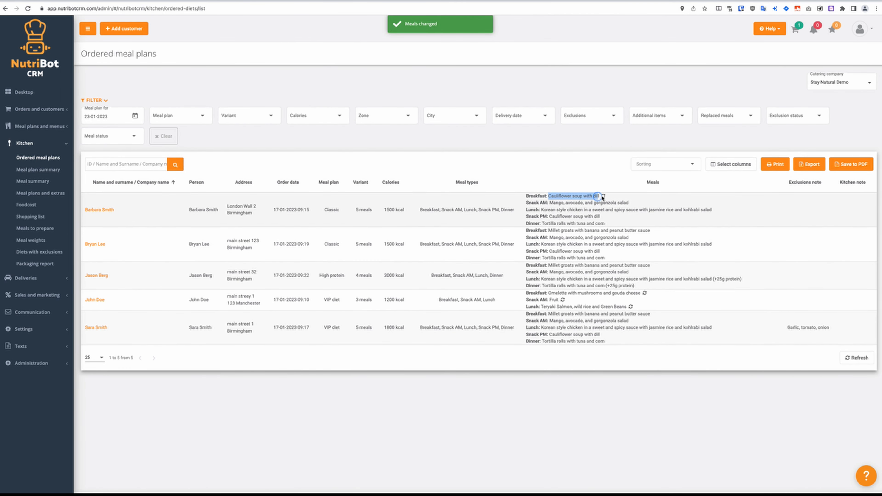
left_click(612, 196)
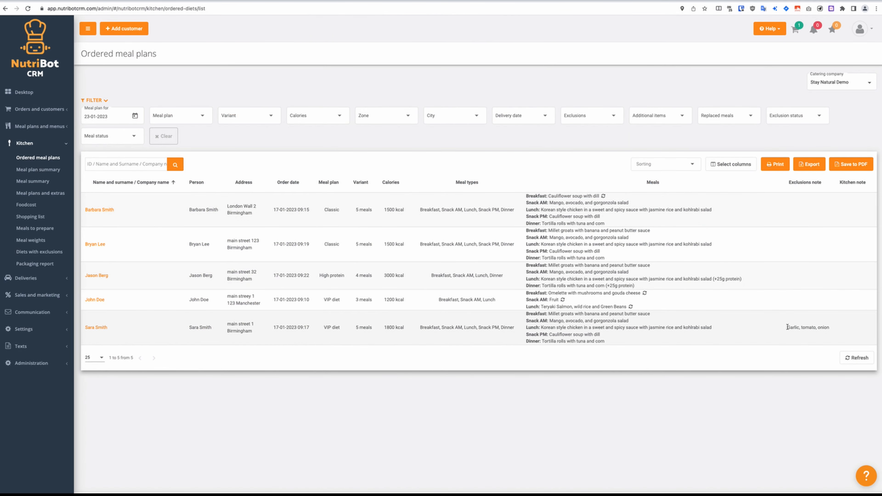
left_click_drag(787, 327, 838, 328)
left_click(787, 386)
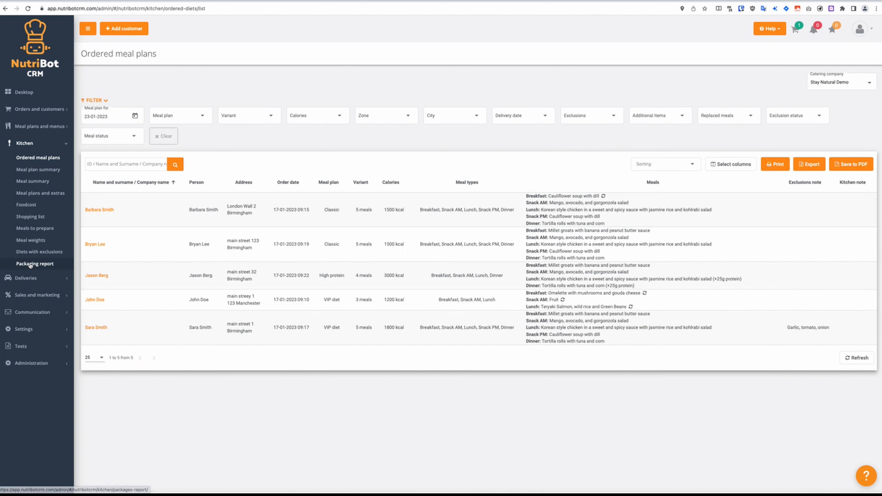
Open the kitchen's diets with exclusions report and set its diet date to 23-01-2023
left_click(56, 254)
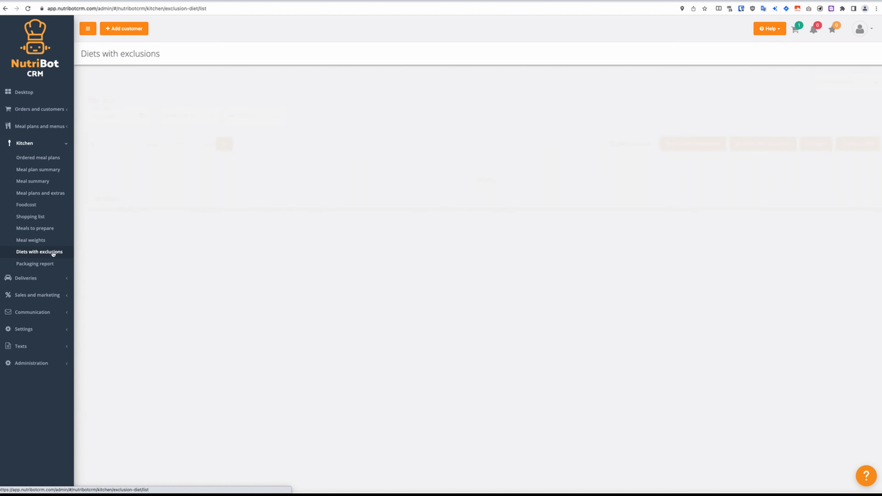
left_click(135, 116)
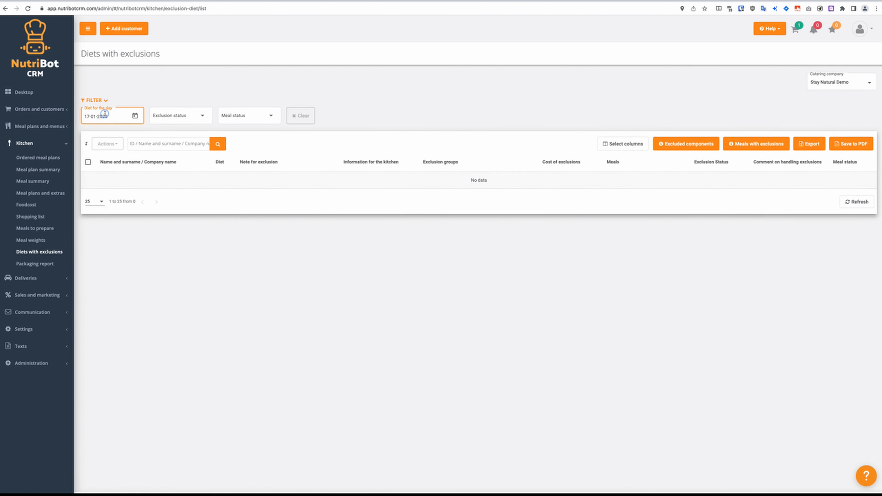
left_click(92, 205)
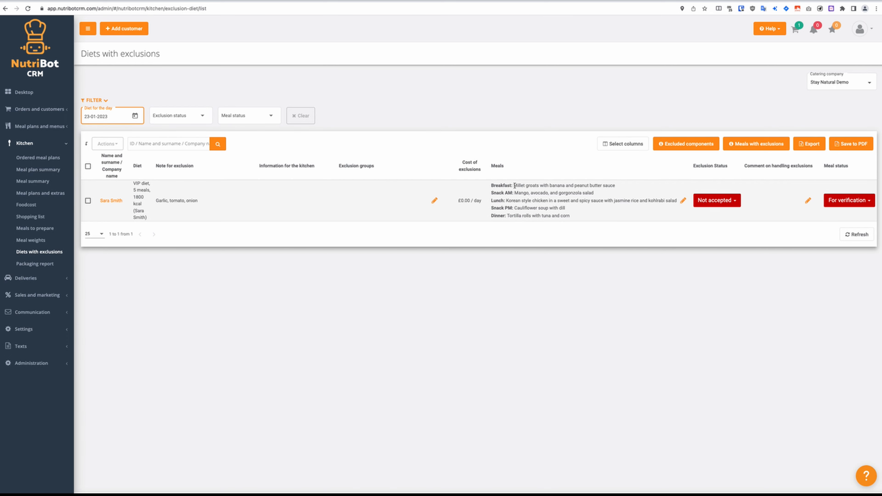
Compare the breakfast of the listed VIP diet order with its exclusion note
left_click_drag(514, 185, 615, 185)
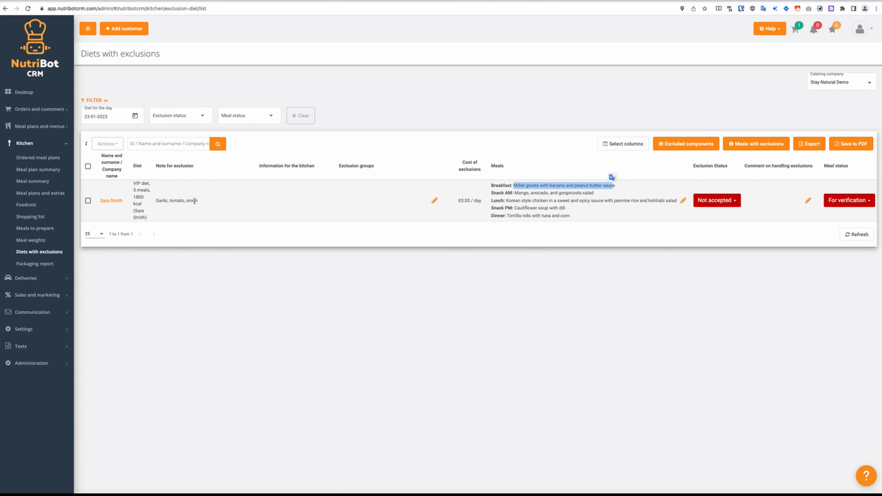
left_click(210, 225)
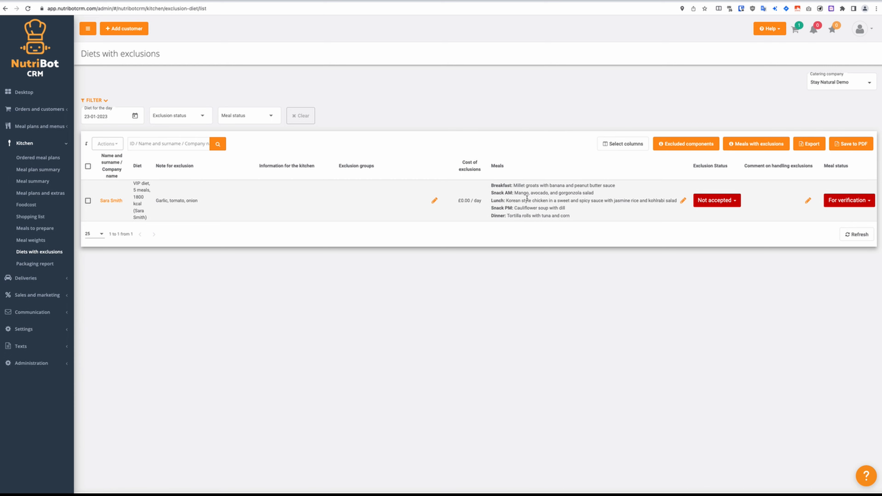
left_click_drag(516, 186, 588, 185)
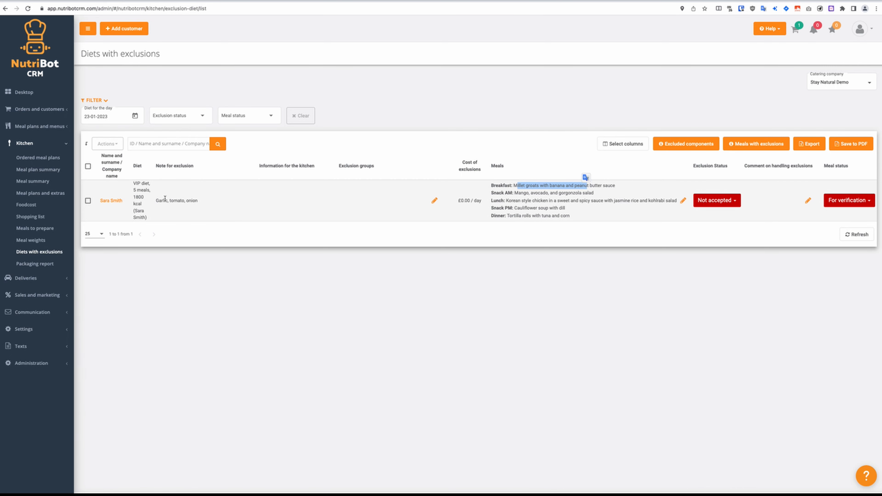
left_click(530, 182)
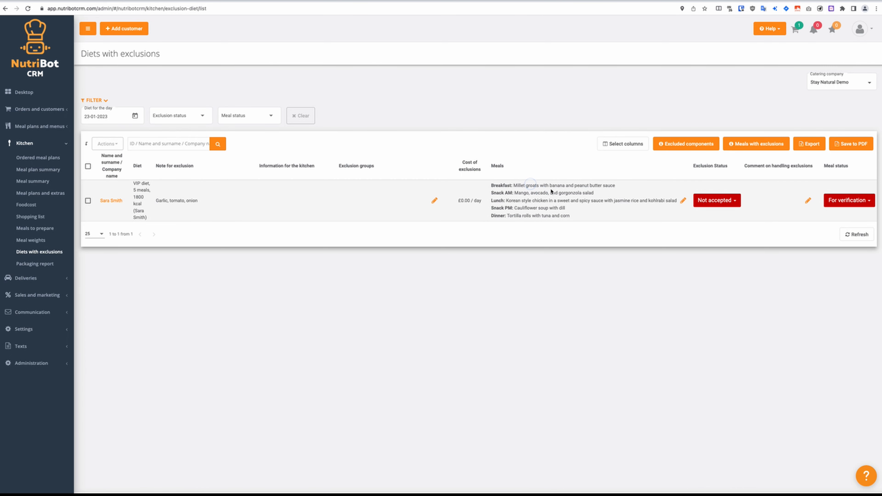